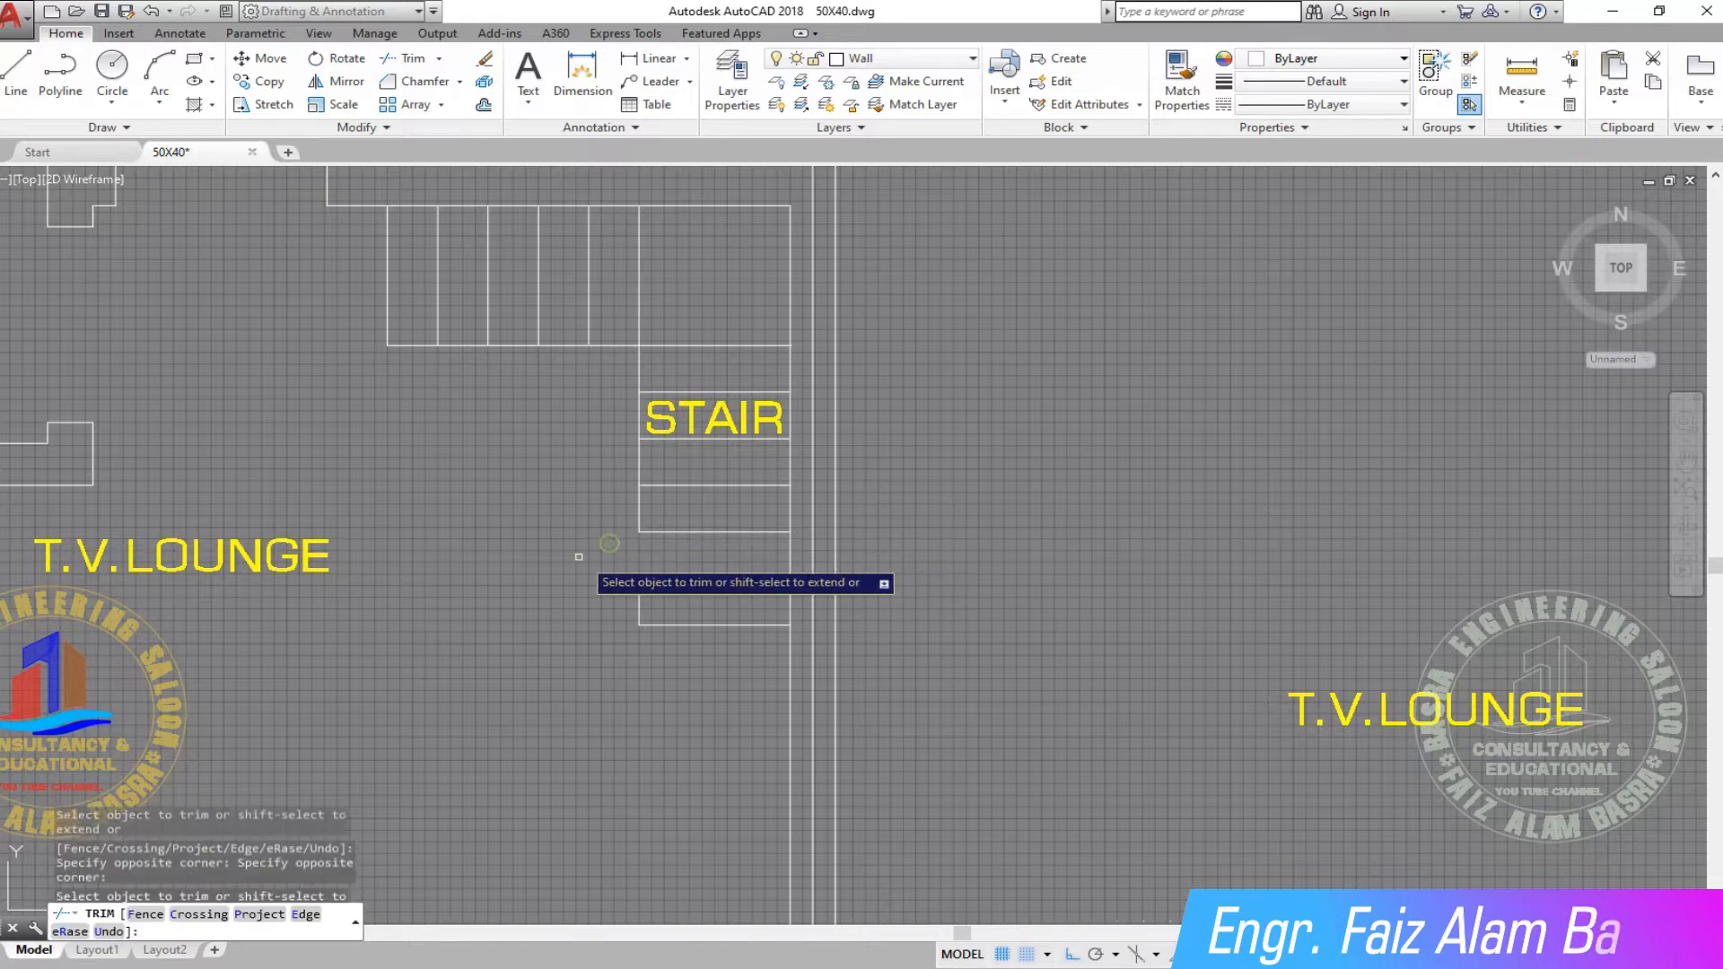
# Step: Erase the leftover lines below the lower stair flight and save the drawing
pyautogui.click(679, 644)
pyautogui.click(585, 573)
pyautogui.press('Delete')
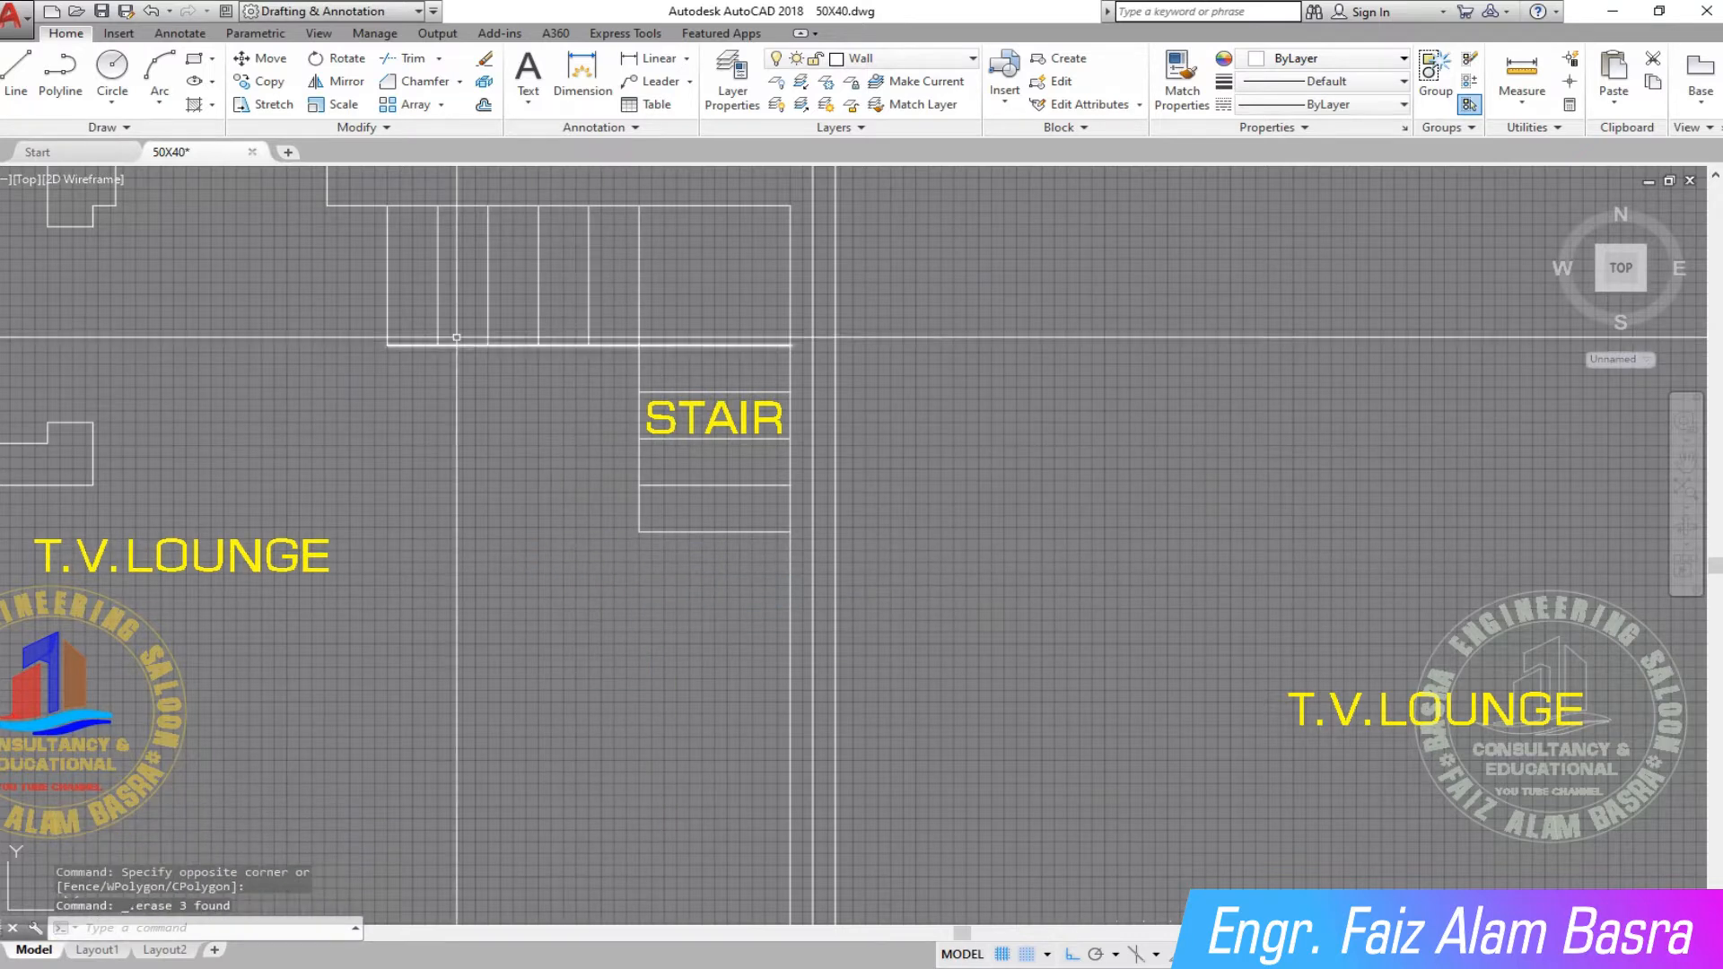
pyautogui.hotkey('ctrl', 's')
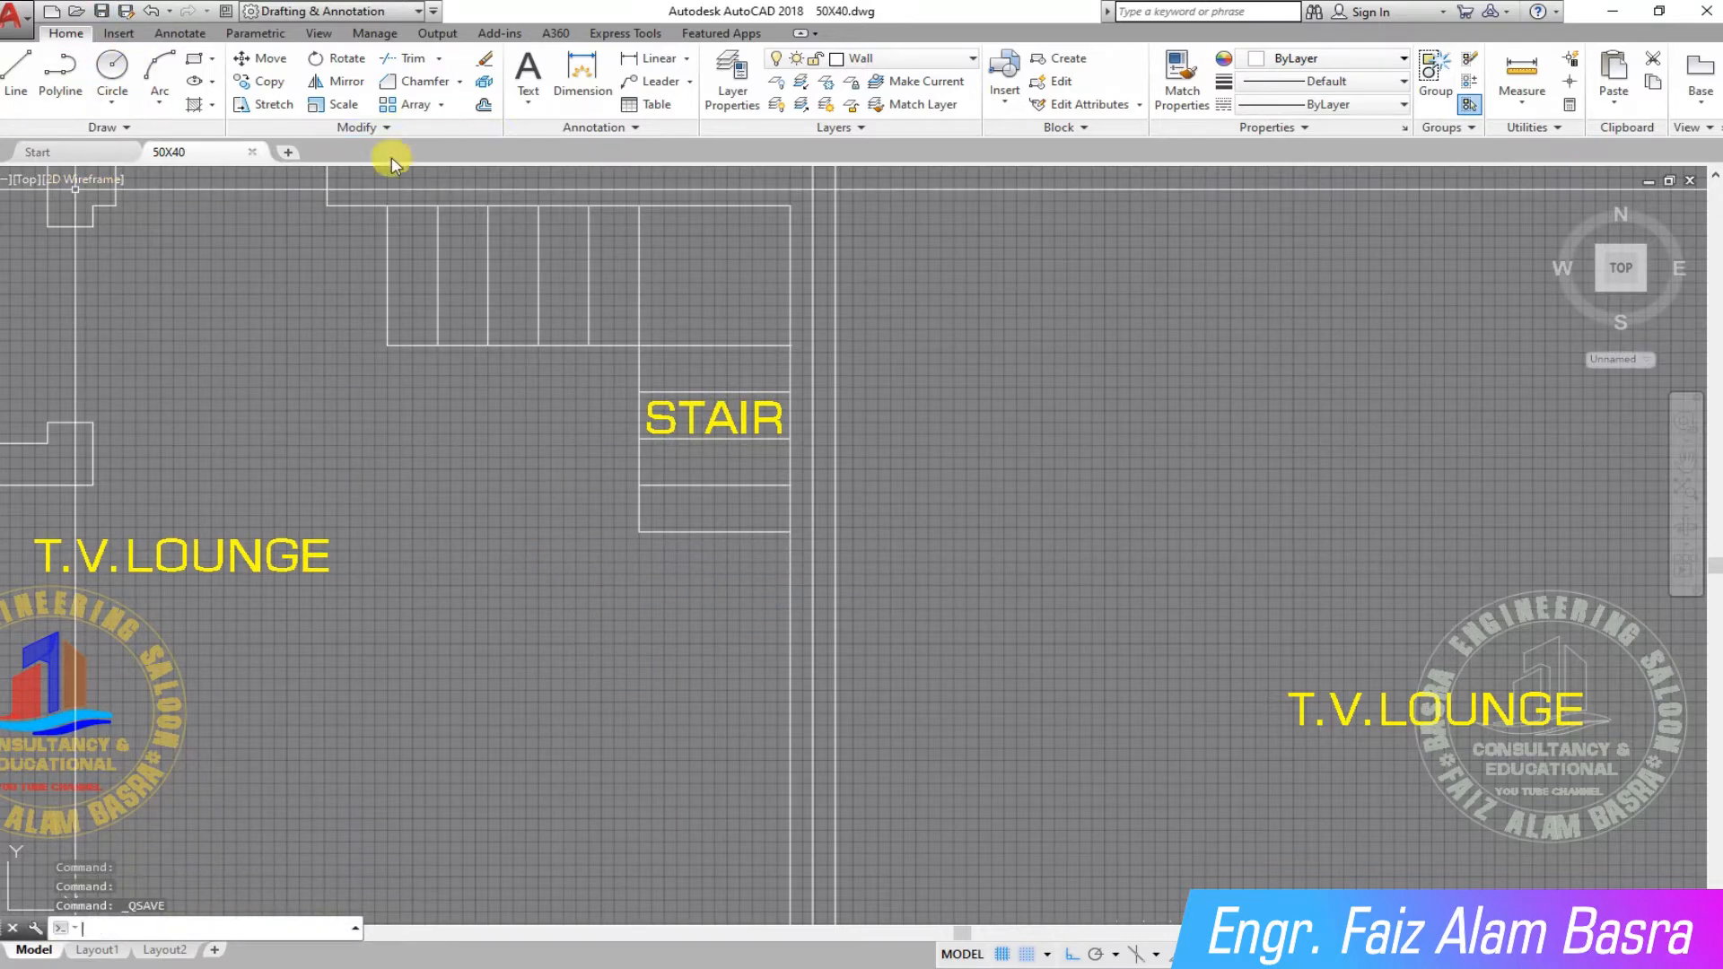
# Step: Start a multileader and set the maximum number of leader line points to 3
pyautogui.click(690, 86)
pyautogui.click(686, 153)
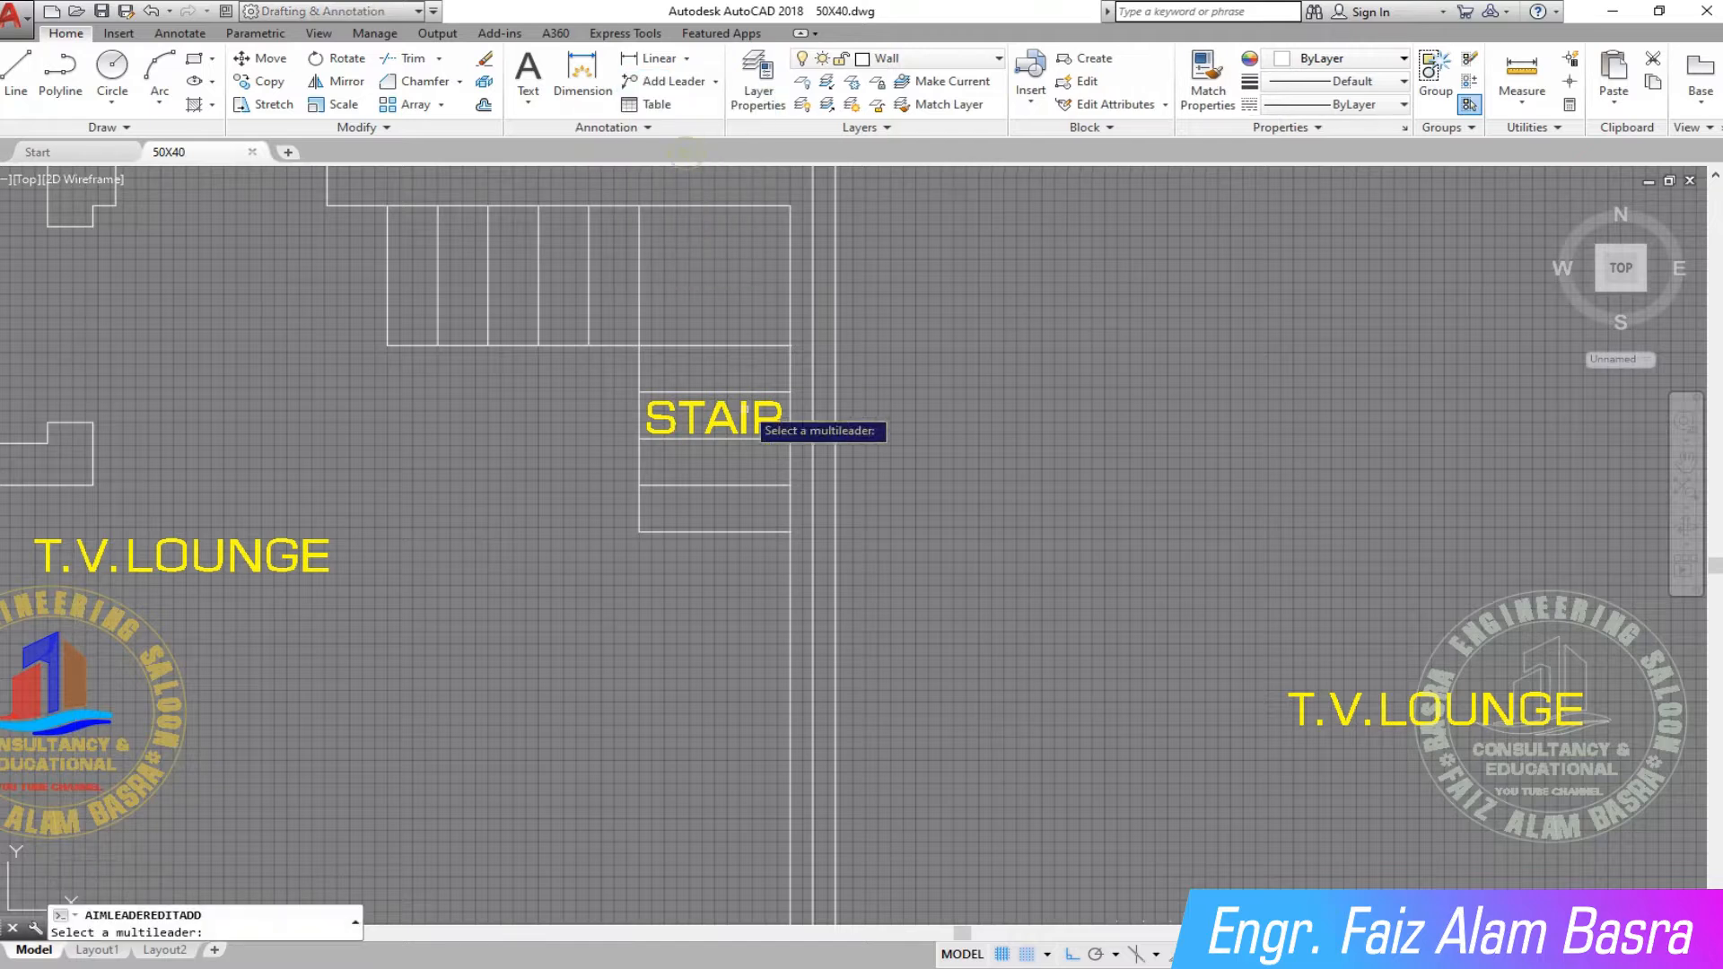
pyautogui.click(719, 83)
pyautogui.click(674, 117)
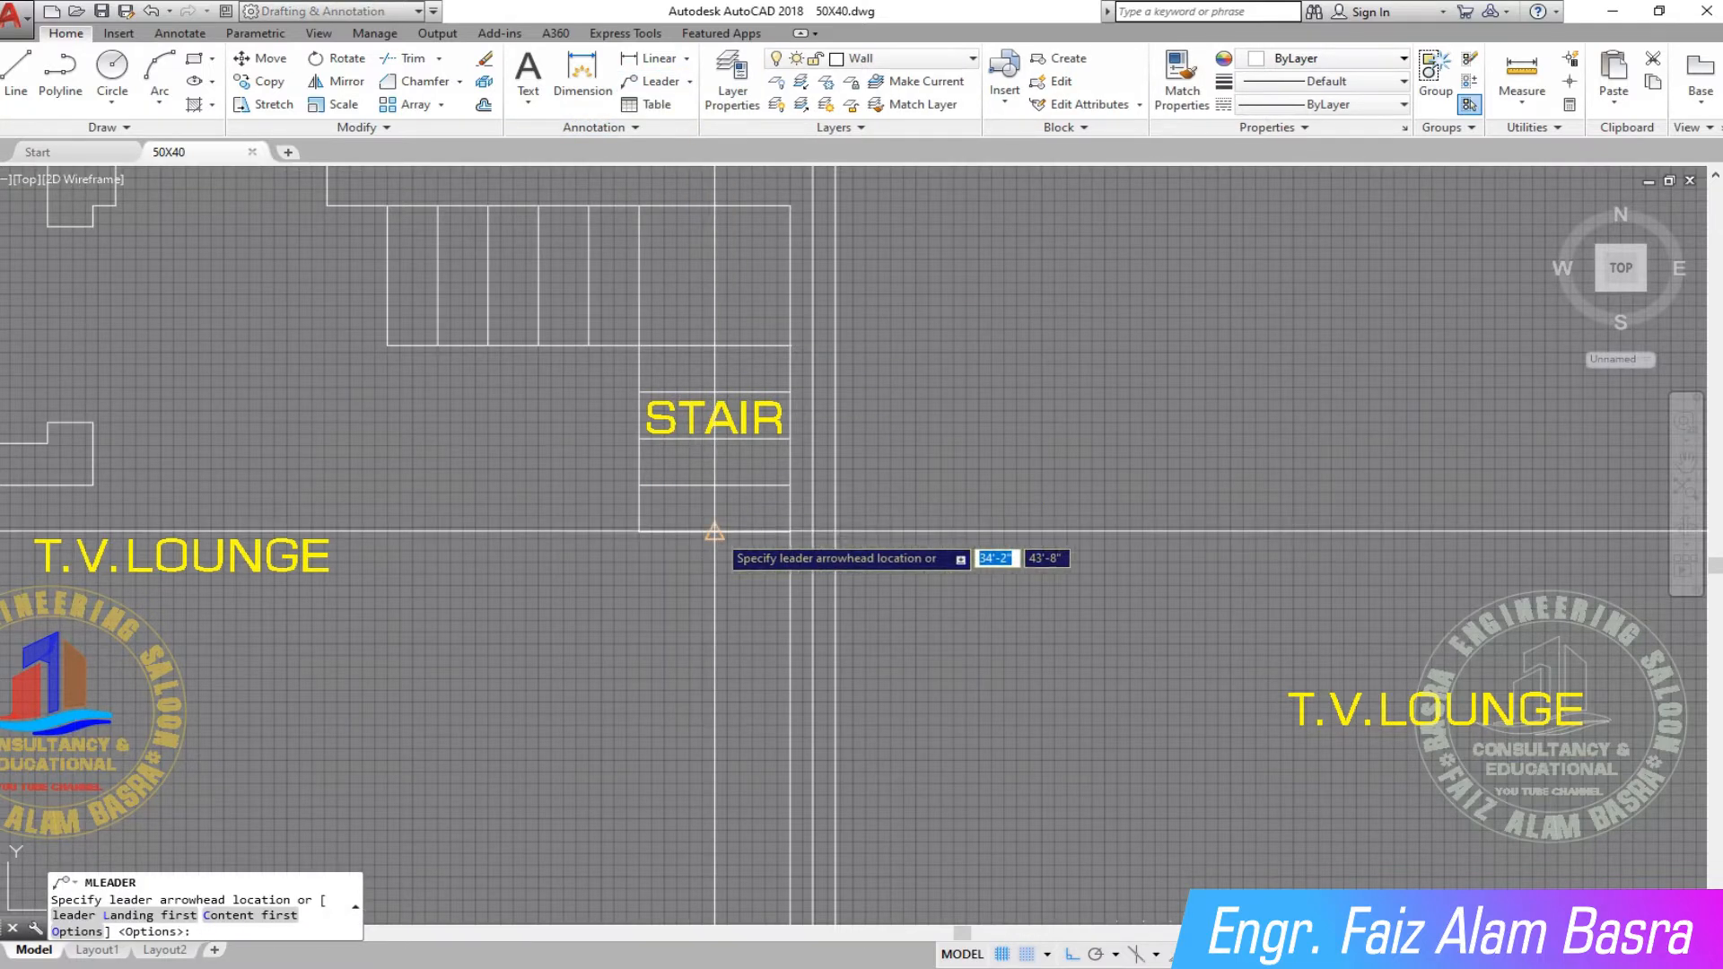
pyautogui.press('Return')
pyautogui.press('Return')
pyautogui.press('Return')
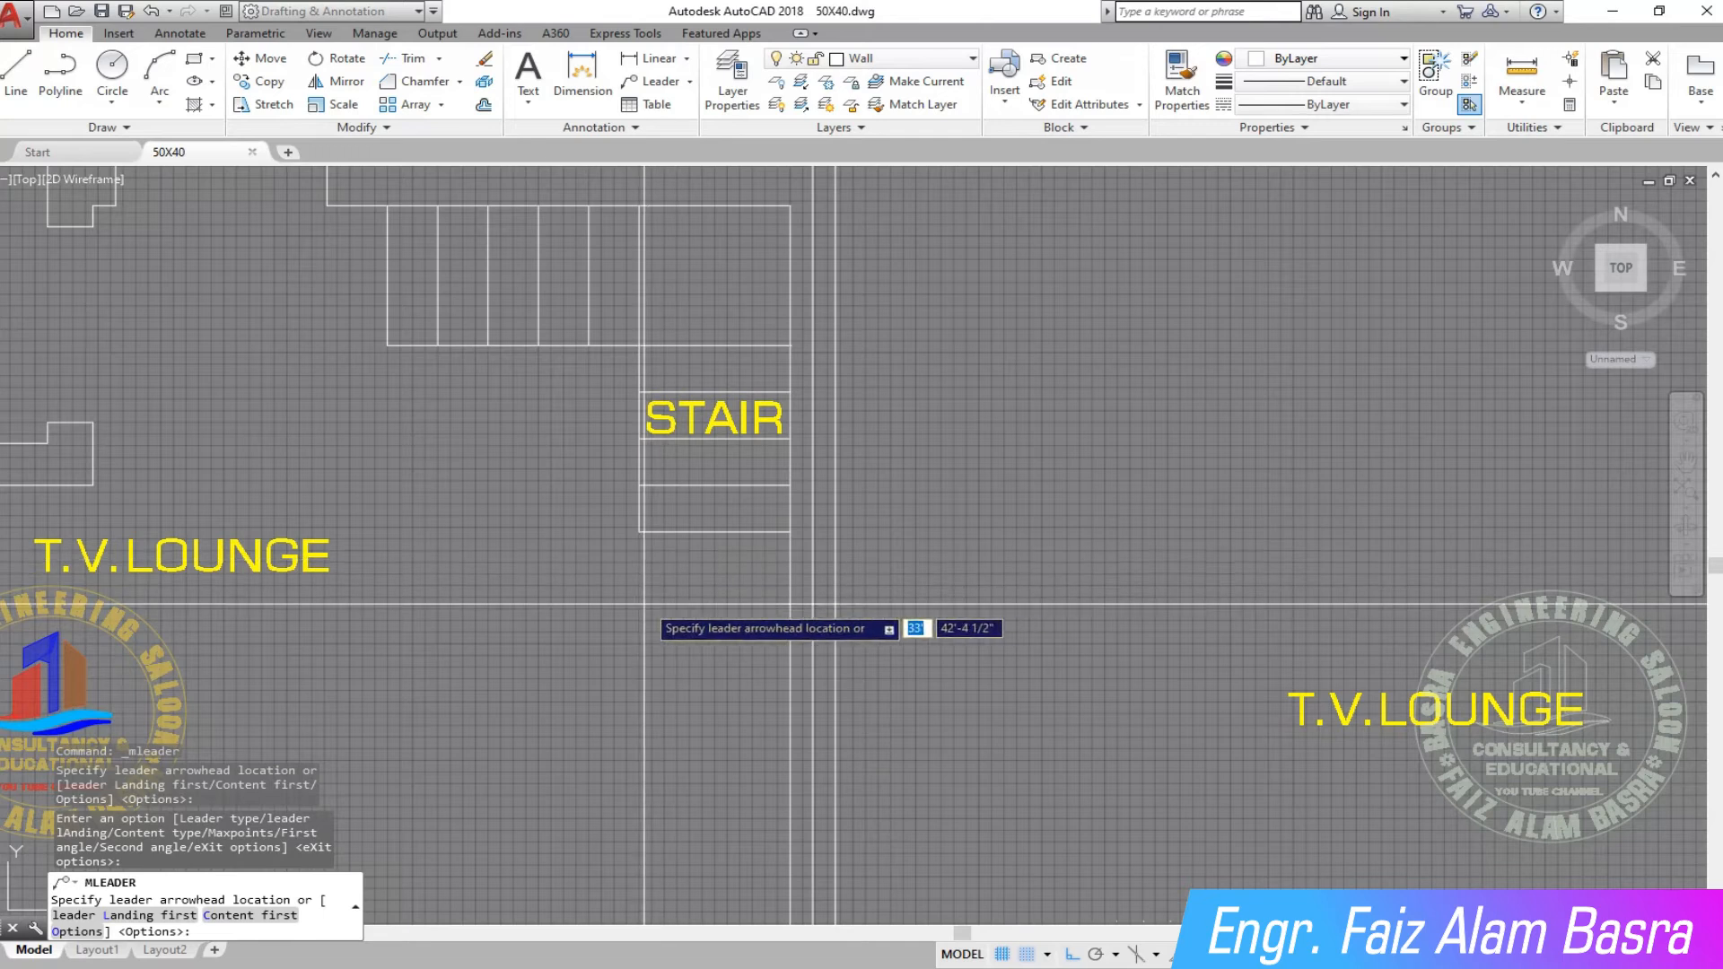
pyautogui.click(715, 709)
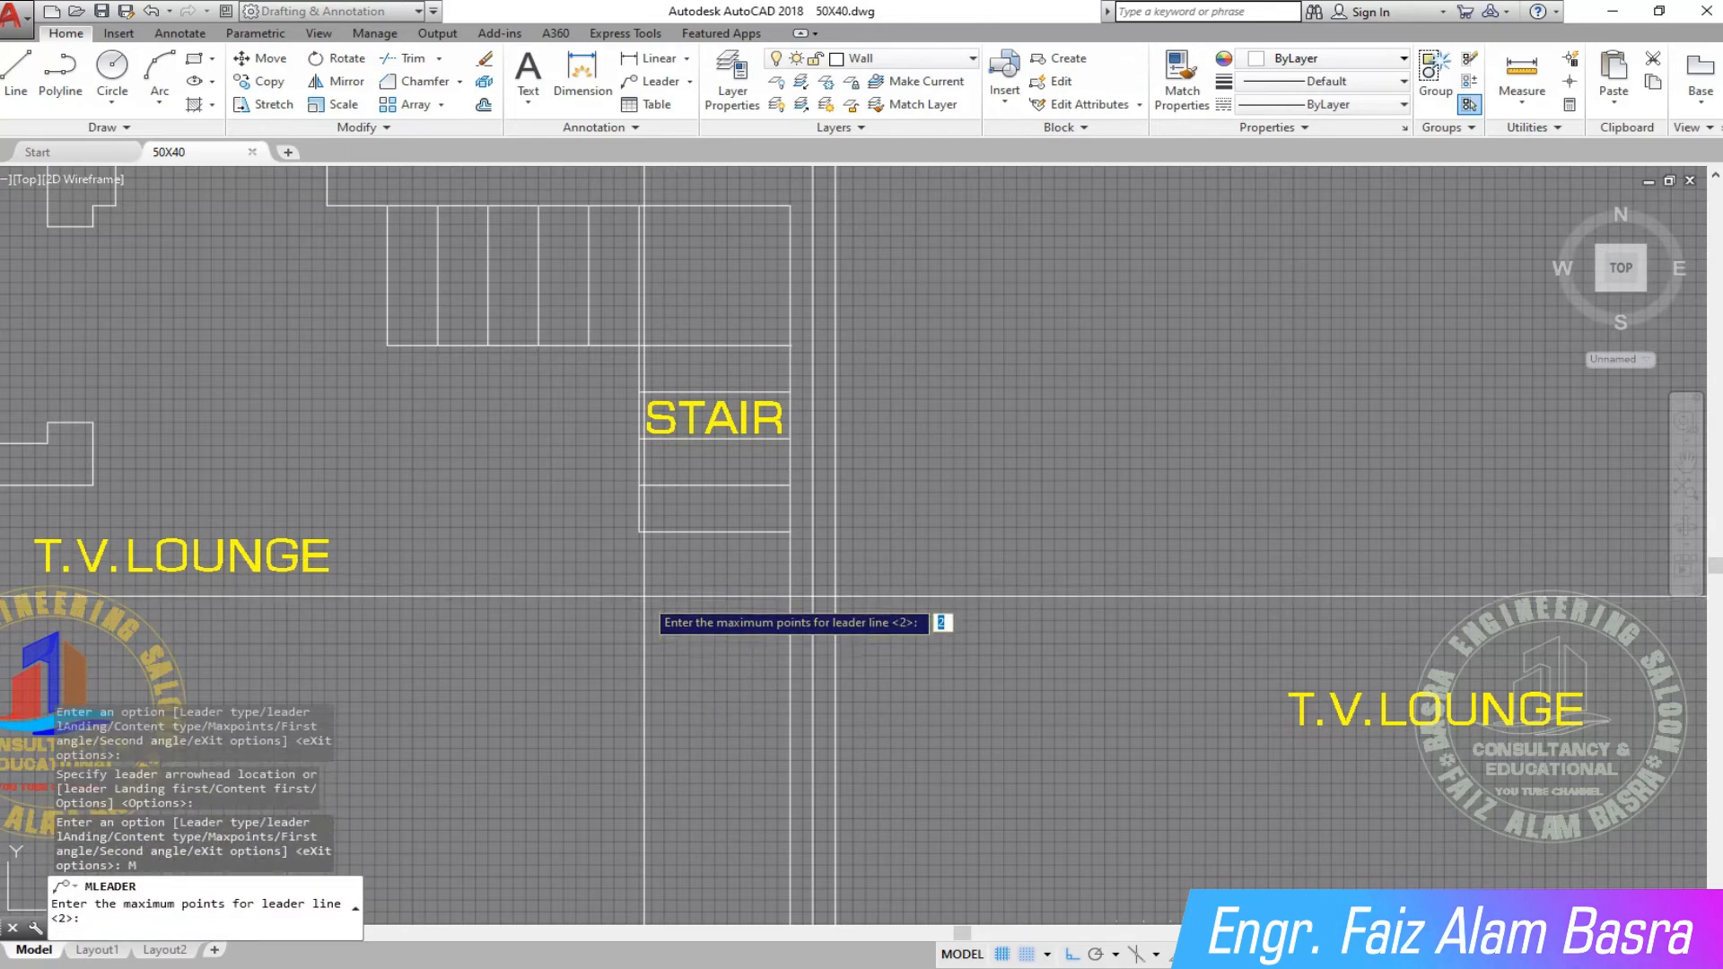
pyautogui.write('3')
pyautogui.press('Return')
pyautogui.click(703, 754)
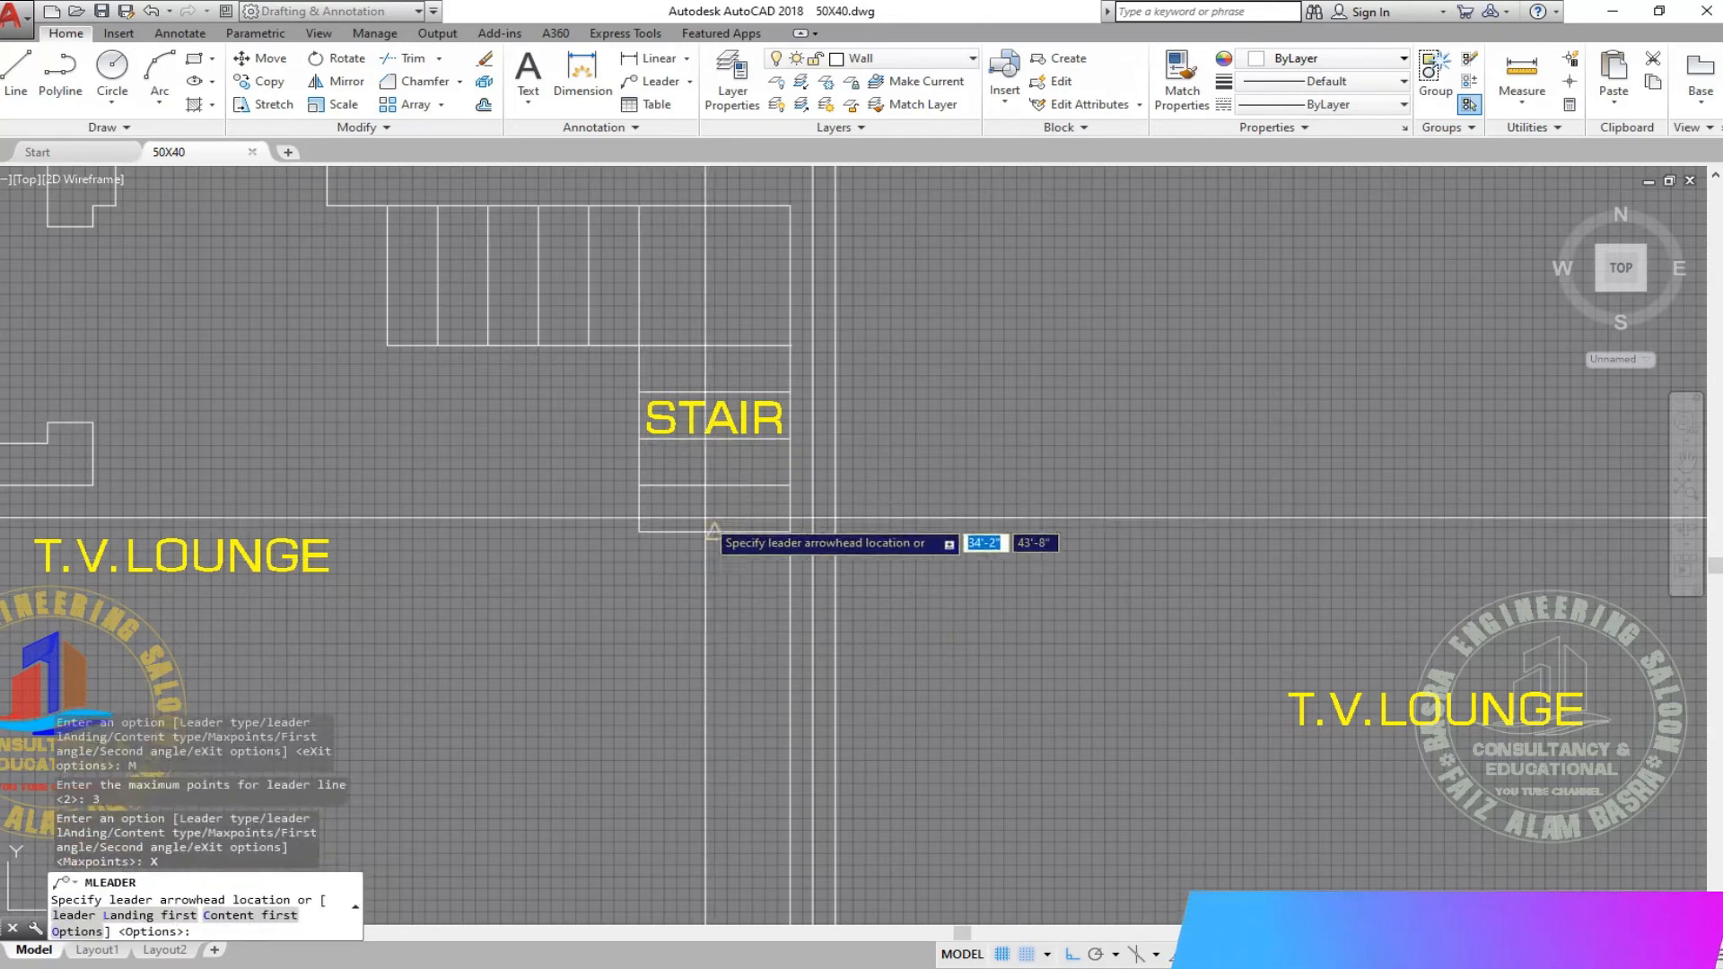
# Step: Place the multileader with its arrowhead at the lower stair edge, turning at the landing, ending beyond the upper flight with the text UP
pyautogui.click(725, 529)
pyautogui.click(716, 269)
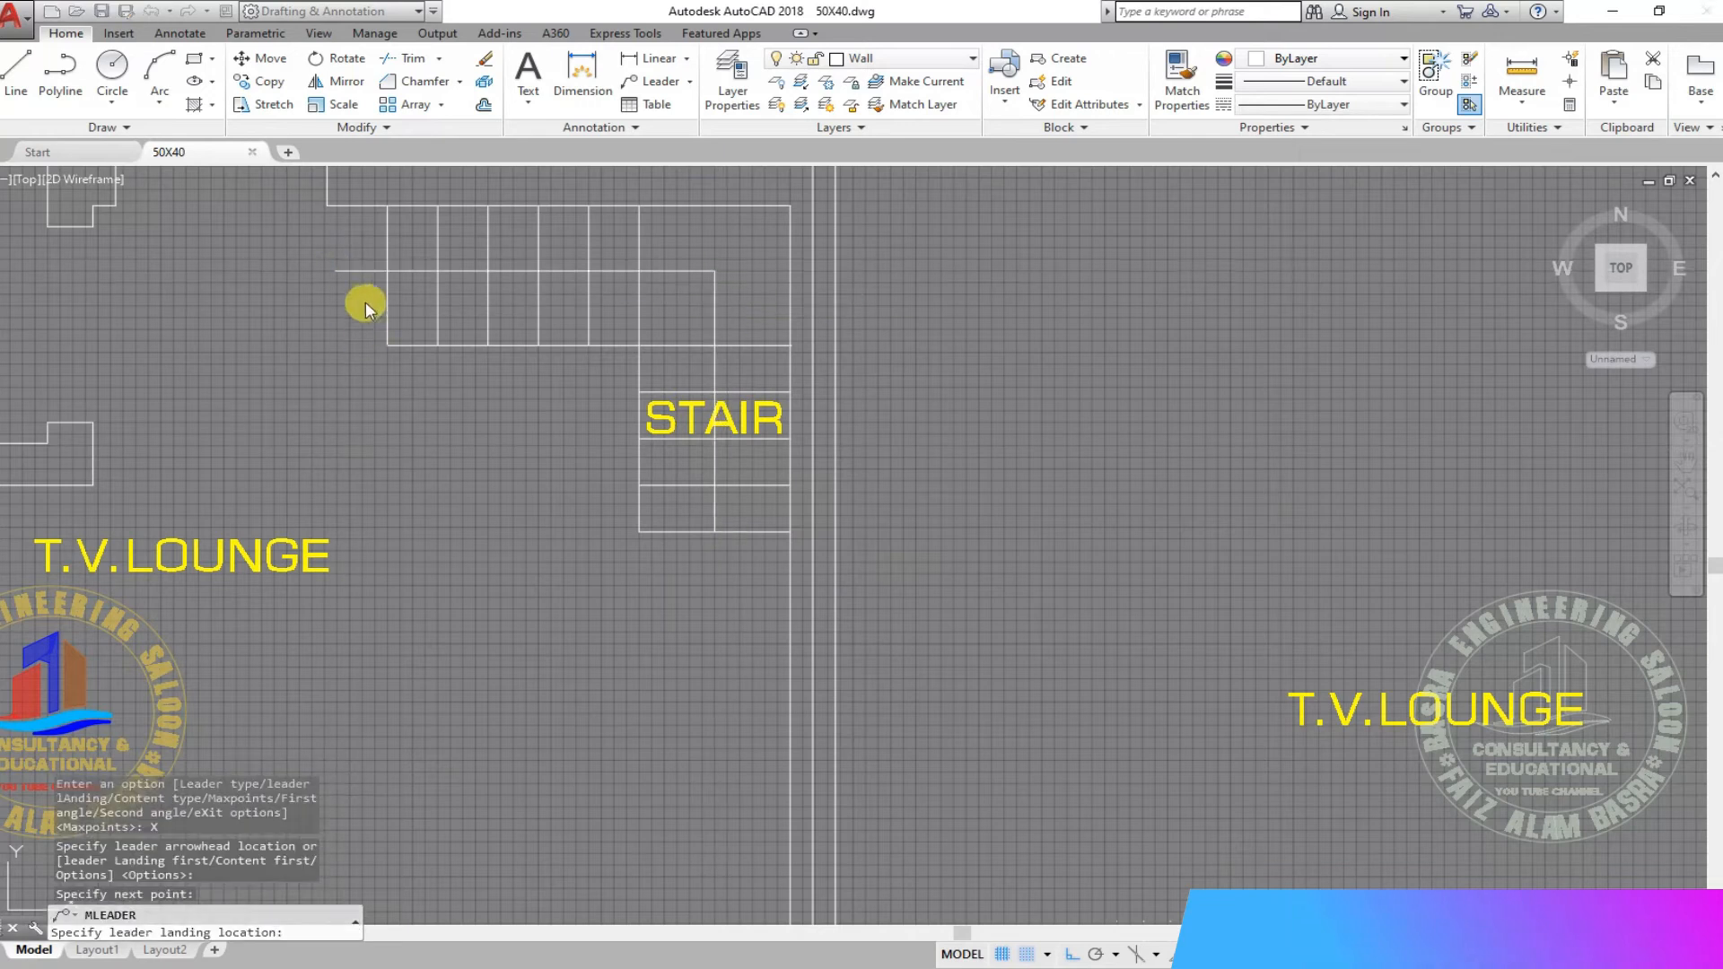
pyautogui.click(337, 314)
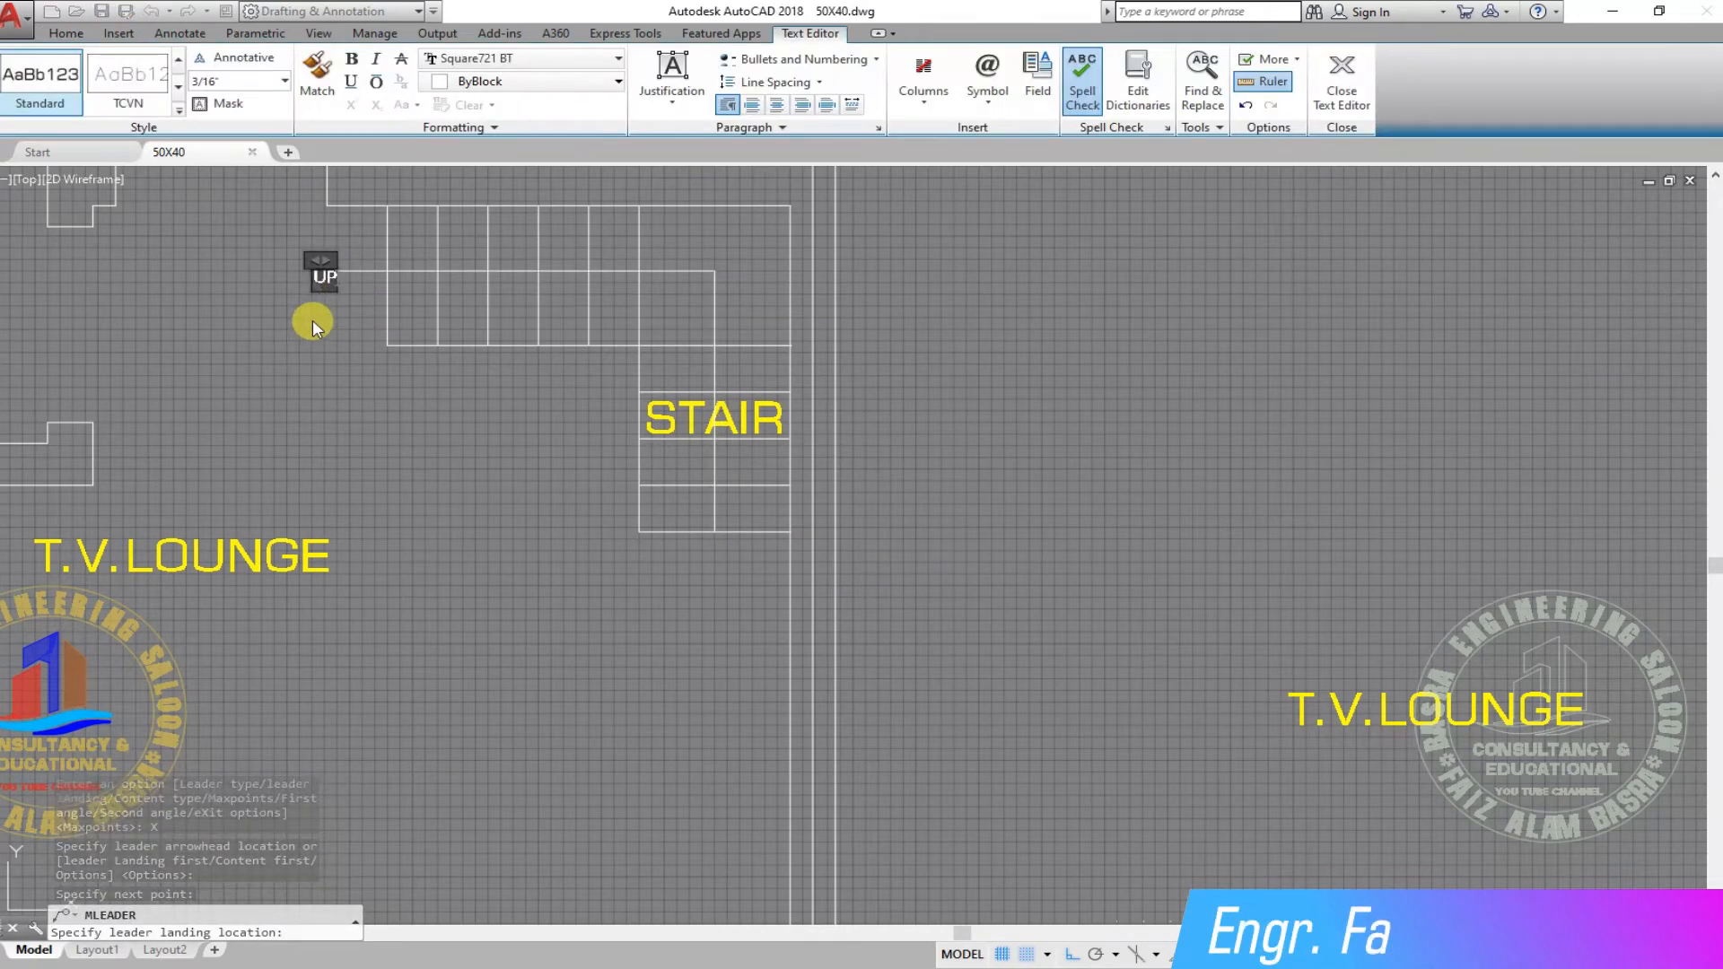
pyautogui.click(312, 319)
# Step: Set the stair multileader's arrowhead size to 5" and increase the height of its UP text
pyautogui.scroll(4, 341, 270)
pyautogui.scroll(-2, 208, 276)
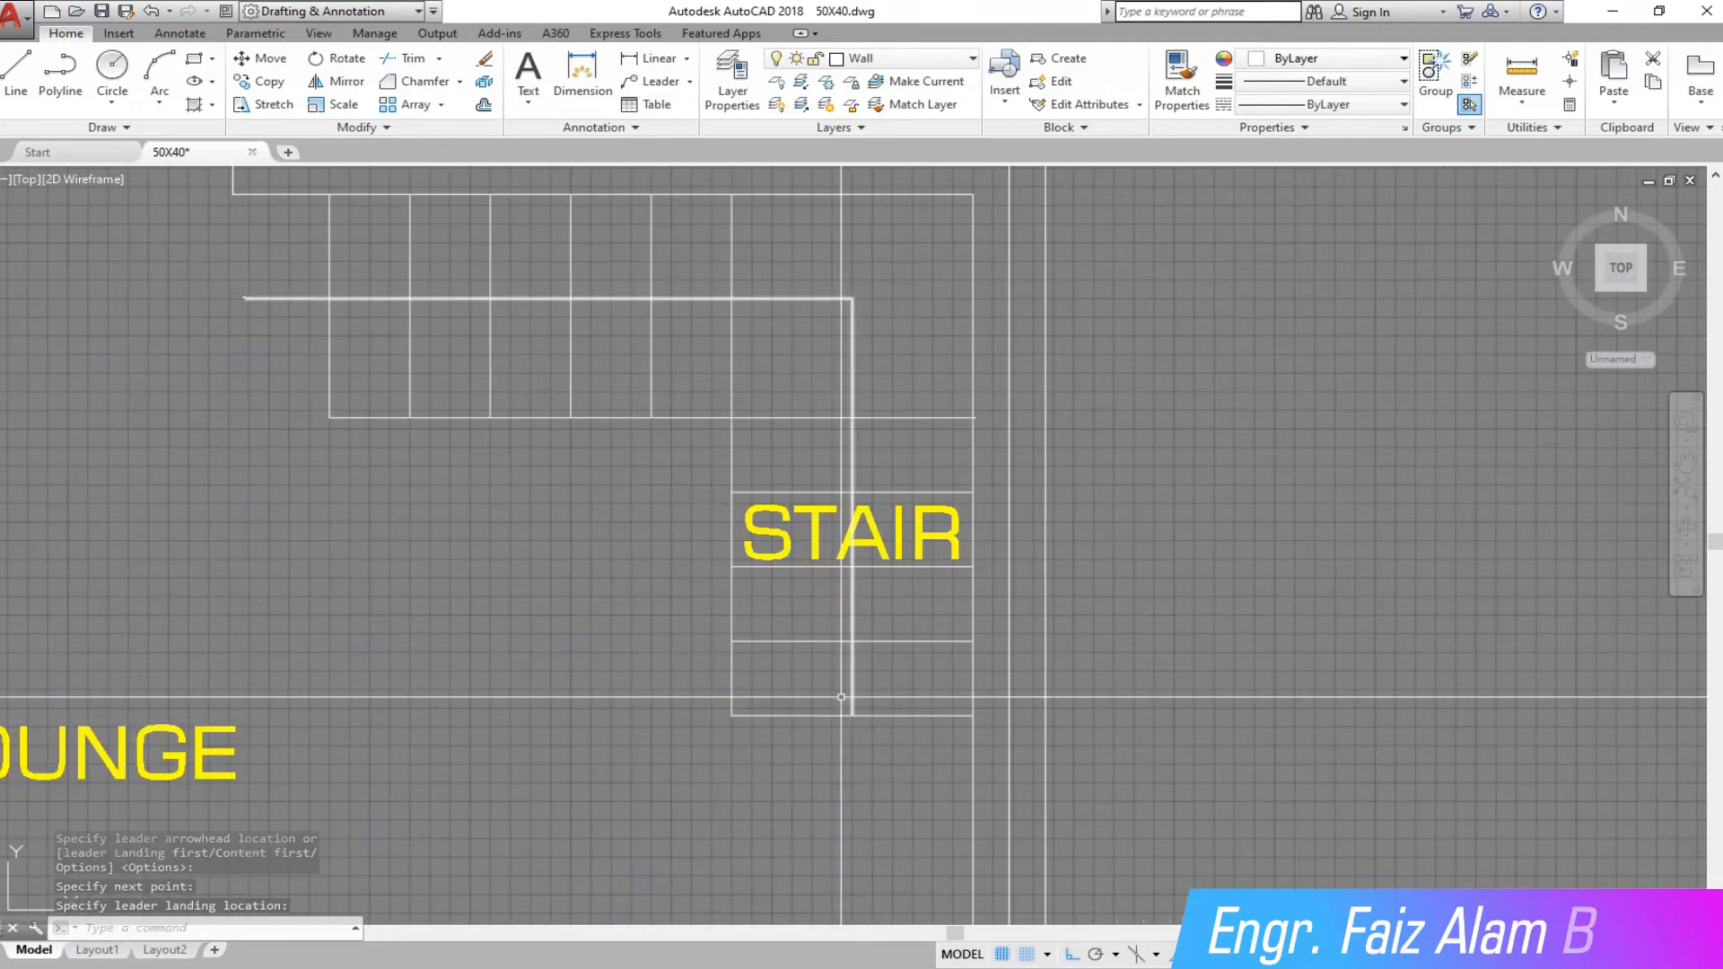
pyautogui.click(307, 336)
pyautogui.click(273, 280)
pyautogui.click(230, 10)
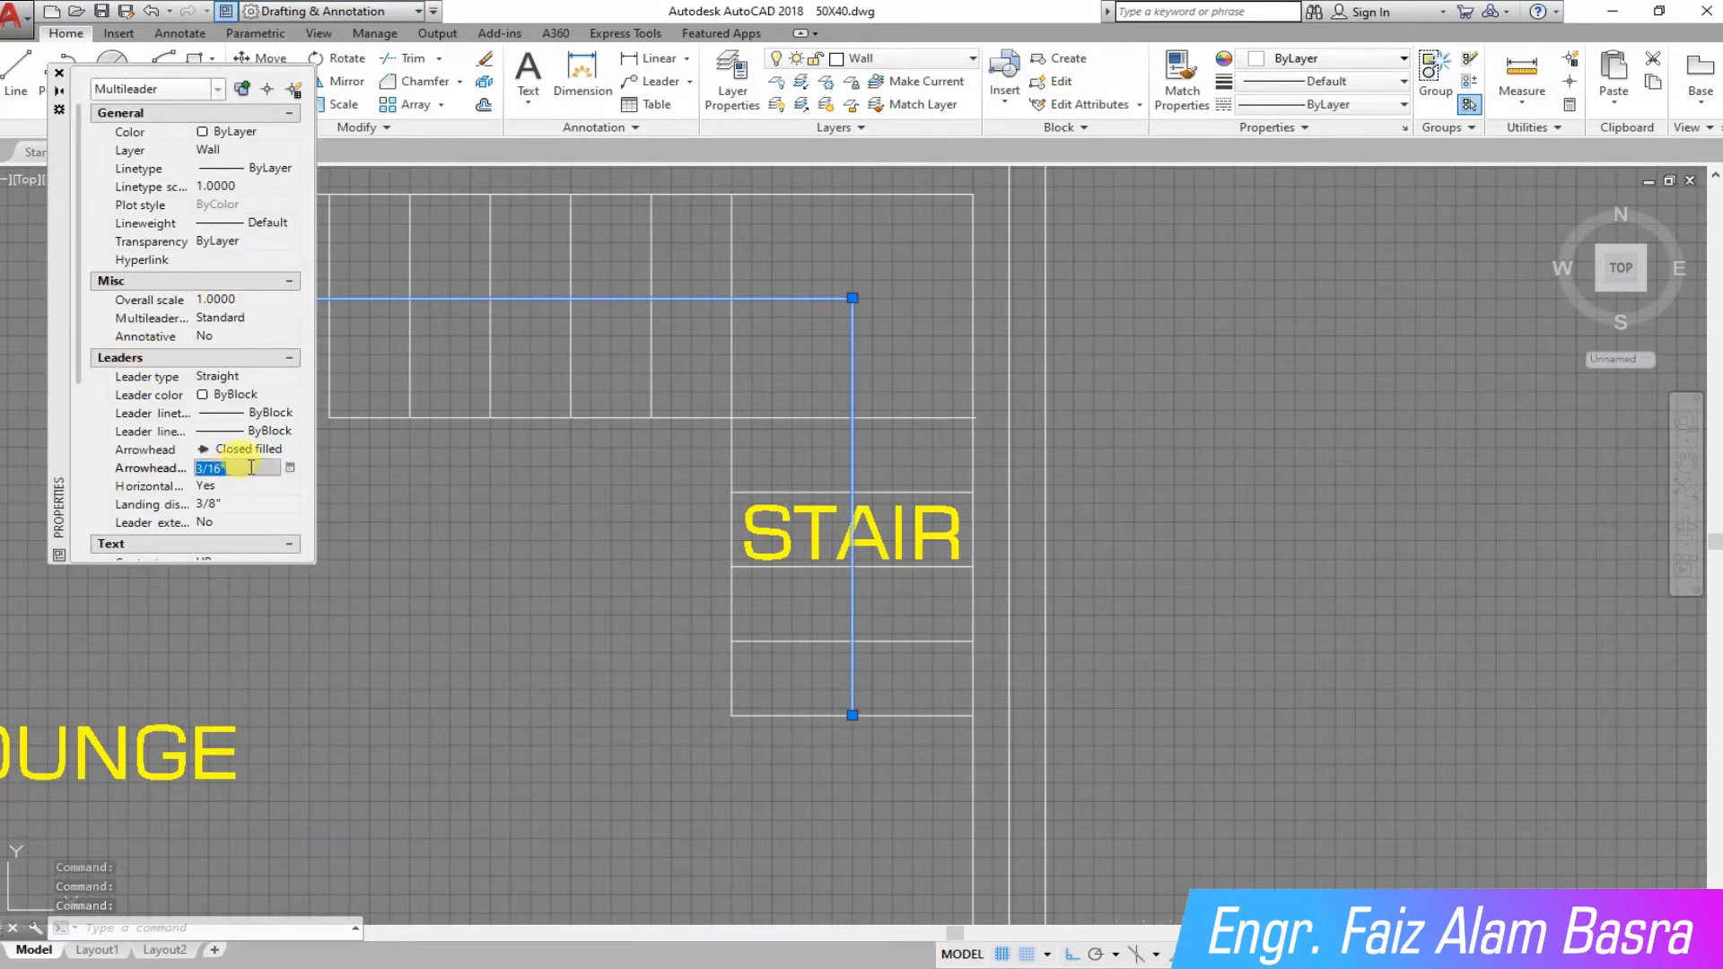
pyautogui.scroll(-5, 143, 449)
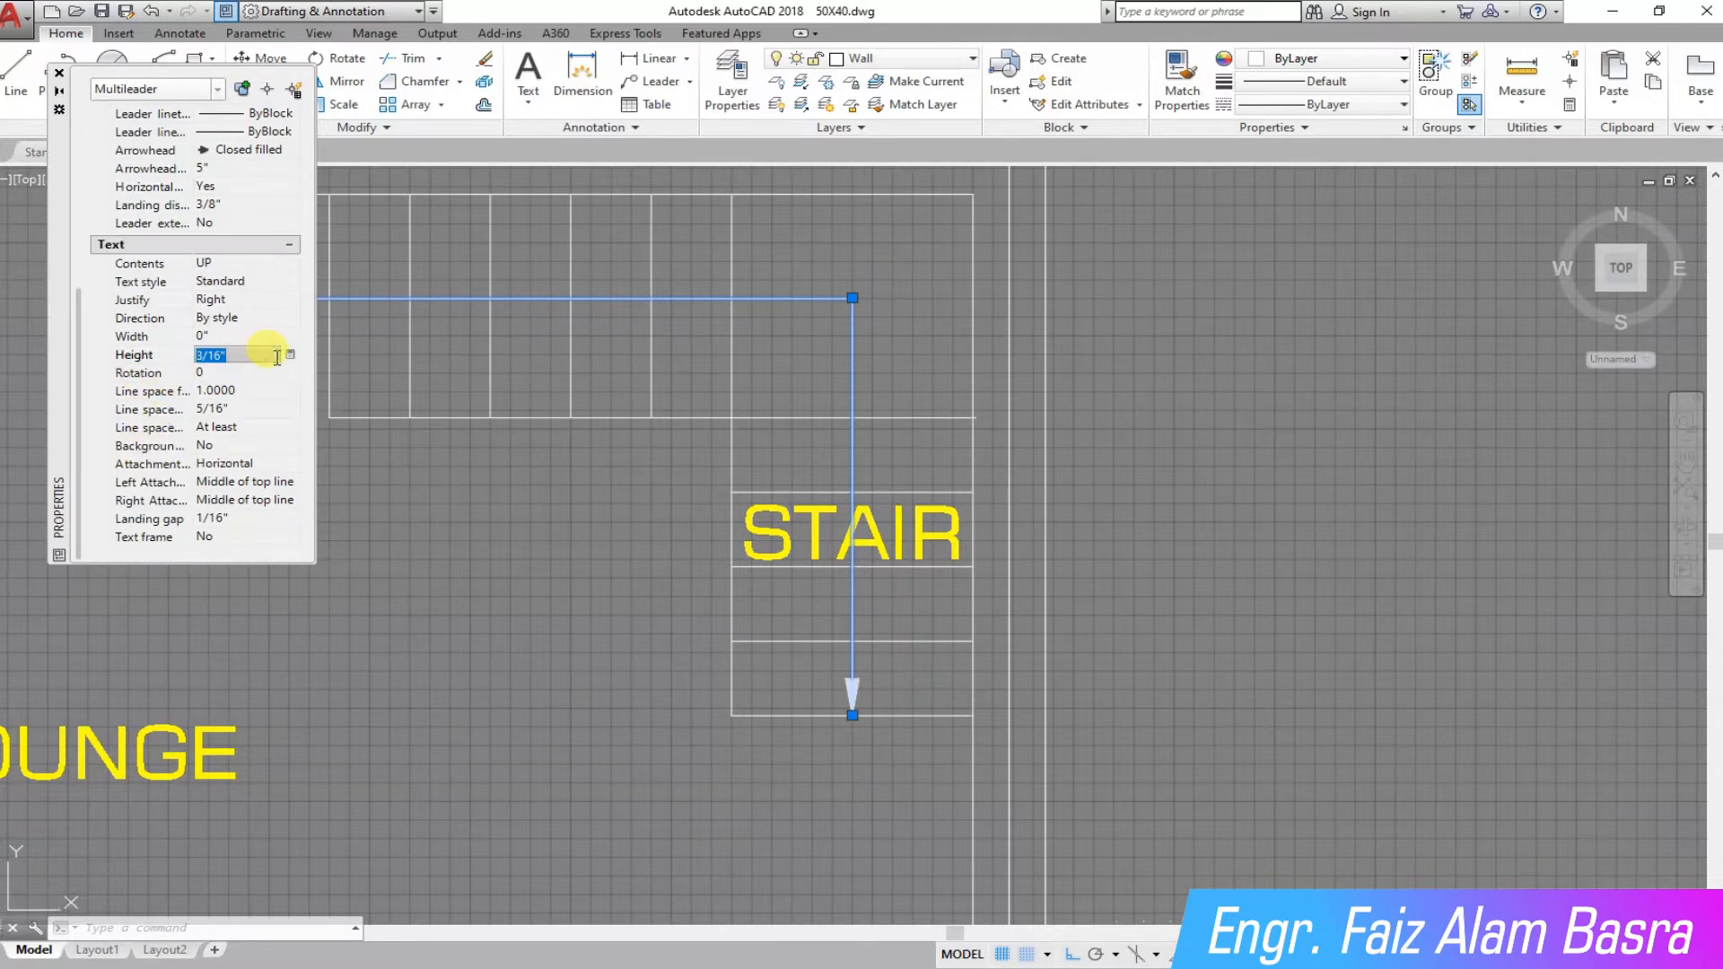
pyautogui.click(60, 73)
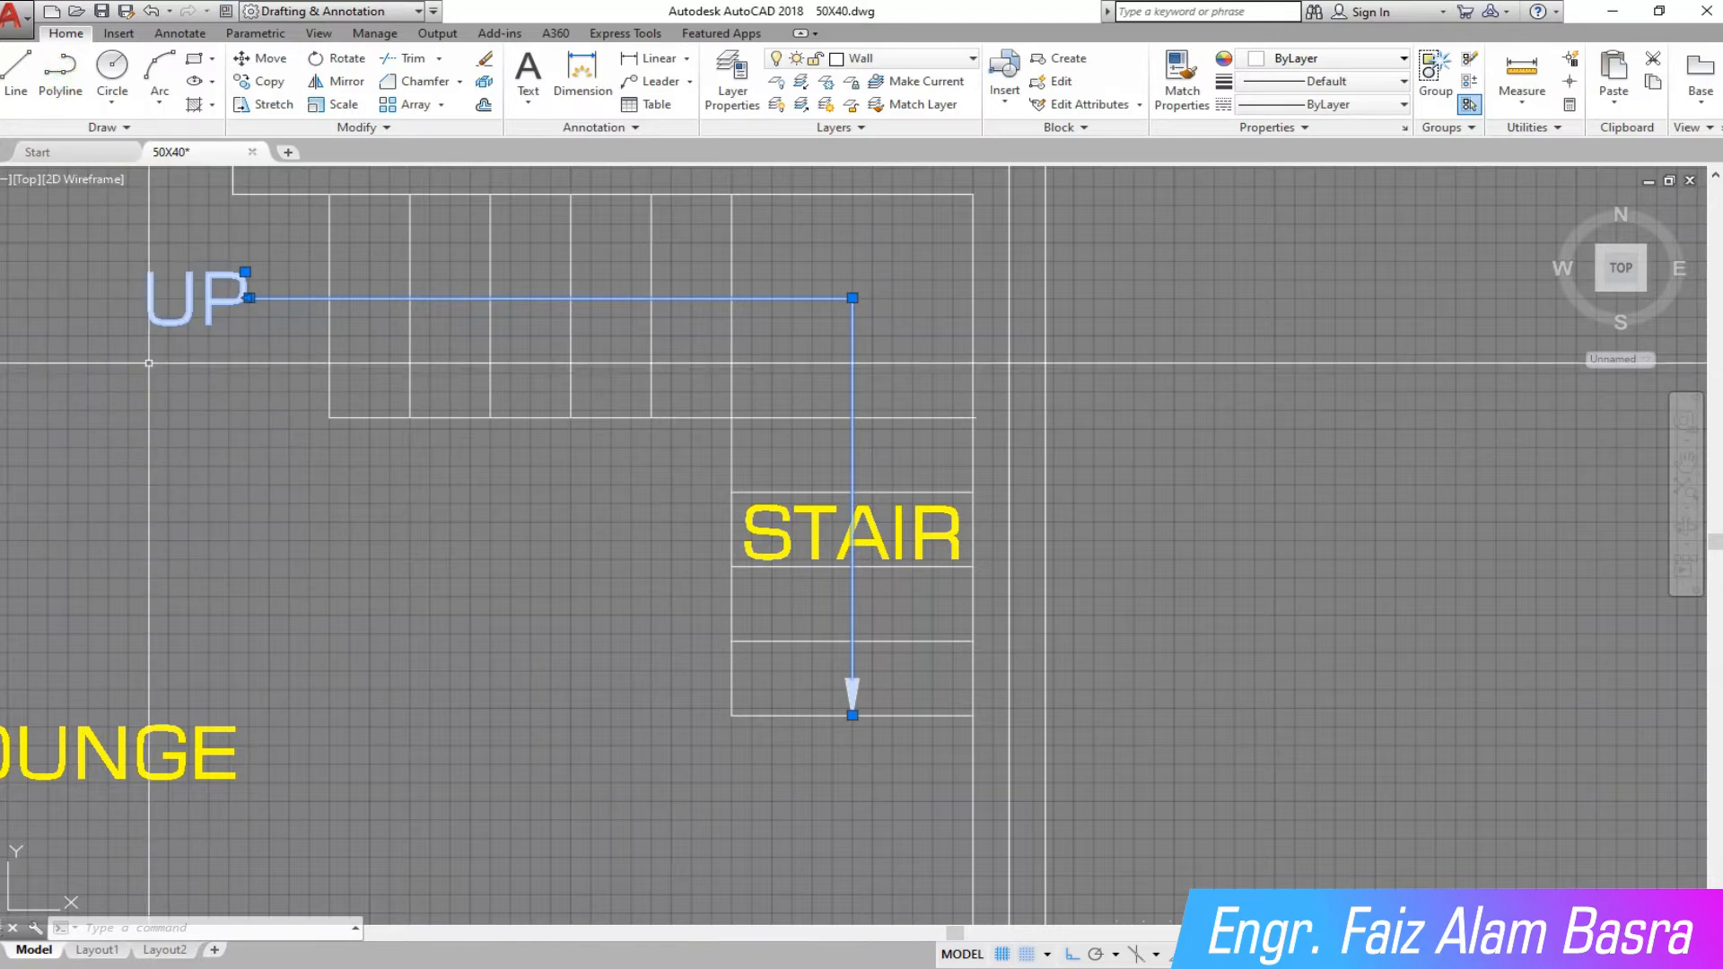
pyautogui.press('Escape')
pyautogui.scroll(-2, 309, 364)
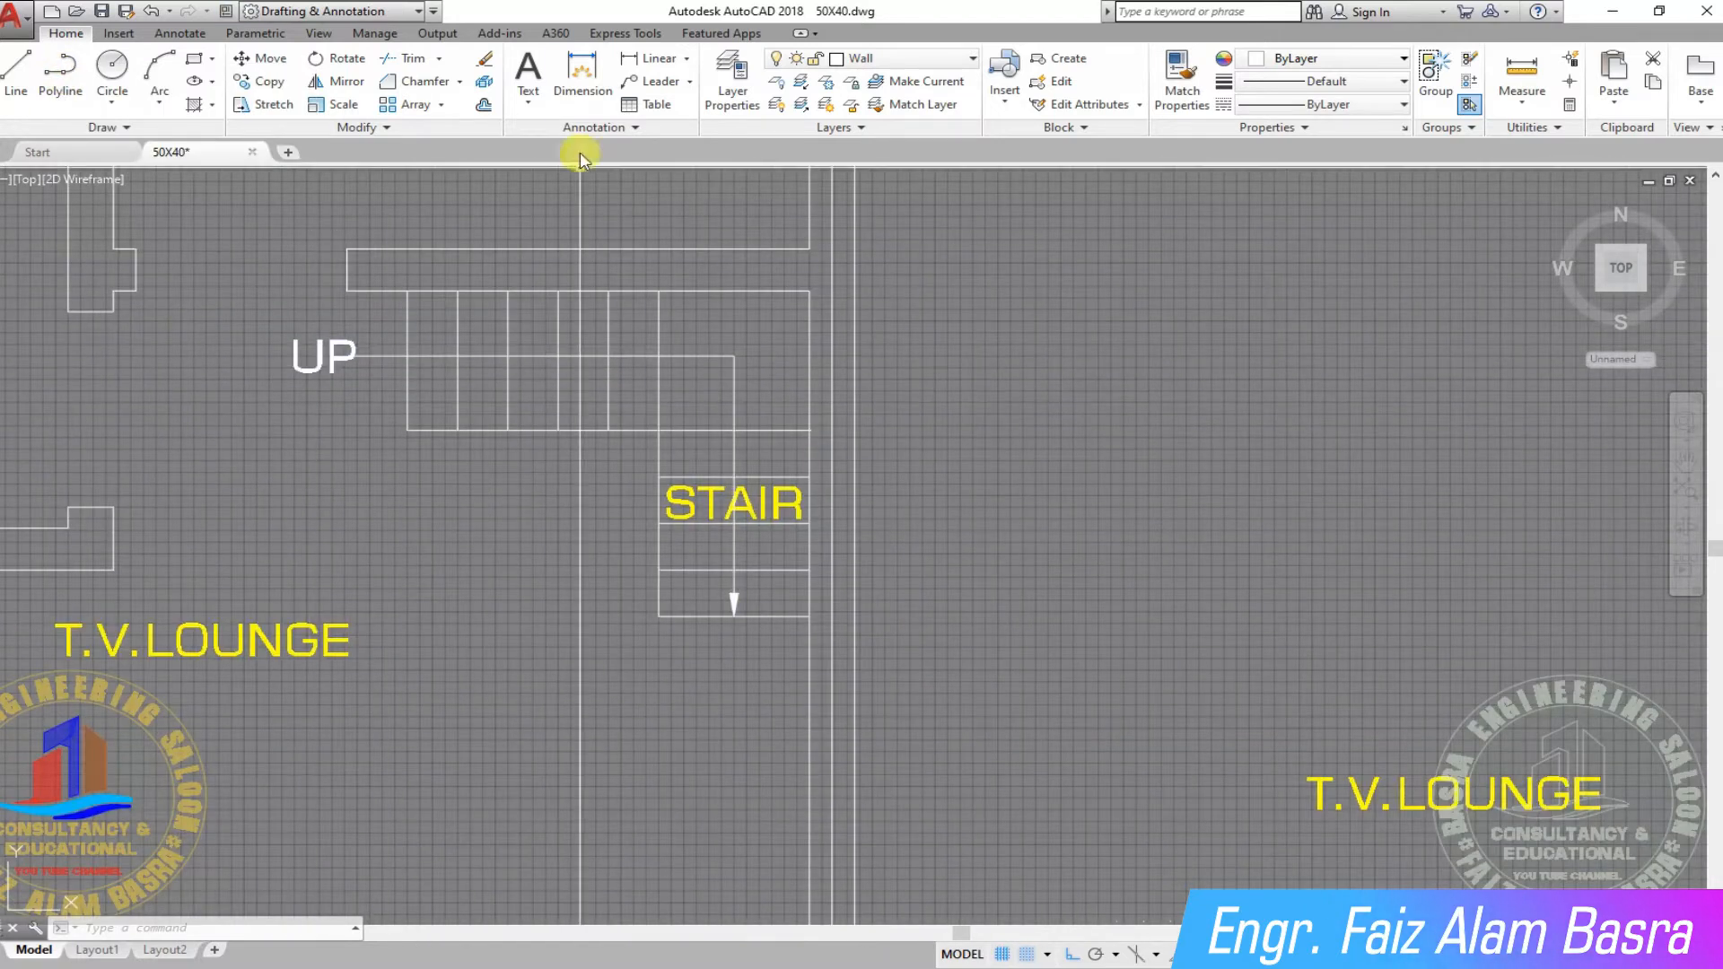
# Step: Match the properties of the STAIR label onto the UP multileader
pyautogui.click(1157, 72)
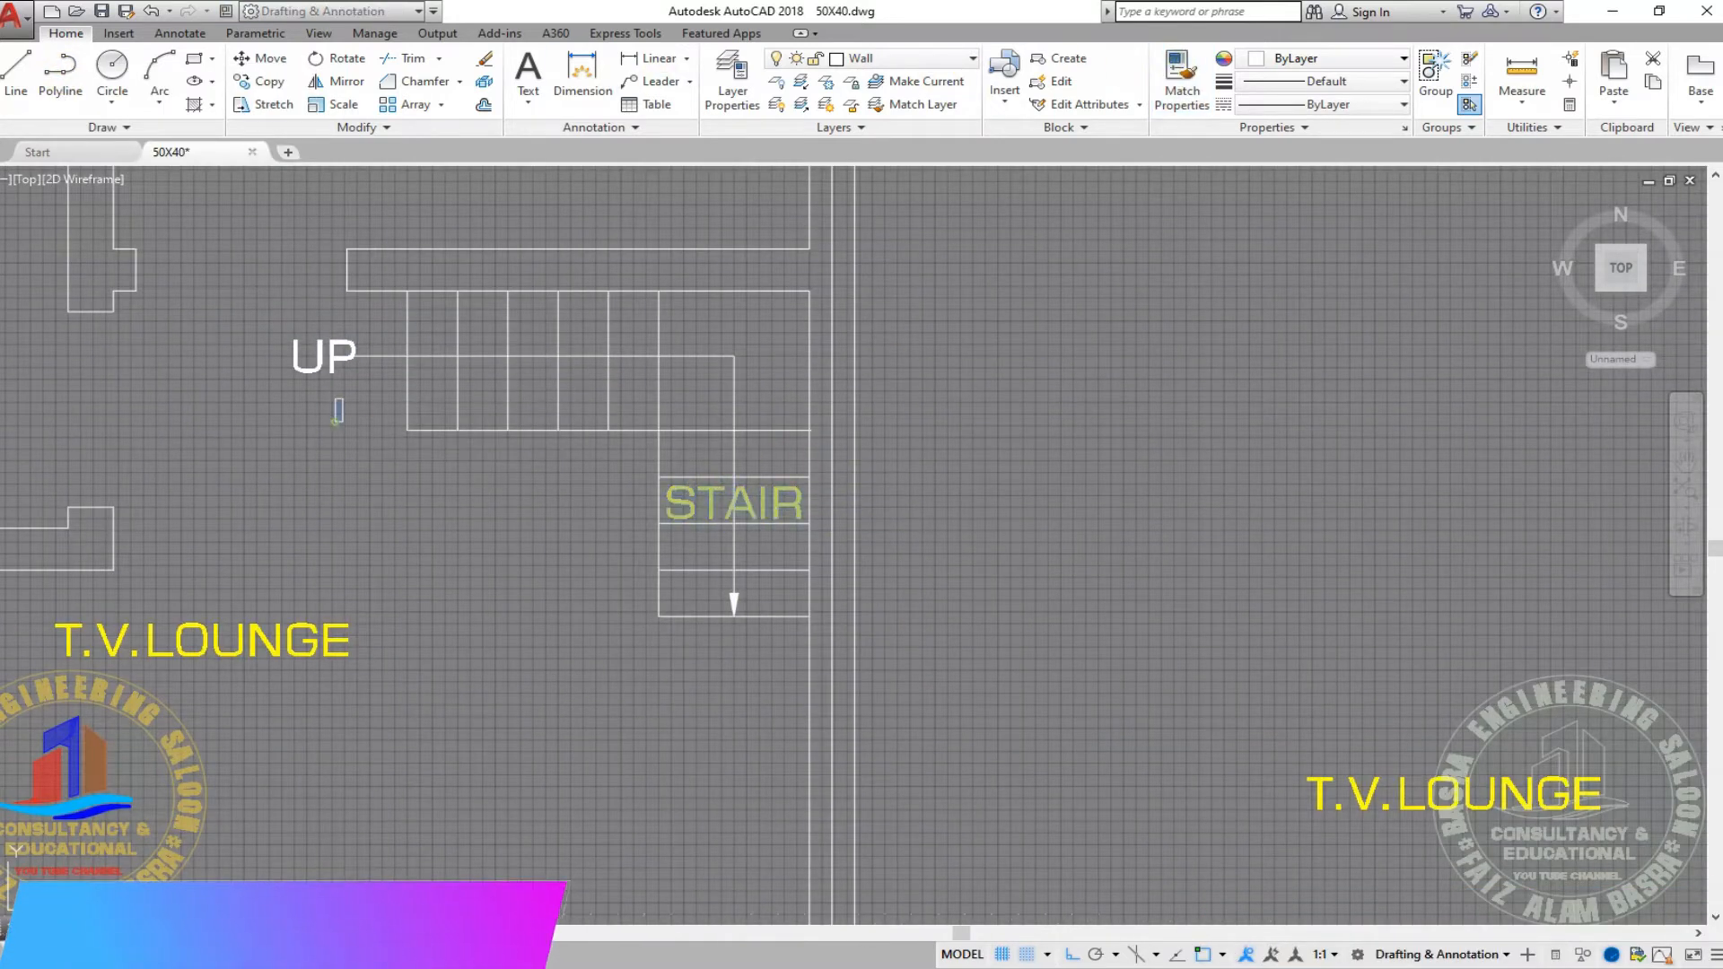
pyautogui.click(328, 356)
pyautogui.scroll(2, 417, 425)
pyautogui.scroll(-4, 406, 479)
pyautogui.rightClick(411, 478)
pyautogui.click(446, 505)
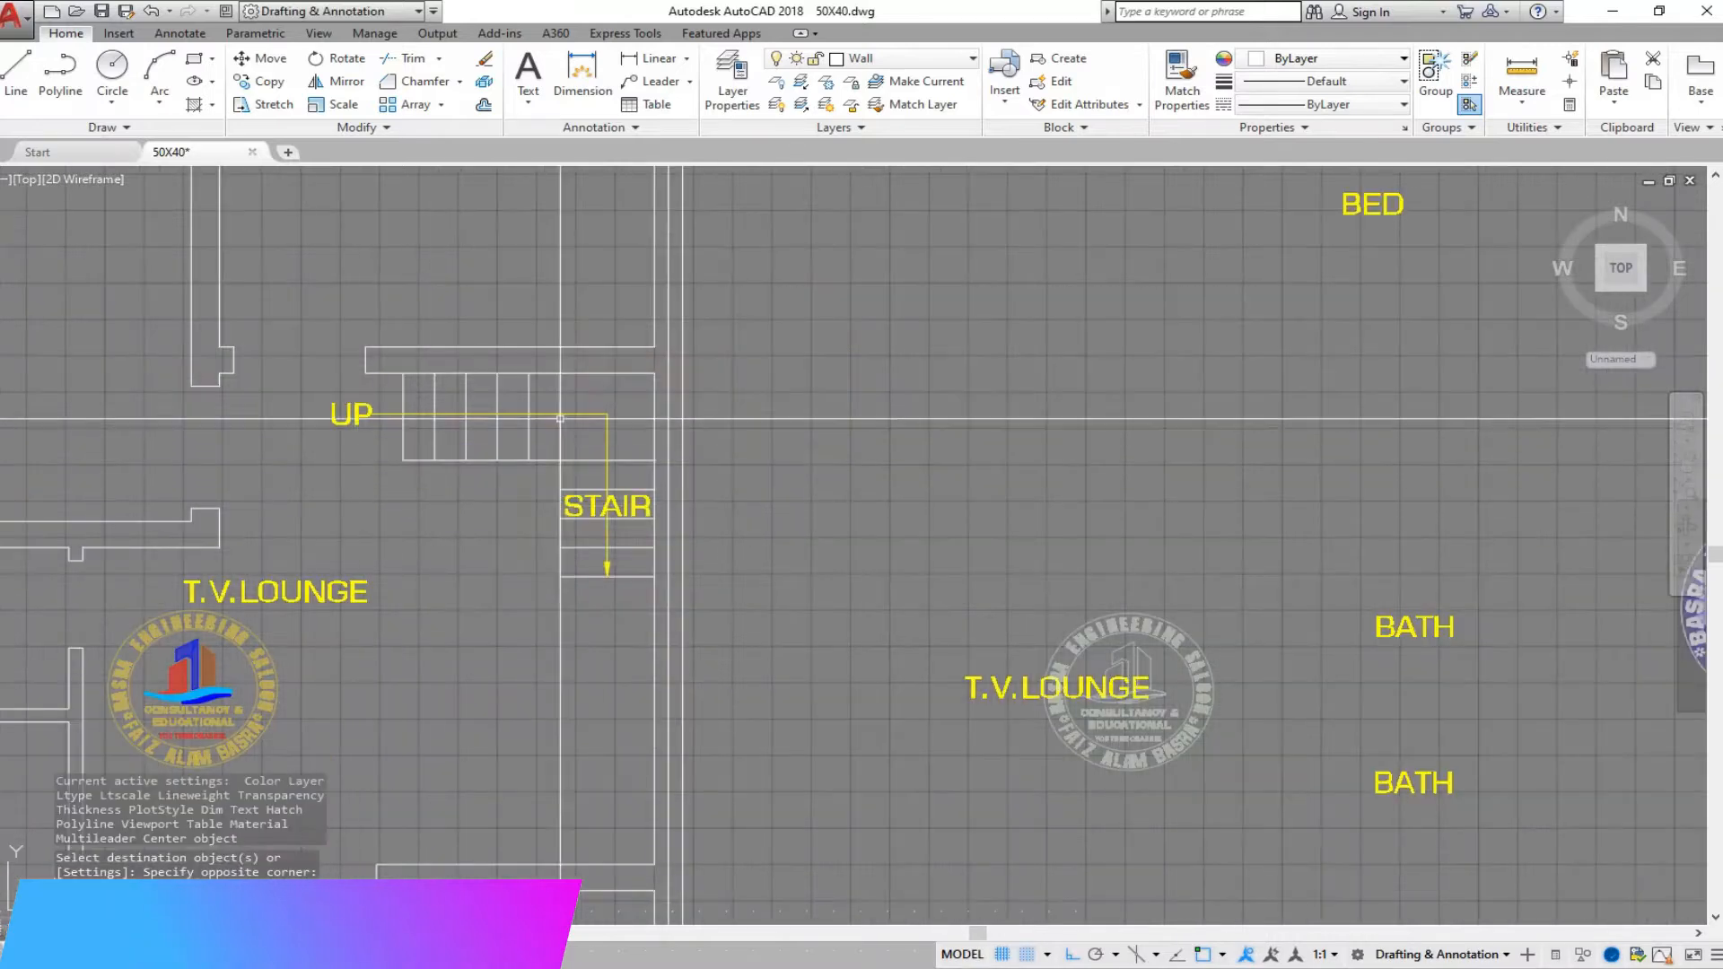
# Step: Delete the vertical line crossing the verandah below the kitchen
pyautogui.moveTo(243, 419); pyautogui.dragTo(434, 411, button='middle')
pyautogui.scroll(-5, 434, 411)
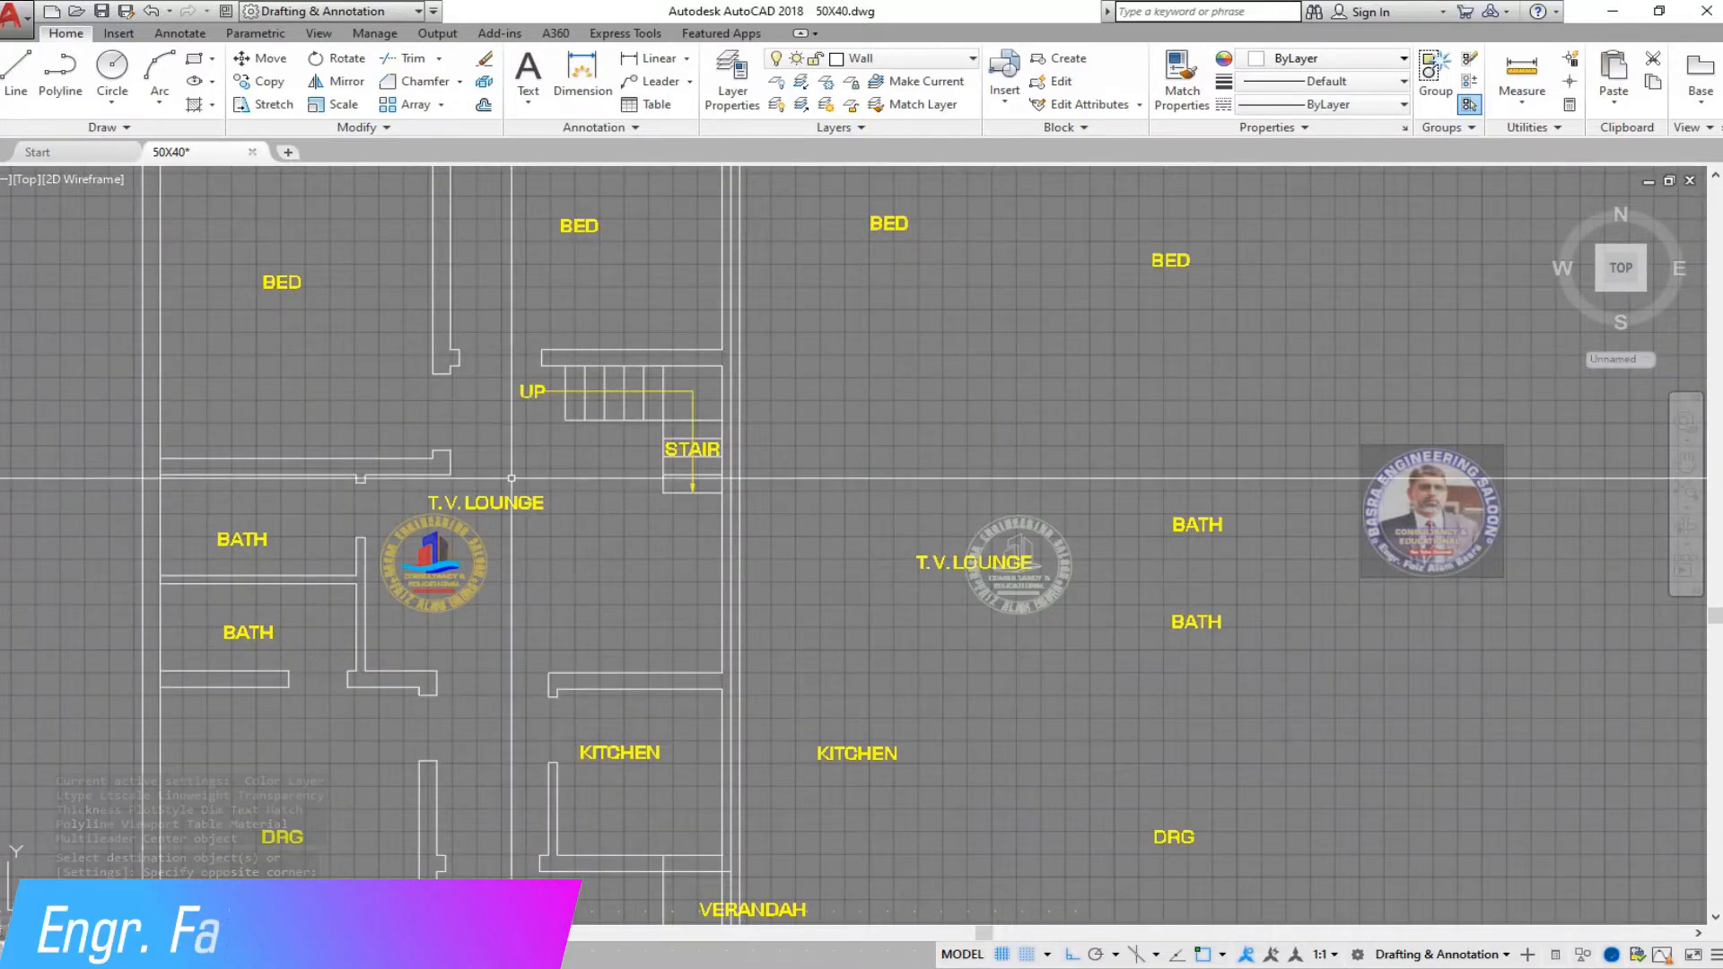
pyautogui.scroll(3, 679, 766)
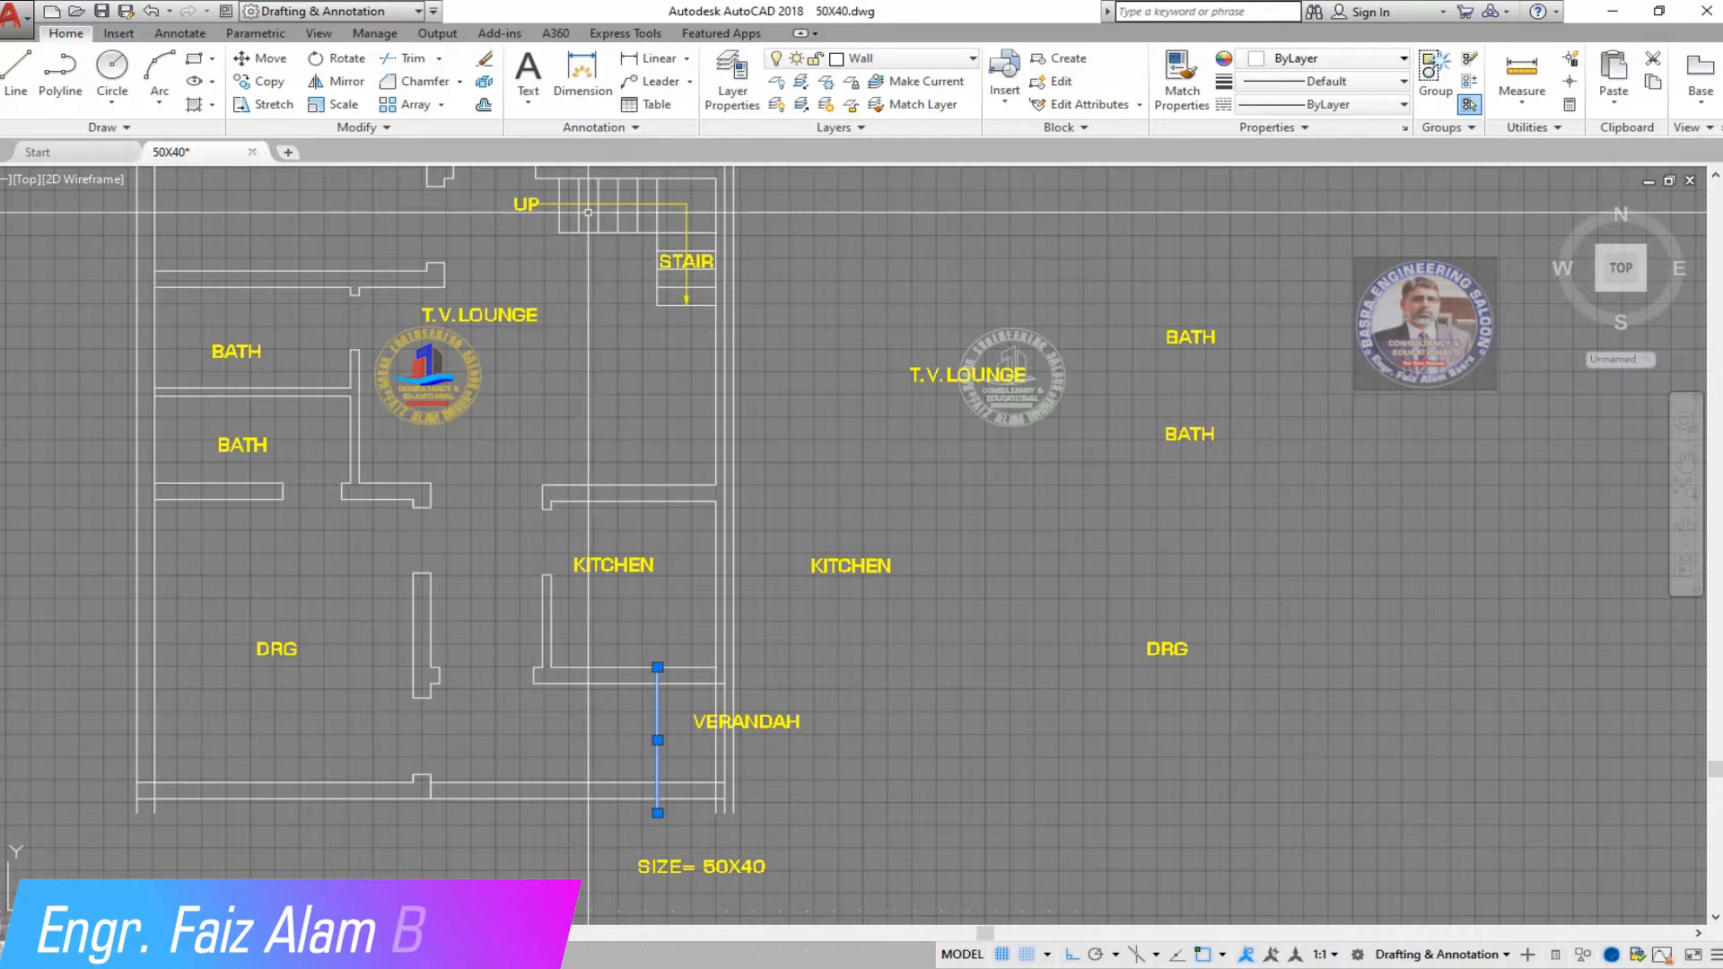
pyautogui.scroll(-3, 449, 461)
pyautogui.scroll(3, 429, 372)
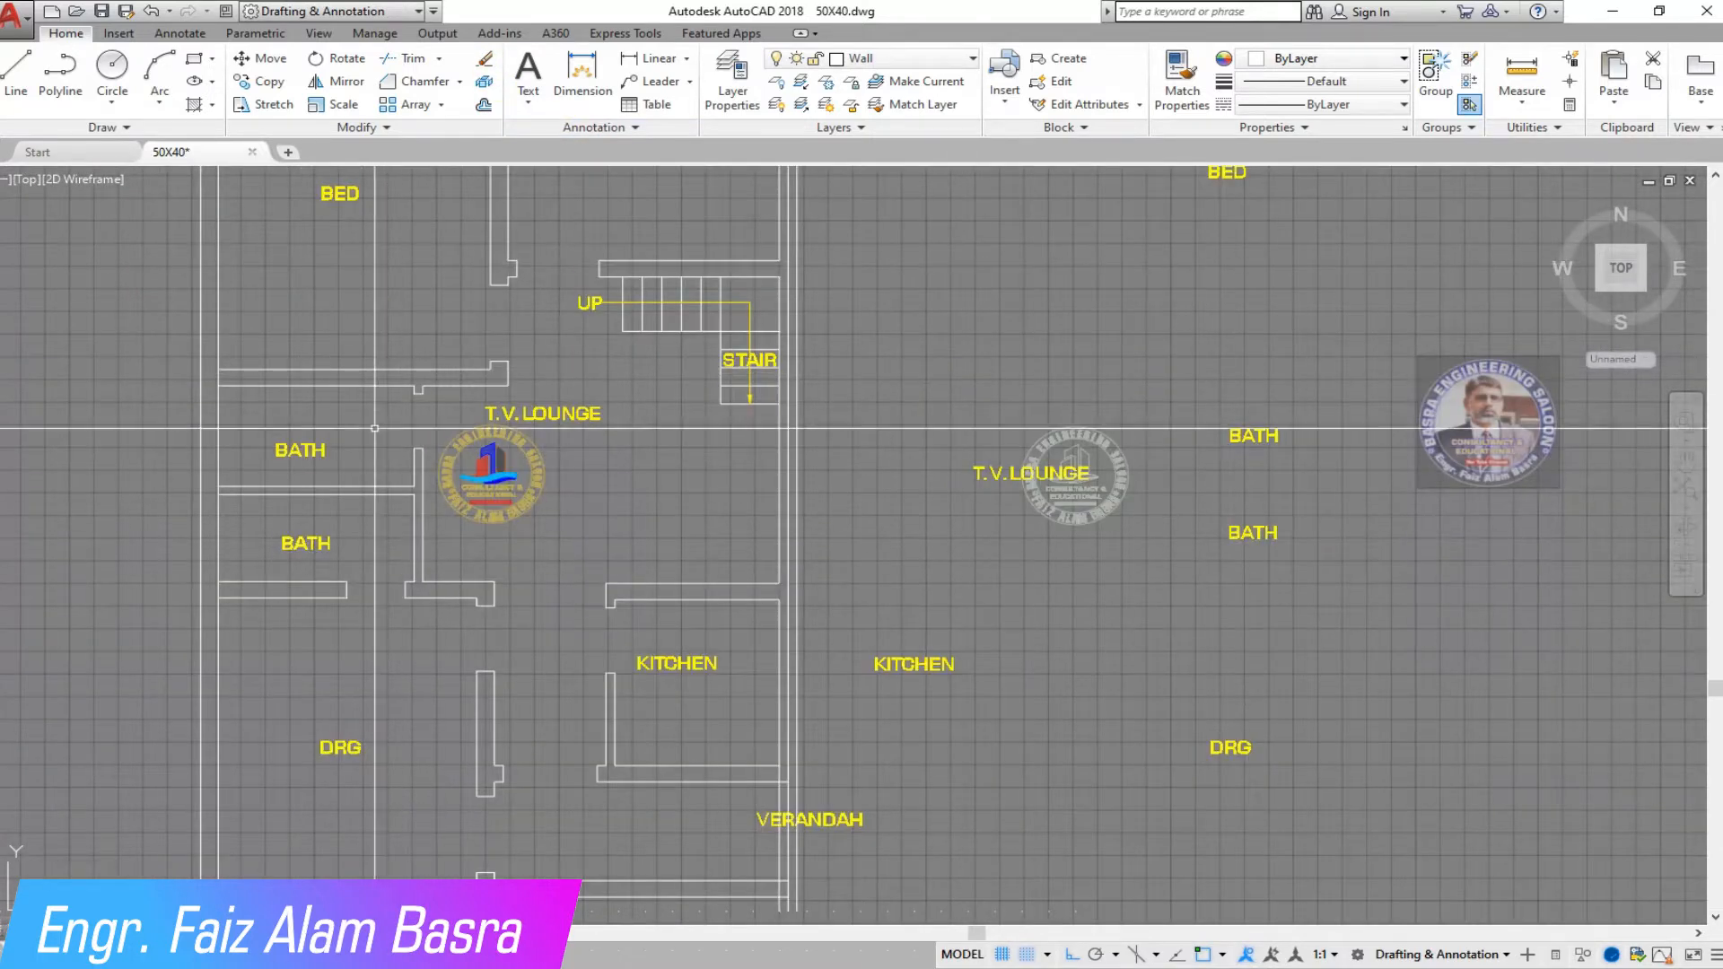
# Step: Trim the inner line of the outer wall where the partition walls of the bedroom and bathrooms join it
pyautogui.scroll(-2, 413, 435)
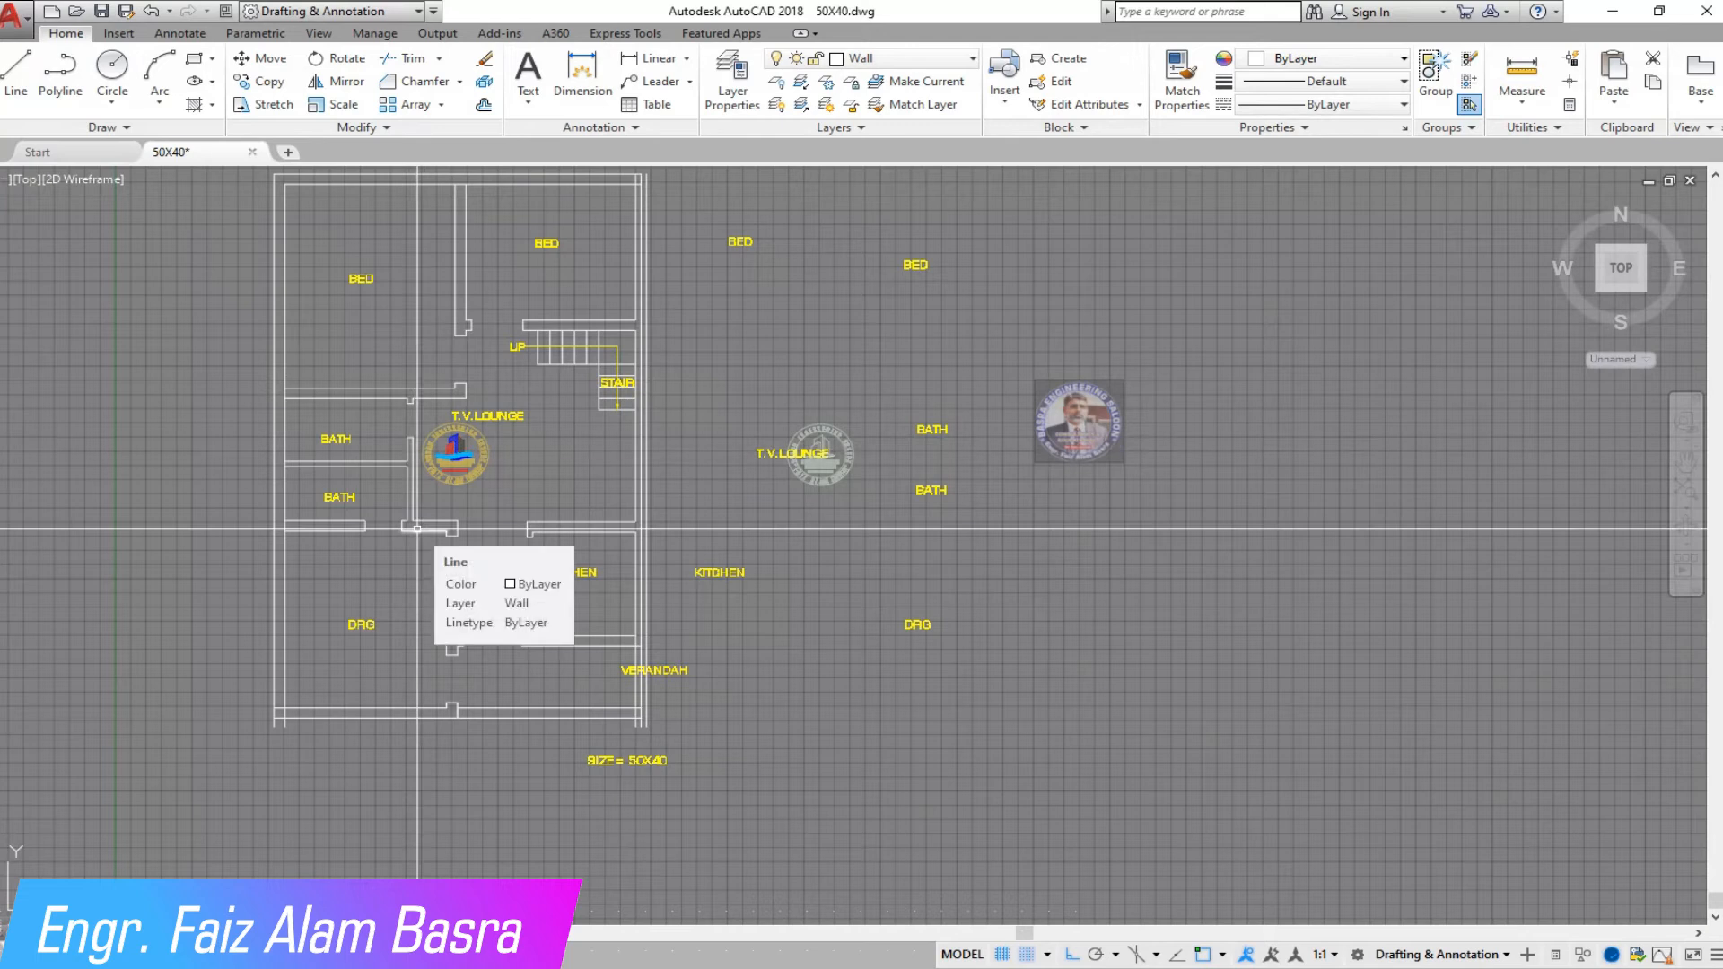
pyautogui.click(392, 60)
pyautogui.scroll(6, 313, 354)
pyautogui.press('Return')
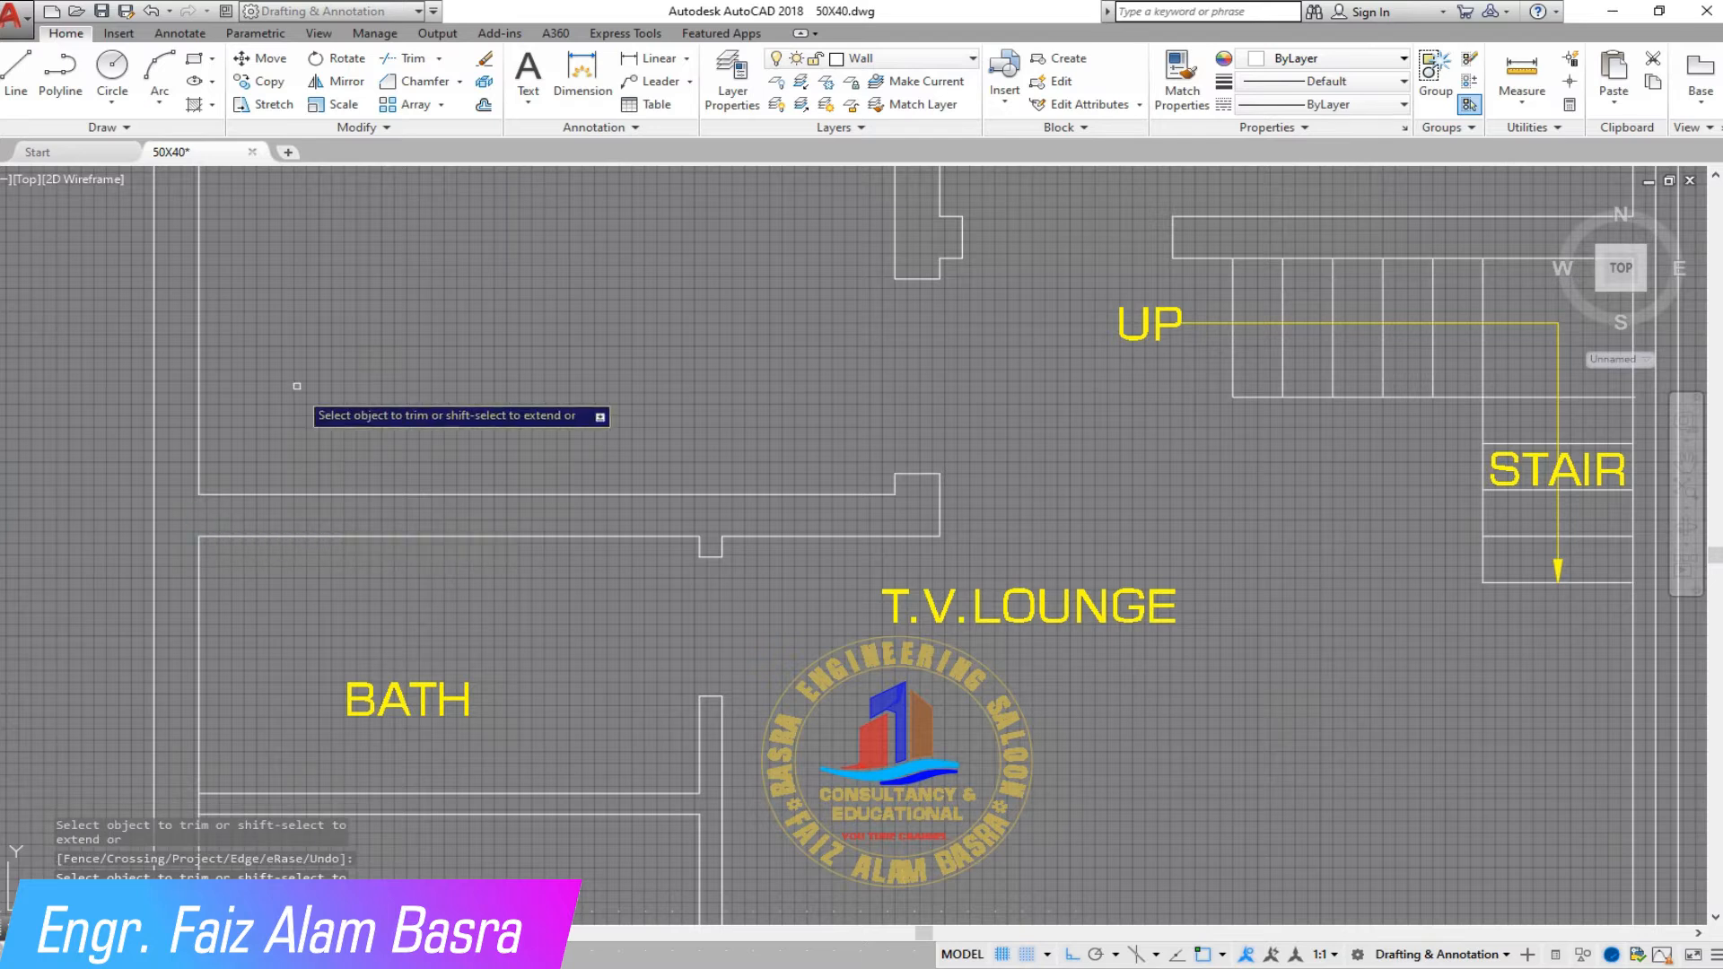
pyautogui.scroll(-5, 296, 426)
pyautogui.scroll(3, 273, 547)
pyautogui.click(250, 706)
pyautogui.scroll(-6, 381, 346)
# Step: Trim the overrunning wall lines to a clean outer wall corner at the DRG room
pyautogui.scroll(12, 346, 561)
pyautogui.click(435, 658)
pyautogui.click(174, 627)
pyautogui.click(382, 542)
pyautogui.click(322, 467)
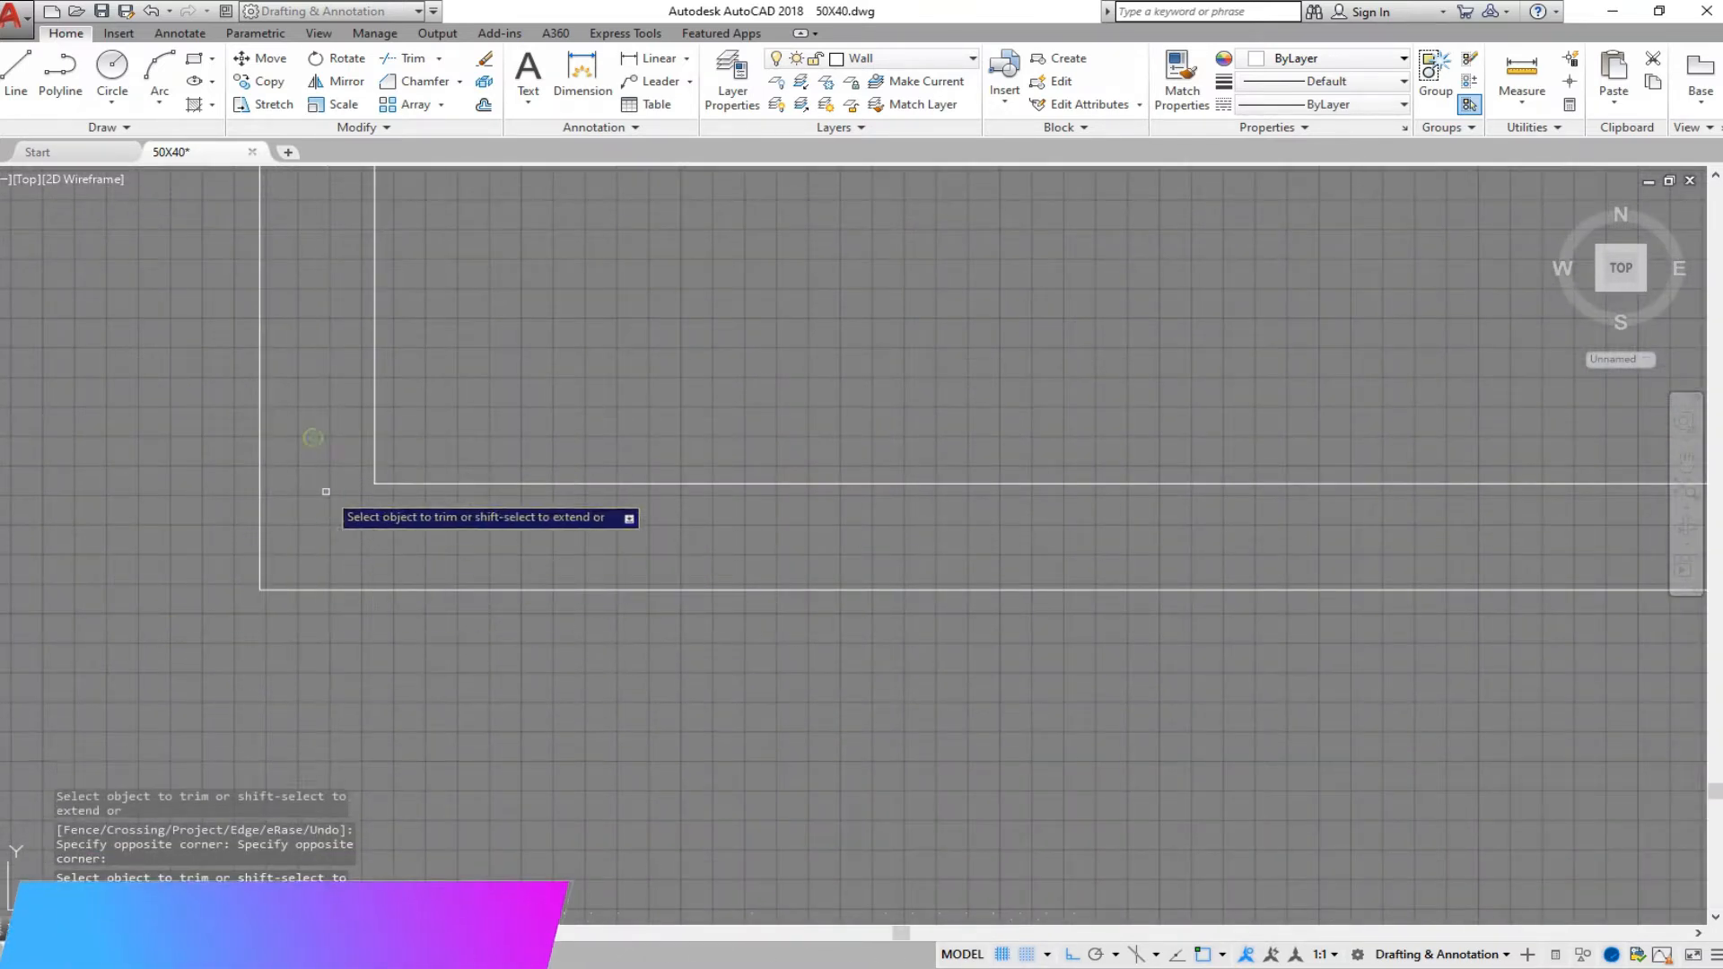
pyautogui.scroll(-6, 334, 501)
pyautogui.scroll(-3, 384, 505)
pyautogui.scroll(3, 835, 495)
# Step: Offset the verandah-side edge of the pier in the front wall by 48 inches along the verandah
pyautogui.click(482, 106)
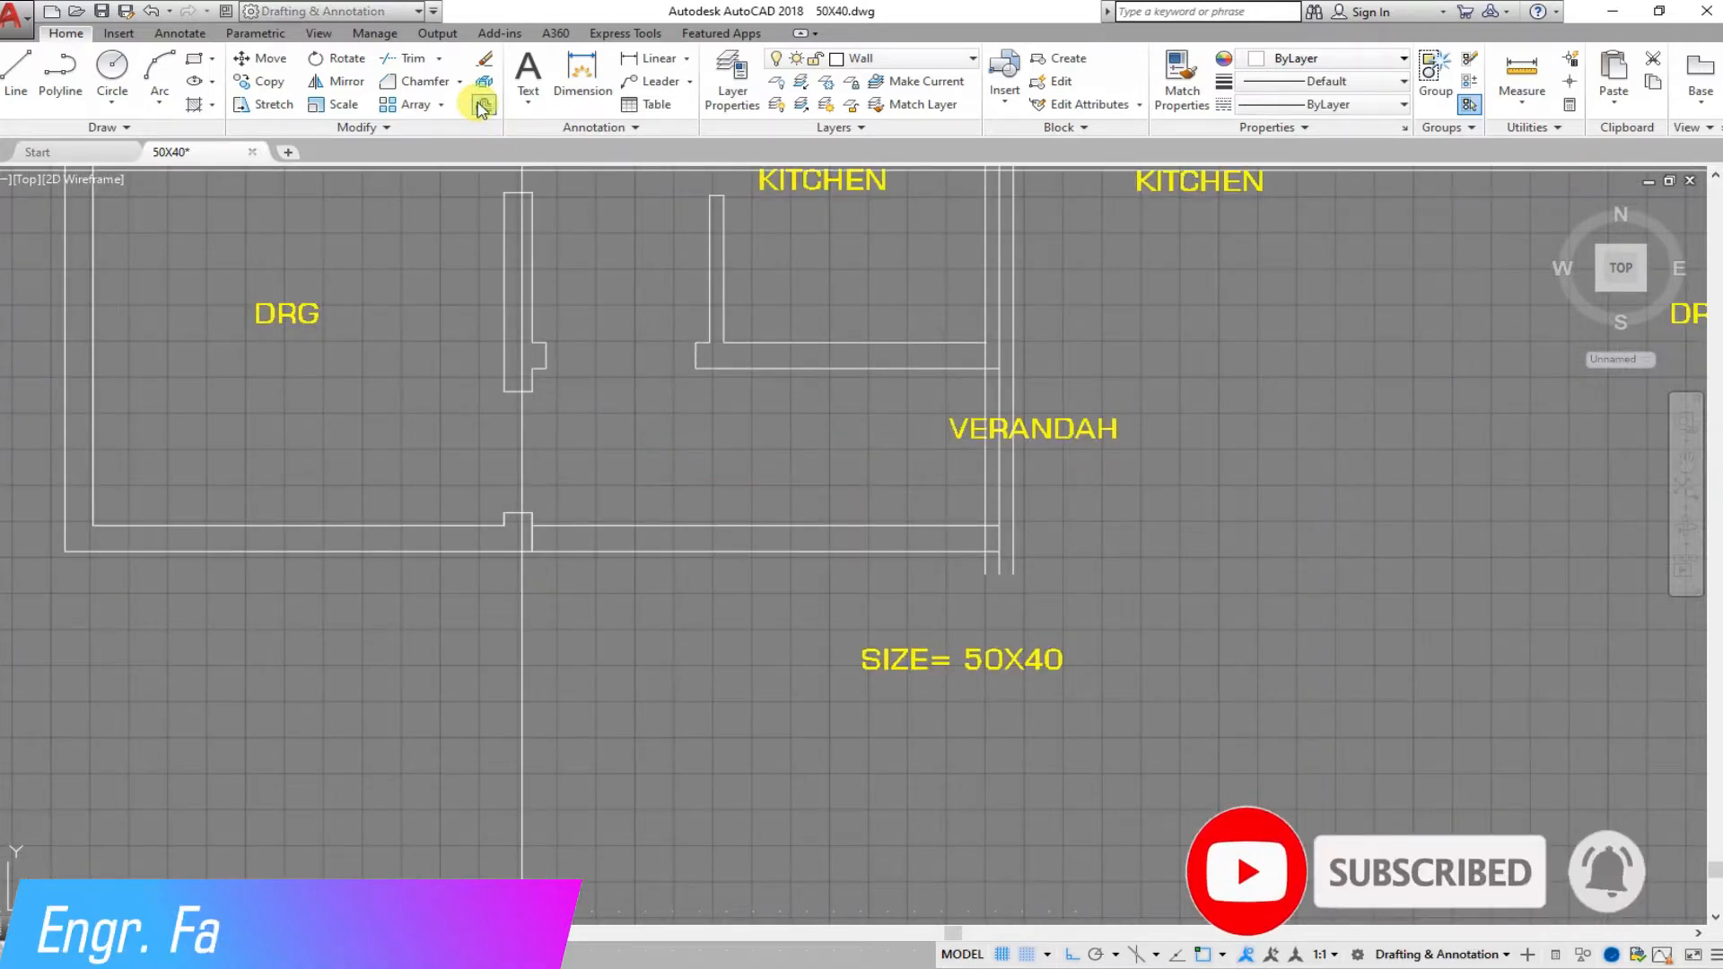
pyautogui.press('Return')
pyautogui.scroll(6, 542, 540)
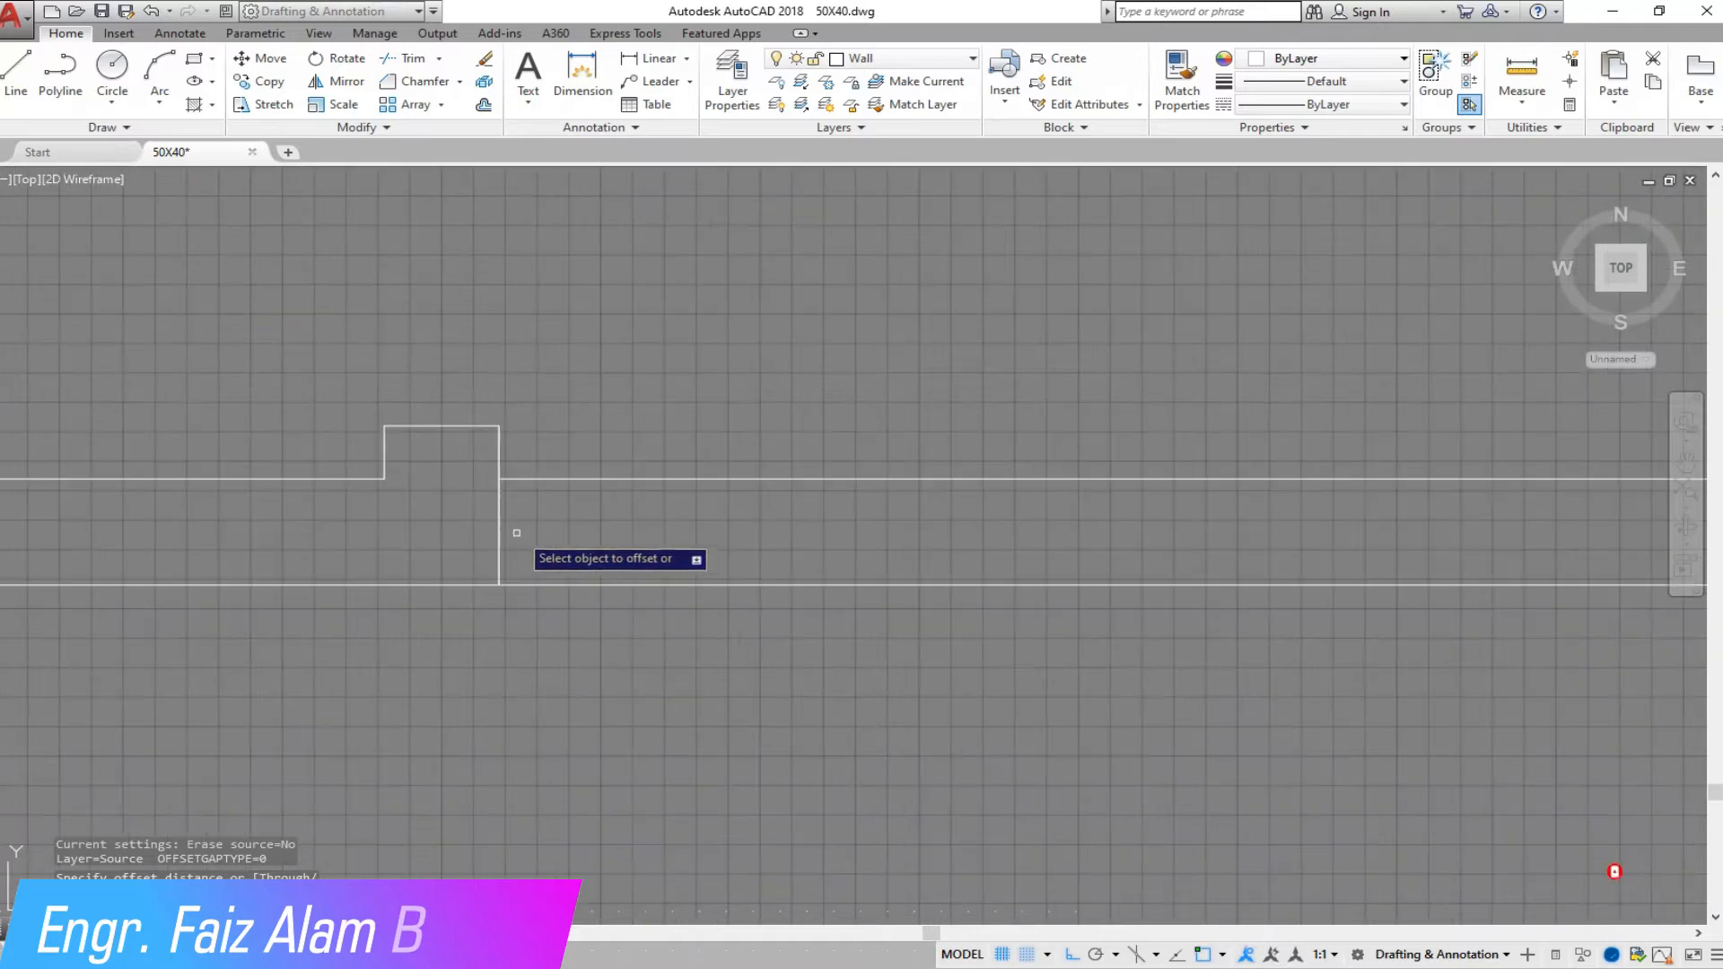
pyautogui.scroll(-6, 497, 530)
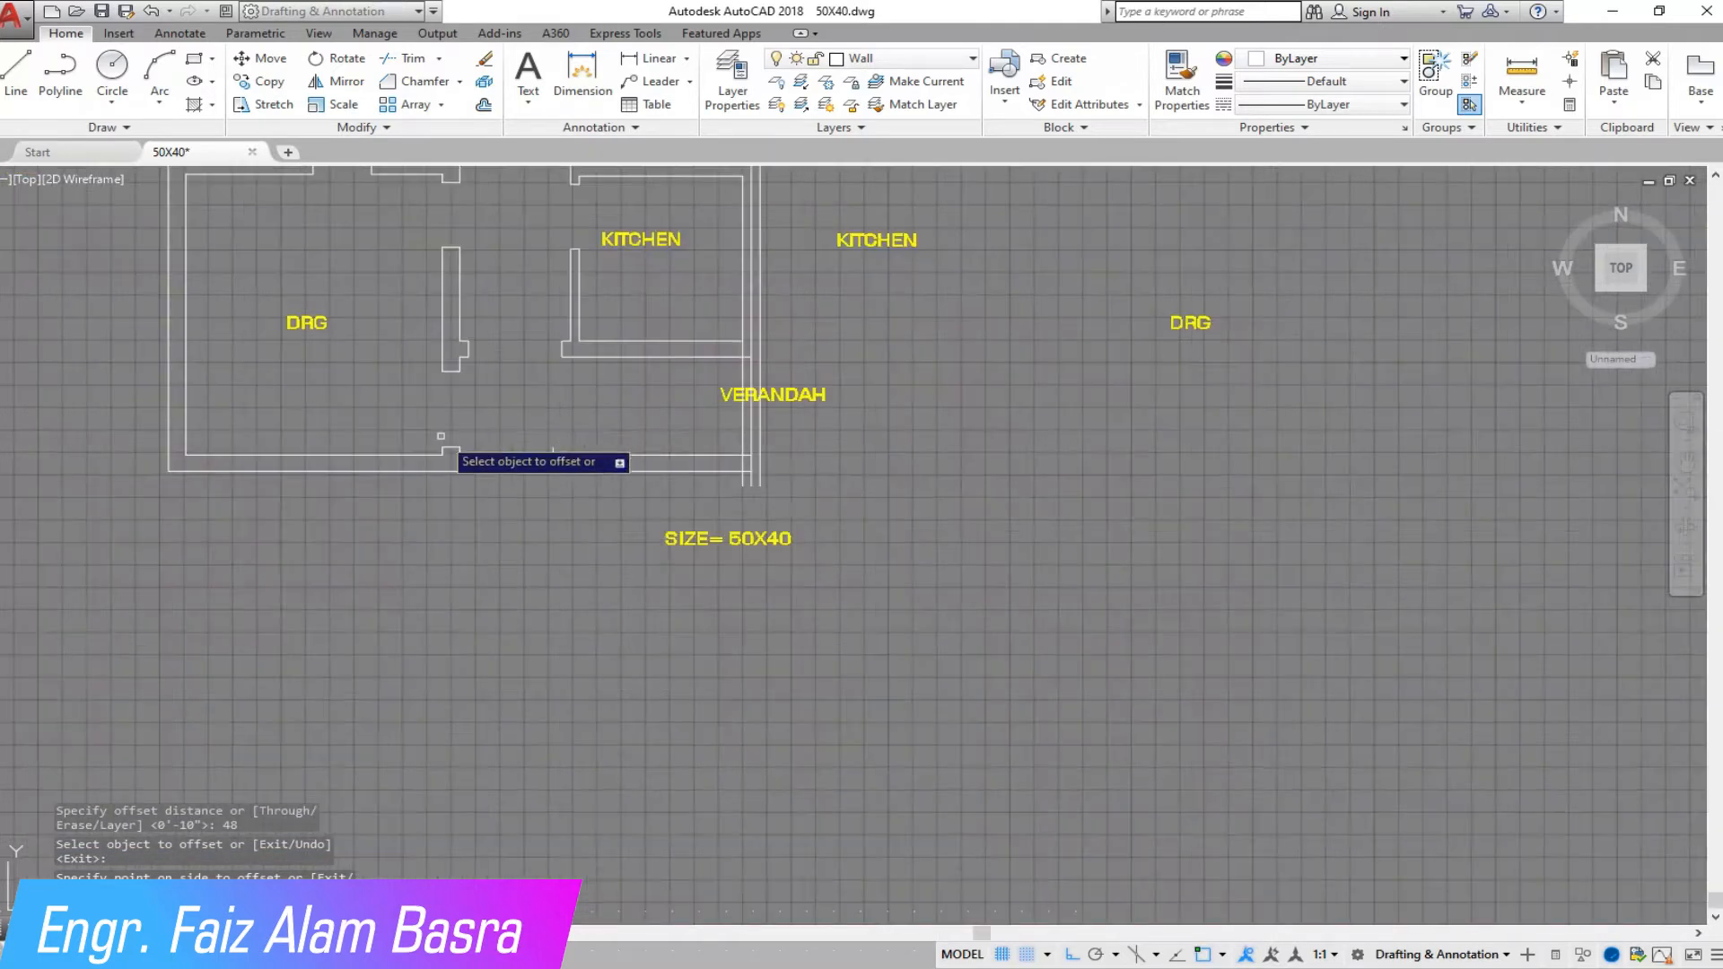
pyautogui.scroll(2, 584, 392)
pyautogui.rightClick(562, 388)
pyautogui.click(614, 406)
pyautogui.scroll(4, 592, 341)
pyautogui.scroll(-2, 597, 343)
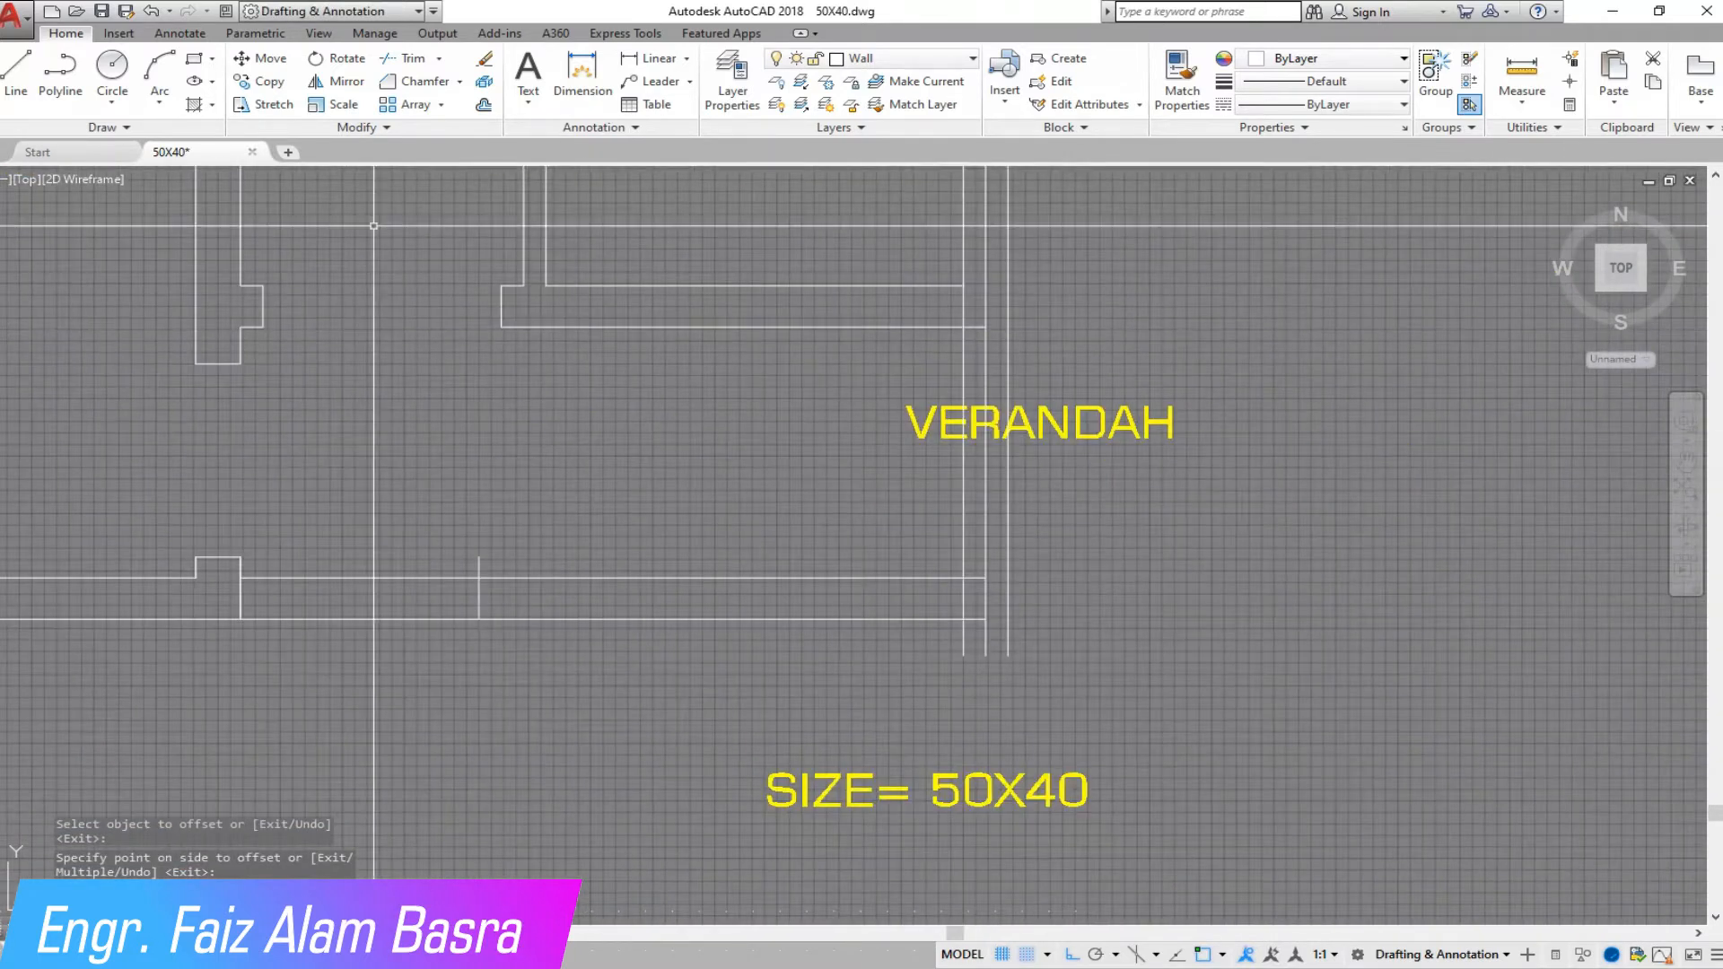
# Step: Offset the new front wall line 12 inches further along the verandah and delete the line it was offset from
pyautogui.click(484, 108)
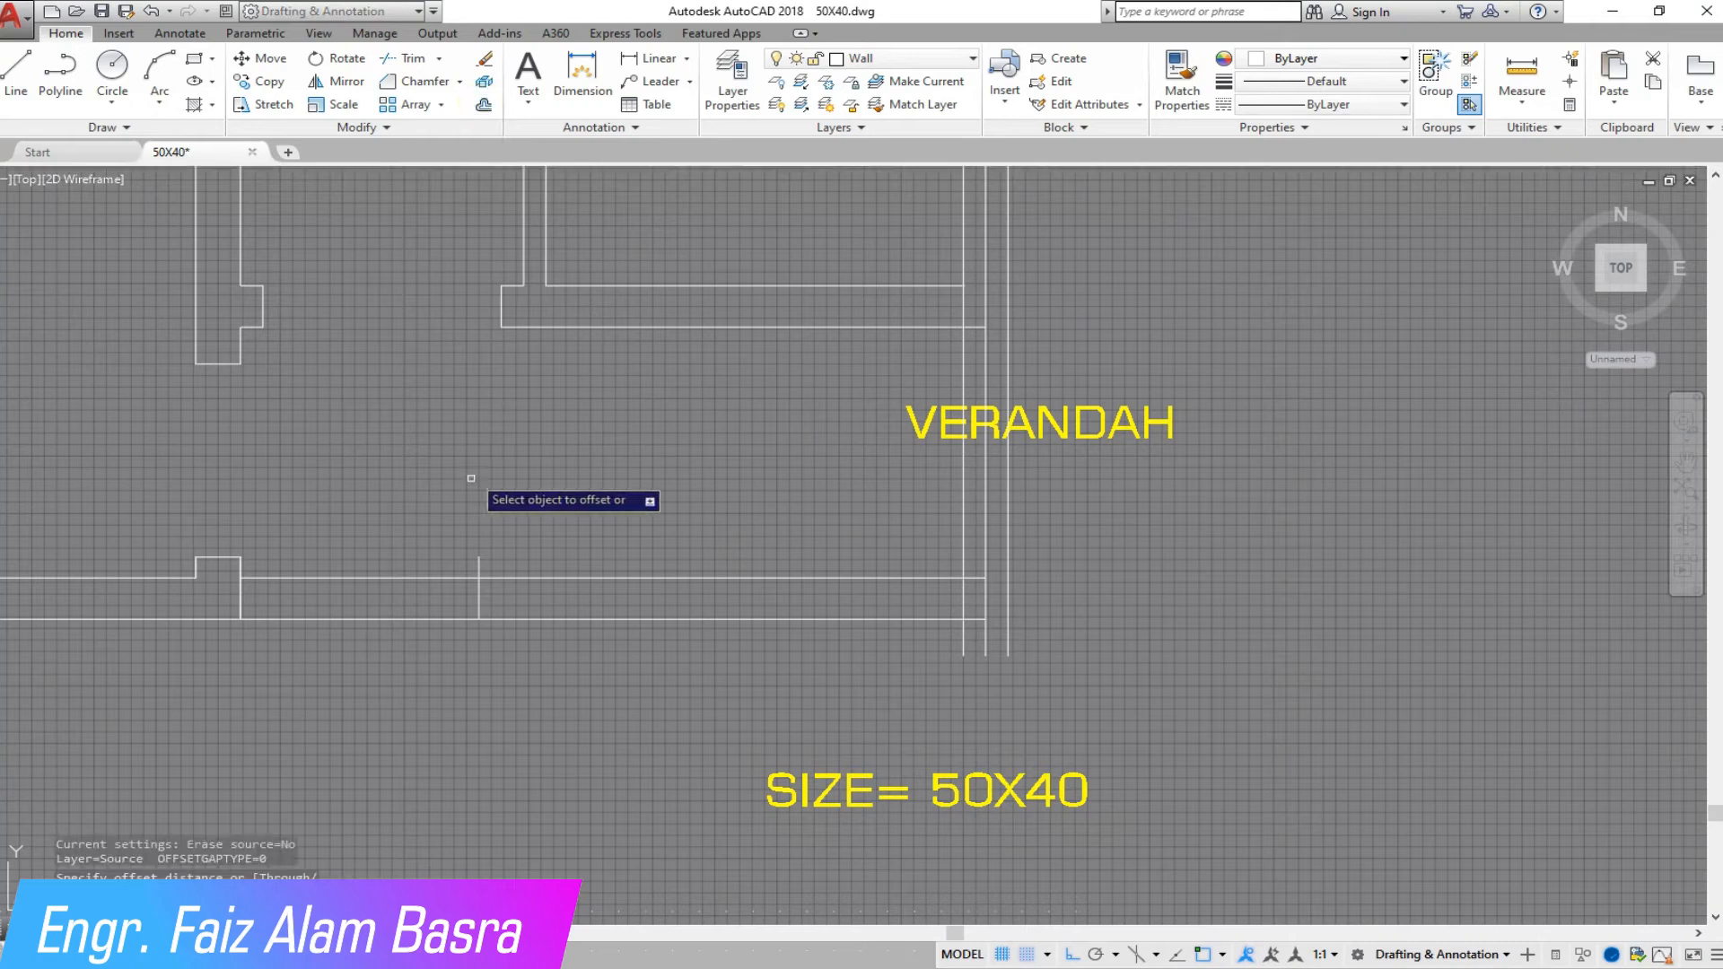
pyautogui.click(586, 530)
pyautogui.rightClick(588, 529)
pyautogui.click(614, 541)
pyautogui.click(489, 565)
pyautogui.click(457, 524)
pyautogui.press('Delete')
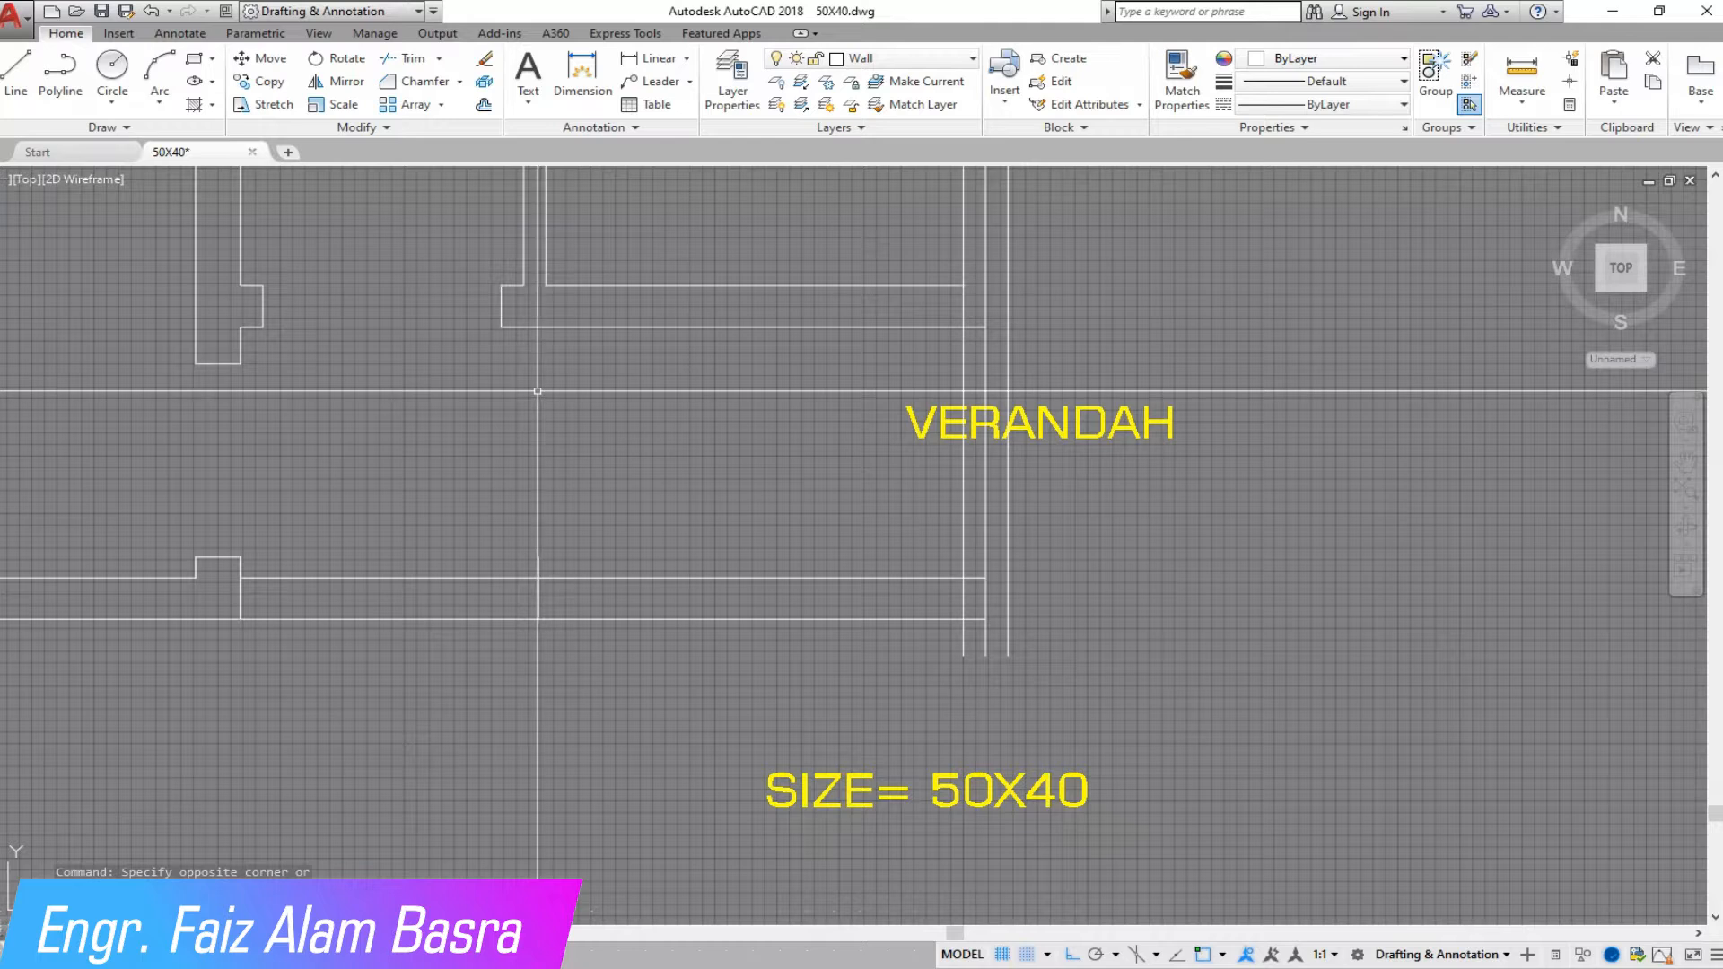
# Step: Offset the remaining opening line 13.5 inches further from the pier to mark a second pier
pyautogui.click(483, 107)
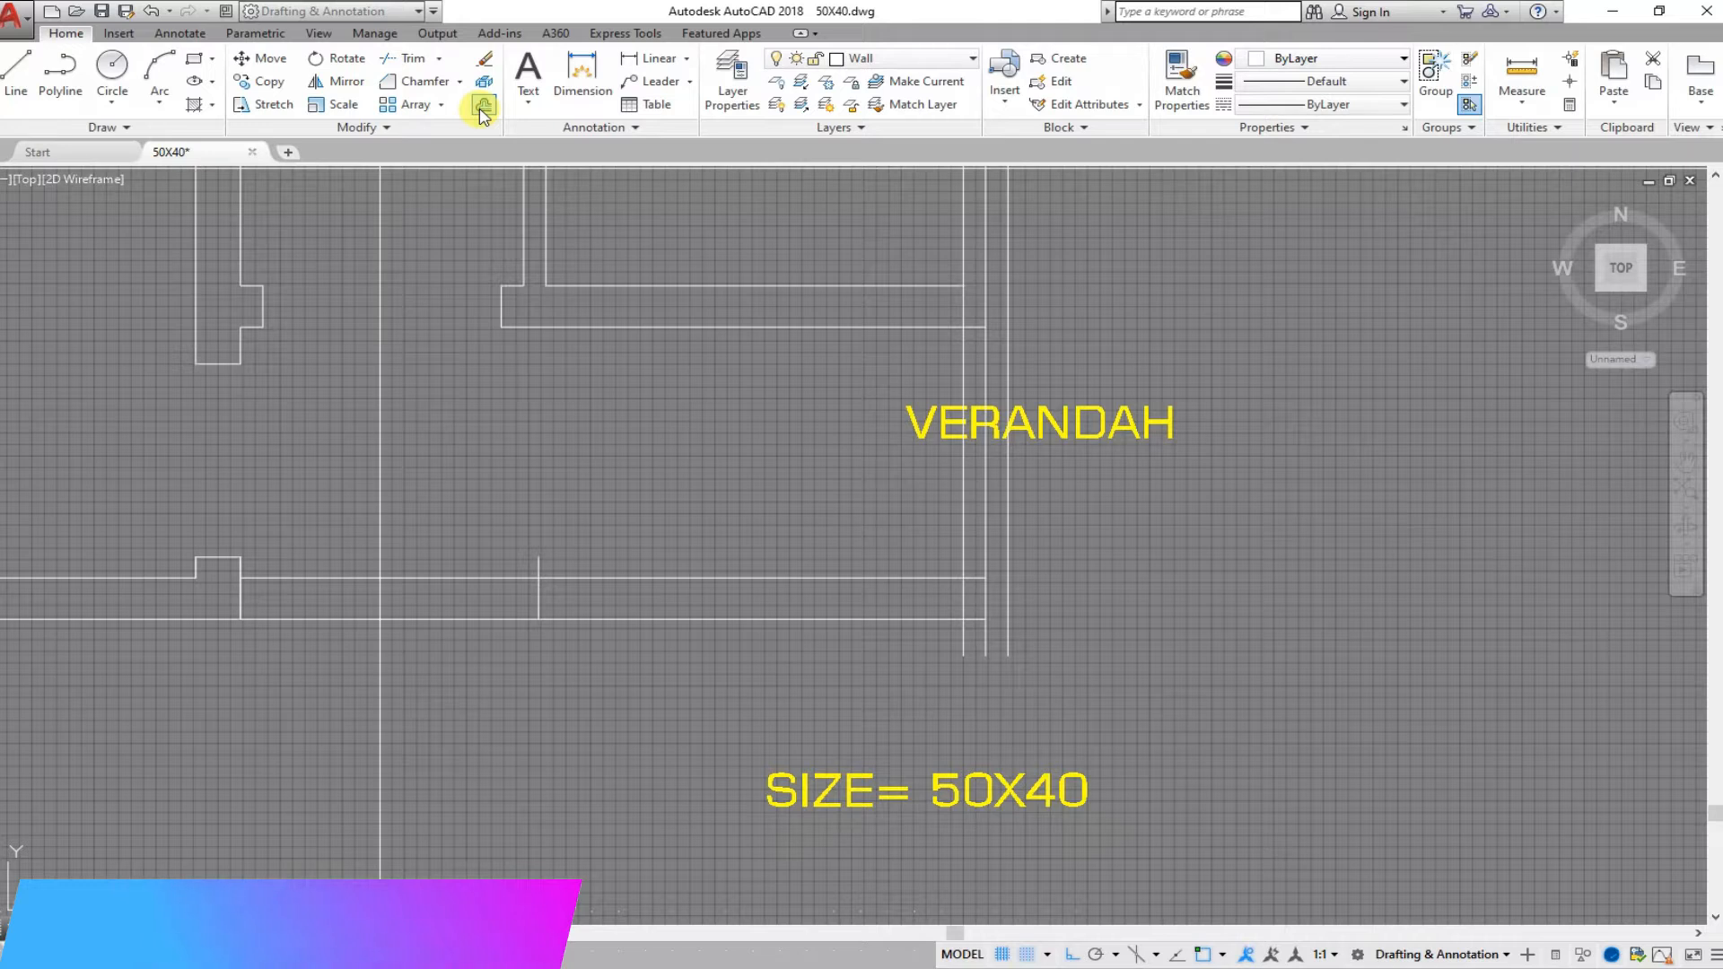
pyautogui.click(484, 107)
pyautogui.click(536, 565)
pyautogui.rightClick(644, 548)
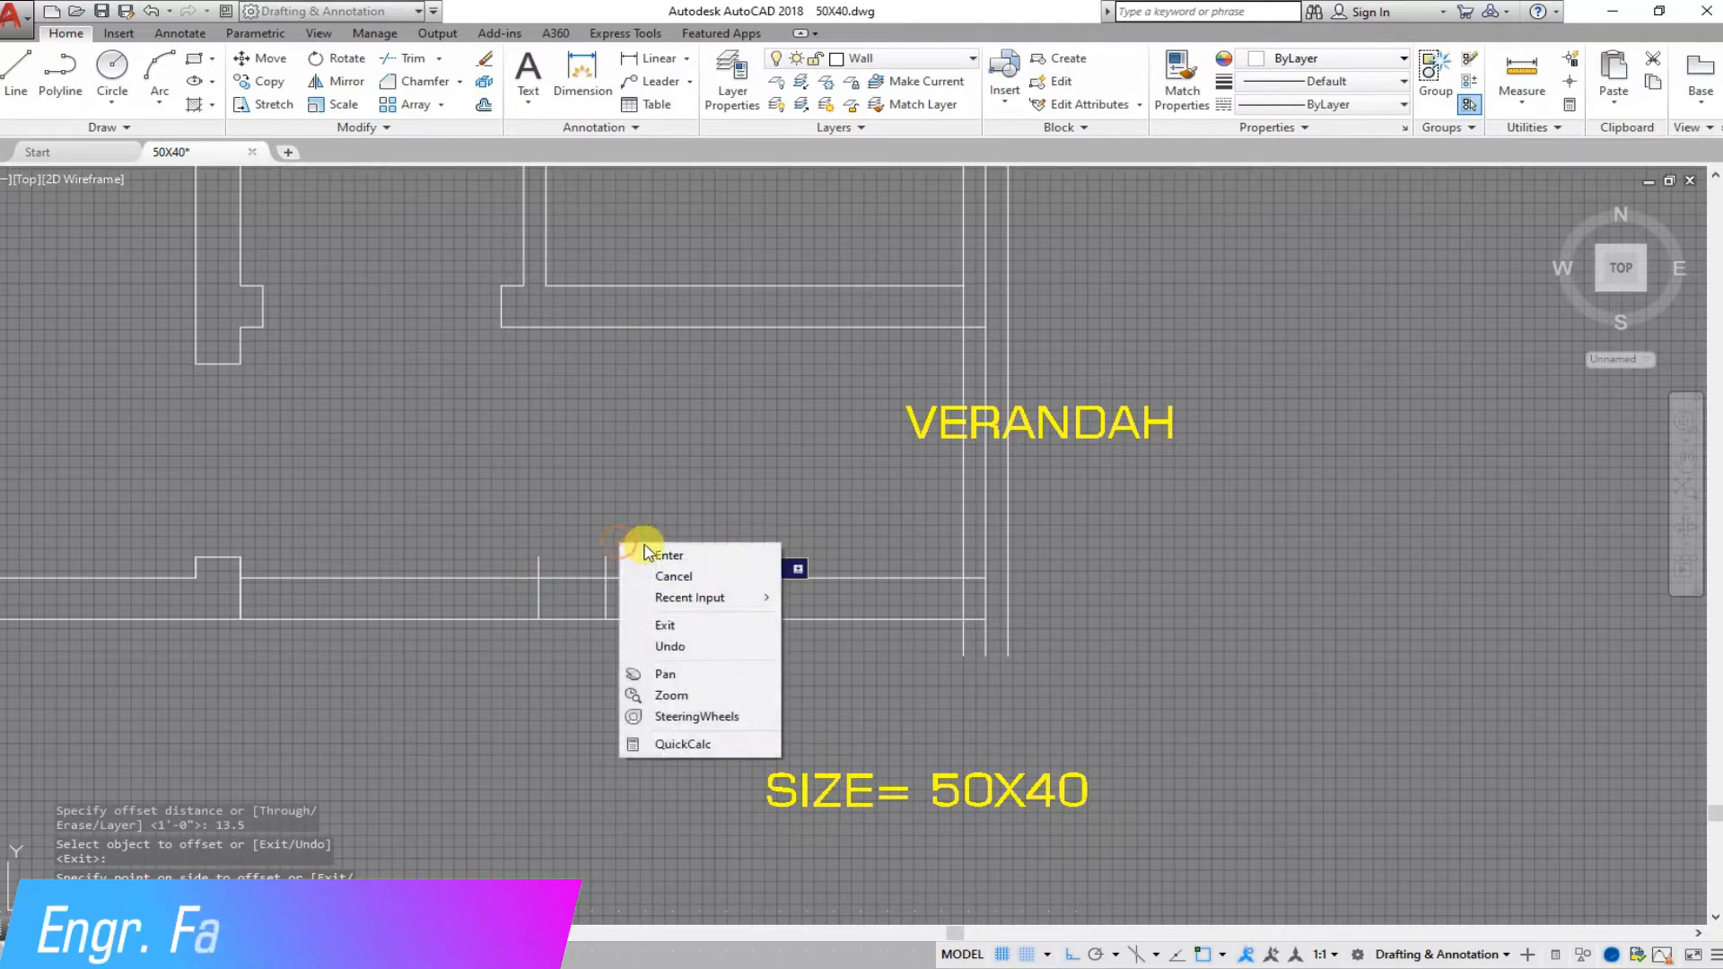
pyautogui.click(677, 556)
# Step: Trim the two offset lines at the inner wall face and remove the front wall lines between the piers
pyautogui.click(394, 60)
pyautogui.rightClick(629, 563)
pyautogui.click(631, 567)
pyautogui.click(521, 539)
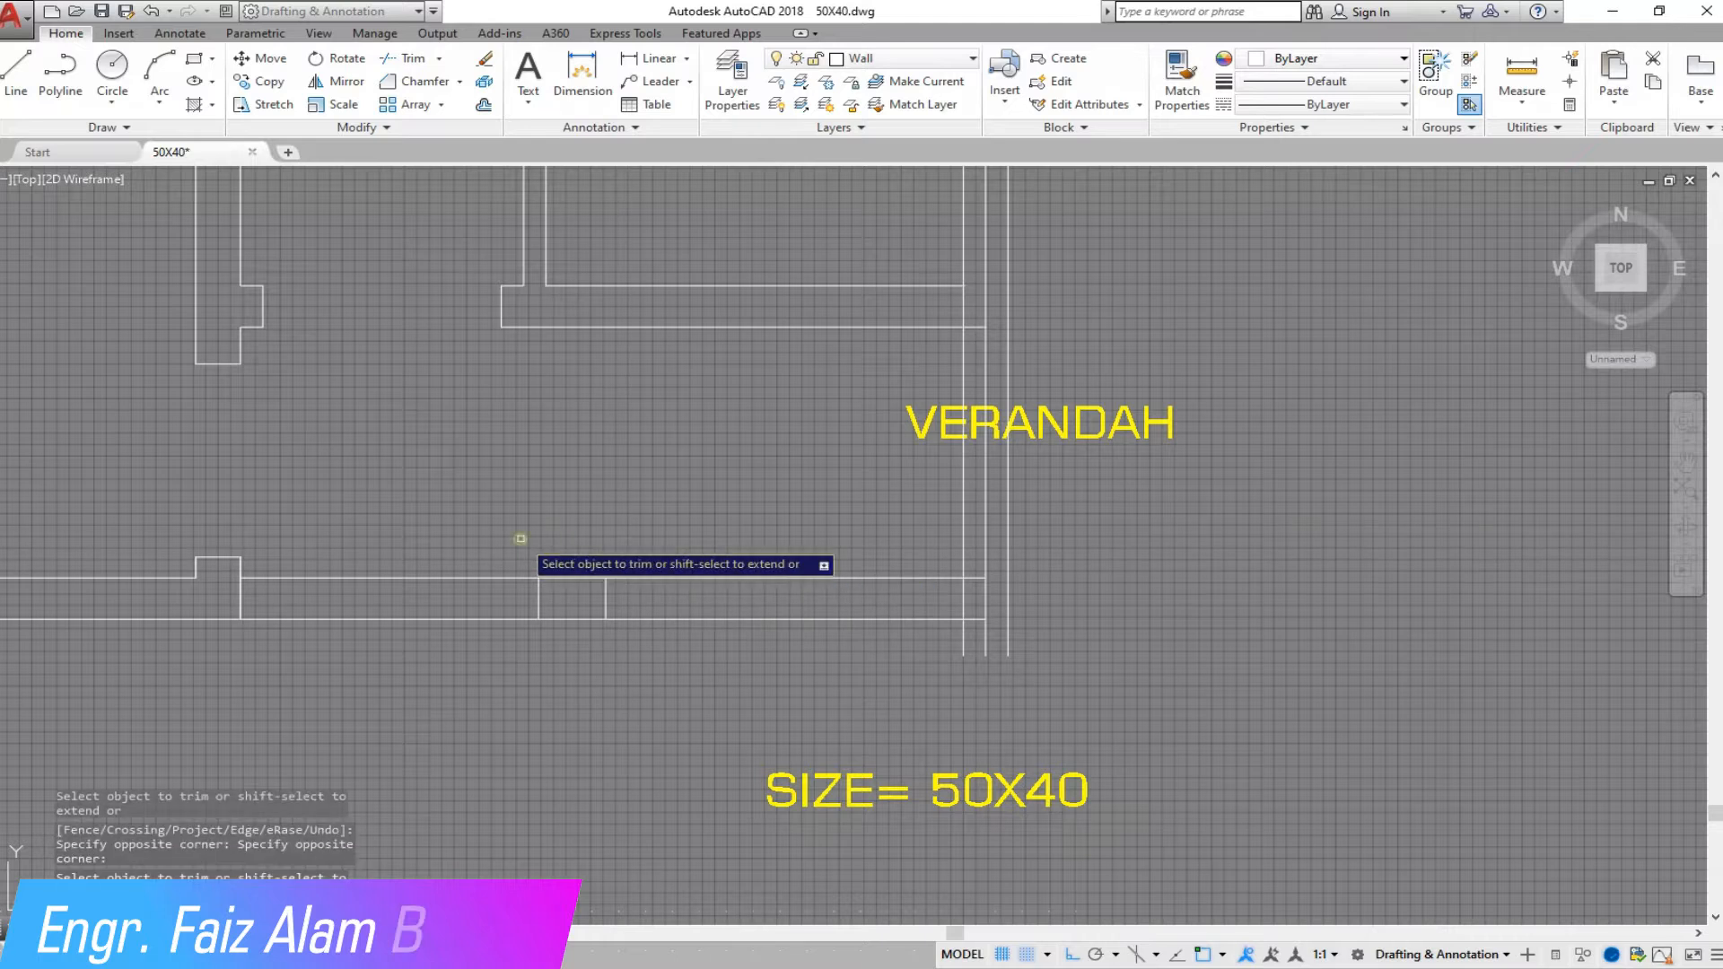
pyautogui.scroll(1, 473, 633)
pyautogui.click(471, 632)
pyautogui.click(489, 516)
pyautogui.scroll(-2, 547, 389)
pyautogui.rightClick(557, 375)
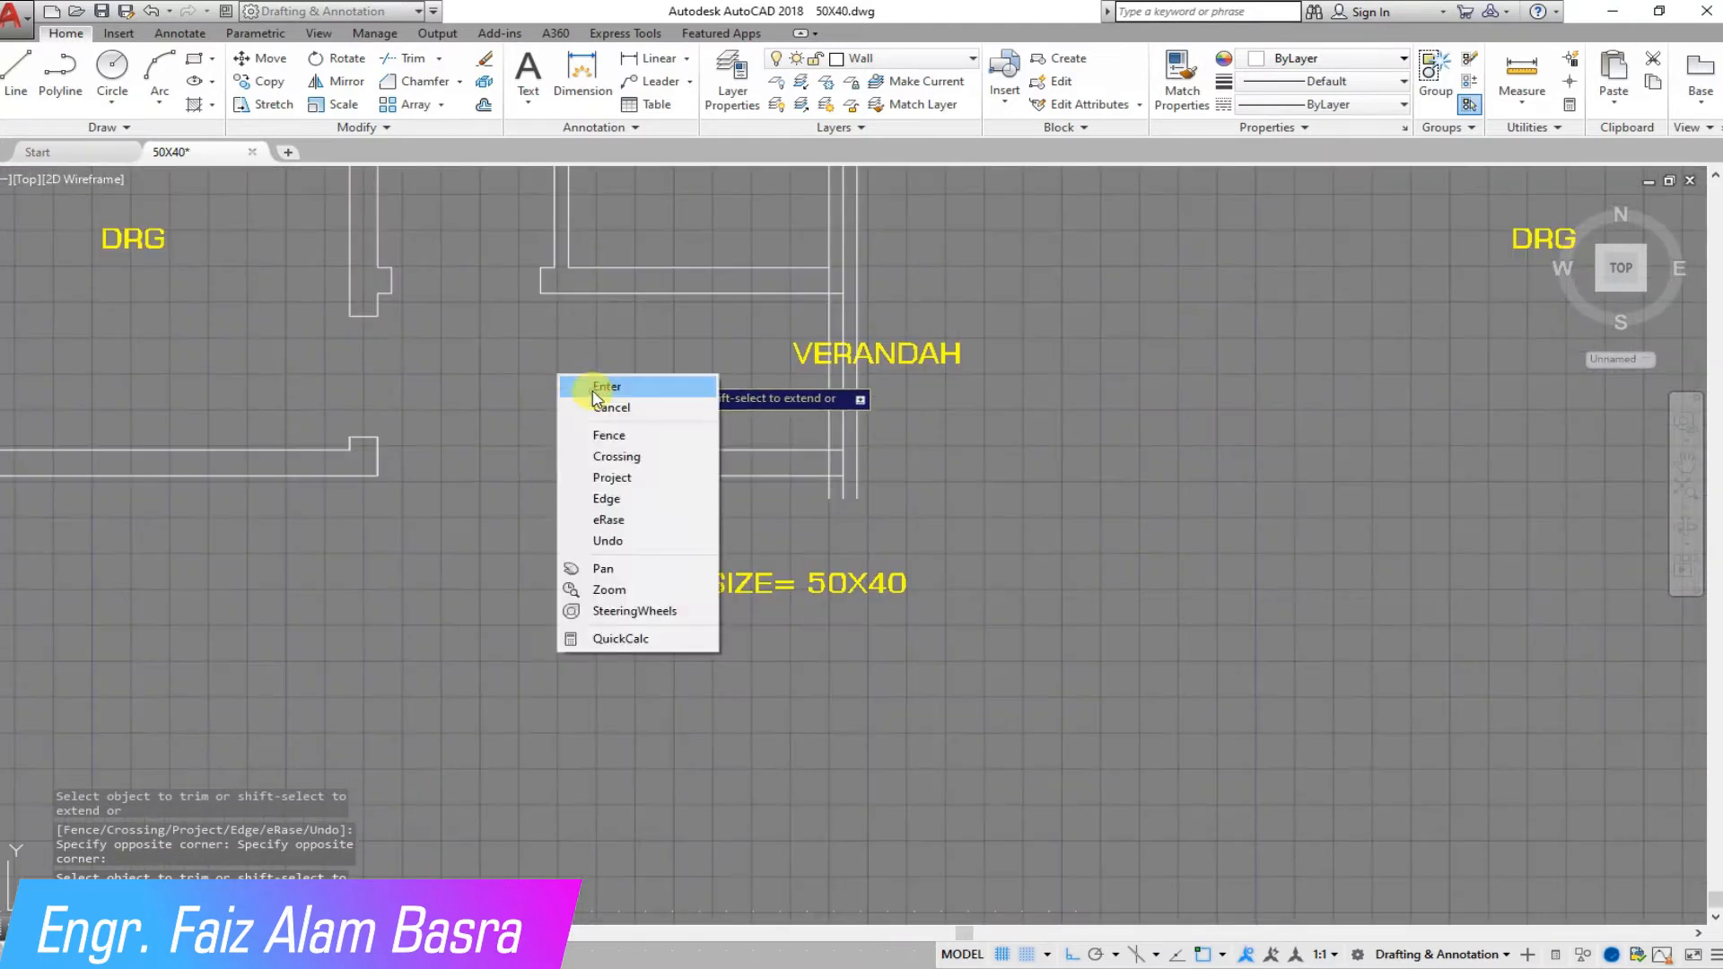
pyautogui.click(594, 392)
# Step: Draw lines across the front wall opening along its outer and inner faces, from pier to pier
pyautogui.scroll(1, 526, 404)
pyautogui.click(15, 70)
pyautogui.click(289, 519)
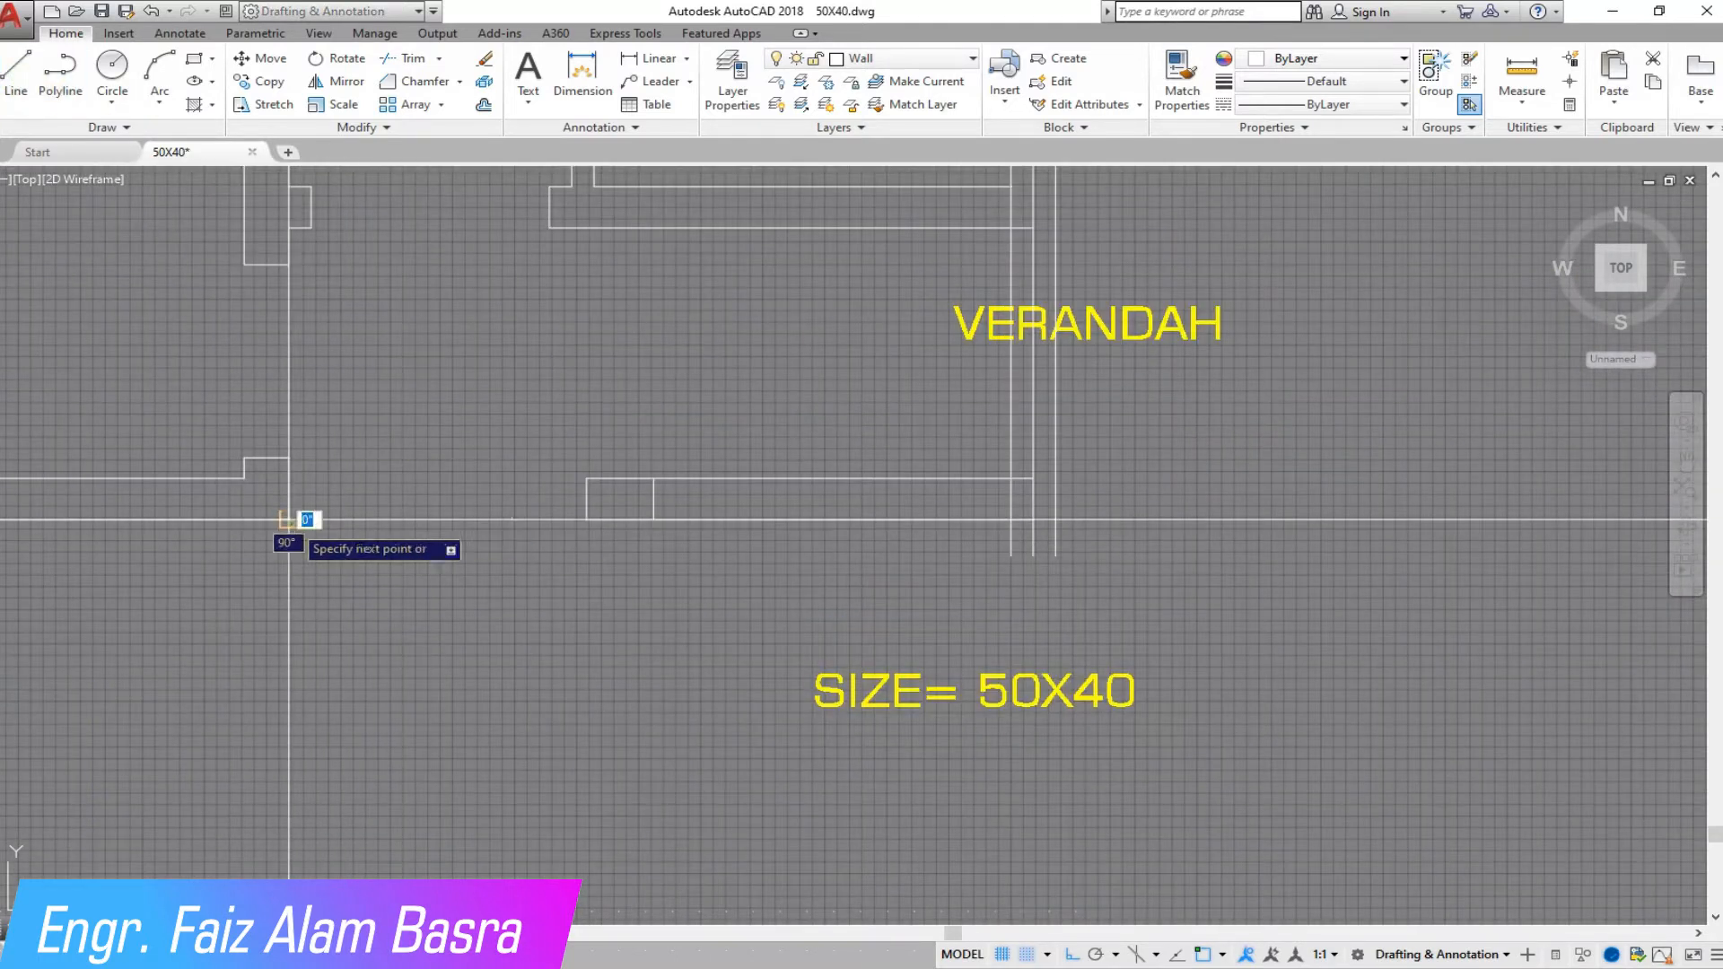
pyautogui.click(586, 519)
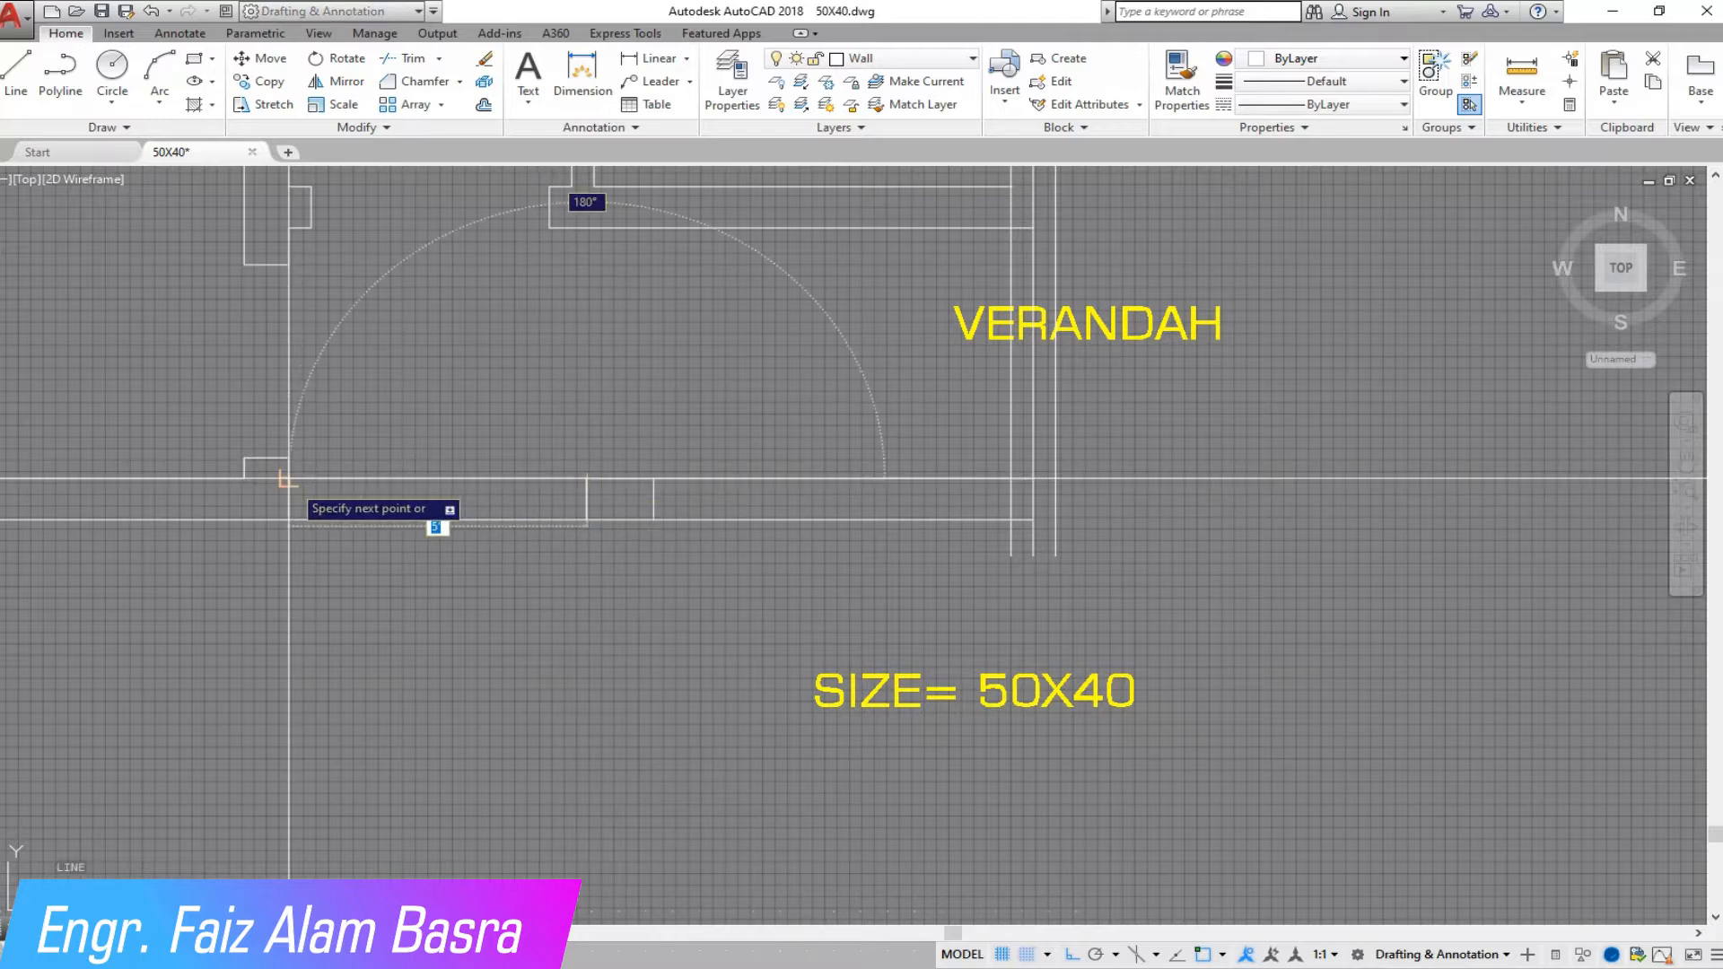
pyautogui.scroll(2, 902, 502)
pyautogui.scroll(-2, 478, 450)
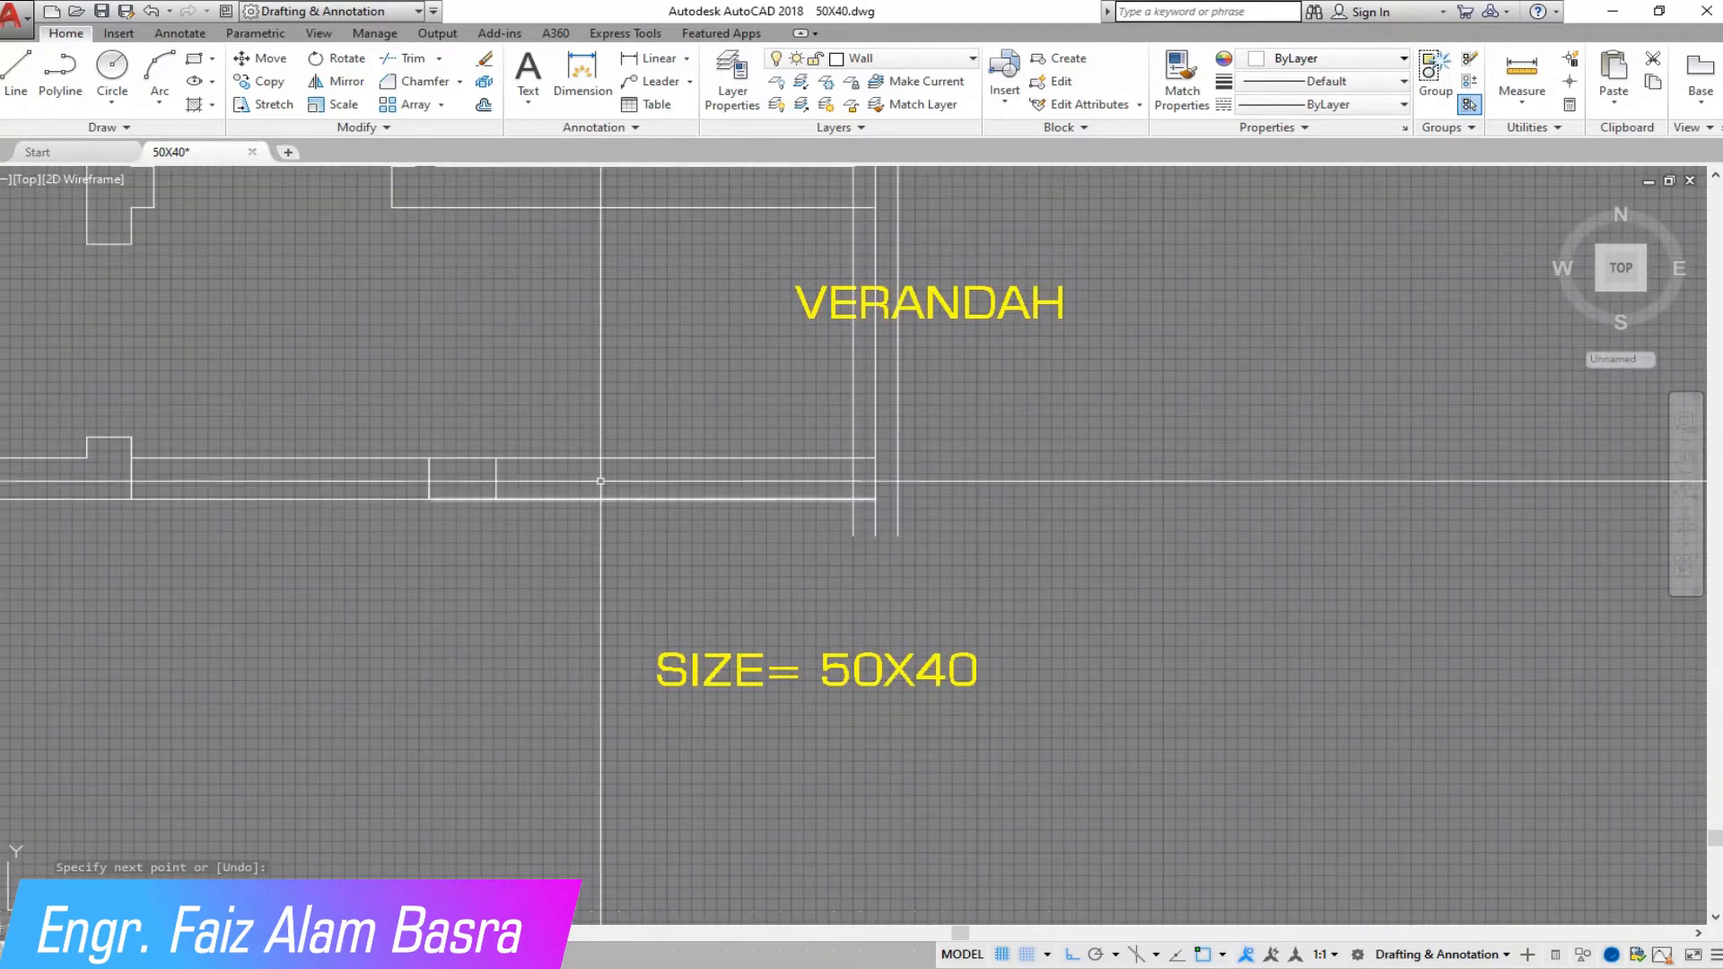
# Step: Change the two lines across the front verandah opening to the DASHED linetype
pyautogui.scroll(-4, 412, 562)
pyautogui.scroll(2, 586, 469)
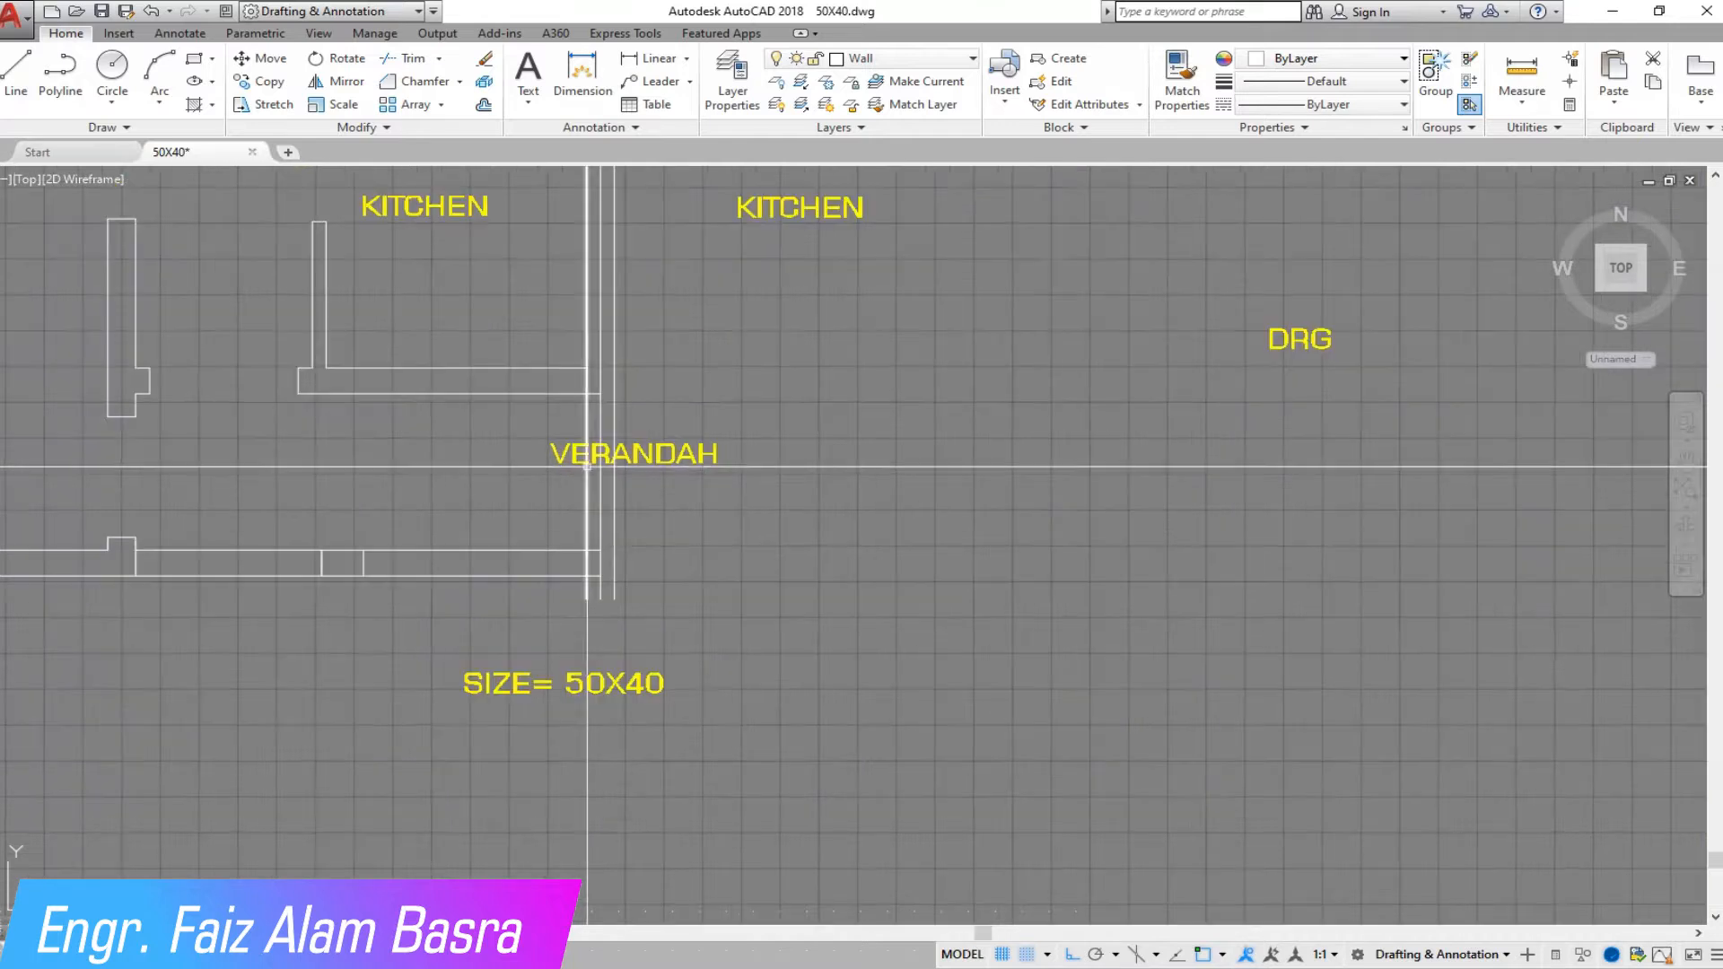
pyautogui.scroll(2, 418, 600)
pyautogui.scroll(-2, 396, 578)
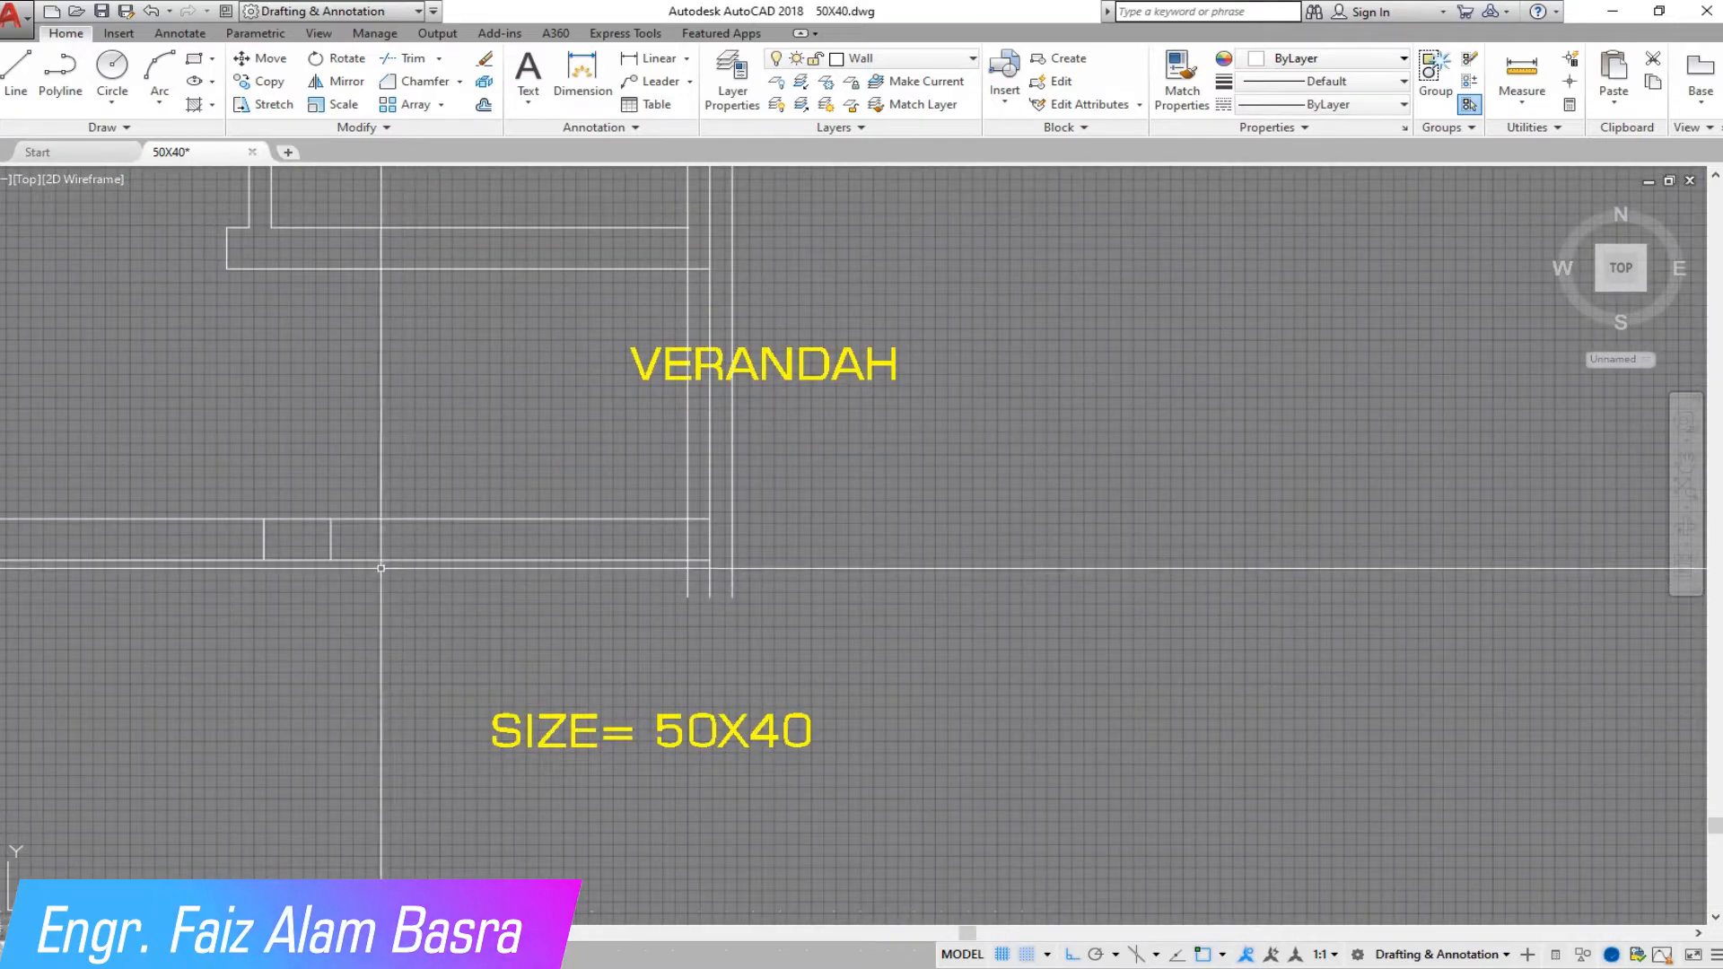
pyautogui.scroll(-2, 409, 593)
pyautogui.scroll(2, 293, 596)
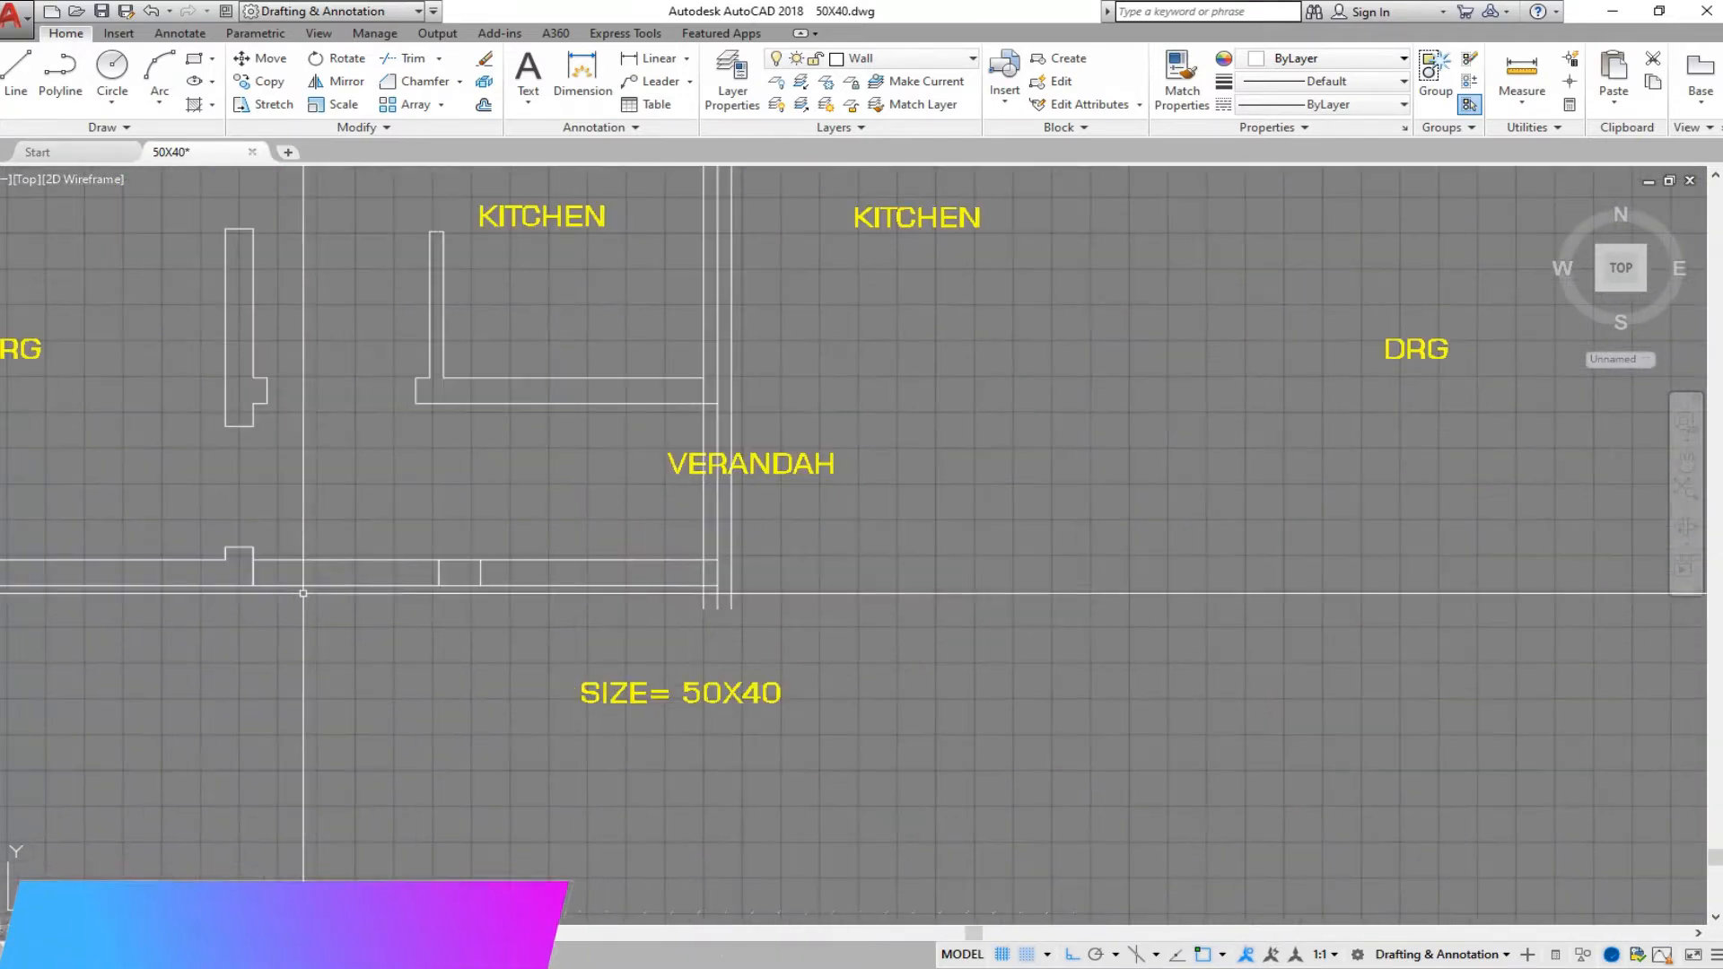
pyautogui.click(1319, 104)
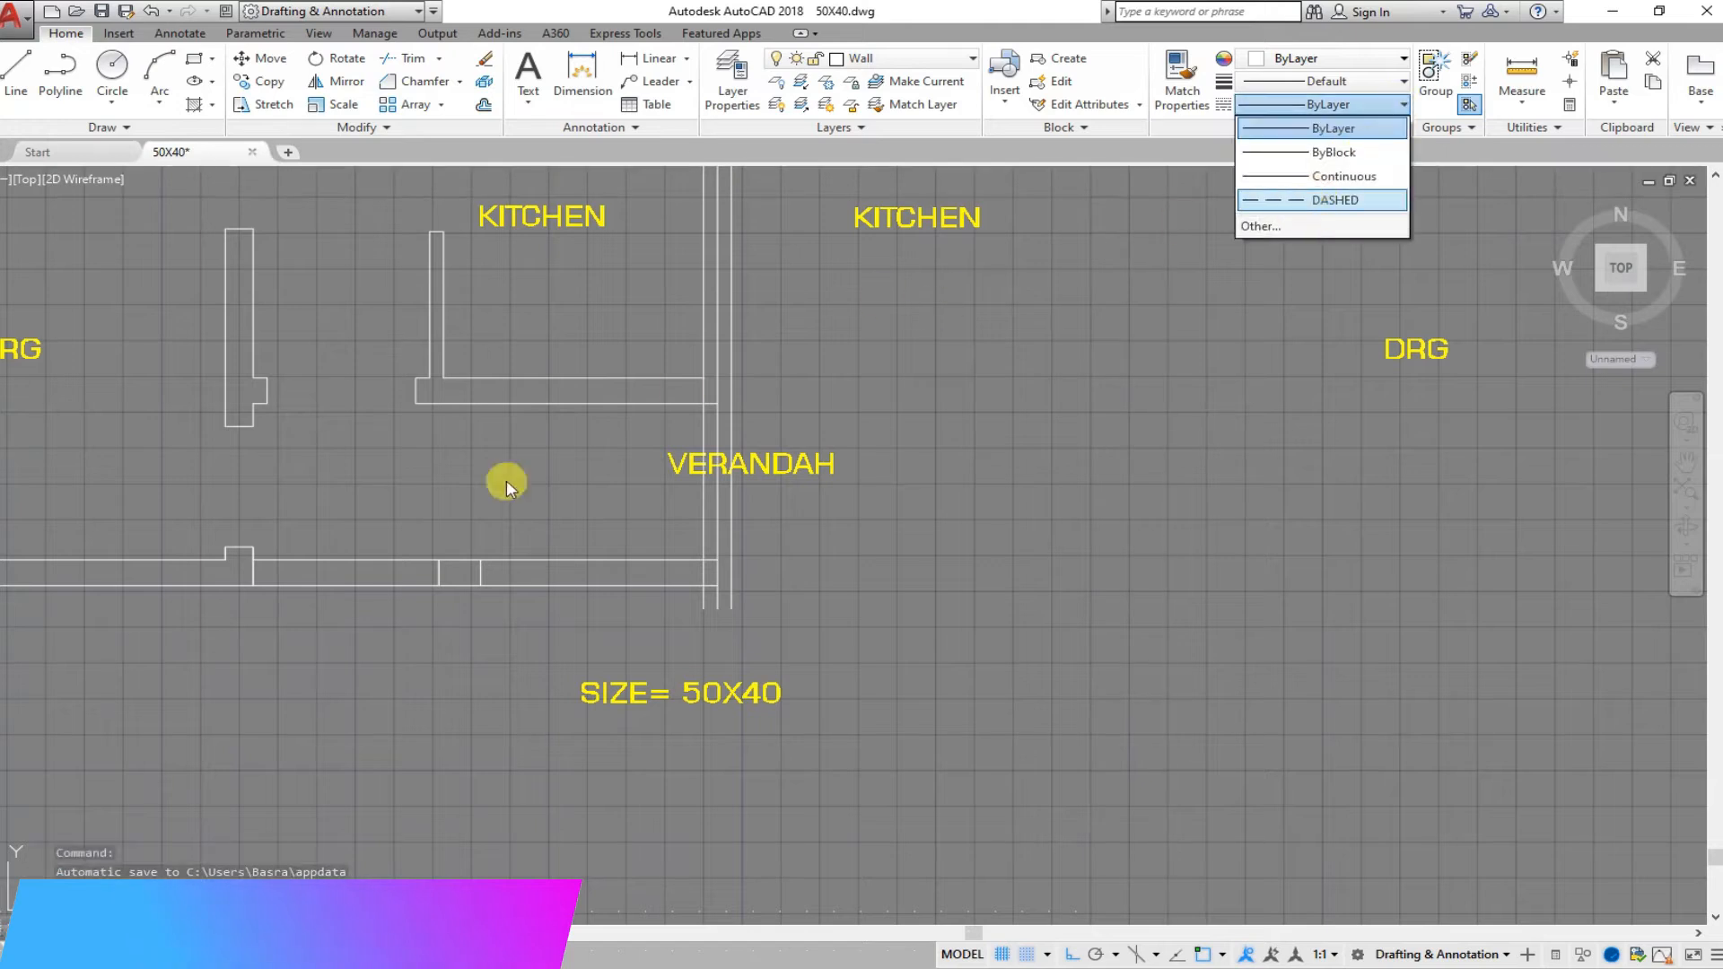
pyautogui.click(318, 626)
pyautogui.click(377, 635)
pyautogui.click(331, 537)
pyautogui.click(1405, 106)
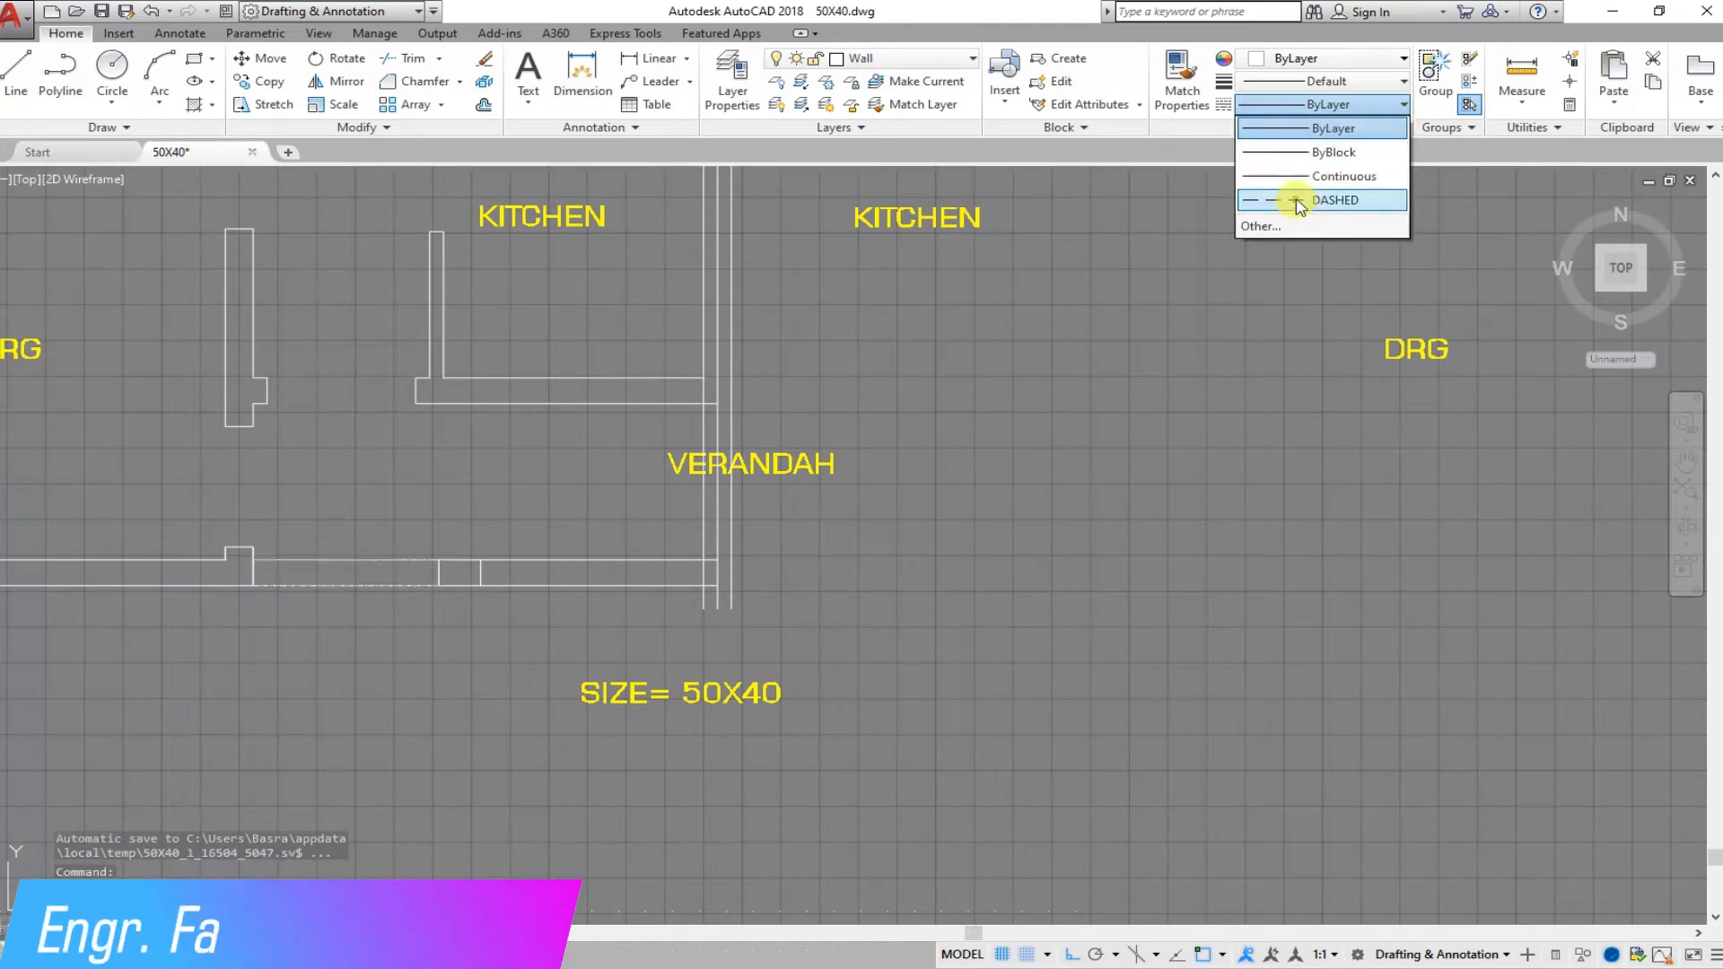
pyautogui.click(1299, 201)
# Step: Set the linetype scale of the two dashed opening lines to 5 and deselect them
pyautogui.click(225, 10)
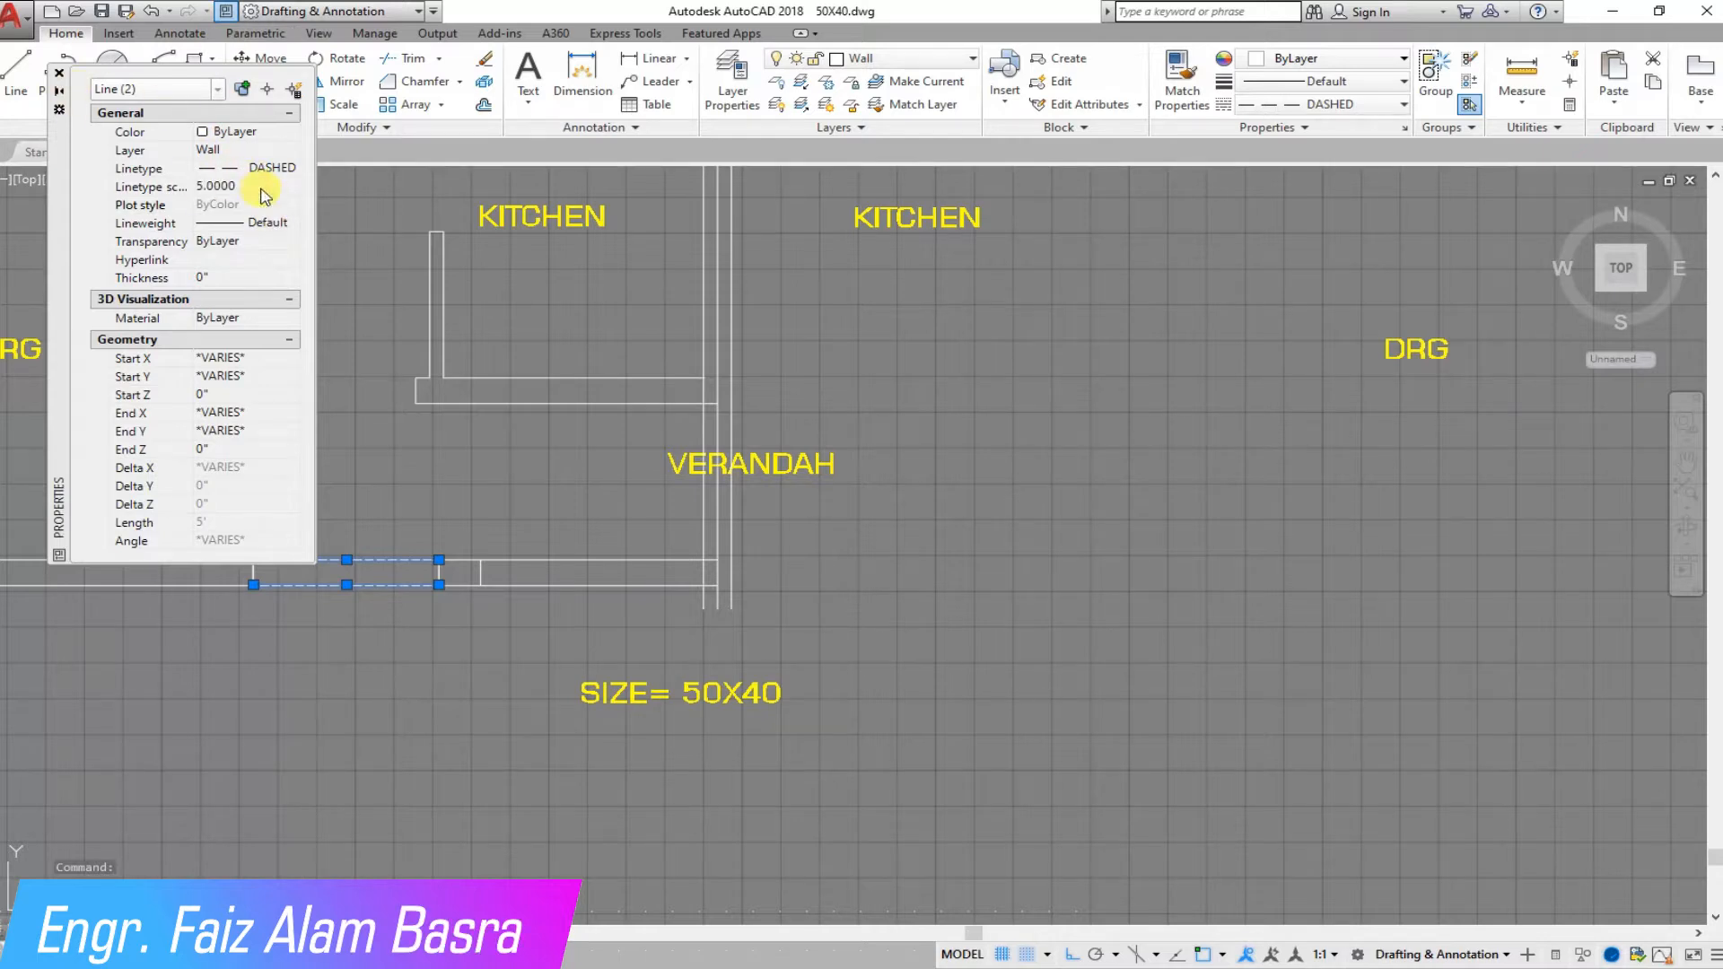
pyautogui.click(60, 74)
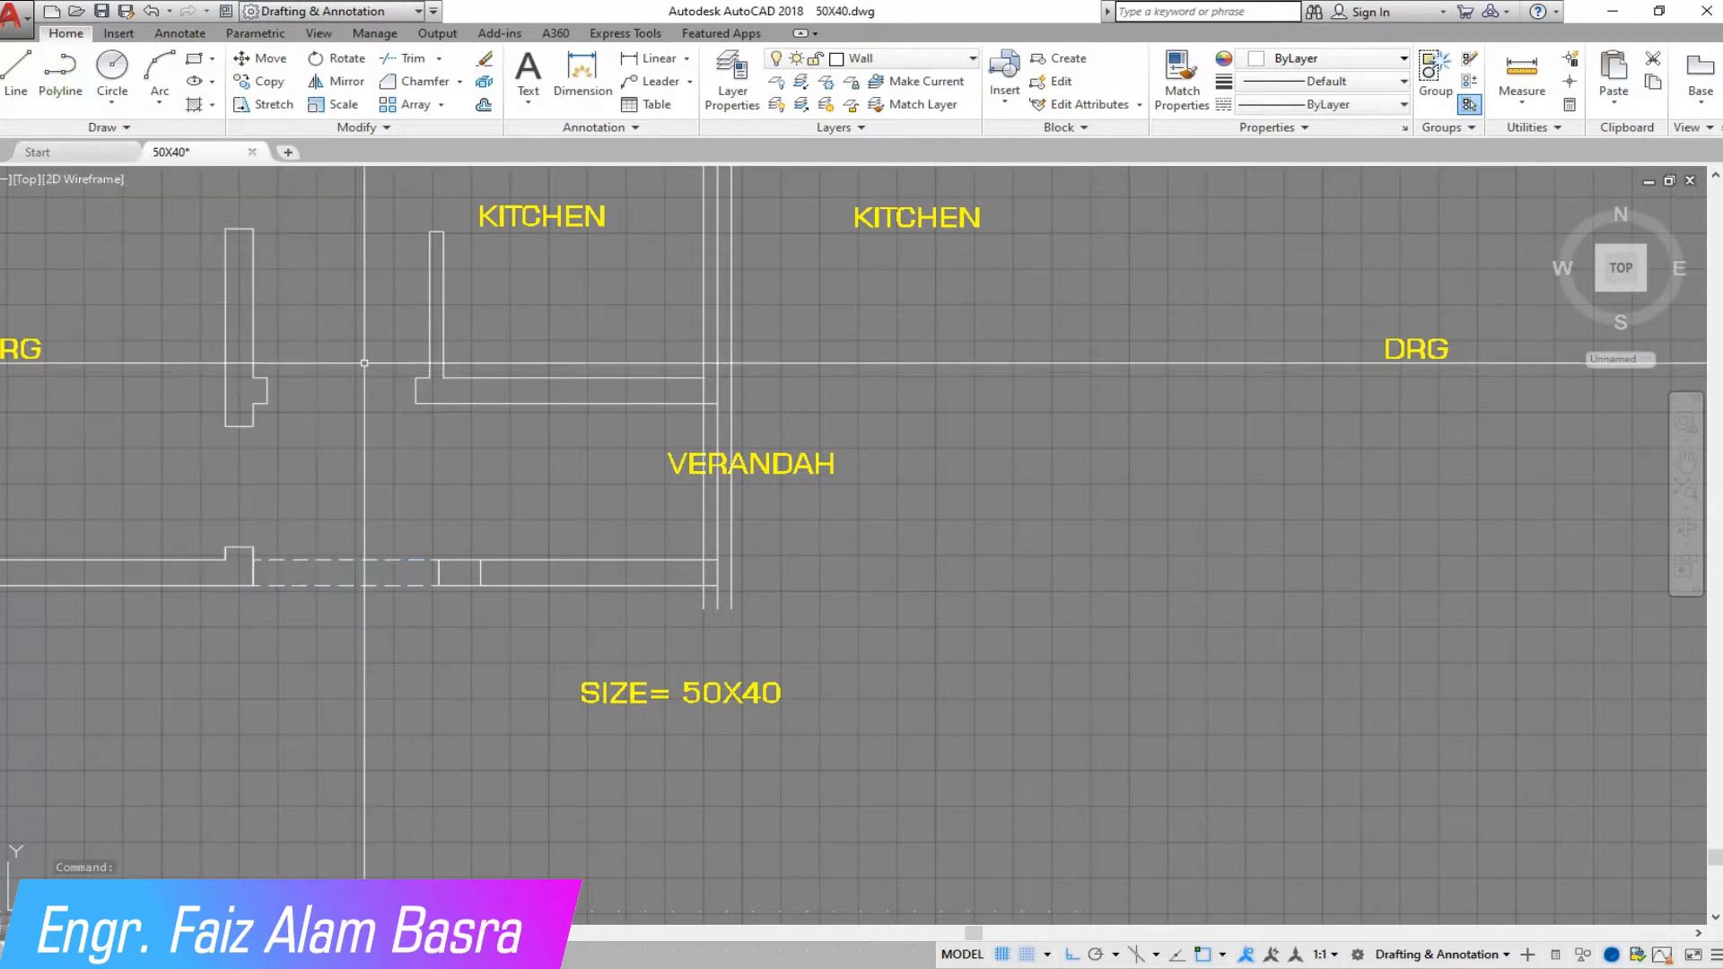
pyautogui.press('Escape')
# Step: Match the dashed front opening line's properties onto the two lowest stair tread lines
pyautogui.scroll(-6, 480, 467)
pyautogui.scroll(4, 480, 466)
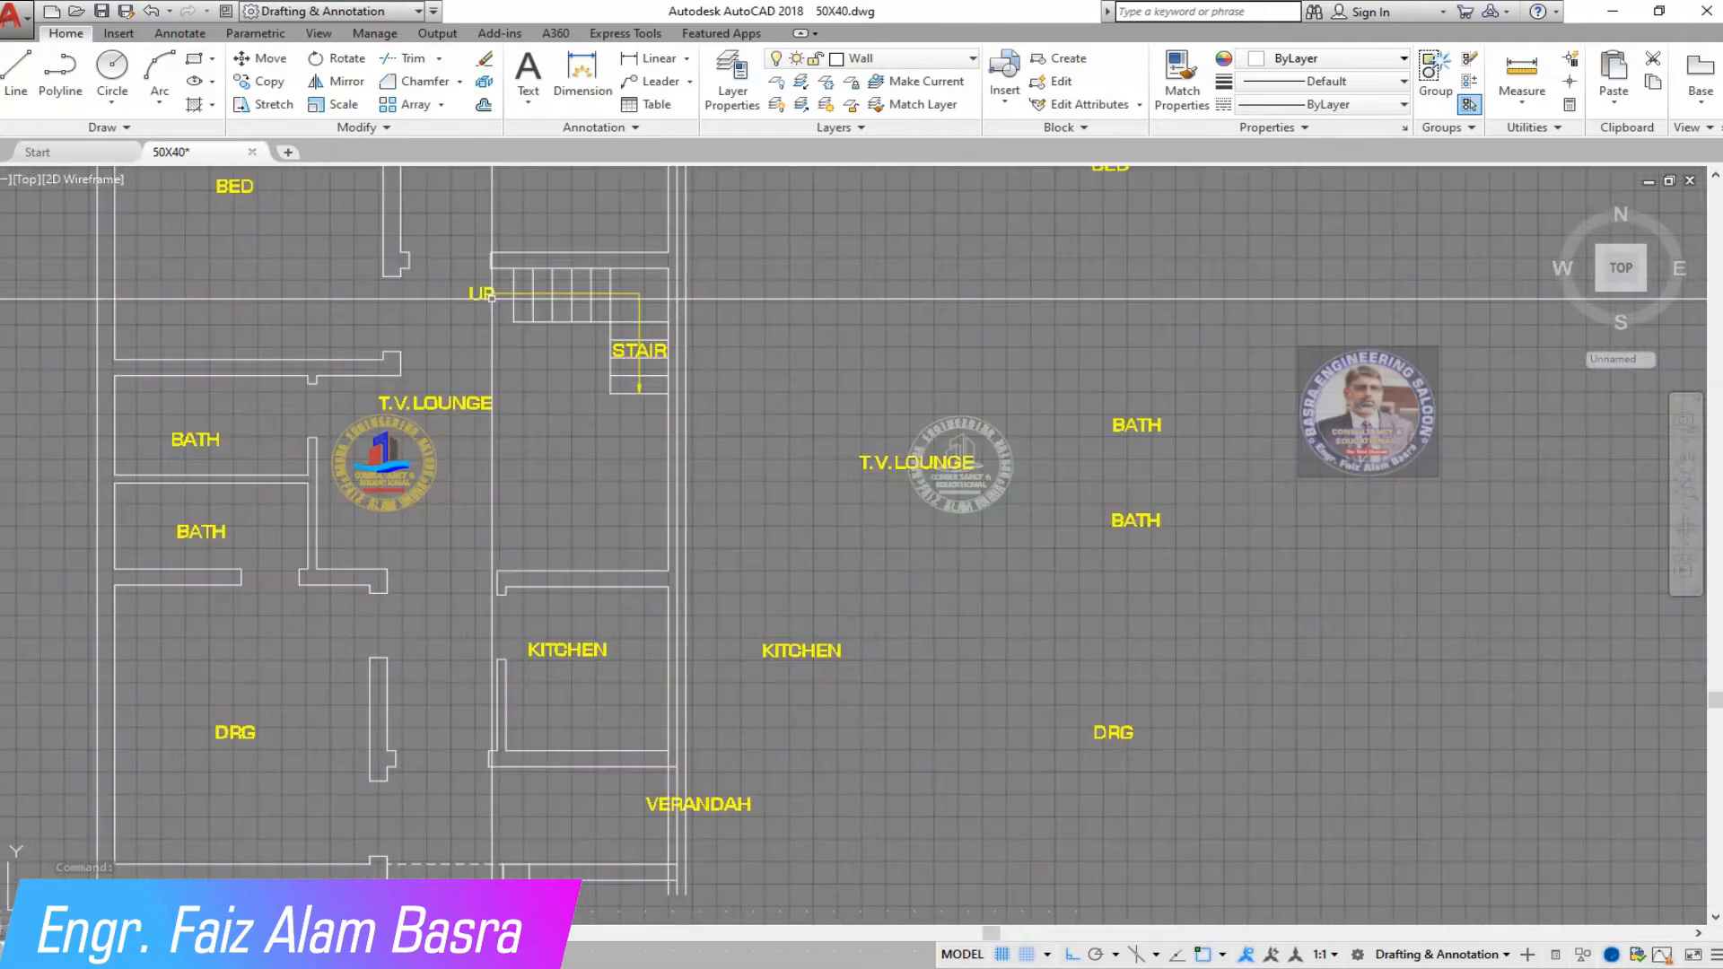
pyautogui.click(1182, 89)
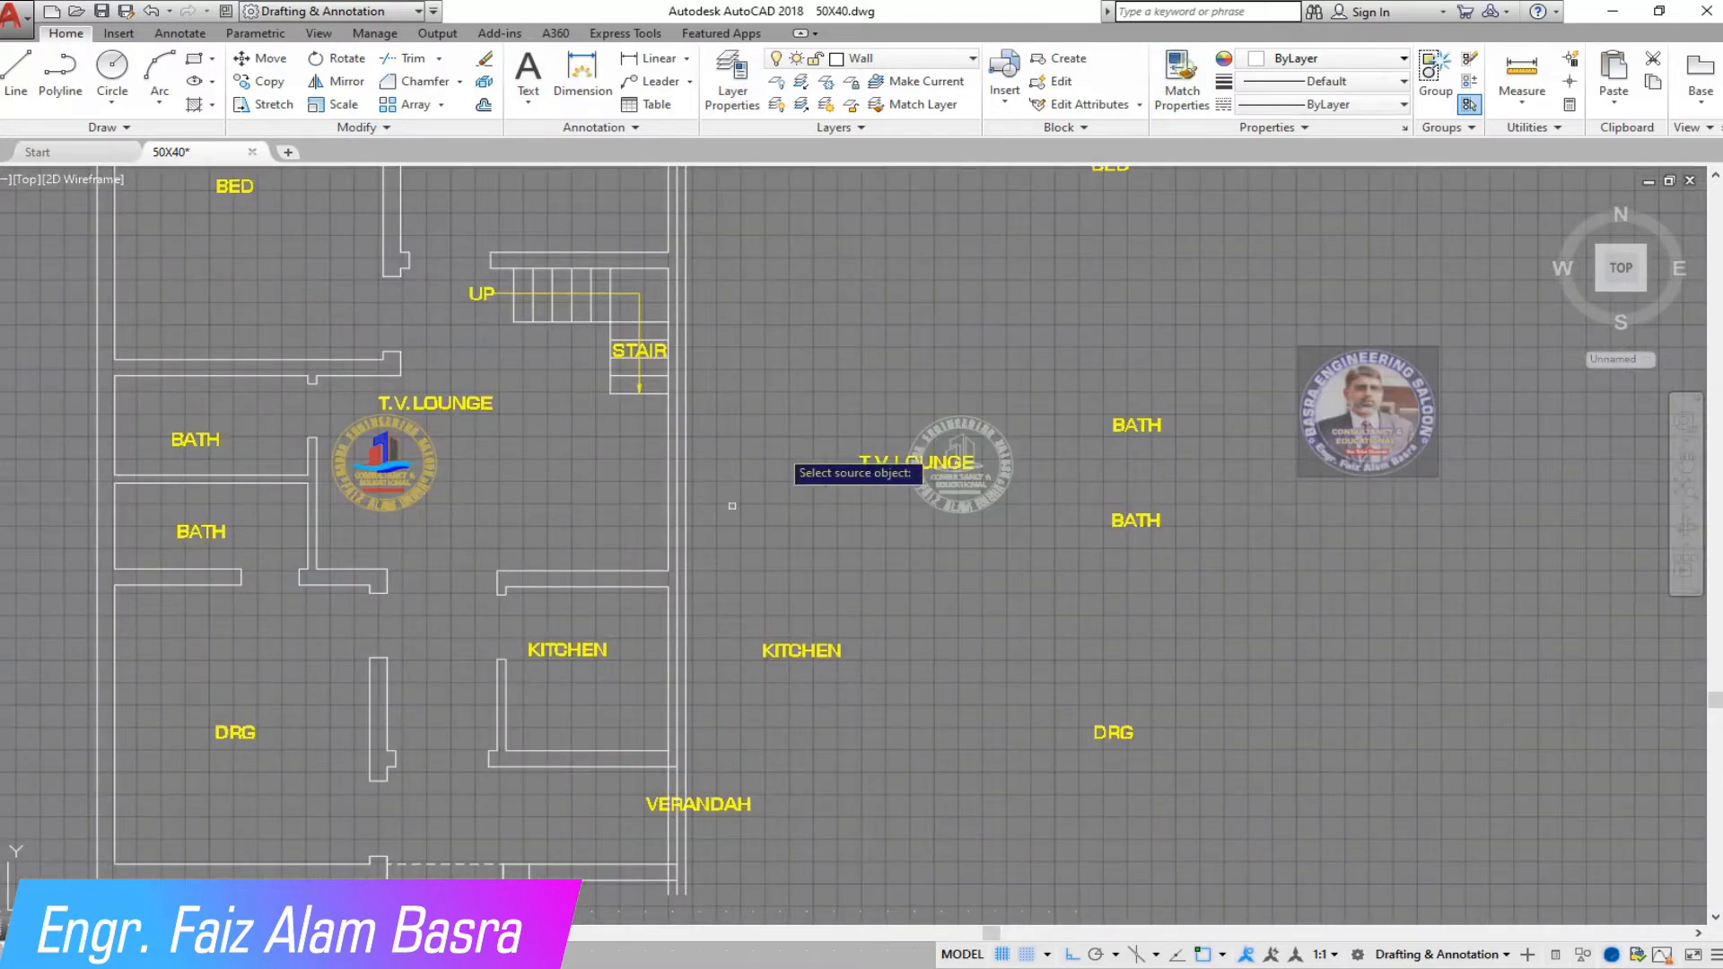
pyautogui.click(463, 864)
pyautogui.scroll(4, 574, 404)
pyautogui.rightClick(523, 490)
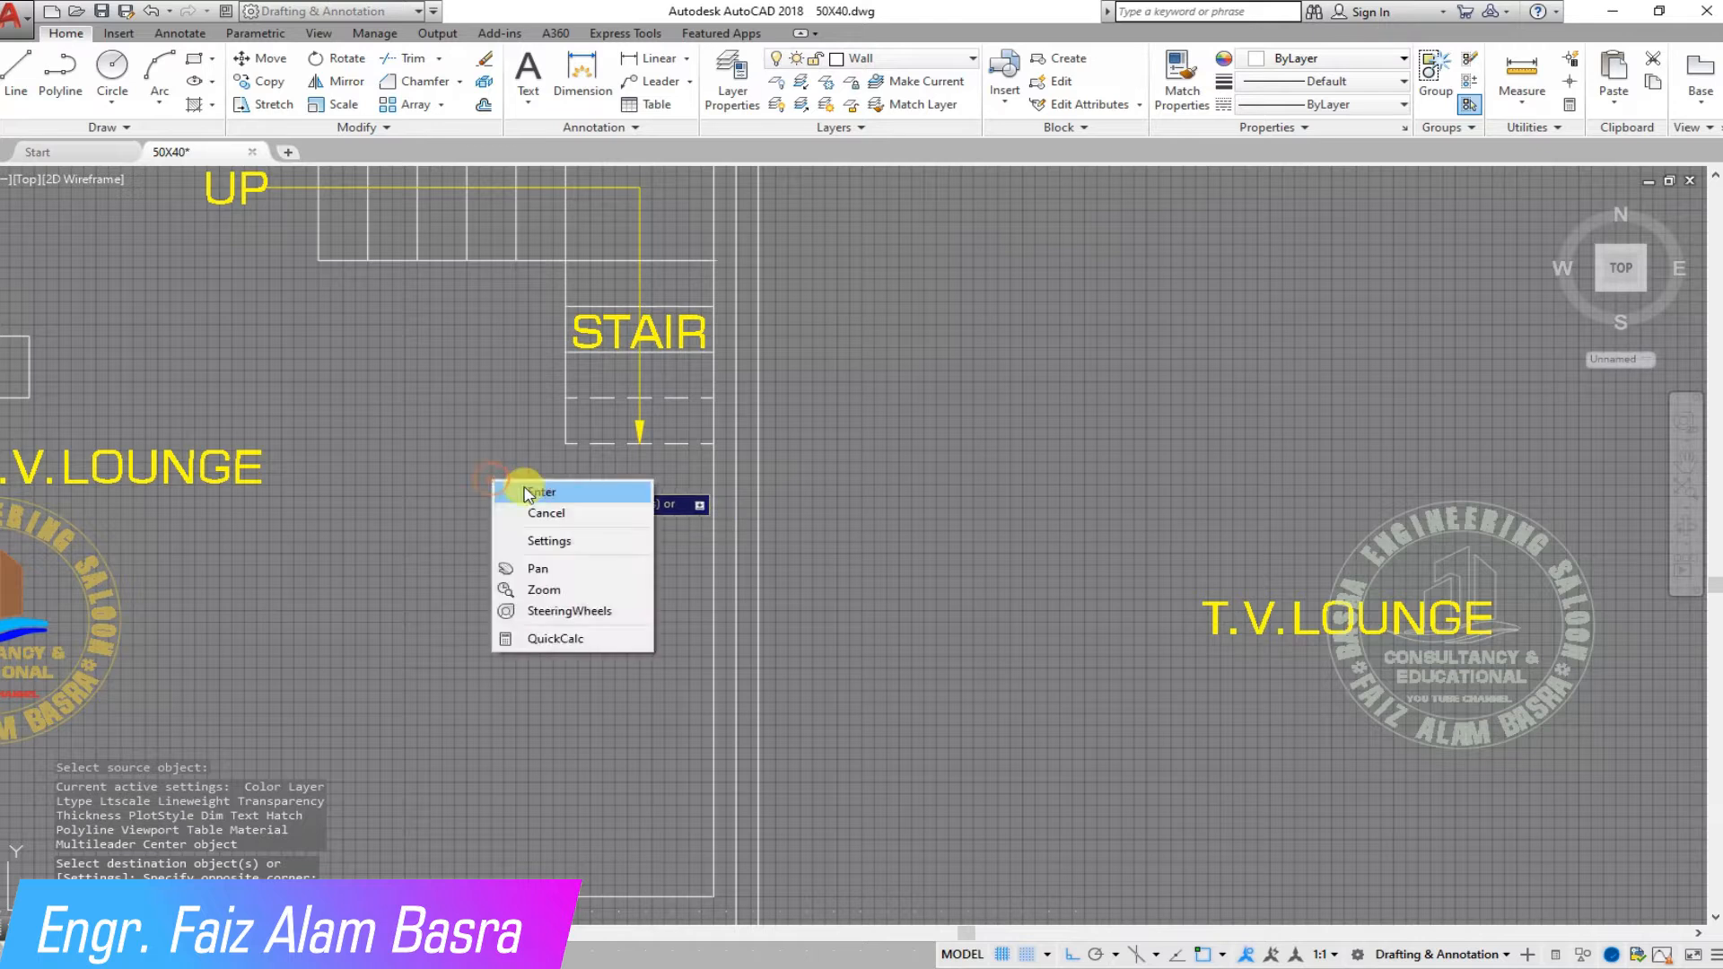
pyautogui.click(527, 495)
# Step: Trim the stair's outer side line around the two dashed treads
pyautogui.scroll(-4, 603, 440)
pyautogui.scroll(4, 563, 438)
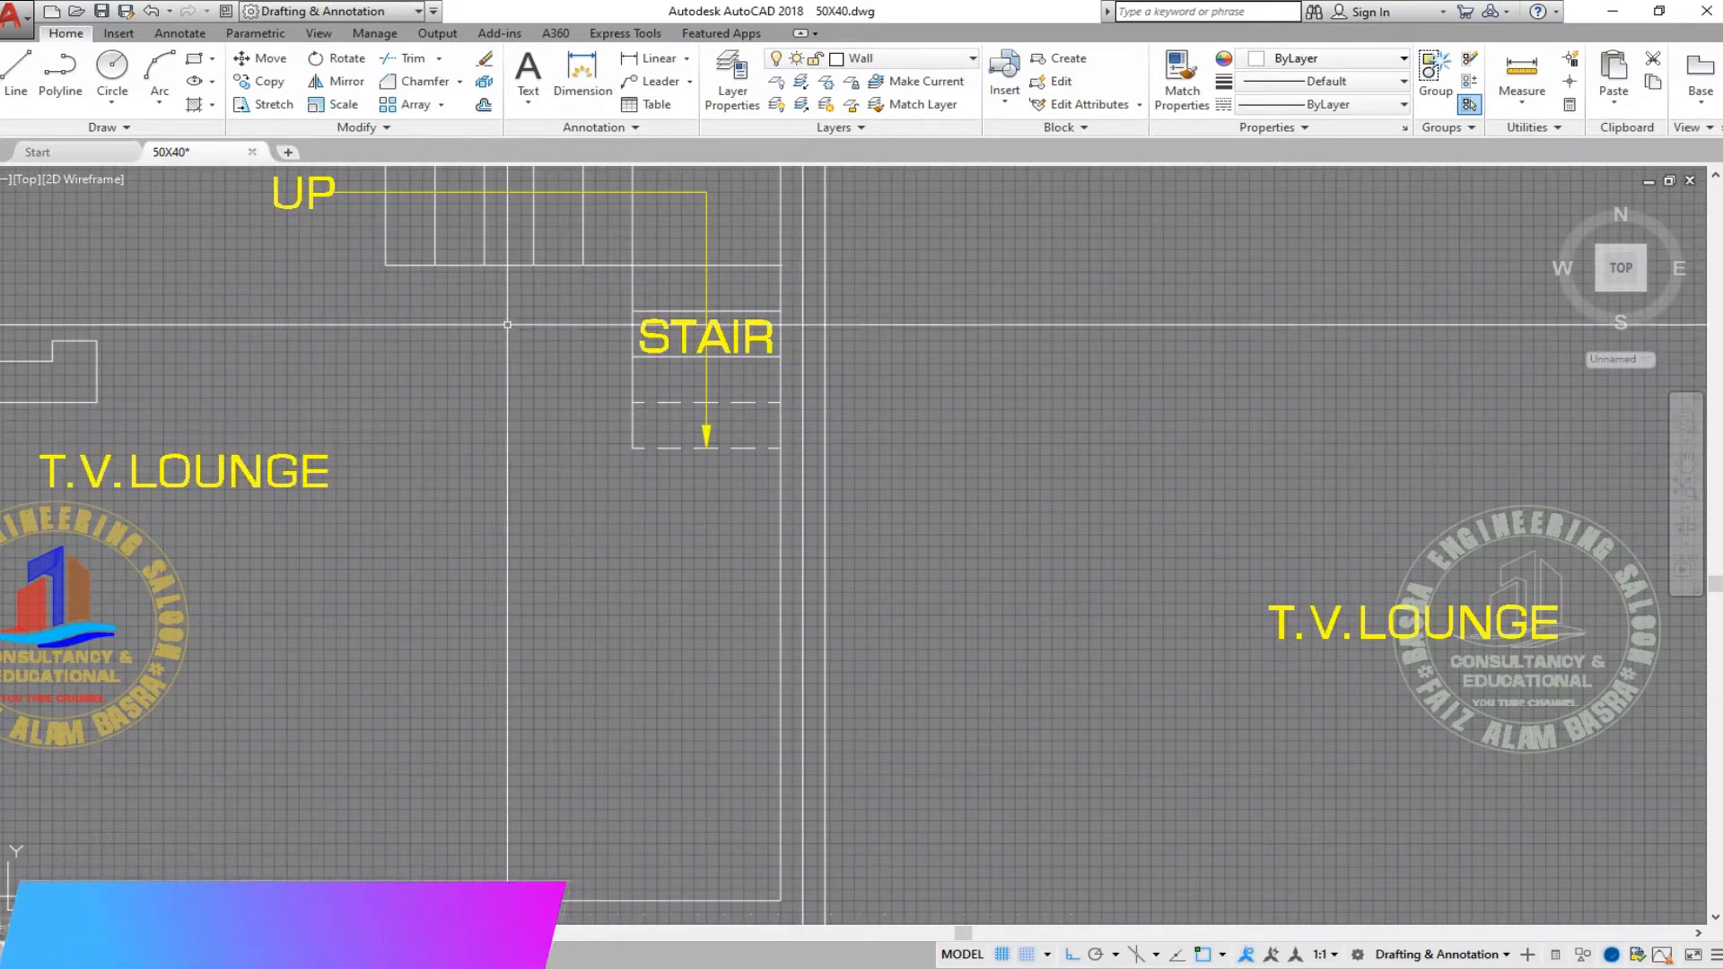
pyautogui.scroll(2, 589, 404)
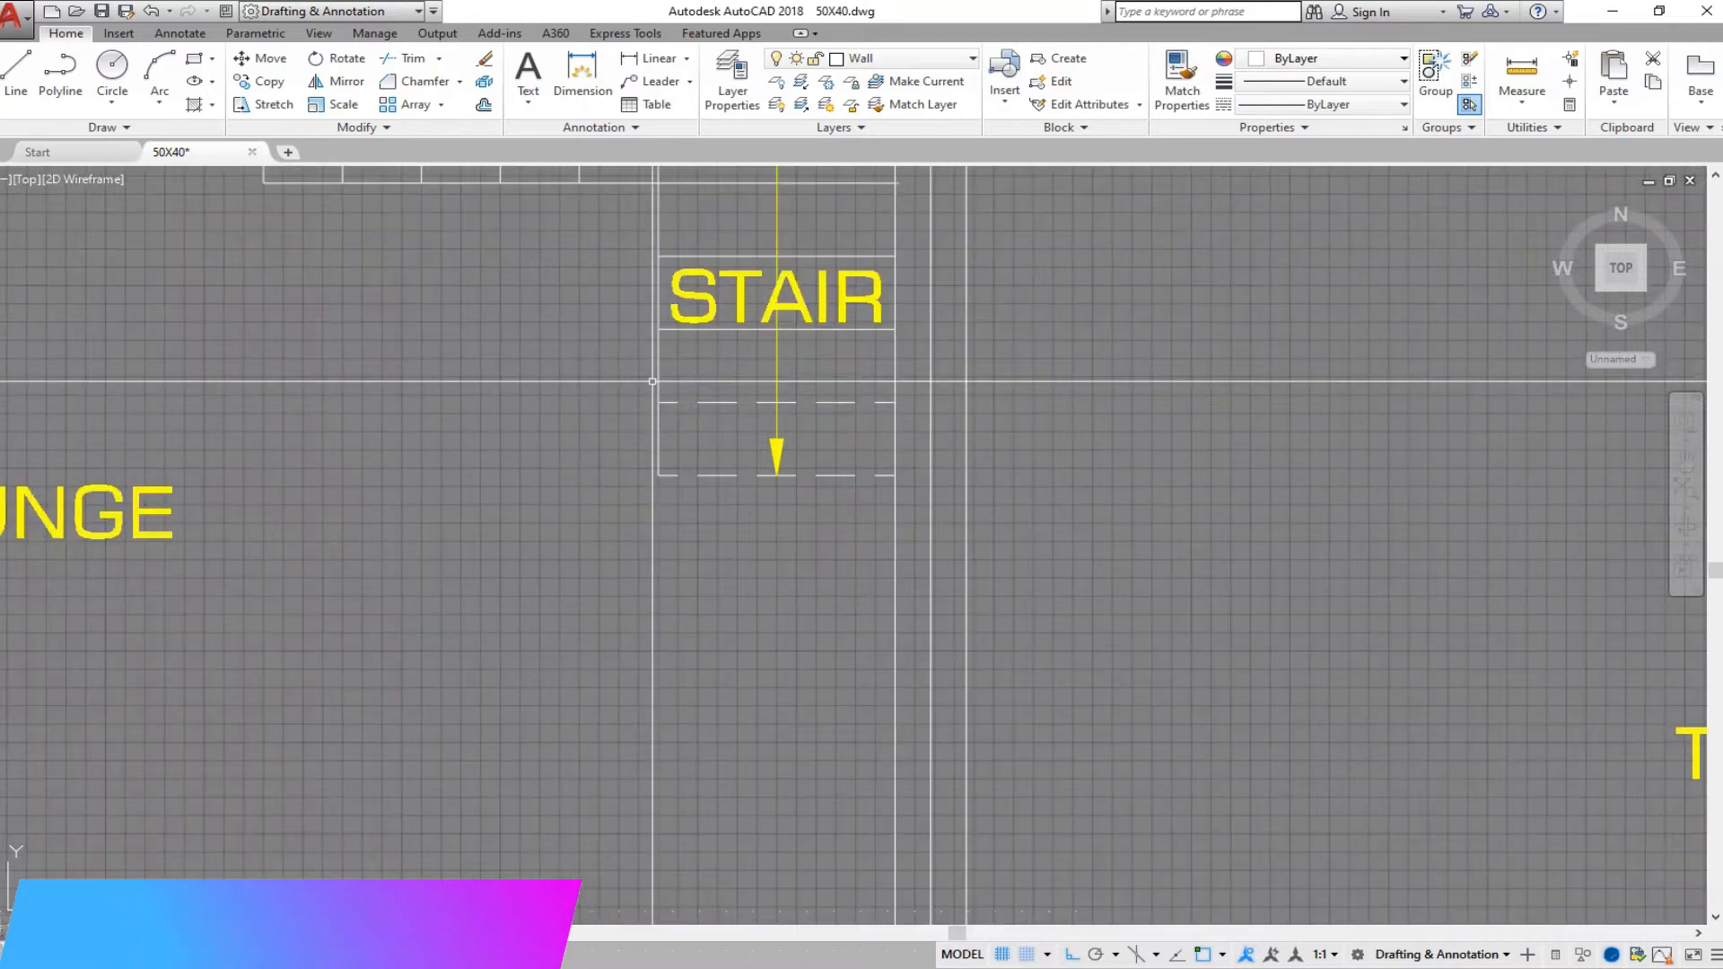
pyautogui.press('Return')
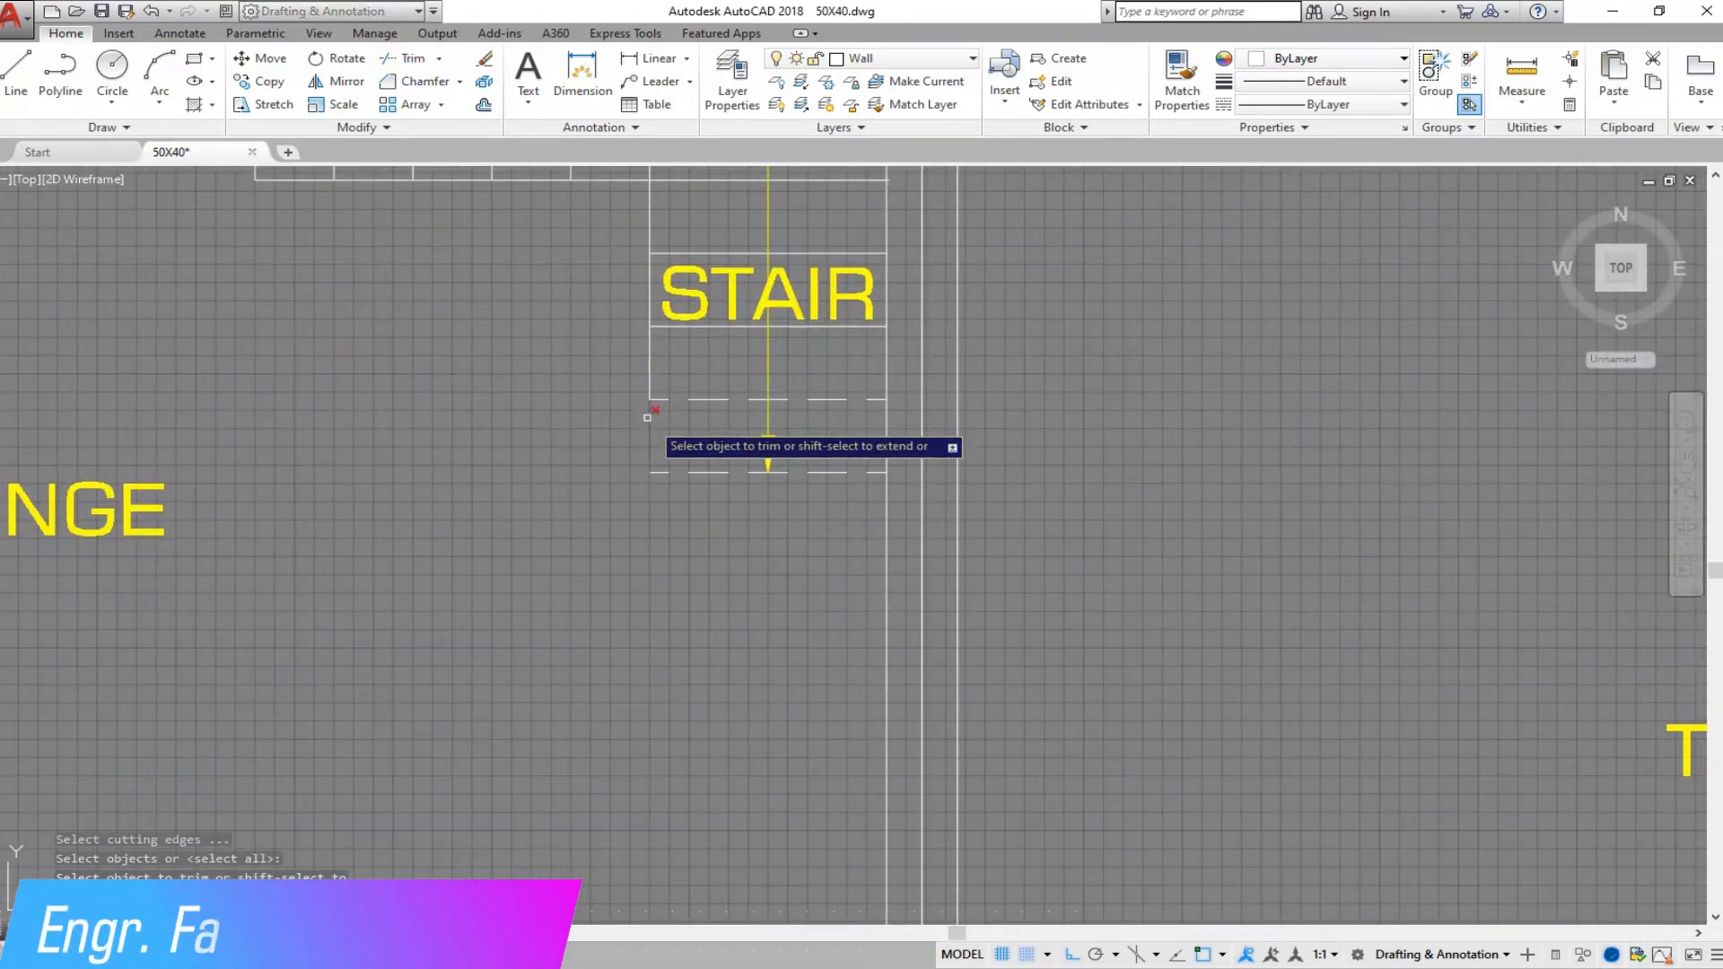
pyautogui.scroll(4, 677, 339)
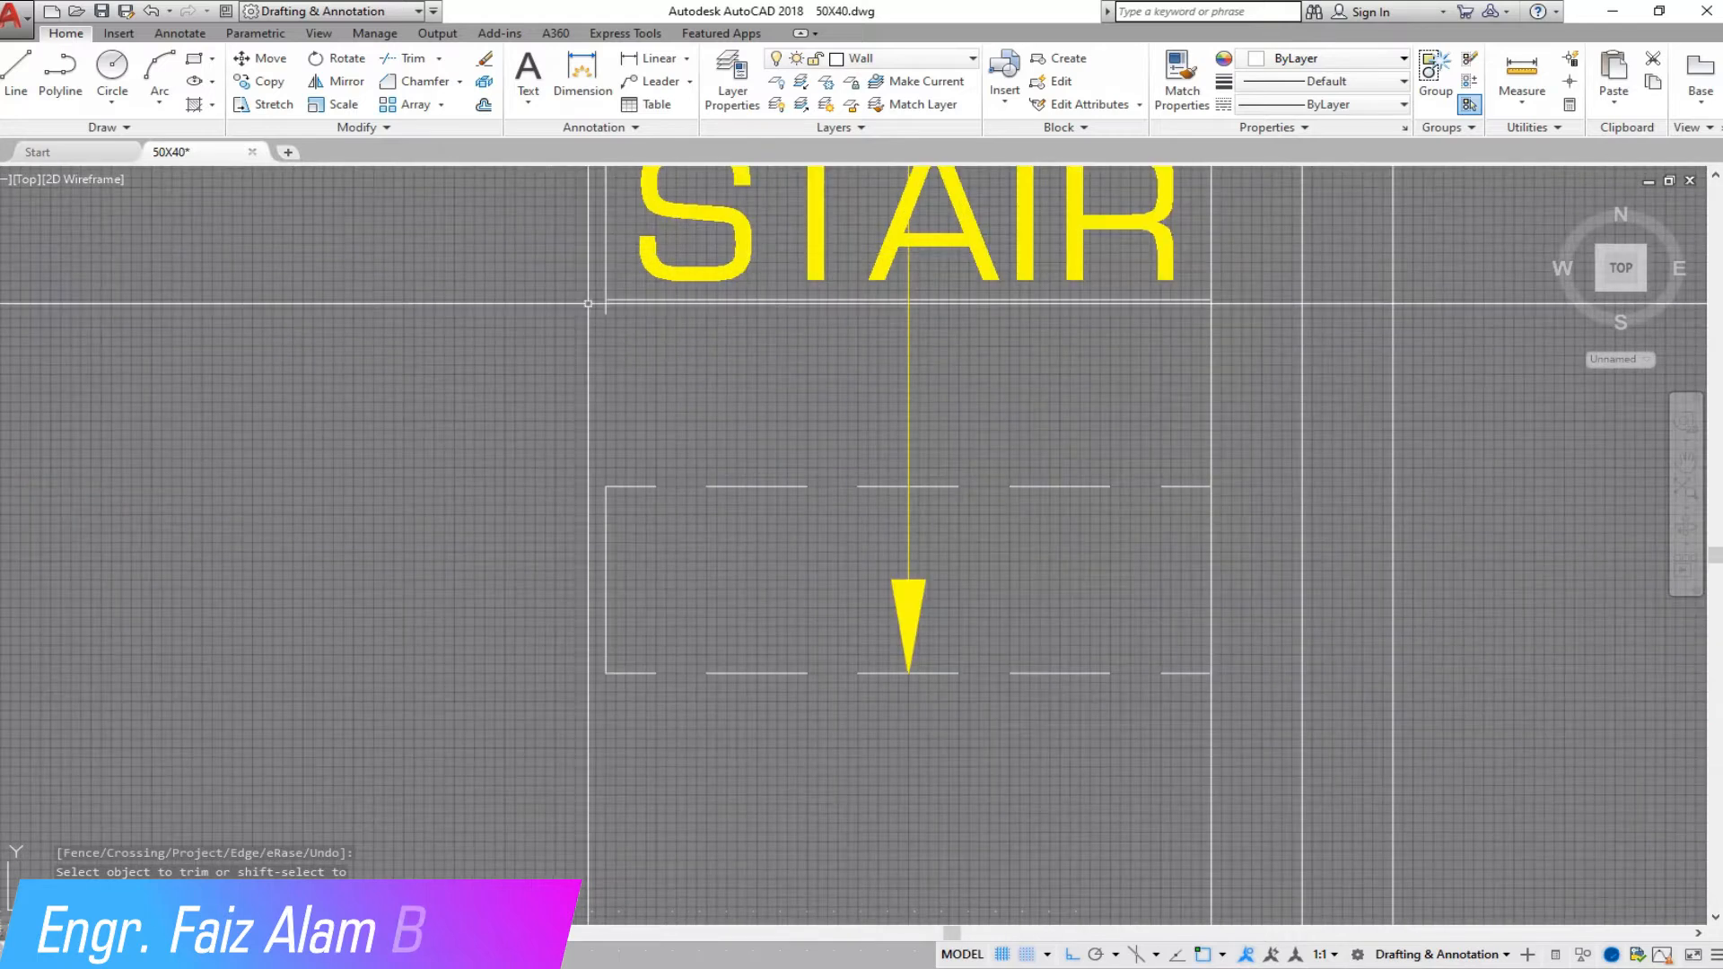
# Step: Match the dashed tread's properties onto the side line segment between the two lowest treads
pyautogui.click(1180, 82)
pyautogui.click(738, 488)
pyautogui.click(738, 586)
pyautogui.click(509, 549)
# Step: Extend the remaining solid part of the stair's side line down to the upper dashed tread
pyautogui.click(440, 61)
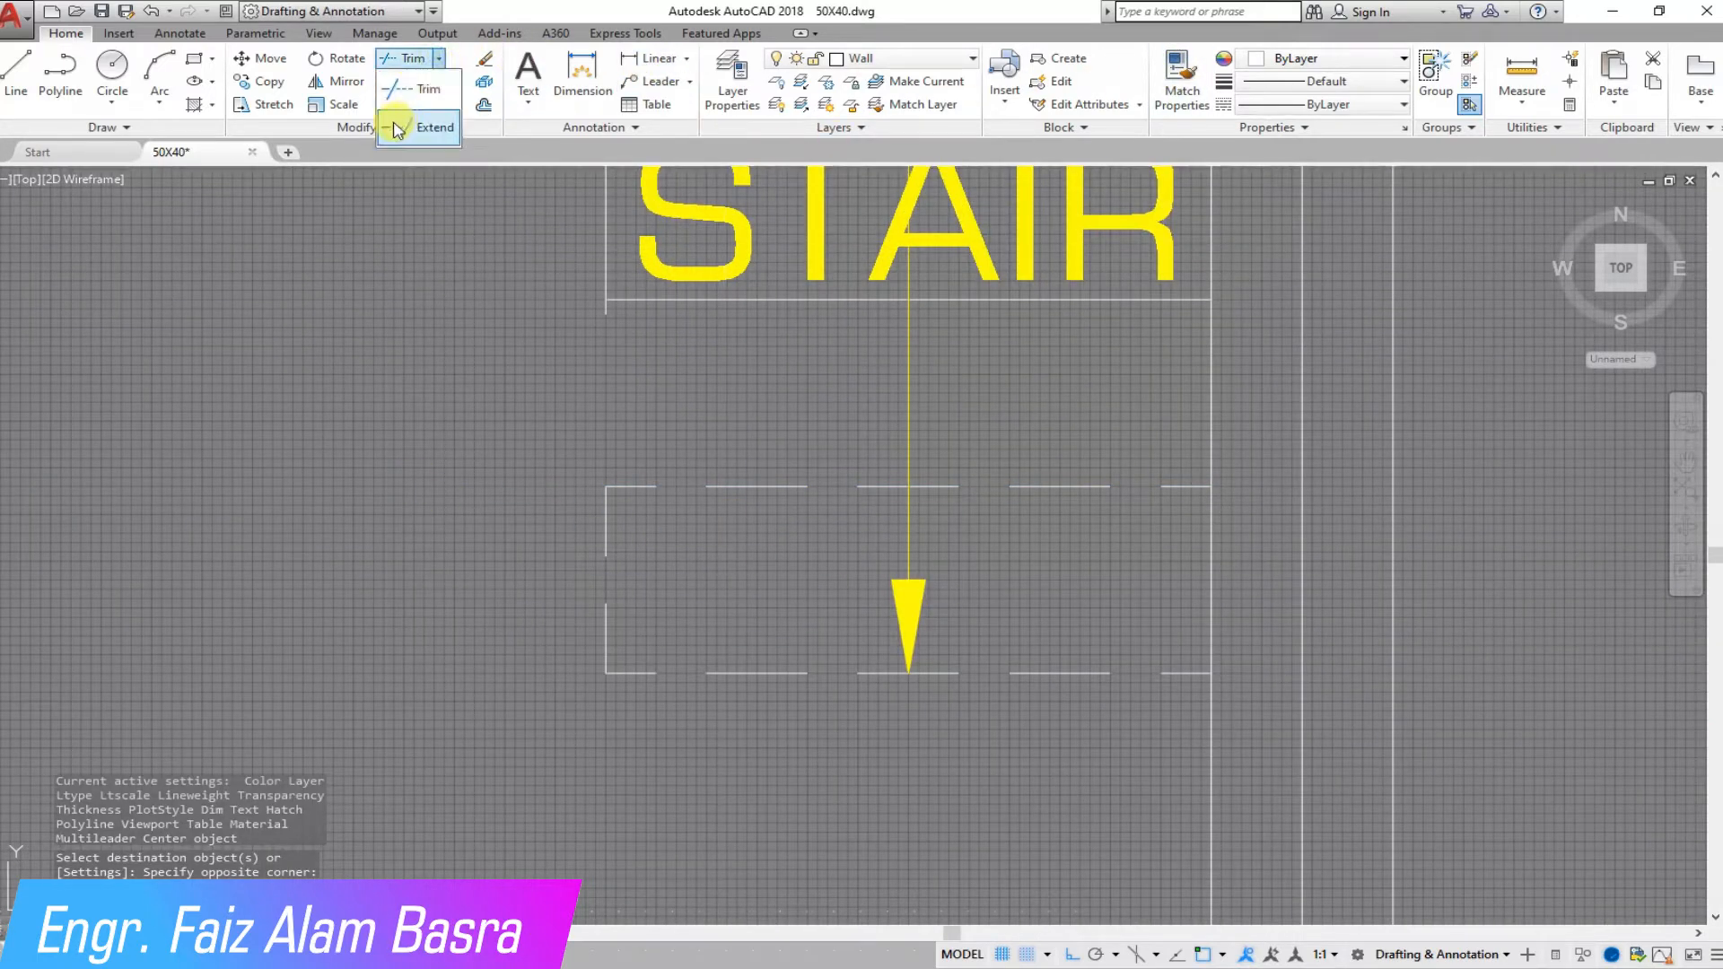
pyautogui.click(409, 104)
pyautogui.rightClick(488, 385)
pyautogui.click(538, 398)
pyautogui.scroll(-10, 743, 501)
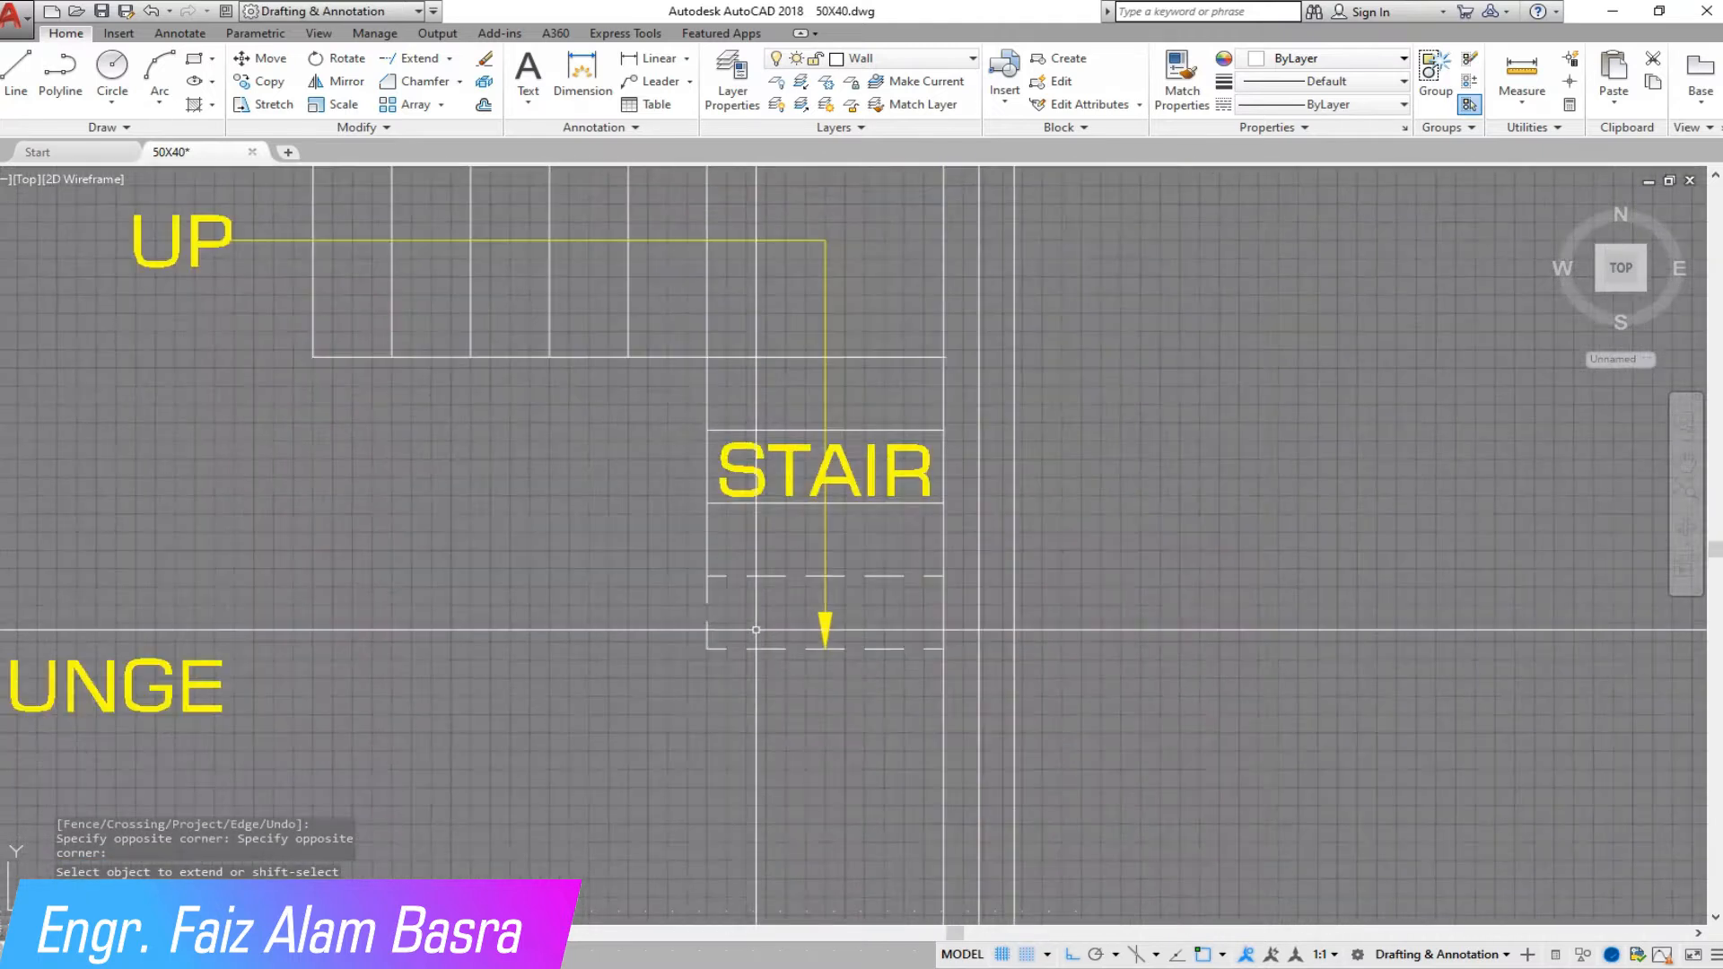
pyautogui.press('Escape')
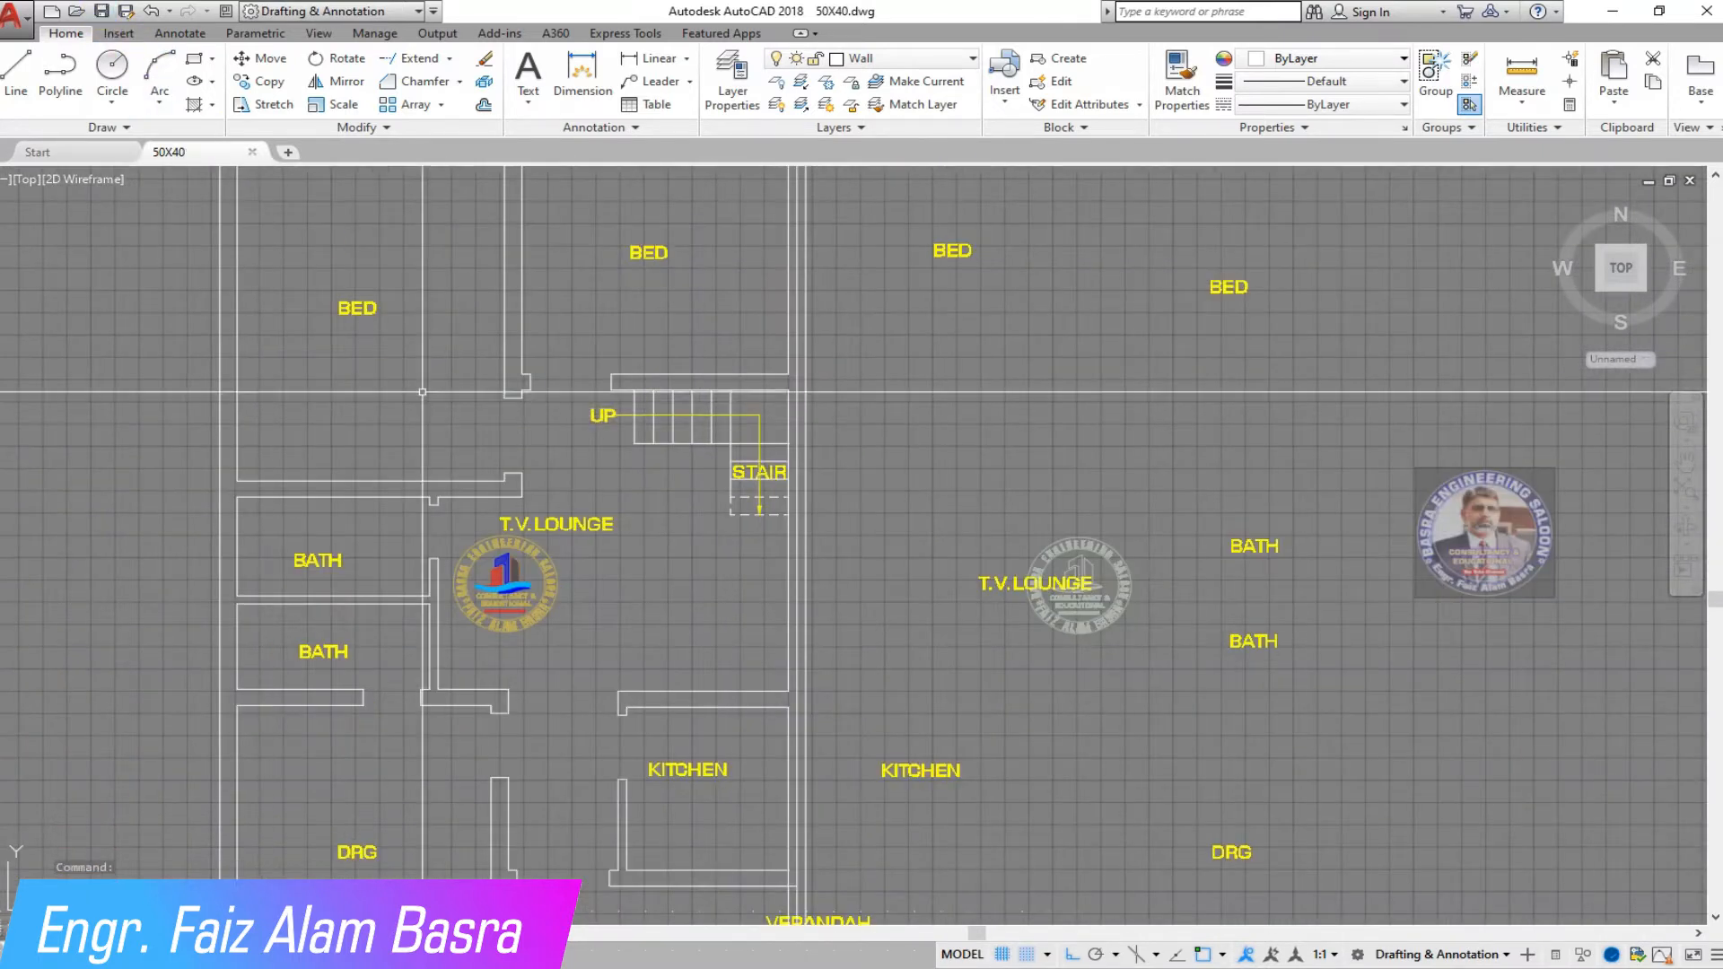
pyautogui.scroll(-2, 484, 399)
pyautogui.scroll(2, 687, 893)
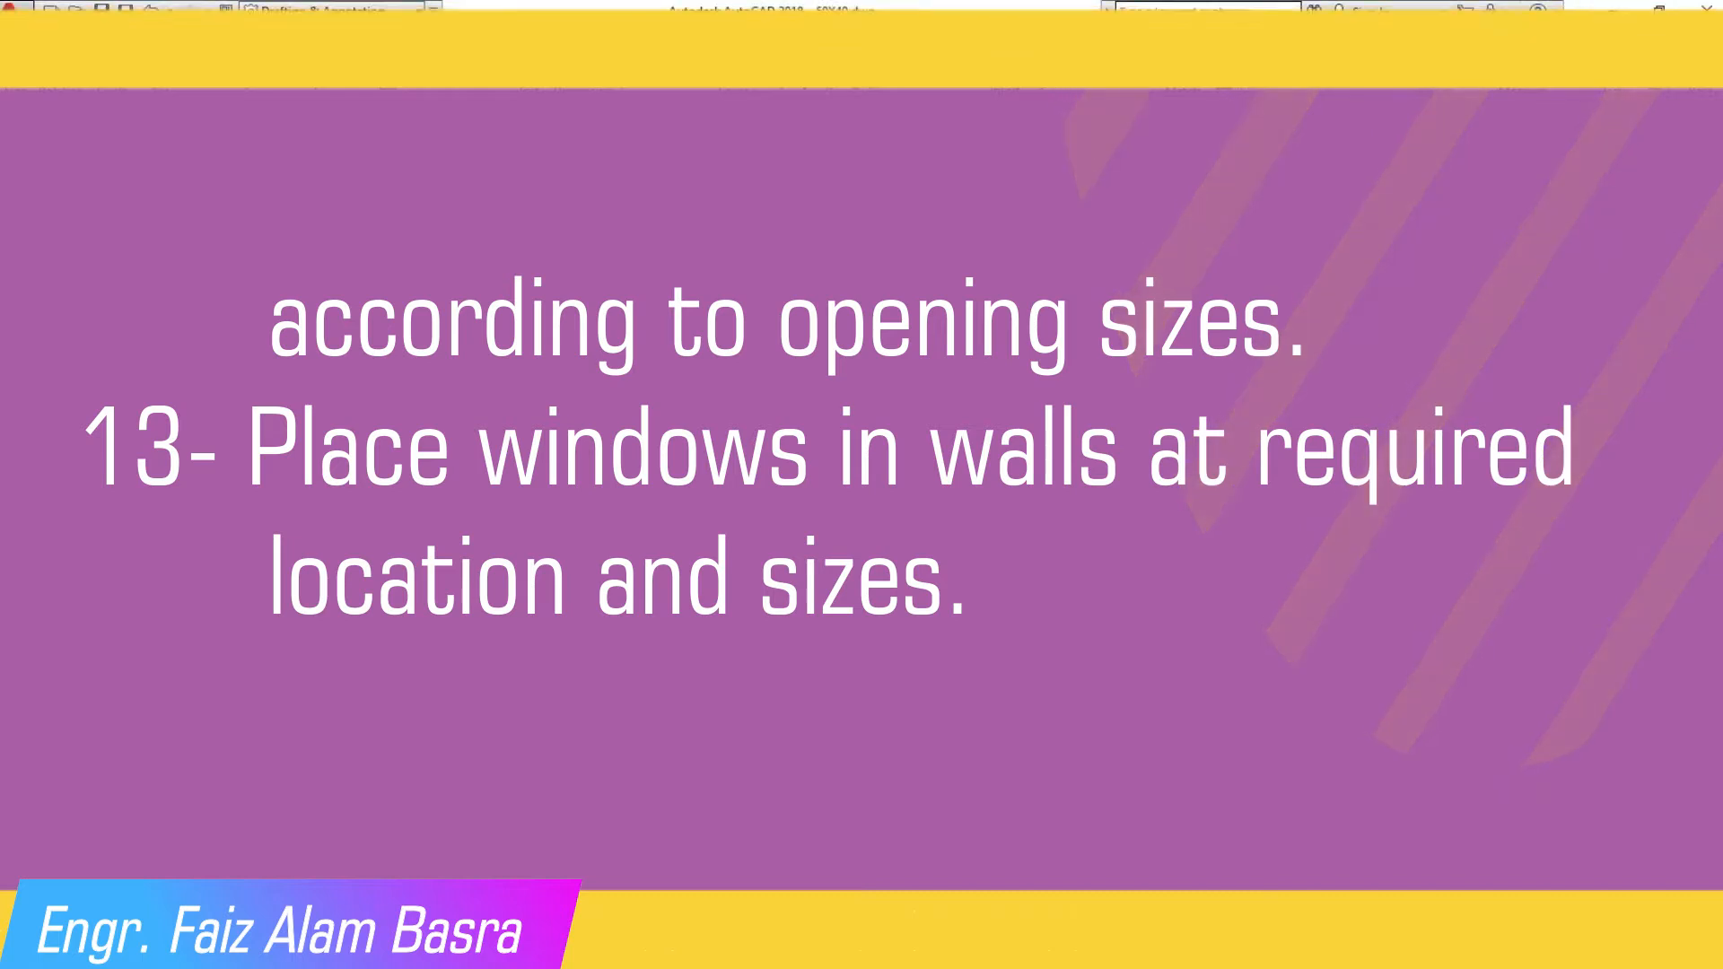
# Step: Trim the wall lines around the frames of the two bedroom doors
pyautogui.click(449, 58)
pyautogui.click(415, 80)
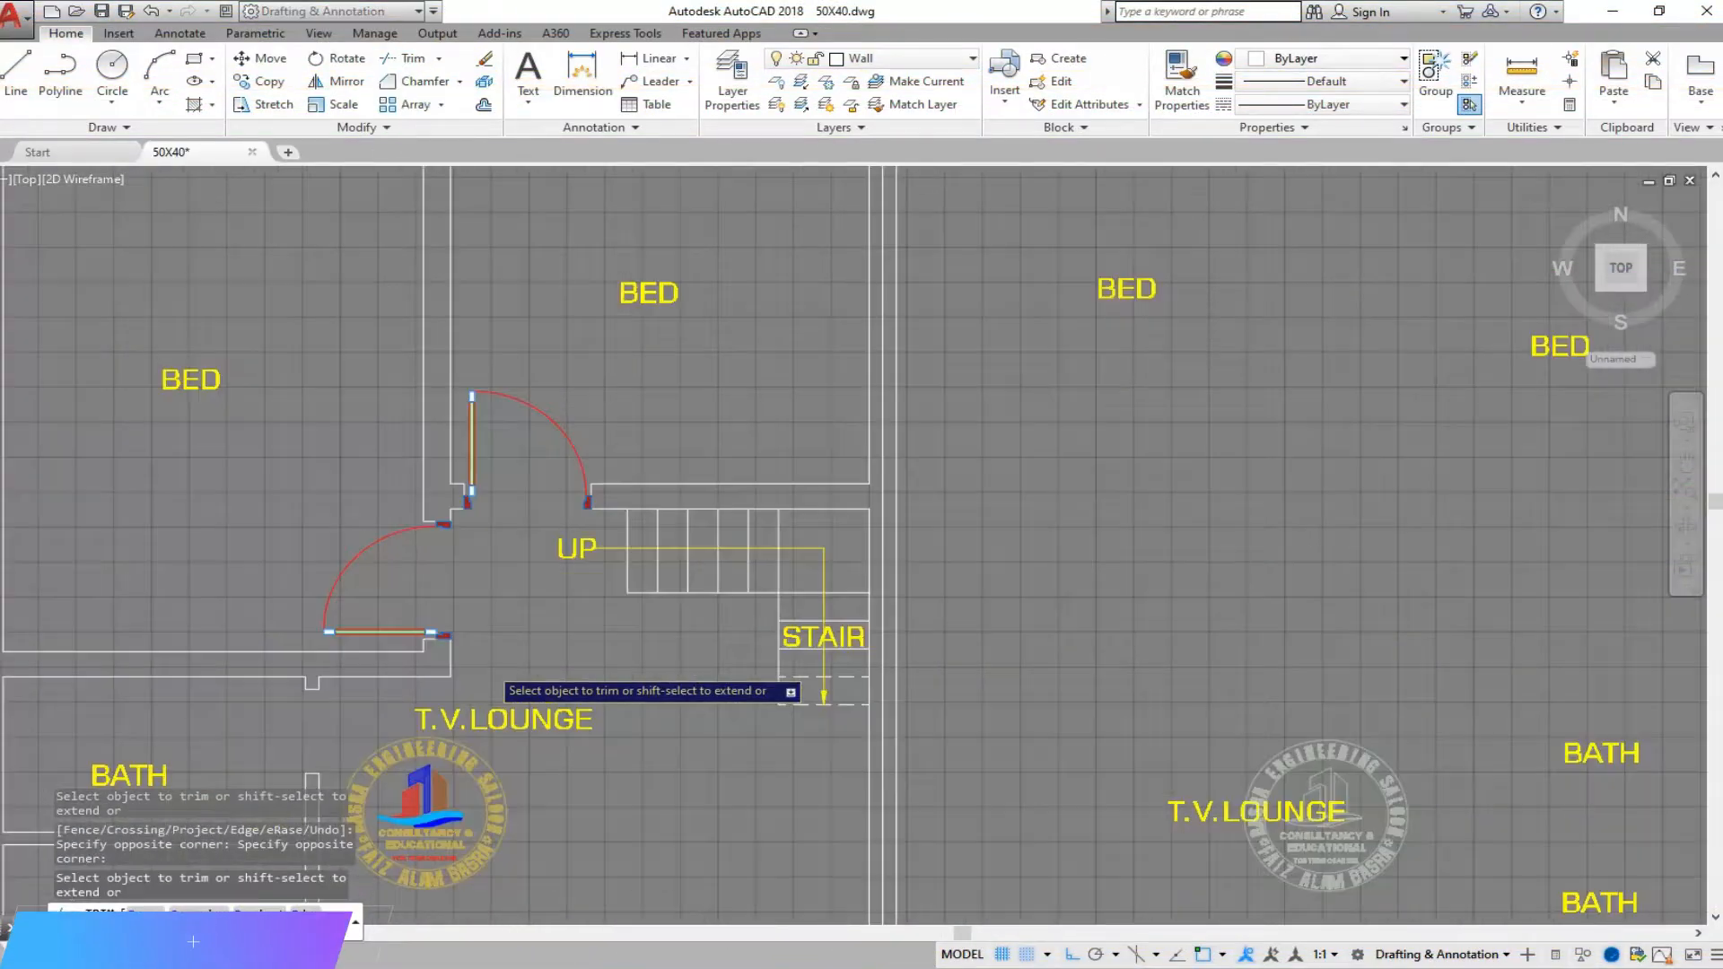
pyautogui.scroll(-2, 483, 551)
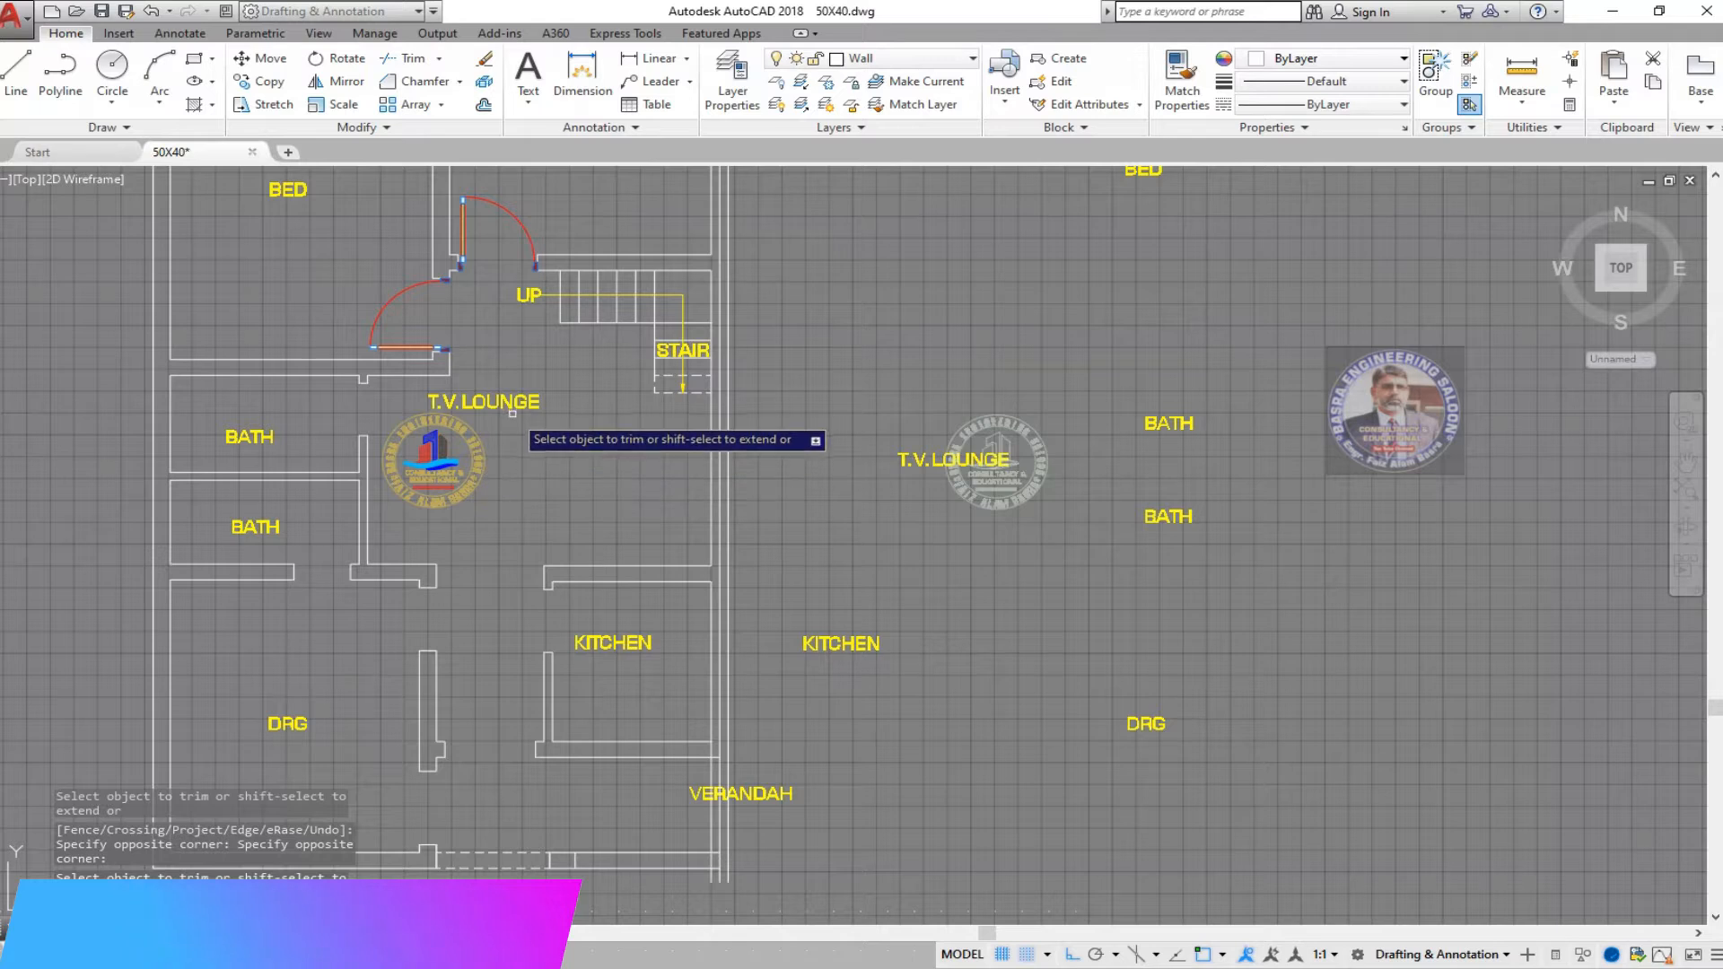
pyautogui.scroll(-2, 449, 413)
pyautogui.scroll(6, 409, 325)
# Step: Copy the left bedroom's door into the DRG opening beside the verandah, aligning its frame with the lower wall corner
pyautogui.click(297, 101)
pyautogui.scroll(2, 606, 472)
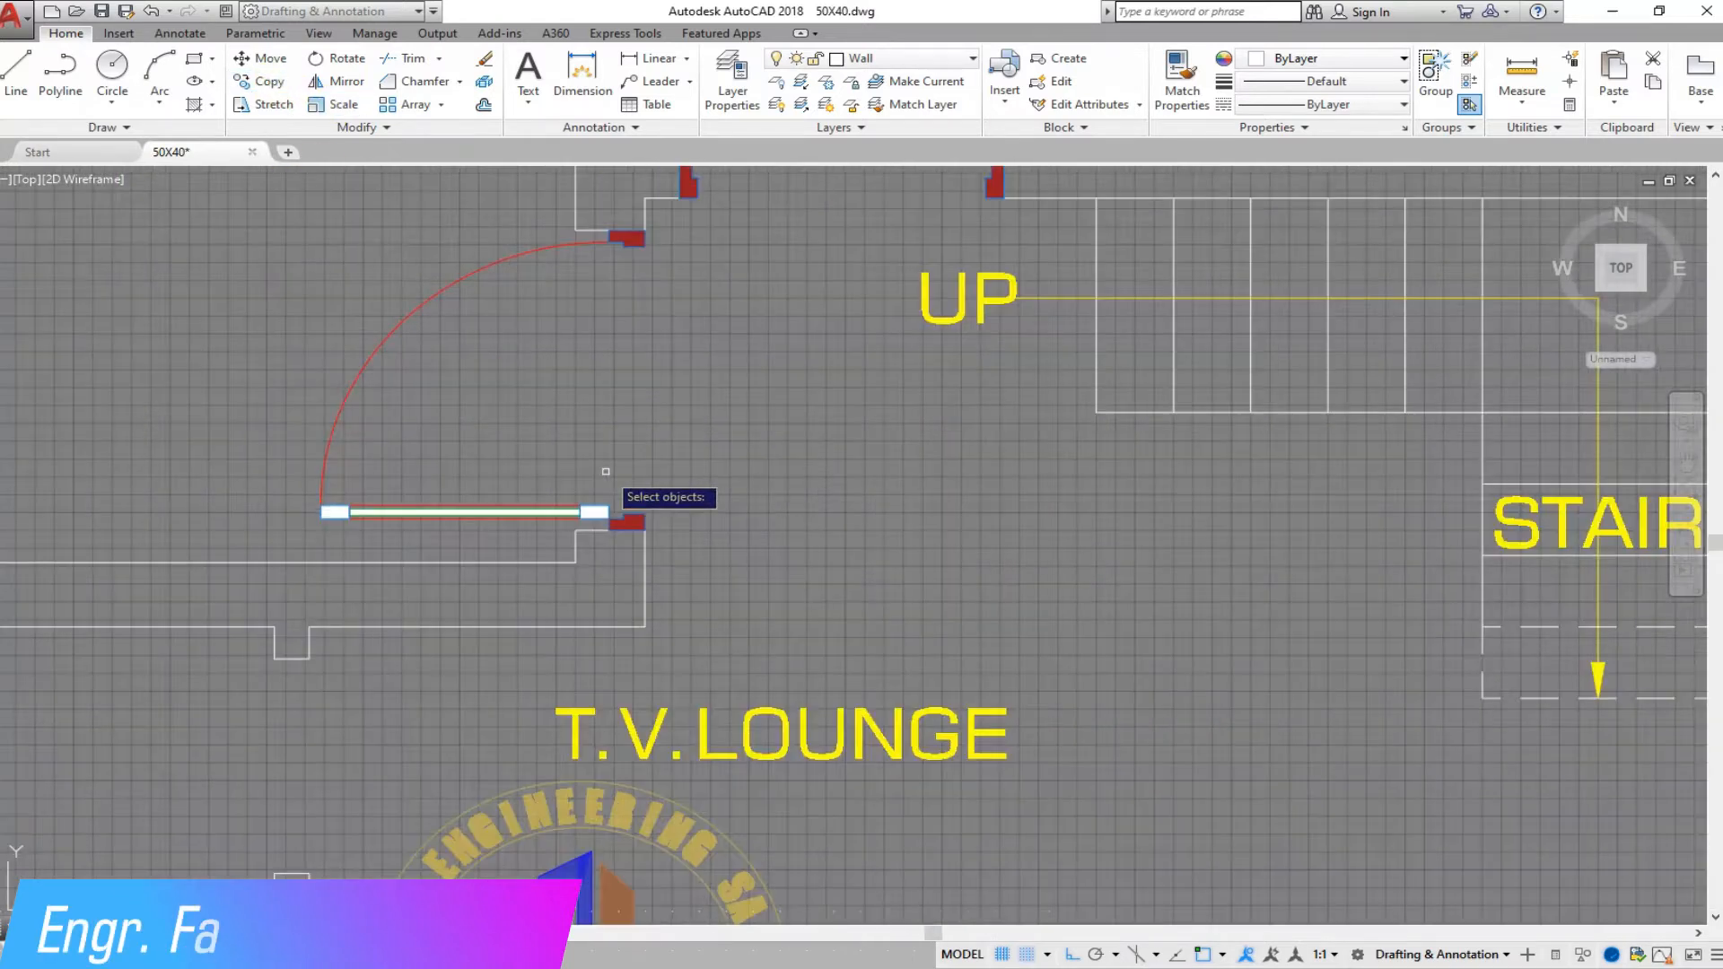
pyautogui.click(464, 446)
pyautogui.click(511, 536)
pyautogui.click(746, 542)
pyautogui.press('Return')
pyautogui.scroll(6, 678, 547)
pyautogui.click(462, 430)
pyautogui.scroll(-5, 473, 420)
pyautogui.scroll(7, 531, 412)
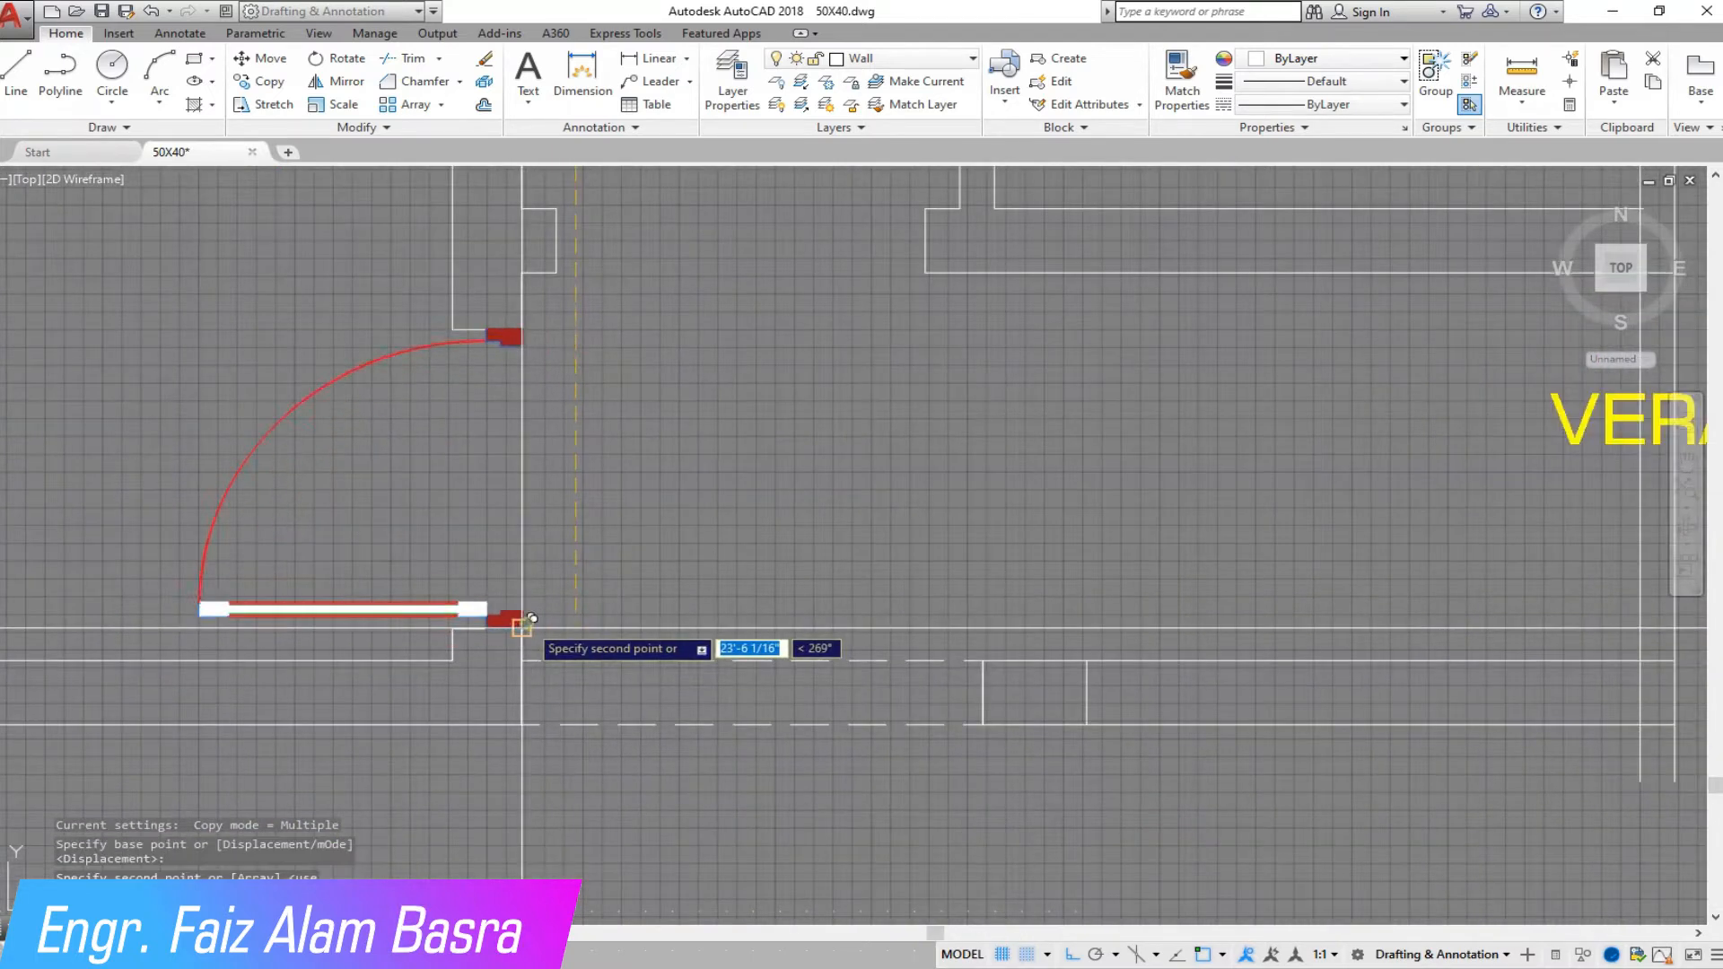
pyautogui.scroll(-3, 770, 572)
pyautogui.press('Escape')
pyautogui.scroll(-2, 770, 572)
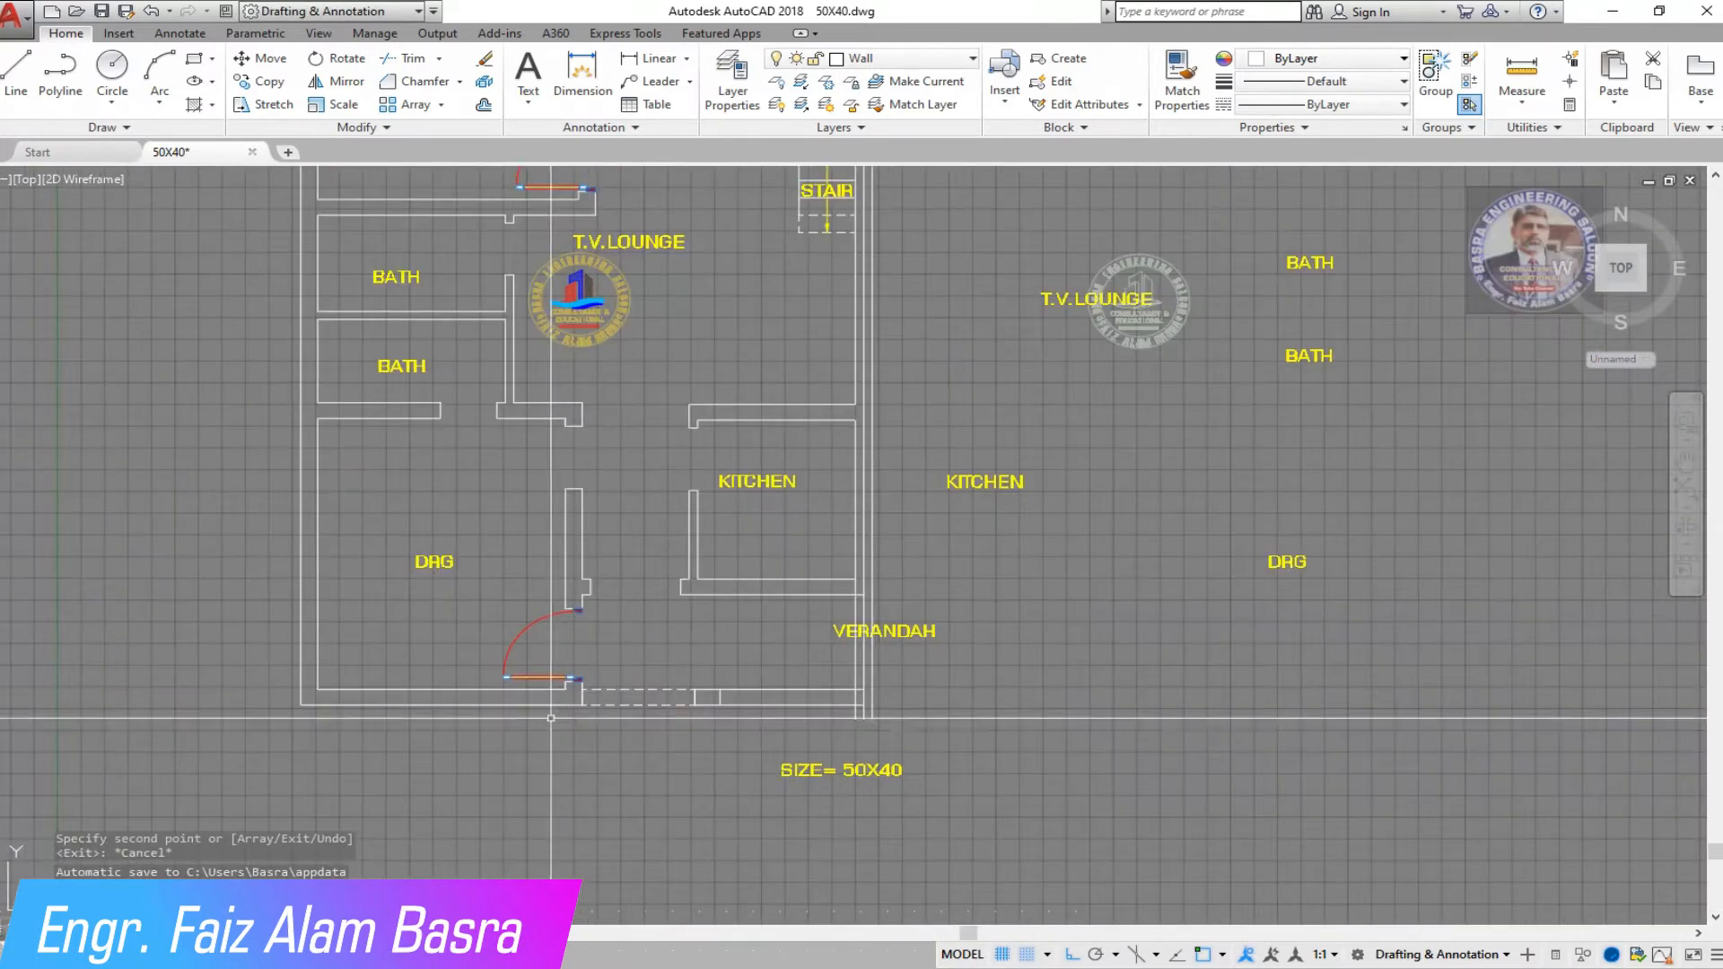
# Step: Copy the lower-right door of the middle horizontal set in the door library into the kitchen opening, aligned with the wall end
pyautogui.click(268, 83)
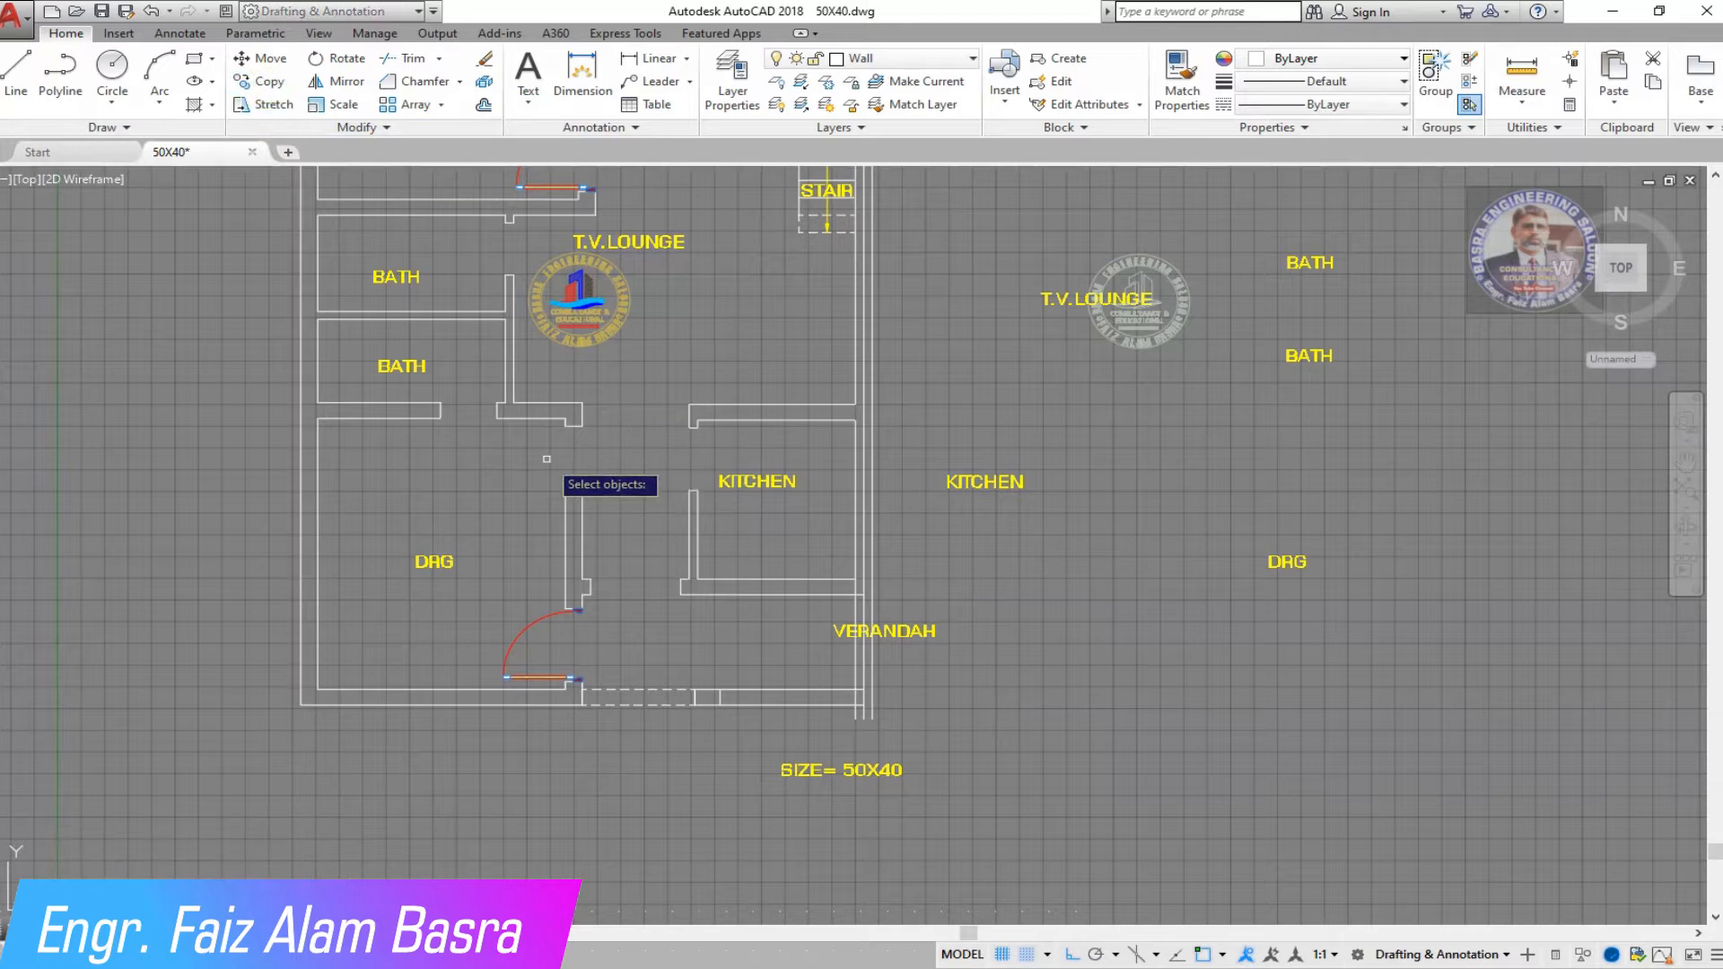
pyautogui.scroll(-5, 712, 458)
pyautogui.scroll(6, 1199, 472)
pyautogui.scroll(2, 1244, 499)
pyautogui.scroll(-3, 1073, 465)
pyautogui.scroll(4, 1304, 392)
pyautogui.scroll(-4, 984, 430)
pyautogui.scroll(4, 1030, 653)
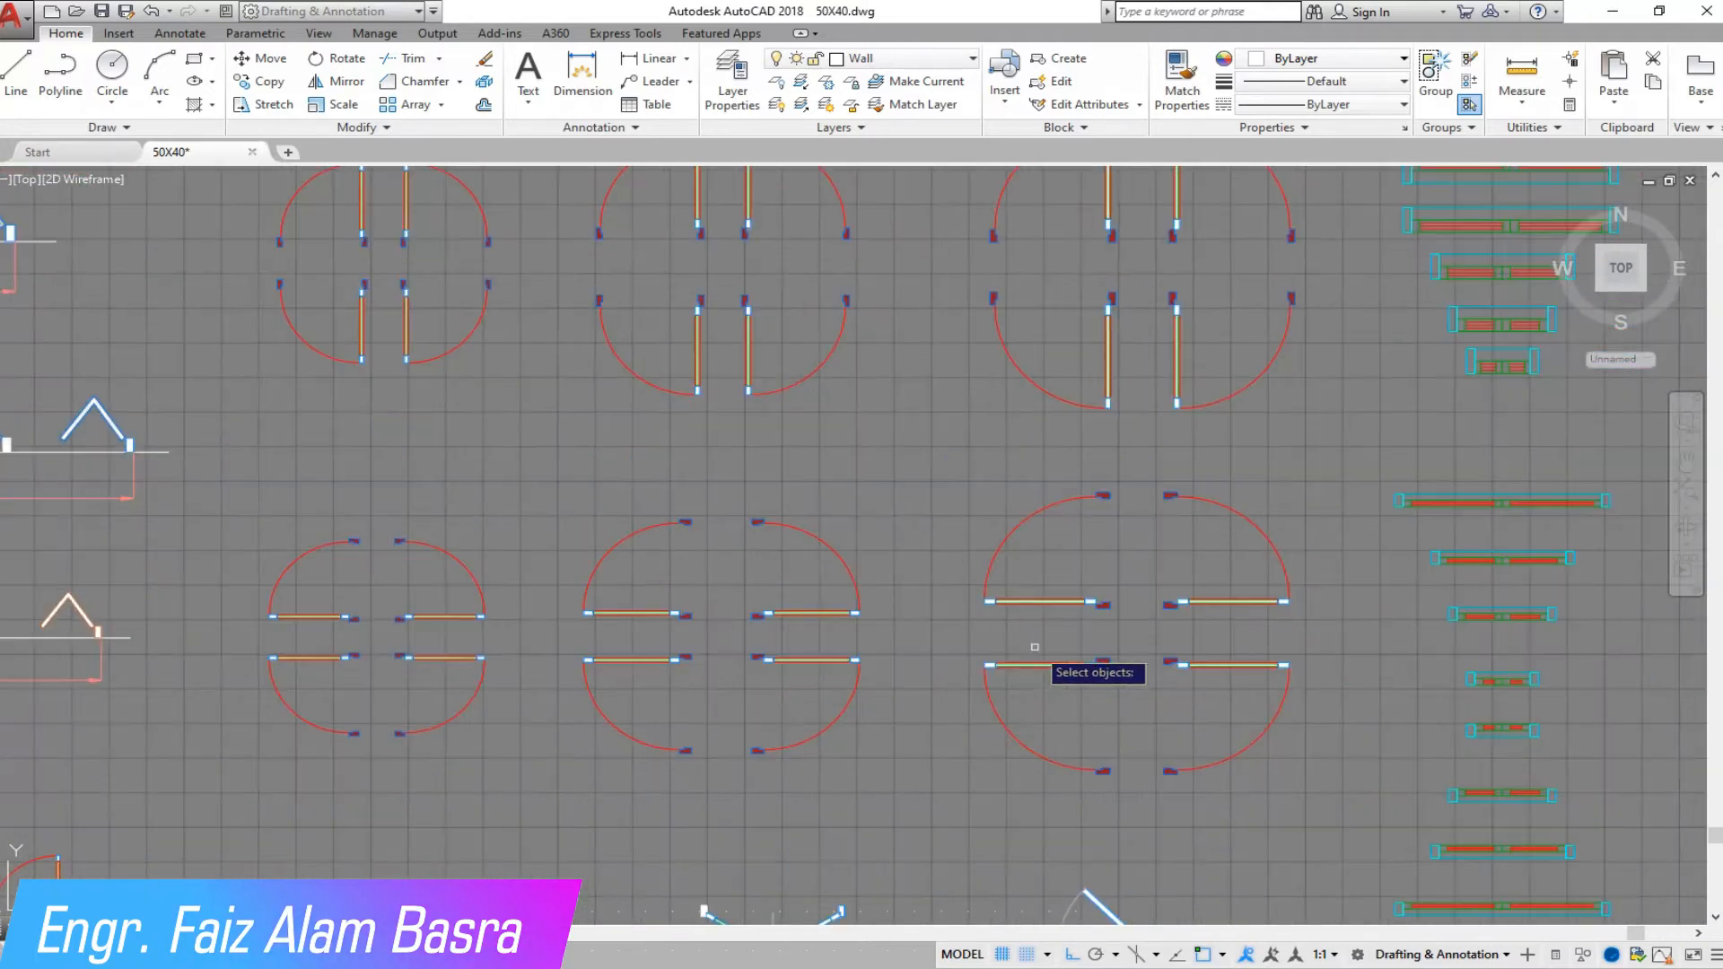
pyautogui.click(914, 799)
pyautogui.click(718, 634)
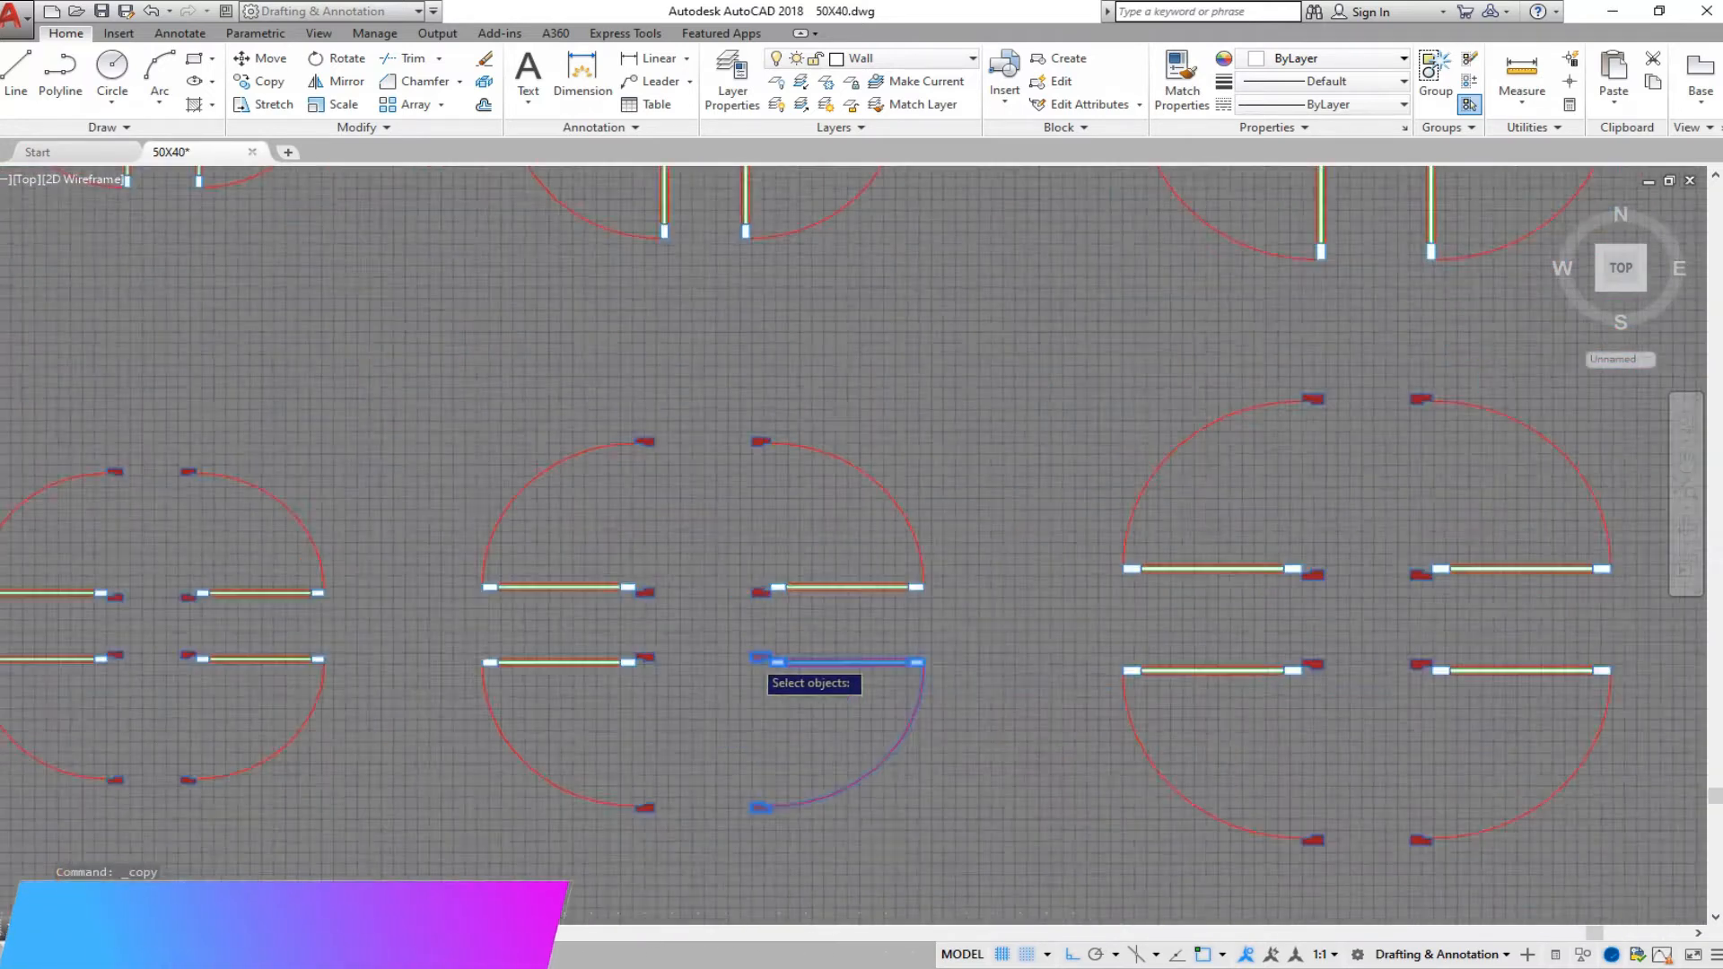
pyautogui.scroll(8, 727, 631)
pyautogui.press('Return')
pyautogui.click(749, 646)
pyautogui.scroll(-9, 770, 630)
pyautogui.scroll(-4, 960, 580)
pyautogui.scroll(10, 431, 534)
pyautogui.scroll(4, 763, 386)
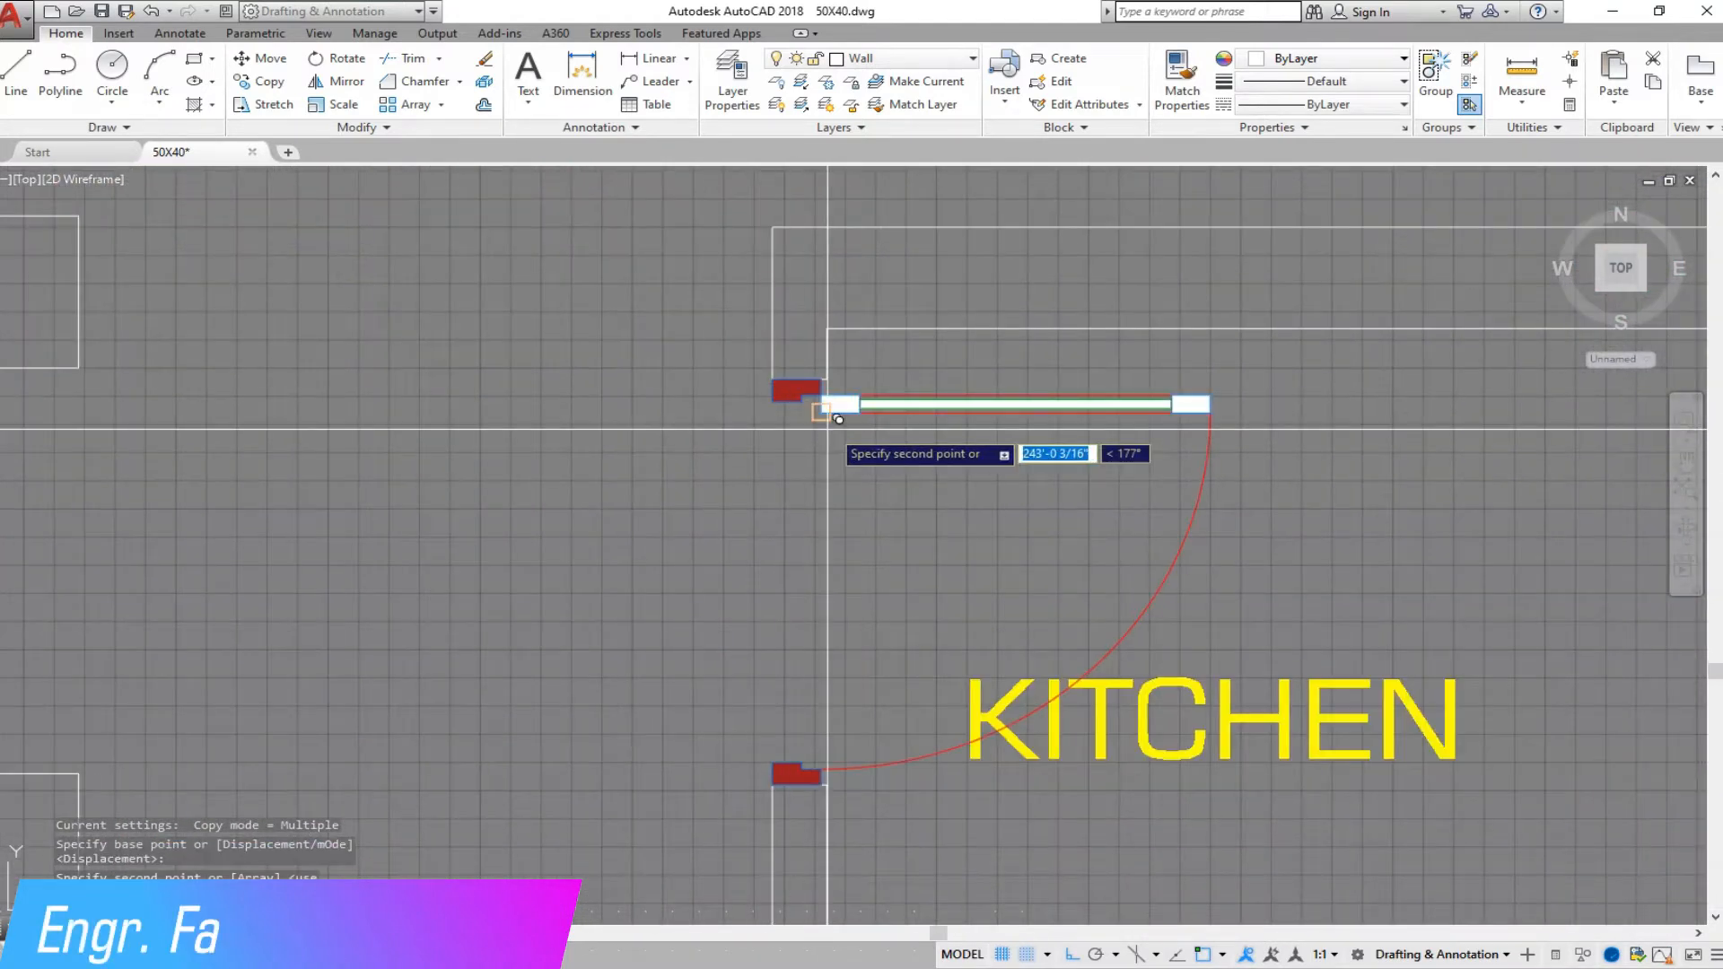
pyautogui.scroll(-4, 709, 561)
# Step: Mirror the kitchen door about a vertical line in the passage onto the facing DRG opening, keeping the original
pyautogui.click(260, 61)
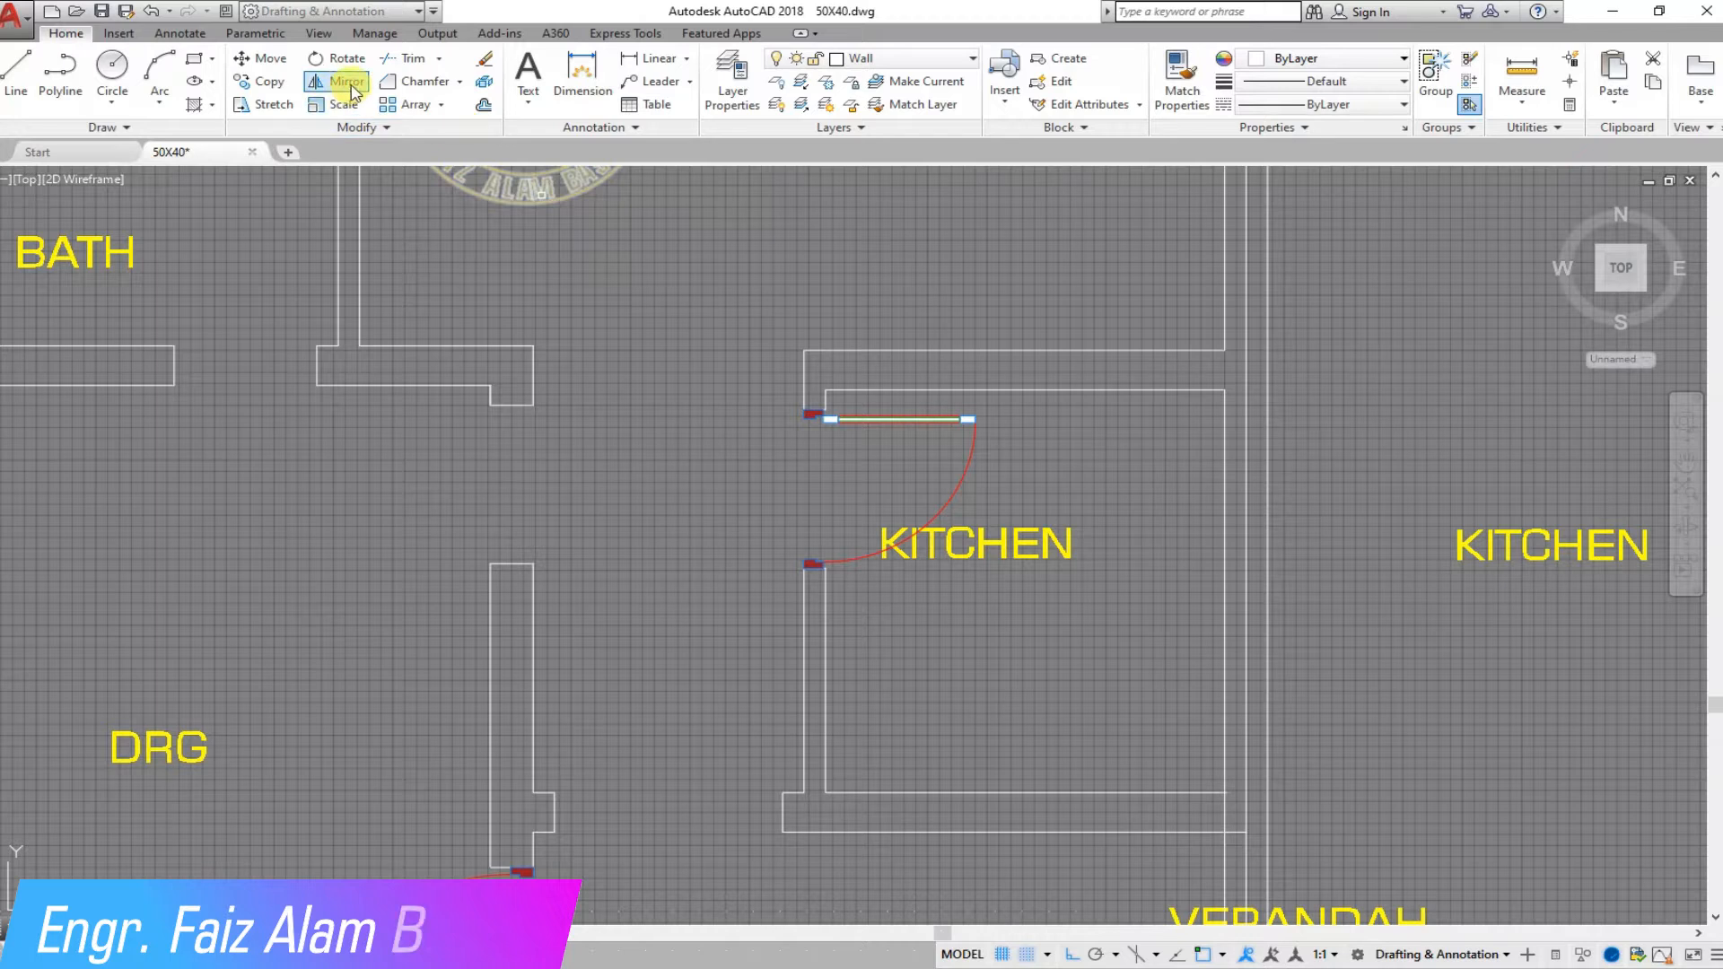
pyautogui.scroll(4, 1011, 468)
pyautogui.click(1027, 462)
pyautogui.click(429, 324)
pyautogui.scroll(-4, 670, 350)
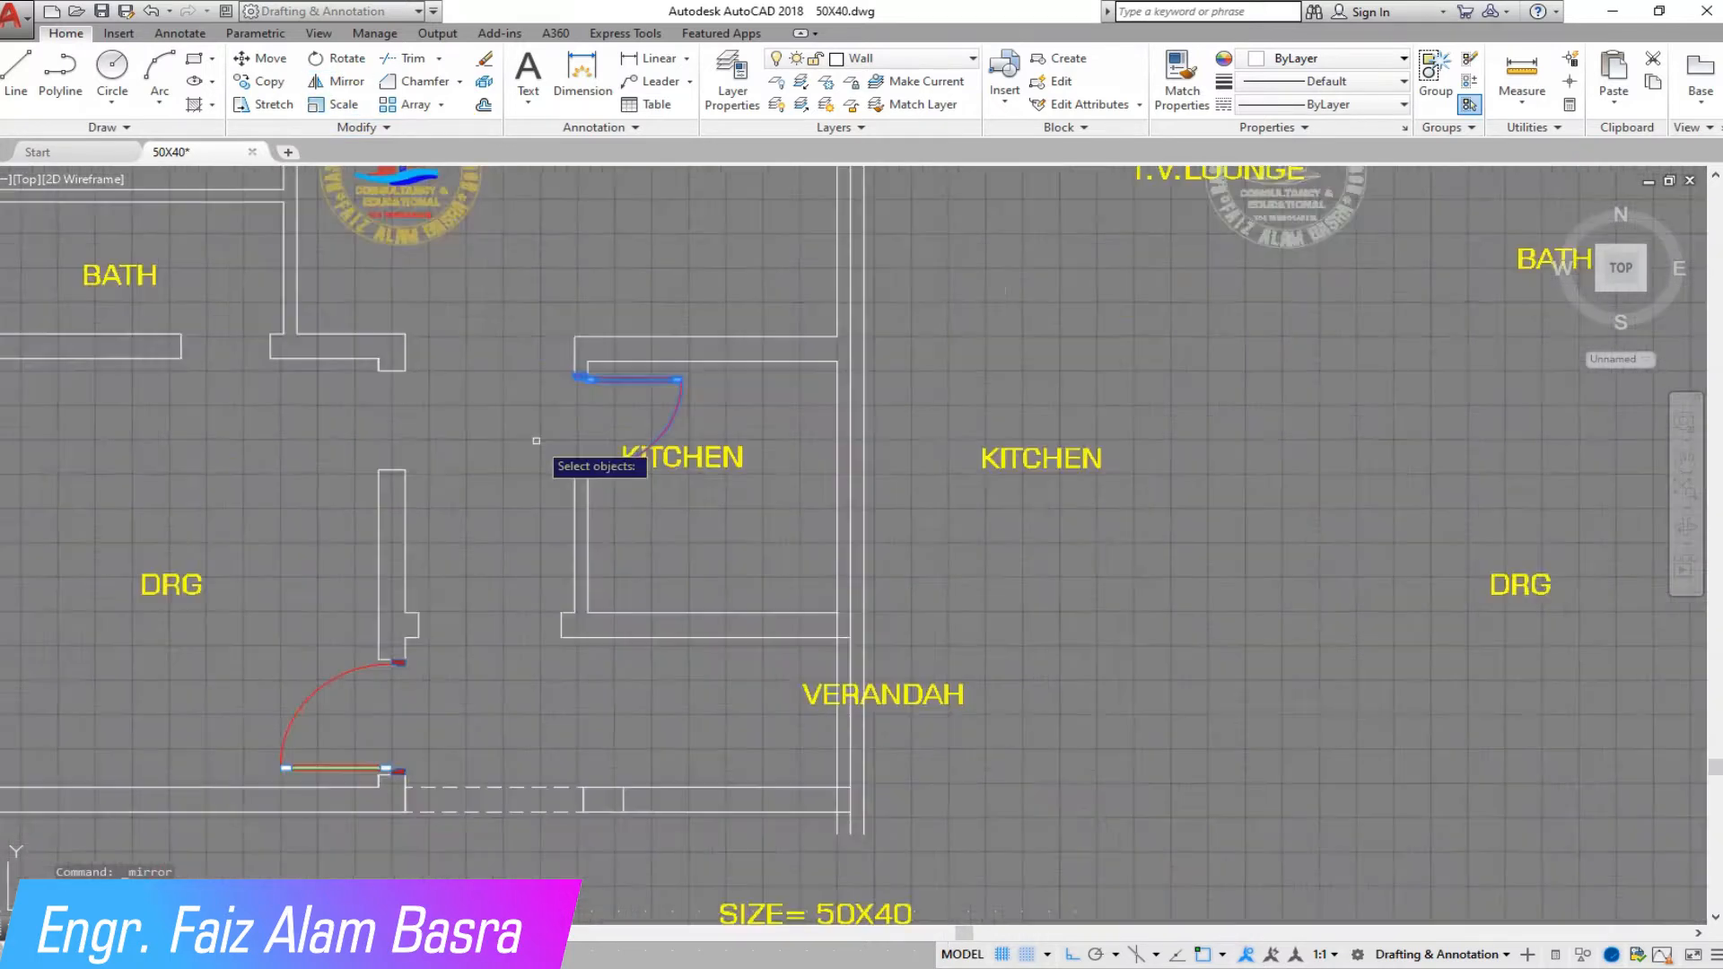
pyautogui.scroll(-5, 542, 498)
pyautogui.scroll(5, 547, 629)
pyautogui.press('Return')
pyautogui.click(535, 657)
pyautogui.click(526, 465)
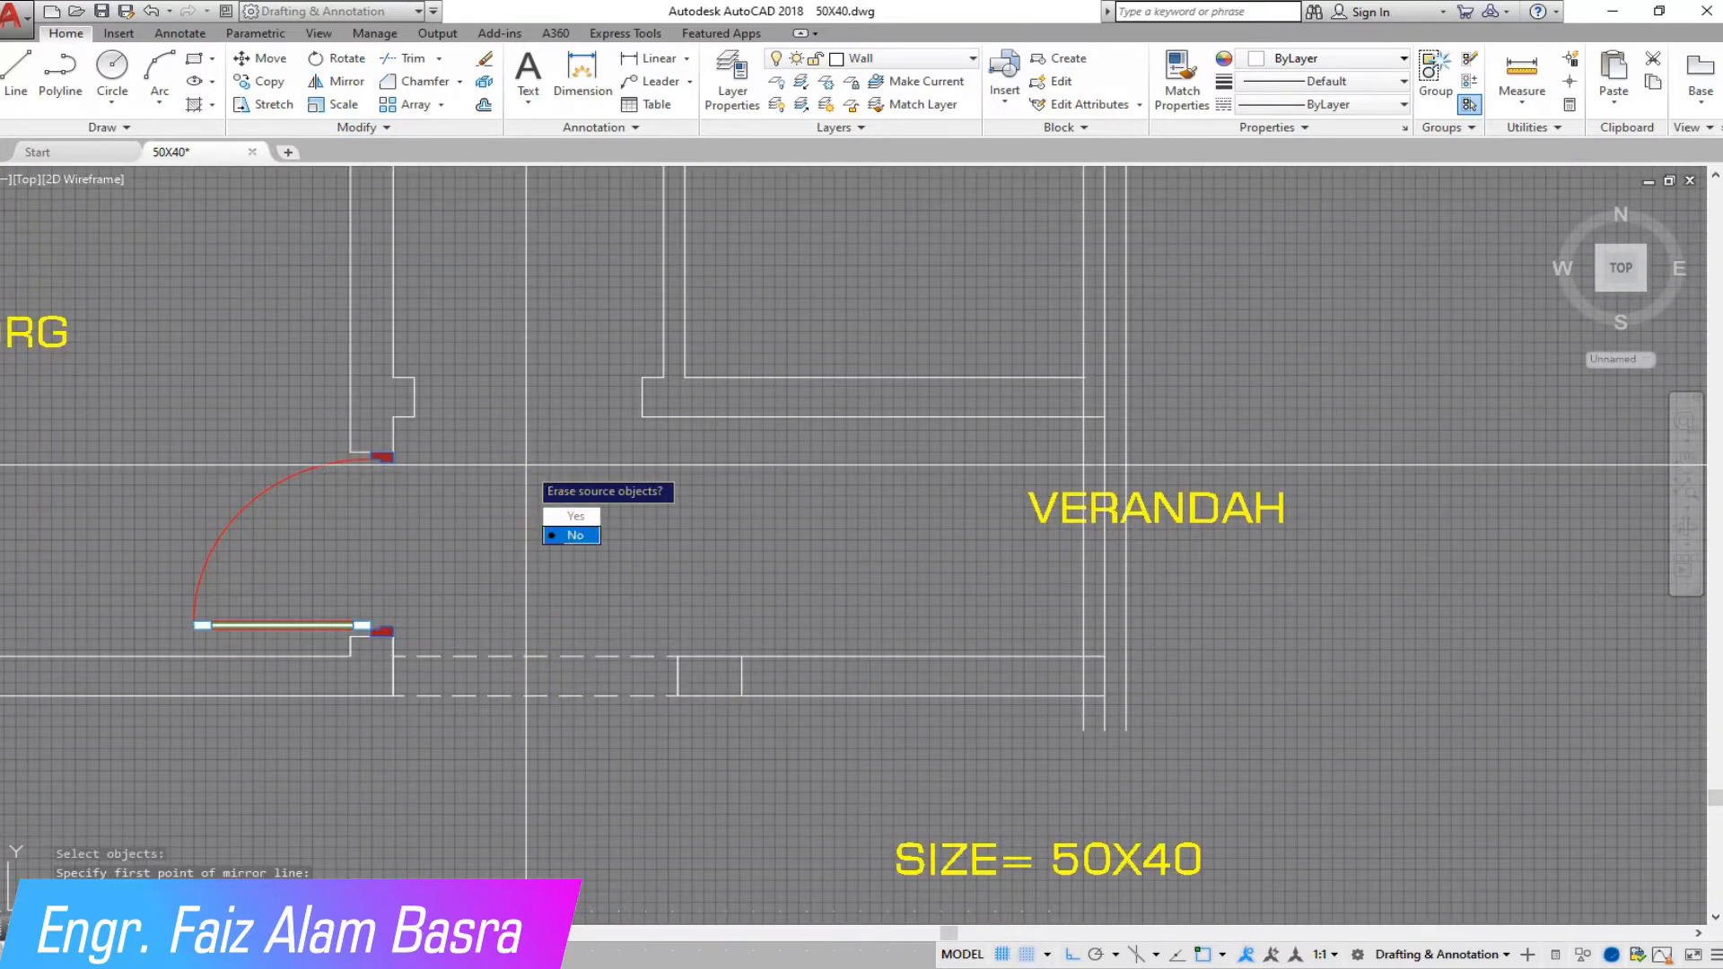
pyautogui.click(588, 538)
pyautogui.scroll(-5, 588, 539)
pyautogui.scroll(7, 347, 446)
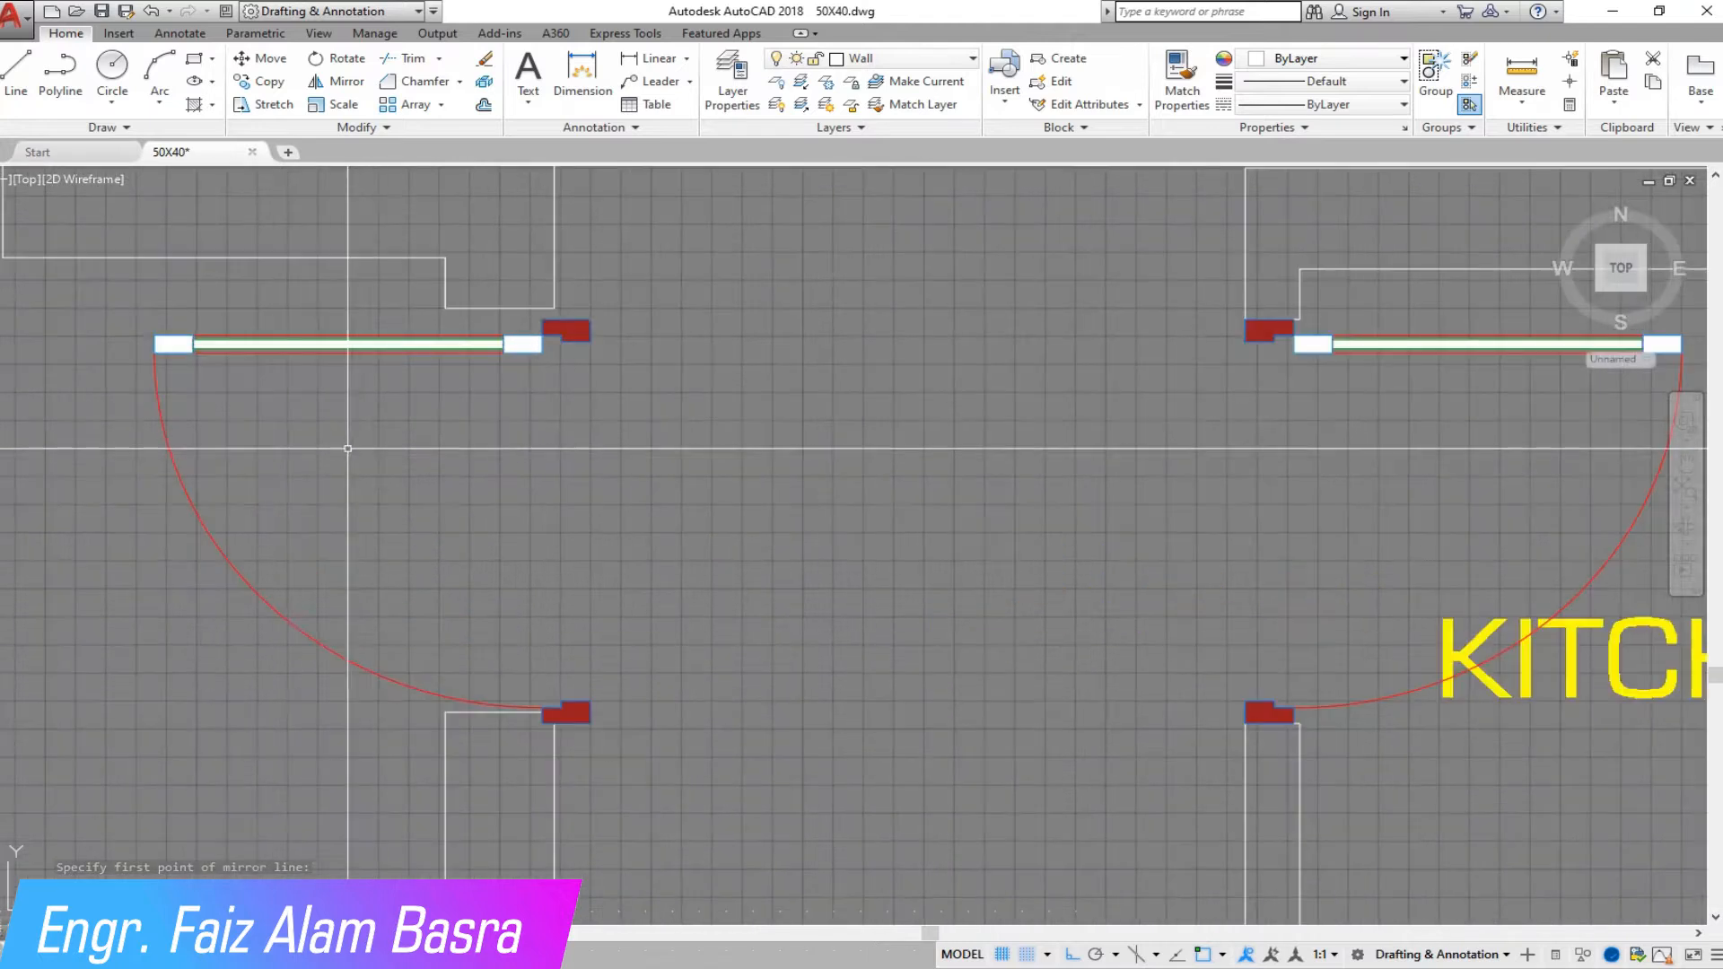
# Step: Move the mirrored door so that its frame lines up with the wall corner of the upper DRG opening
pyautogui.scroll(-6, 676, 223)
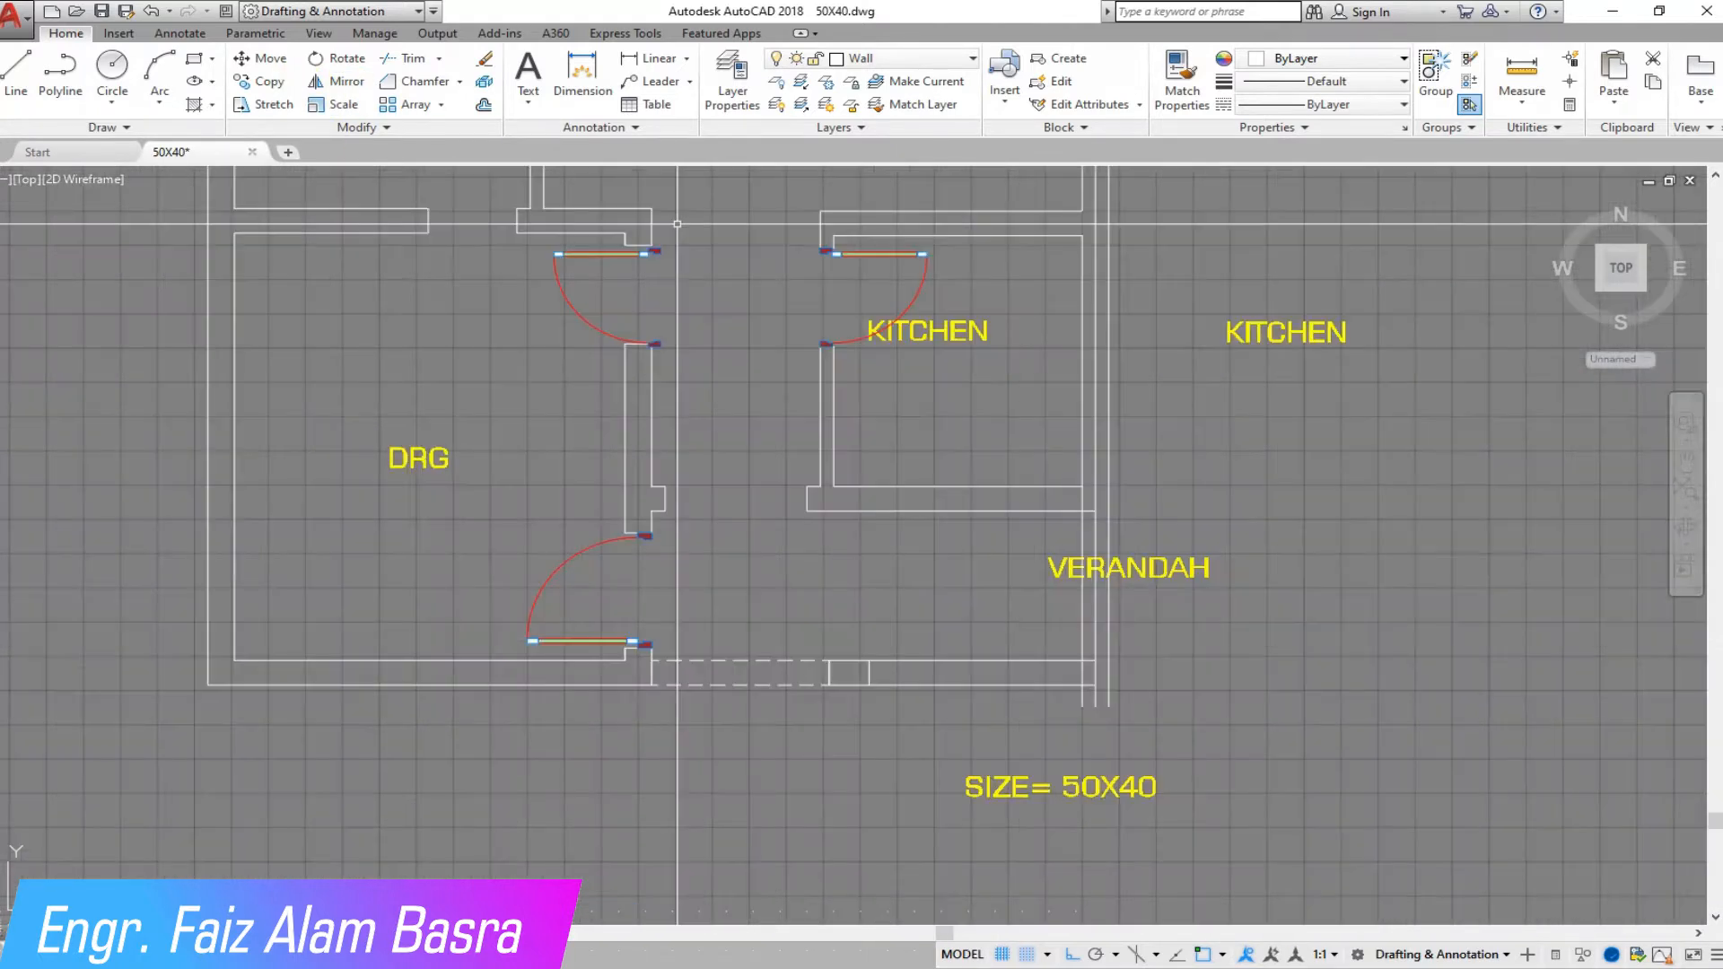
pyautogui.scroll(8, 677, 224)
pyautogui.click(763, 566)
pyautogui.click(416, 380)
pyautogui.rightClick(630, 416)
pyautogui.click(571, 382)
pyautogui.click(515, 362)
pyautogui.scroll(-4, 583, 346)
pyautogui.scroll(-2, 583, 346)
pyautogui.scroll(2, 571, 492)
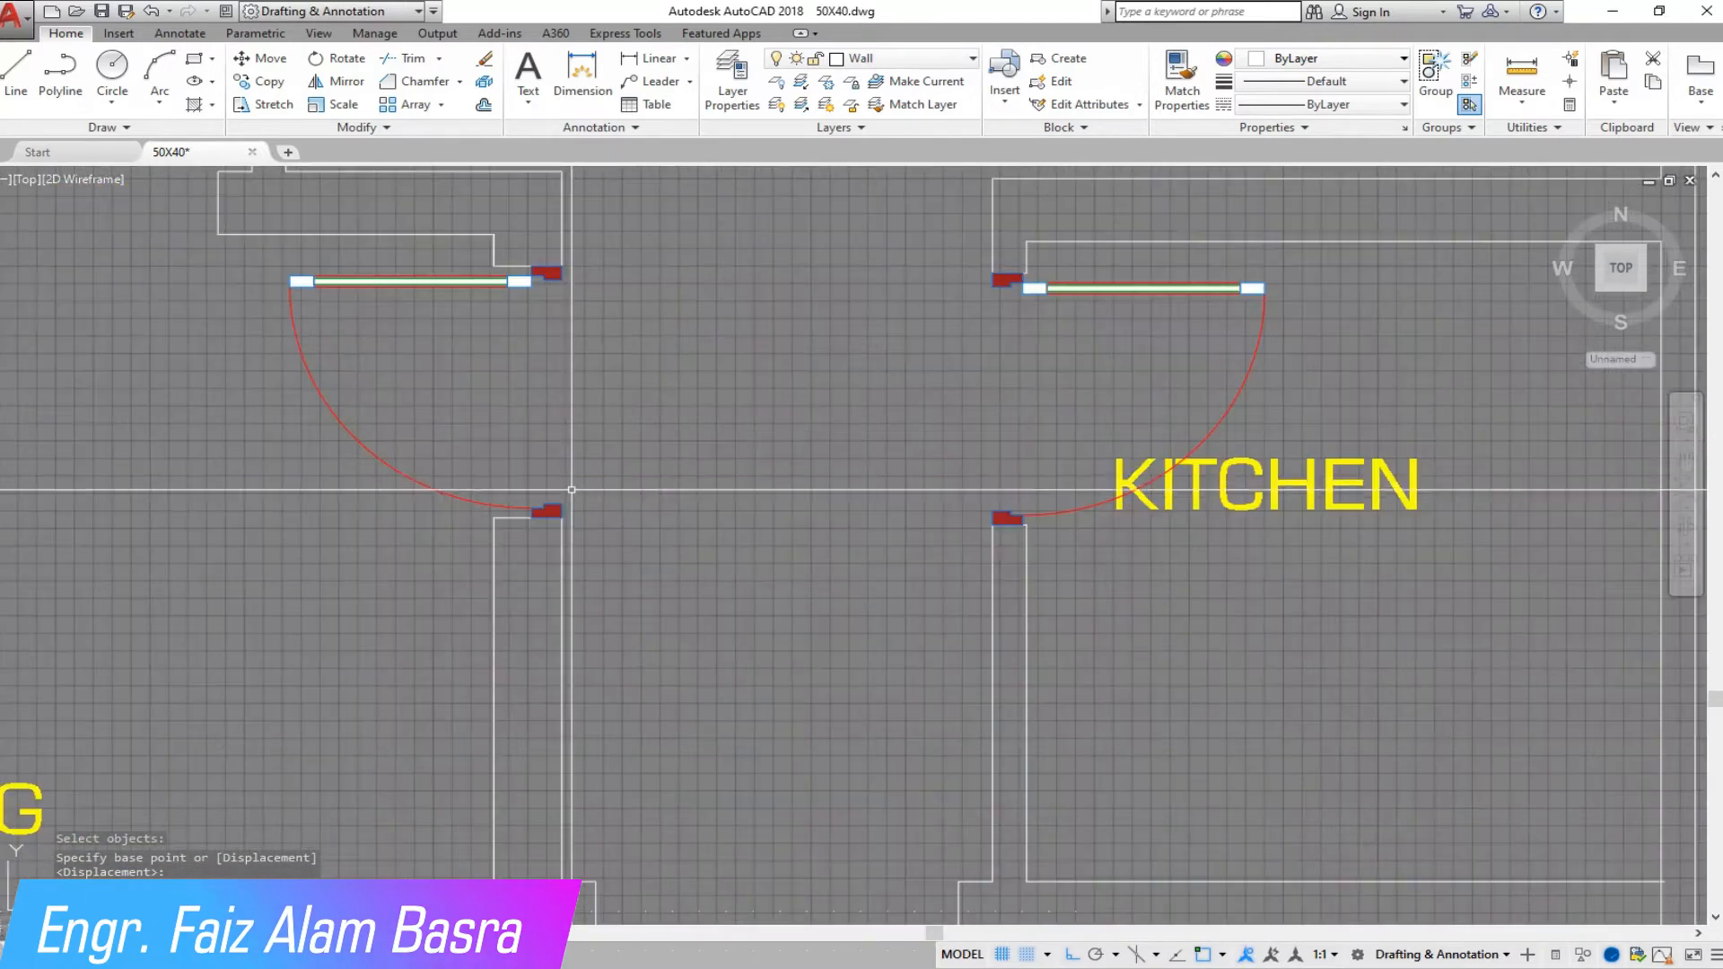
# Step: Copy the smallest horizontal set's lower-left door and the smallest upright set's two left doors from the library, aligned to the lower bath's opening
pyautogui.scroll(-2, 519, 426)
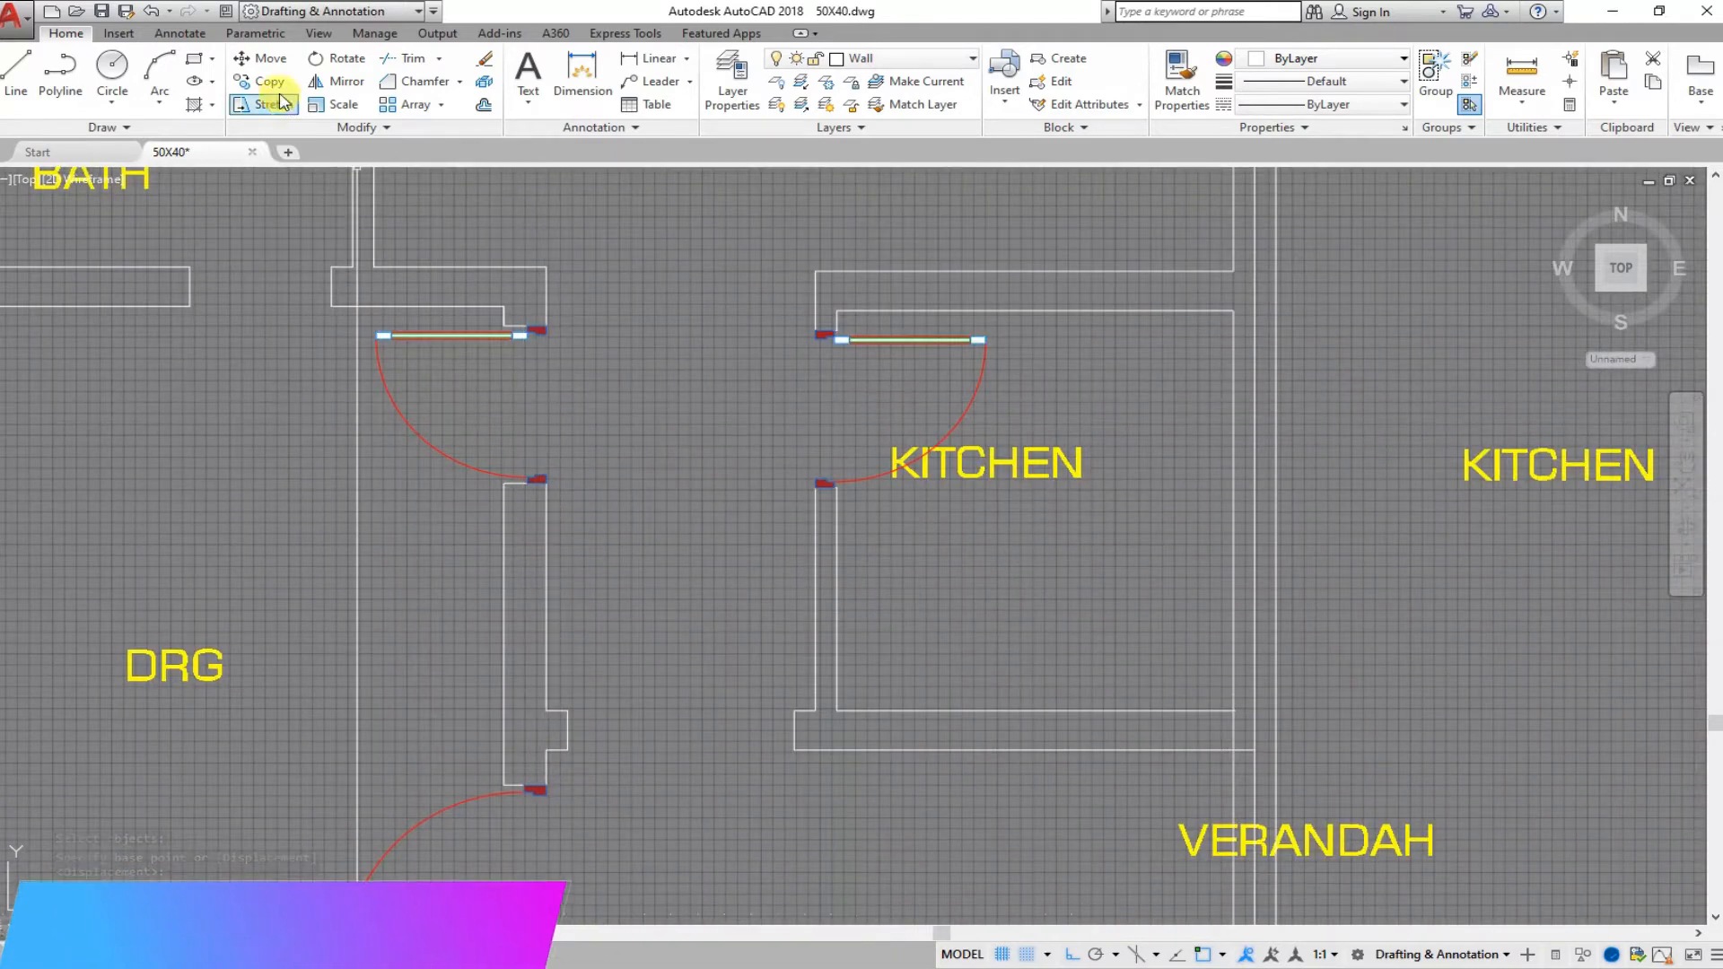
pyautogui.scroll(-5, 366, 292)
pyautogui.scroll(3, 370, 274)
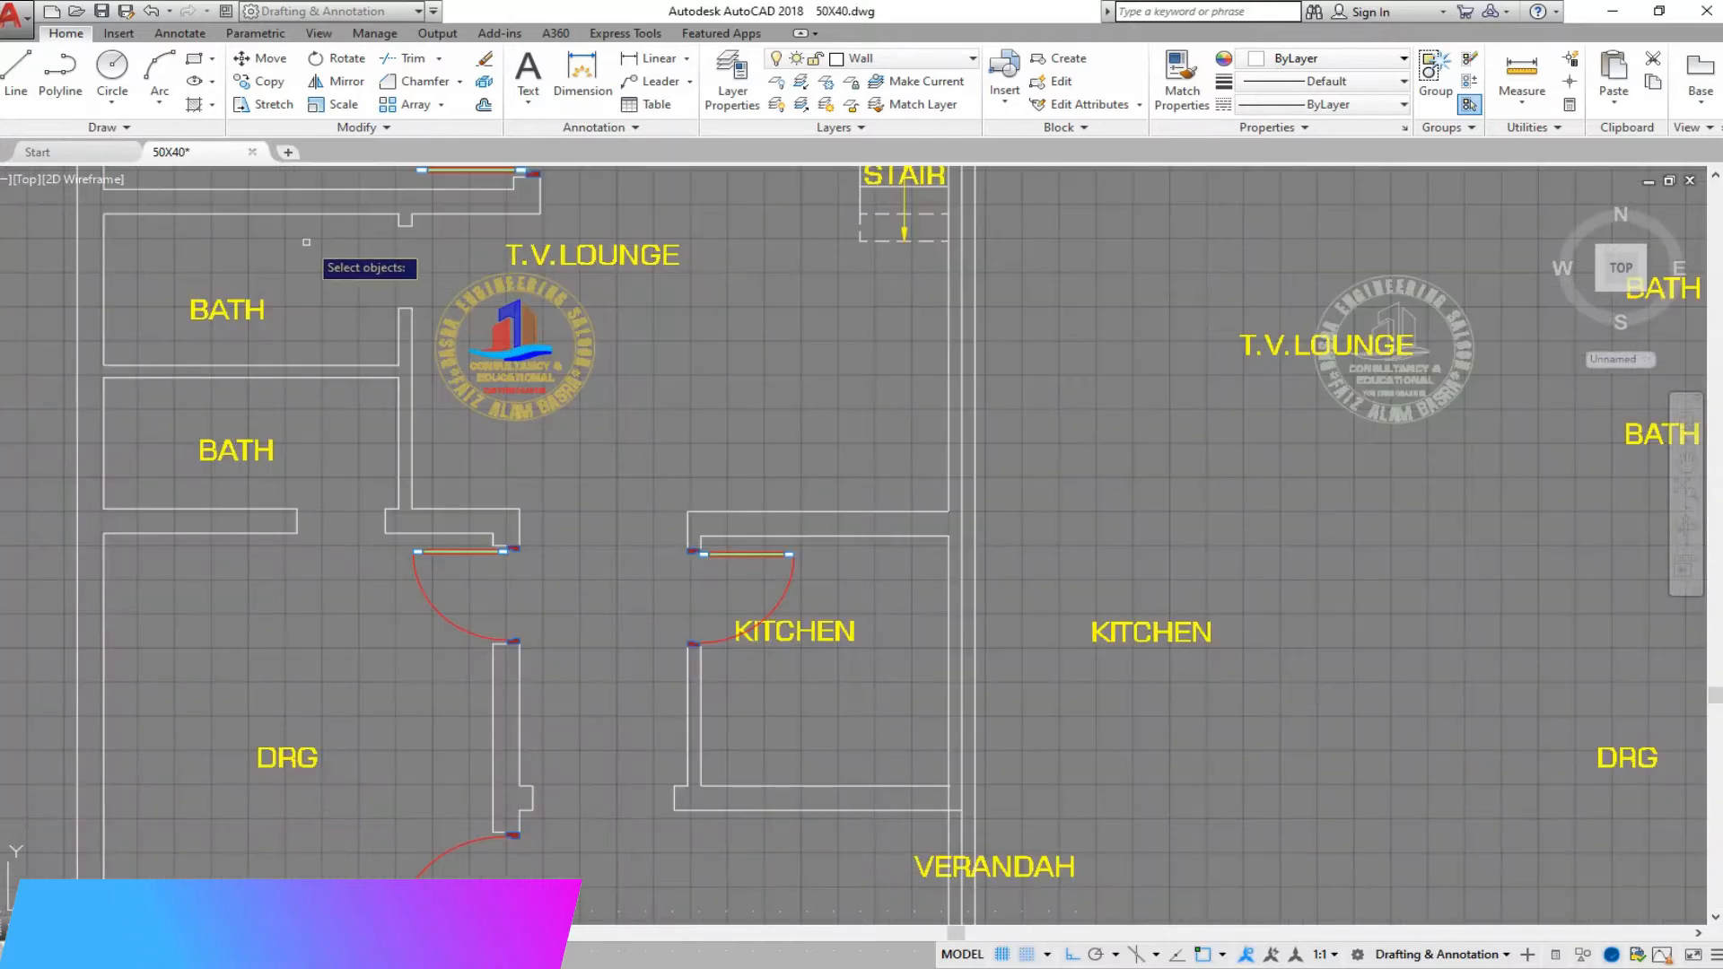
pyautogui.scroll(-10, 215, 307)
pyautogui.scroll(7, 549, 297)
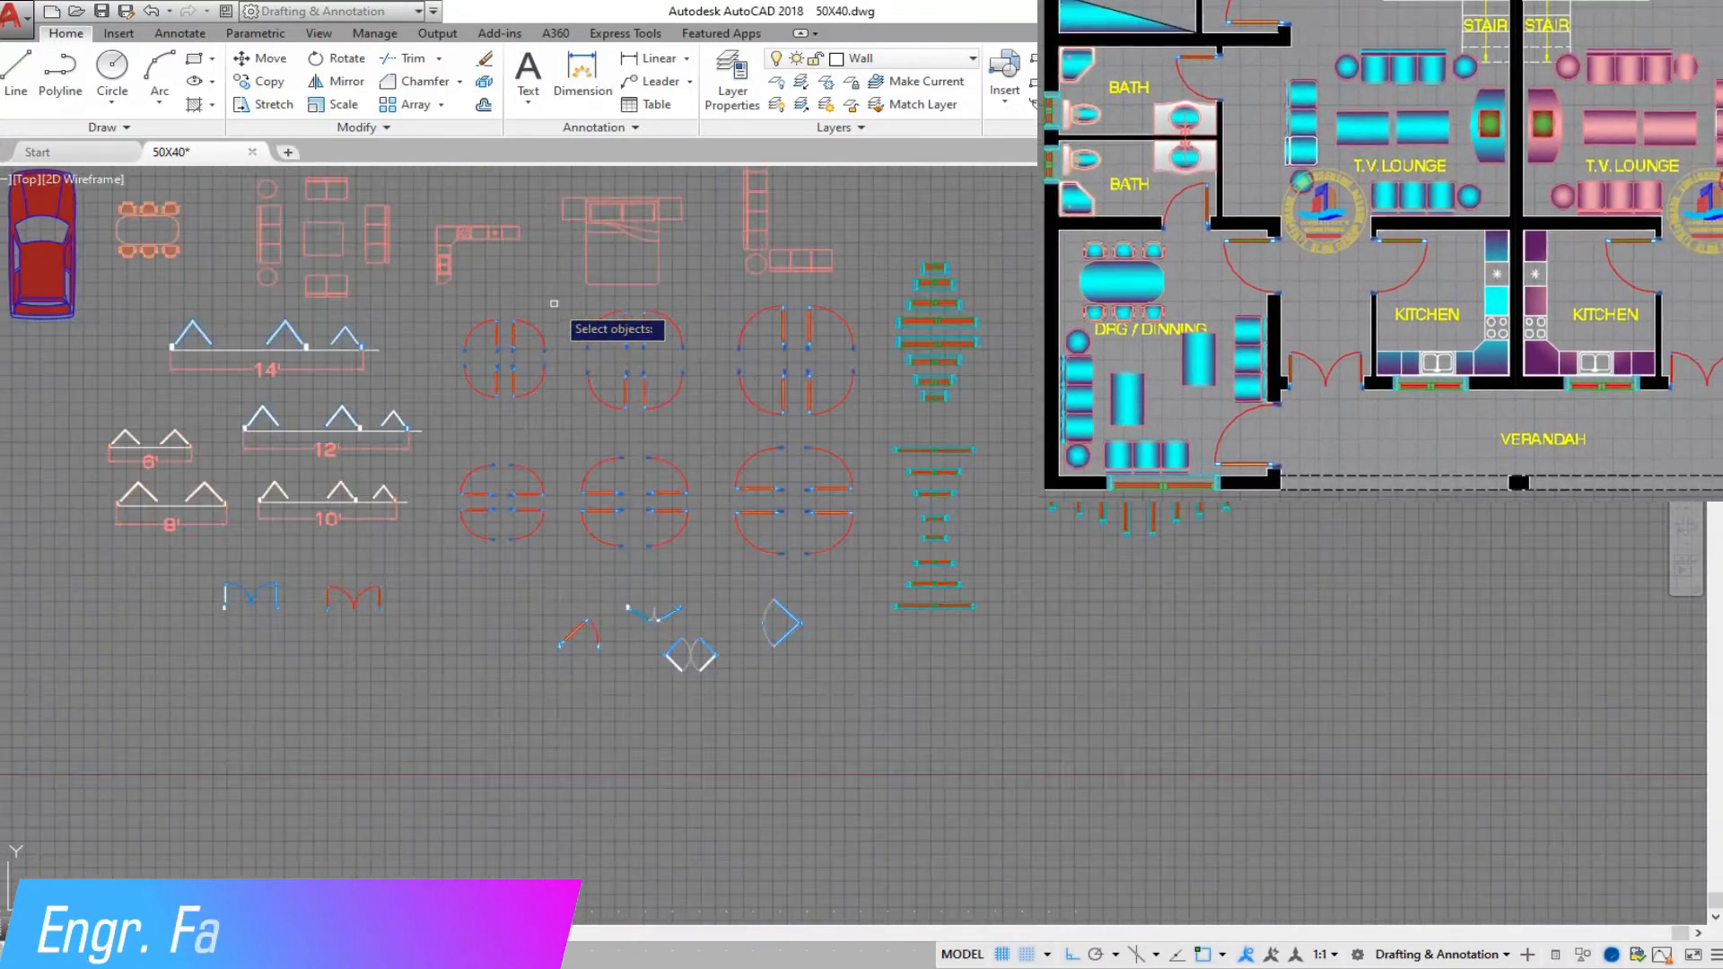
pyautogui.scroll(3, 554, 304)
pyautogui.scroll(-3, 449, 709)
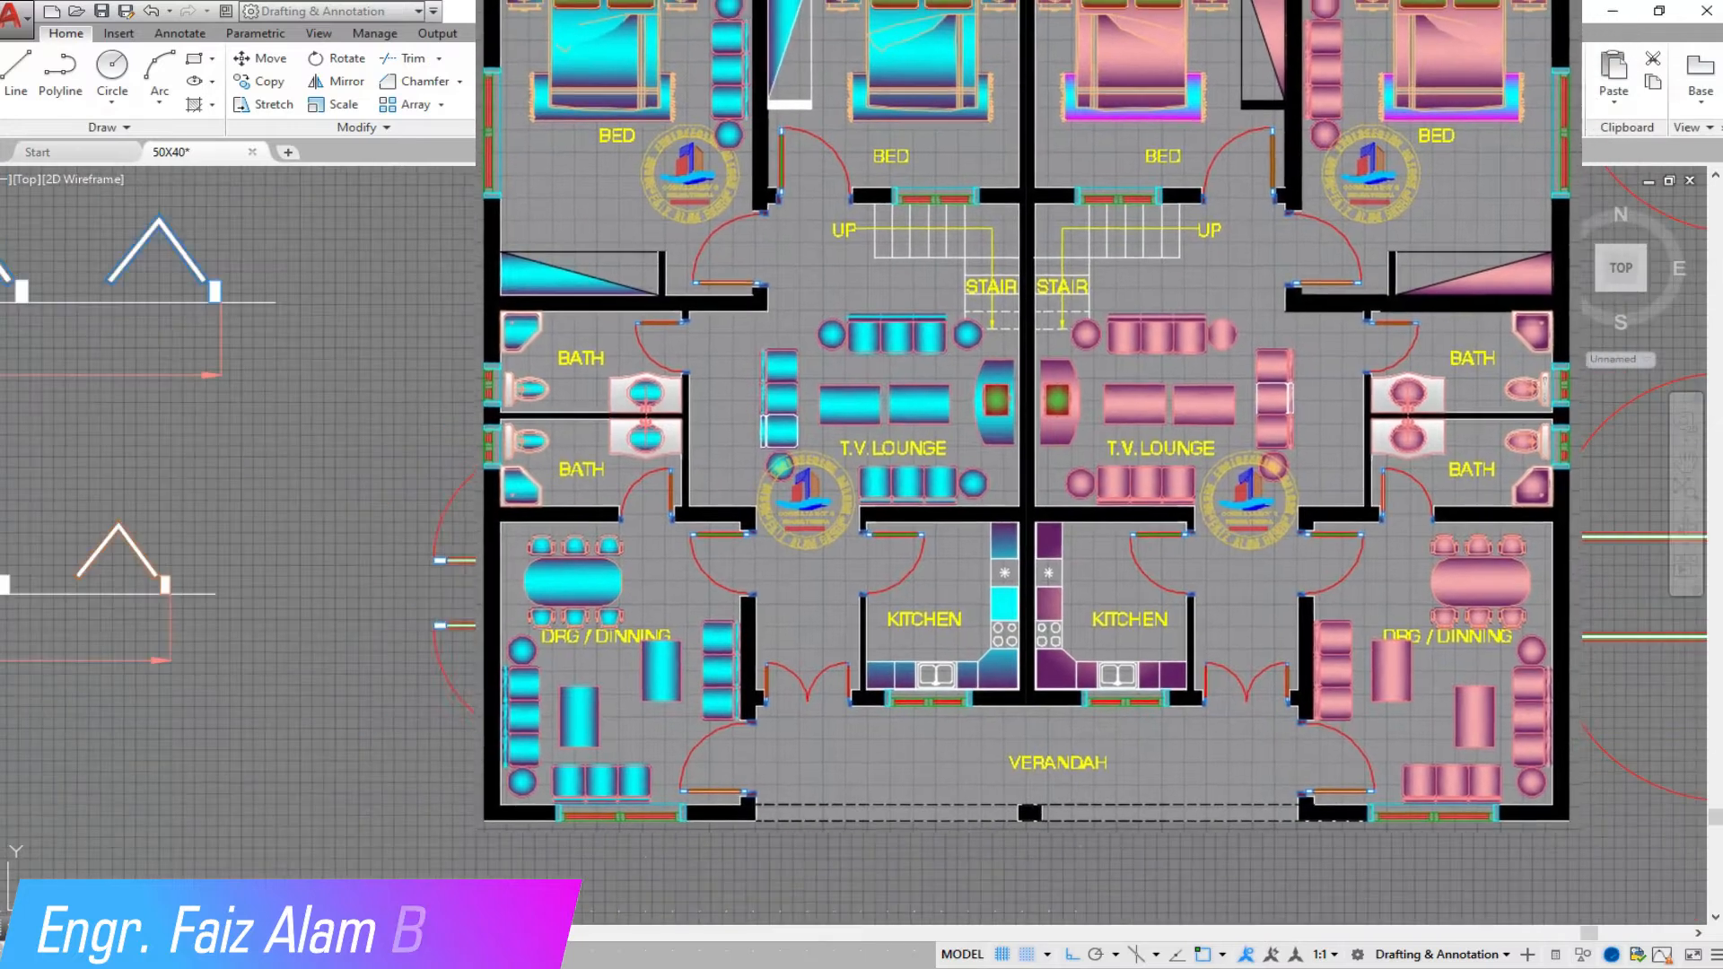
pyautogui.scroll(4, 323, 473)
pyautogui.click(592, 807)
pyautogui.click(185, 411)
pyautogui.click(268, 82)
pyautogui.click(323, 473)
pyautogui.scroll(-8, 544, 634)
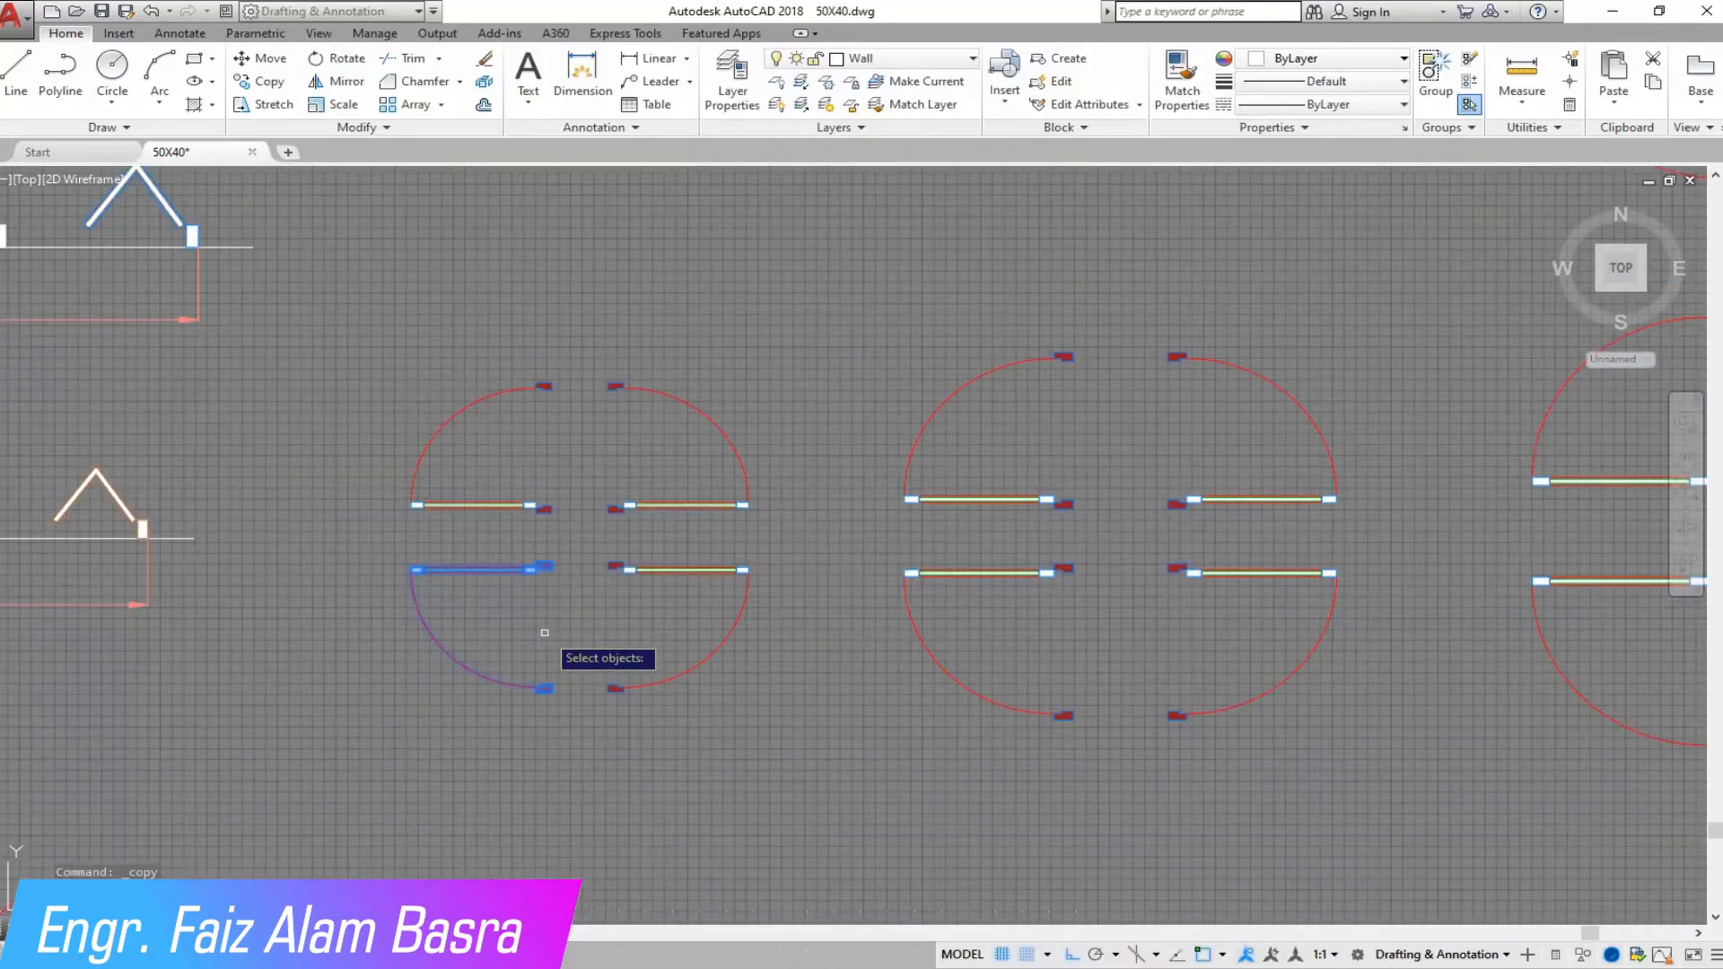
pyautogui.scroll(6, 568, 373)
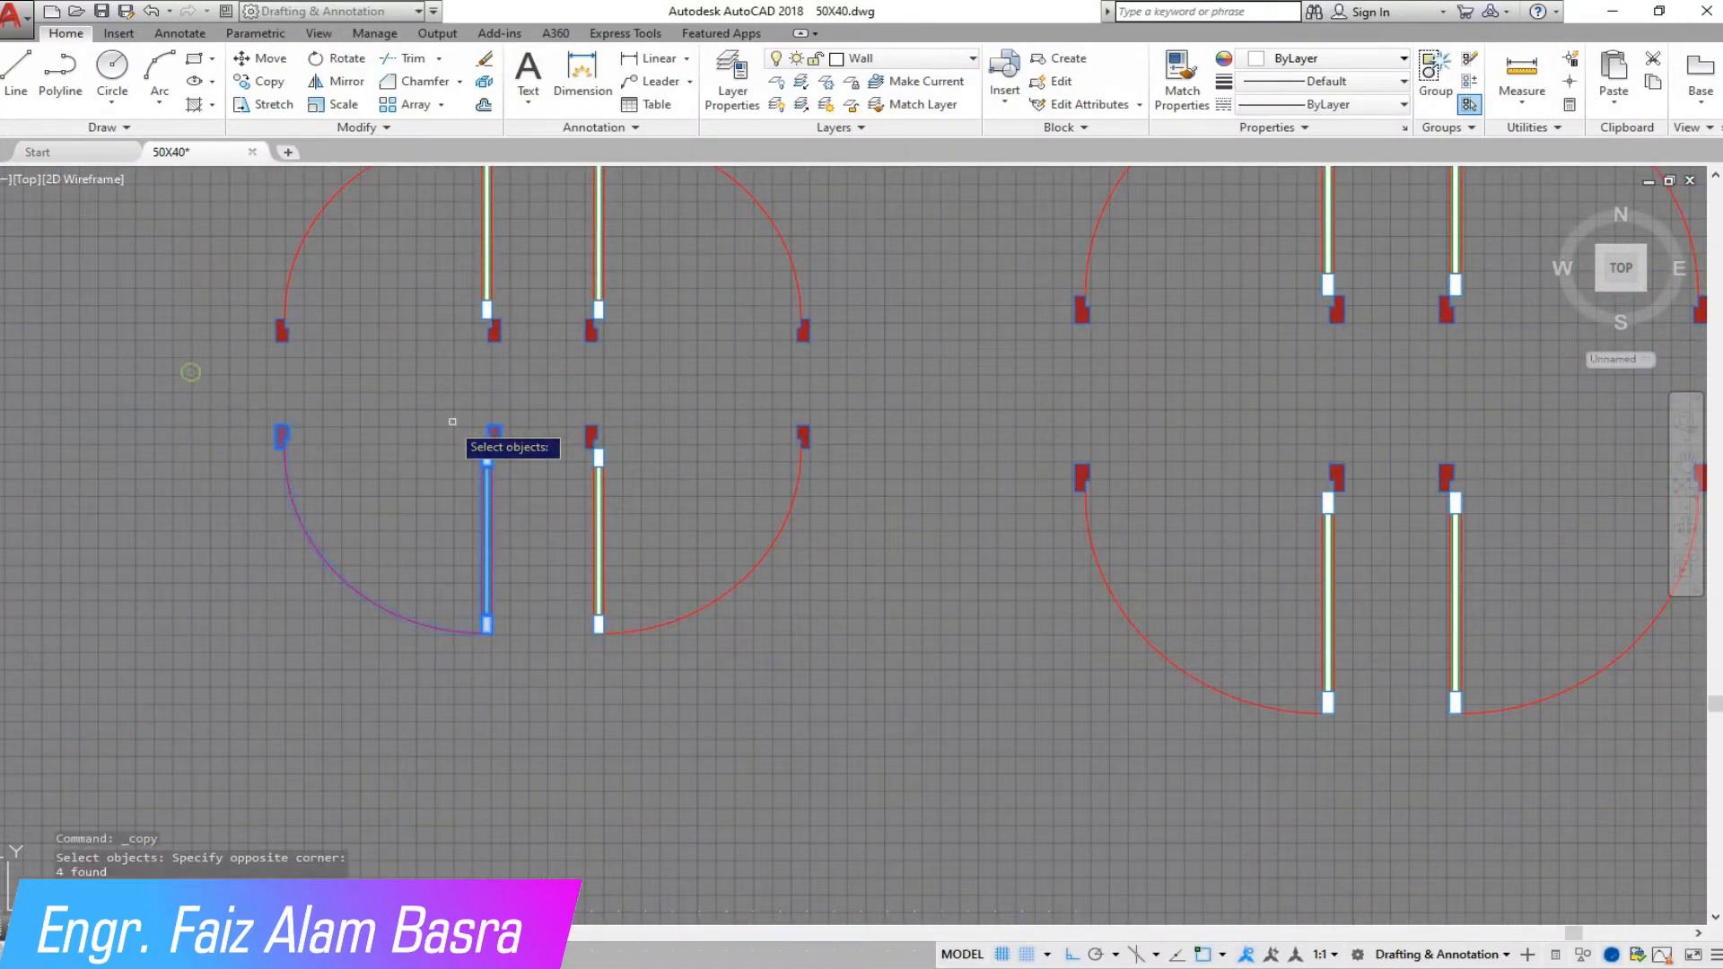
pyautogui.scroll(-2, 531, 498)
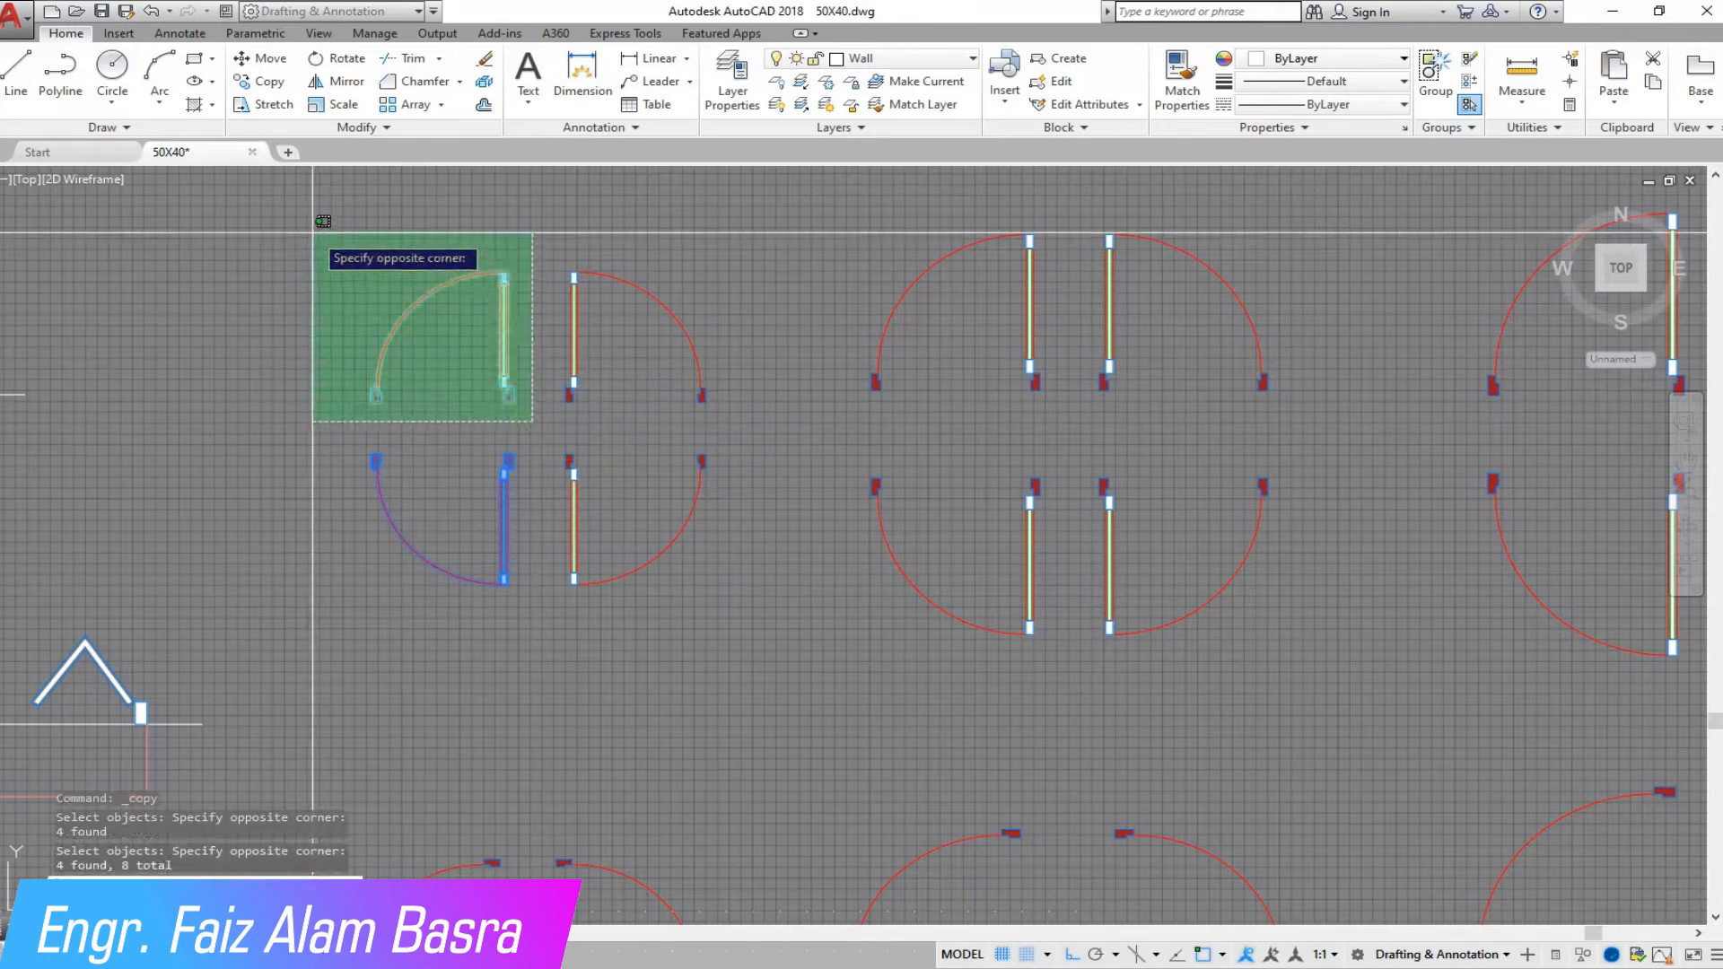
pyautogui.scroll(6, 529, 413)
pyautogui.press('Return')
pyautogui.scroll(-10, 480, 364)
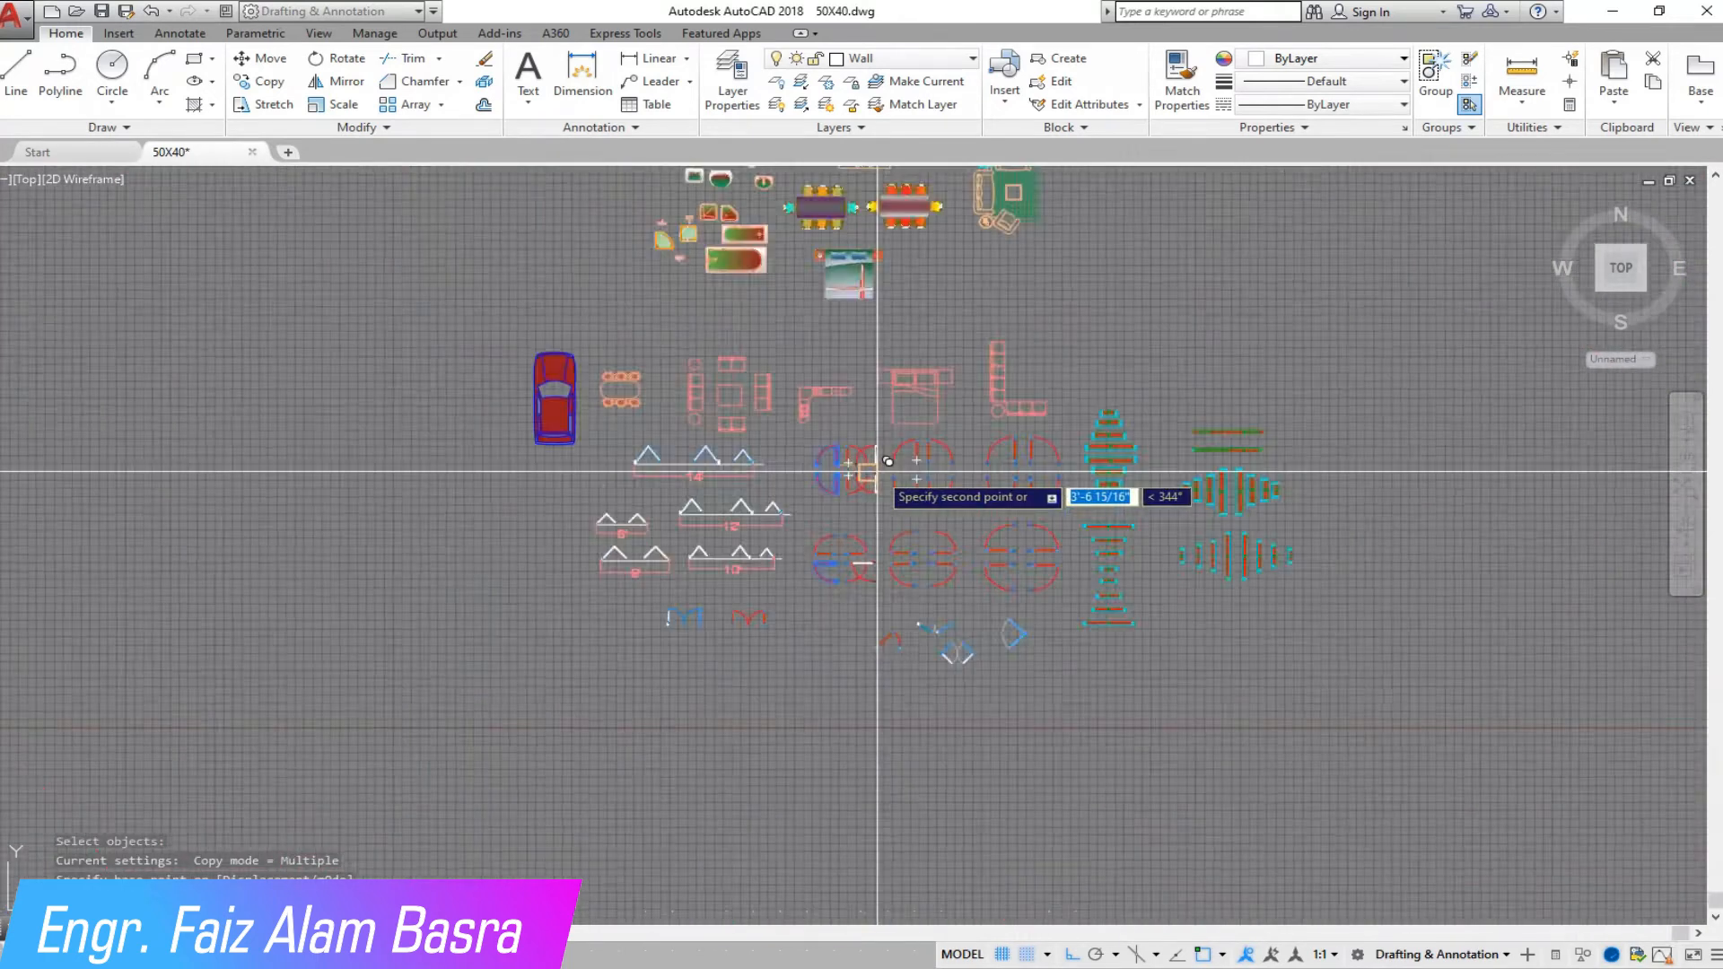
pyautogui.scroll(10, 385, 377)
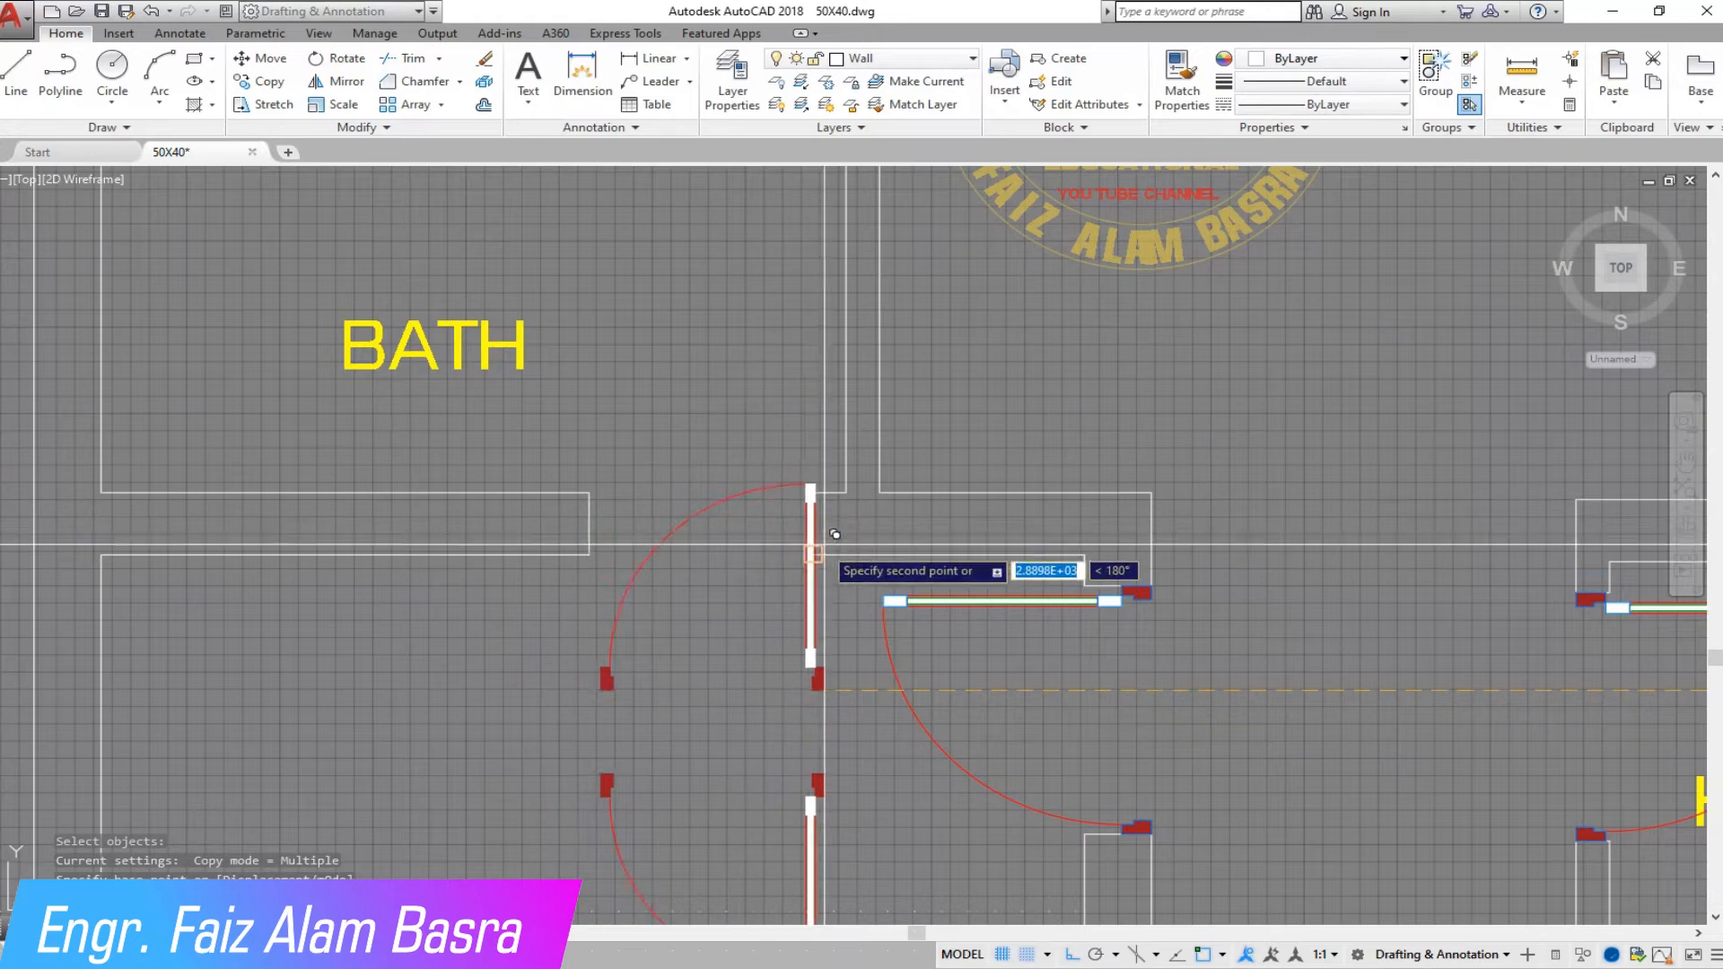
pyautogui.press('Escape')
# Step: Delete the surplus upright door below the lower bath's opening
pyautogui.scroll(-2, 686, 461)
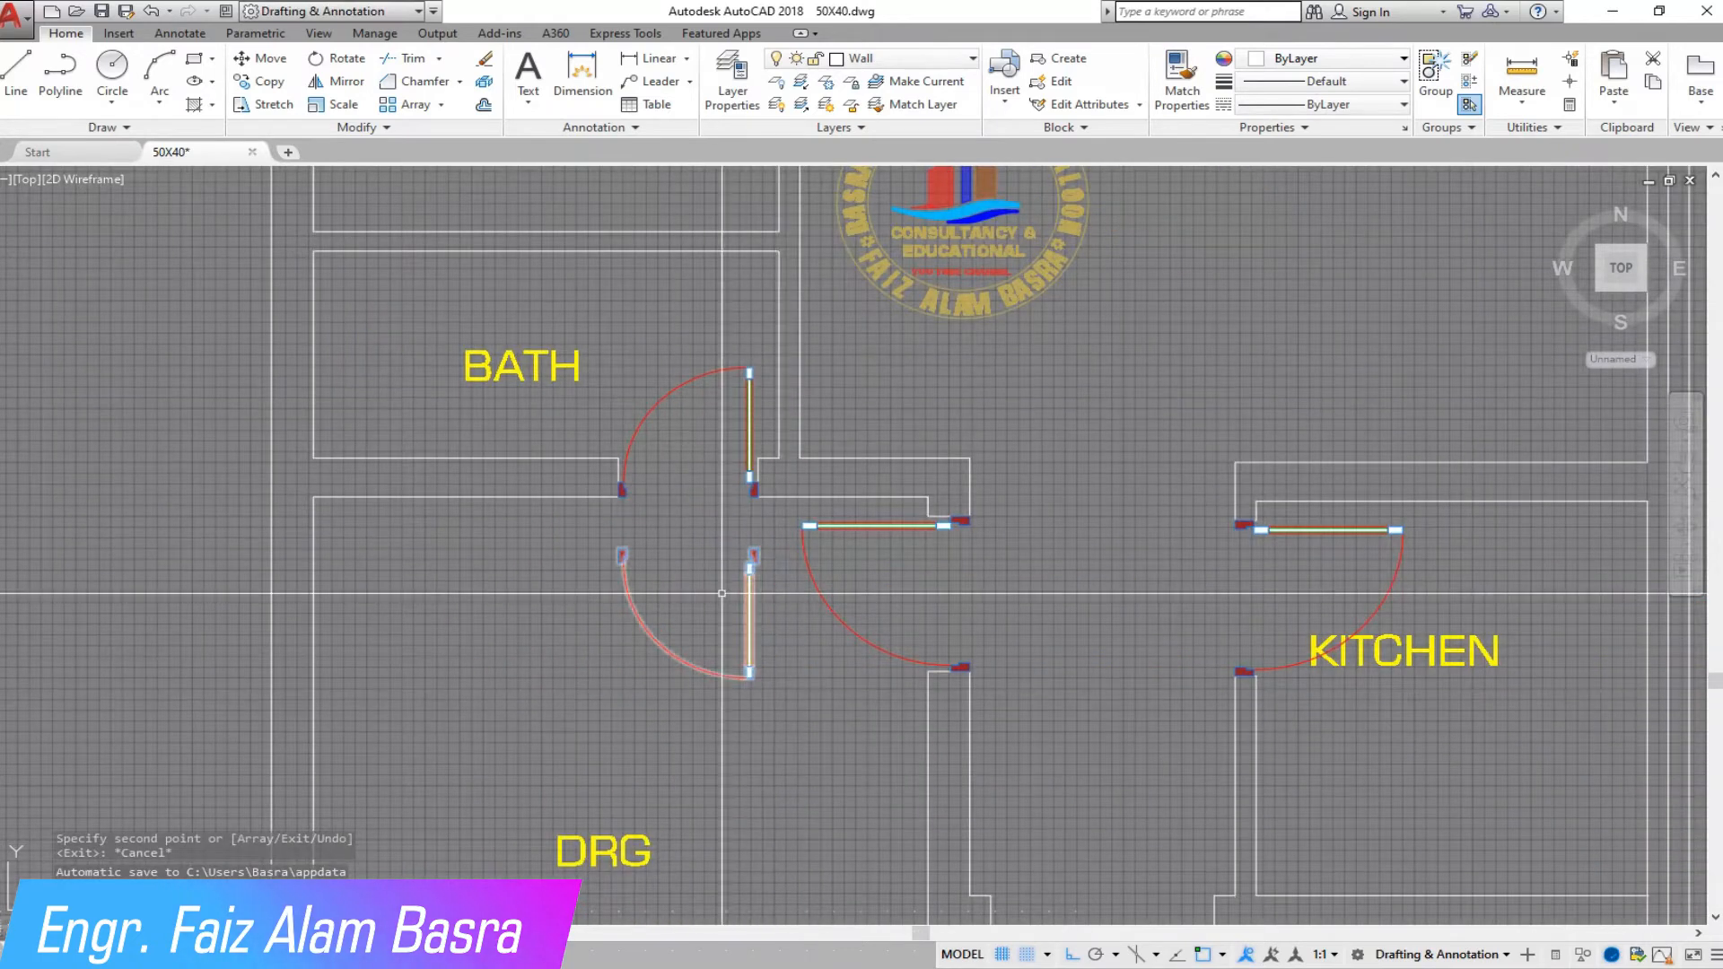
pyautogui.scroll(-4, 759, 682)
pyautogui.scroll(6, 749, 599)
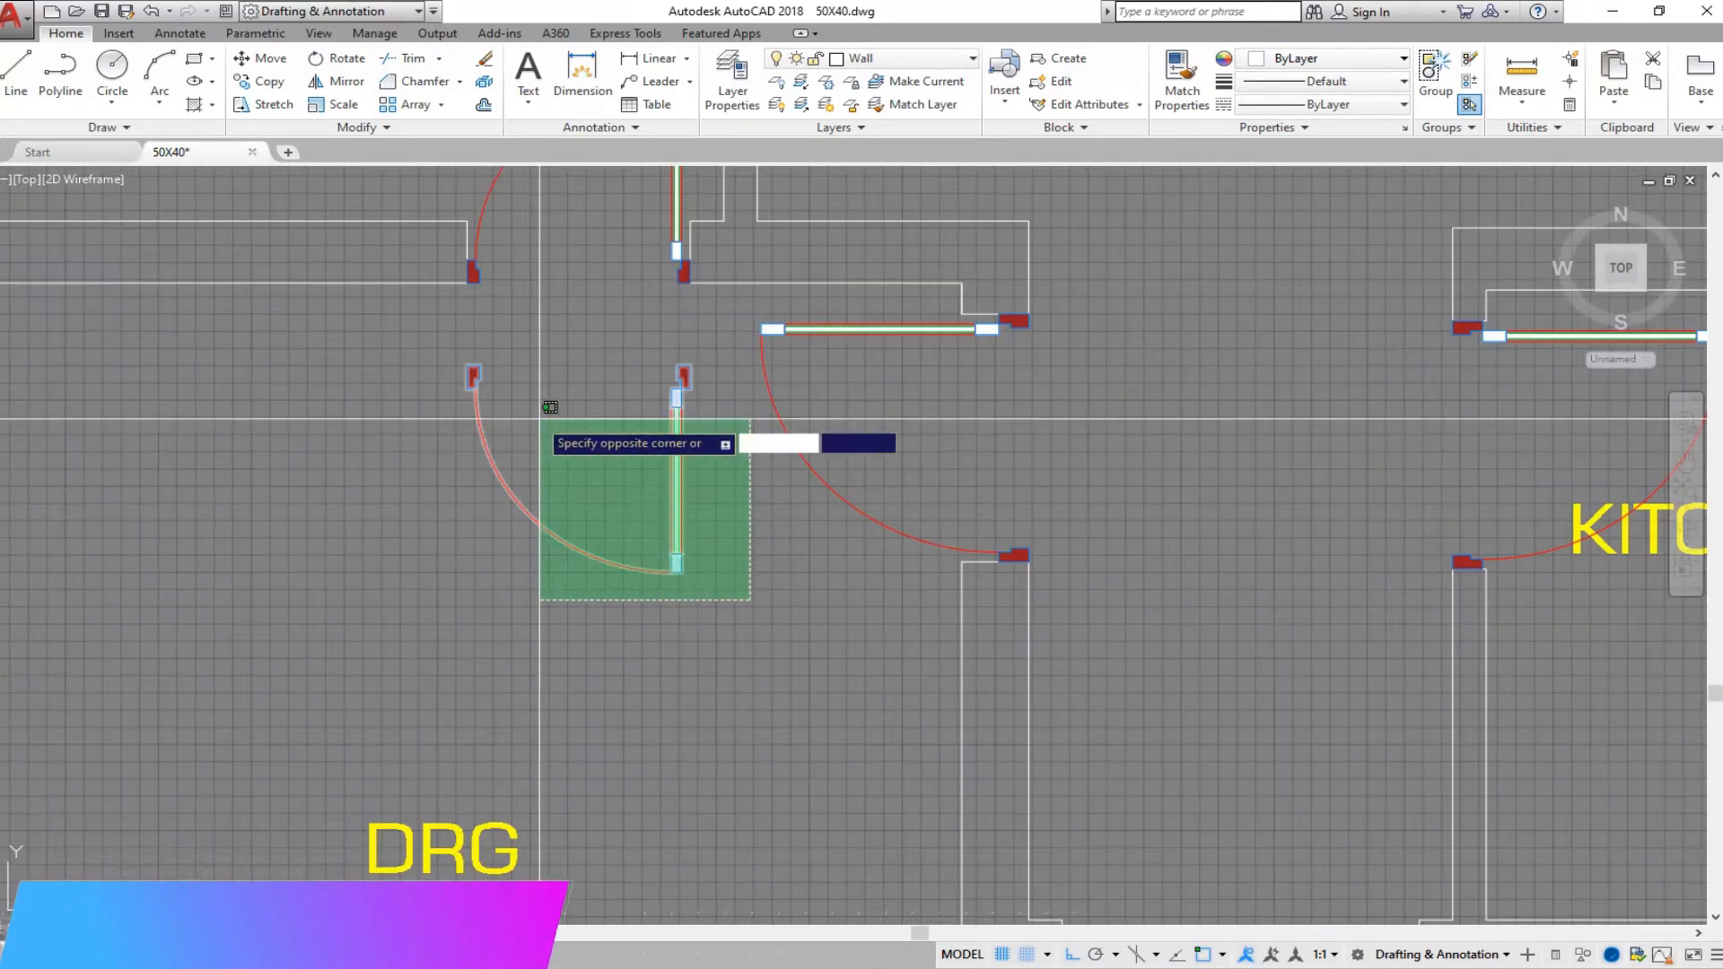
pyautogui.press('Delete')
# Step: Move the copied horizontal door from the DRG's lower wall into the upper bath's opening, aligning its frame with the wall corner
pyautogui.click(489, 275)
pyautogui.click(271, 63)
pyautogui.scroll(-3, 577, 762)
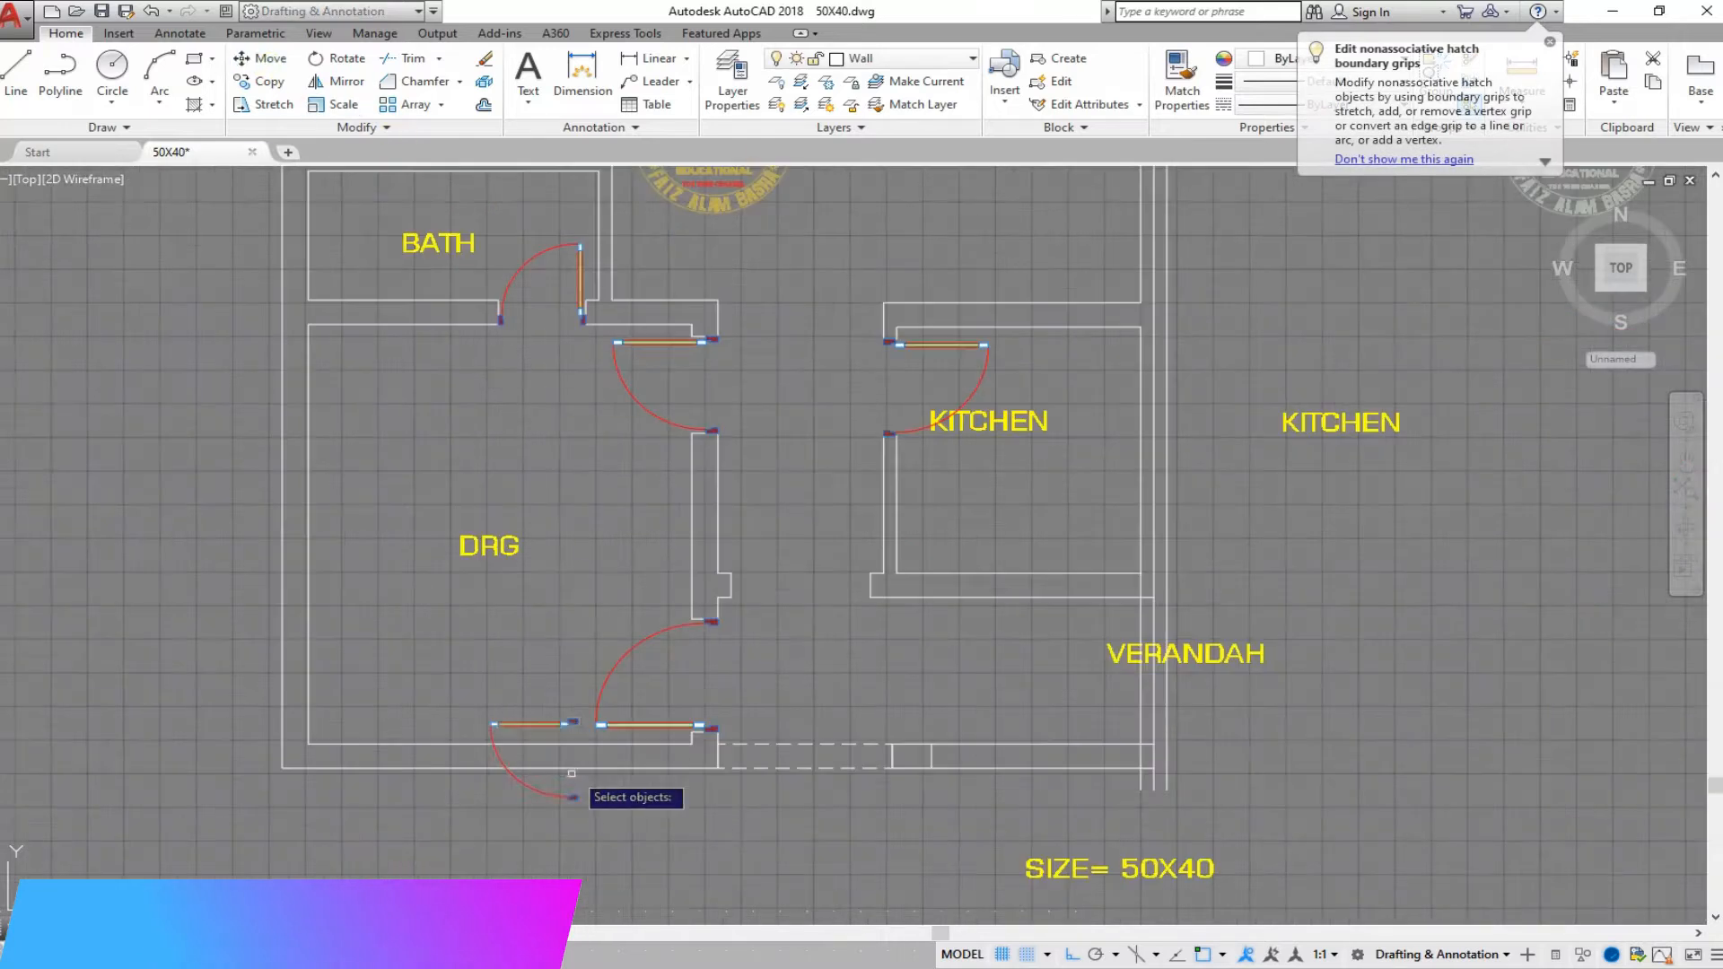
pyautogui.scroll(5, 288, 527)
pyautogui.click(288, 527)
pyautogui.click(673, 854)
pyautogui.press('Return')
pyautogui.click(616, 596)
pyautogui.scroll(-4, 692, 493)
pyautogui.scroll(5, 682, 422)
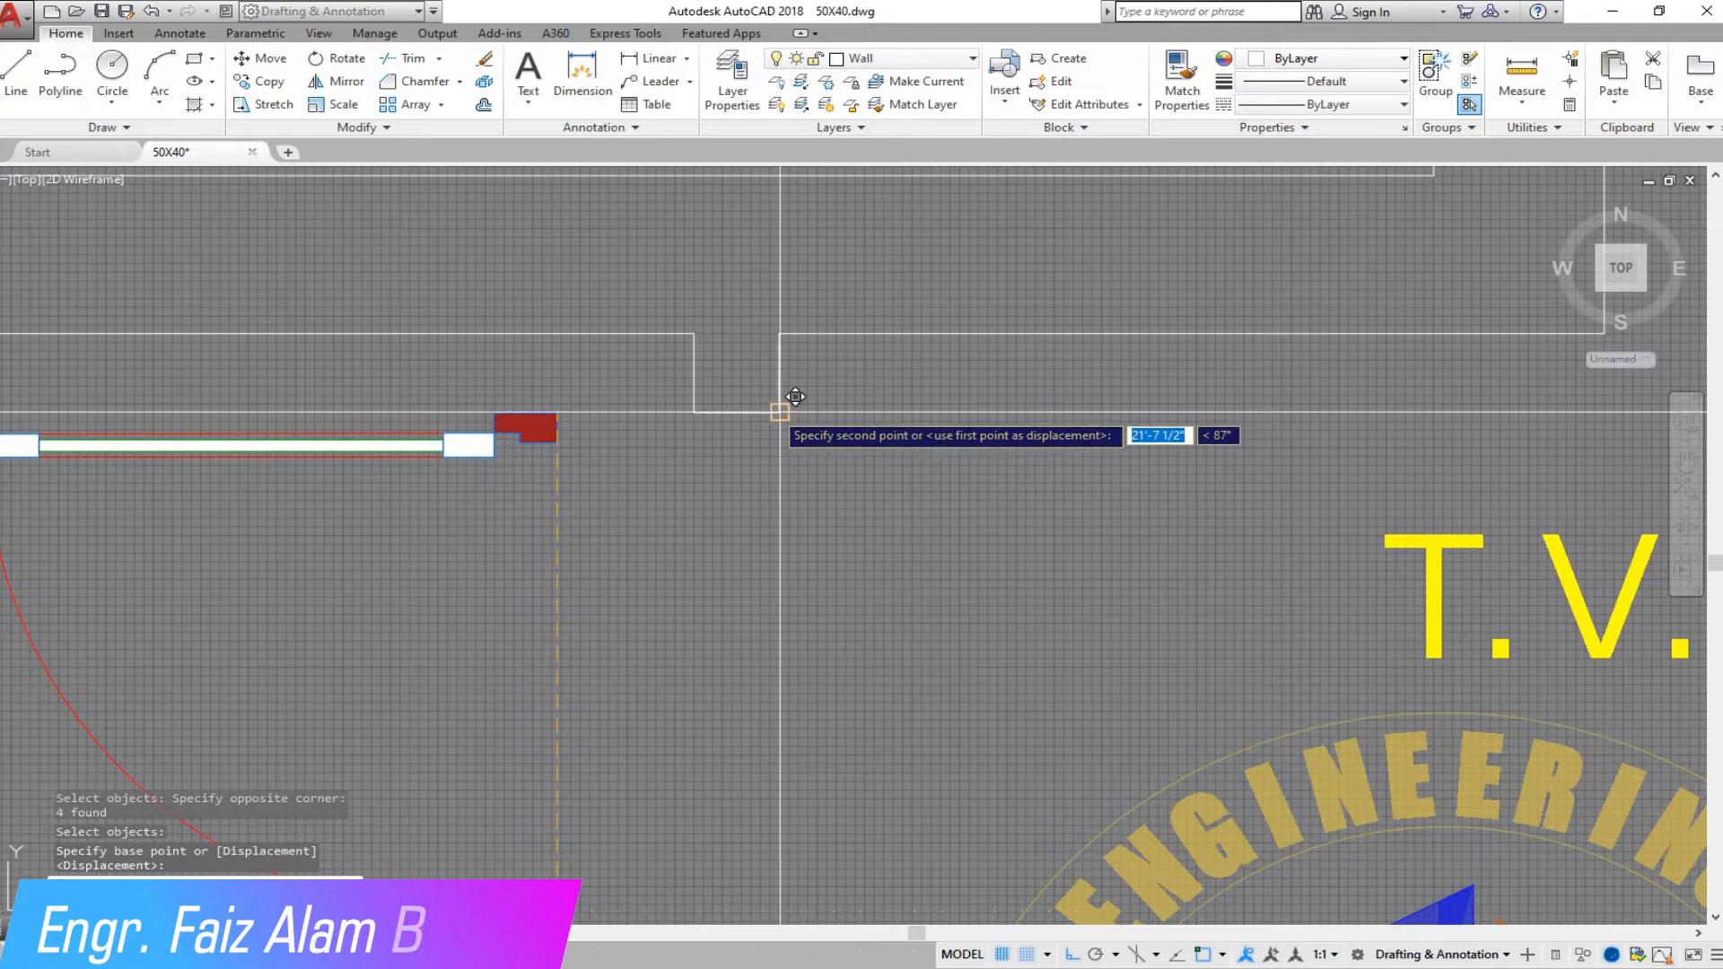
pyautogui.scroll(-3, 780, 401)
pyautogui.scroll(-2, 635, 395)
pyautogui.scroll(2, 676, 359)
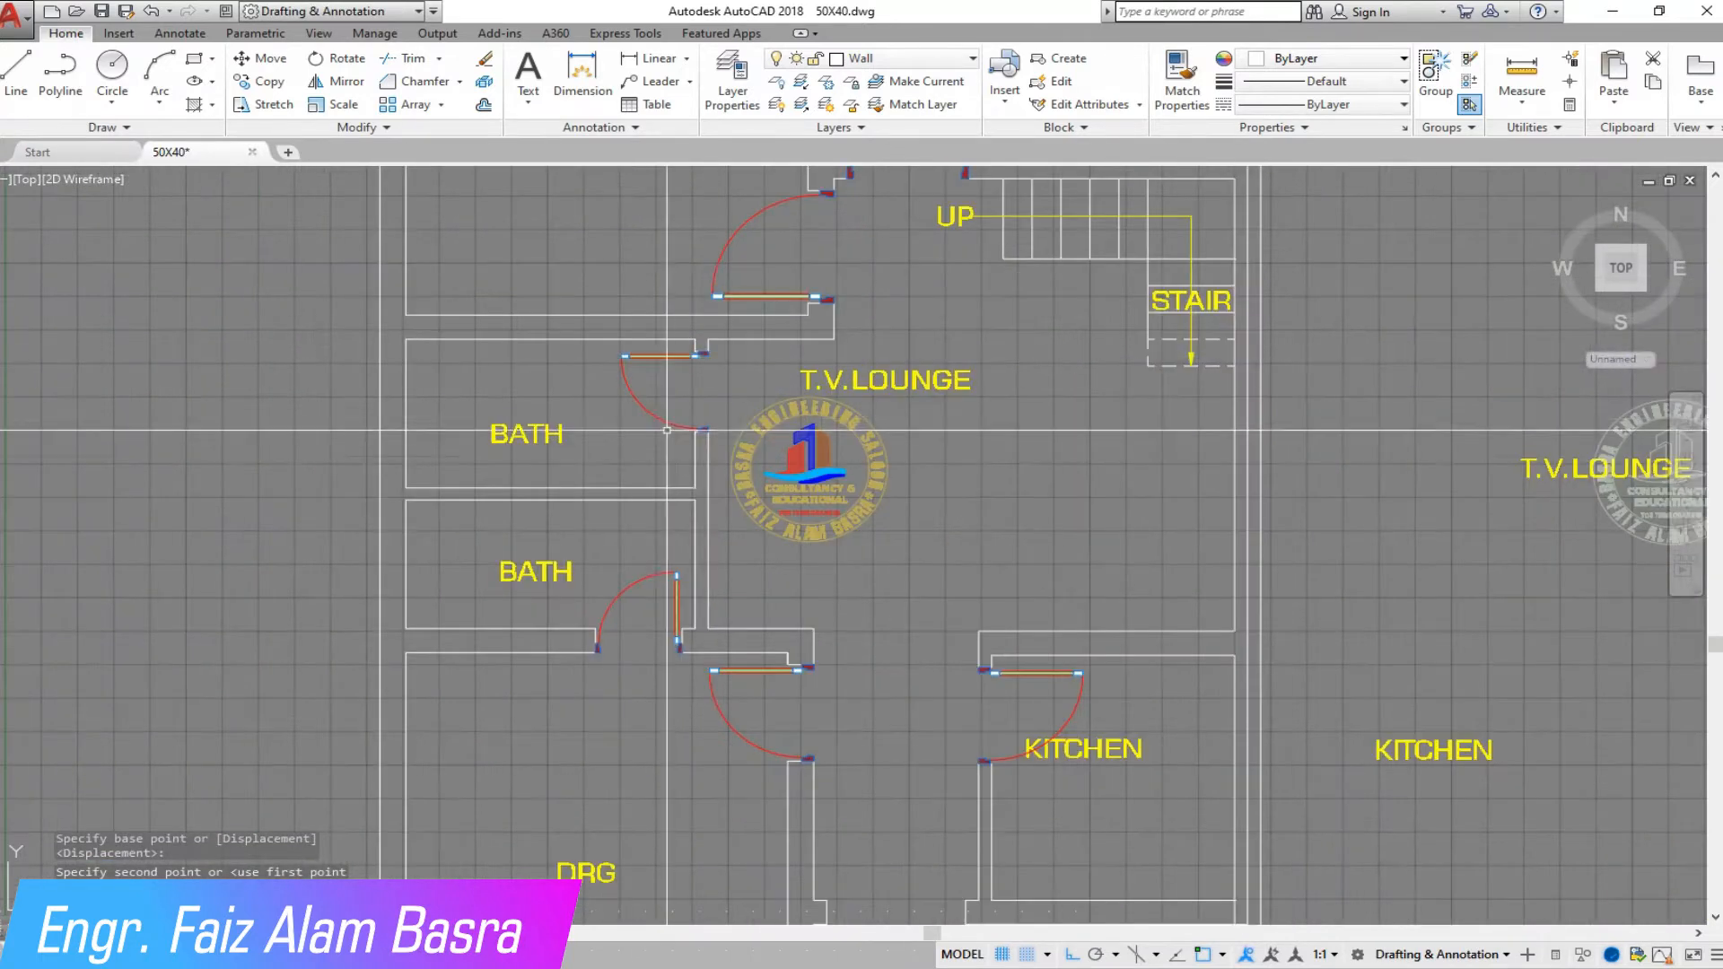
pyautogui.scroll(2, 735, 553)
pyautogui.scroll(-2, 466, 395)
pyautogui.scroll(3, 578, 637)
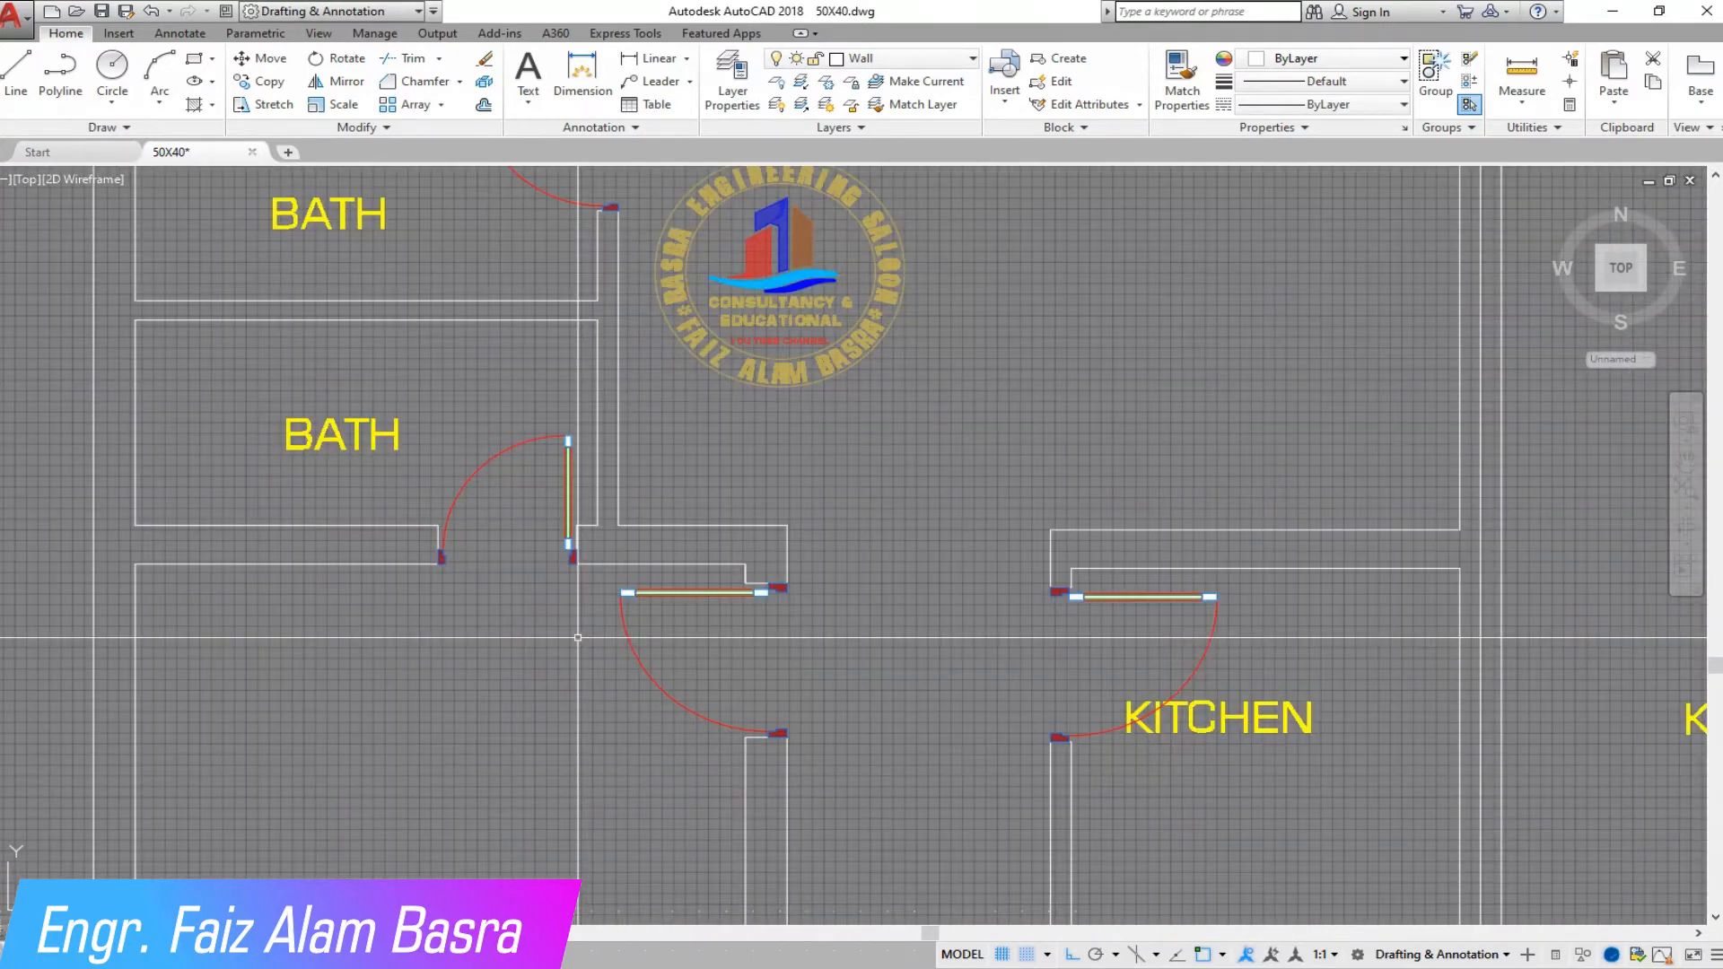
pyautogui.scroll(-3, 579, 622)
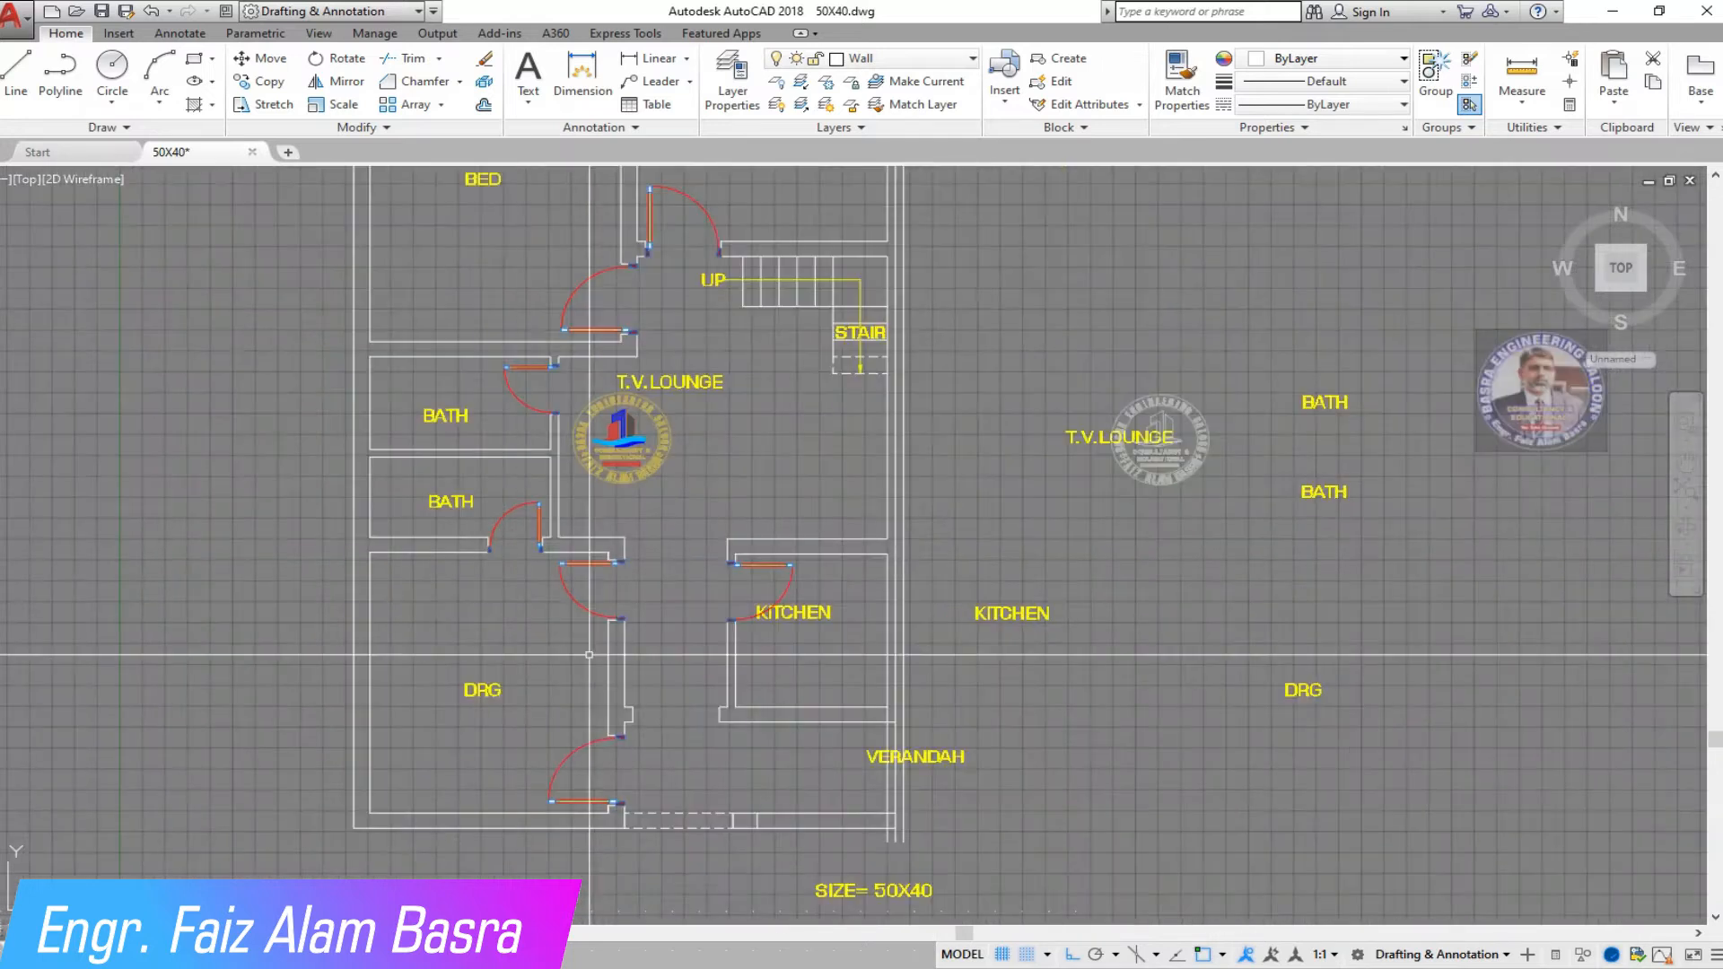
# Step: Try to draw a horizontal guide line from the DRG's upper wall corner across the passage to the kitchen wall corner
pyautogui.scroll(4, 713, 605)
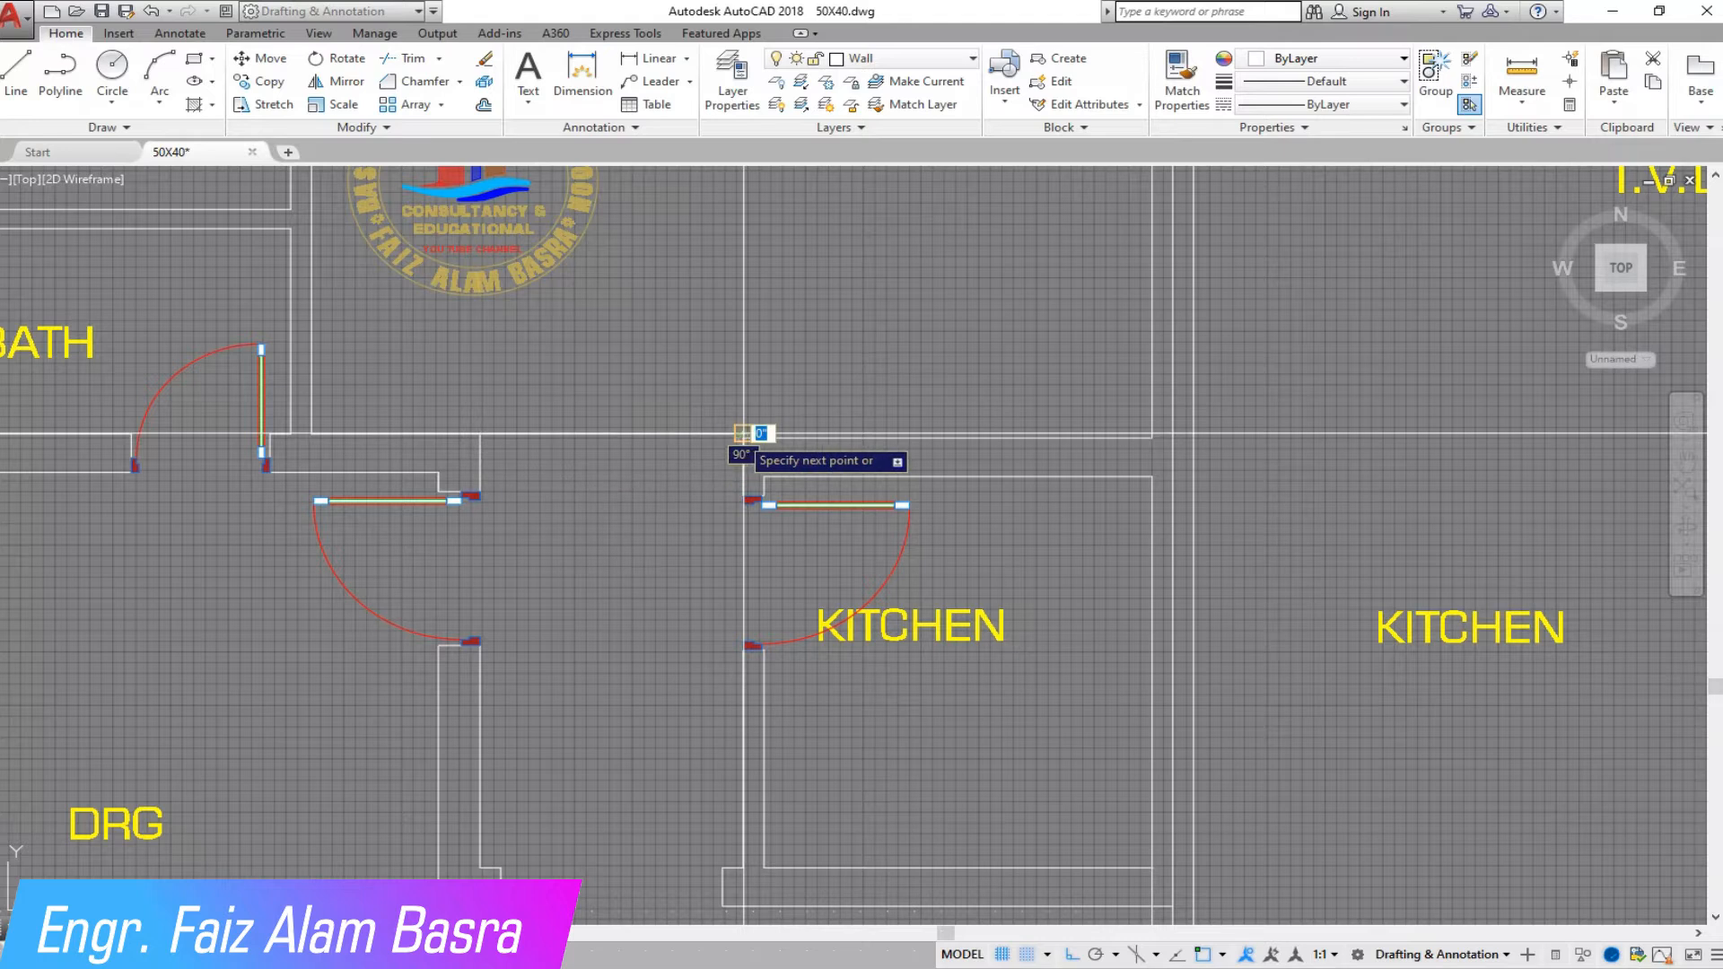
pyautogui.scroll(4, 652, 446)
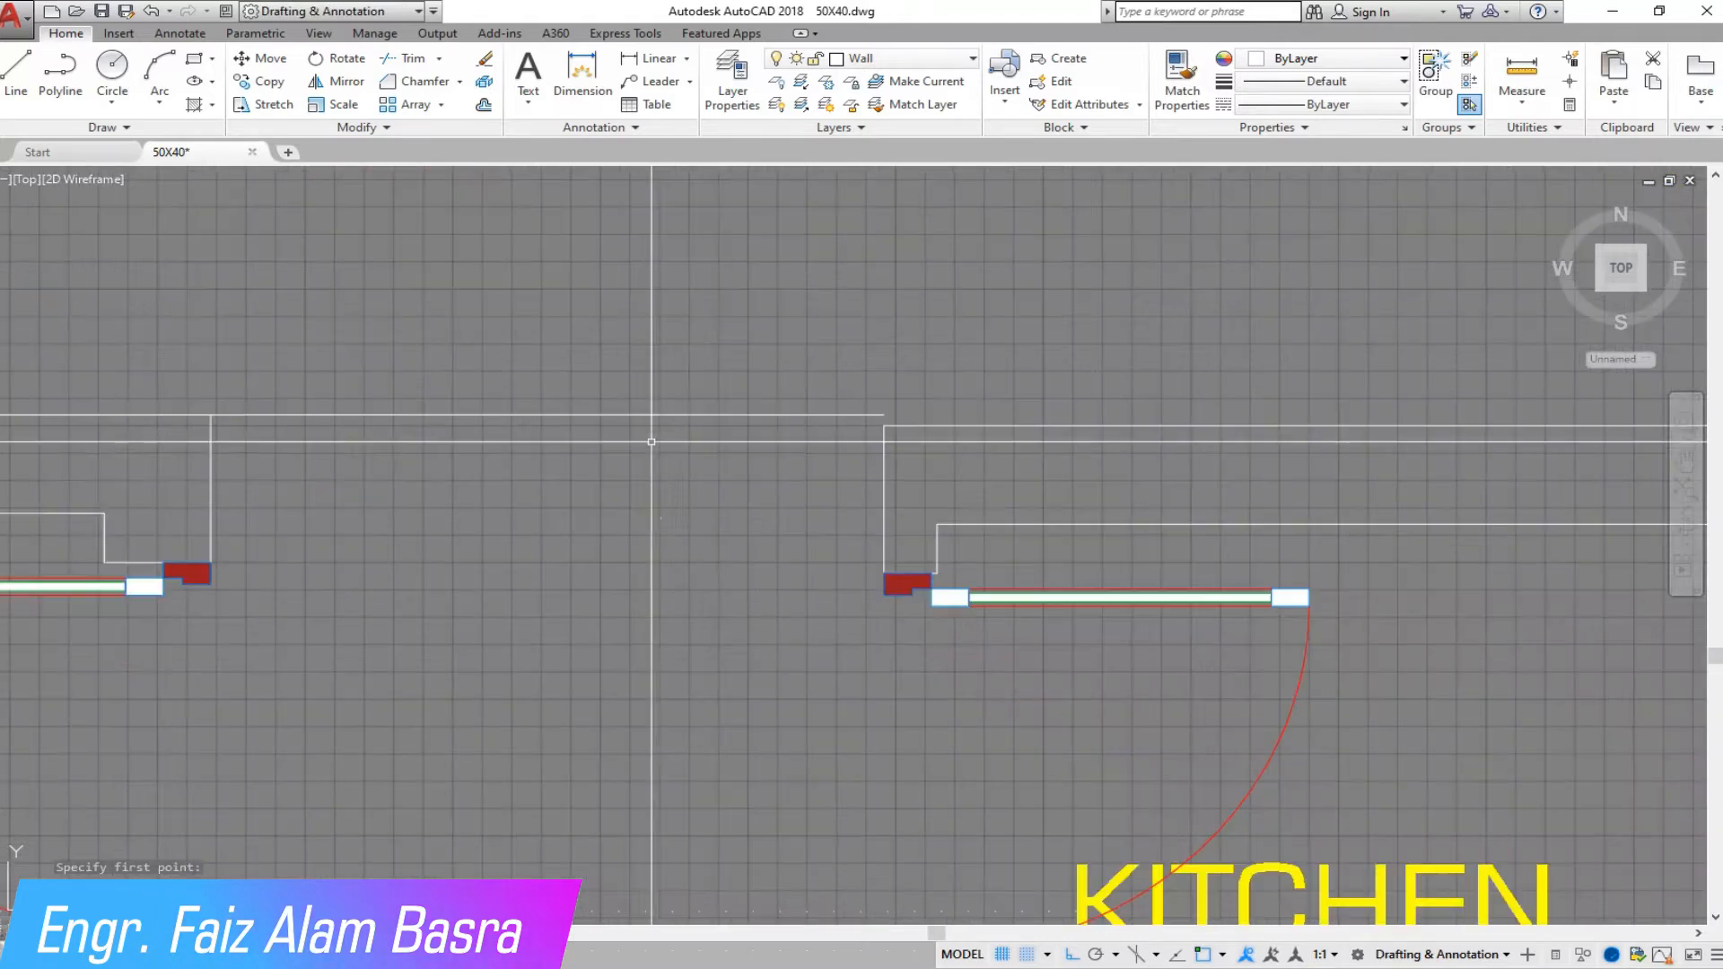
pyautogui.scroll(-6, 554, 413)
pyautogui.scroll(4, 590, 411)
pyautogui.click(602, 421)
pyautogui.press('Delete')
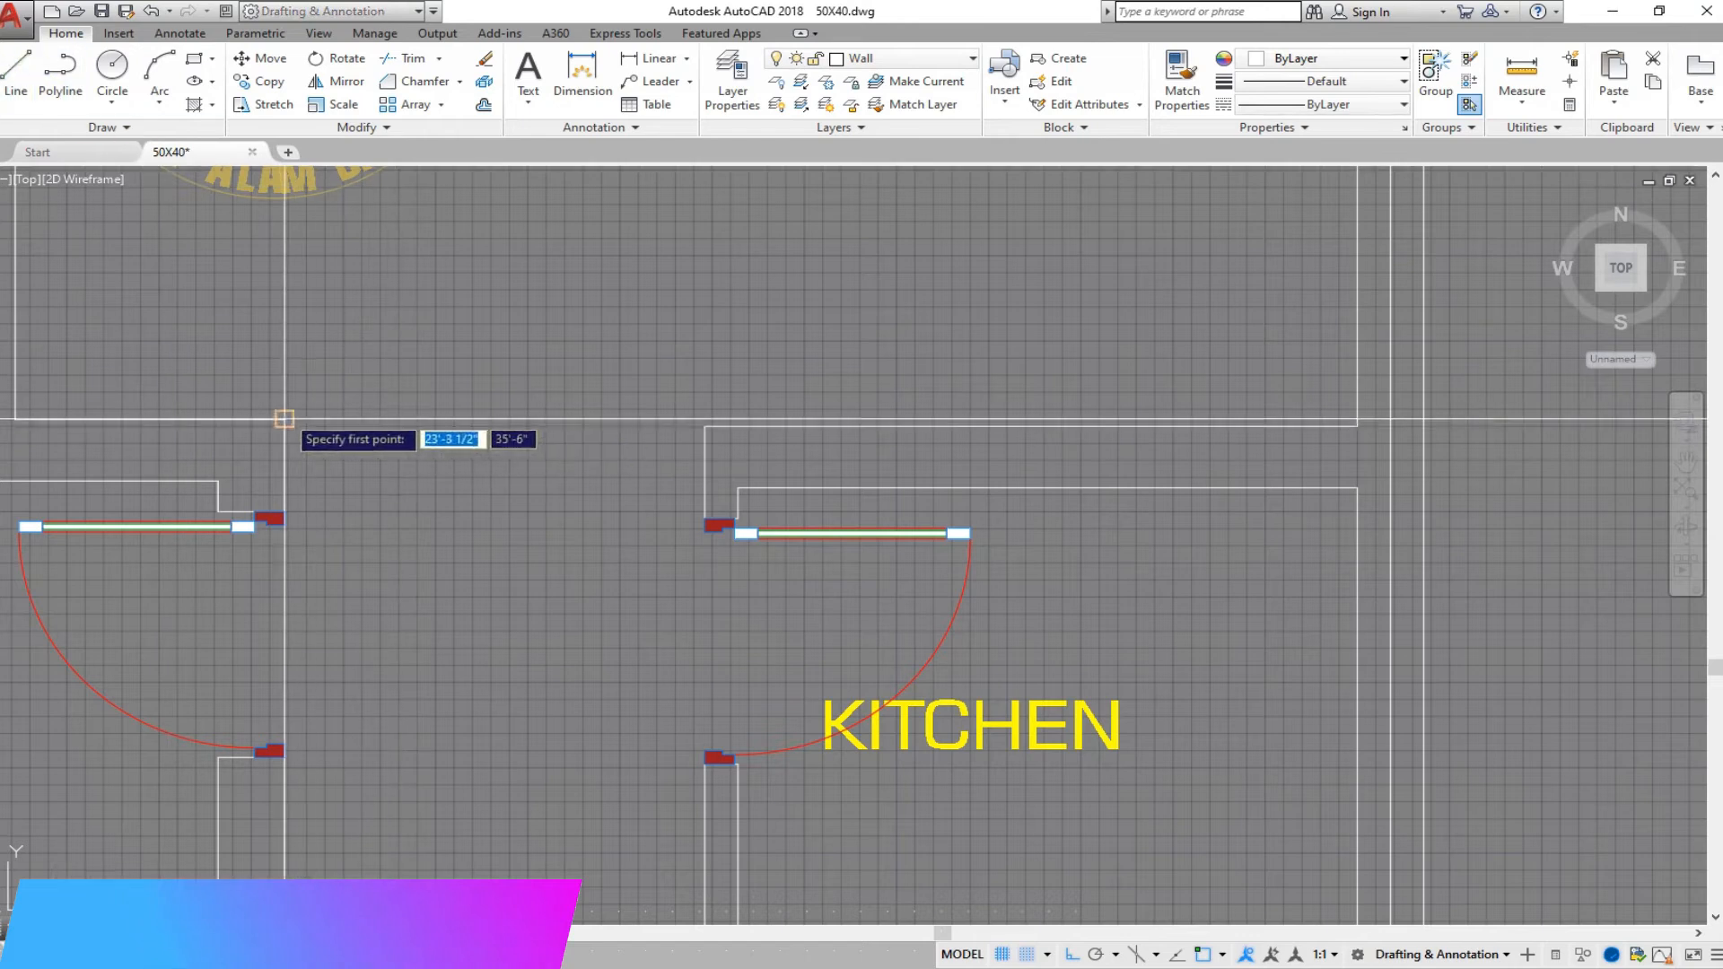
# Step: Draw a horizontal guide line from the DRG's upper wall corner across the passage, ending beyond the kitchen's outer wall
pyautogui.click(1490, 417)
pyautogui.press('Escape')
pyautogui.scroll(2, 1302, 450)
pyautogui.scroll(-2, 746, 282)
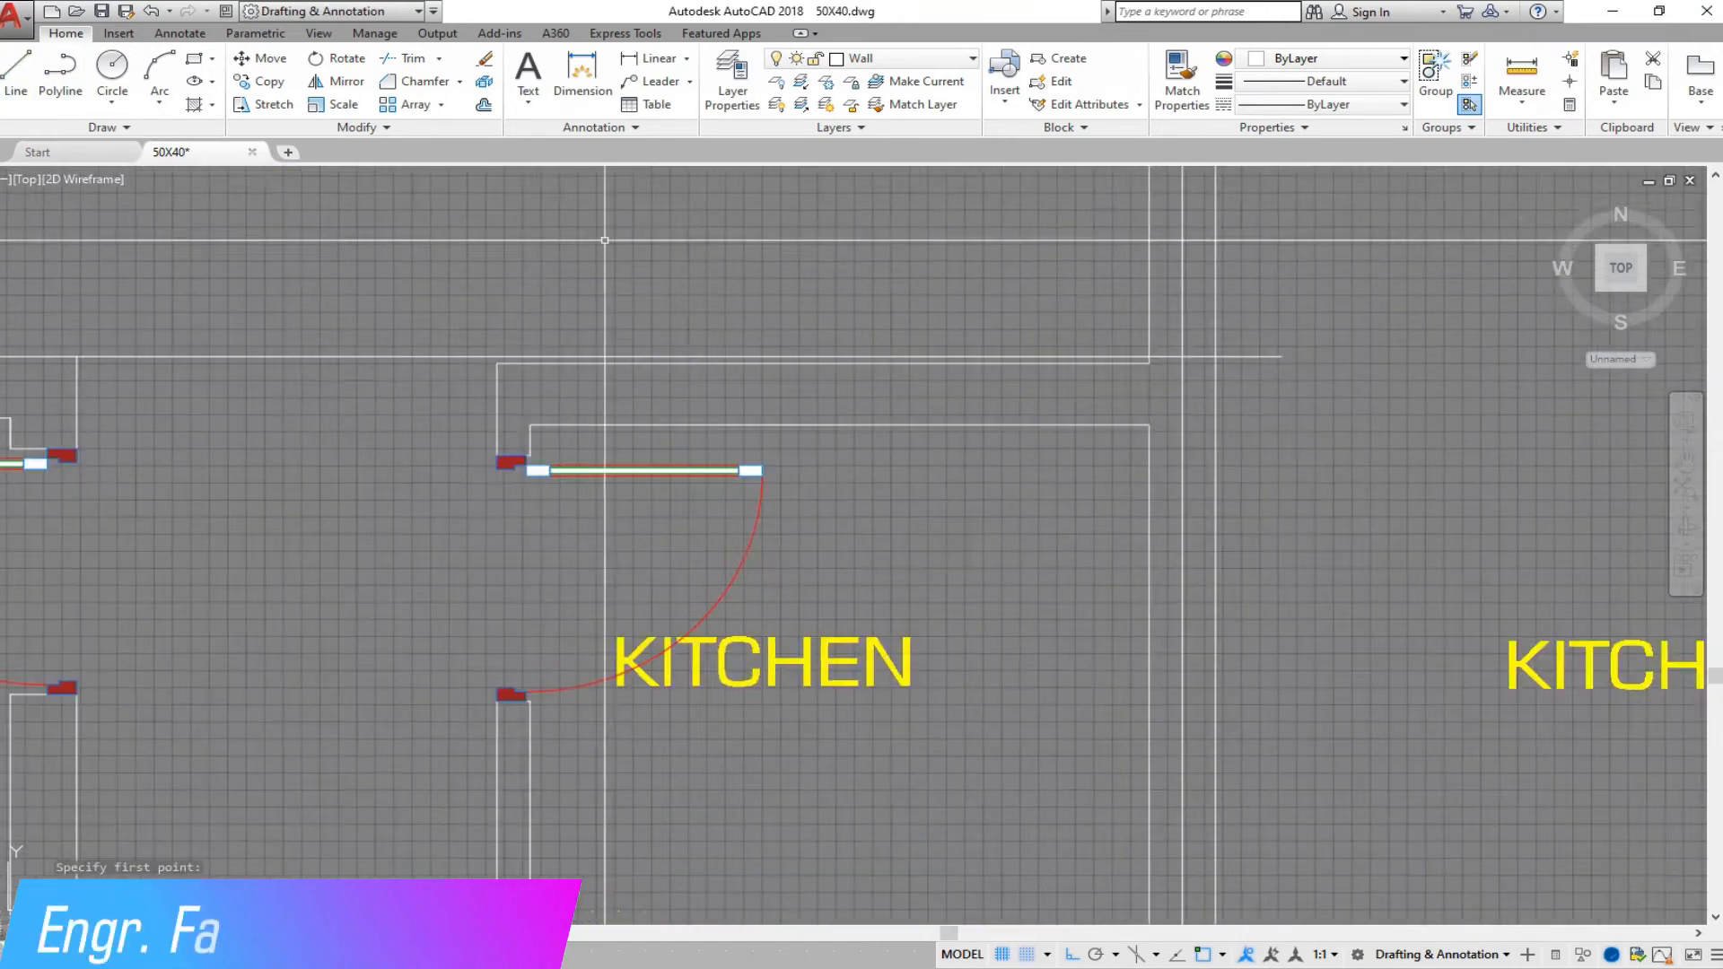
# Step: Stretch the kitchen's upper wall and door up so the wall's outer corner meets the horizontal guide line
pyautogui.click(1290, 812)
pyautogui.scroll(5, 476, 362)
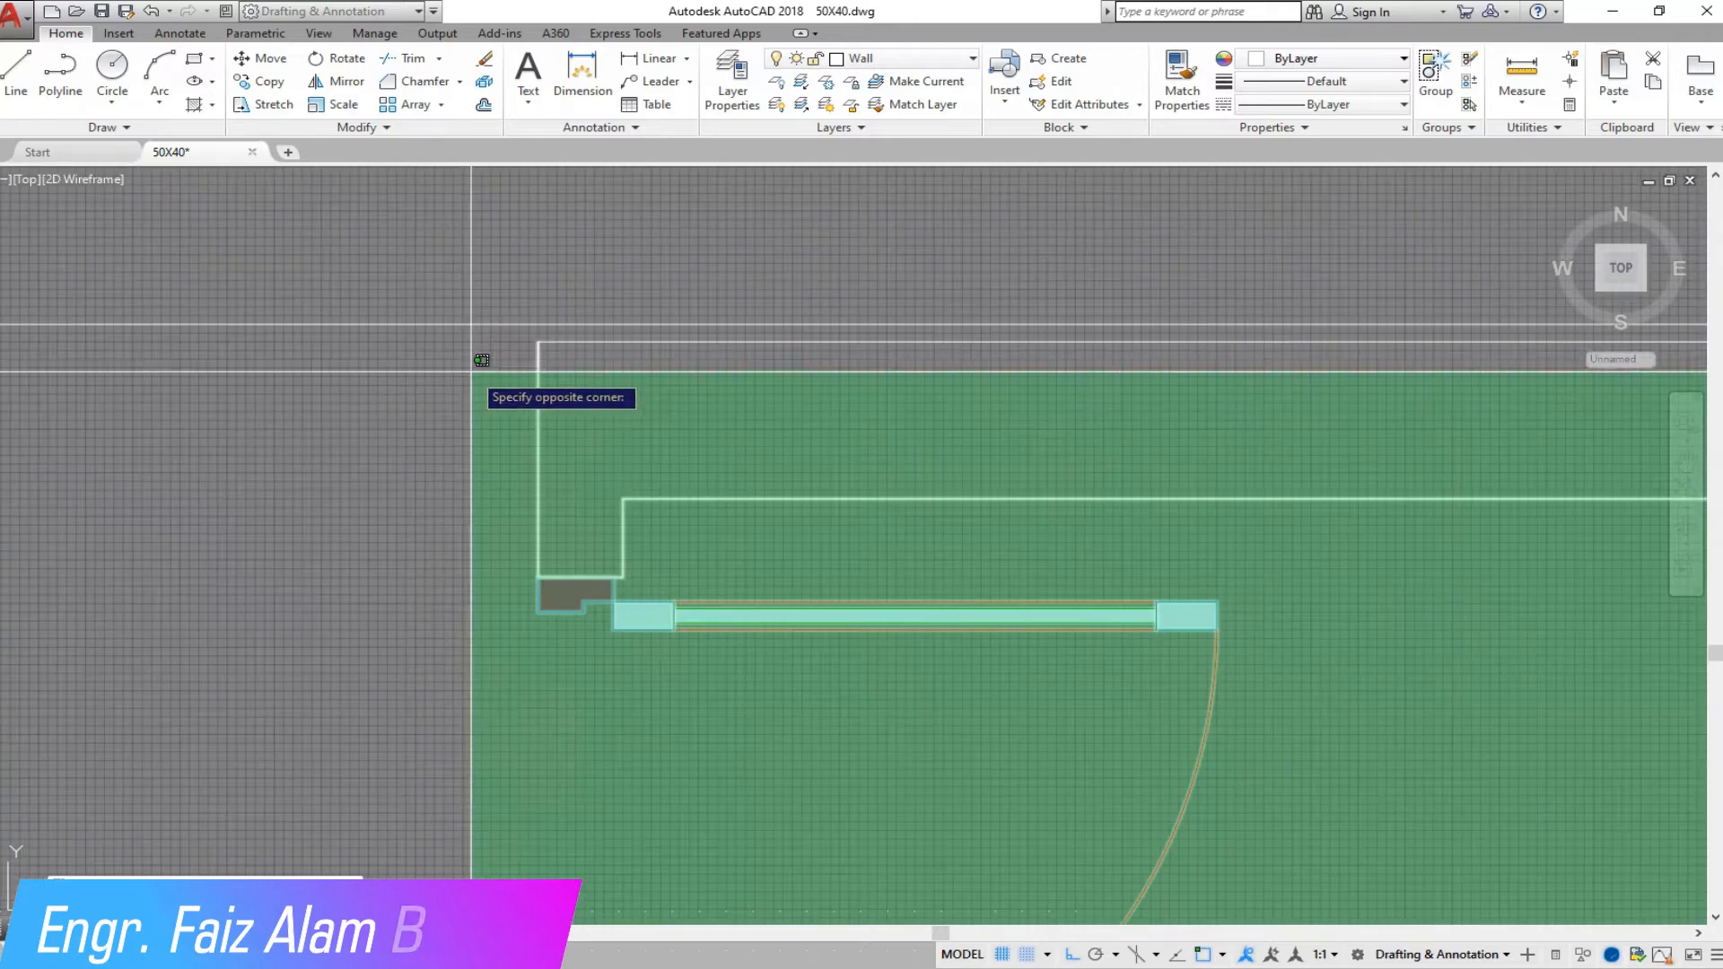
pyautogui.click(516, 327)
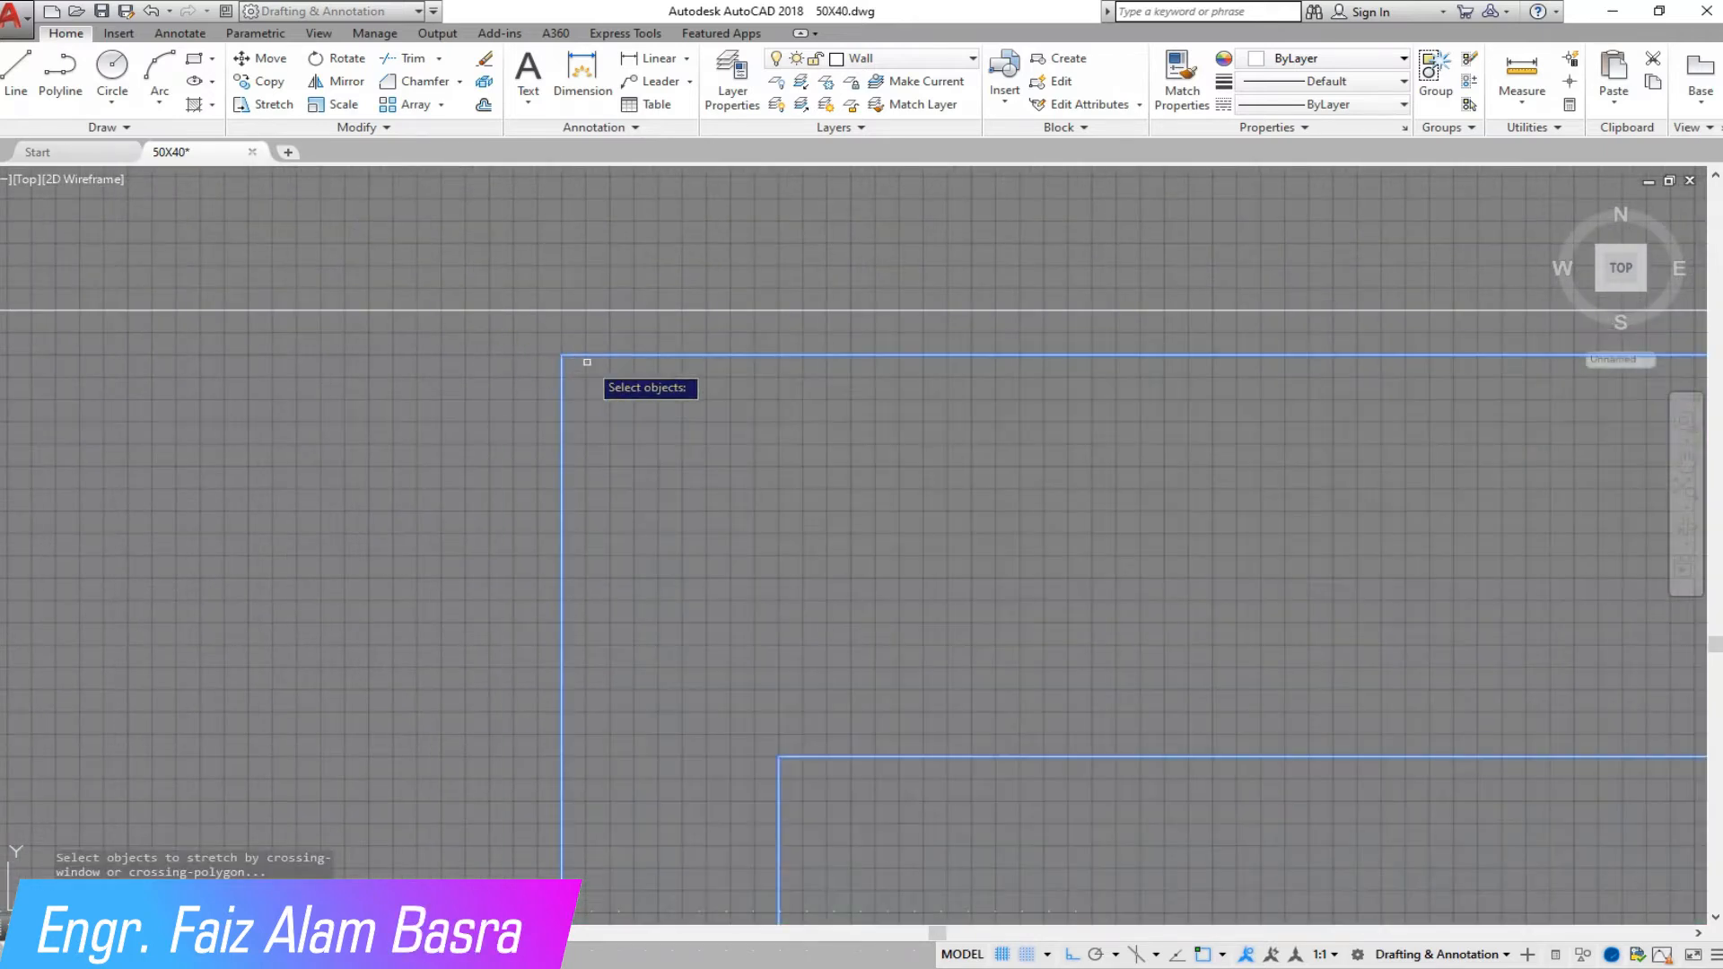
pyautogui.scroll(-3, 543, 300)
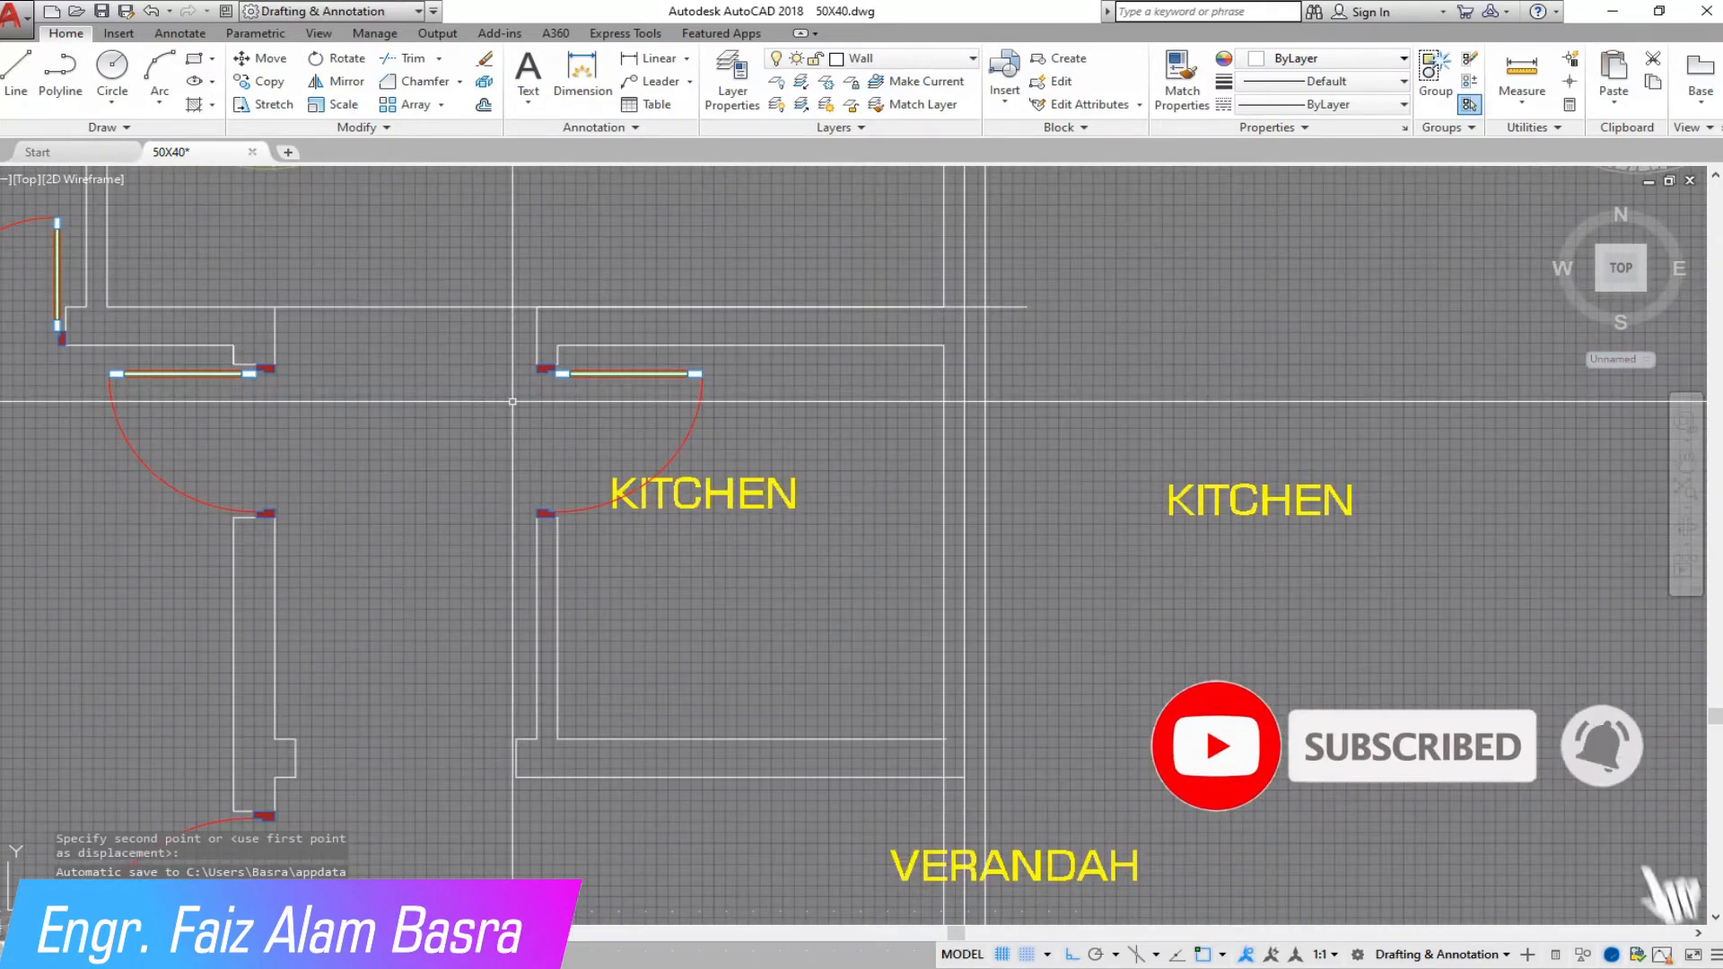
# Step: Measure the kitchen's inner width along its lower wall with a linear dimension, without placing it
pyautogui.scroll(3, 549, 368)
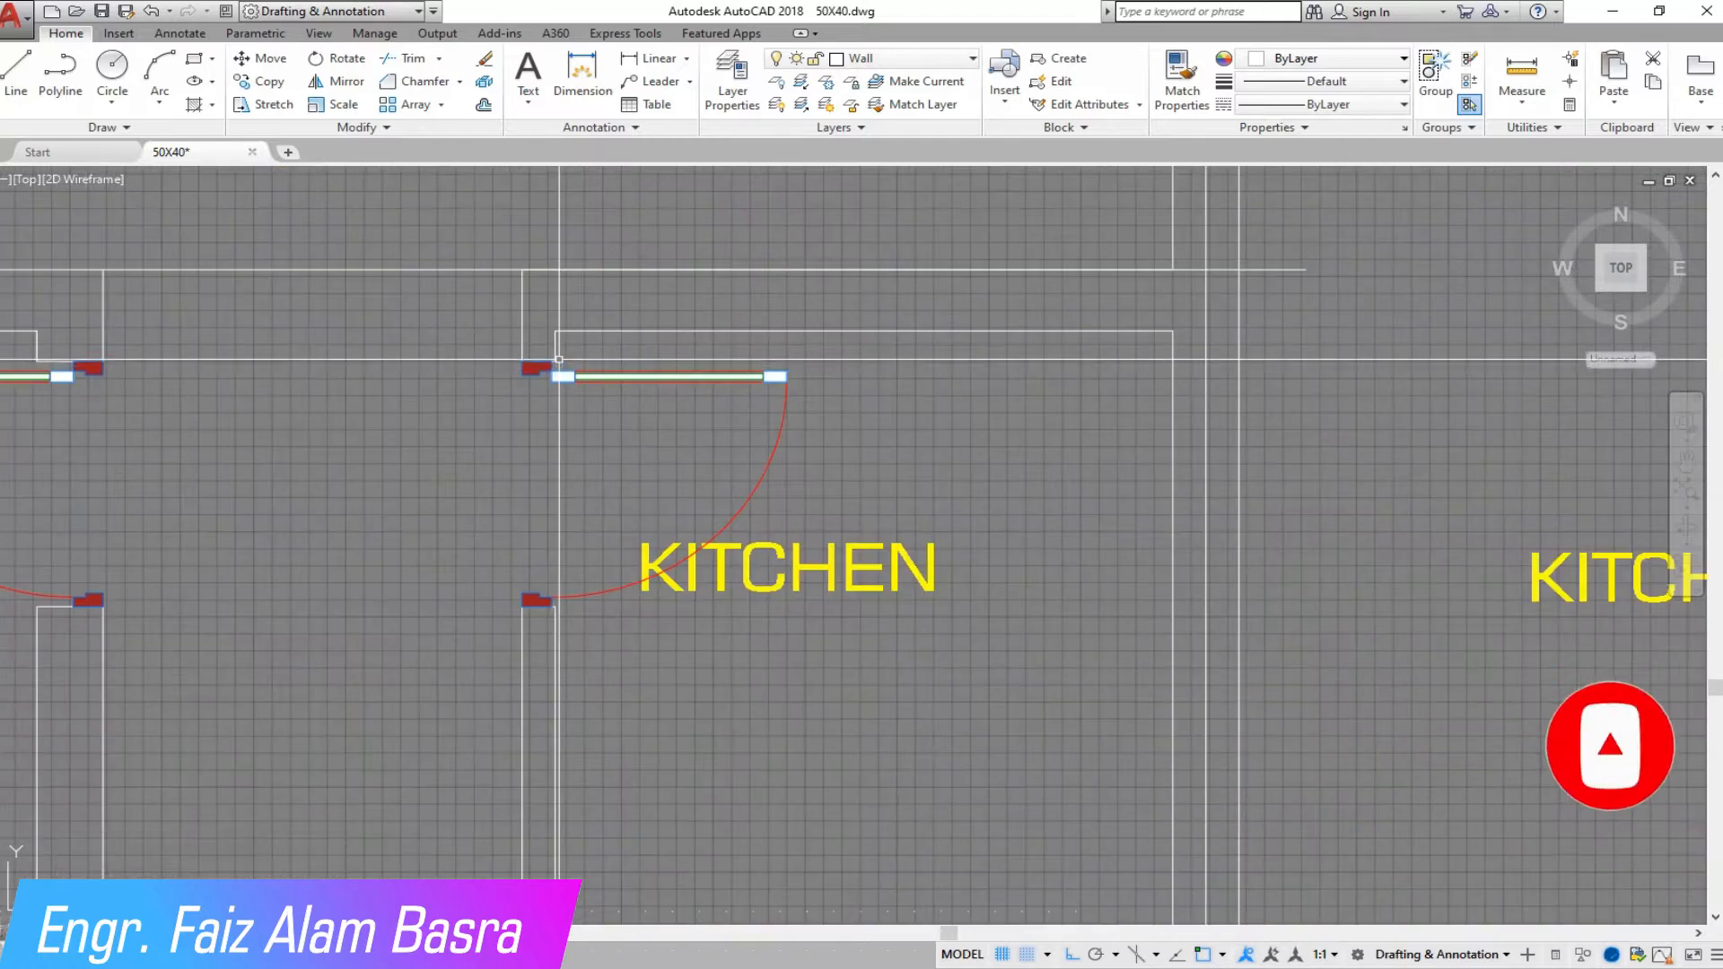
pyautogui.scroll(-3, 550, 368)
pyautogui.scroll(2, 553, 686)
pyautogui.scroll(-3, 539, 601)
pyautogui.click(655, 59)
pyautogui.press('Return')
pyautogui.click(716, 424)
pyautogui.press('Escape')
pyautogui.click(655, 60)
pyautogui.scroll(4, 605, 612)
pyautogui.rightClick(627, 685)
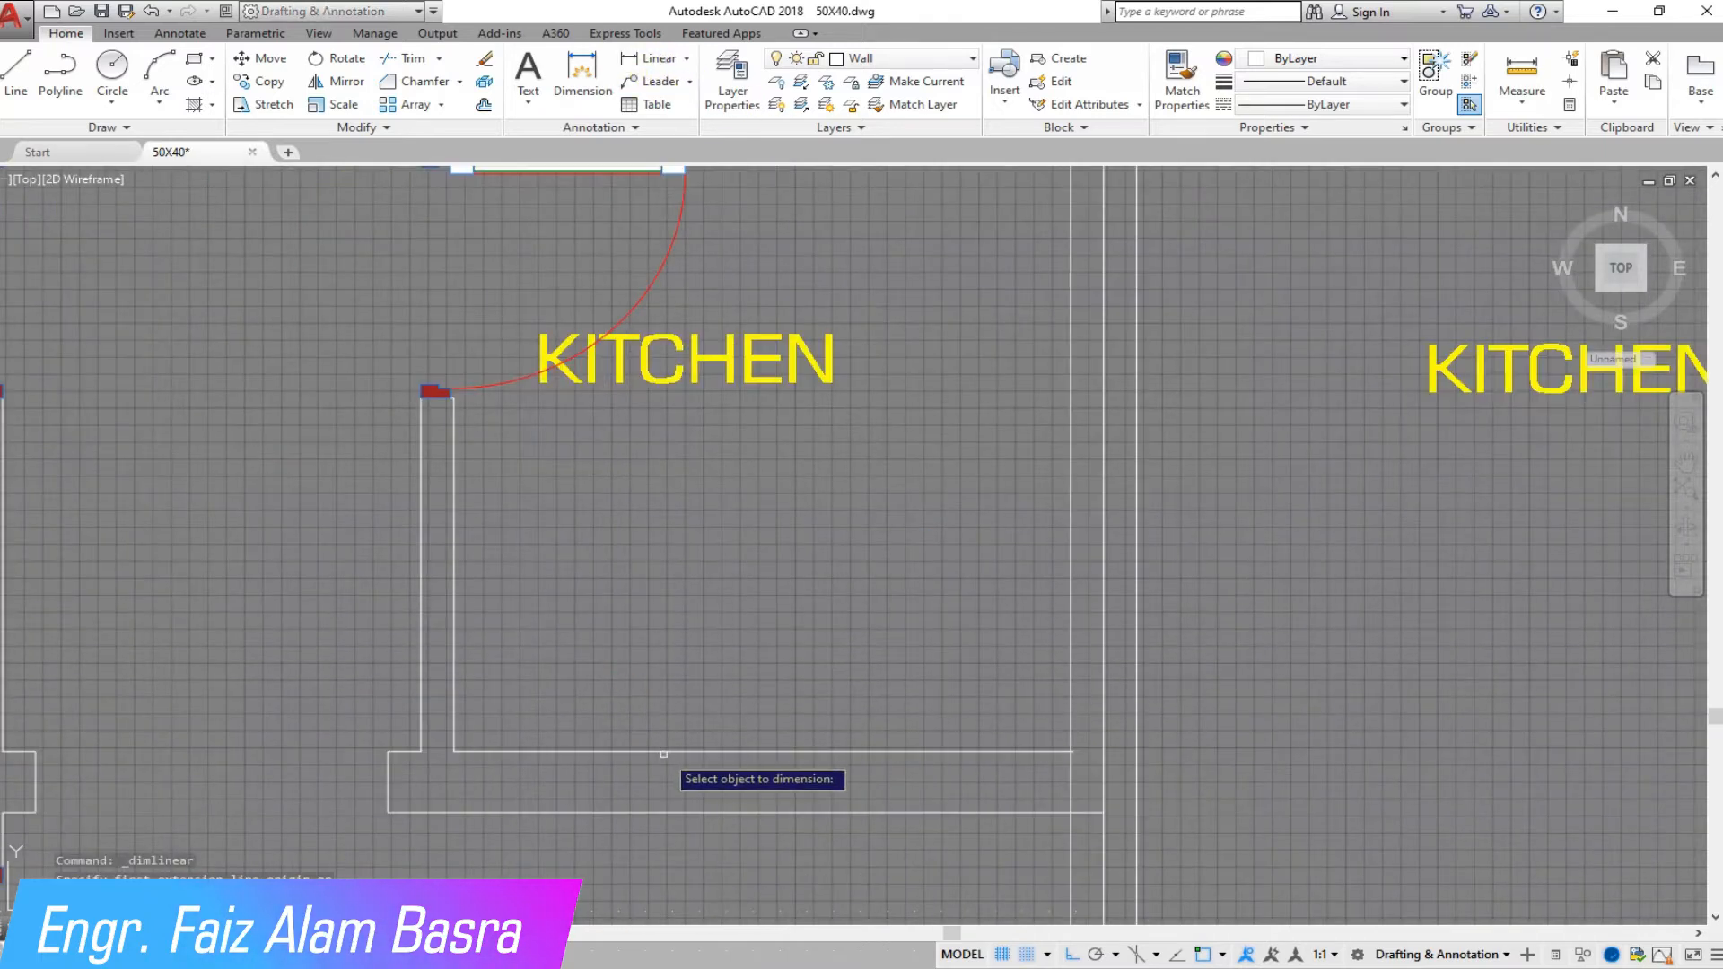
pyautogui.click(667, 750)
pyautogui.scroll(-3, 651, 709)
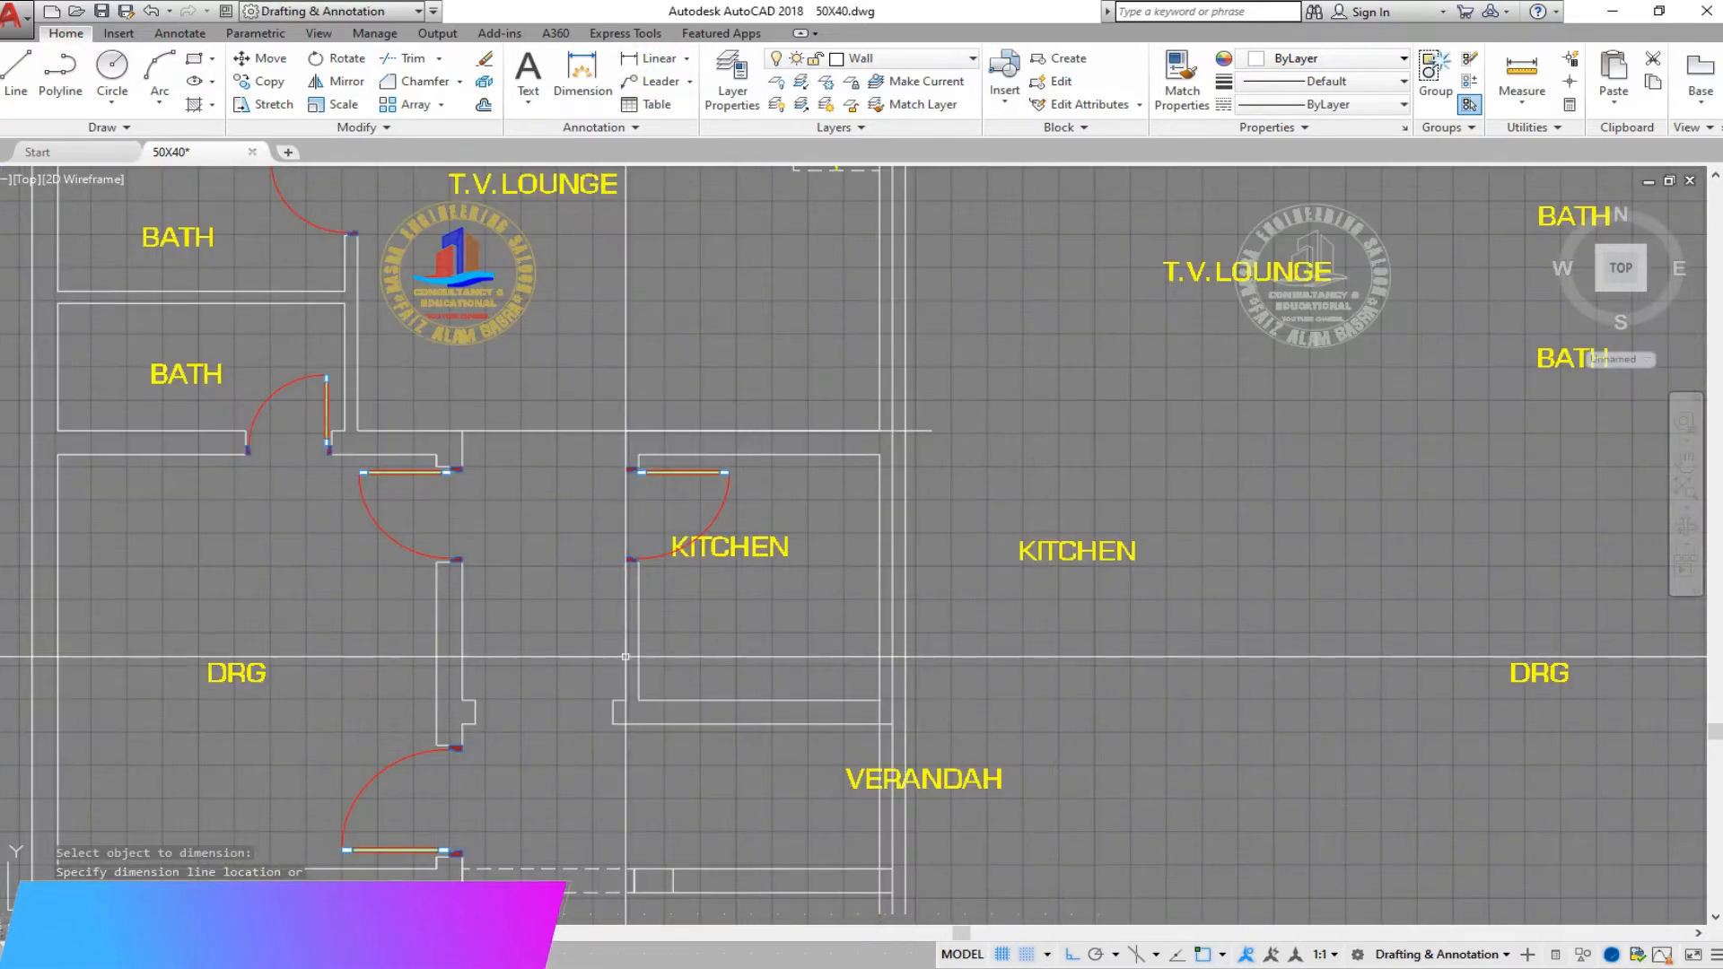
pyautogui.scroll(2, 640, 677)
pyautogui.press('Escape')
# Step: Delete the kitchen's passage-side wall lines above and below the door opening
pyautogui.click(673, 683)
pyautogui.click(583, 645)
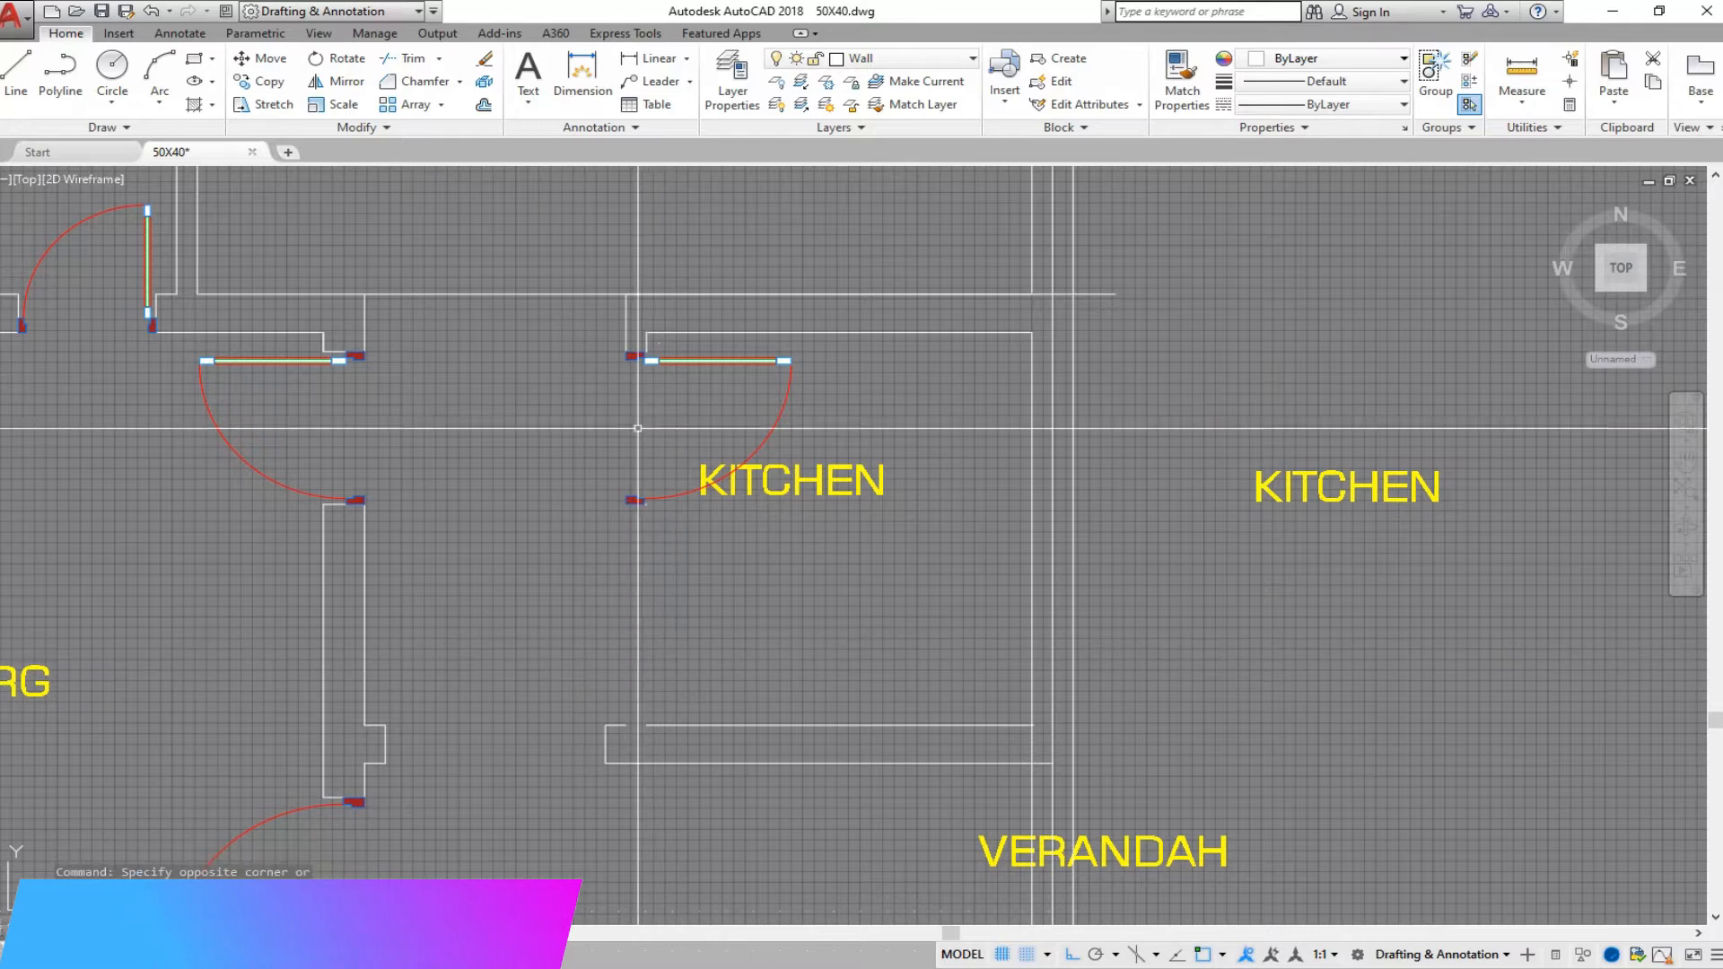
pyautogui.scroll(4, 654, 325)
pyautogui.scroll(-6, 431, 358)
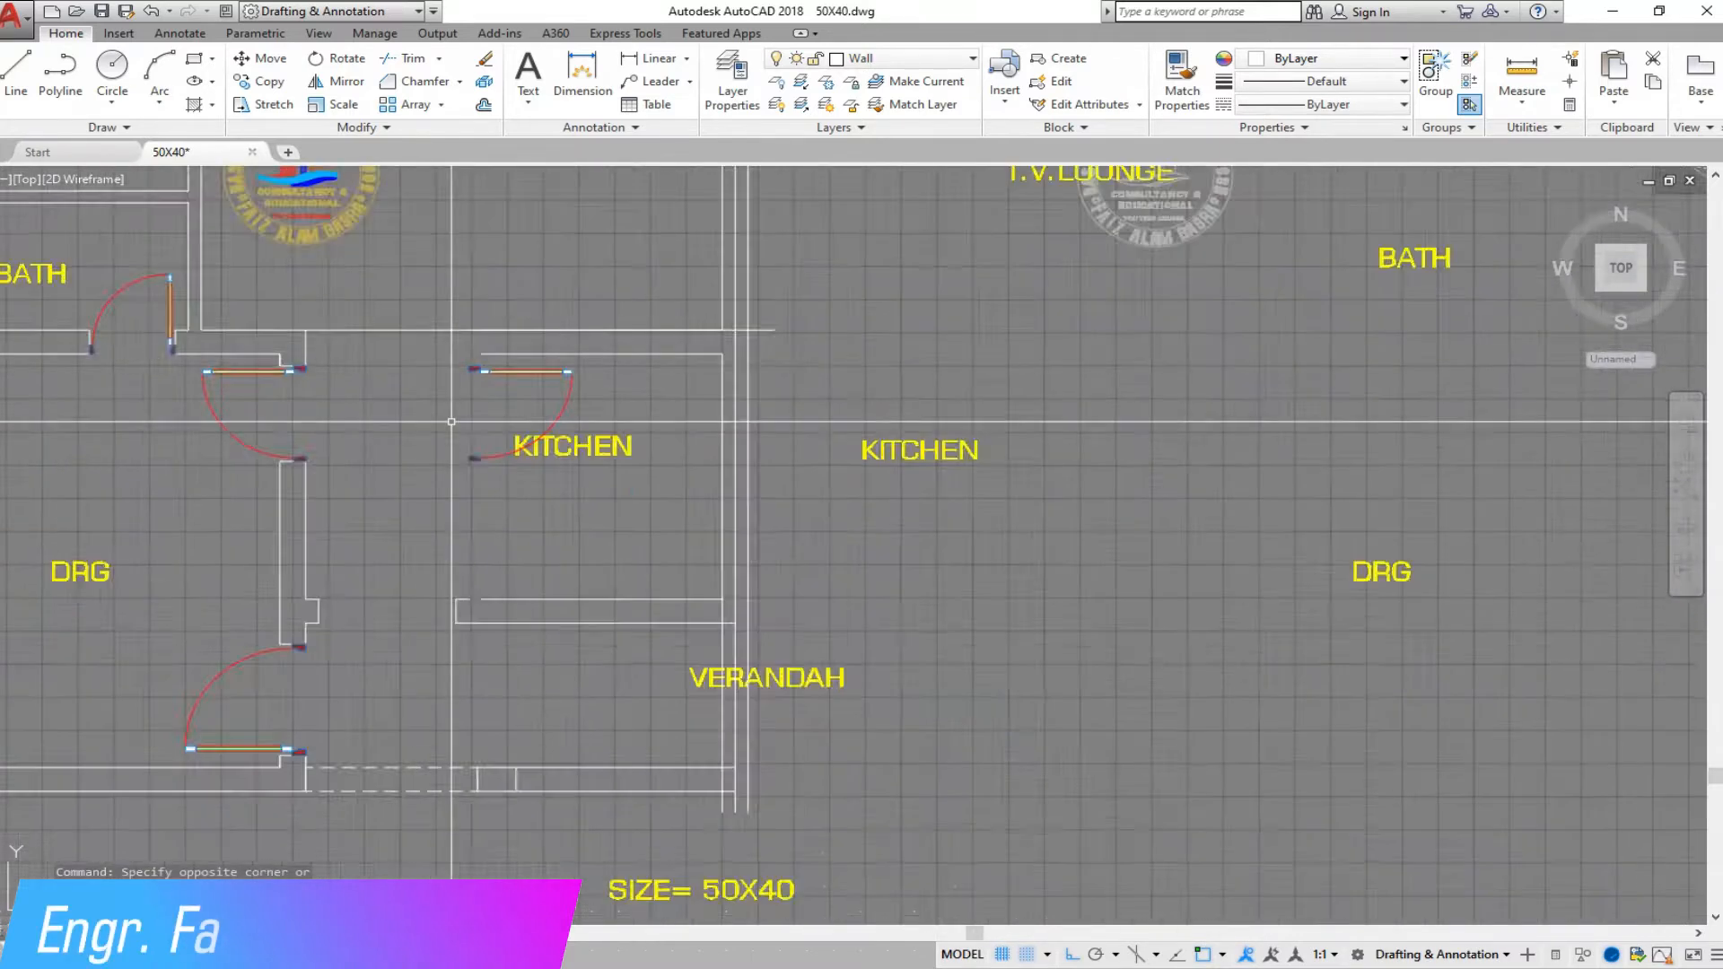
# Step: Delete the horizontal guide line across the passage at the level of the kitchen's upper wall
pyautogui.click(416, 360)
pyautogui.click(372, 281)
pyautogui.press('Delete')
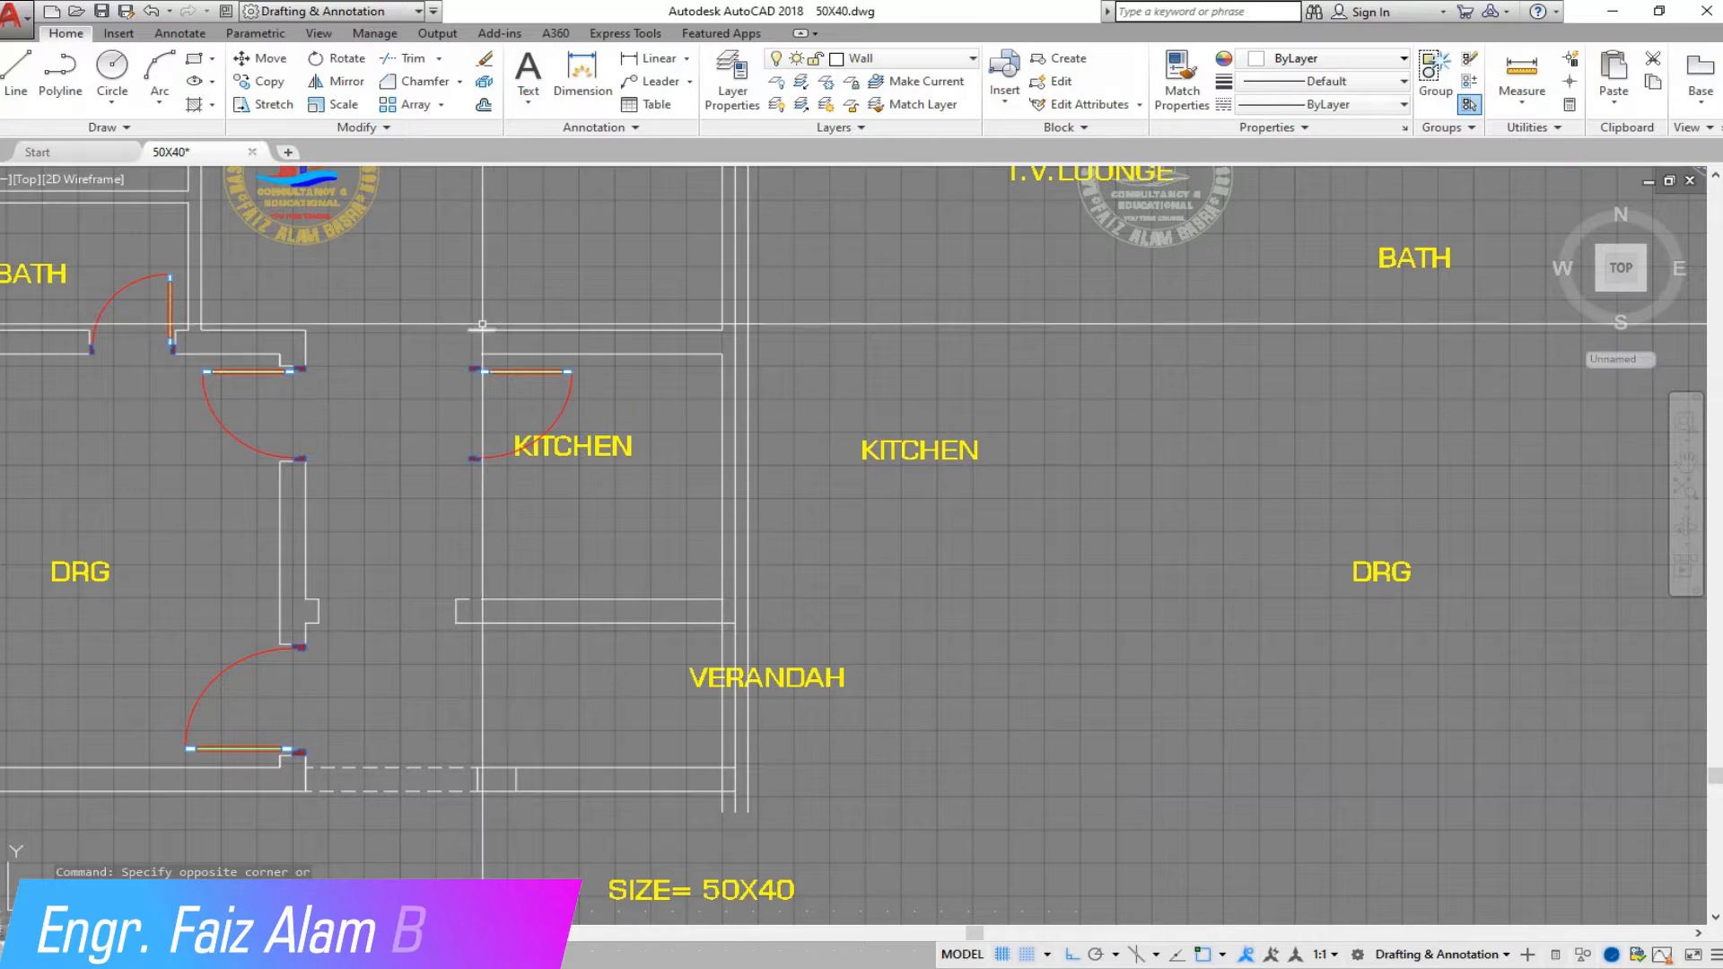
pyautogui.scroll(6, 466, 323)
pyautogui.scroll(-4, 243, 323)
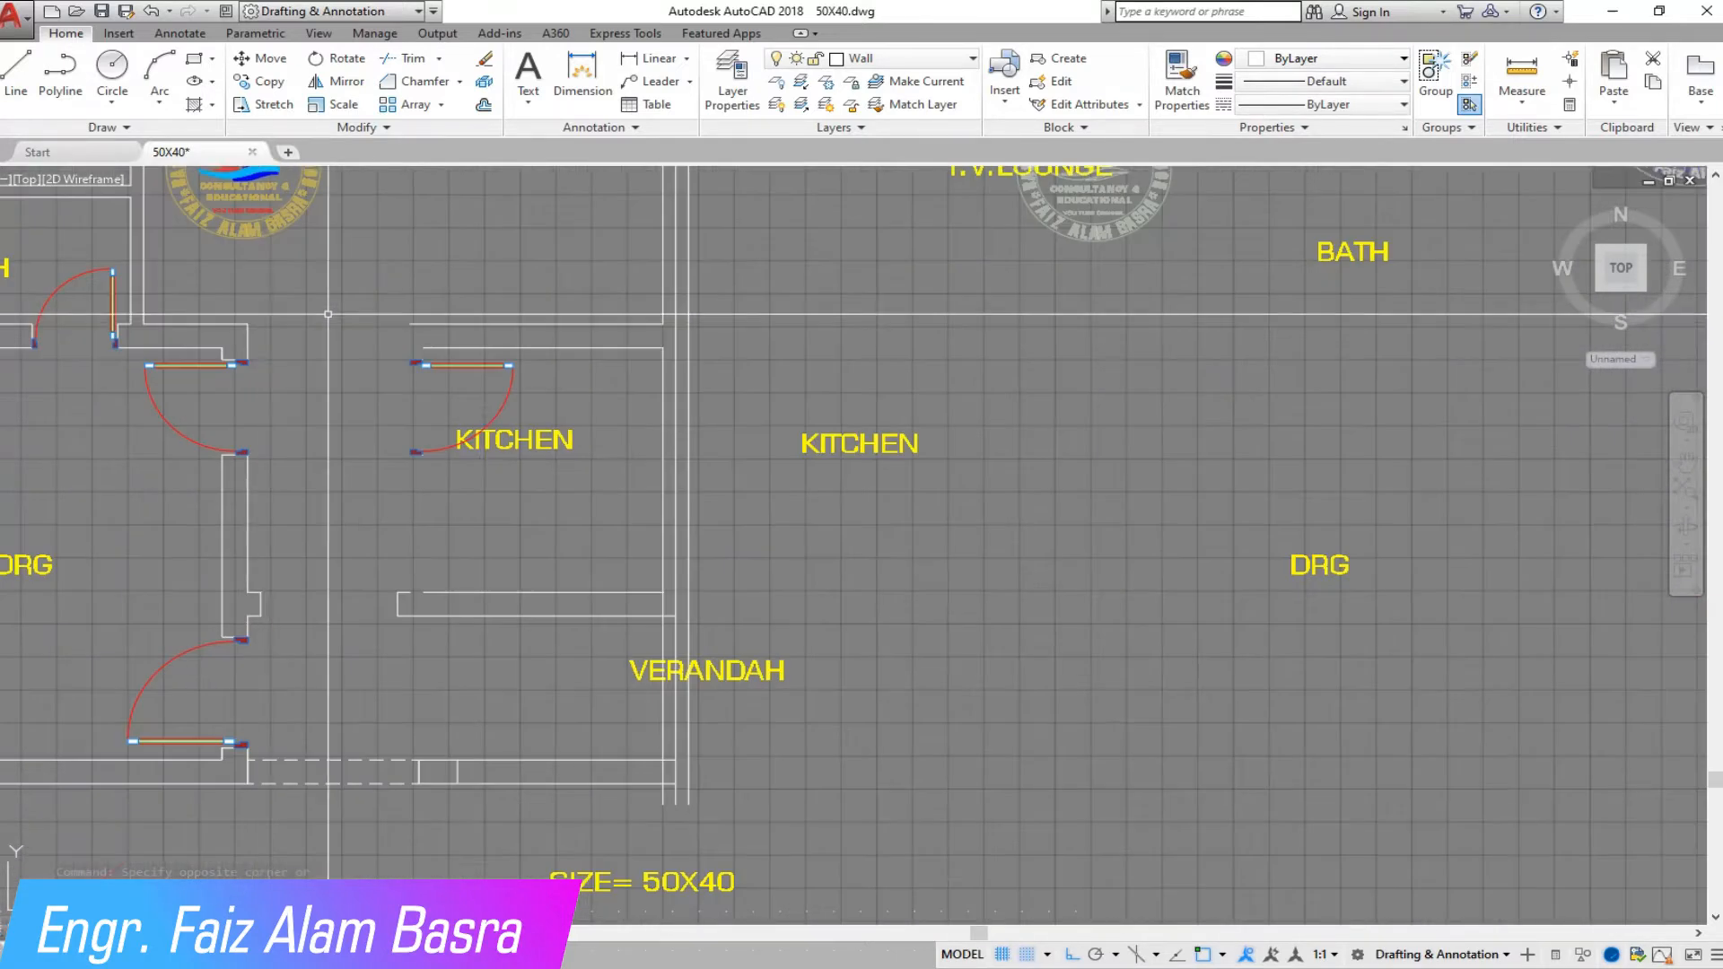
# Step: Offset the inner line of the kitchen's outer side wall toward the passage to form the opposite wall's inner face
pyautogui.click(481, 106)
pyautogui.press('Return')
pyautogui.click(663, 372)
pyautogui.click(376, 395)
# Step: Offset the kitchen's new inner wall line 4.5 toward the passage to form the wall's outer face
pyautogui.click(372, 401)
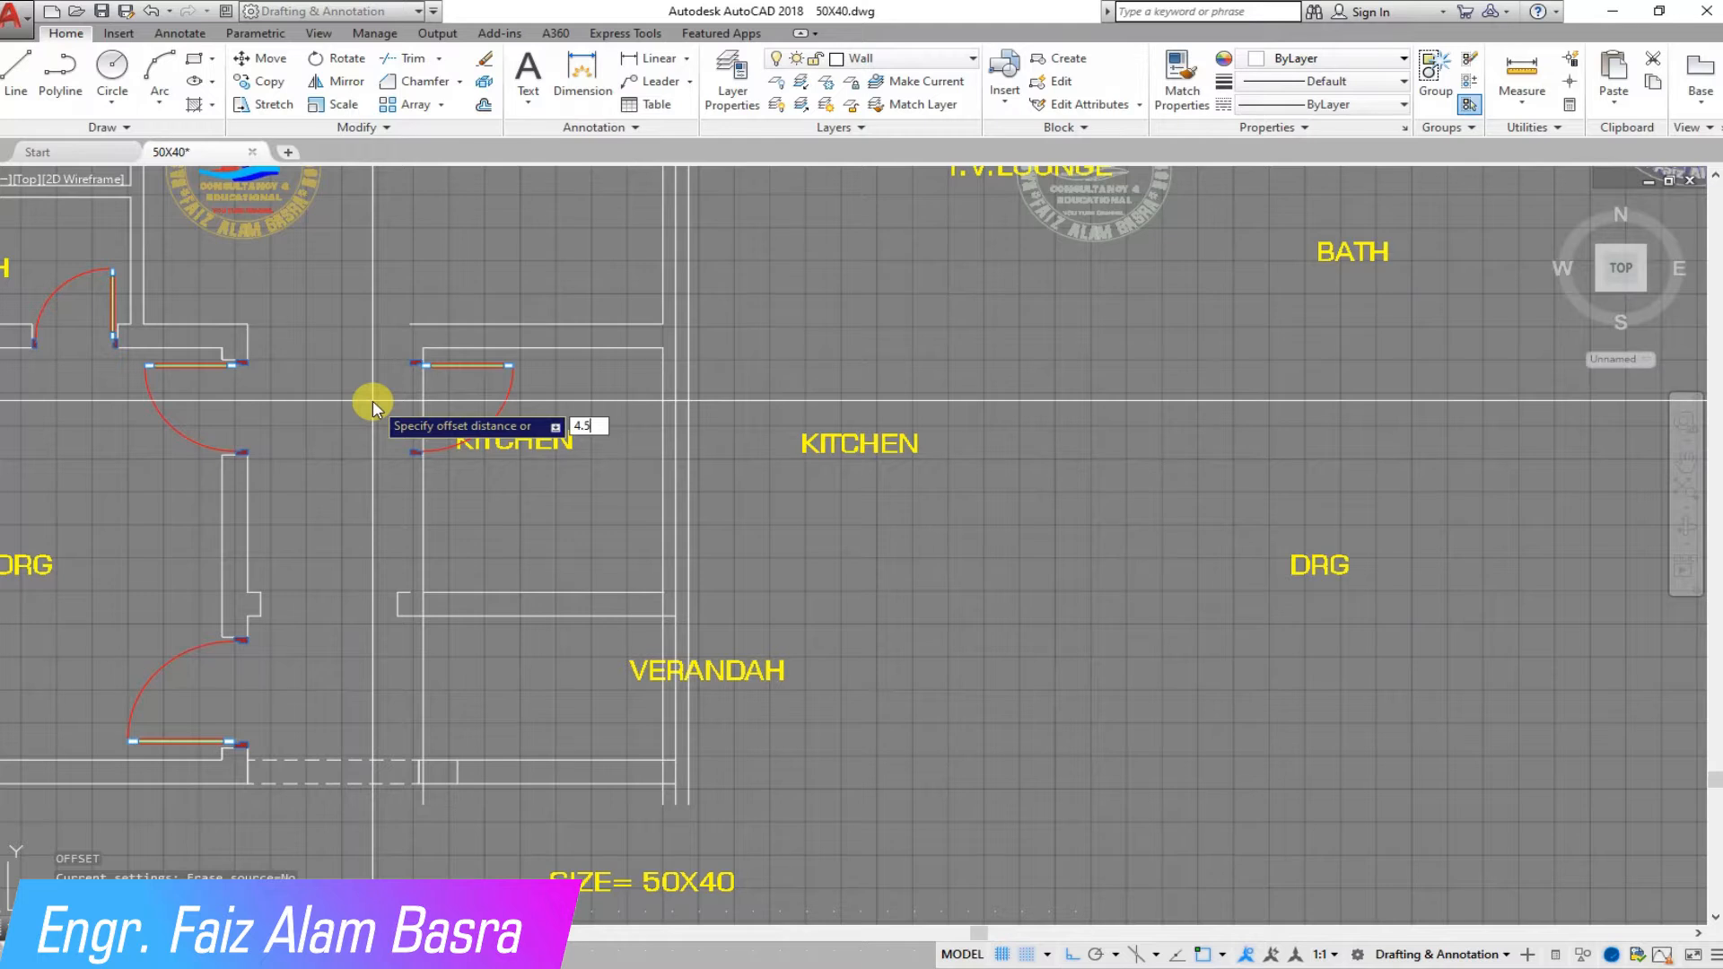
pyautogui.press('Return')
pyautogui.click(423, 474)
pyautogui.click(342, 483)
pyautogui.scroll(4, 389, 374)
pyautogui.press('Return')
# Step: Join the outer and inner passage-side wall lines to the kitchen's upper wall lines with Chamfer, closing both corners
pyautogui.click(413, 83)
pyautogui.click(574, 245)
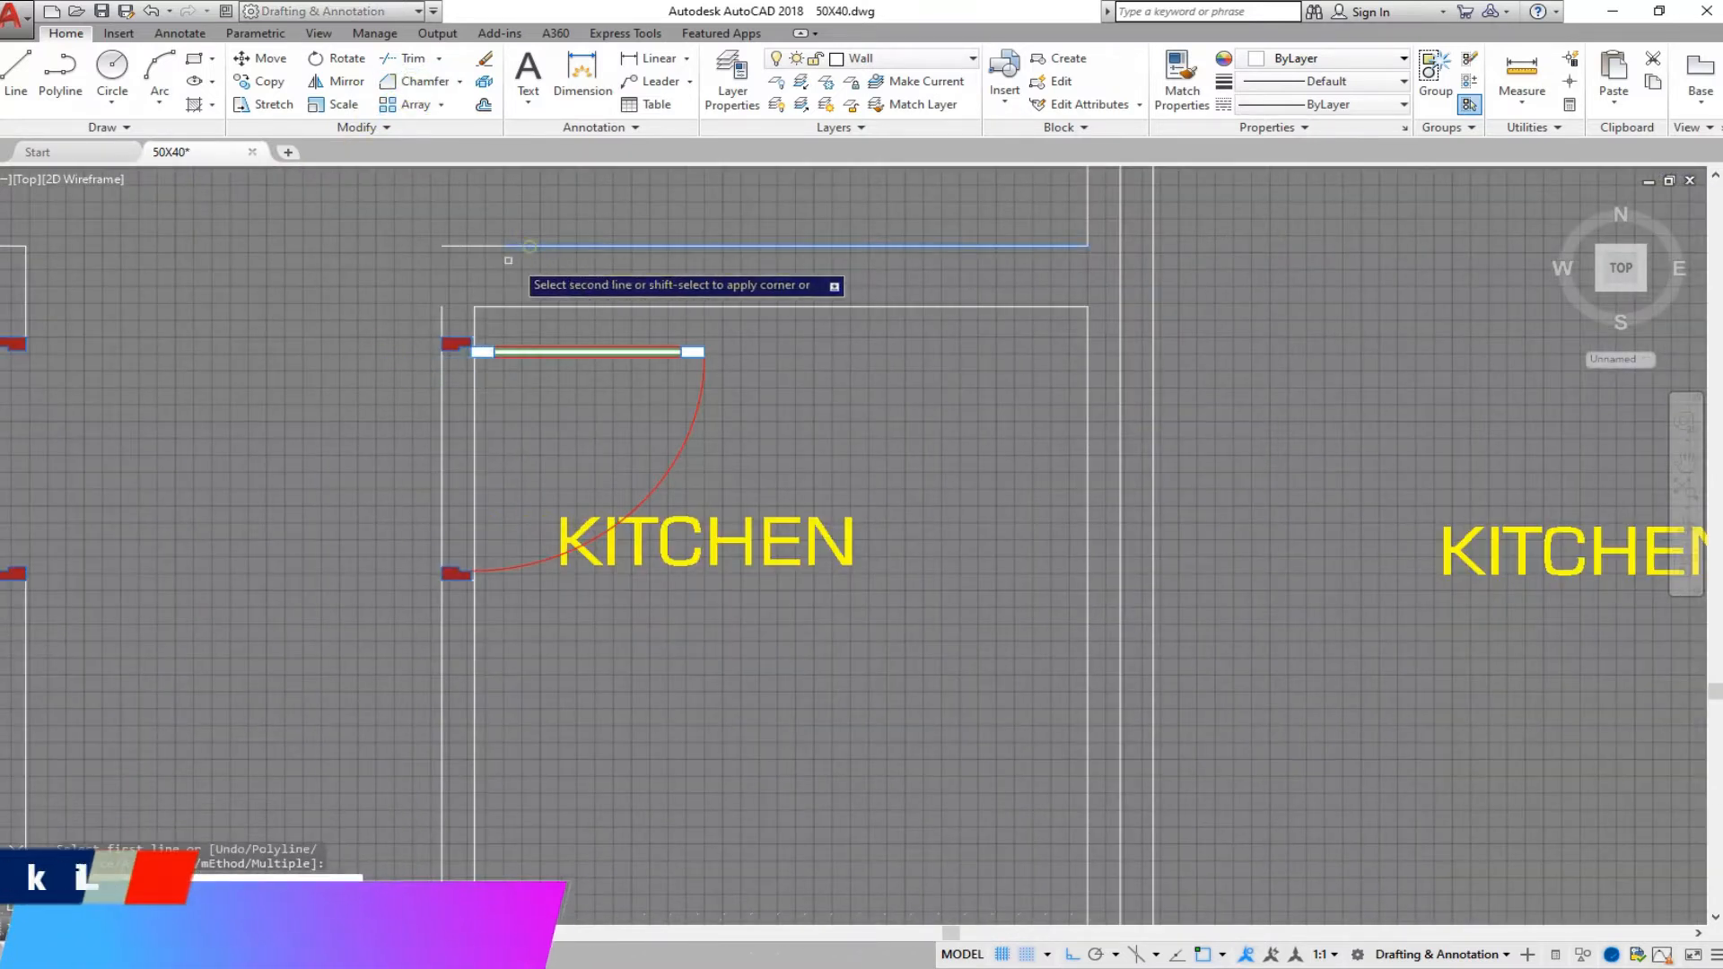
pyautogui.press('Return')
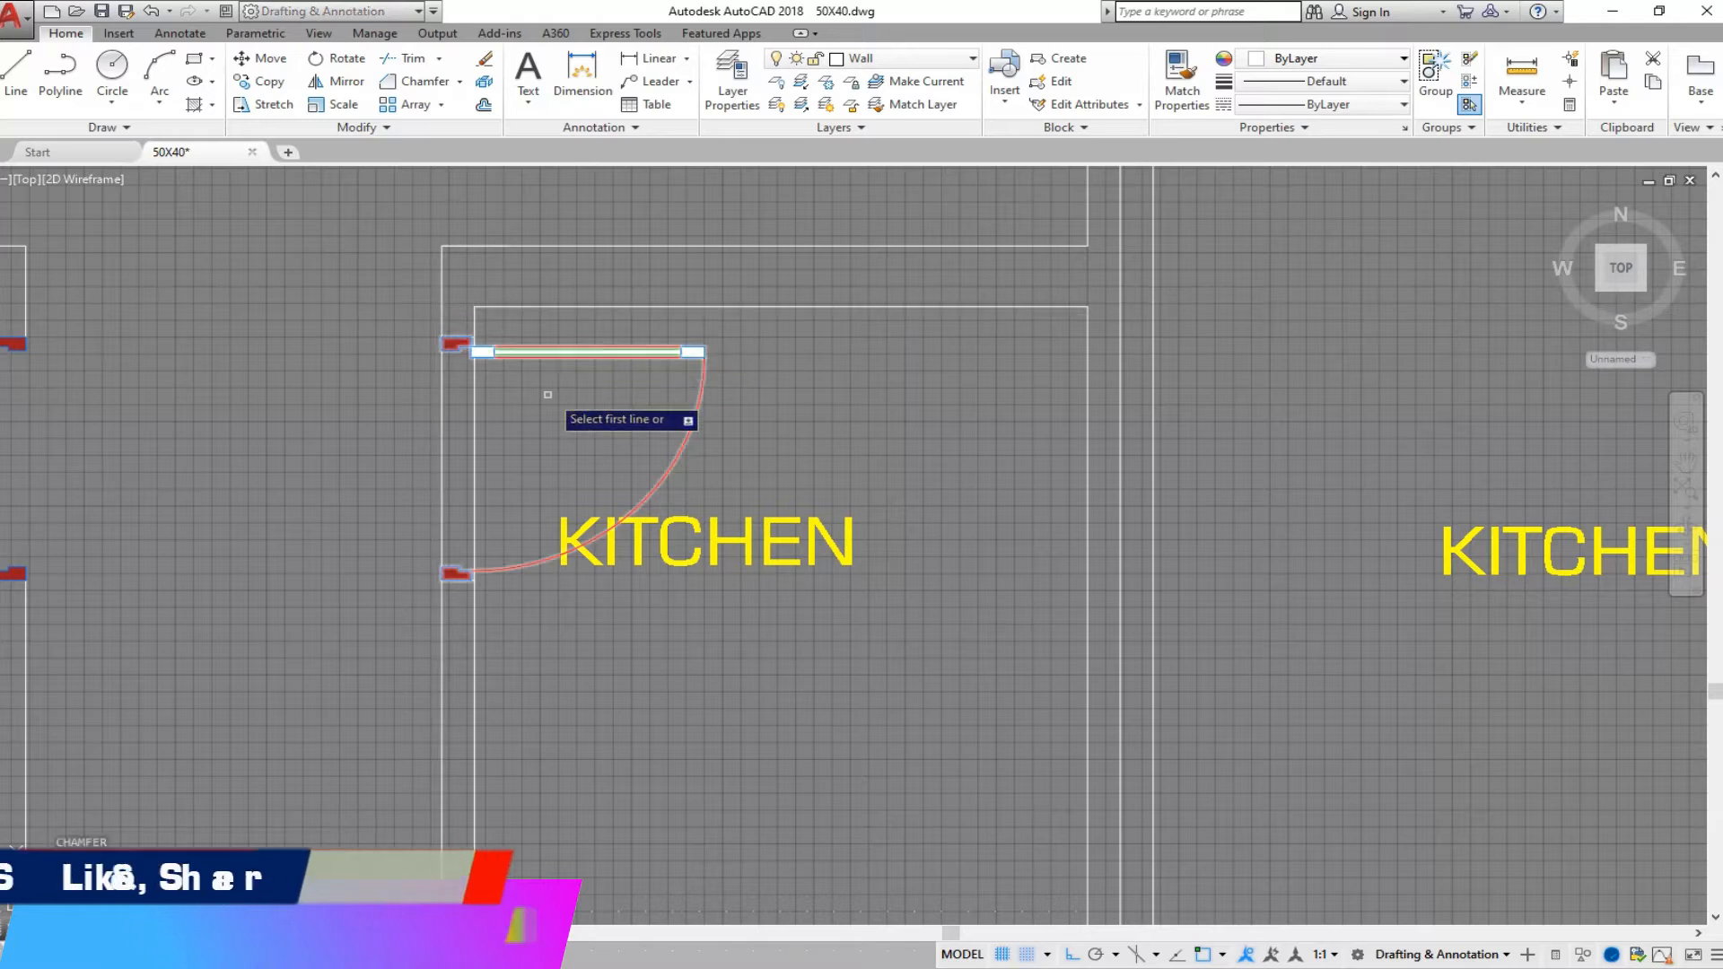
pyautogui.click(475, 406)
pyautogui.click(556, 306)
# Step: Join the kitchen's passage-side inner wall line to the lower wall's inner line with Chamfer
pyautogui.scroll(-4, 469, 265)
pyautogui.scroll(4, 451, 508)
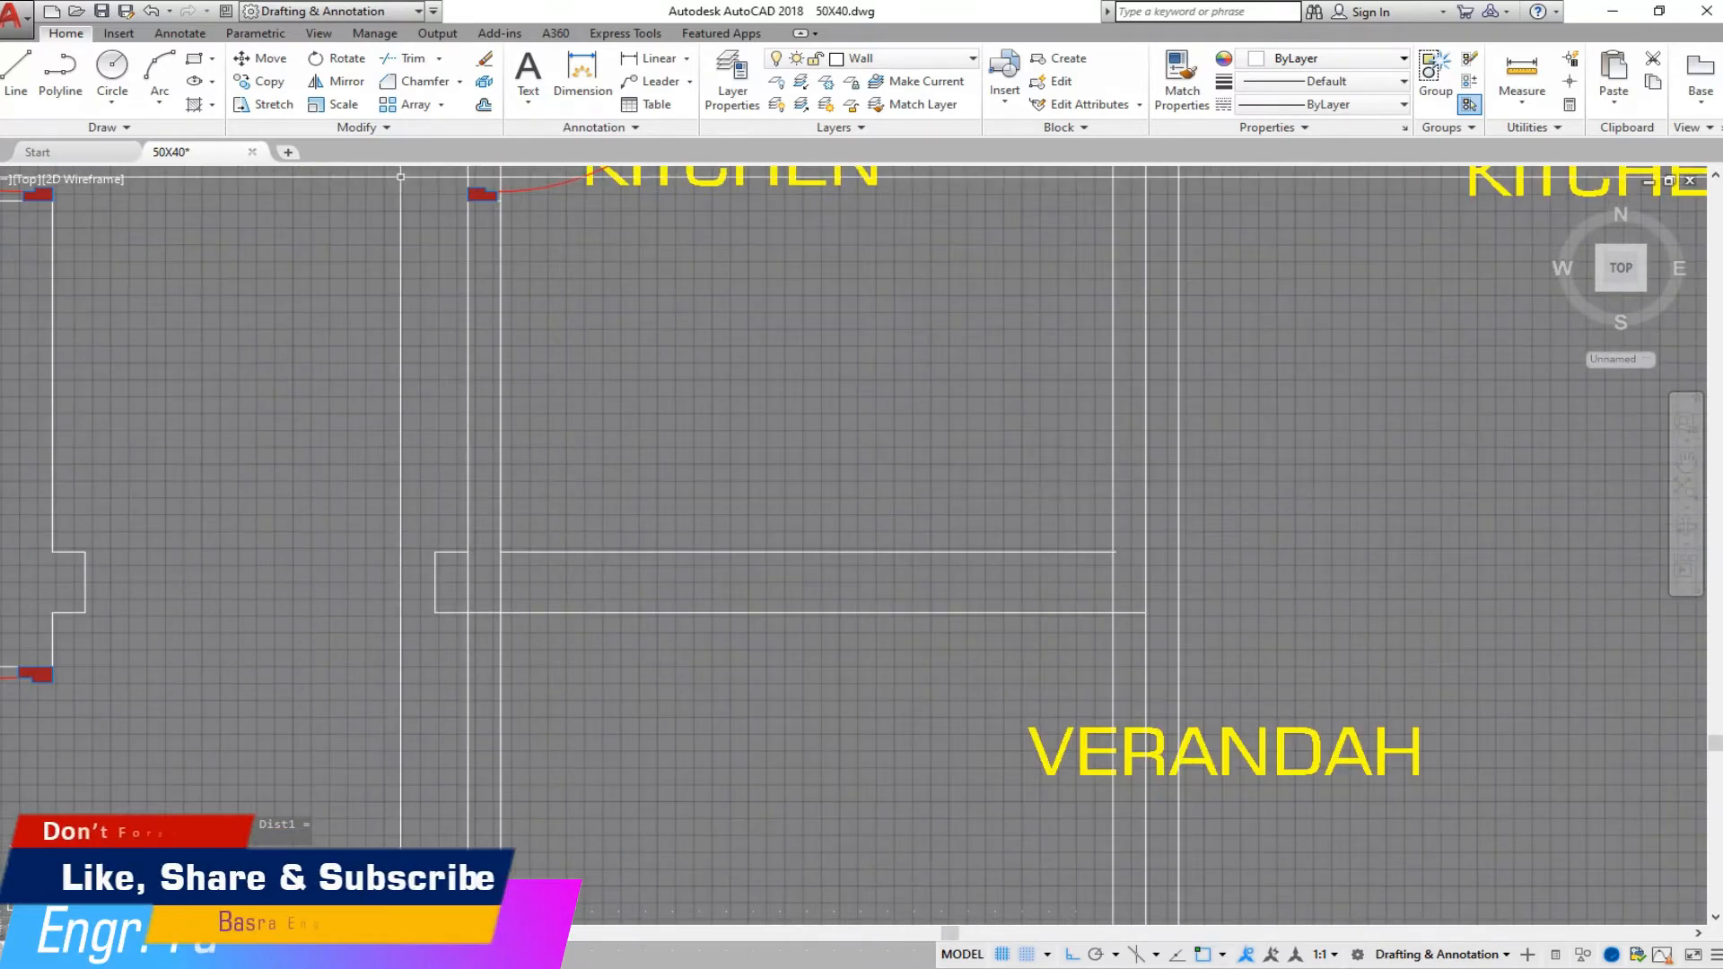
pyautogui.click(419, 83)
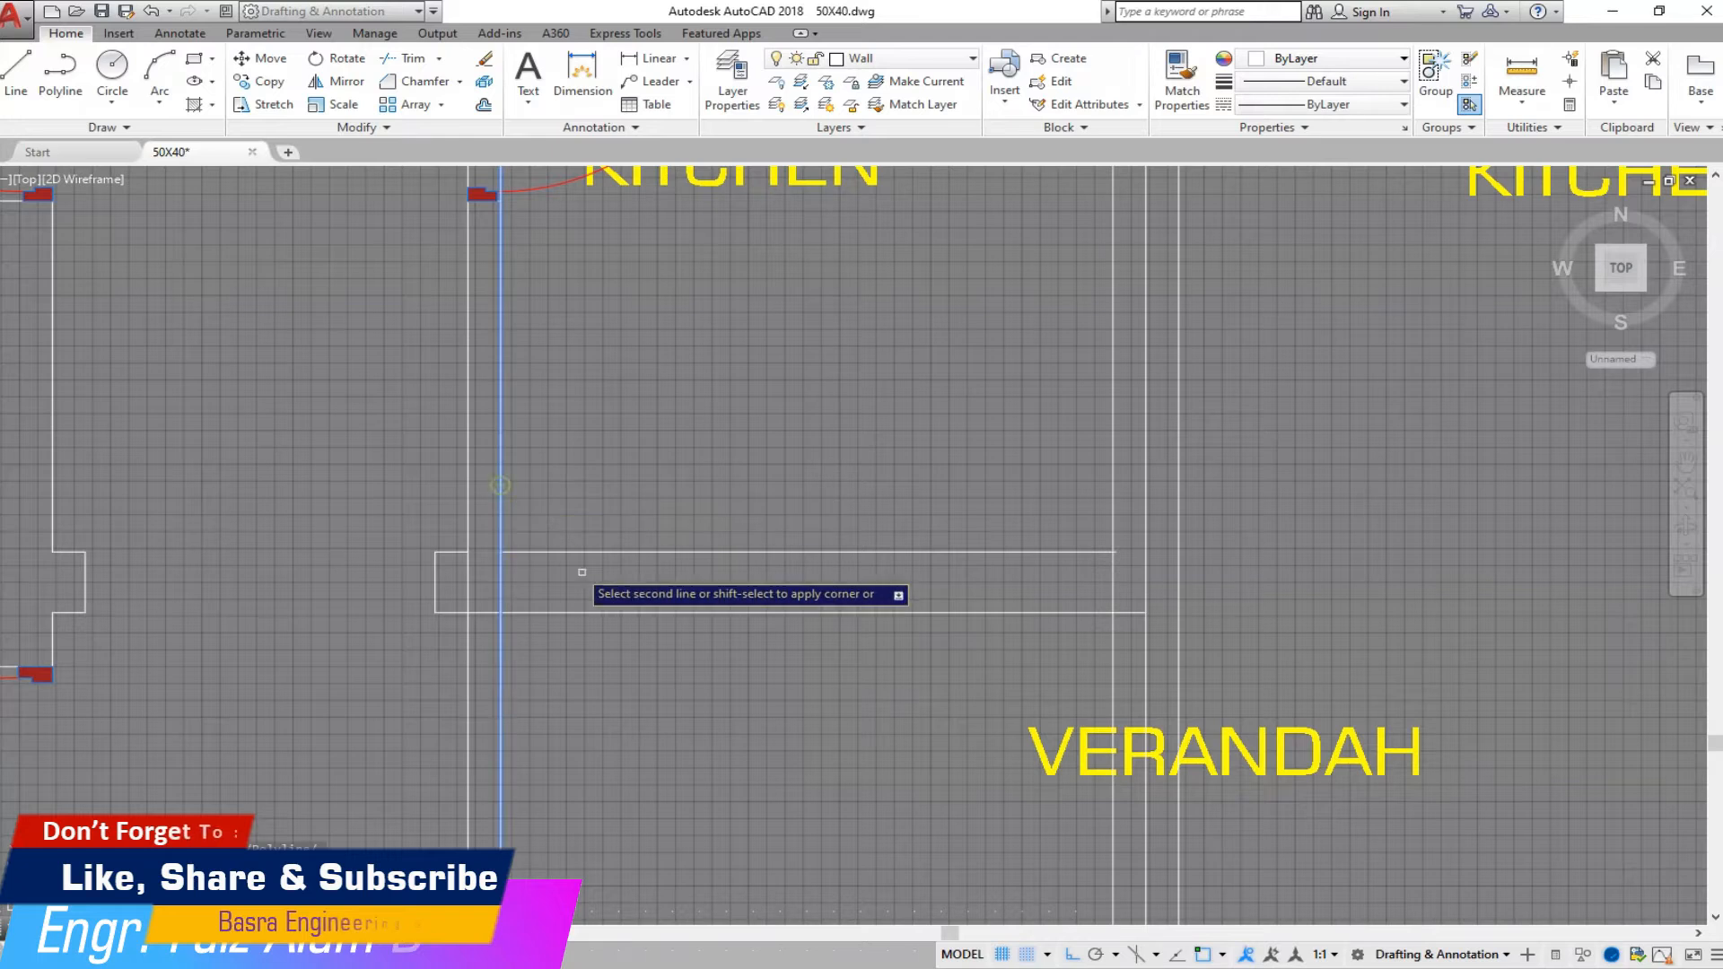
# Step: Trim the excess wall lines where the kitchen's lower wall meets the outer side wall
pyautogui.scroll(3, 672, 589)
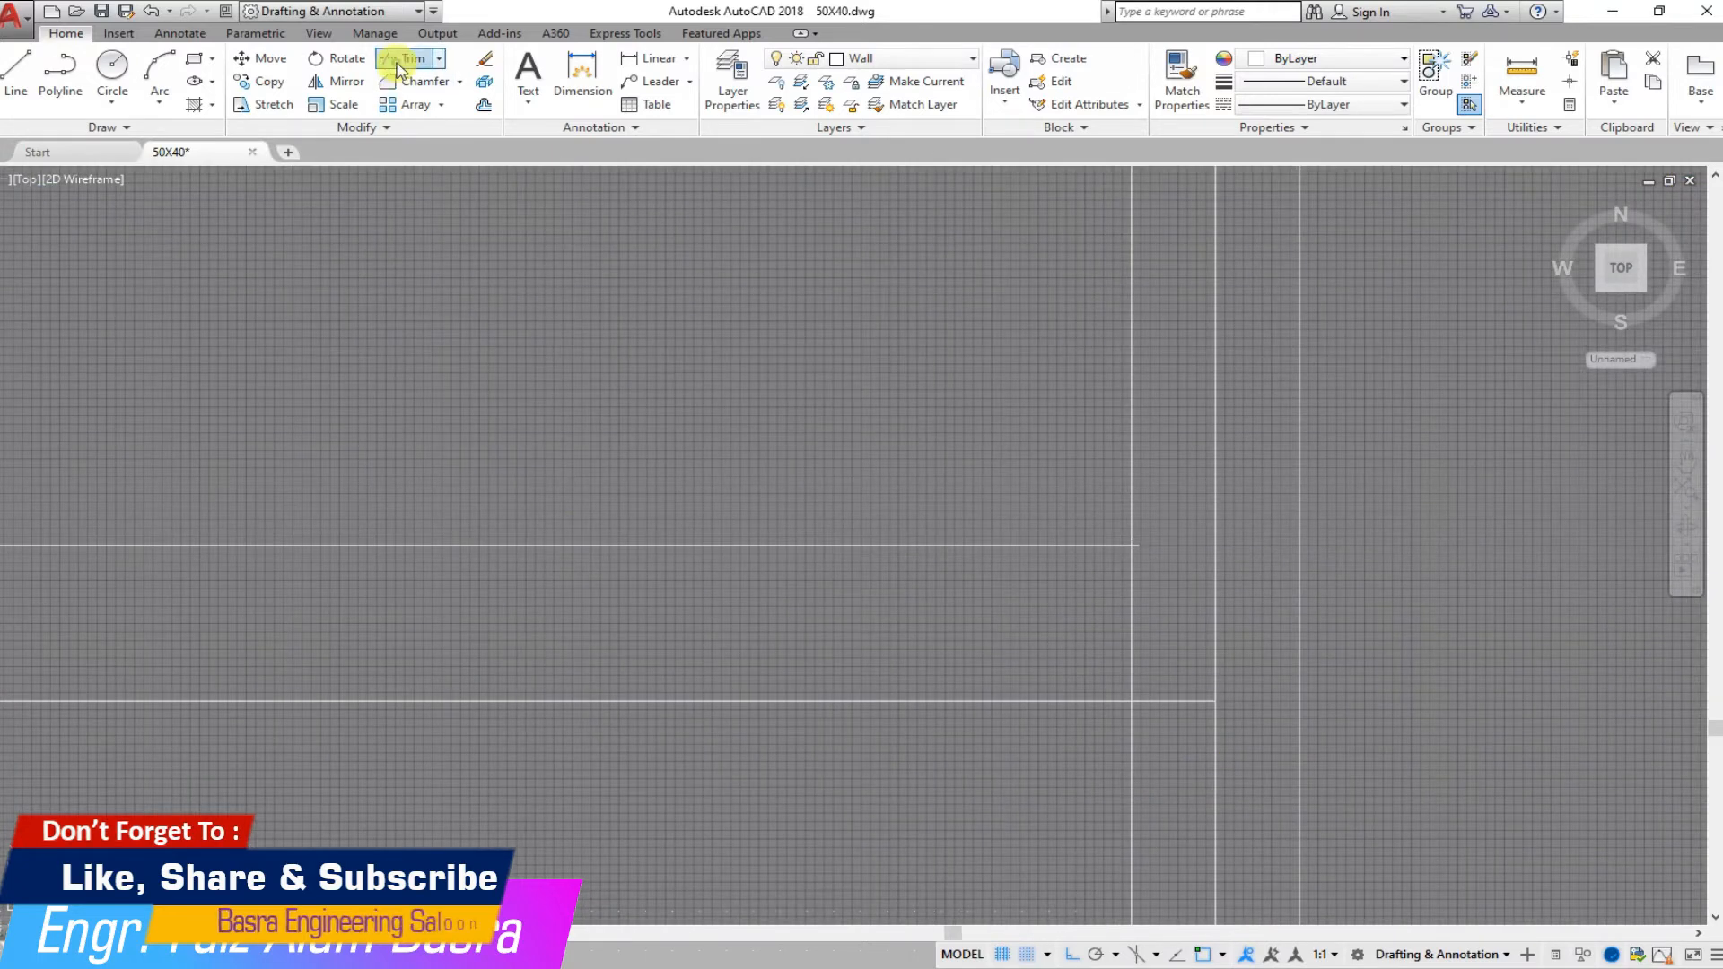
pyautogui.click(1164, 583)
pyautogui.scroll(2, 1144, 537)
pyautogui.click(1127, 541)
pyautogui.click(1178, 662)
pyautogui.click(1091, 646)
# Step: Trim the line crossing the stub at the kitchen's lower passage-side corner and delete its leftover piece below the wall
pyautogui.scroll(-5, 1153, 518)
pyautogui.scroll(5, 911, 529)
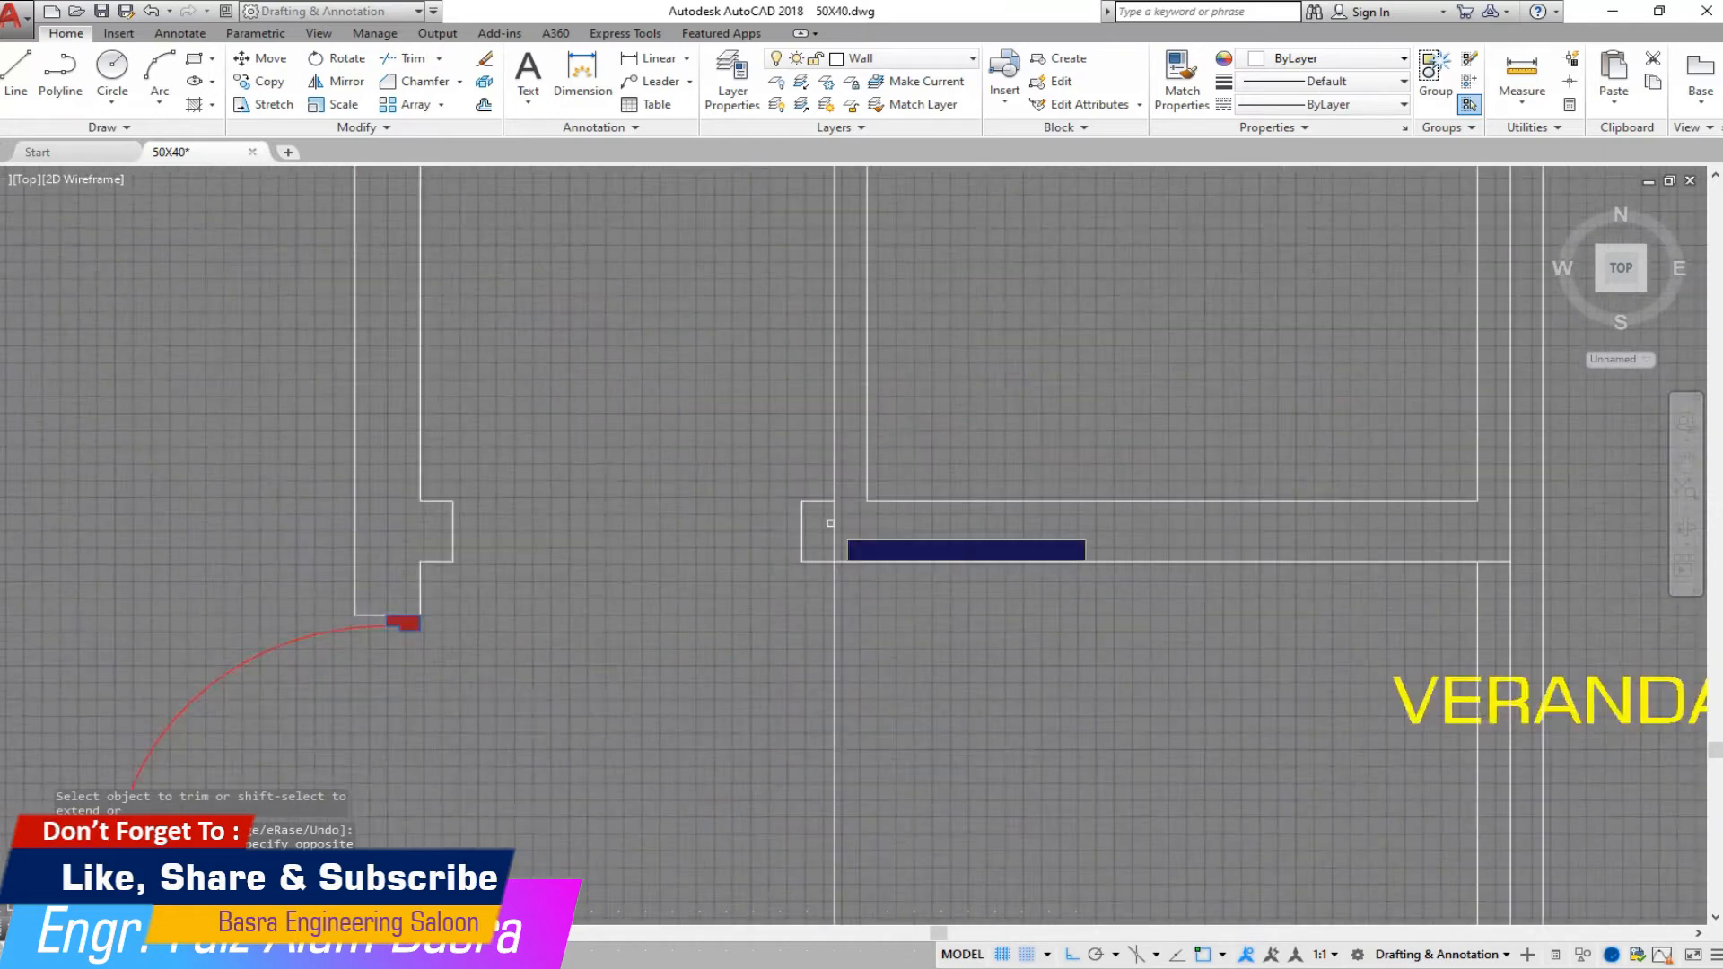
pyautogui.click(810, 528)
pyautogui.press('Escape')
pyautogui.click(868, 791)
pyautogui.click(782, 761)
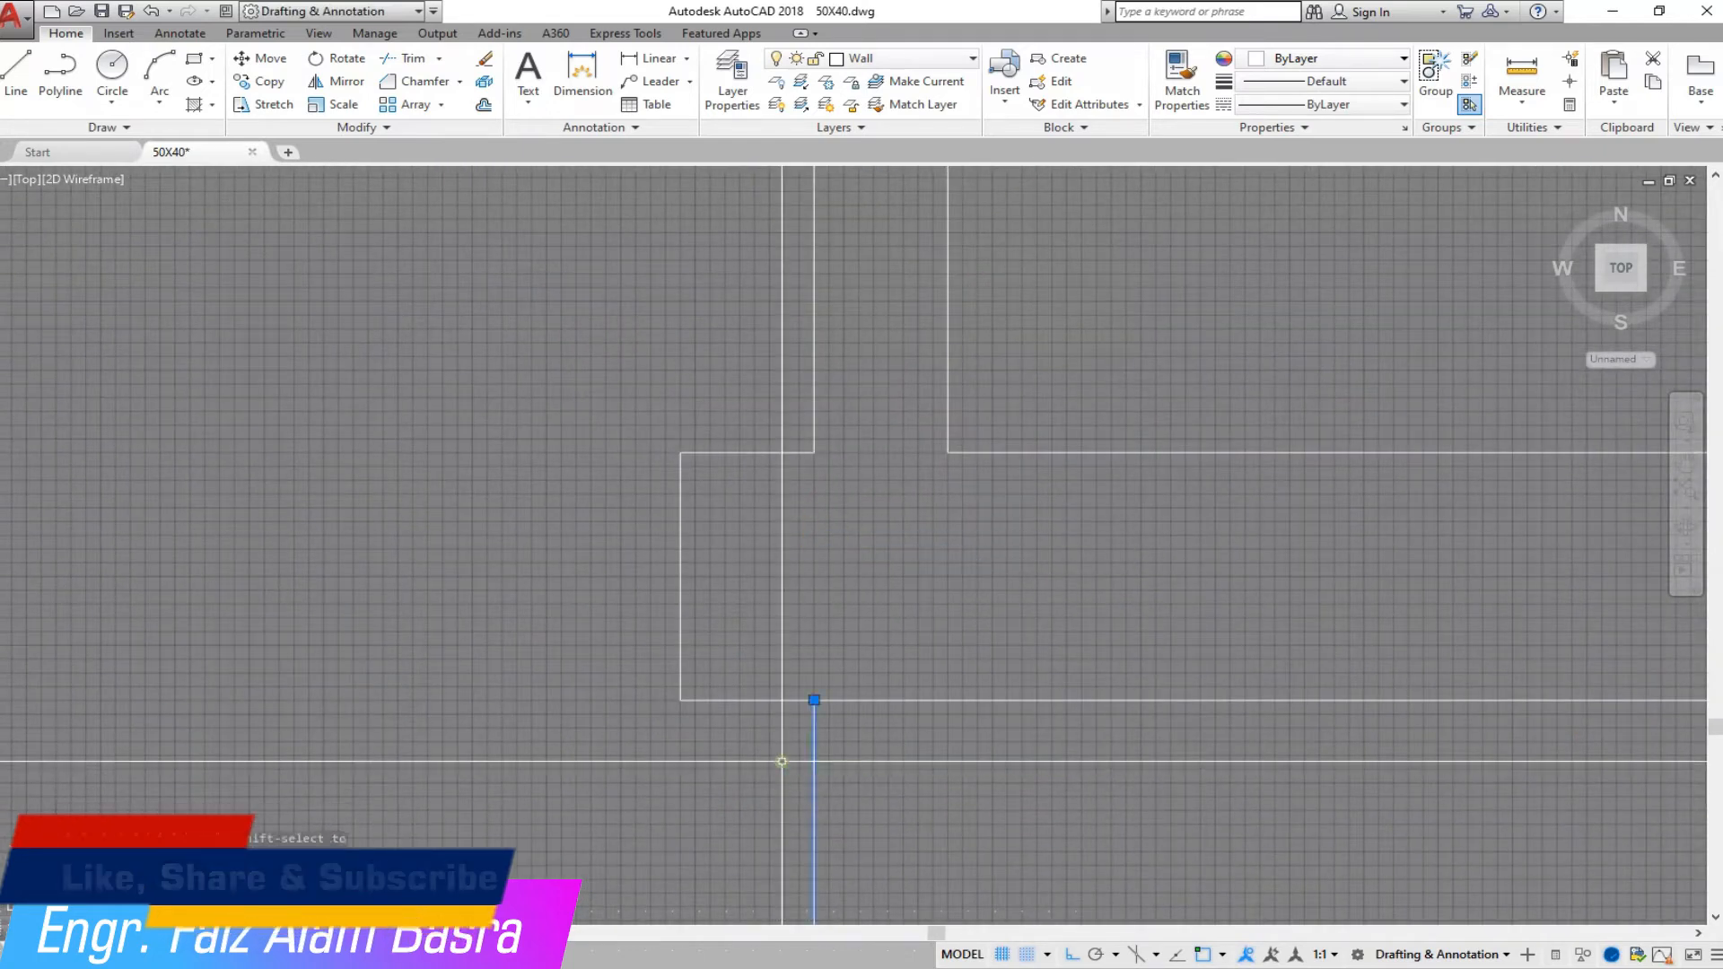
pyautogui.press('Delete')
# Step: Trim the kitchen's passage-side inner wall line where it passes the door's upper jamb
pyautogui.scroll(-5, 654, 636)
pyautogui.scroll(-6, 619, 606)
pyautogui.scroll(4, 684, 364)
pyautogui.click(412, 61)
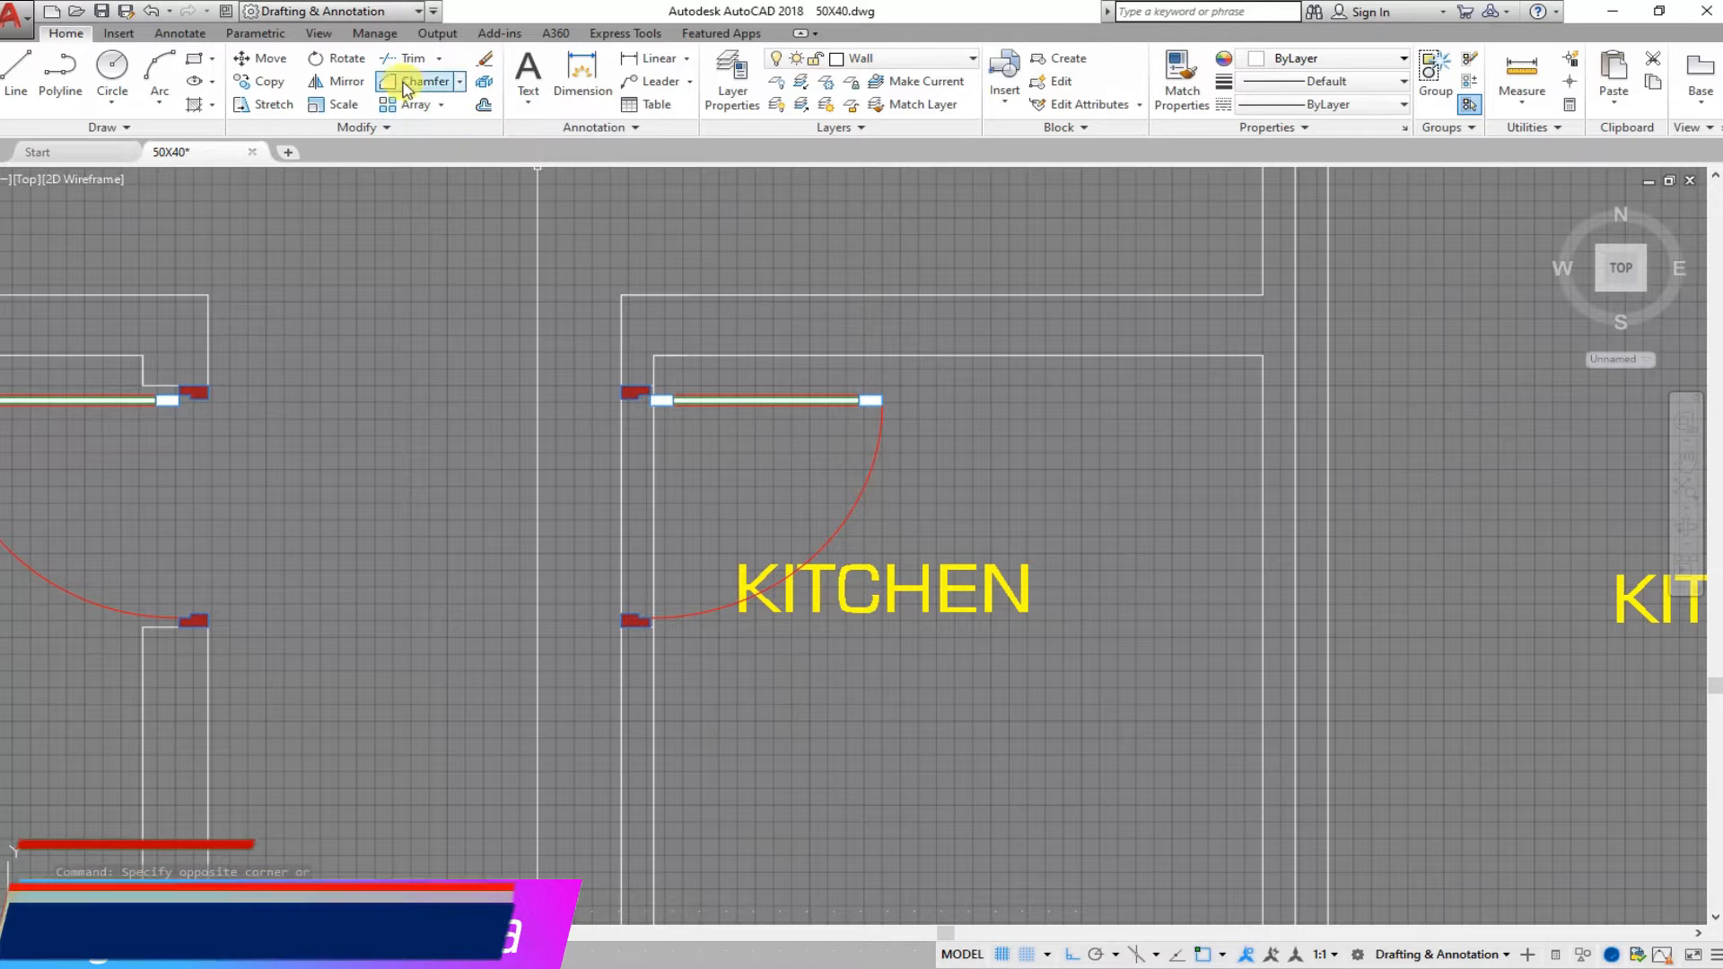
pyautogui.scroll(2, 664, 314)
pyautogui.scroll(8, 659, 451)
pyautogui.press('Return')
pyautogui.click(591, 334)
pyautogui.click(555, 328)
pyautogui.scroll(-7, 450, 299)
pyautogui.scroll(-4, 502, 556)
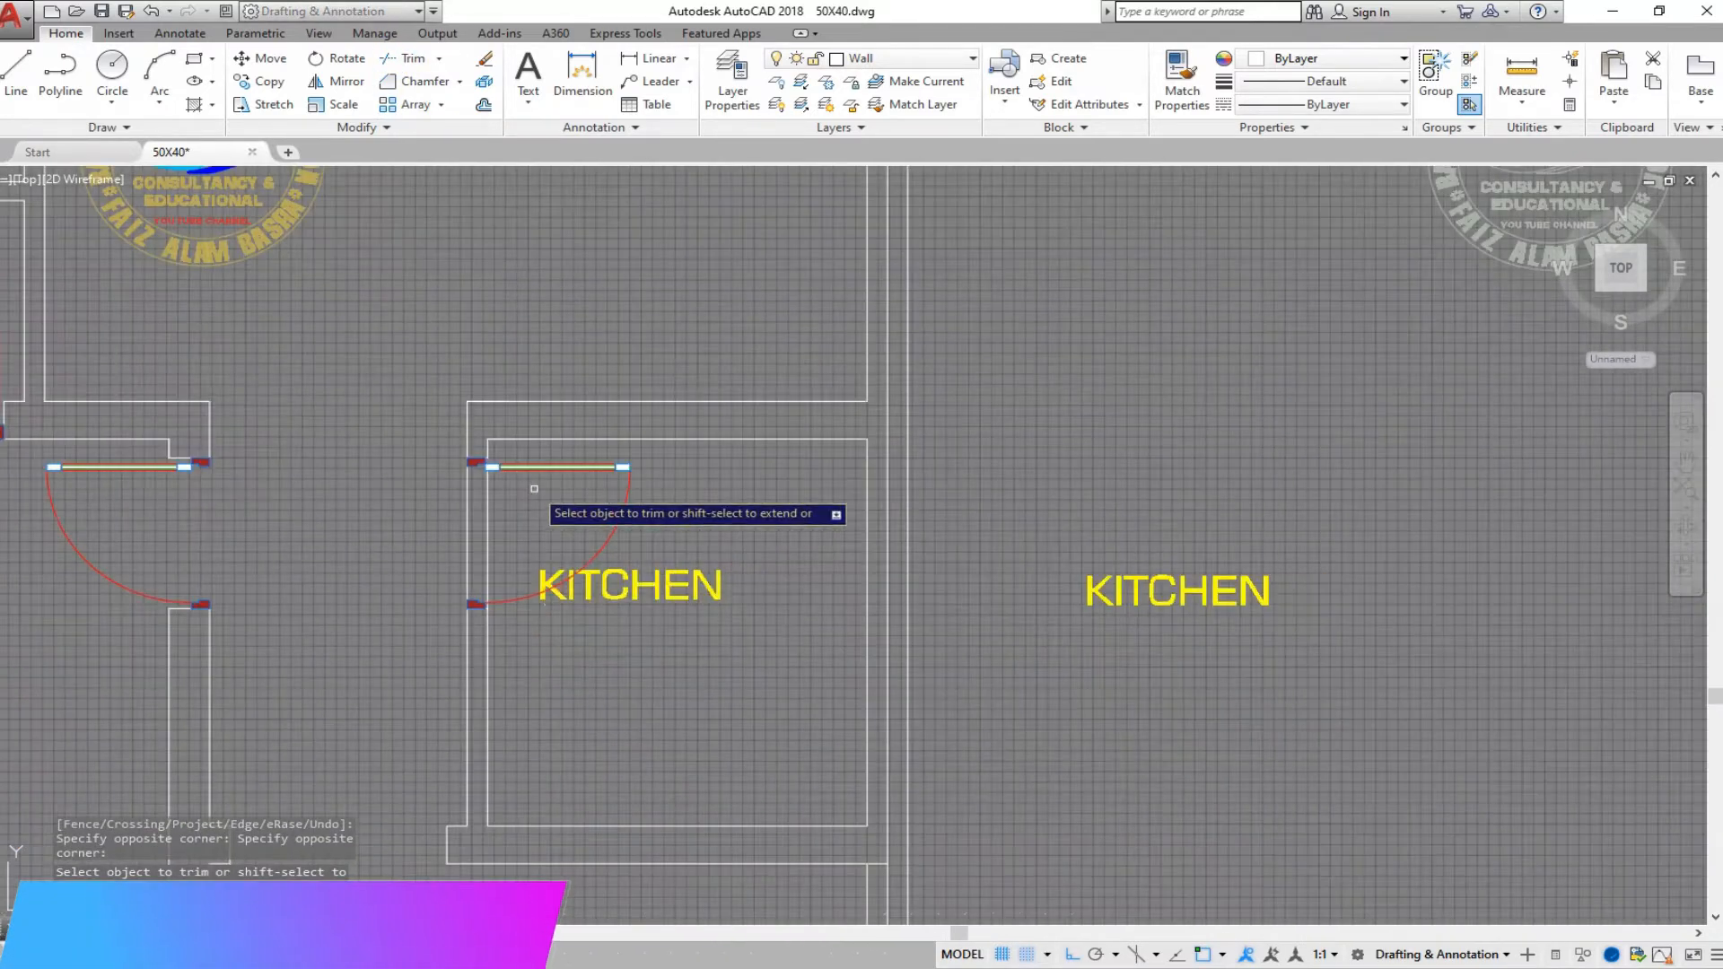
# Step: Trim the inner wall line at the kitchen door's lower jamb and remove the outer wall line across the opening
pyautogui.scroll(11, 486, 597)
pyautogui.click(527, 596)
pyautogui.click(477, 583)
pyautogui.click(300, 443)
pyautogui.click(36, 409)
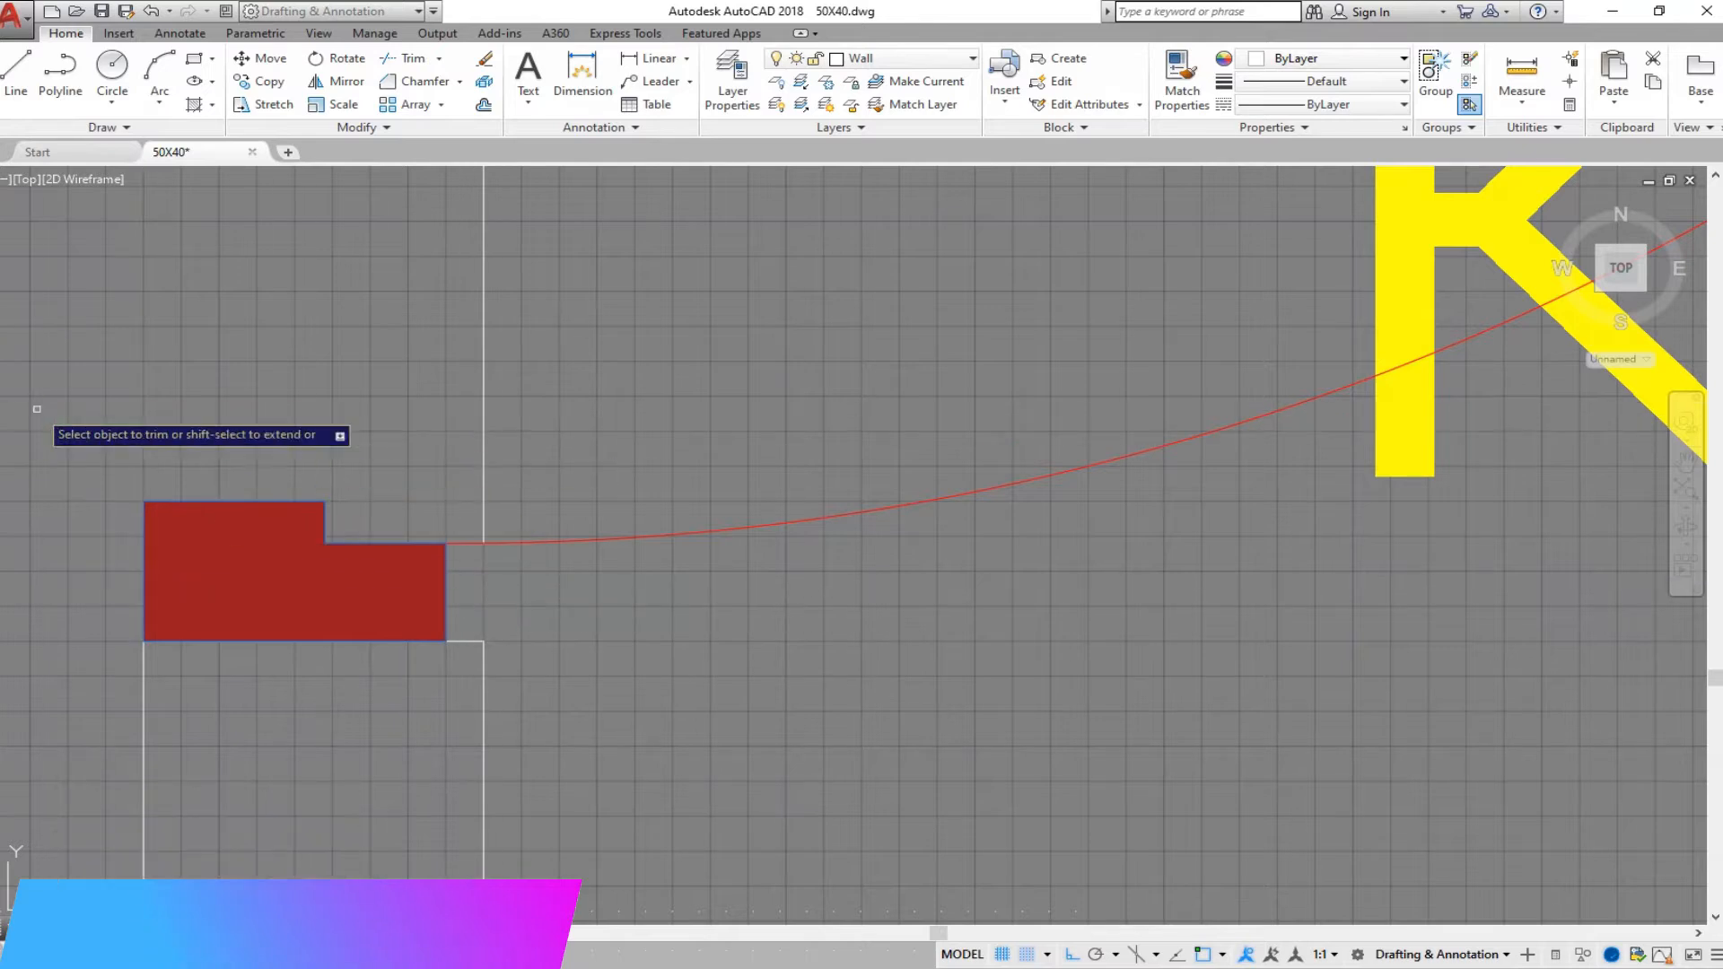
pyautogui.scroll(-6, 538, 634)
# Step: Draw the short outer wall line from the kitchen's upper passage-side corner down to the door's upper jamb
pyautogui.scroll(7, 493, 422)
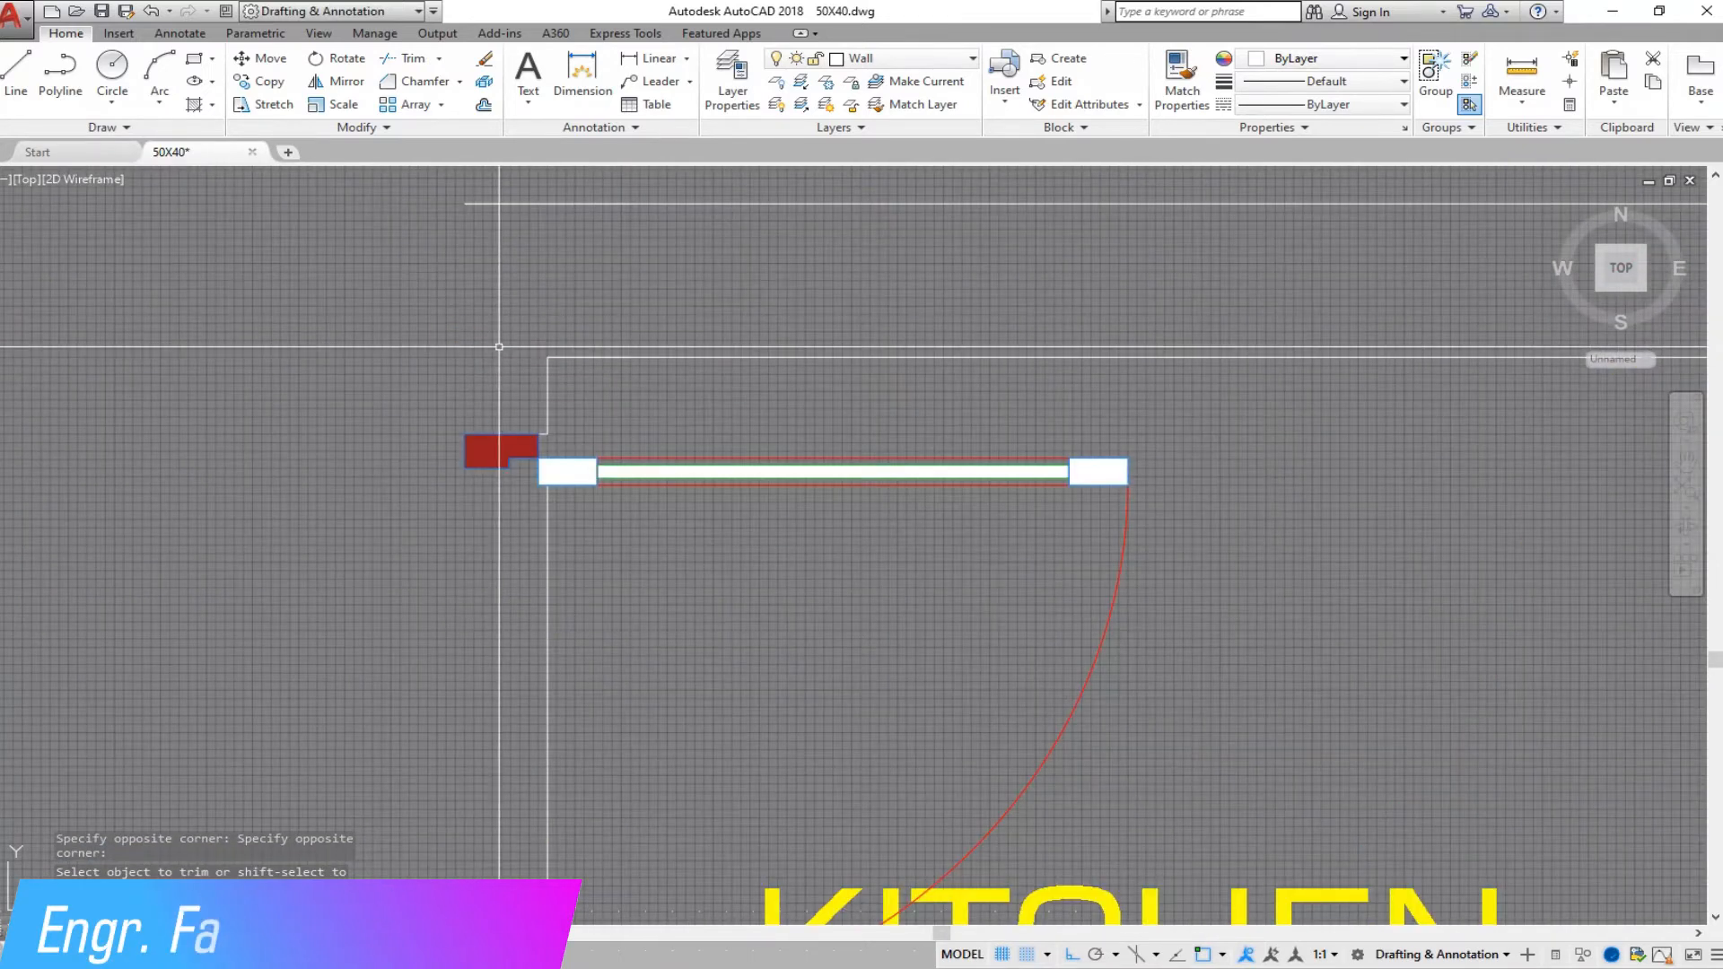
pyautogui.click(16, 64)
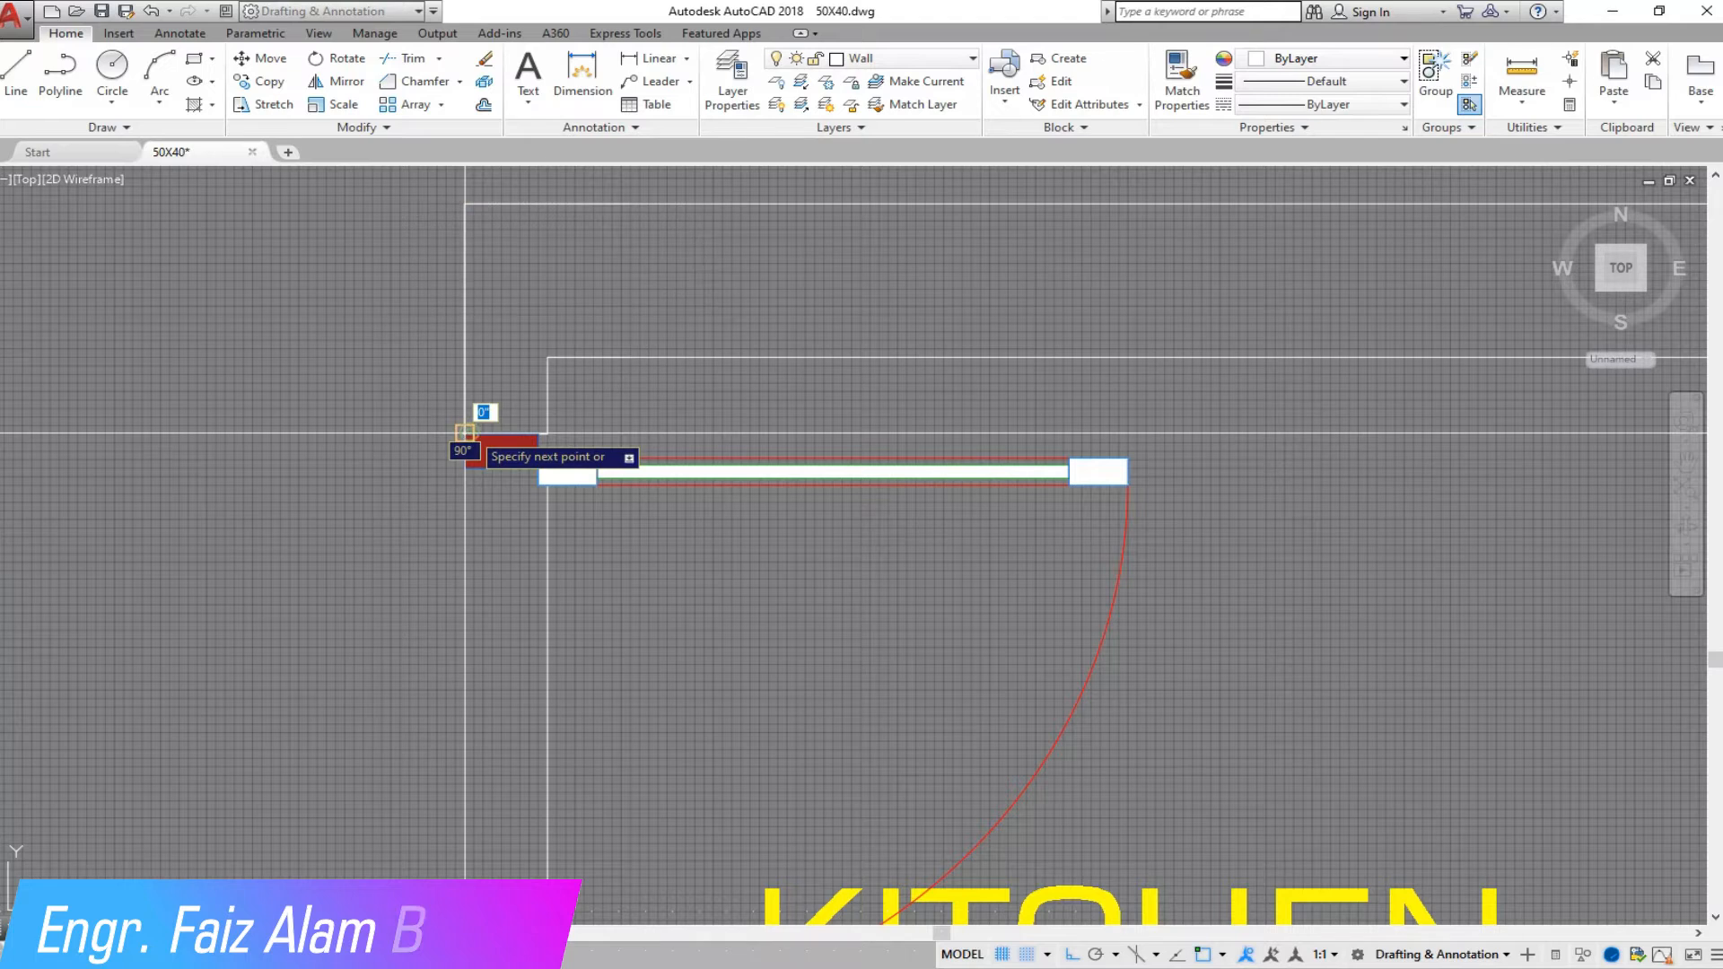
pyautogui.scroll(-2, 472, 356)
pyautogui.scroll(-2, 473, 350)
pyautogui.click(510, 562)
pyautogui.press('Escape')
# Step: Delete the remaining inner wall line that spans the kitchen door opening
pyautogui.click(531, 525)
pyautogui.click(472, 508)
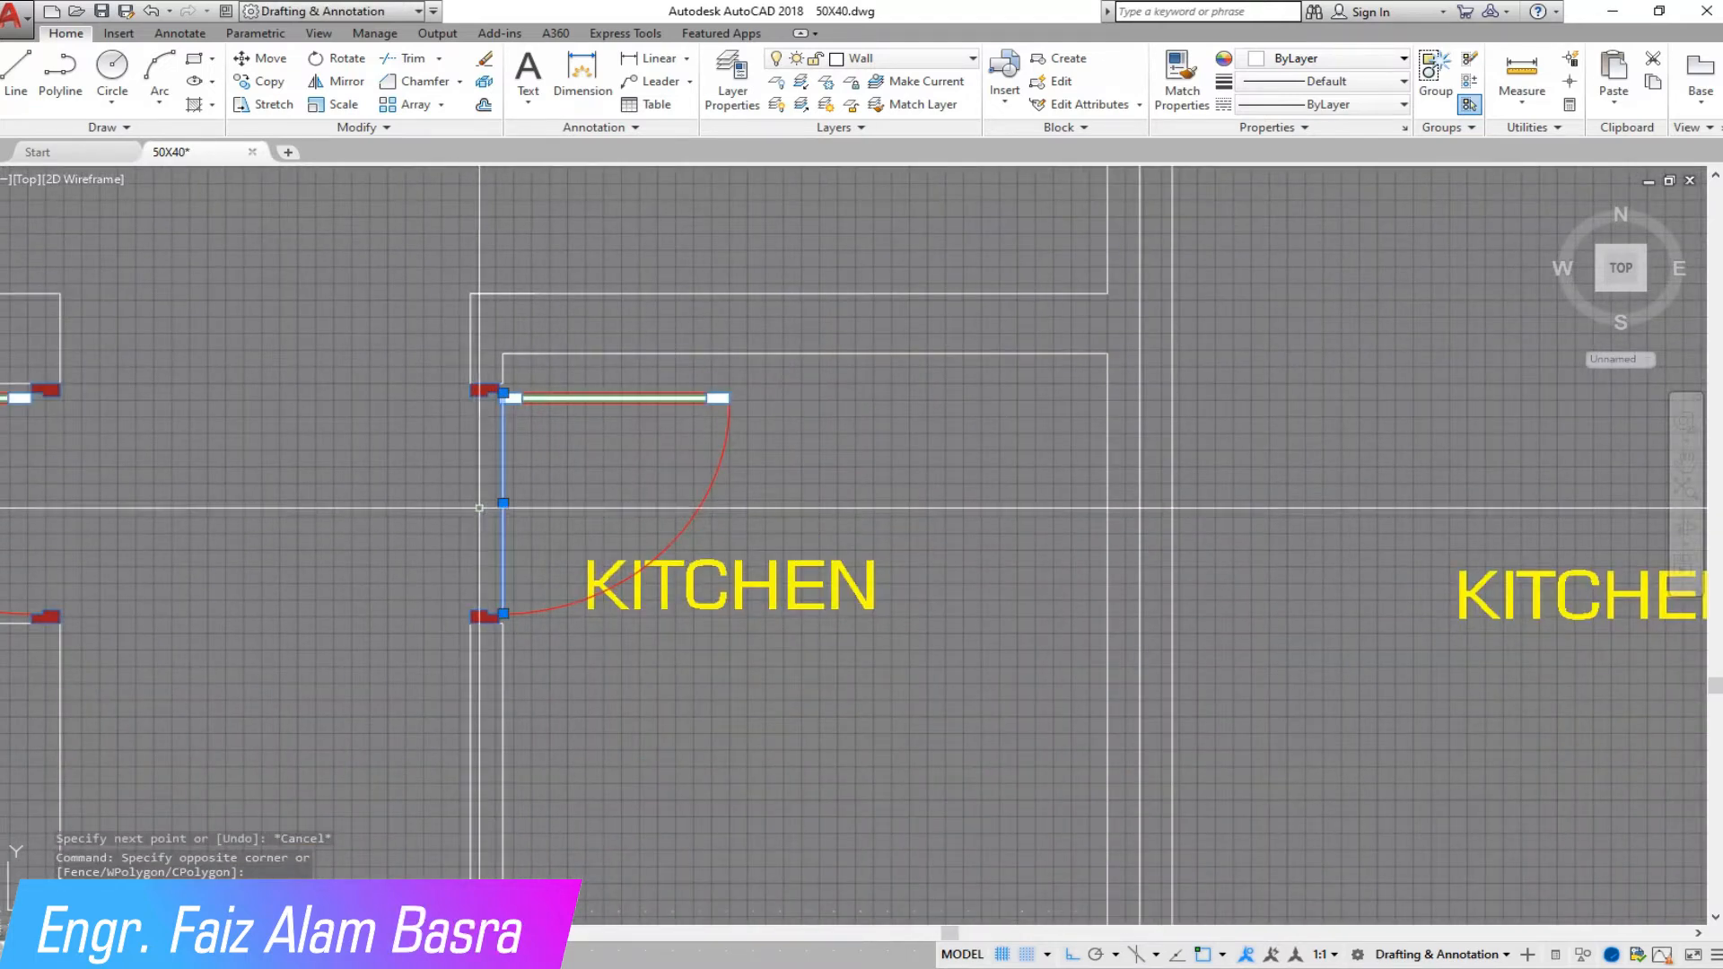
pyautogui.press('Delete')
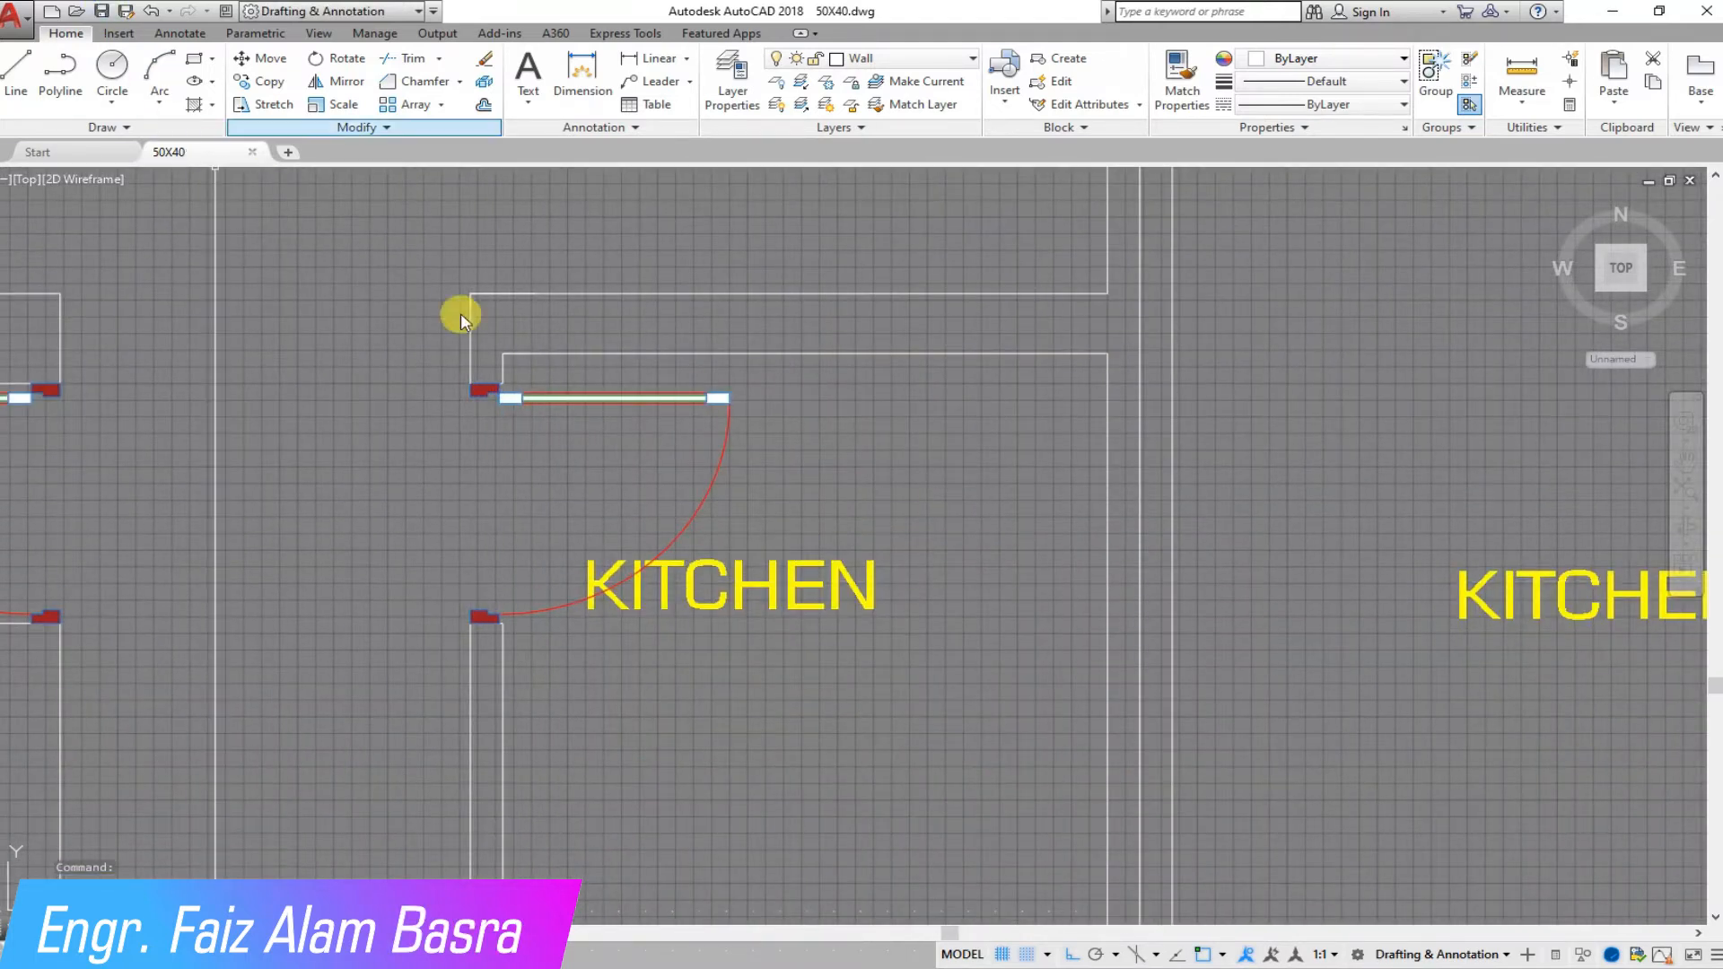
# Step: Copy the diamond-shaped set of vertical window blocks from the block library to the free area beside the bedroom's outer wall
pyautogui.scroll(-8, 574, 561)
pyautogui.scroll(2, 574, 561)
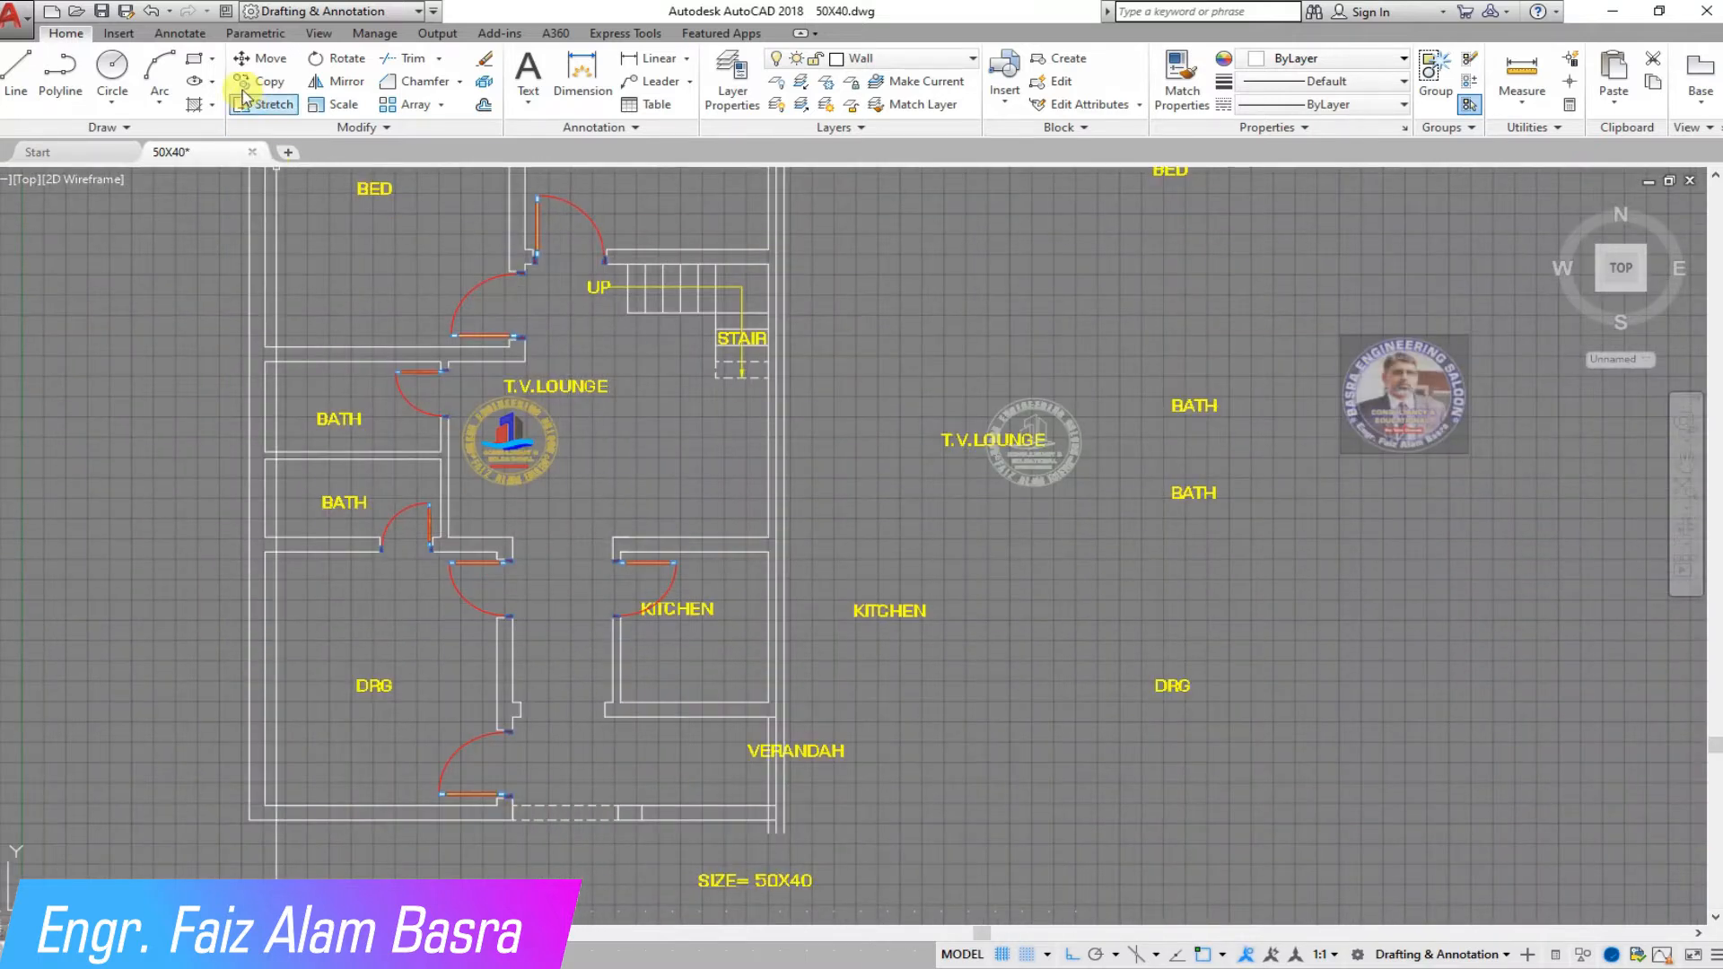
pyautogui.scroll(-4, 231, 329)
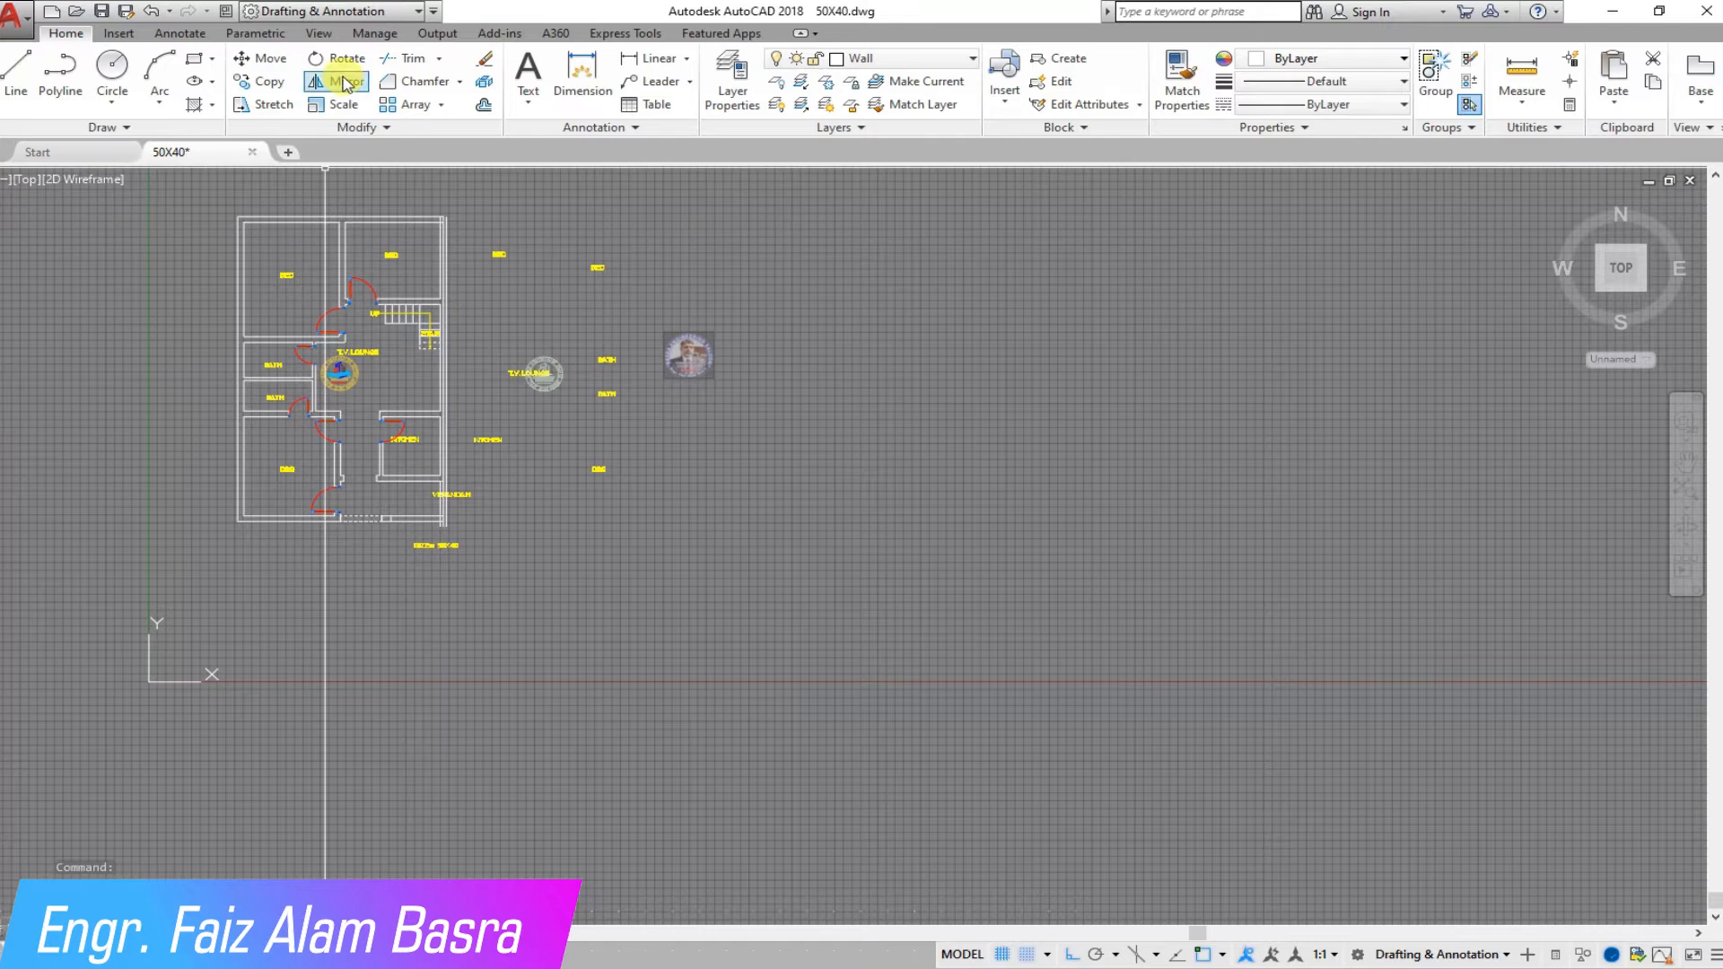
pyautogui.click(266, 81)
pyautogui.scroll(-4, 440, 453)
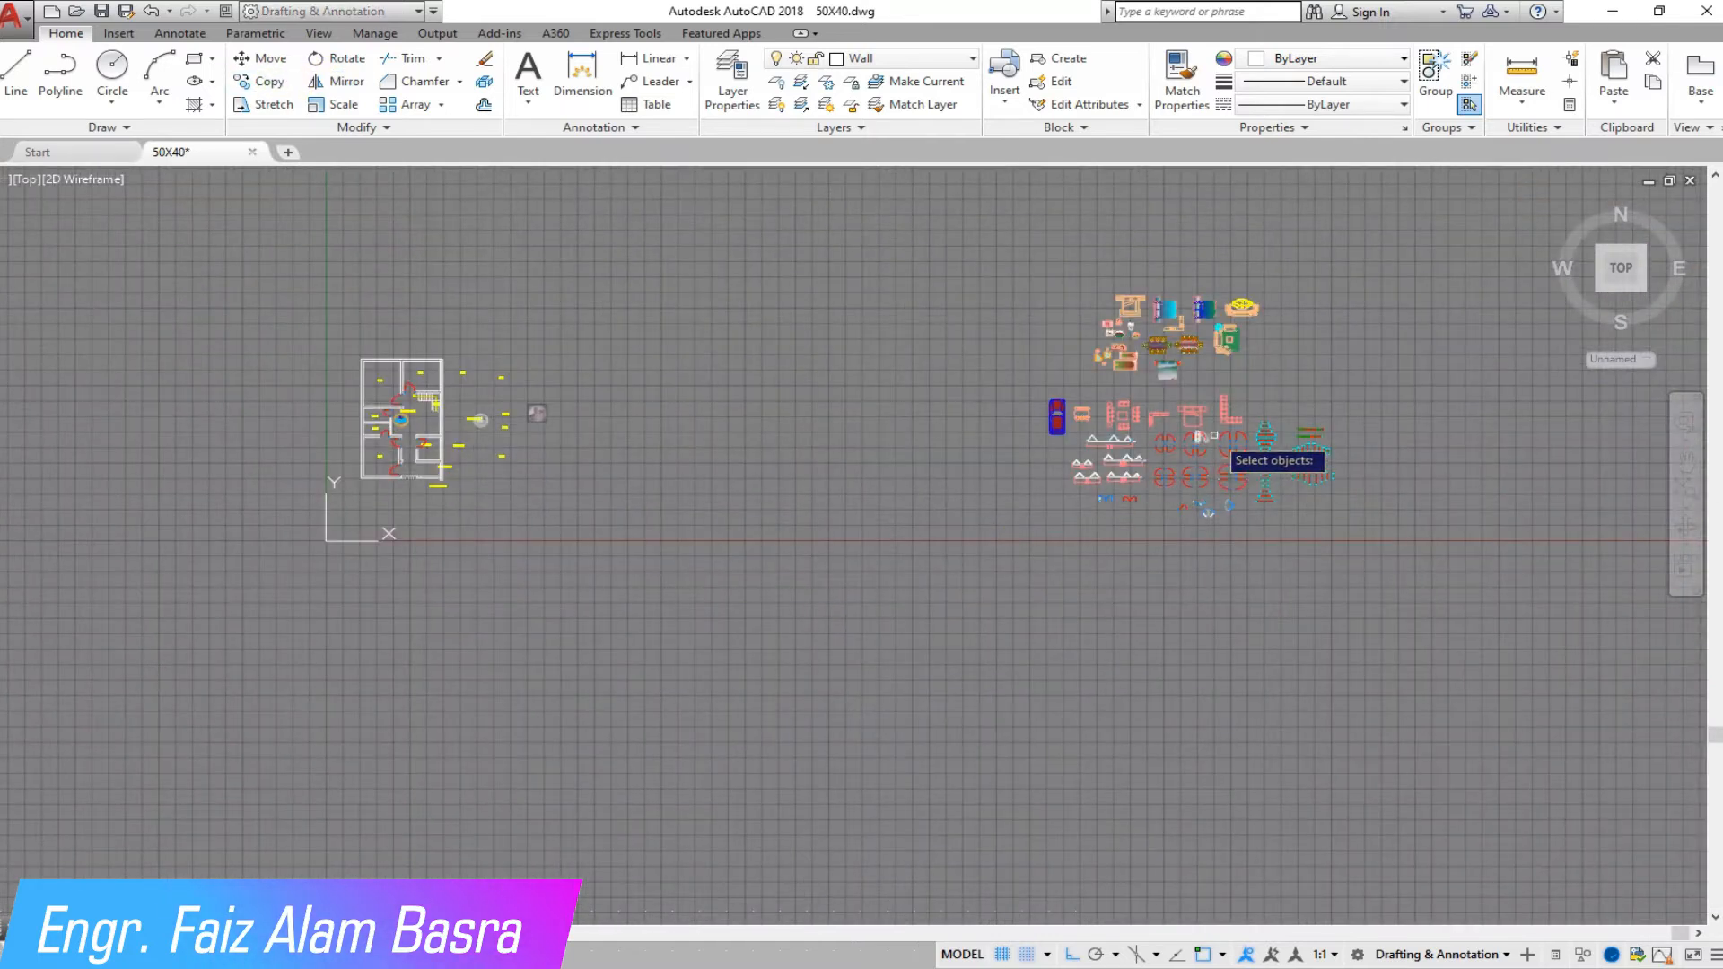
pyautogui.scroll(6, 1198, 438)
pyautogui.scroll(4, 1193, 520)
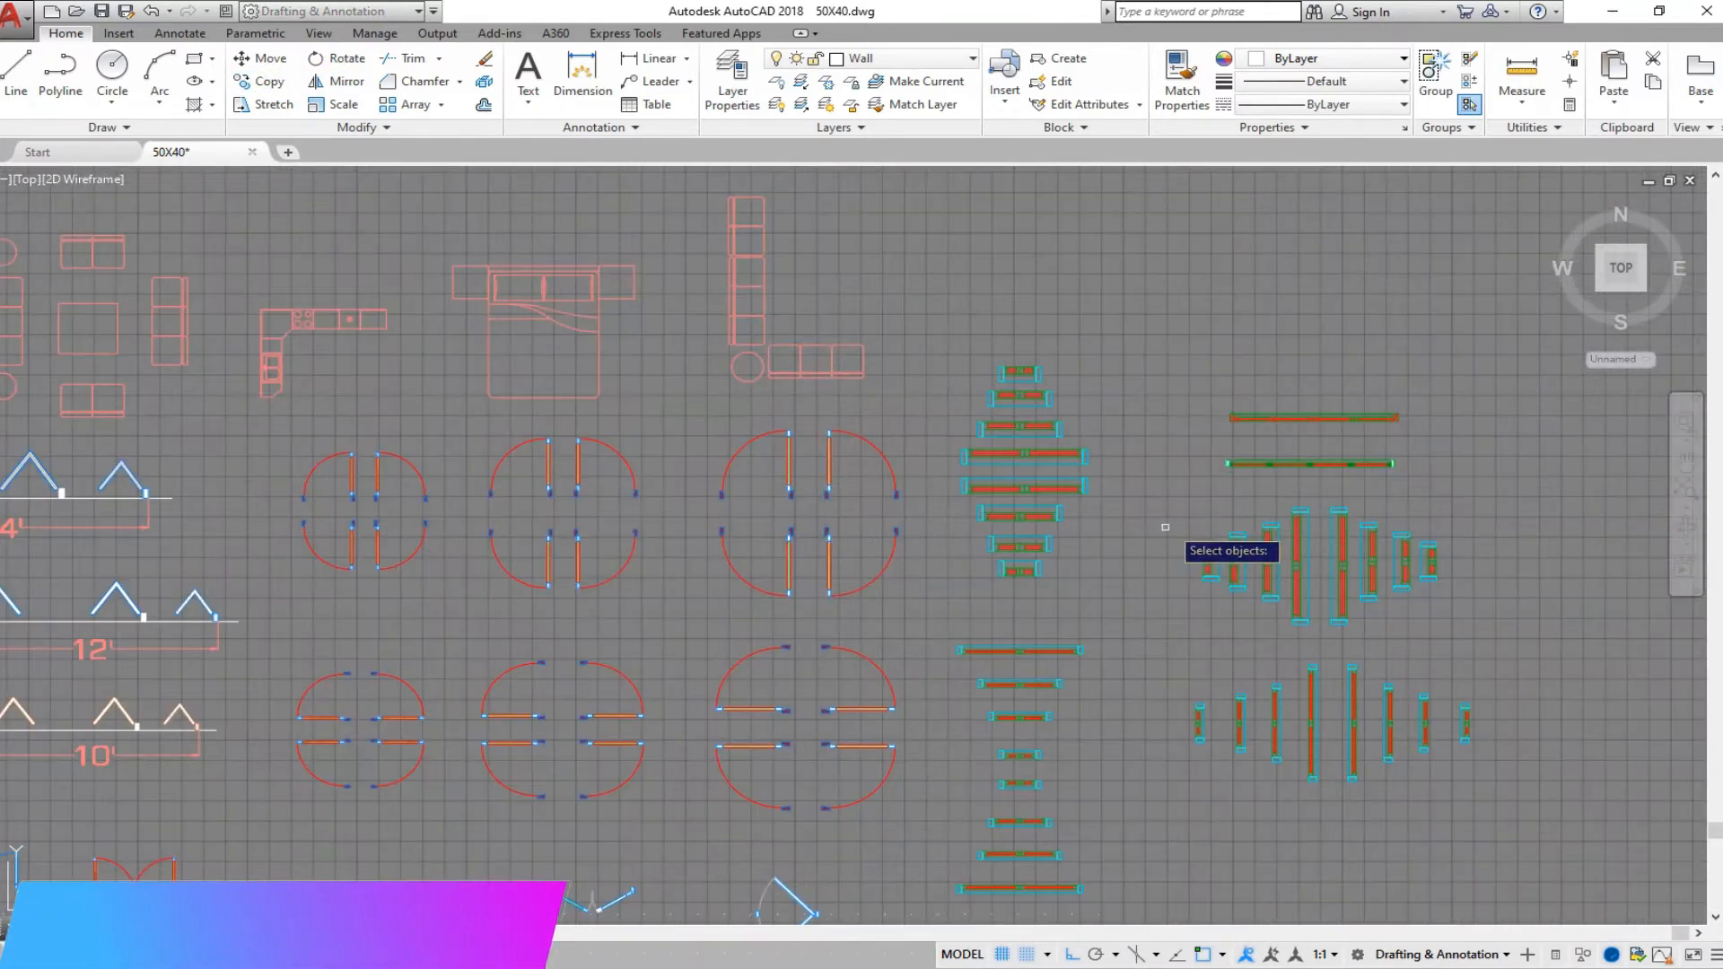
pyautogui.scroll(2, 1445, 586)
pyautogui.click(1487, 684)
pyautogui.click(1000, 453)
pyautogui.press('Return')
pyautogui.click(1239, 582)
pyautogui.scroll(-10, 1323, 588)
pyautogui.scroll(10, 839, 579)
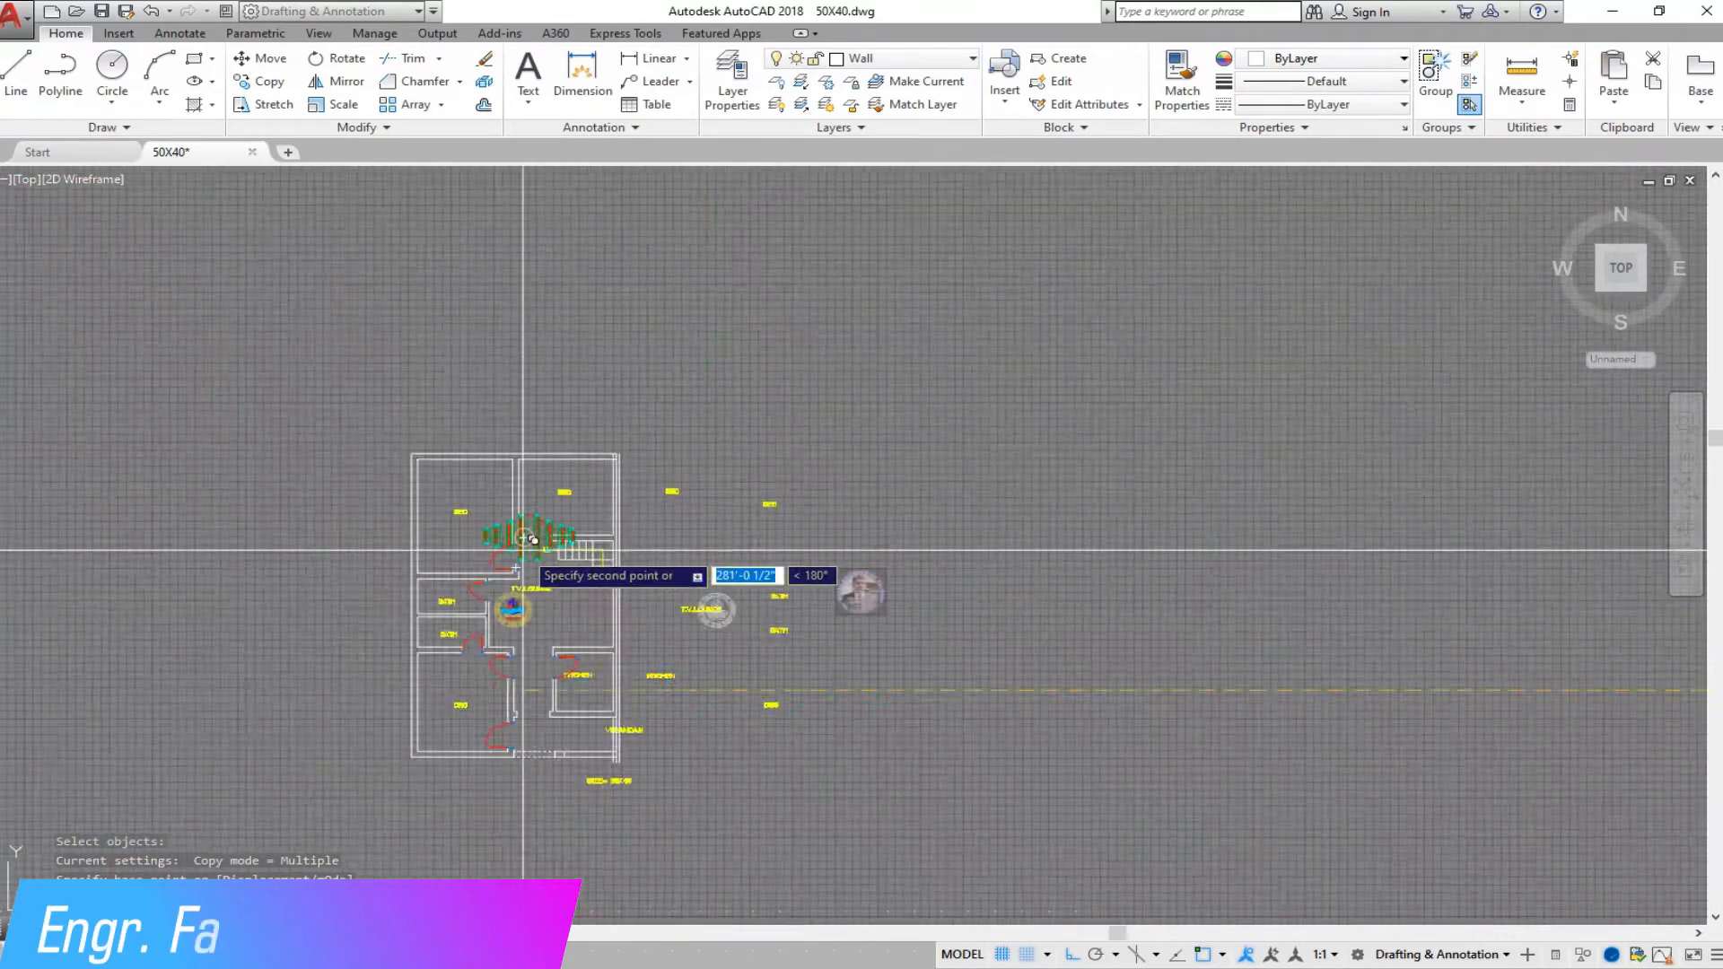
pyautogui.click(404, 437)
pyautogui.press('Escape')
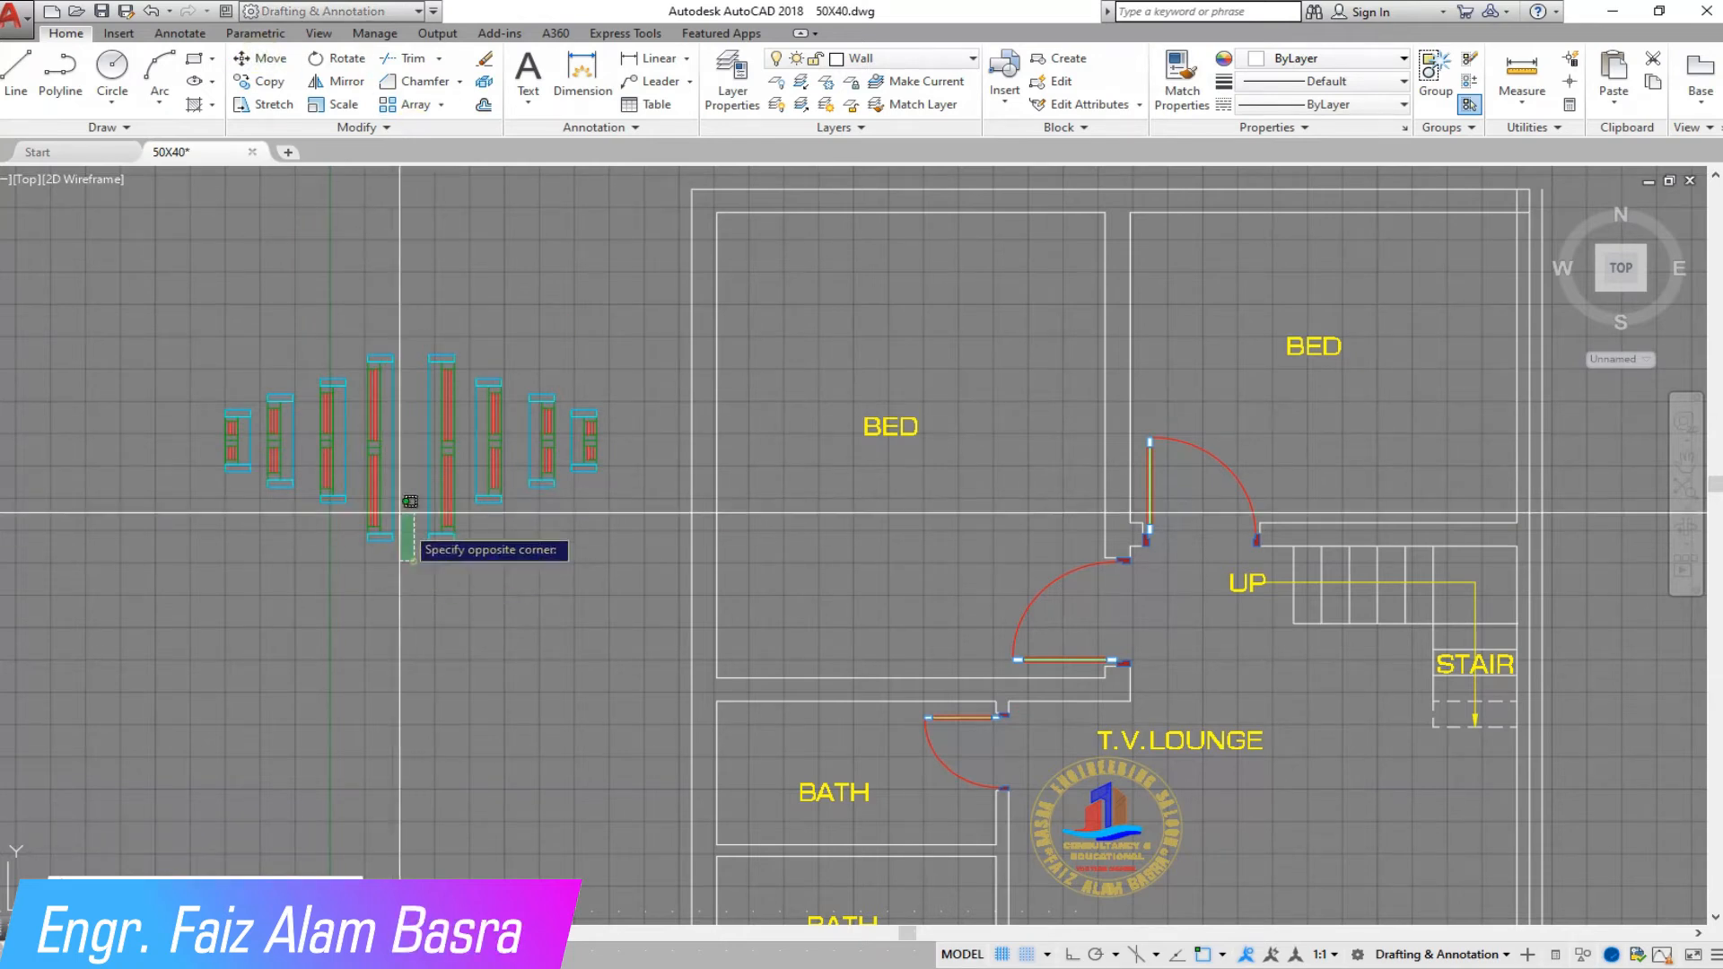
# Step: Copy the longest window from the left half of the copied set into the adjacent bedroom's outer wall
pyautogui.click(366, 312)
pyautogui.press('Return')
pyautogui.click(393, 446)
pyautogui.click(716, 445)
# Step: Offset the inner line of the bedroom wall beside the bath 24 into the bedroom to form the closet's front line
pyautogui.scroll(-2, 637, 390)
pyautogui.scroll(4, 756, 514)
pyautogui.scroll(-2, 756, 514)
pyautogui.scroll(2, 763, 517)
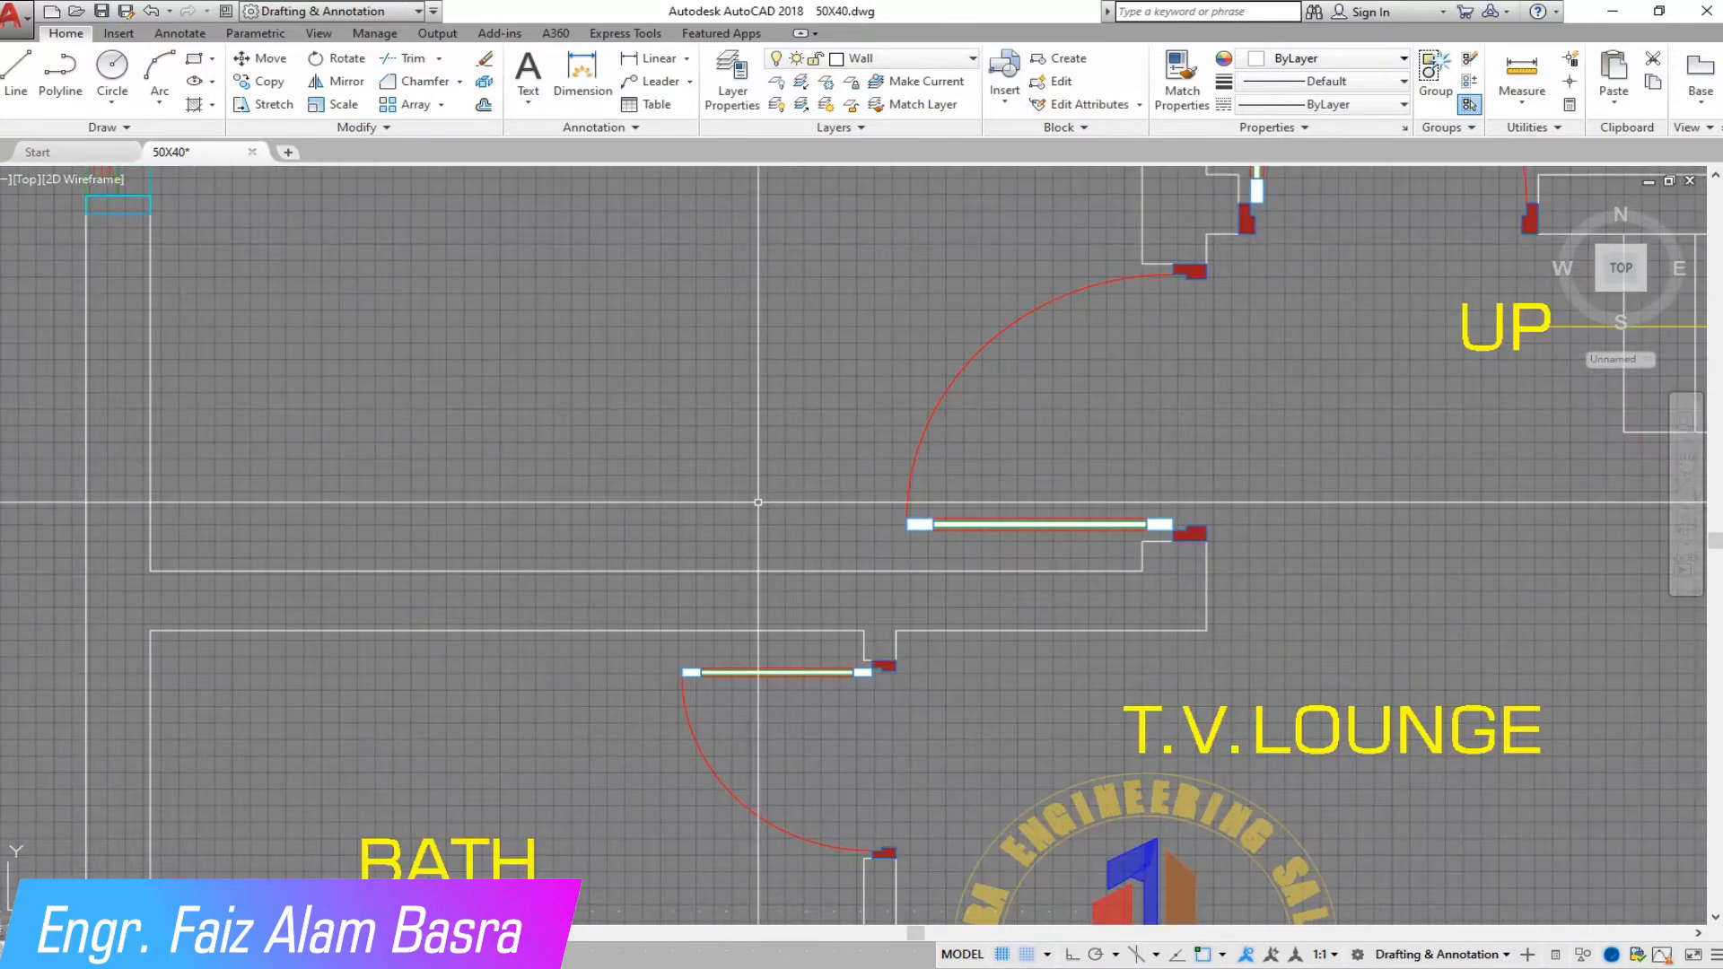
pyautogui.click(484, 105)
pyautogui.press('Return')
pyautogui.click(558, 570)
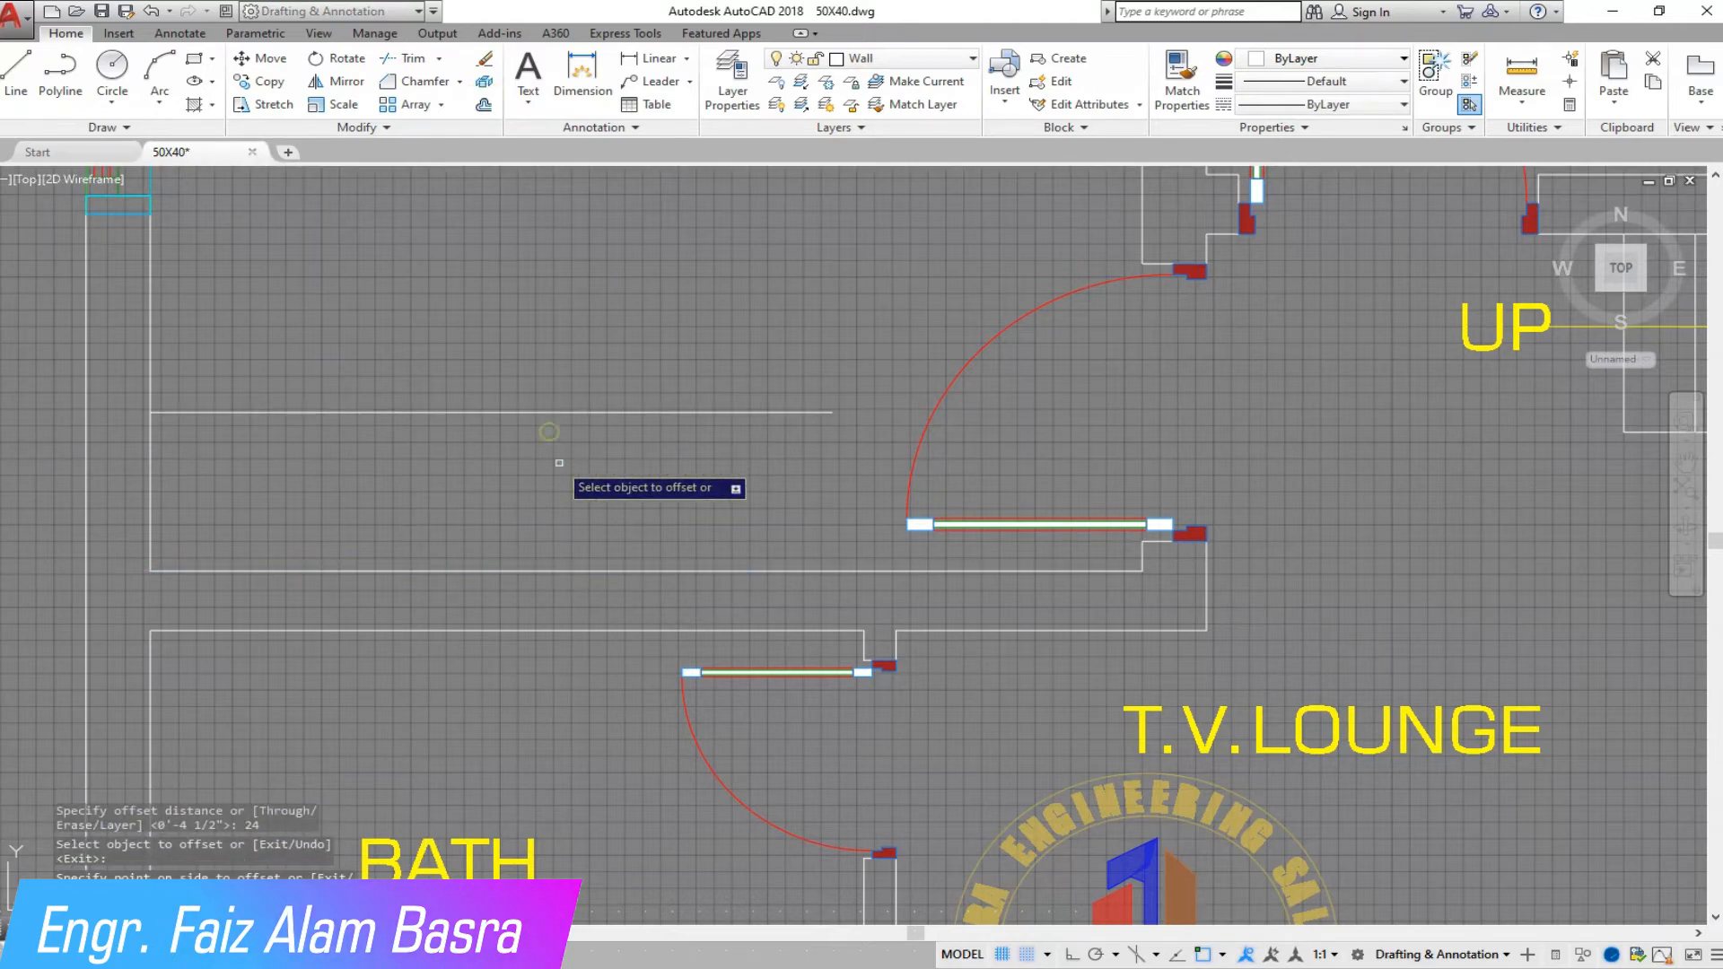
pyautogui.click(561, 362)
# Step: Close the closet's open end with a vertical line down to the bedroom wall and offset it 4.5 into the closet
pyautogui.click(16, 70)
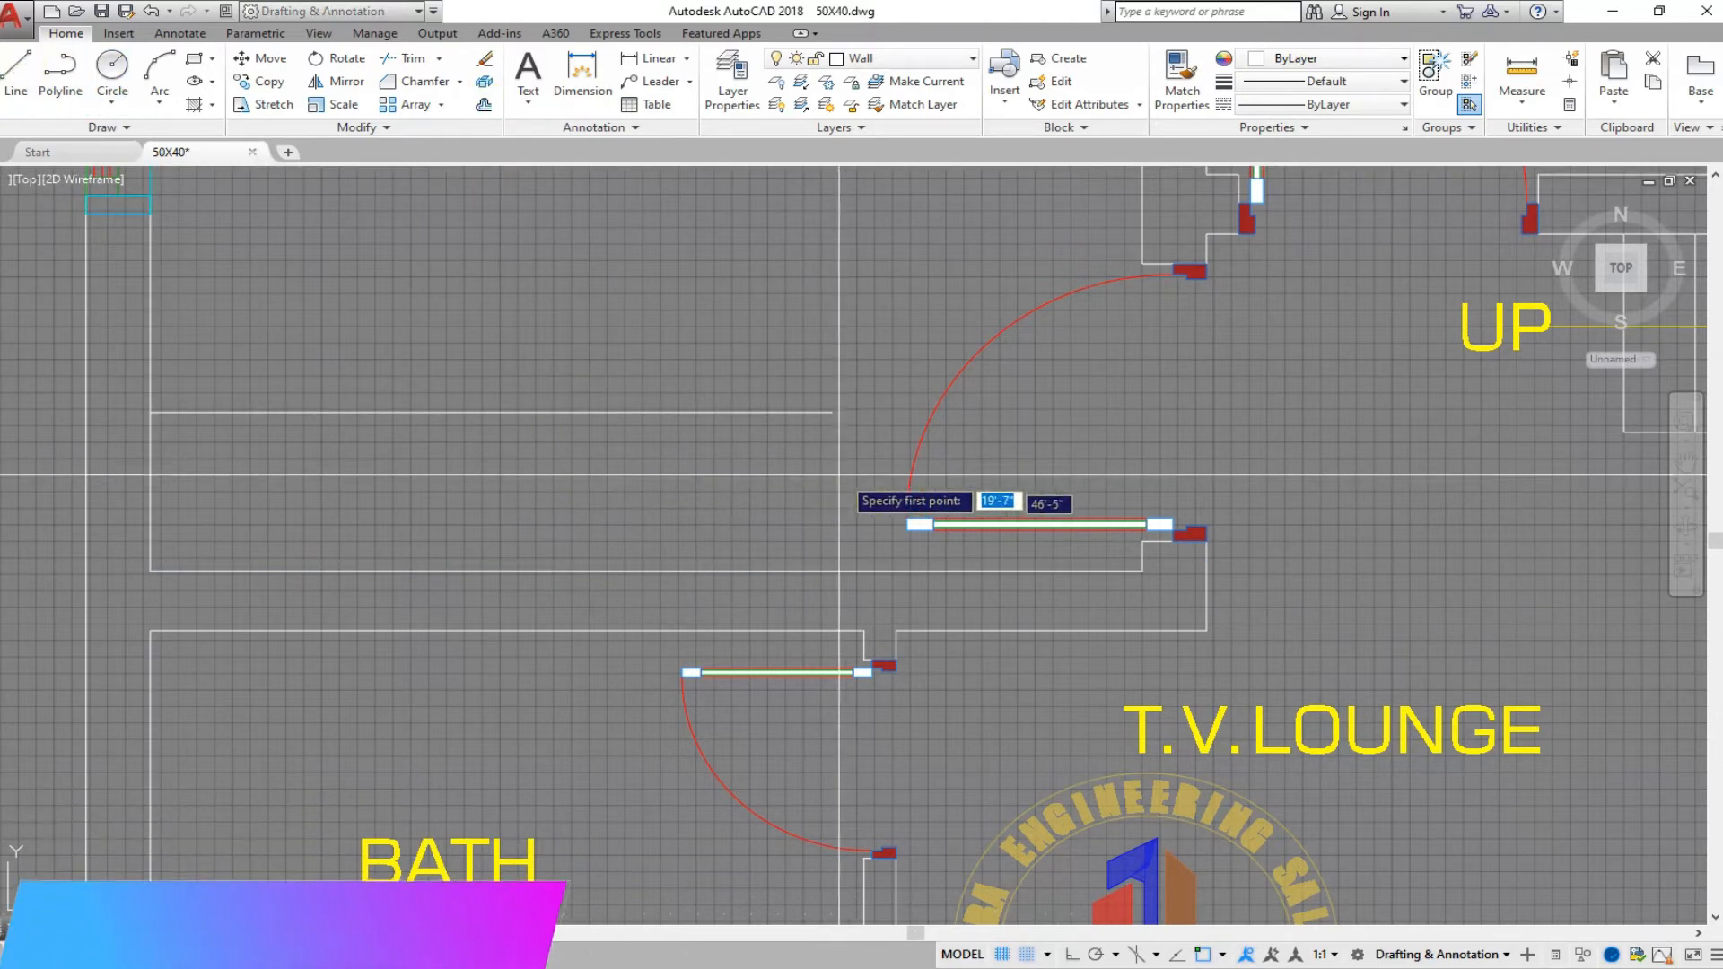
pyautogui.click(832, 413)
pyautogui.click(1066, 955)
pyautogui.click(832, 571)
pyautogui.press('Return')
pyautogui.press('Return')
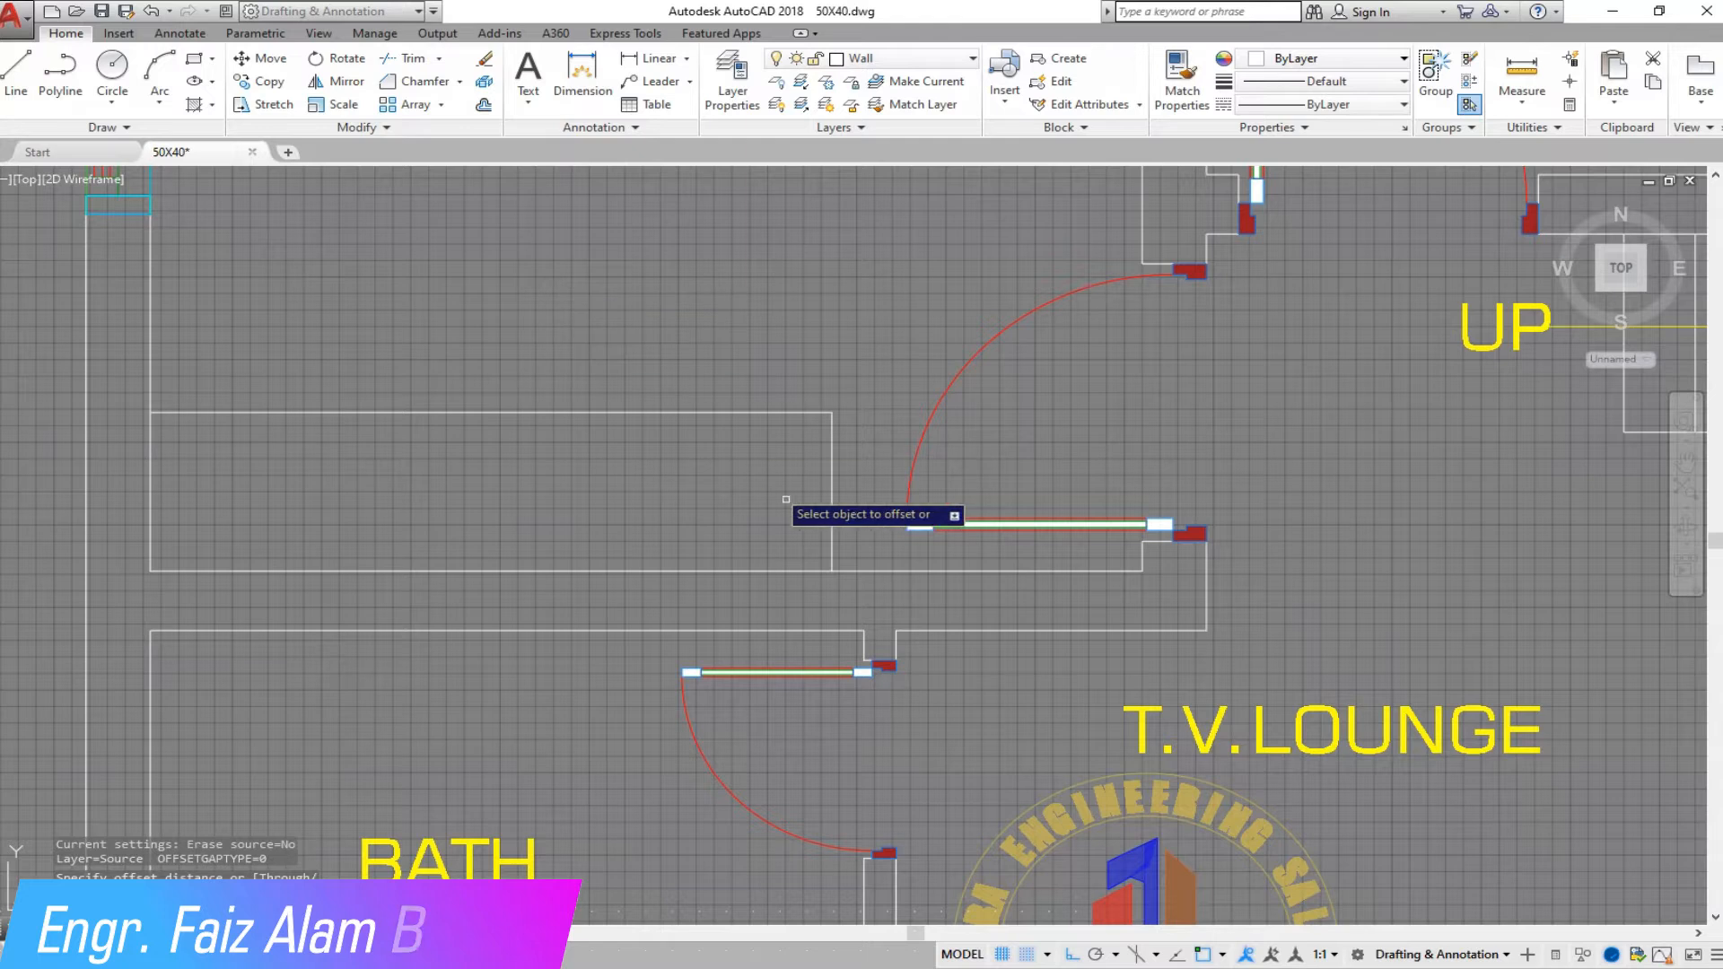
pyautogui.click(731, 488)
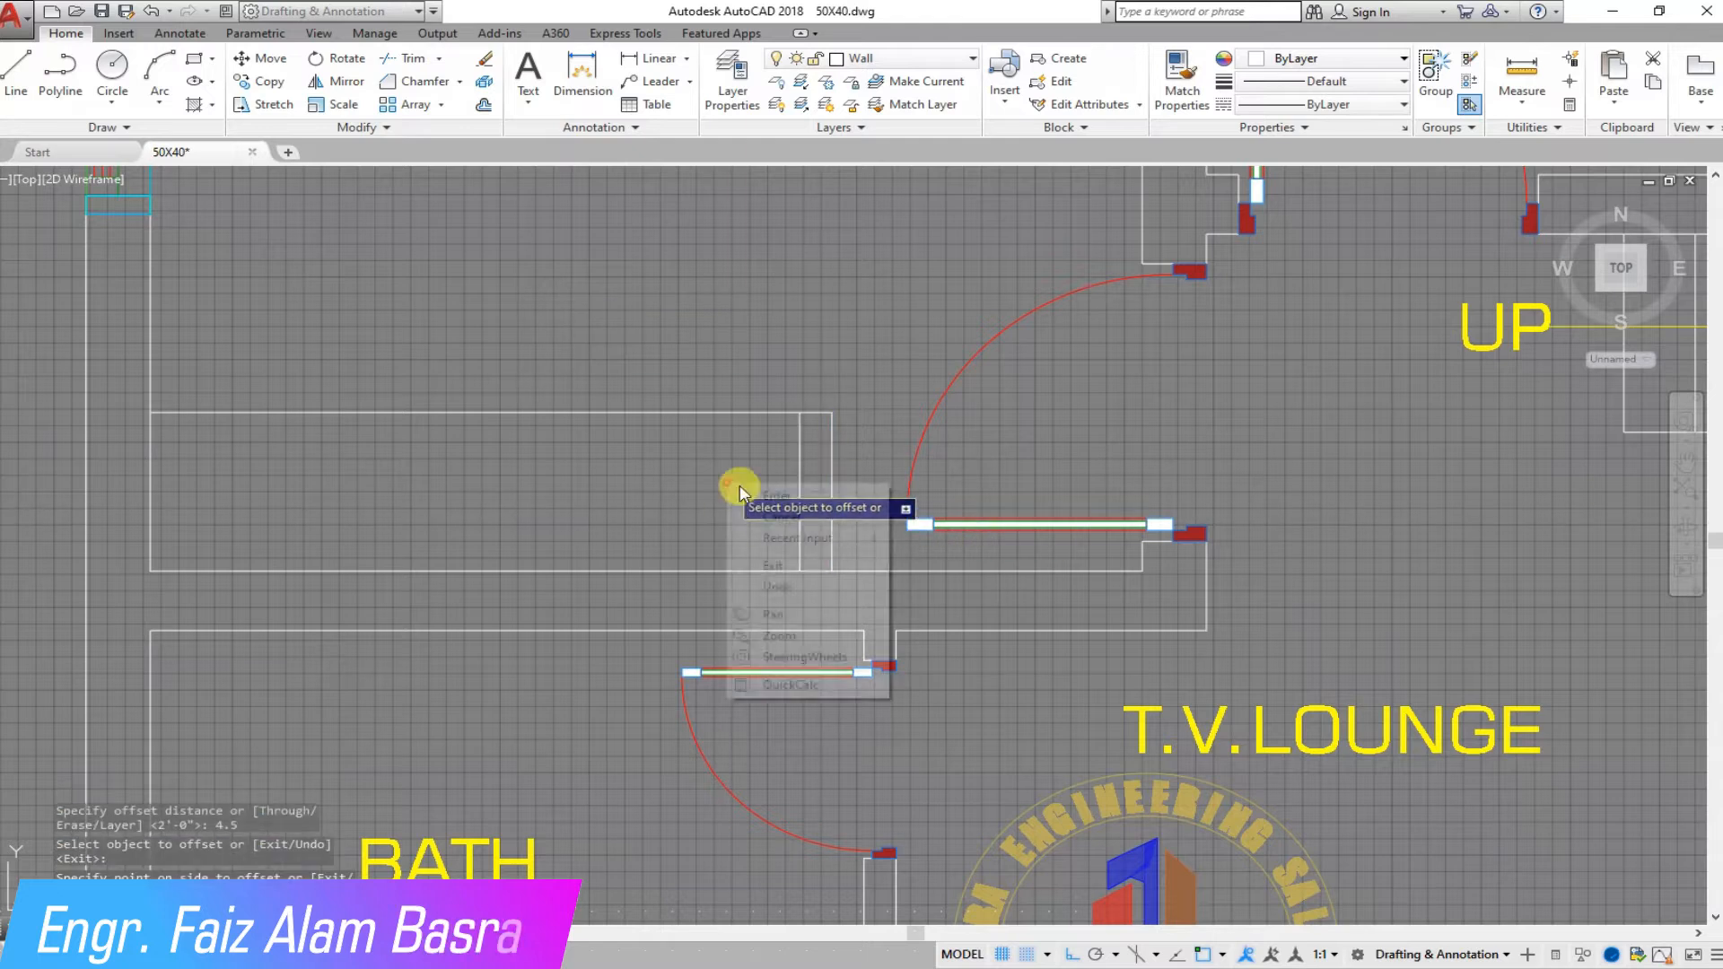
# Step: Trim the bedroom wall line between the two lines of the closet's end wall
pyautogui.click(402, 57)
pyautogui.press('Return')
pyautogui.scroll(3, 812, 588)
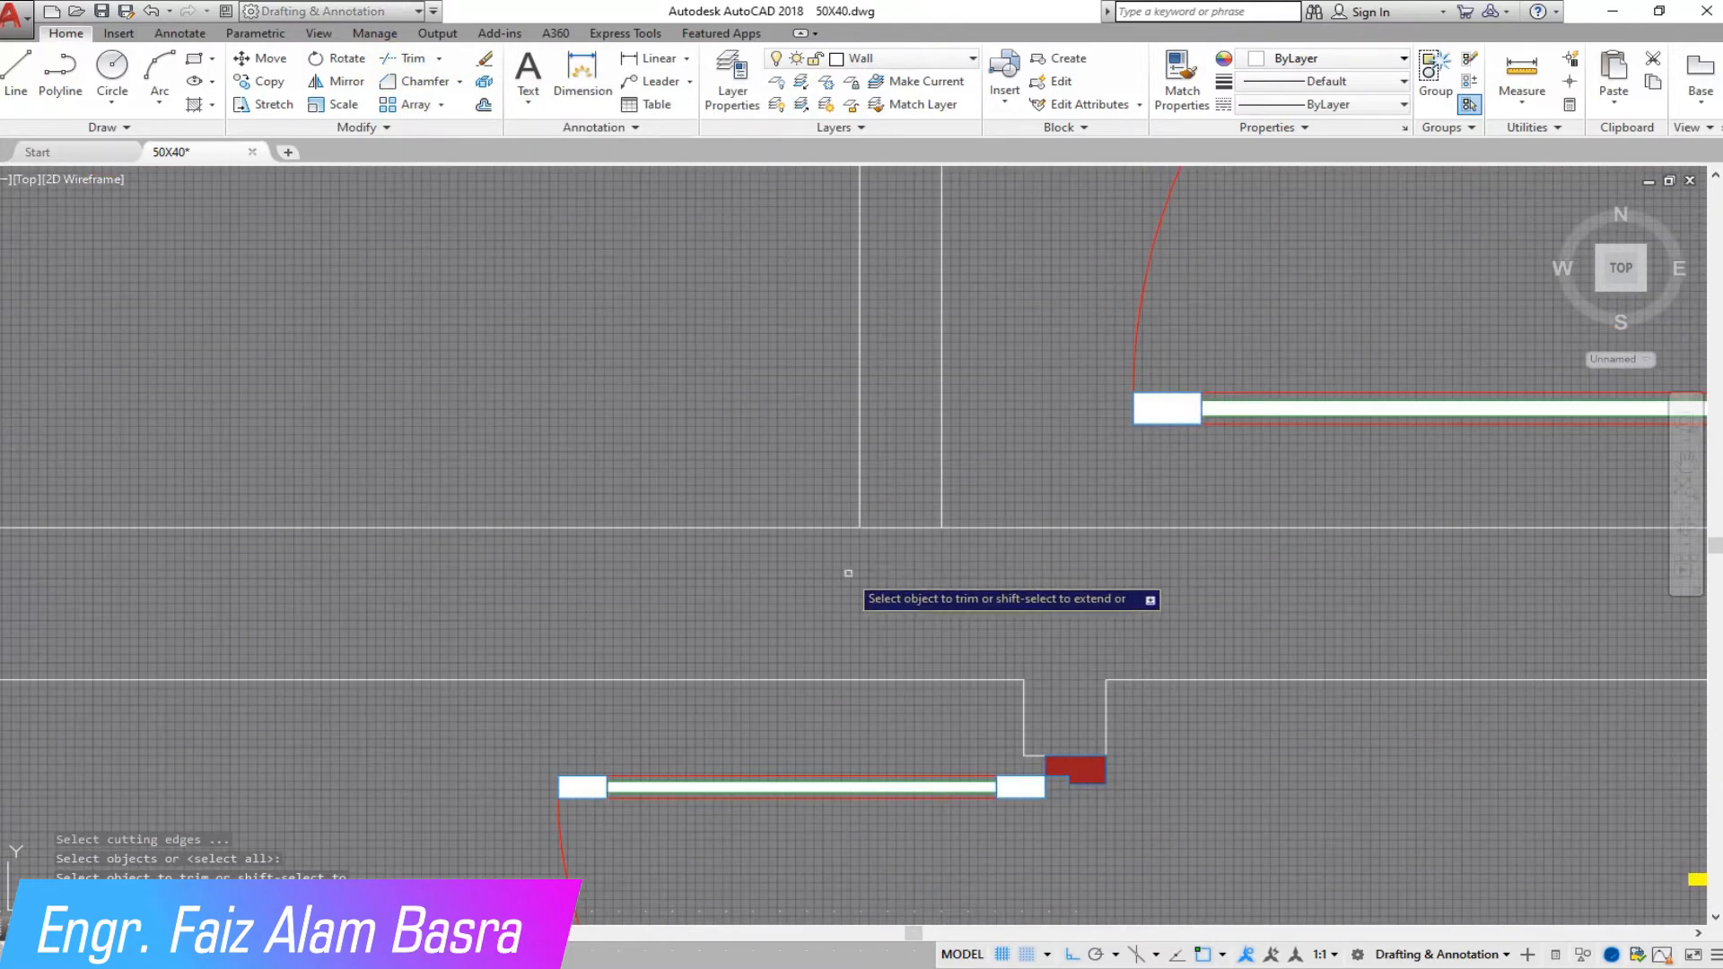
pyautogui.scroll(-4, 730, 521)
pyautogui.rightClick(692, 454)
pyautogui.click(750, 469)
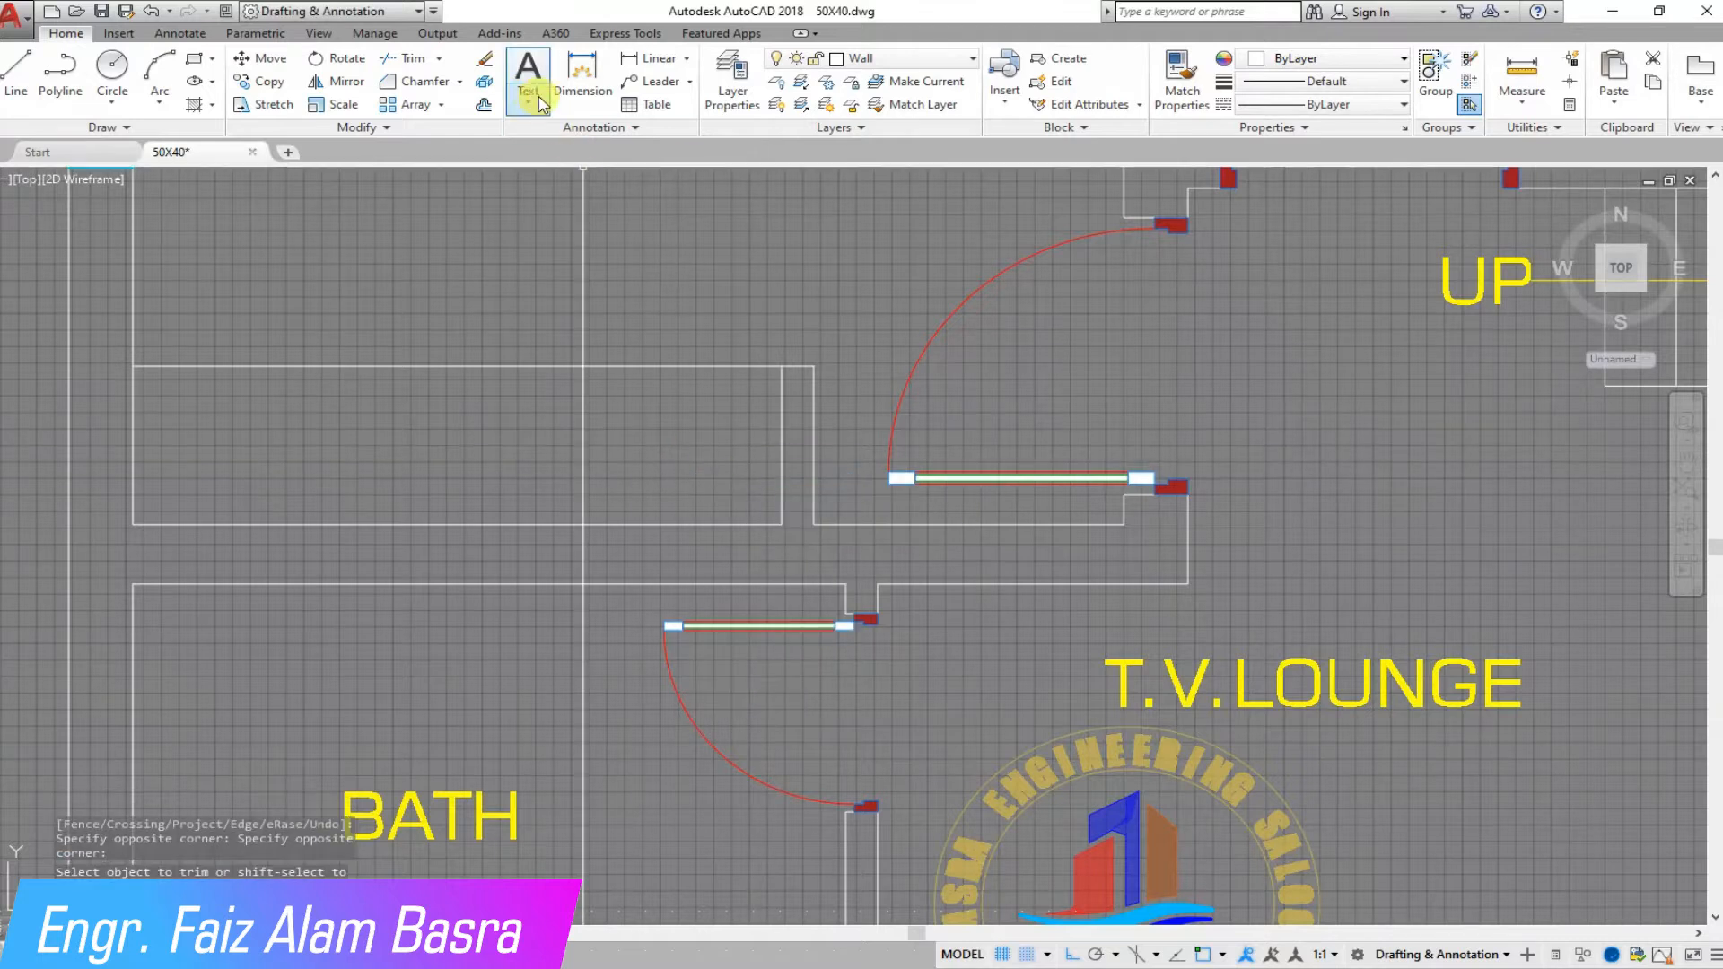
# Step: Add linear dimensions to the wall segment between closet and door jamb and to the closet's inner length
pyautogui.click(655, 59)
pyautogui.click(957, 526)
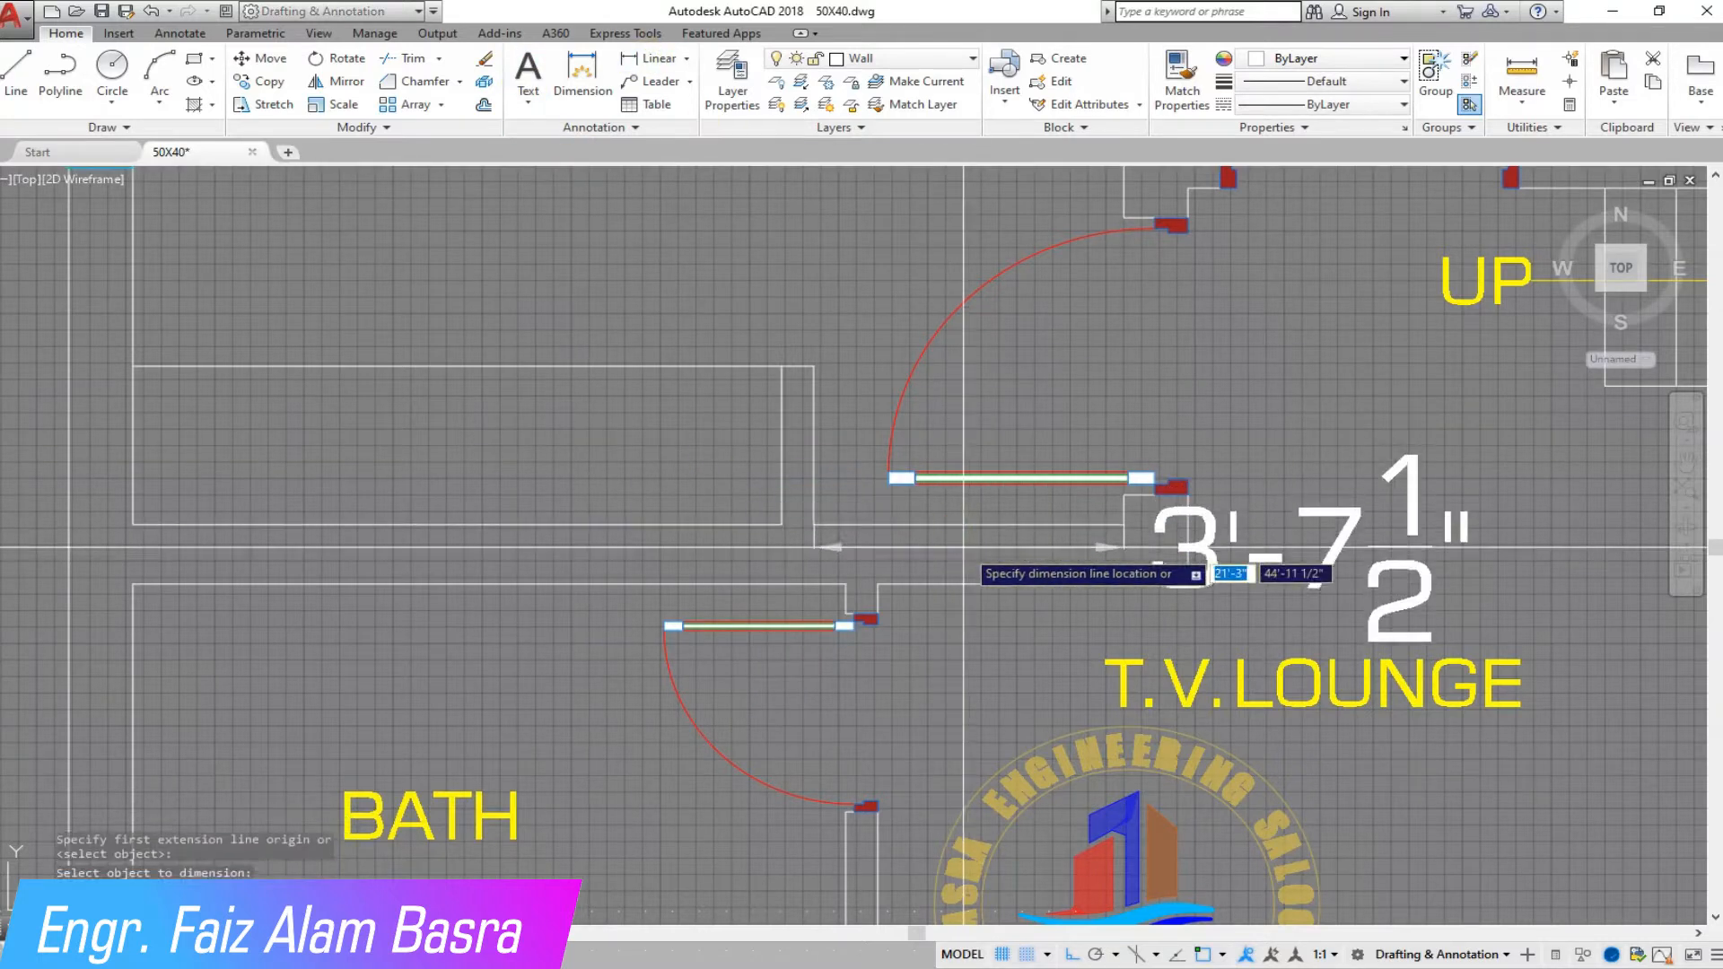
pyautogui.click(269, 105)
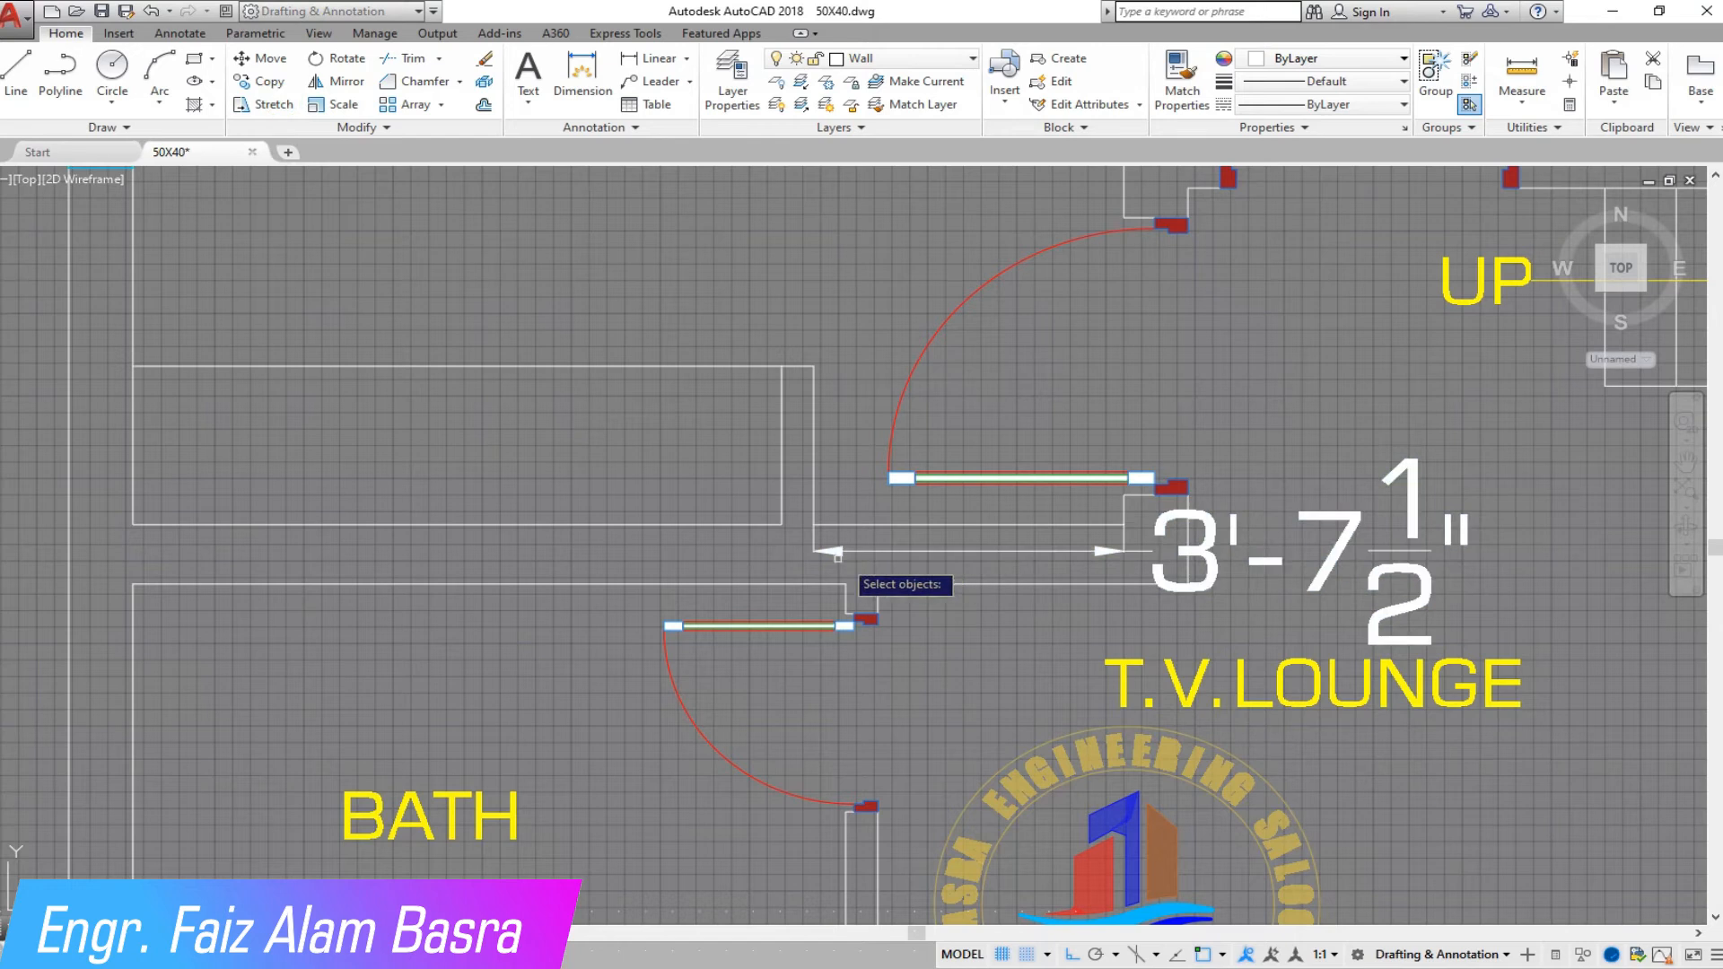
pyautogui.click(596, 521)
pyautogui.click(596, 482)
# Step: Stretch the closet's end wall 4 1/2" away from the bedroom door, shortening the closet
pyautogui.click(269, 105)
pyautogui.click(853, 583)
pyautogui.click(723, 288)
pyautogui.press('Return')
pyautogui.click(743, 291)
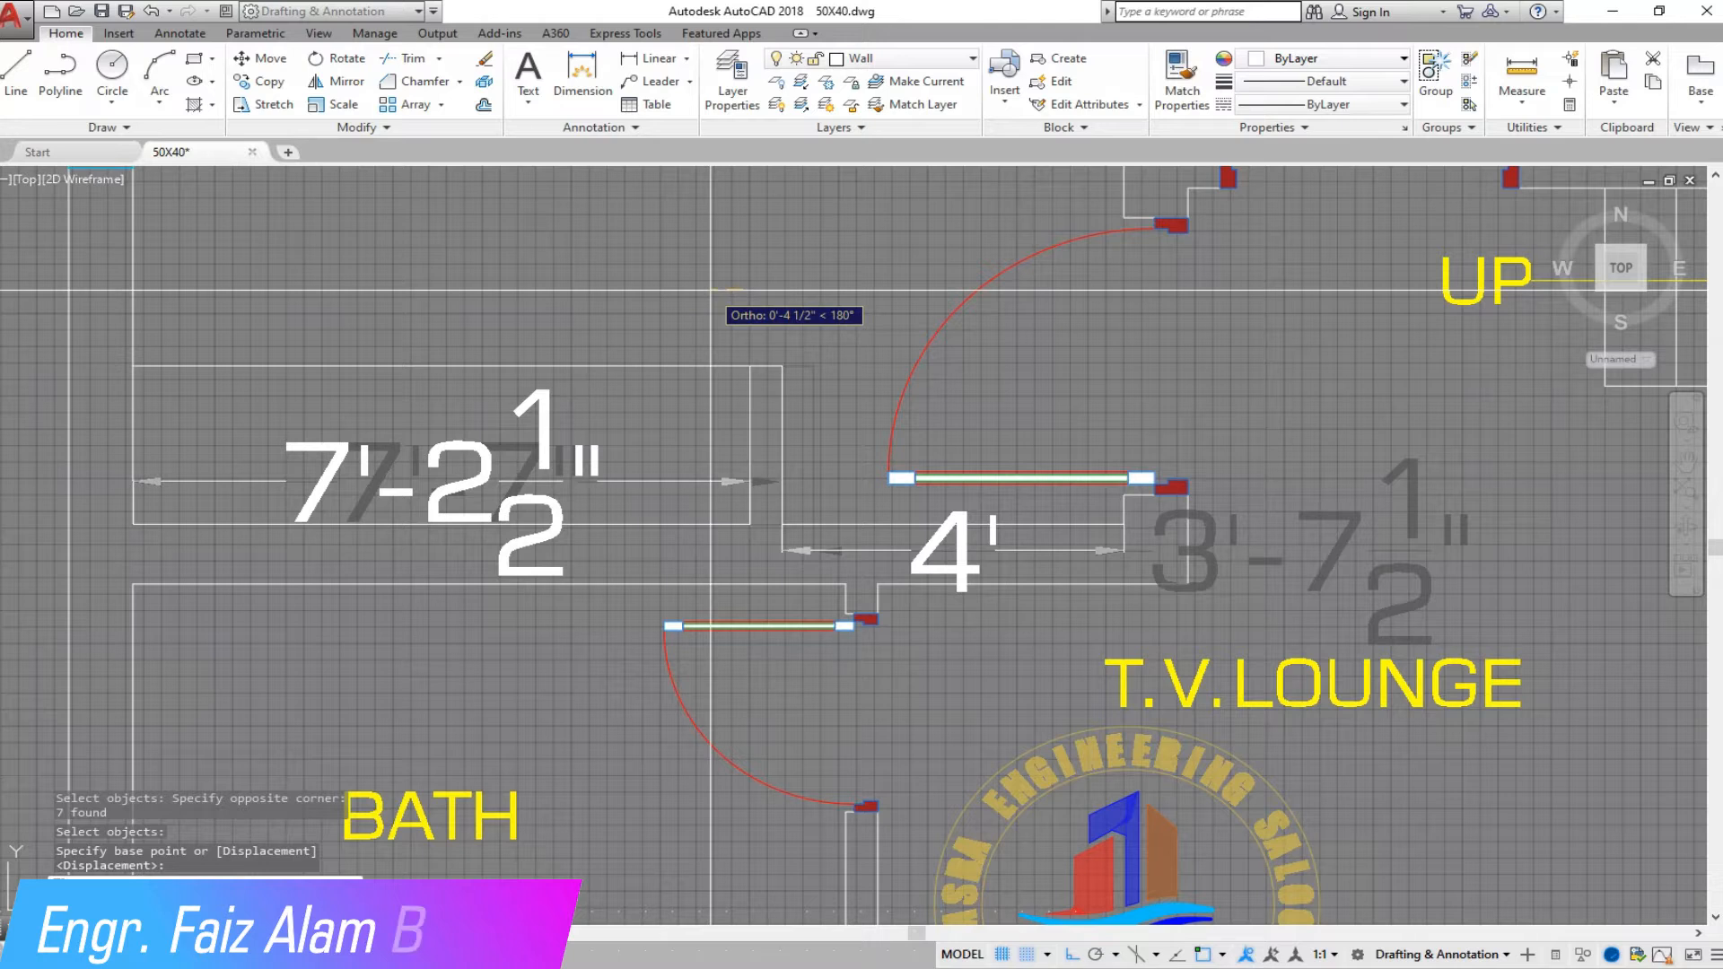
pyautogui.click(711, 290)
# Step: Delete the two temporary dimensions at the closet
pyautogui.click(836, 564)
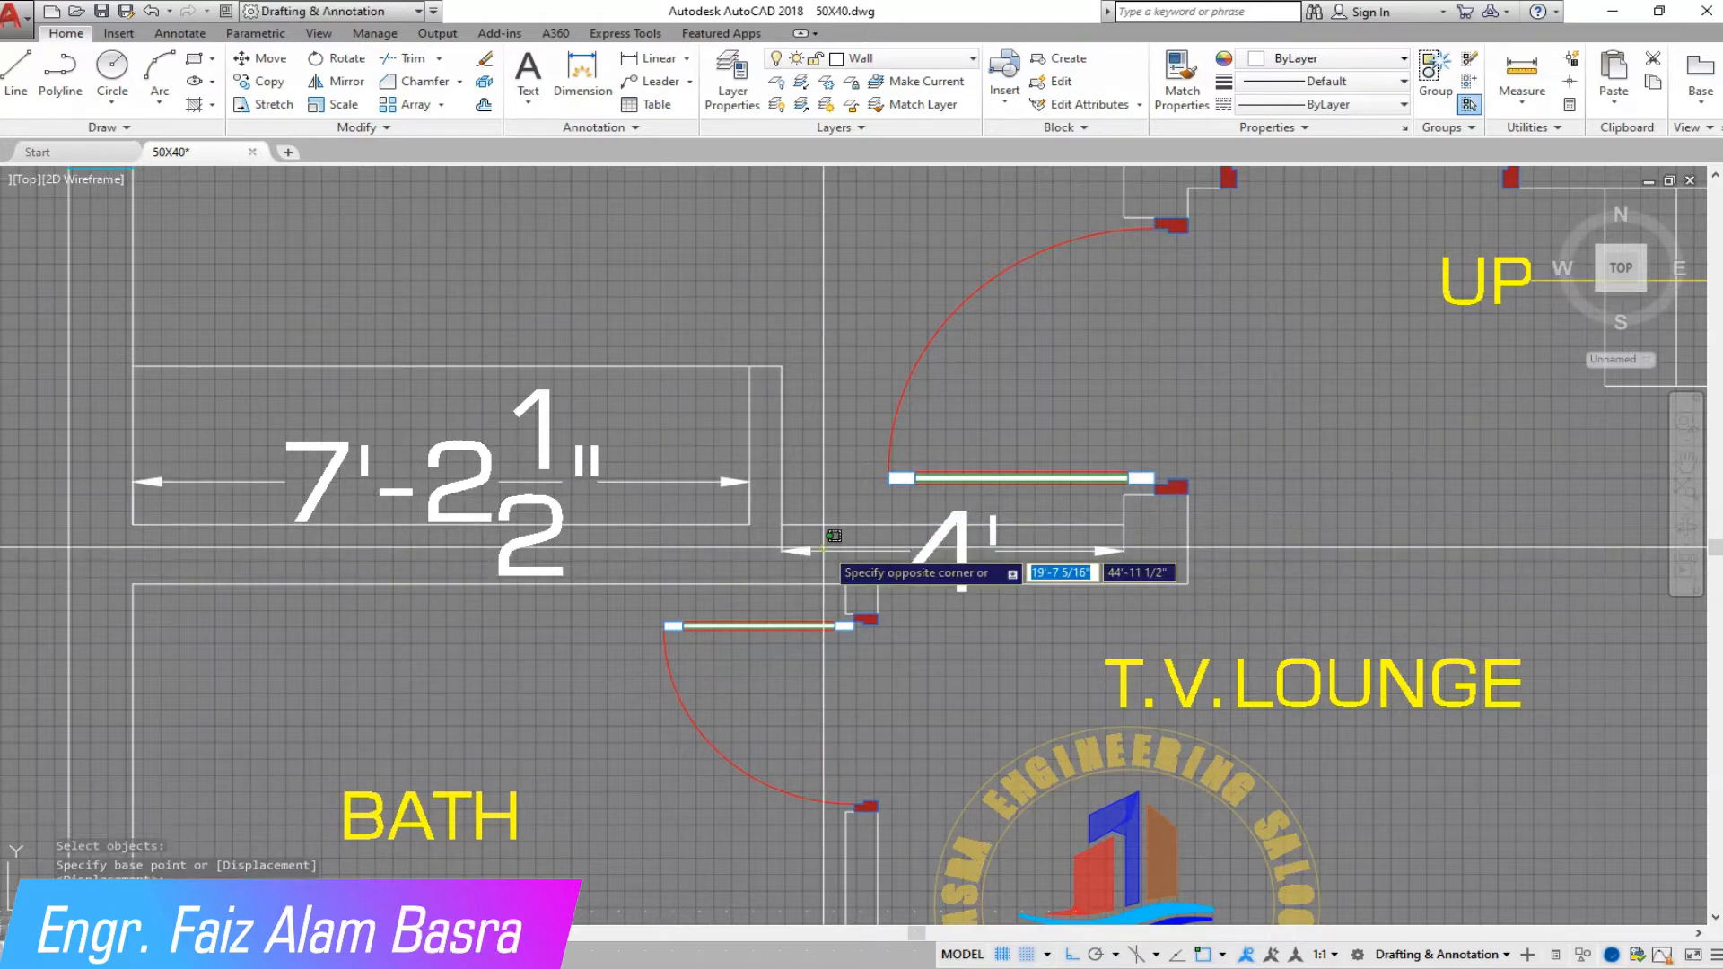
pyautogui.click(815, 535)
pyautogui.click(718, 481)
pyautogui.press('Delete')
# Step: Draw a diagonal line across the closet from its upper outer-wall corner to the opposite lower corner
pyautogui.click(17, 70)
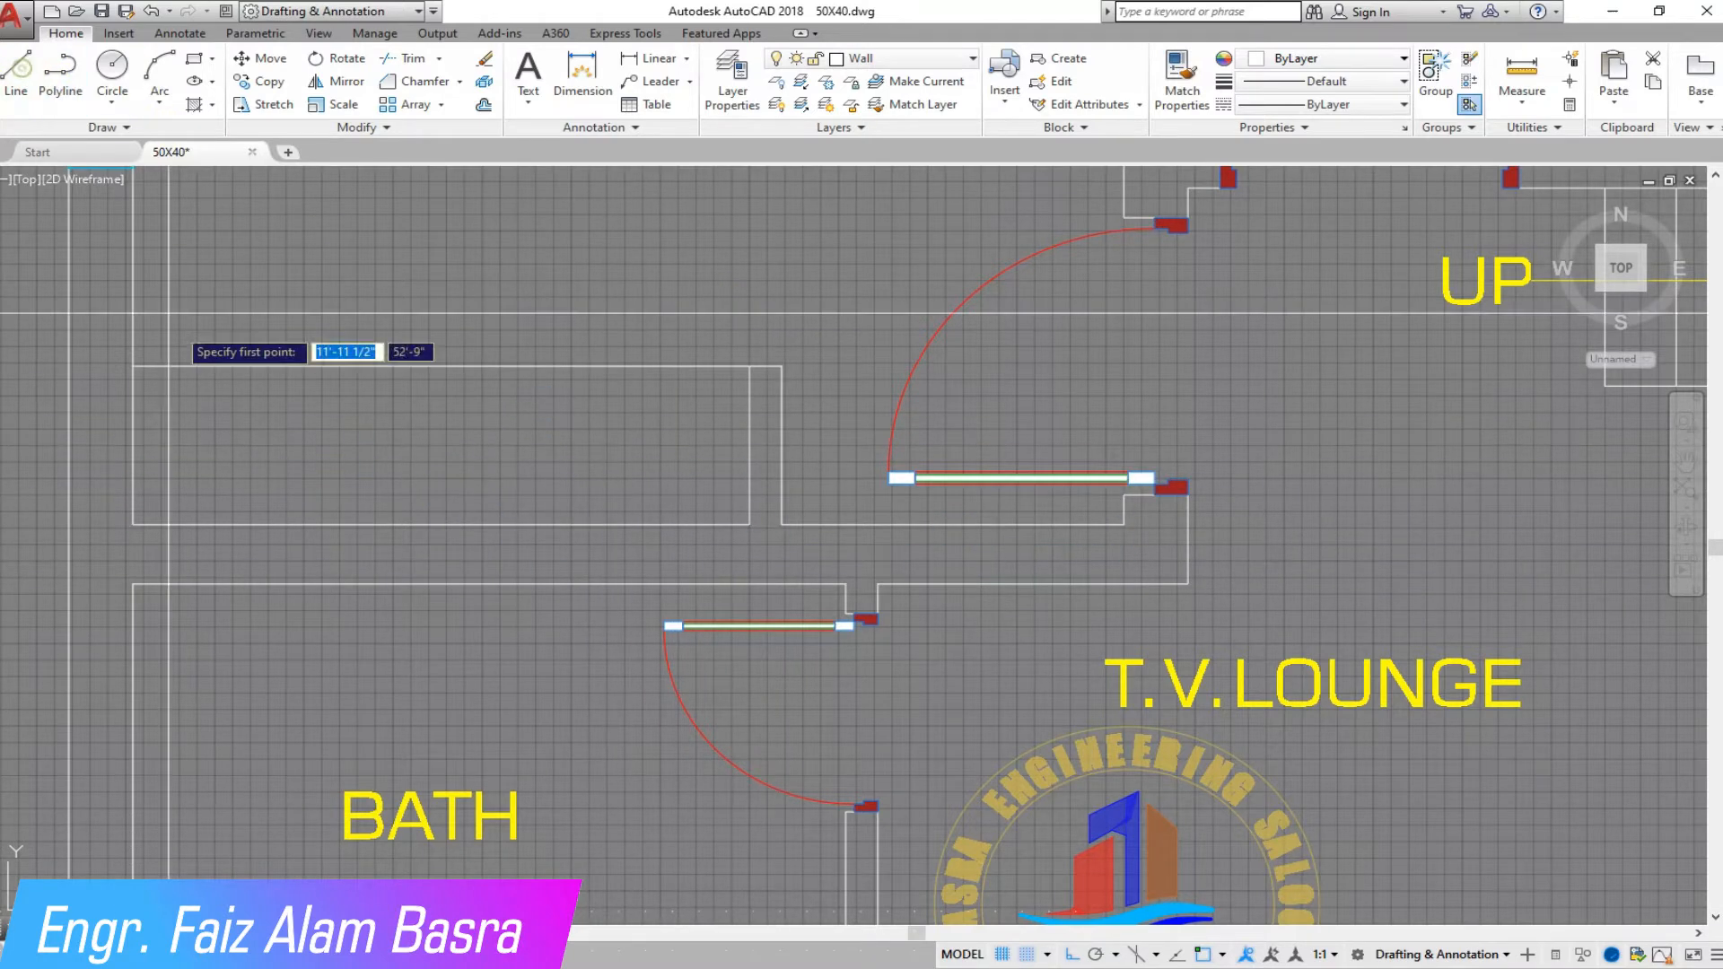
pyautogui.click(128, 368)
pyautogui.click(750, 524)
pyautogui.press('Escape')
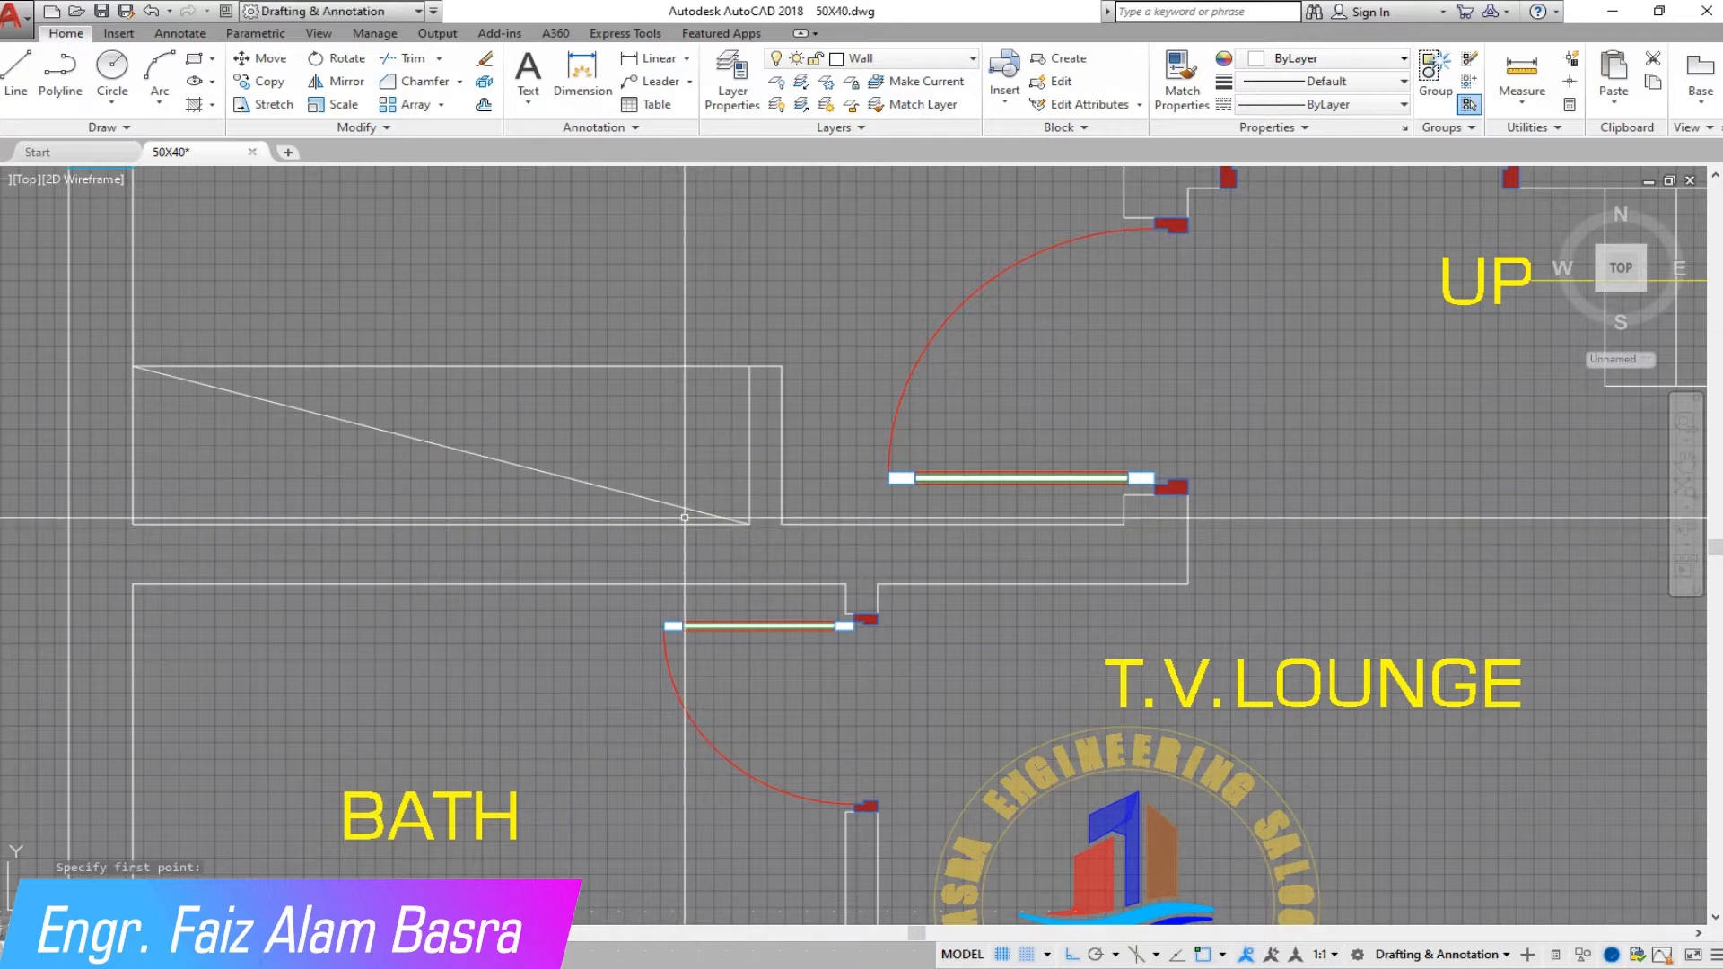
# Step: Copy the smallest window from the left half of the window set into the outer walls of both baths
pyautogui.scroll(-6, 646, 467)
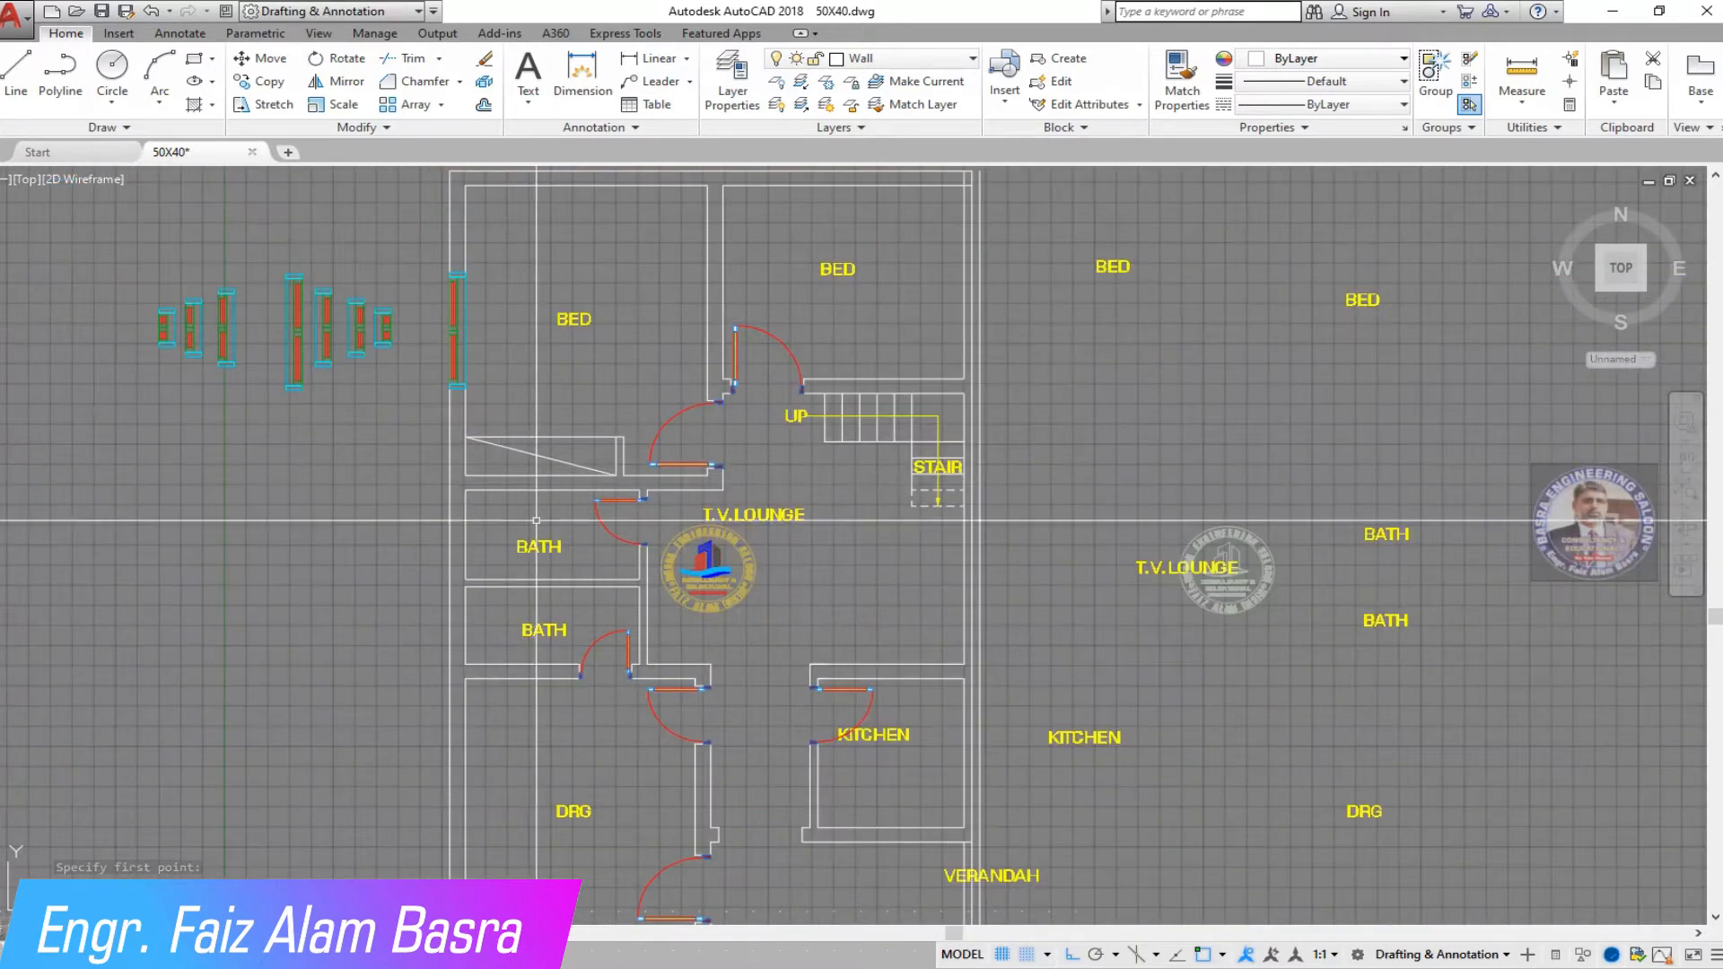
pyautogui.scroll(1, 418, 614)
pyautogui.scroll(-1, 494, 575)
pyautogui.click(263, 80)
pyautogui.scroll(2, 181, 272)
pyautogui.scroll(2, 234, 324)
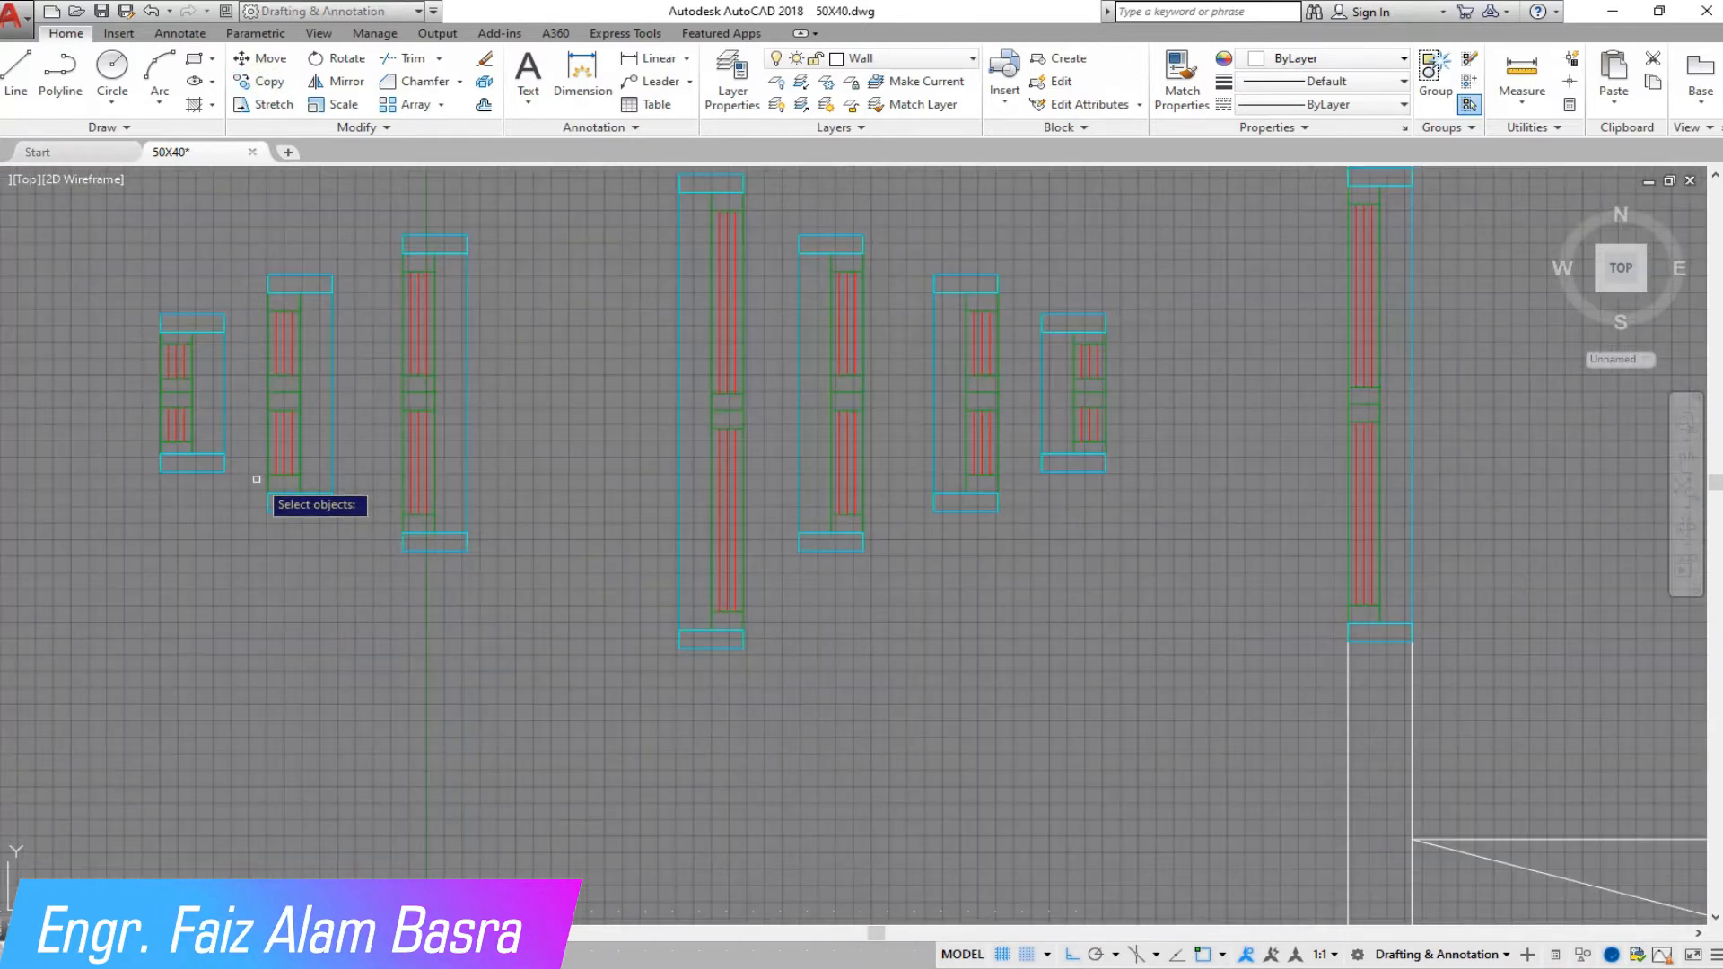
pyautogui.click(256, 479)
pyautogui.click(88, 238)
pyautogui.press('Return')
pyautogui.click(226, 391)
pyautogui.scroll(-4, 244, 256)
pyautogui.scroll(5, 739, 678)
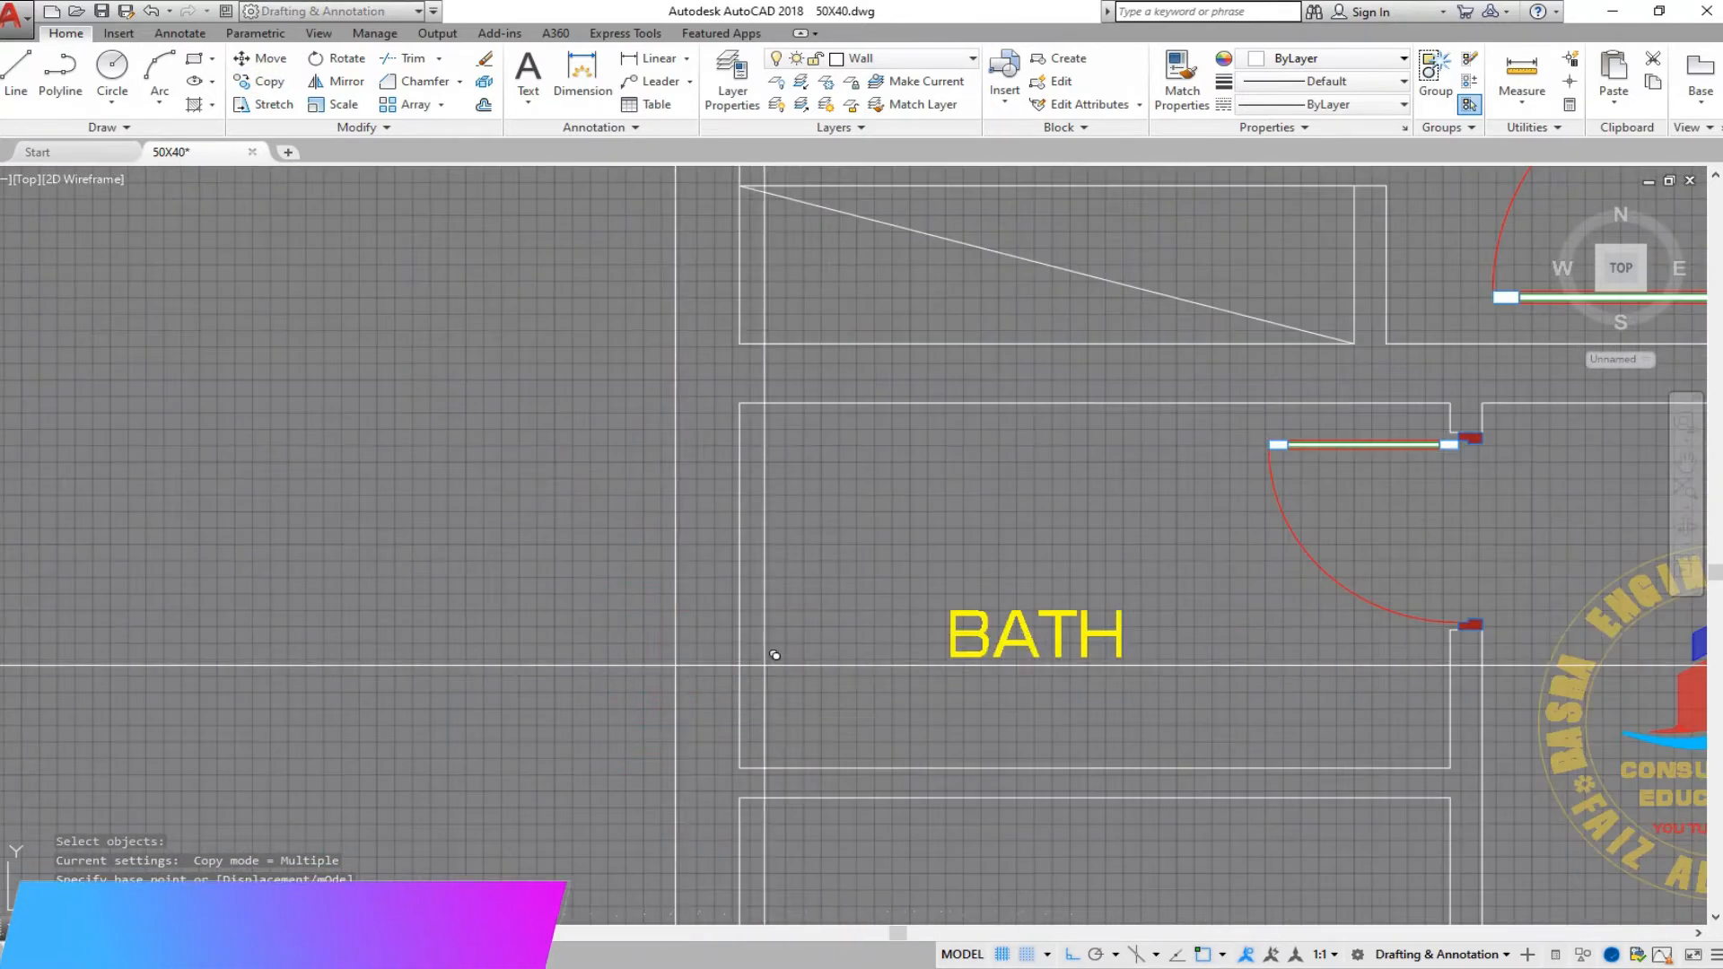
pyautogui.scroll(-6, 736, 579)
pyautogui.scroll(1, 702, 582)
pyautogui.click(703, 582)
pyautogui.press('Escape')
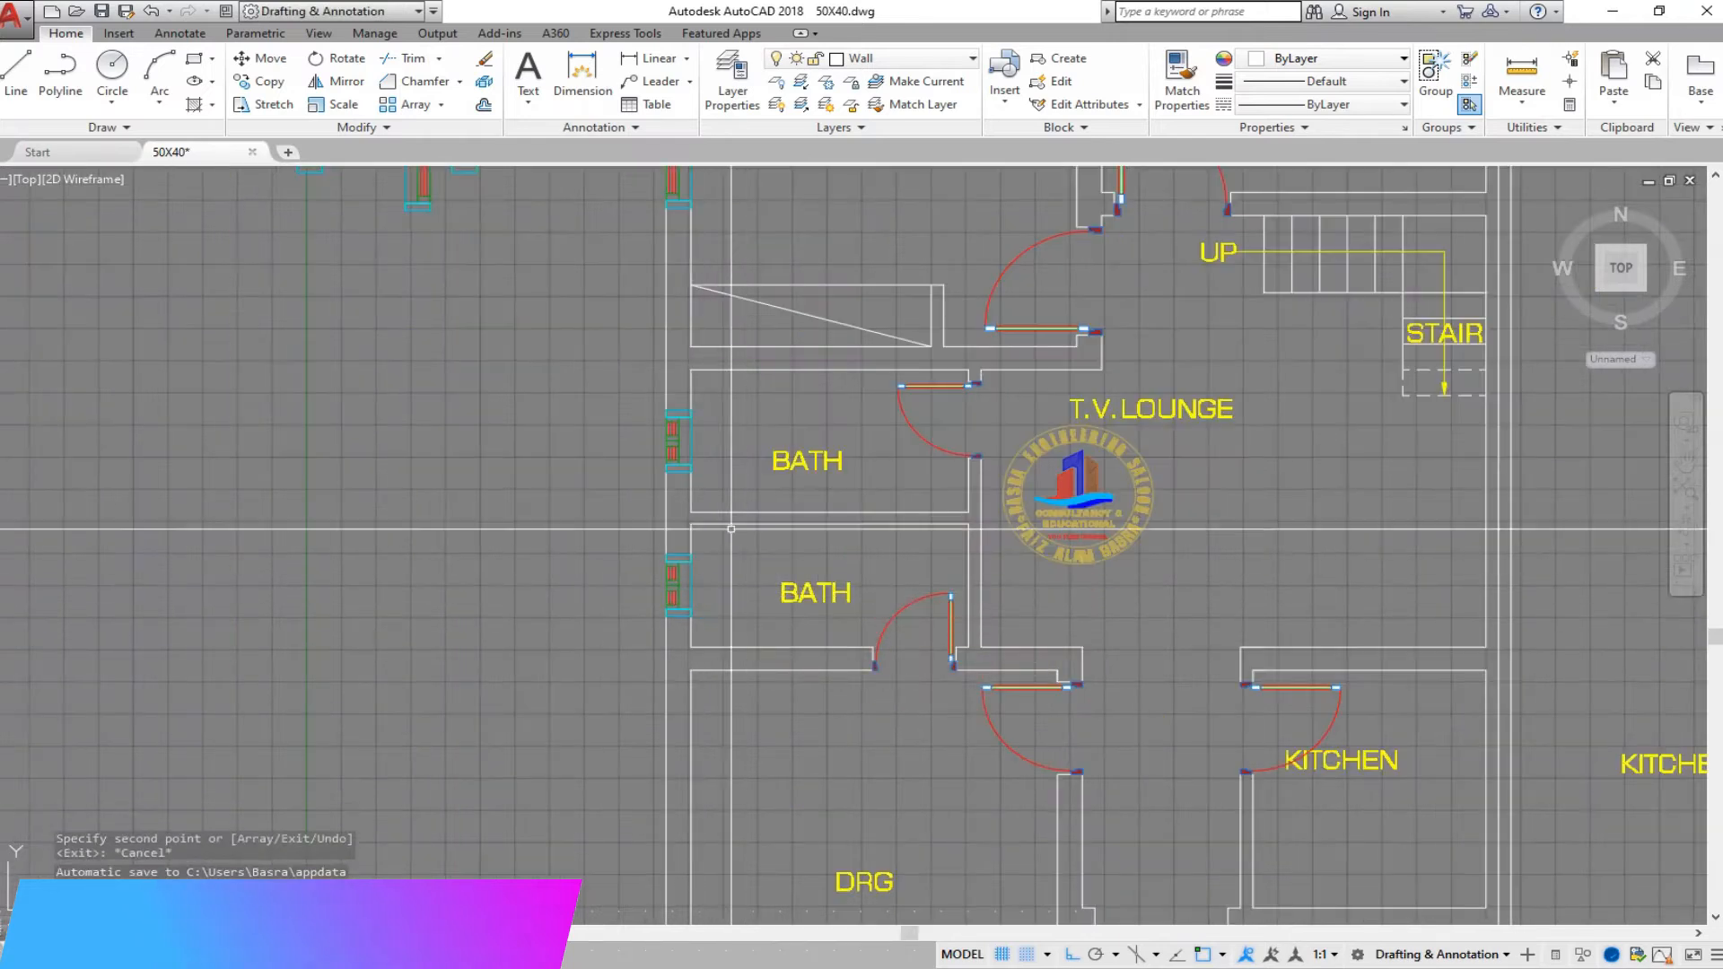
# Step: Move the upper bath's window down along the outer wall, closer to the wall between the baths
pyautogui.scroll(2, 695, 467)
pyautogui.click(267, 61)
pyautogui.click(648, 432)
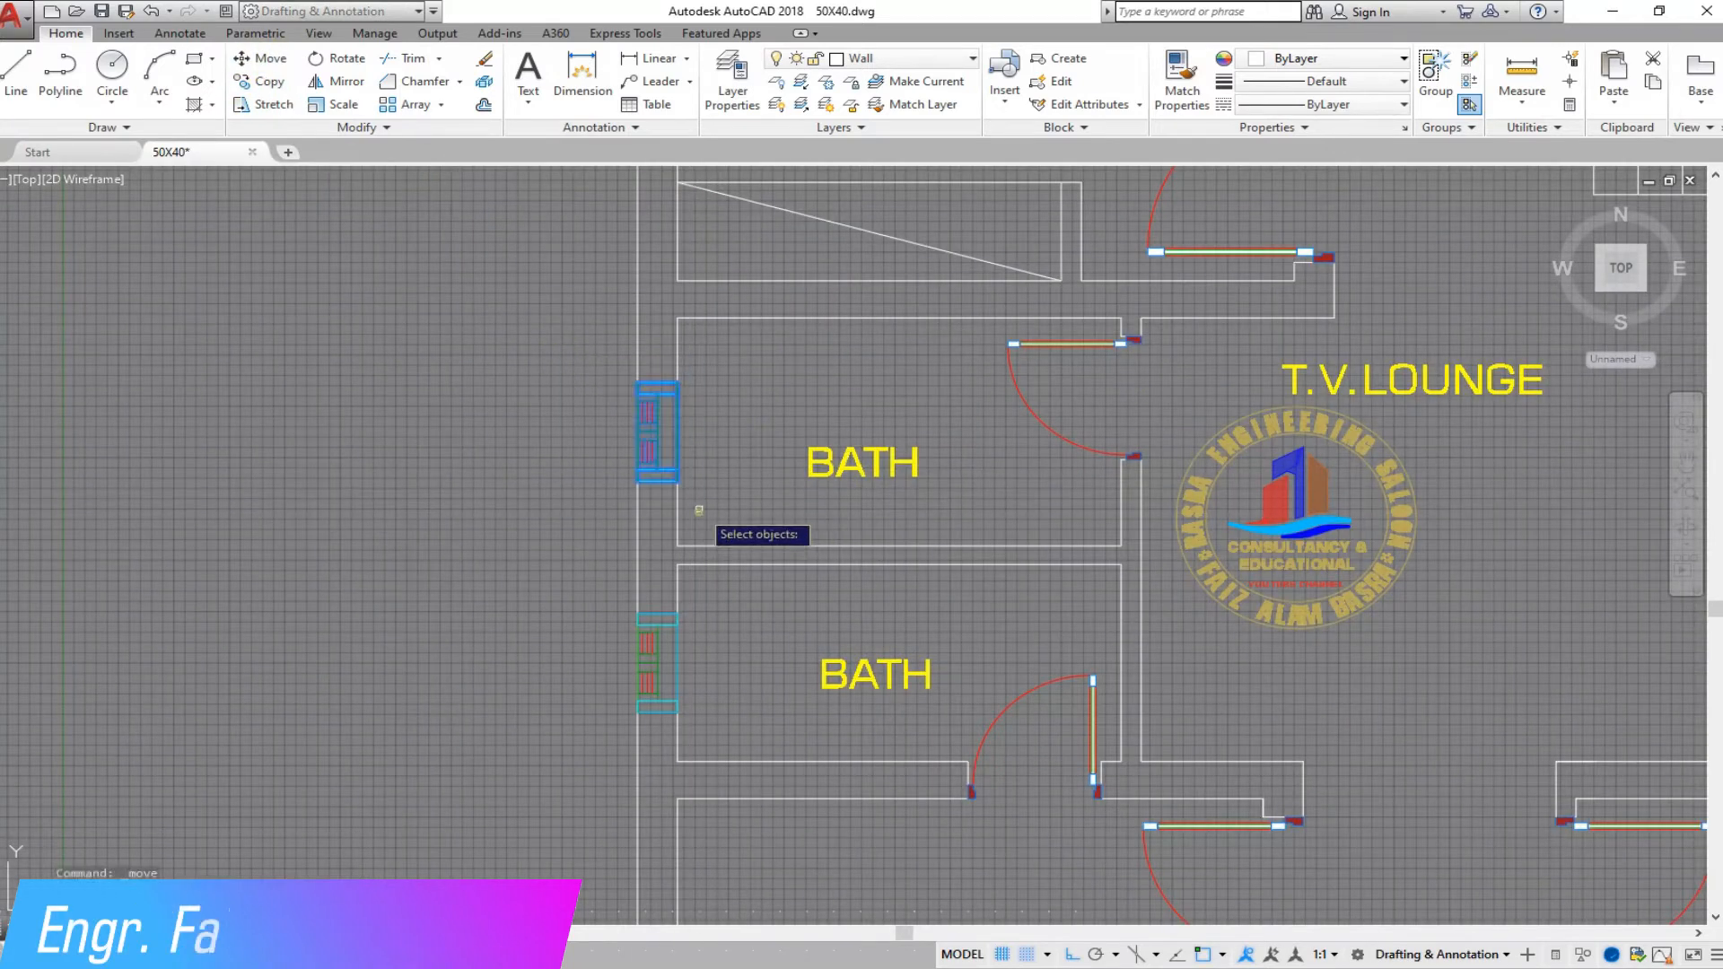
pyautogui.click(448, 328)
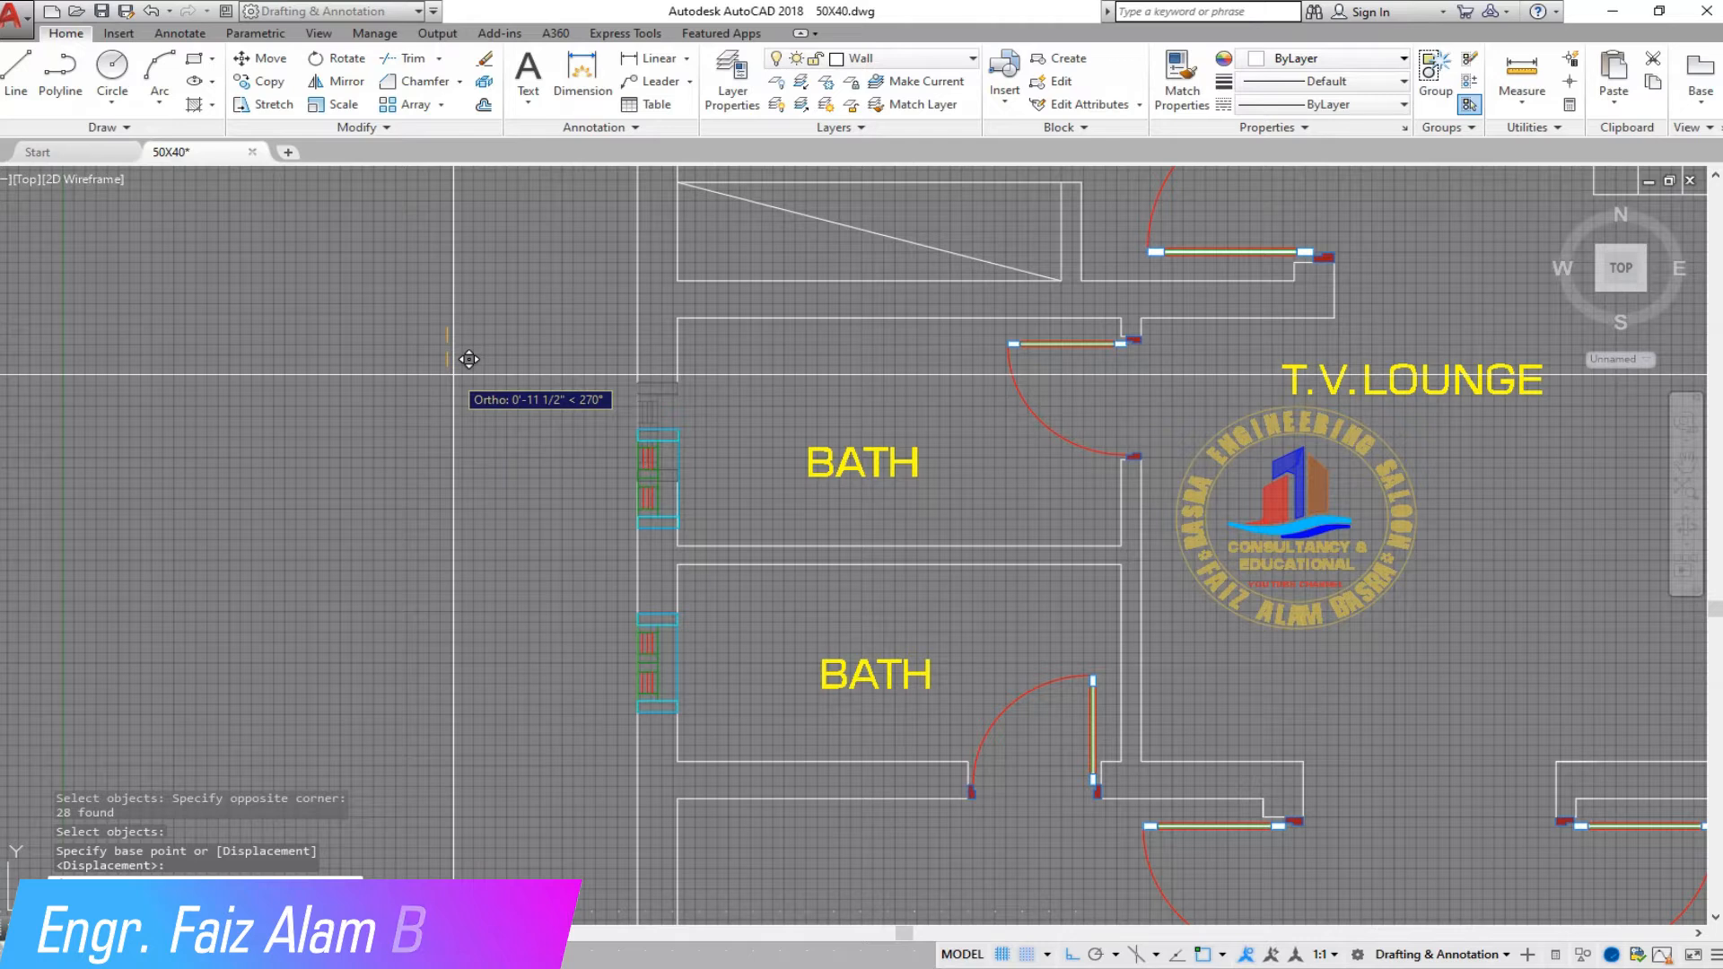
pyautogui.scroll(4, 664, 725)
# Step: Move the lower bath's window up along the outer wall, closer to the wall between the baths
pyautogui.click(516, 407)
pyautogui.click(764, 728)
pyautogui.rightClick(391, 691)
pyautogui.click(392, 688)
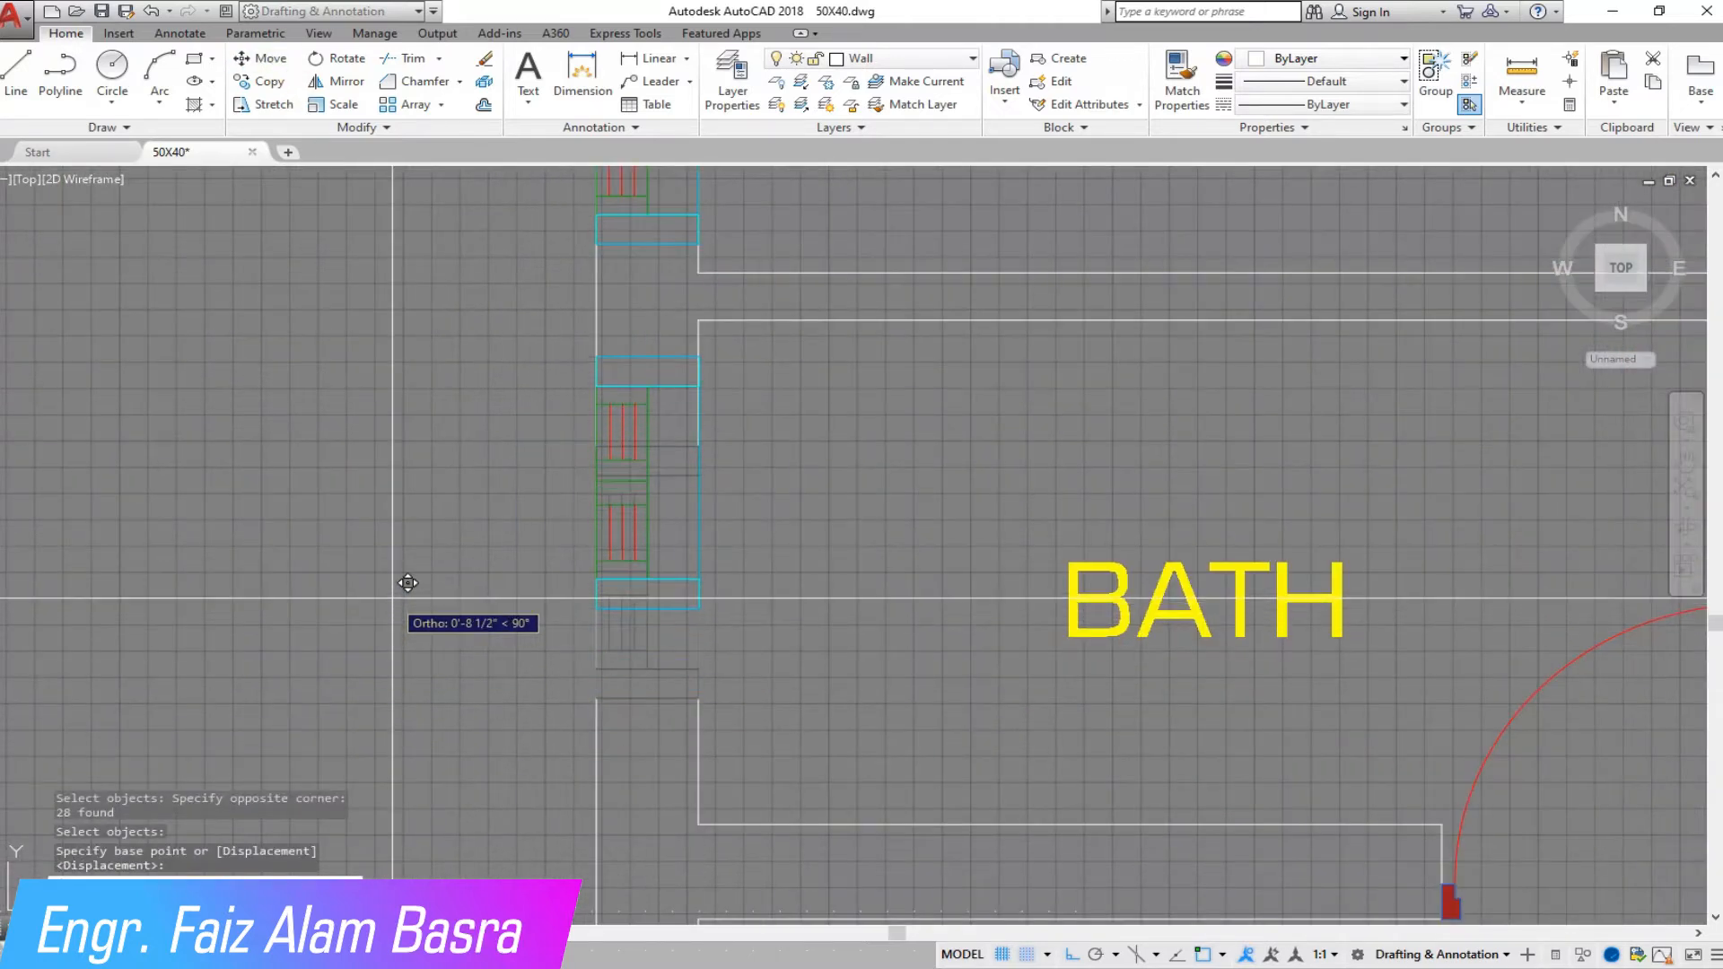
pyautogui.scroll(-8, 403, 578)
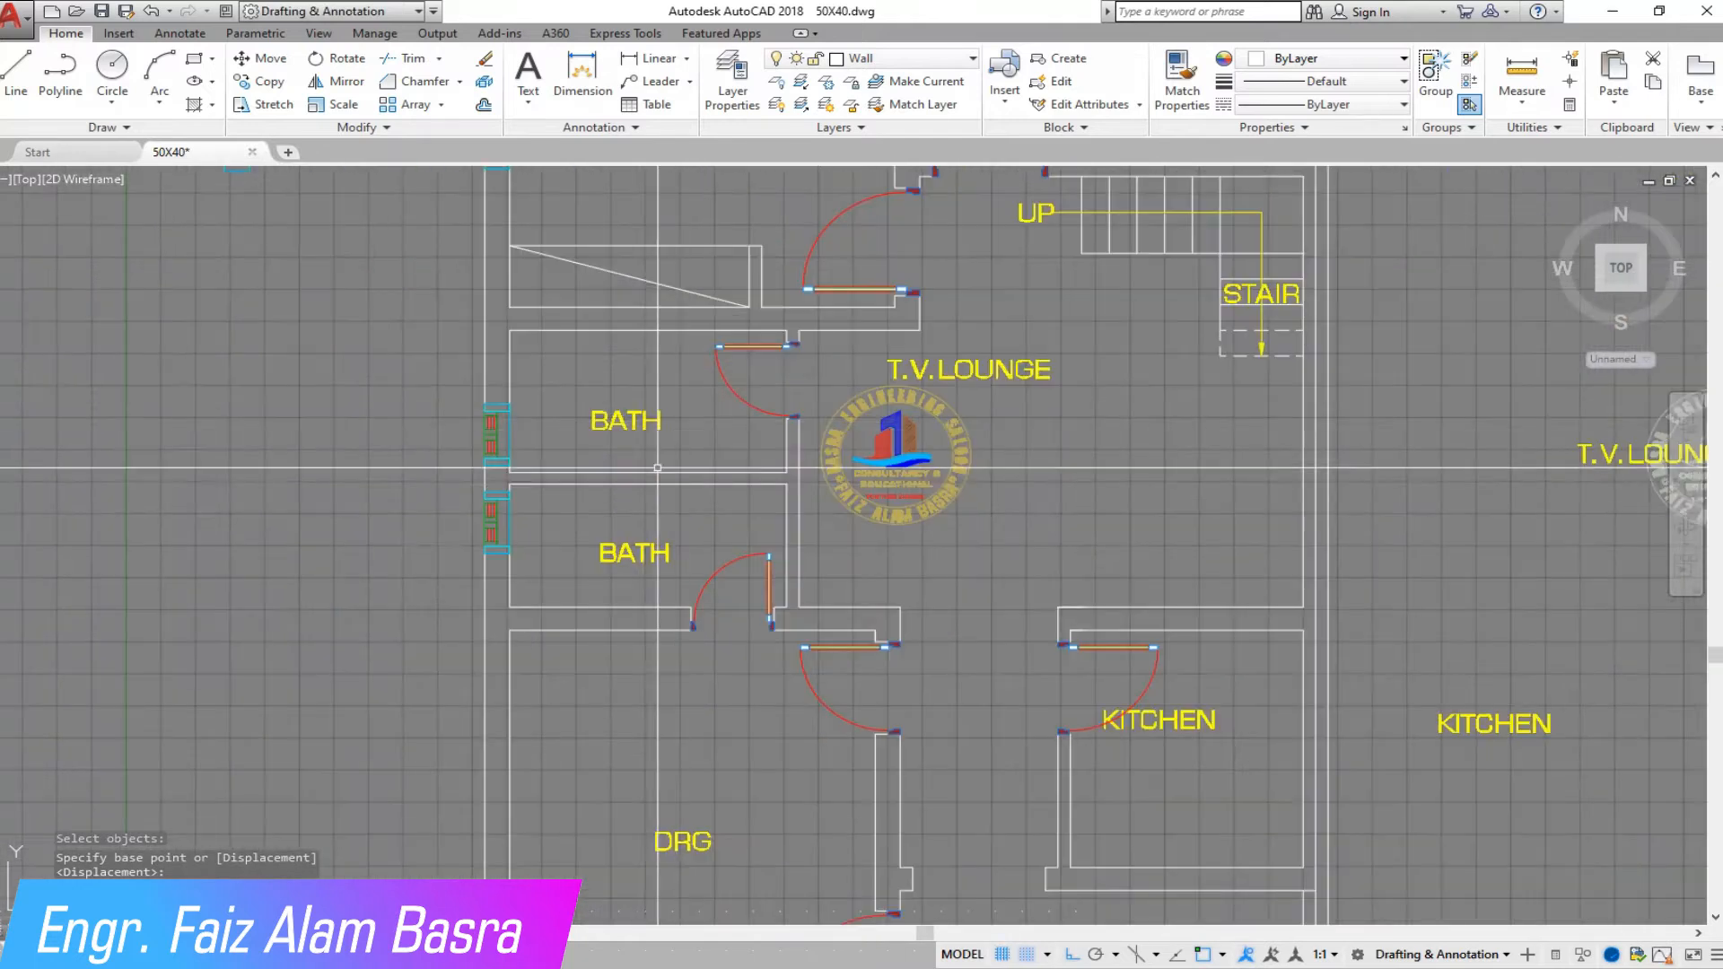
# Step: Delete the leftover set of vertical windows standing outside the large bedroom's outer wall
pyautogui.scroll(2, 769, 298)
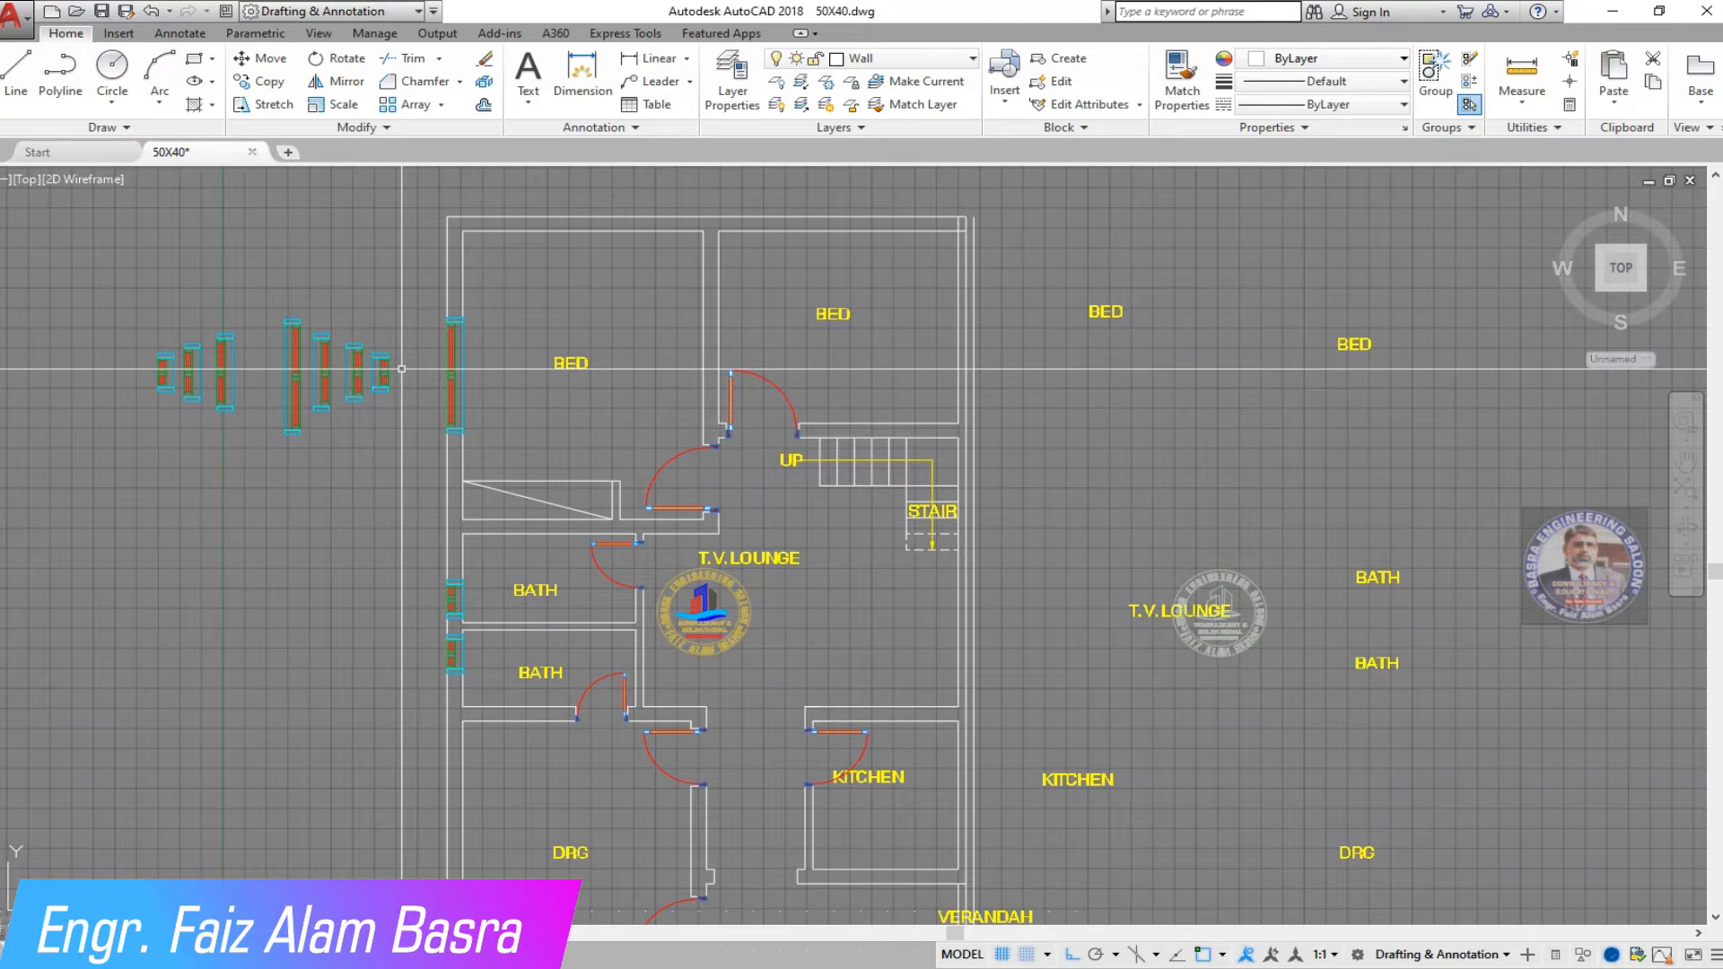
pyautogui.click(148, 303)
pyautogui.press('Delete')
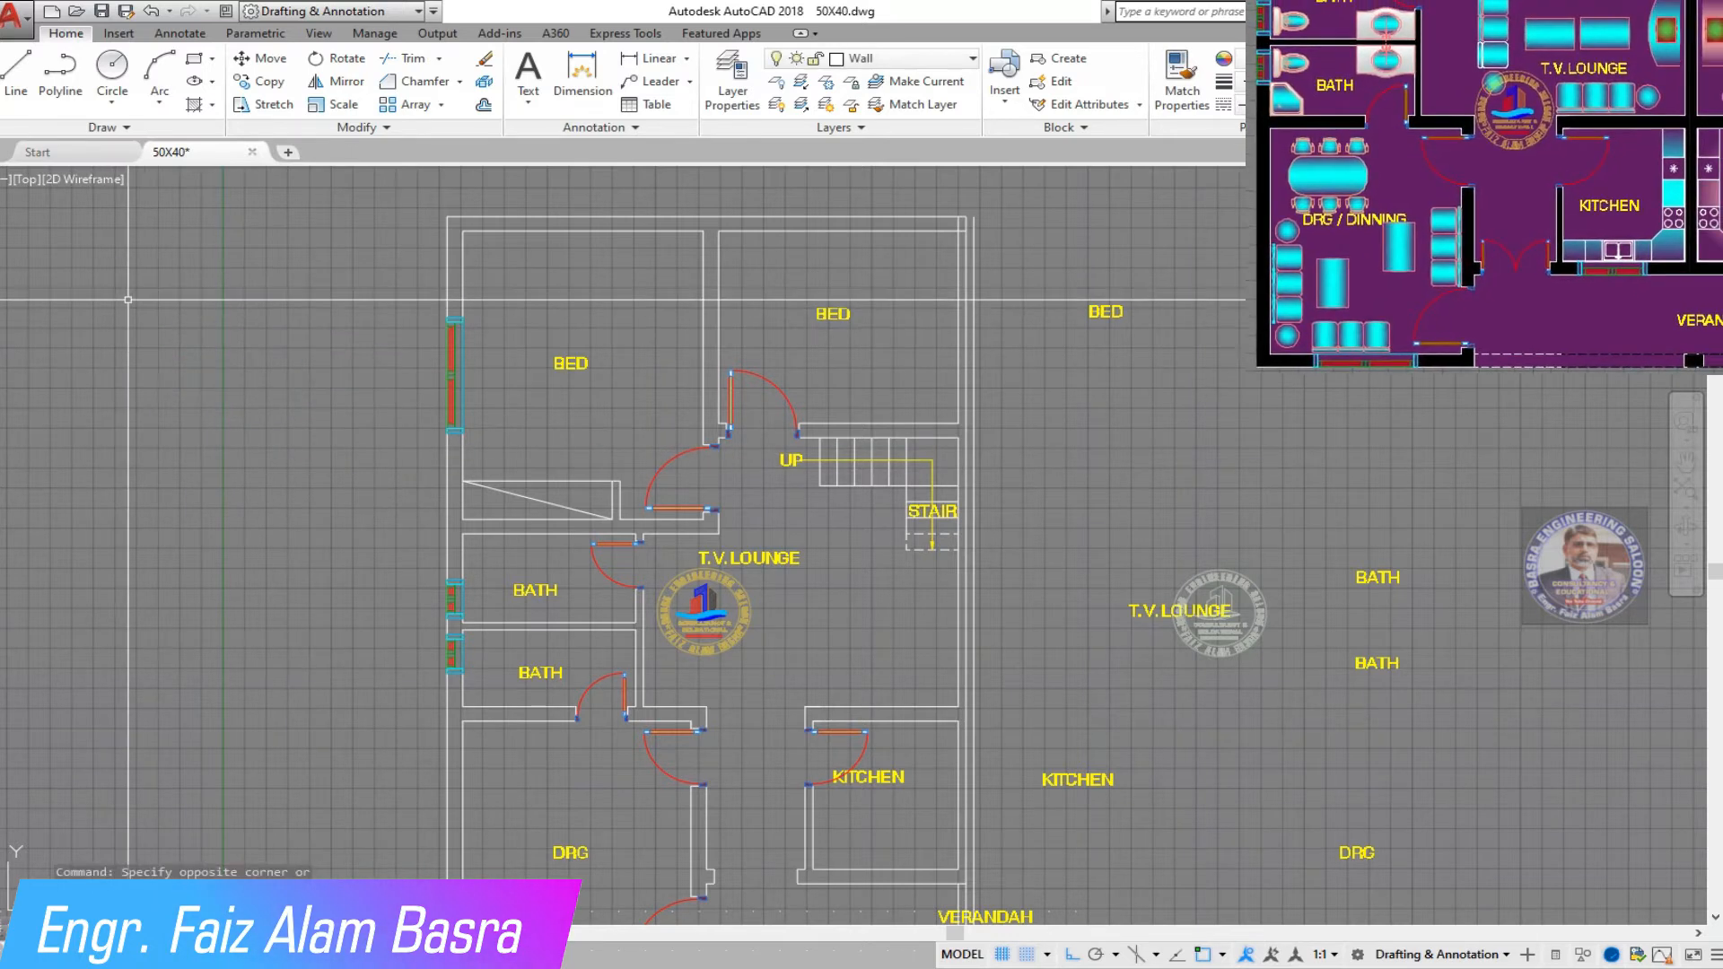
# Step: Copy a wide horizontal window from the window set into the DRG room's front wall and the kitchen wall facing the veranda
pyautogui.scroll(-2, 148, 307)
pyautogui.scroll(2, 455, 698)
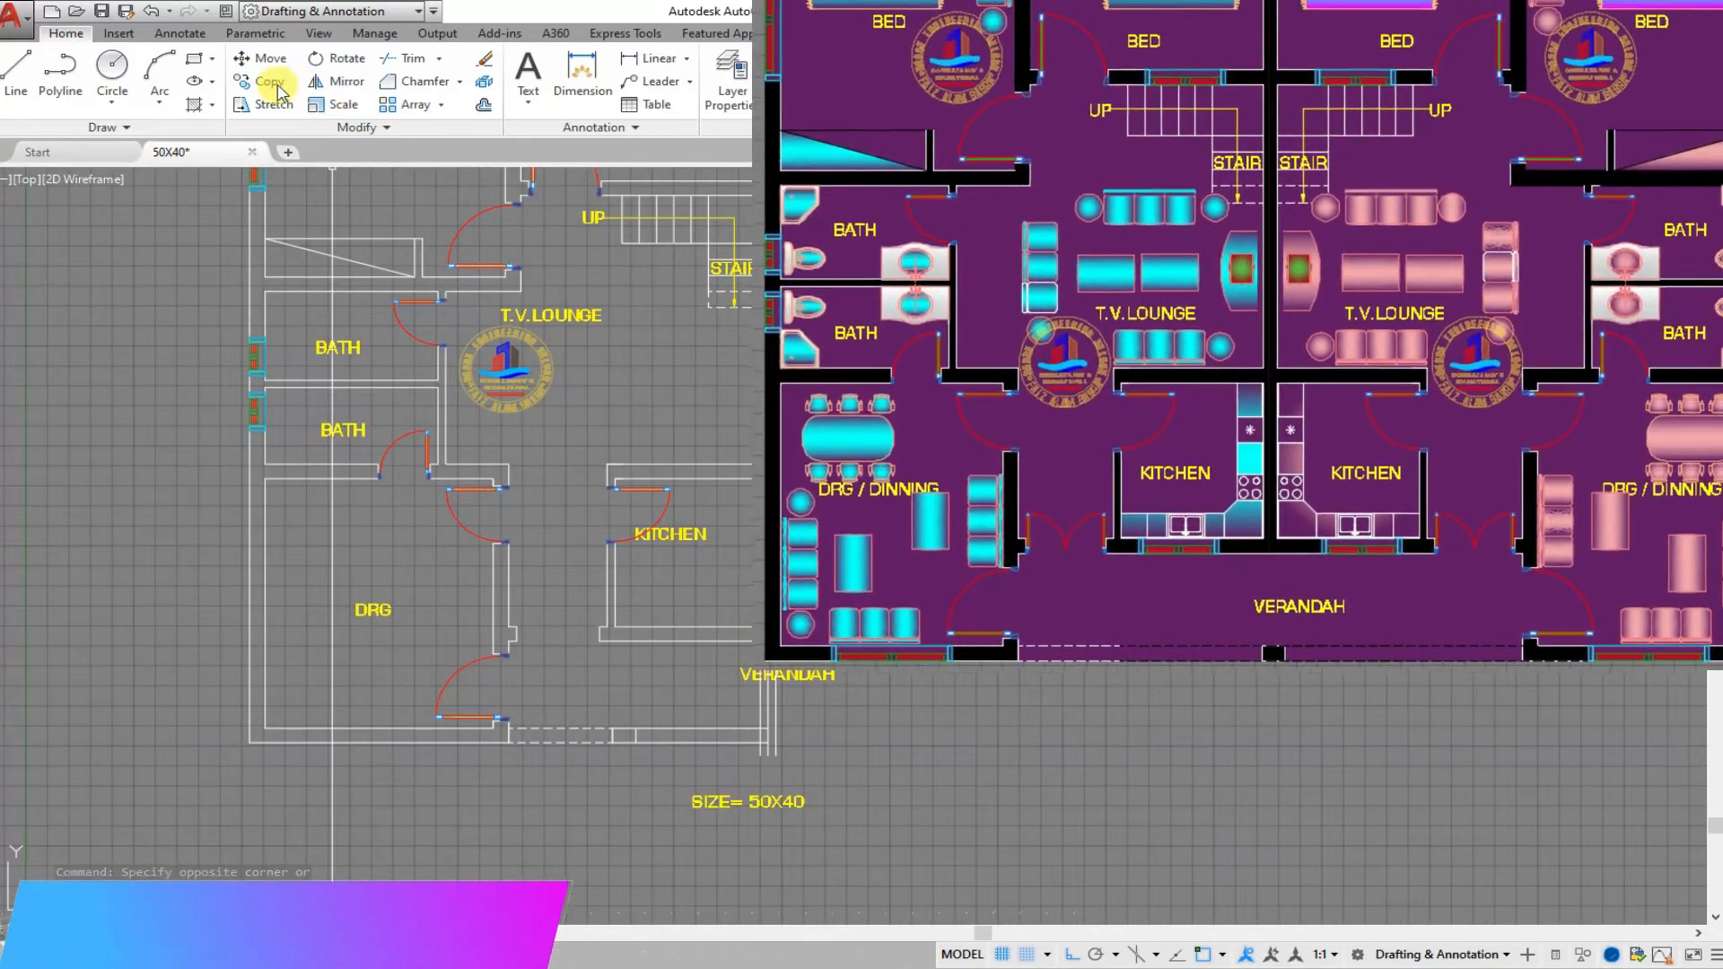
pyautogui.click(317, 83)
pyautogui.scroll(-6, 381, 392)
pyautogui.scroll(-2, 1167, 449)
pyautogui.scroll(10, 1400, 458)
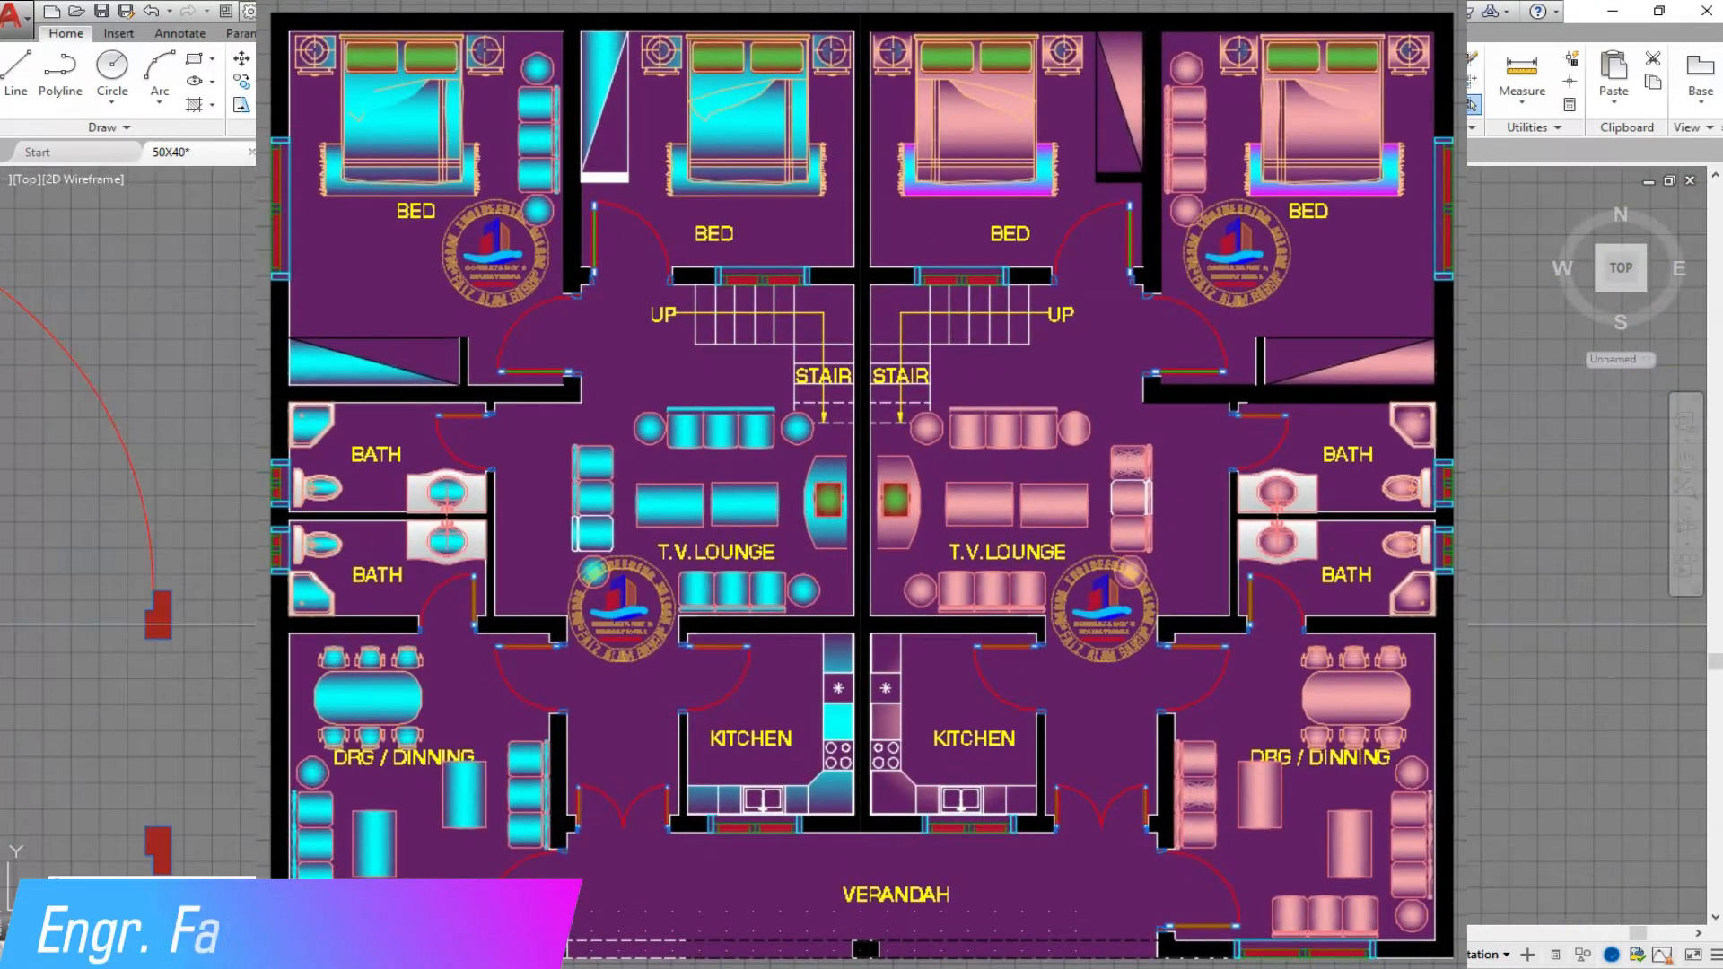
pyautogui.scroll(-2, 539, 459)
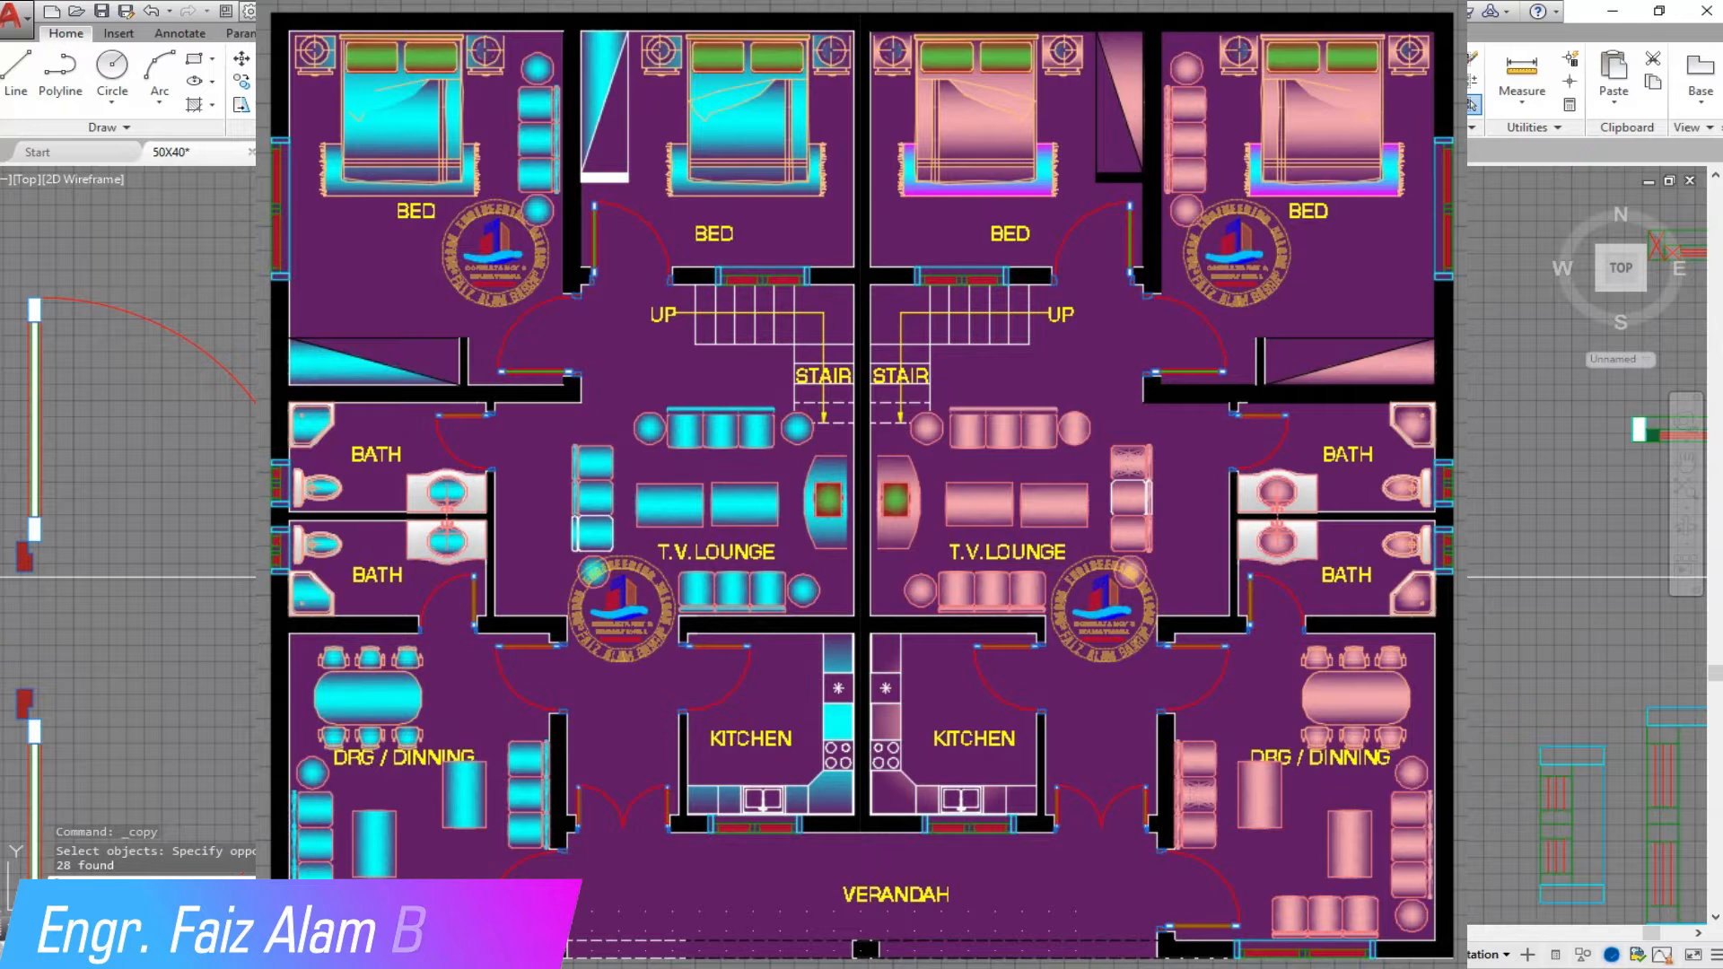
pyautogui.click(862, 489)
pyautogui.scroll(-10, 861, 476)
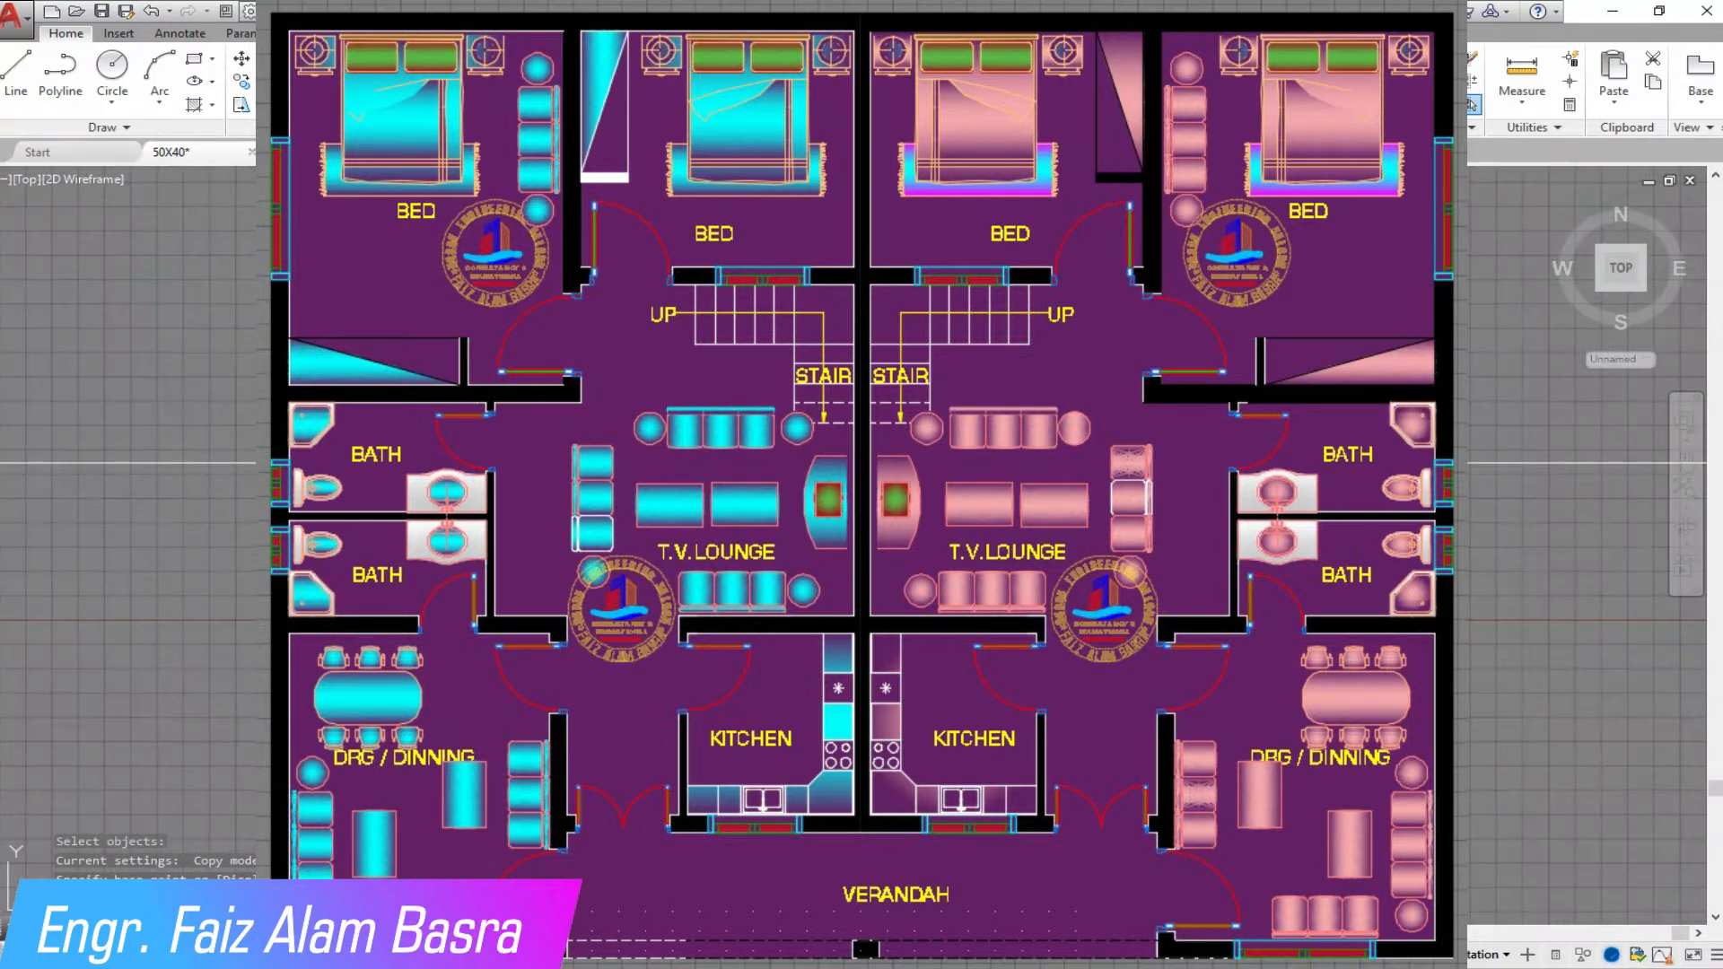
pyautogui.scroll(8, 861, 469)
pyautogui.click(861, 415)
pyautogui.scroll(-6, 861, 440)
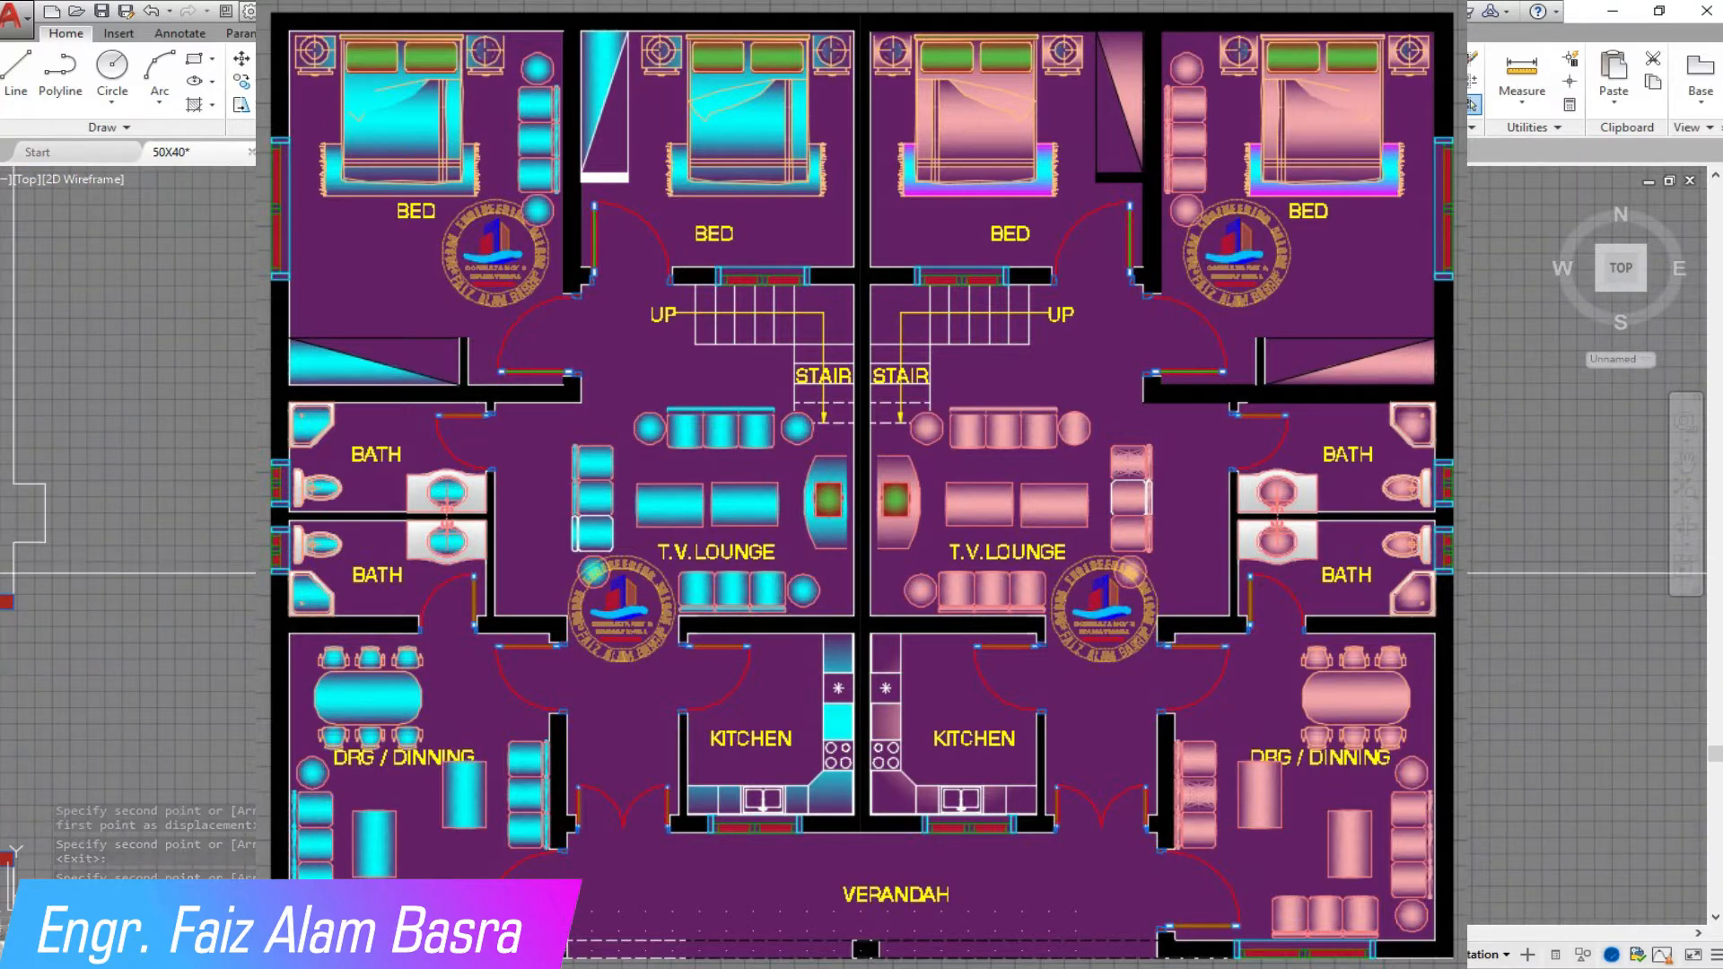
pyautogui.scroll(5, 862, 679)
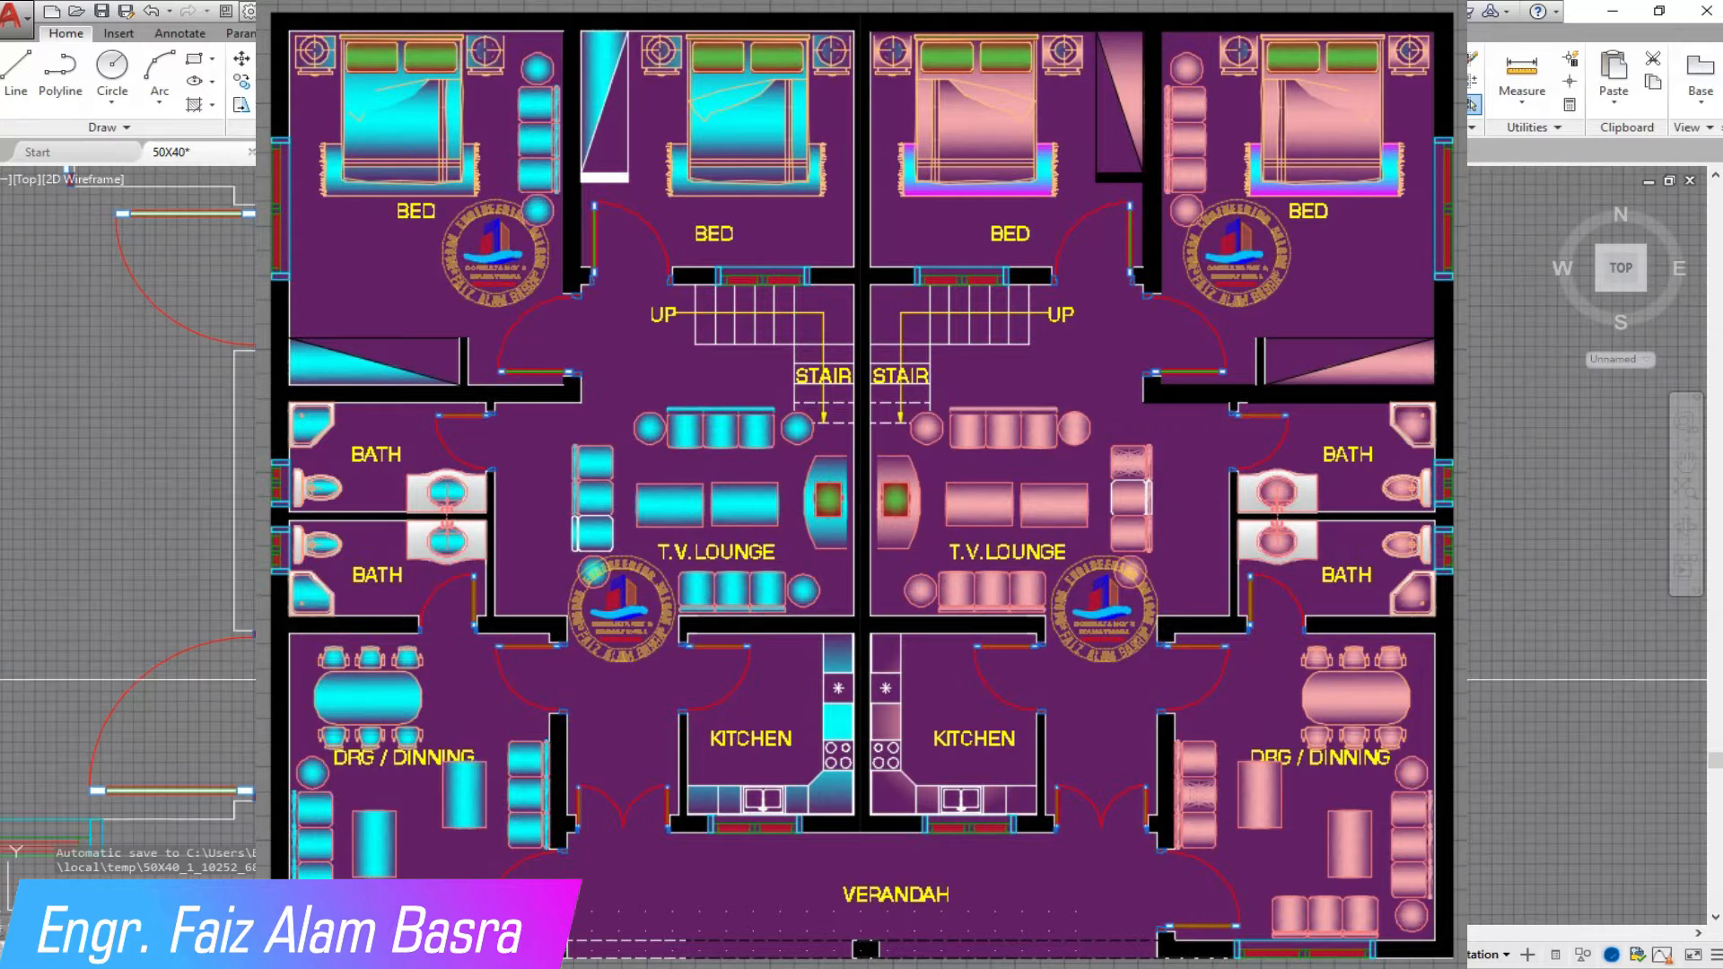
# Step: Check the placement of the new windows in the DRG room's front wall and the kitchen's veranda wall
pyautogui.scroll(-5, 861, 655)
pyautogui.scroll(3, 861, 565)
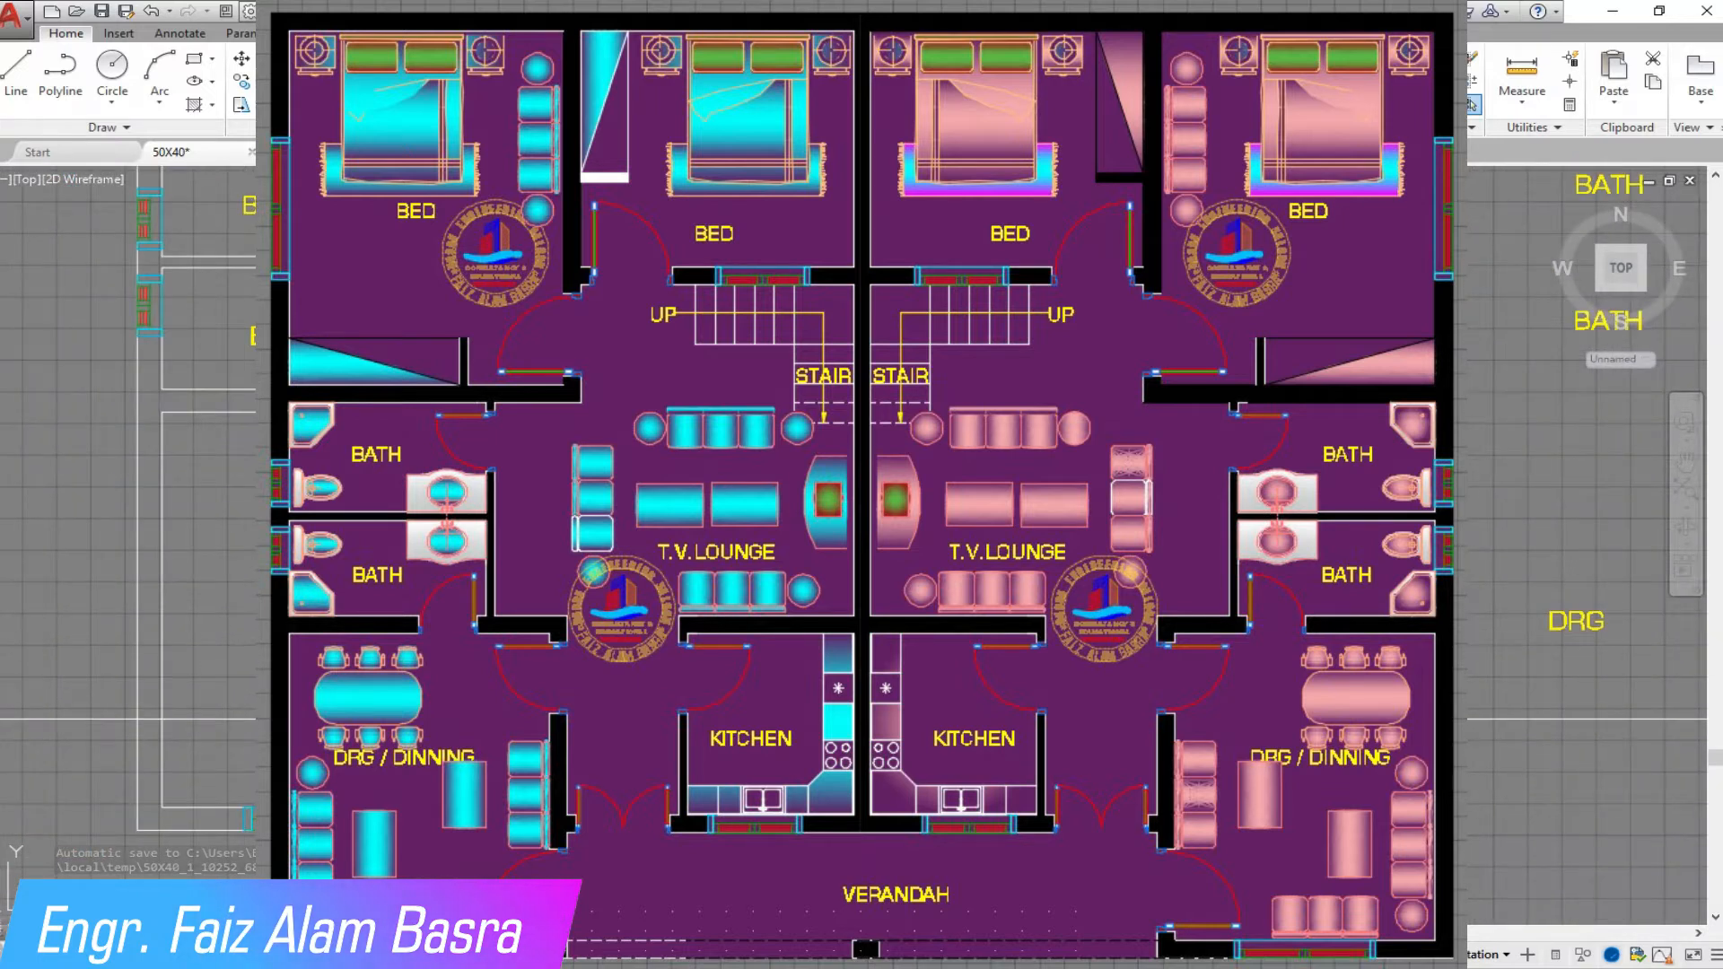
pyautogui.scroll(2, 799, 719)
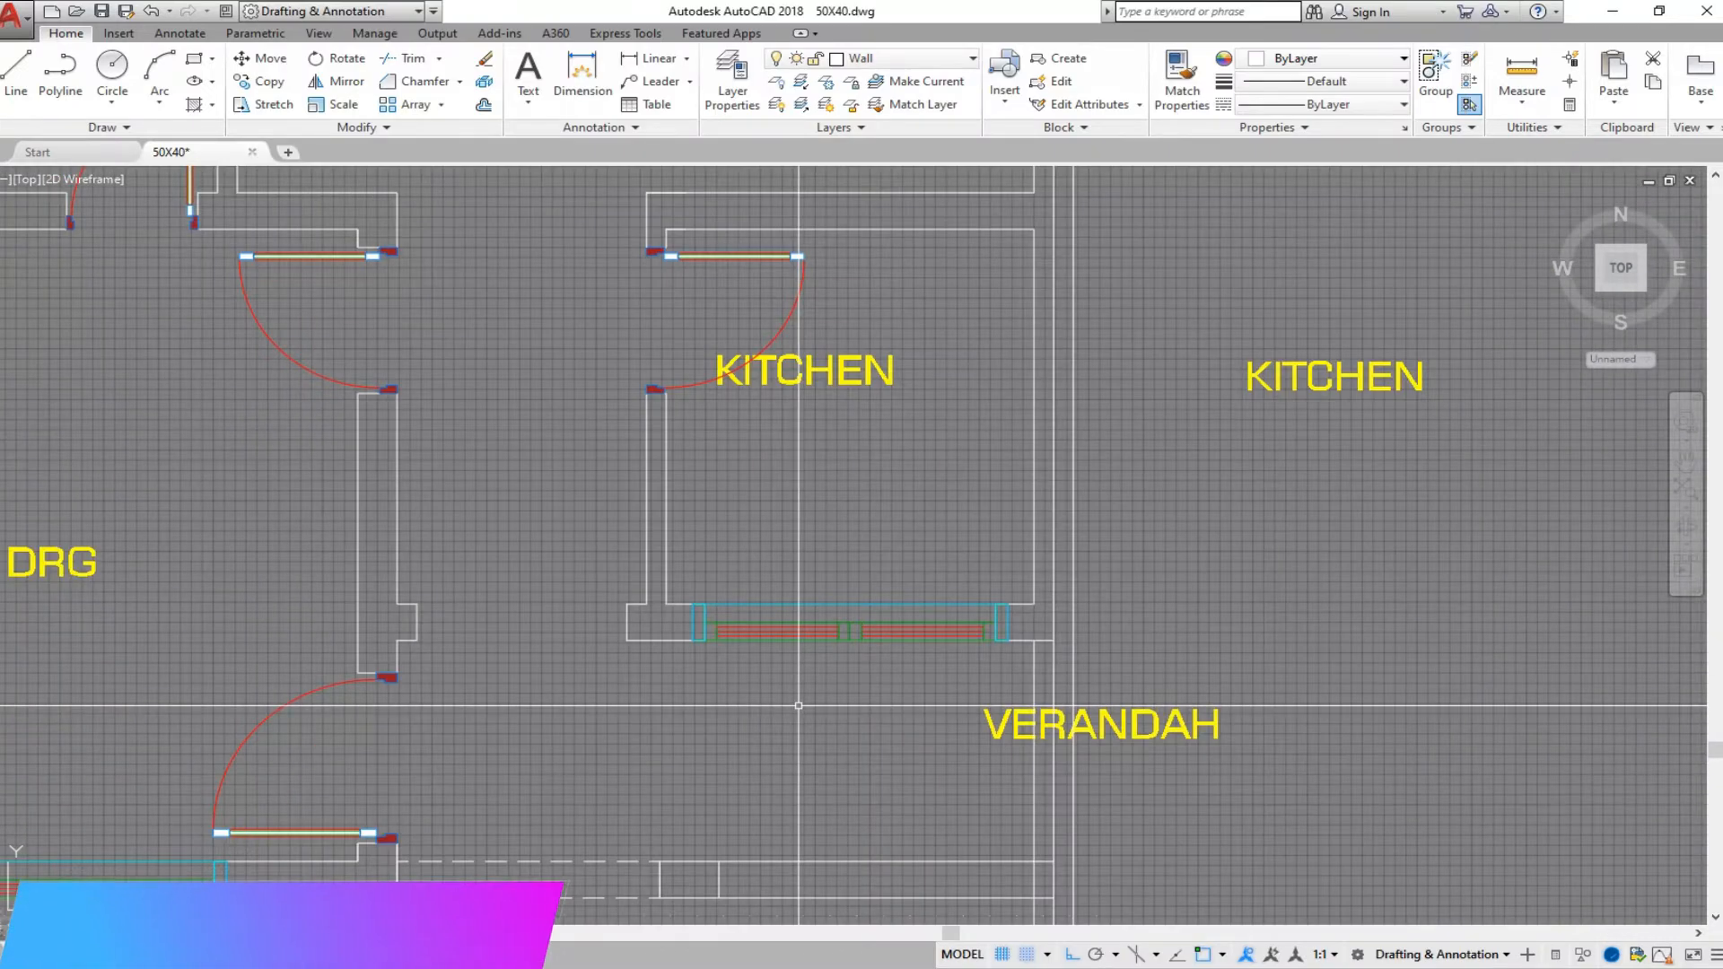
pyautogui.scroll(-5, 818, 640)
pyautogui.scroll(5, 420, 817)
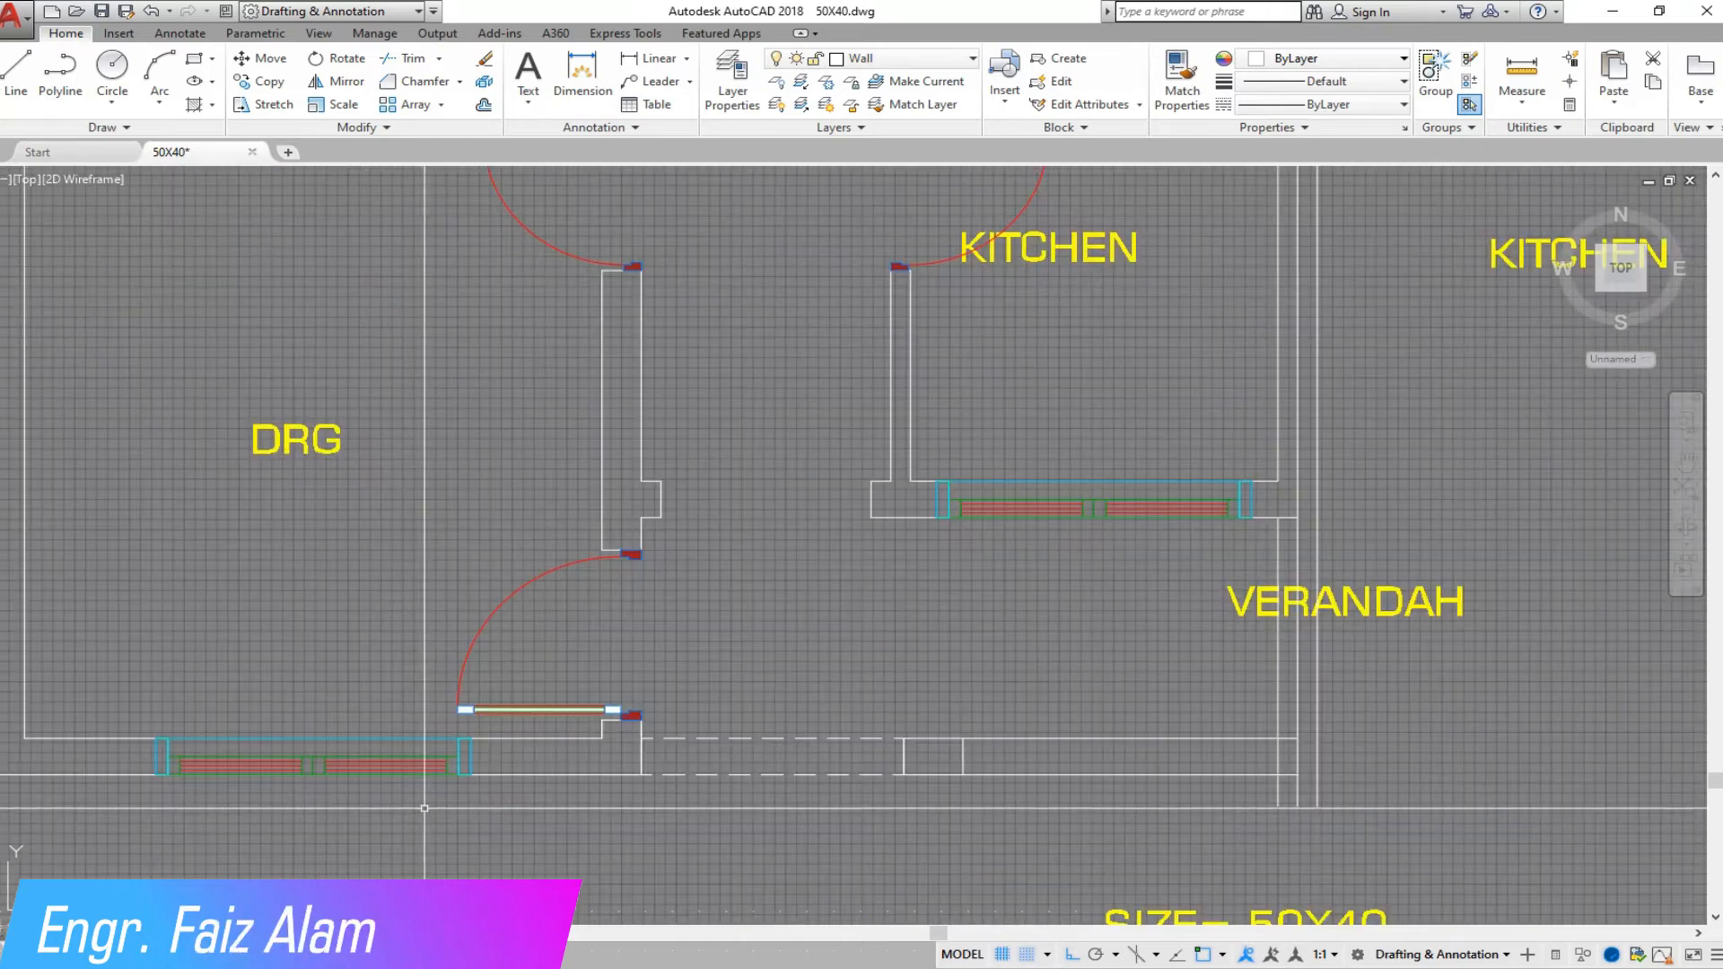
pyautogui.scroll(-2, 627, 658)
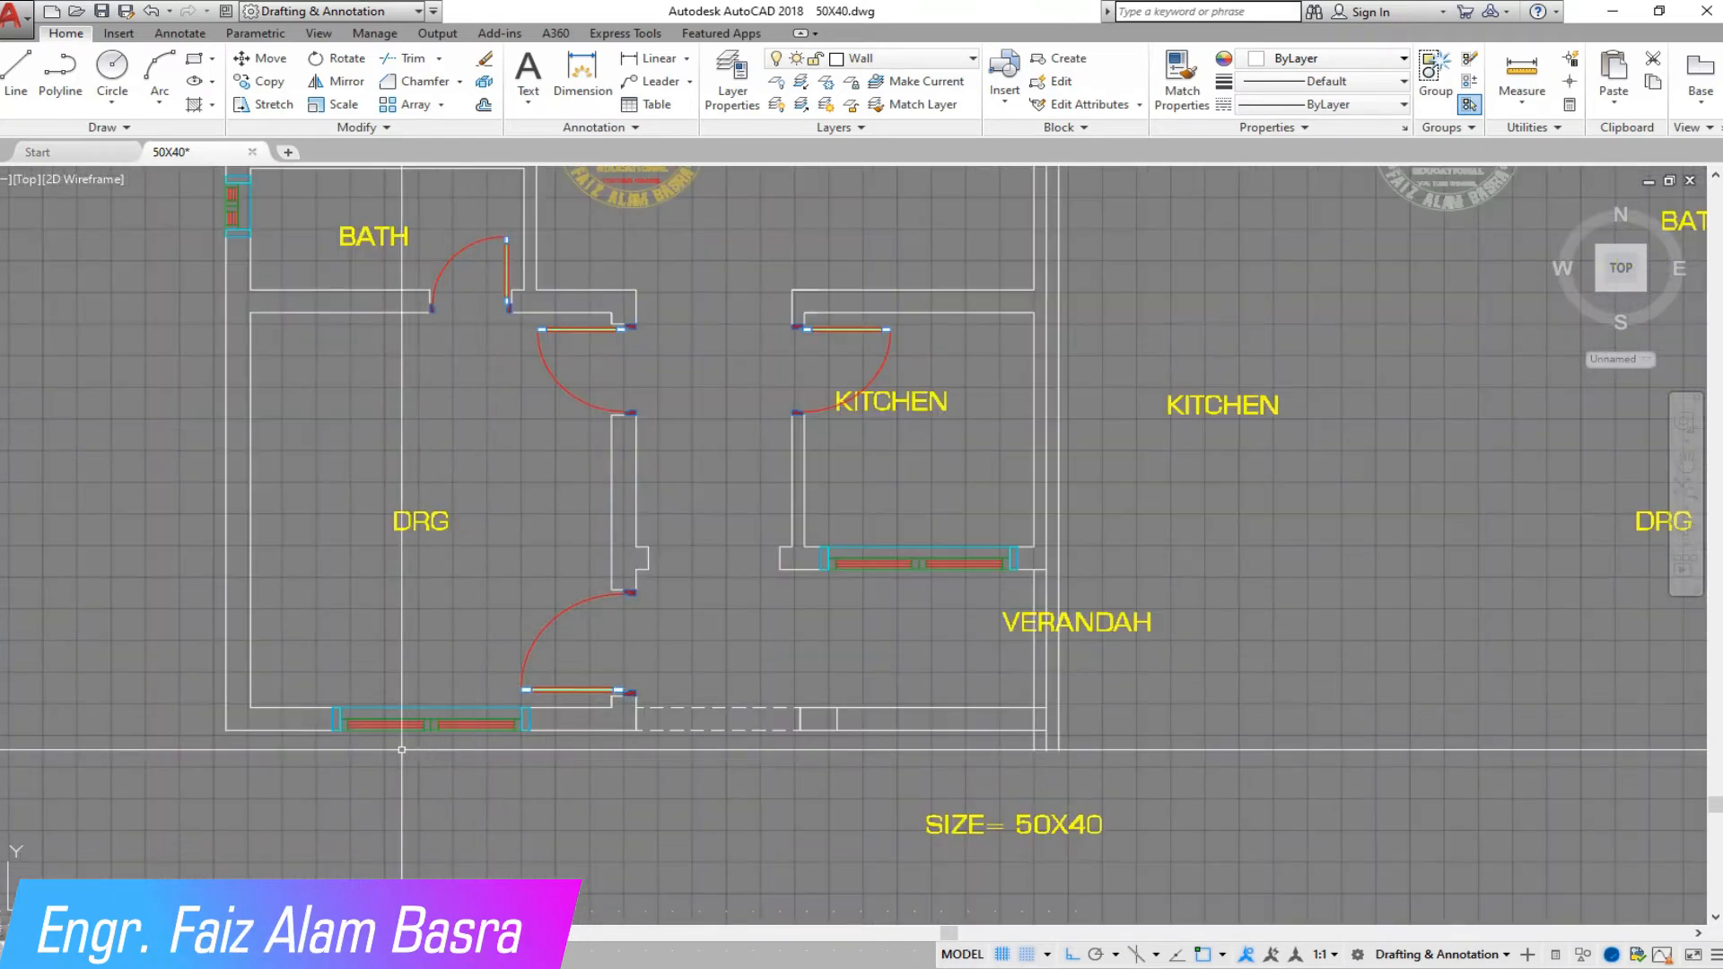
pyautogui.scroll(-2, 402, 749)
pyautogui.scroll(5, 498, 313)
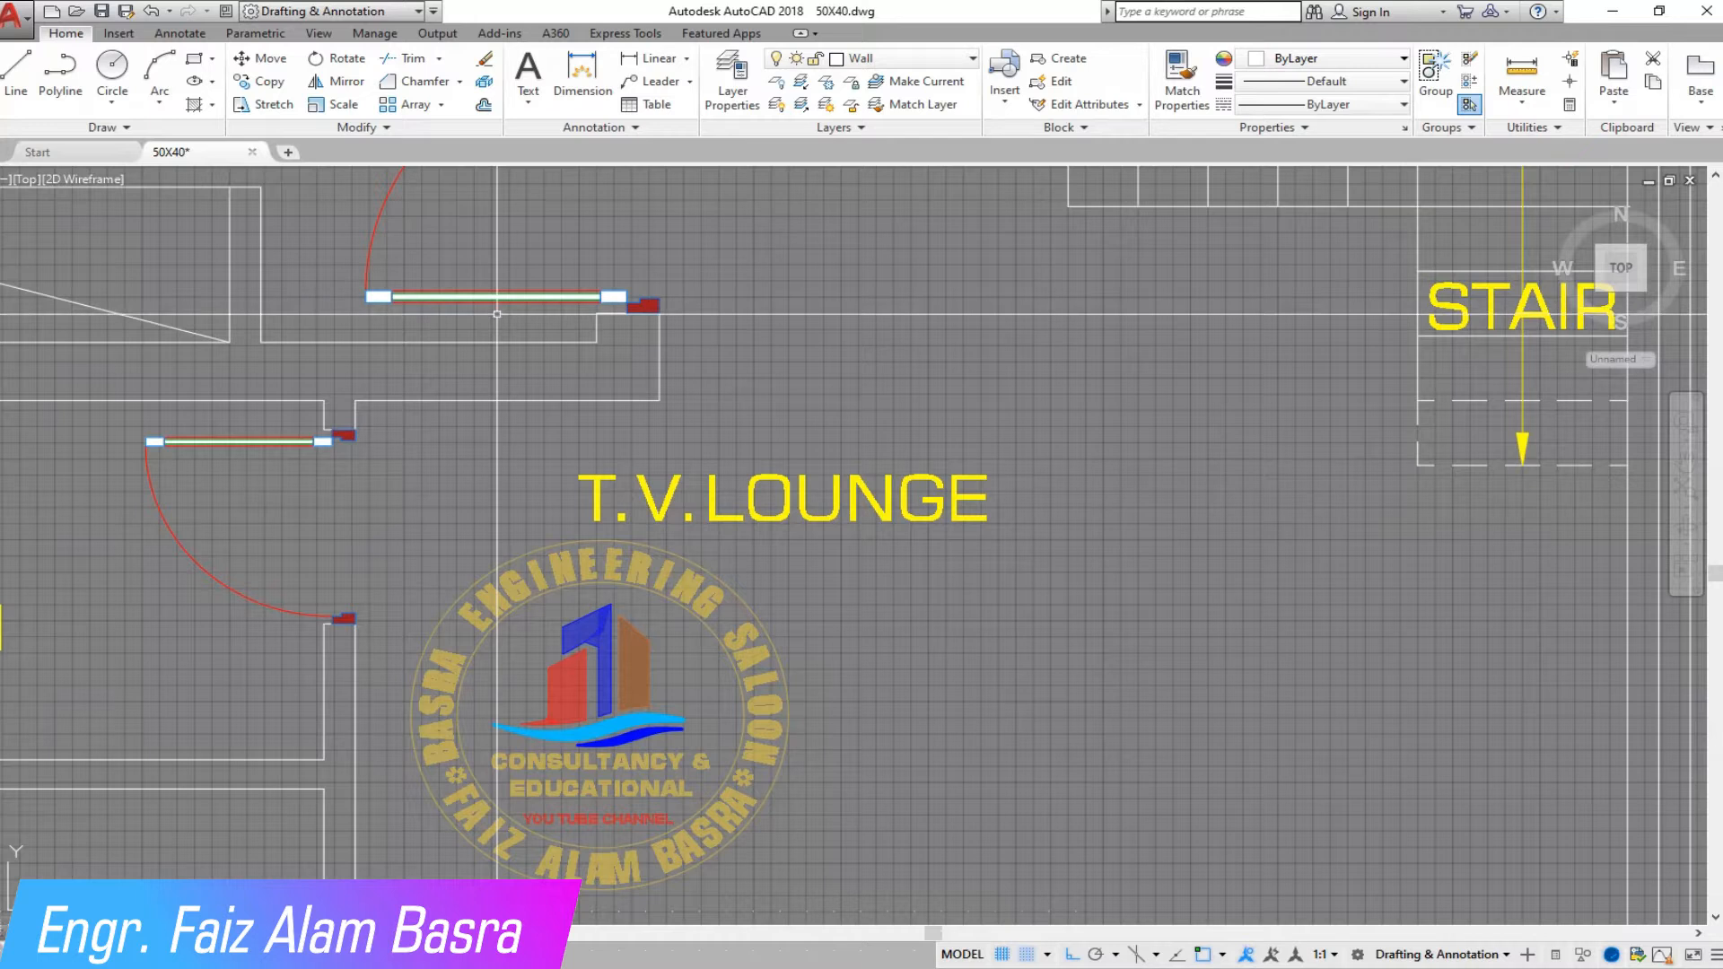
# Step: Copy a medium-width horizontal window from the window set into the bedroom wall above the stairs
pyautogui.click(256, 81)
pyautogui.scroll(-8, 224, 404)
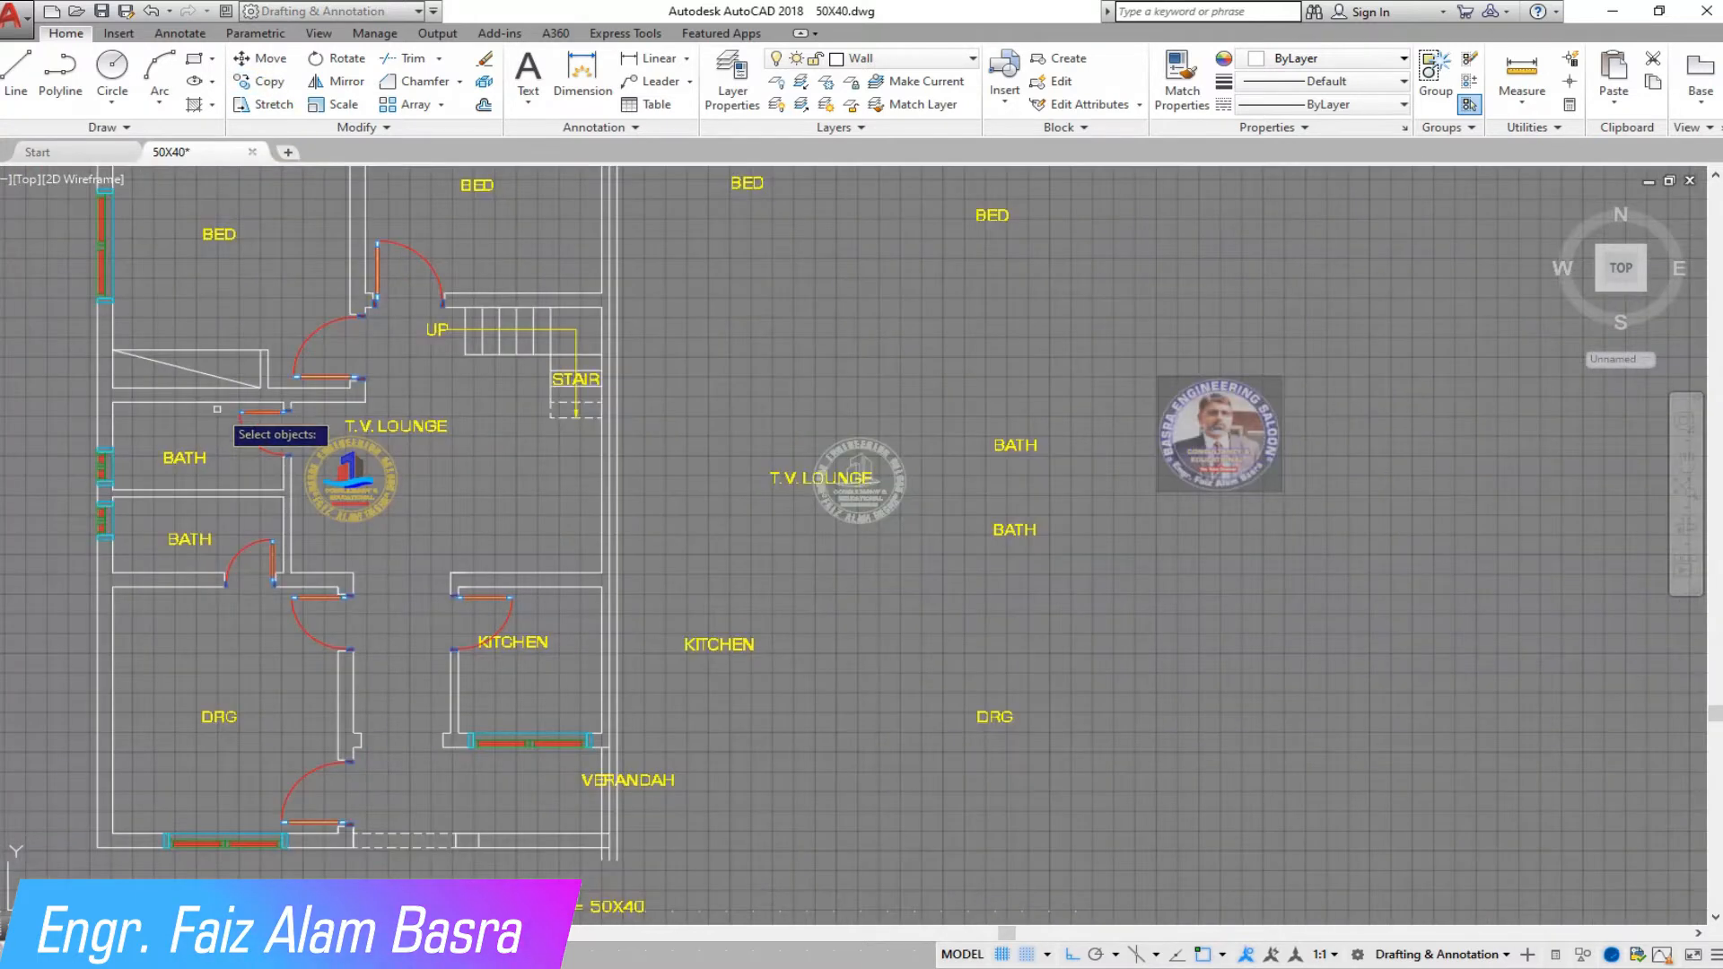
pyautogui.scroll(4, 205, 402)
pyautogui.scroll(-5, 262, 408)
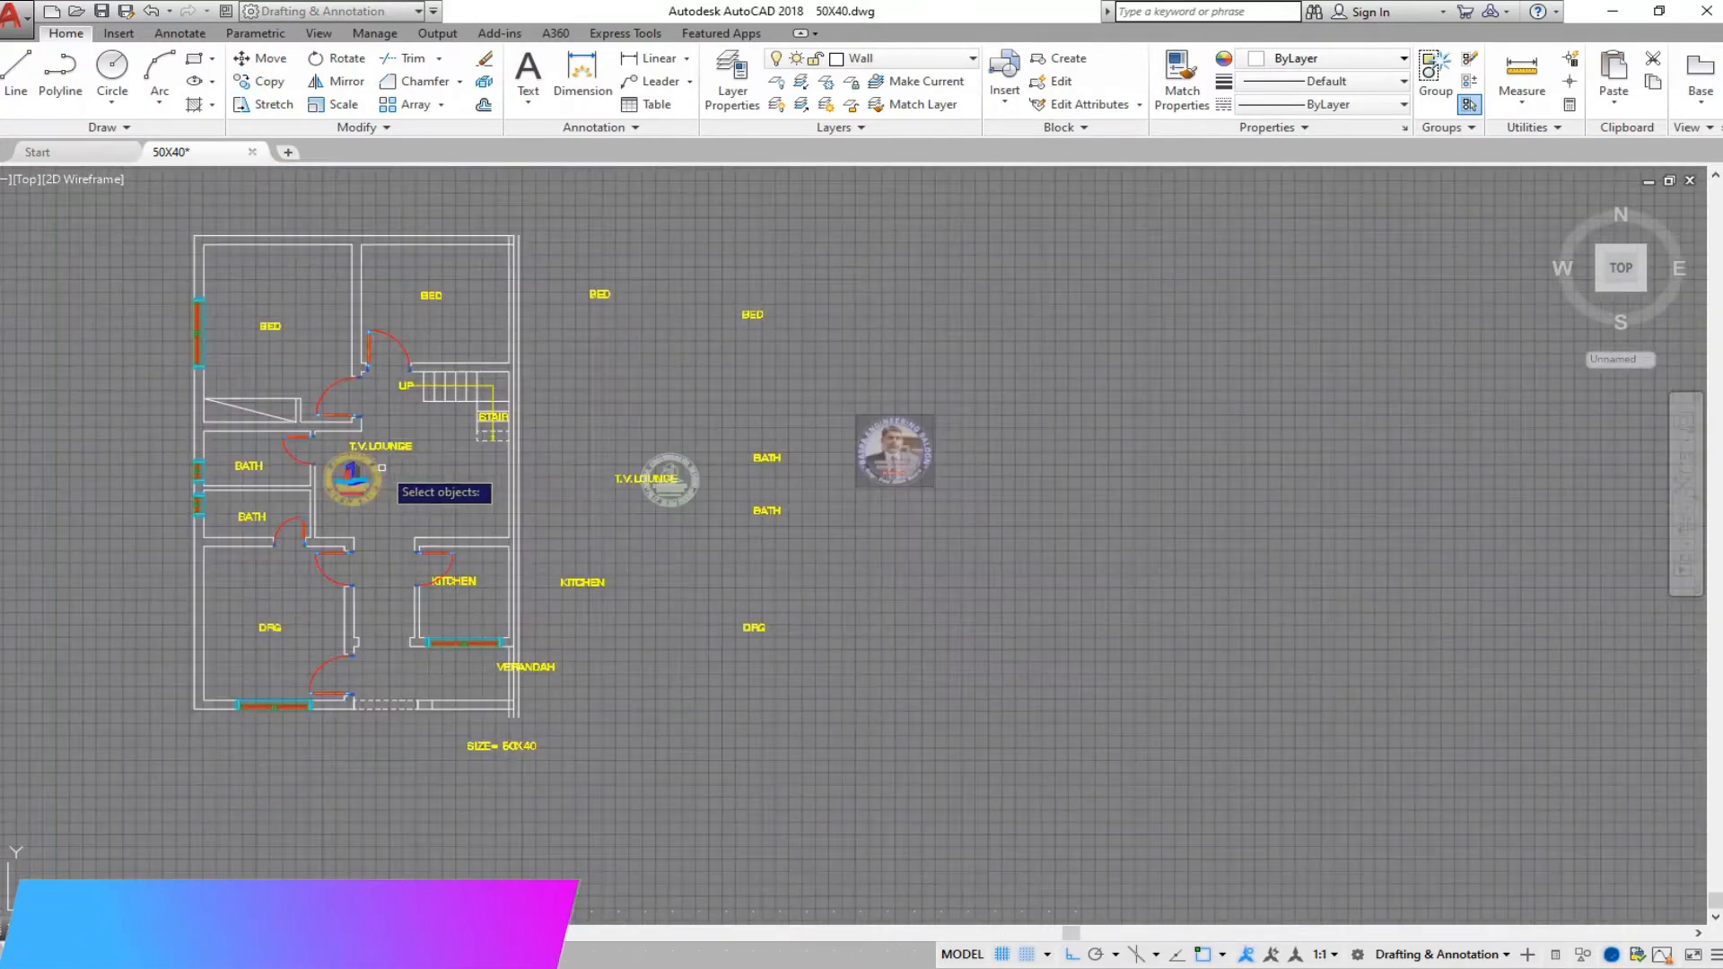
pyautogui.scroll(3, 445, 359)
pyautogui.scroll(-5, 437, 341)
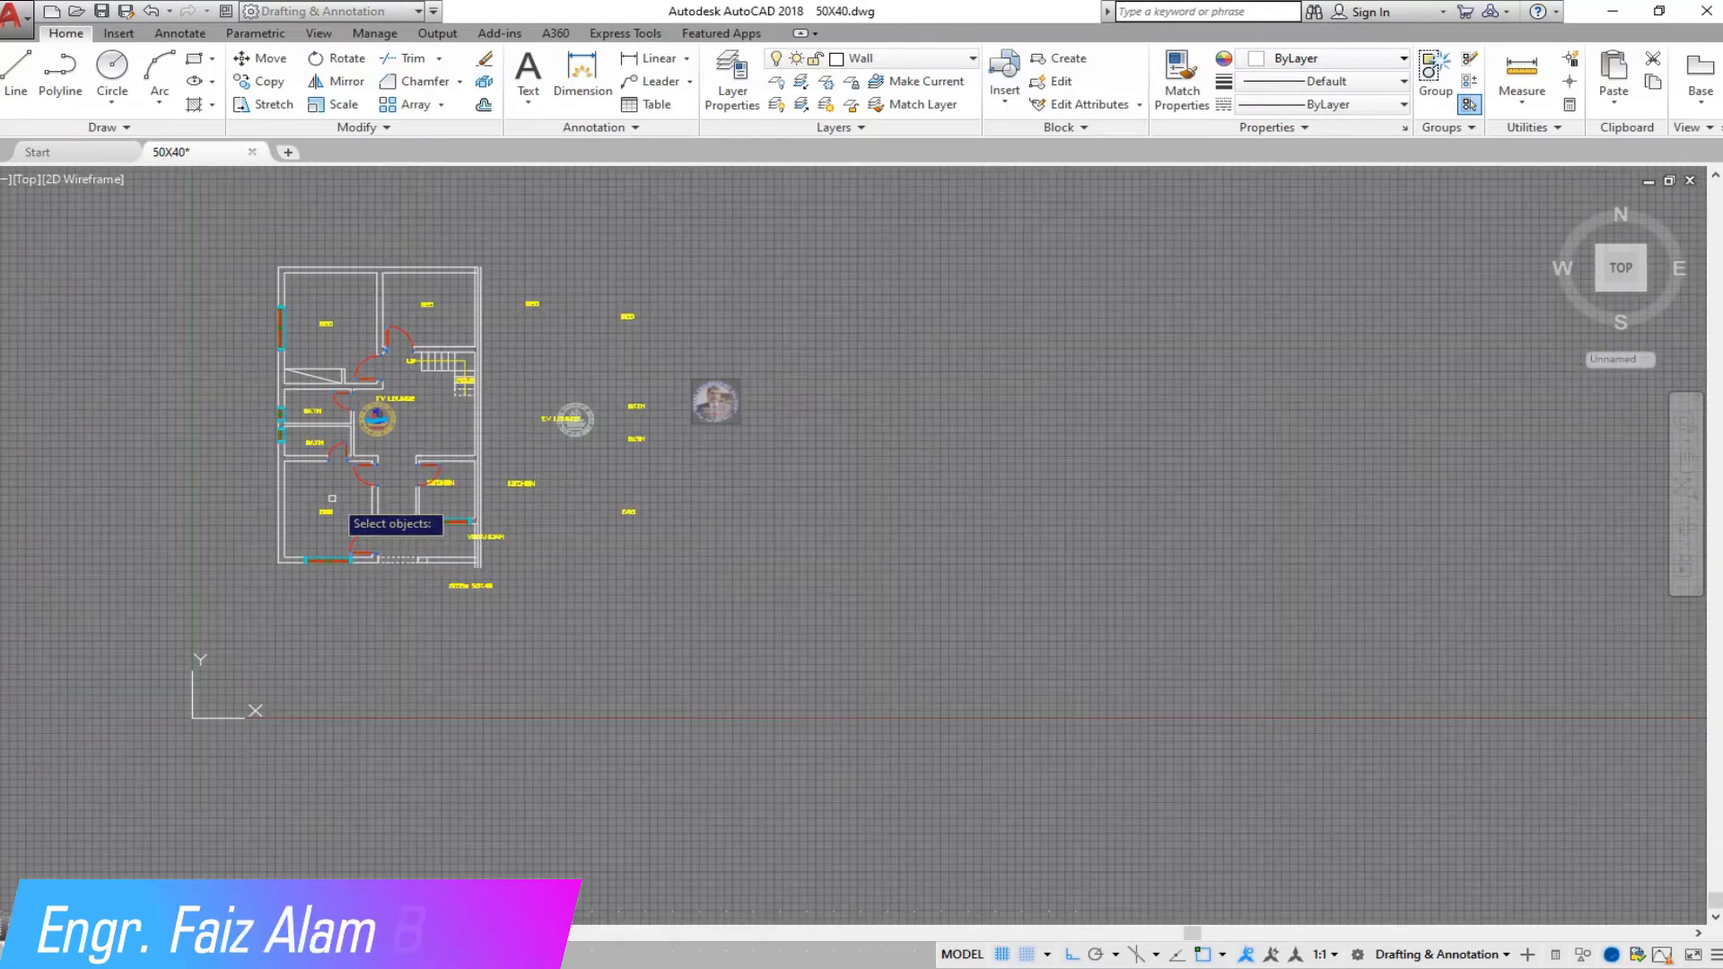
pyautogui.scroll(-3, 355, 508)
pyautogui.scroll(4, 969, 510)
pyautogui.scroll(6, 808, 377)
pyautogui.click(767, 490)
pyautogui.click(395, 414)
pyautogui.click(556, 430)
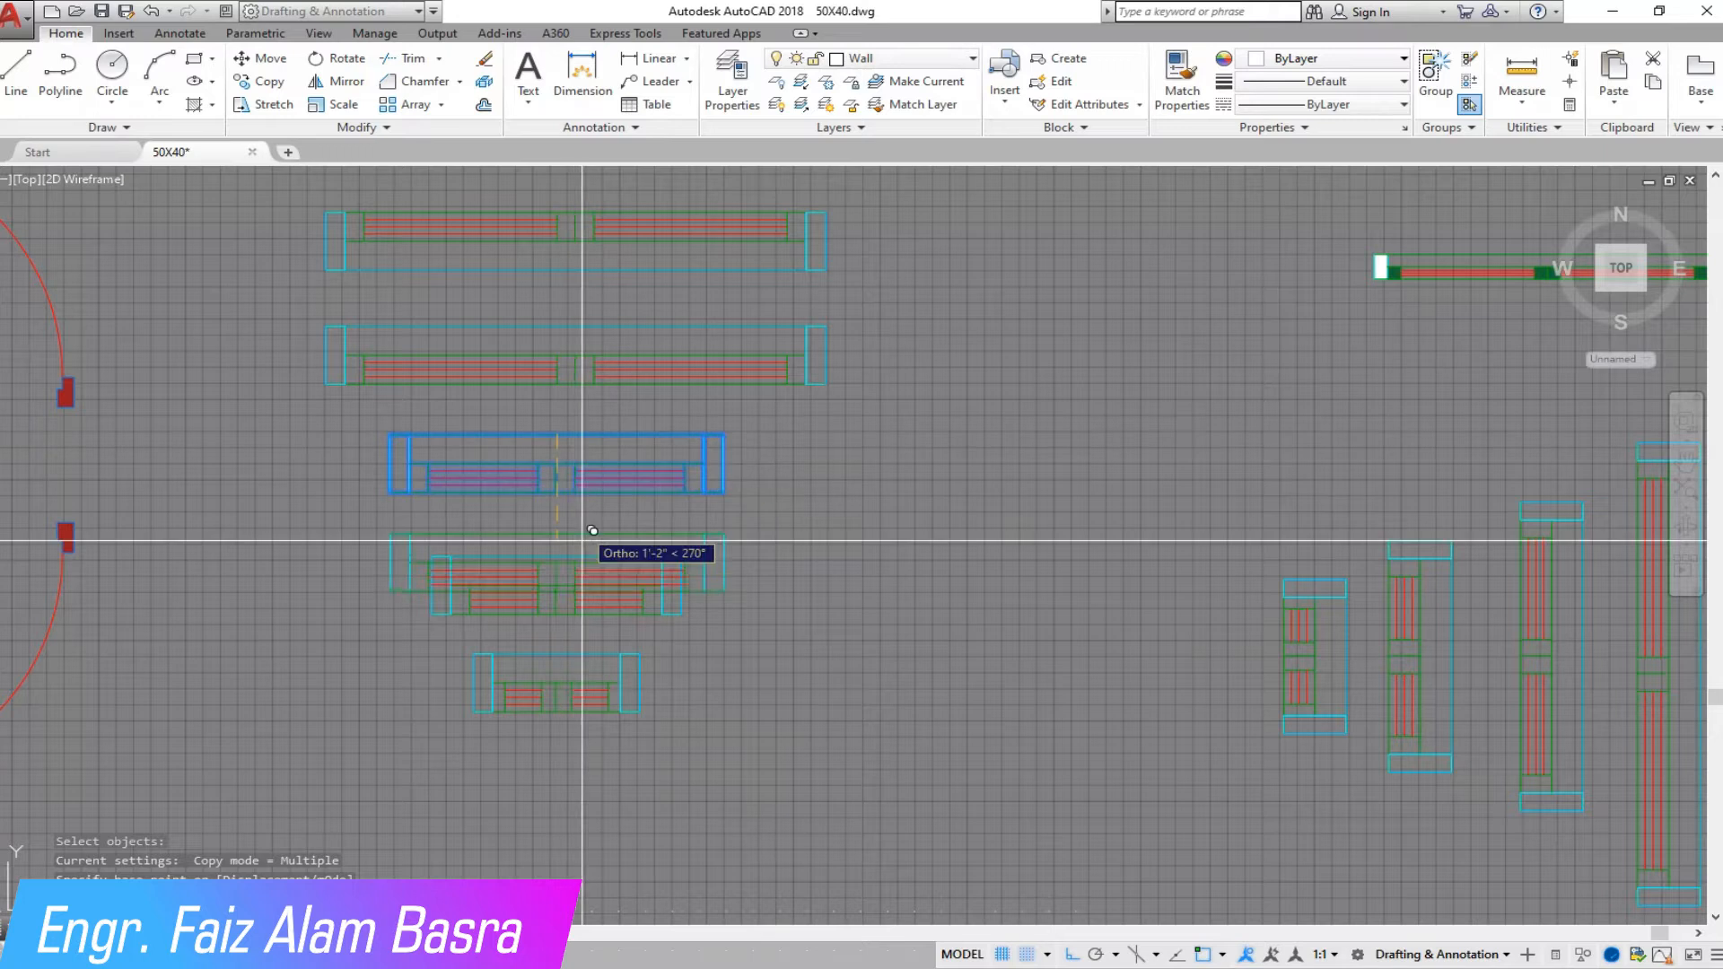
pyautogui.scroll(-10, 905, 499)
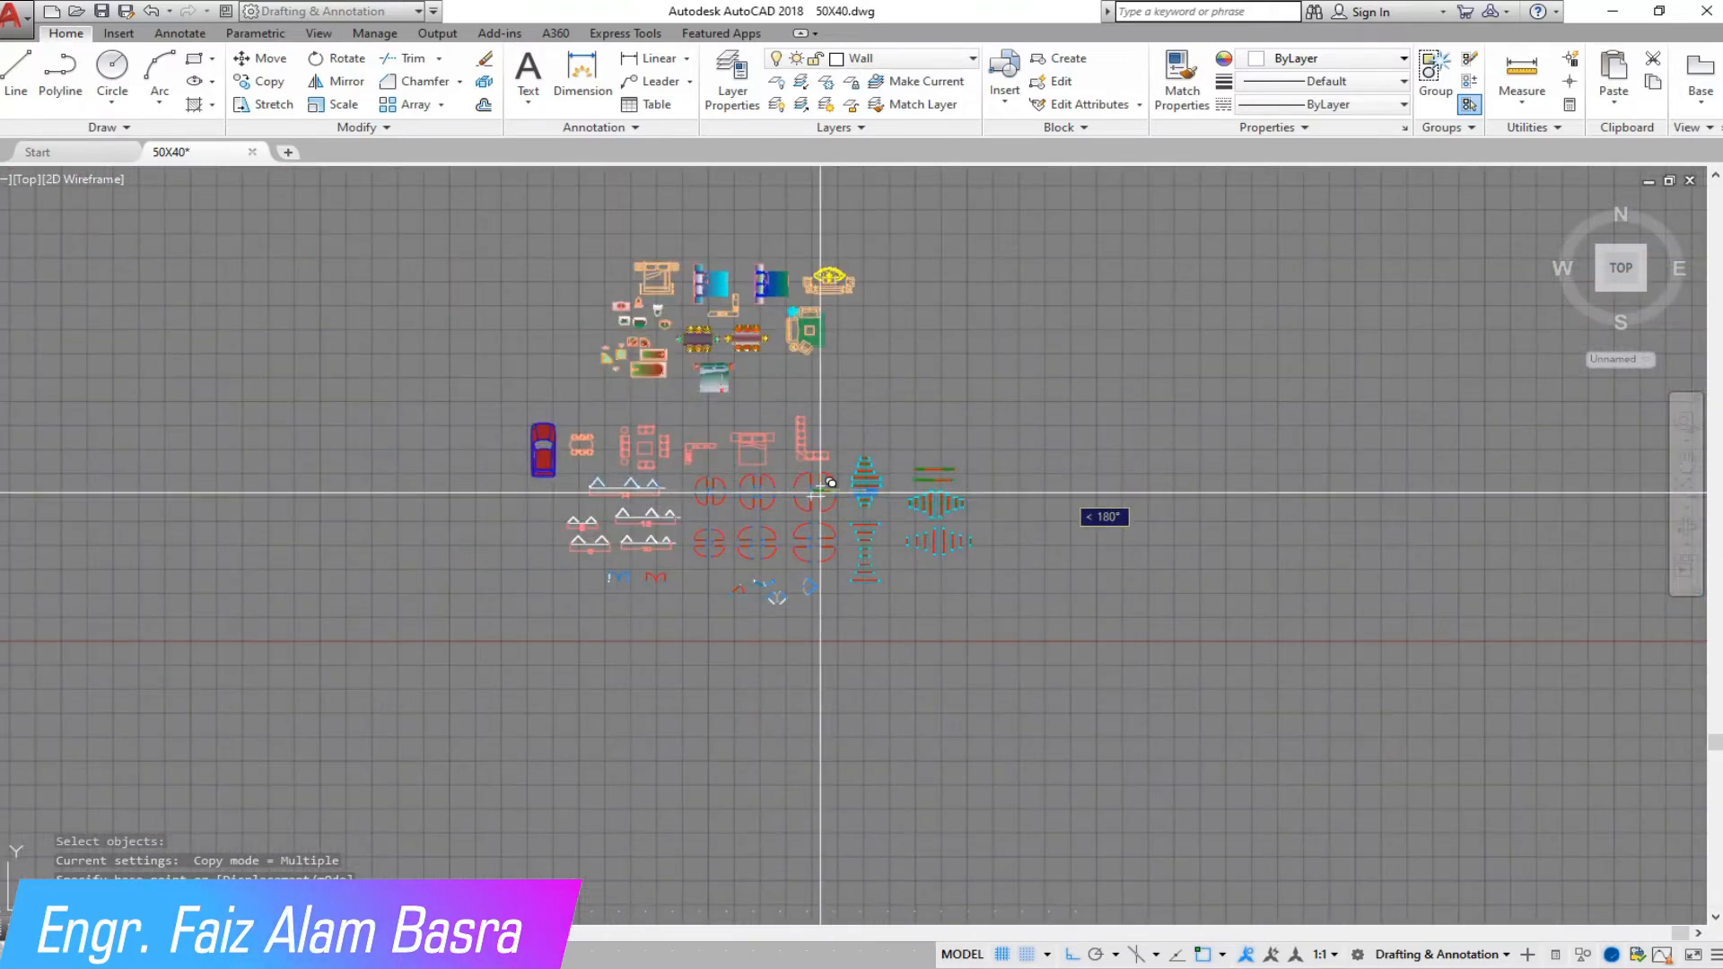
pyautogui.scroll(-3, 864, 478)
pyautogui.scroll(8, 162, 404)
pyautogui.scroll(4, 576, 299)
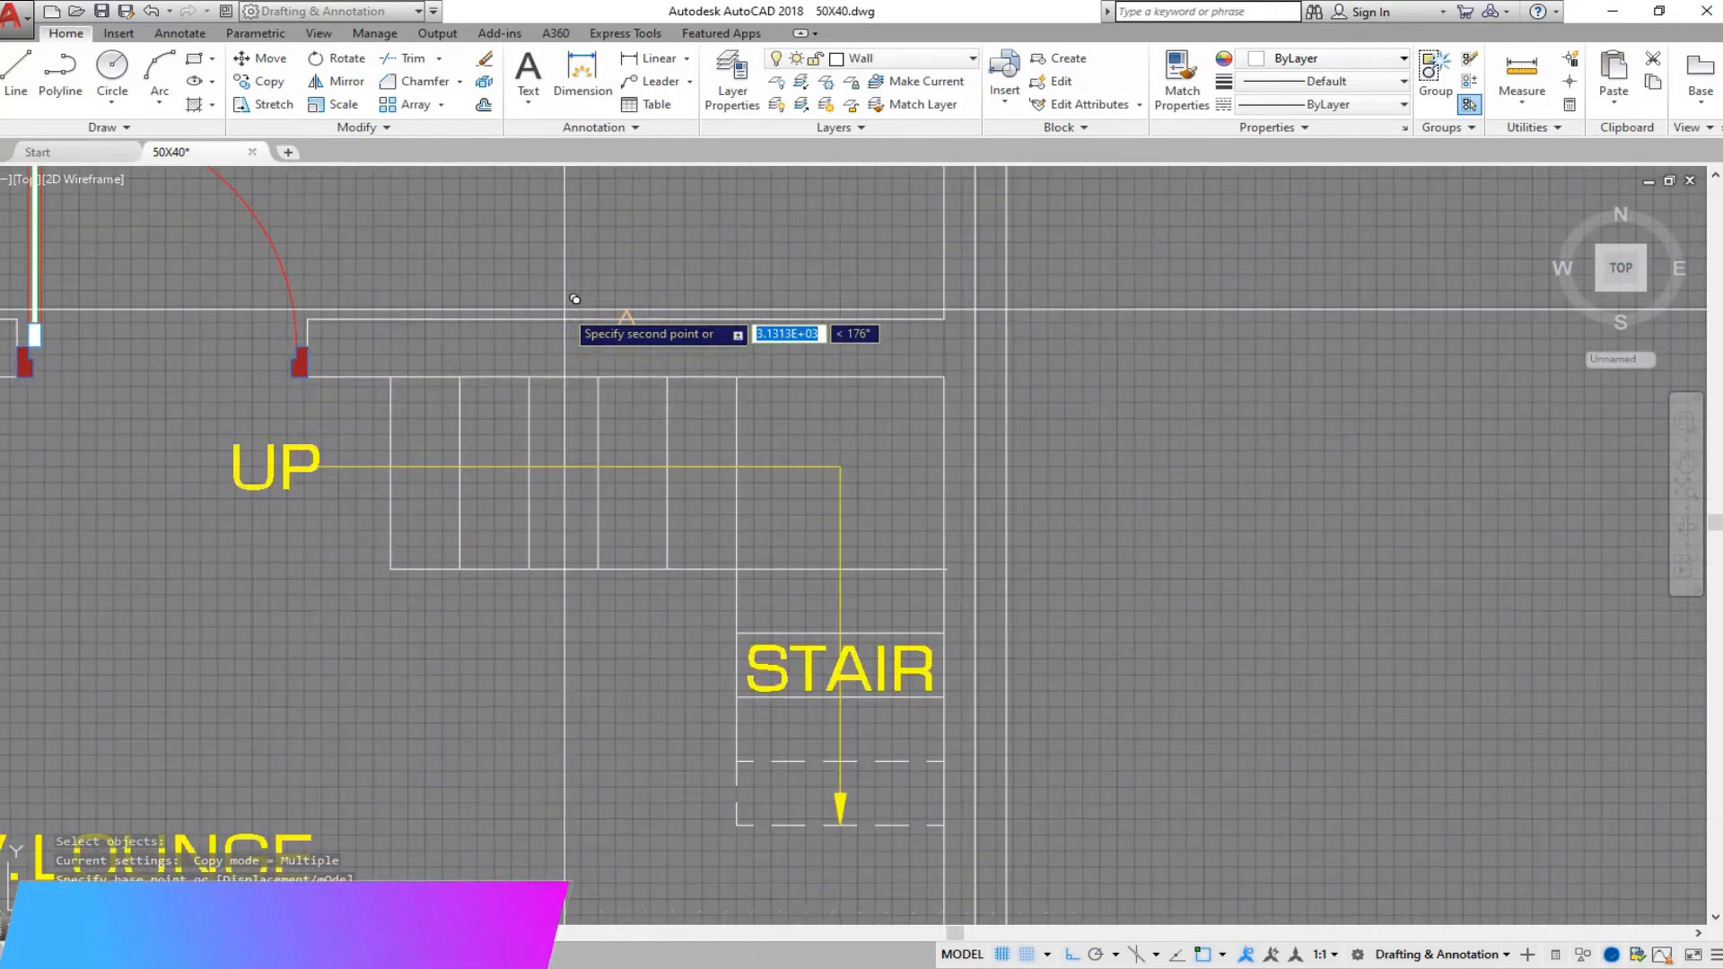
# Step: Place another copy of the medium-width window in the veranda's front line below the kitchen and finish copying
pyautogui.scroll(-5, 539, 287)
pyautogui.scroll(5, 557, 575)
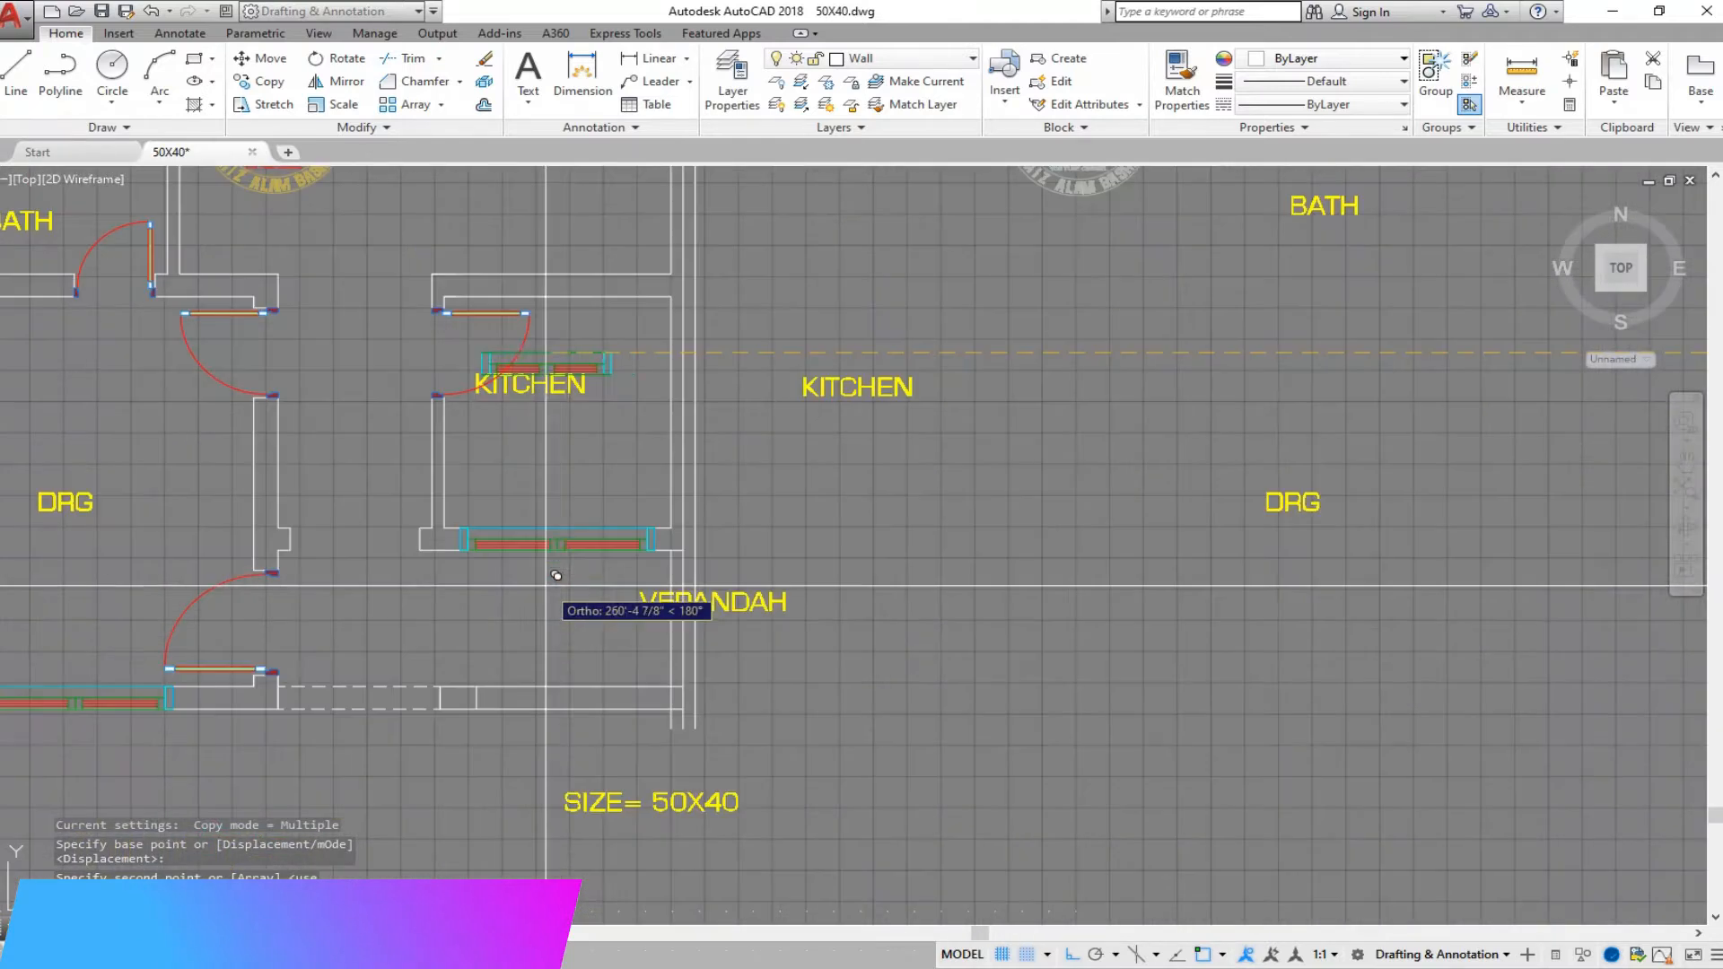
pyautogui.click(564, 697)
pyautogui.scroll(4, 583, 649)
pyautogui.press('Escape')
# Step: Delete the wide window from the kitchen wall facing the veranda
pyautogui.click(264, 307)
pyautogui.click(788, 442)
pyautogui.press('Delete')
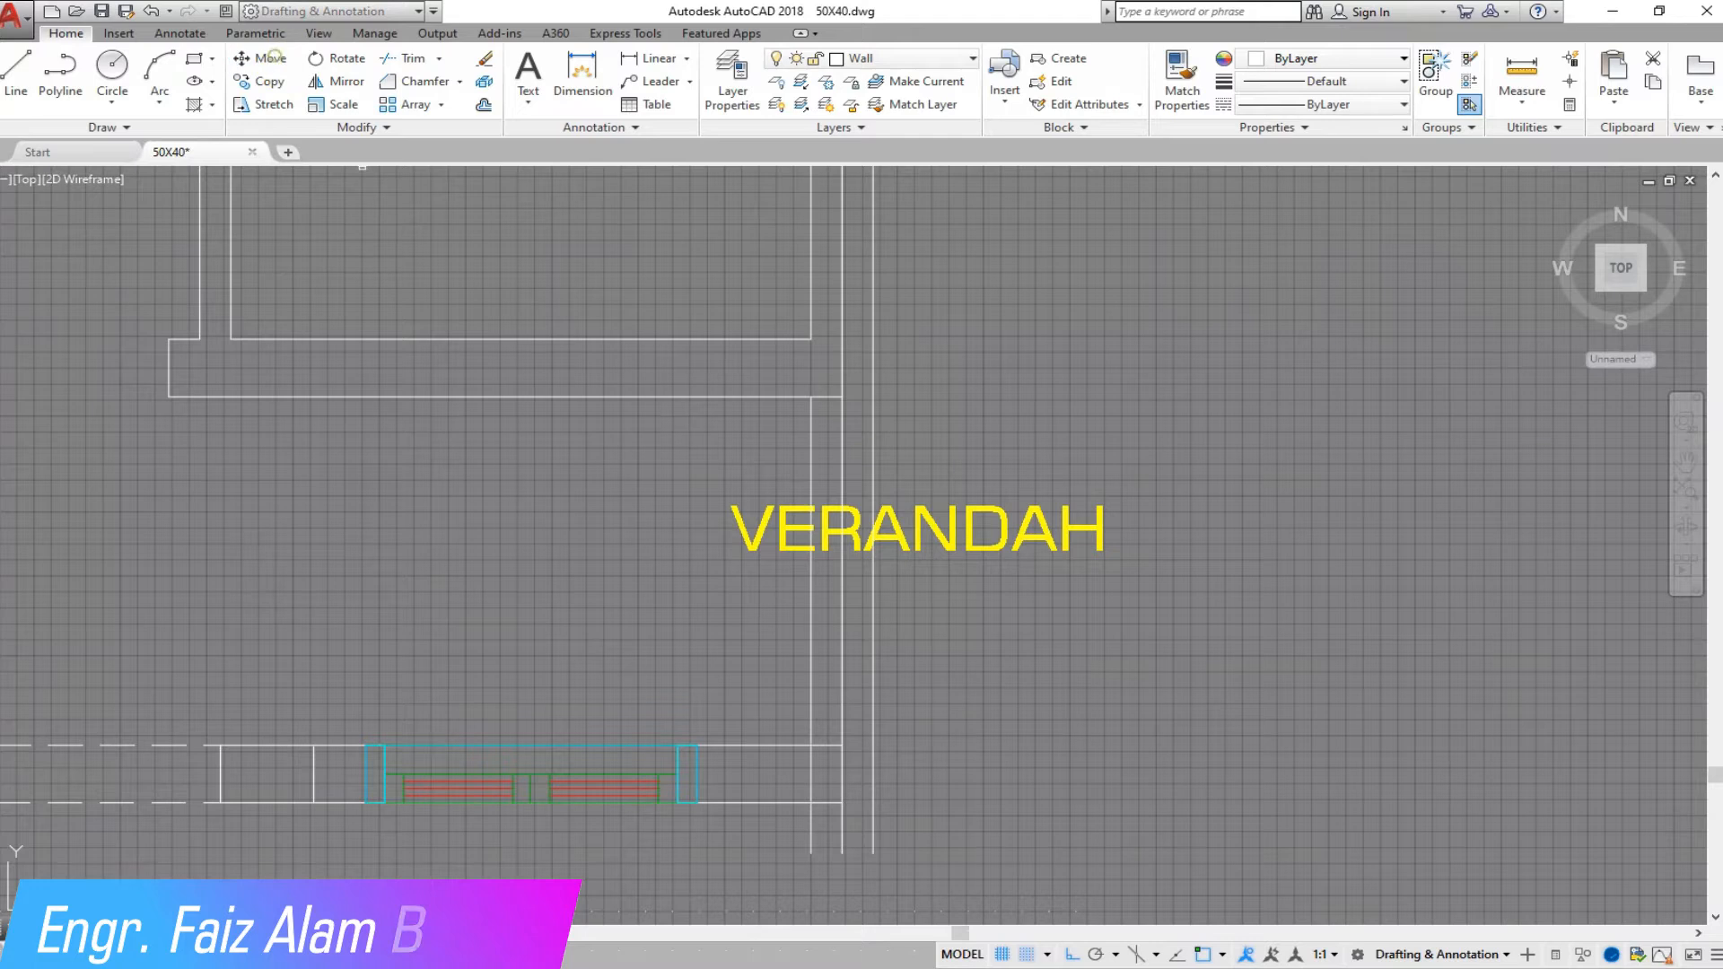
# Step: Move the medium-width window from the veranda's front line into the kitchen wall
pyautogui.click(358, 711)
pyautogui.click(682, 826)
pyautogui.press('Return')
pyautogui.click(532, 745)
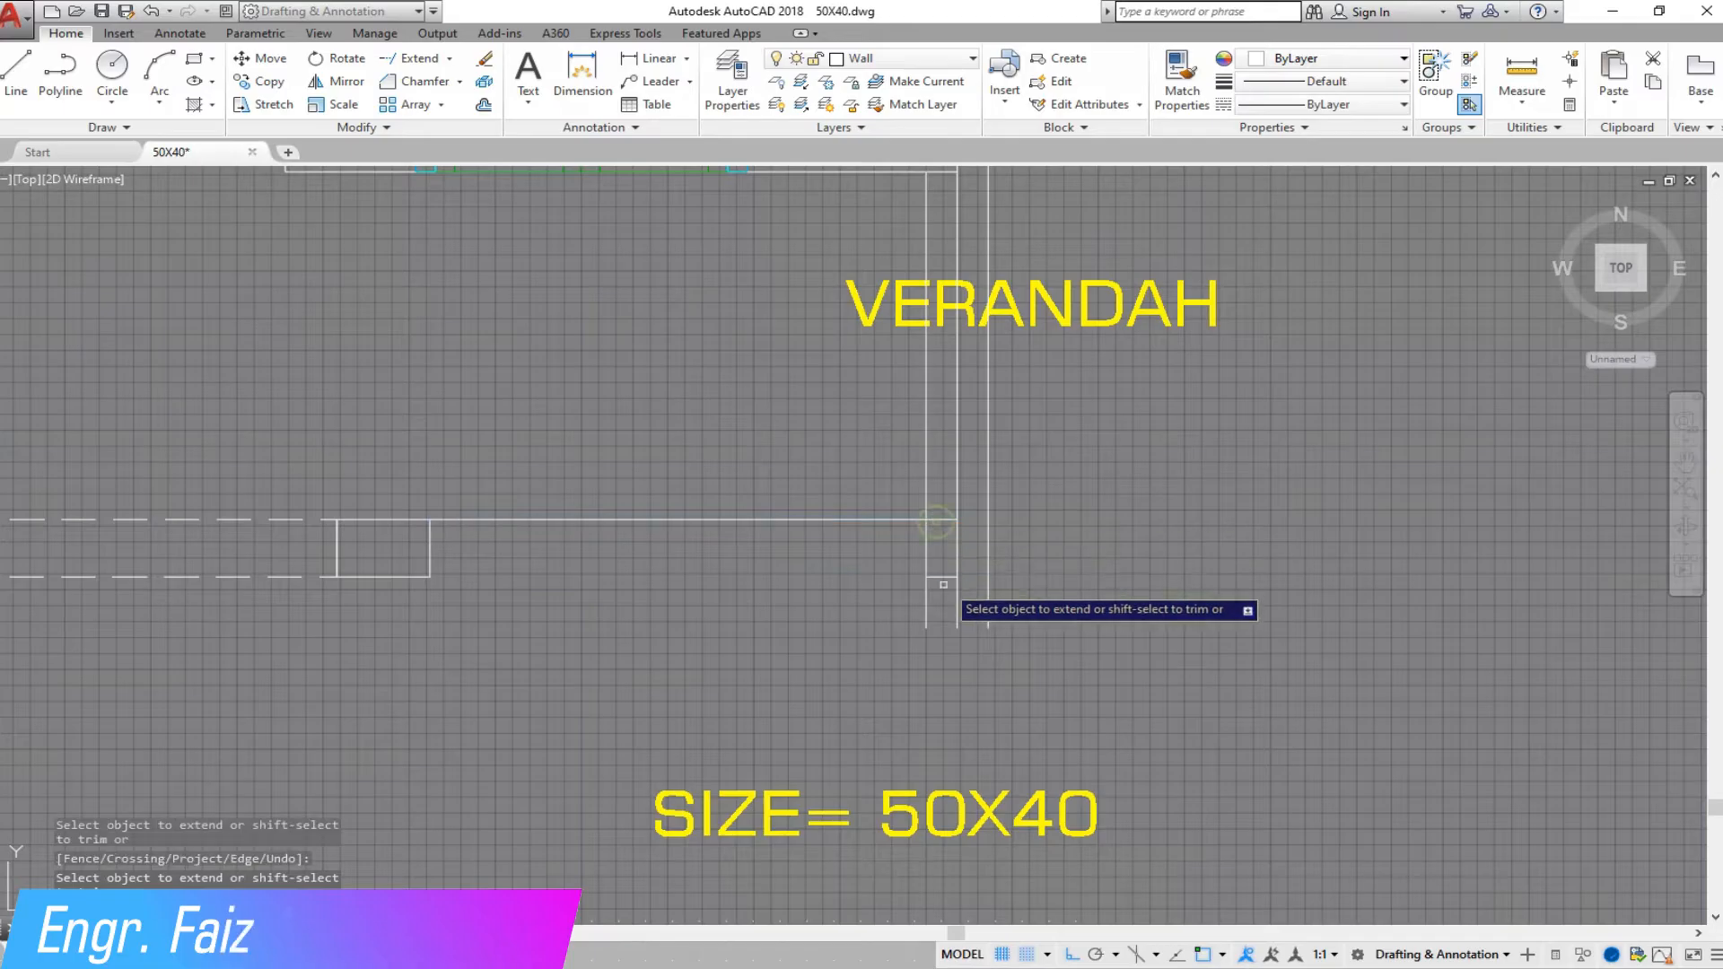
# Step: Match the veranda's front lines between the pillar and the side wall to the existing dashed lines
pyautogui.click(1163, 81)
pyautogui.click(619, 620)
pyautogui.click(549, 449)
pyautogui.rightClick(544, 403)
pyautogui.click(588, 418)
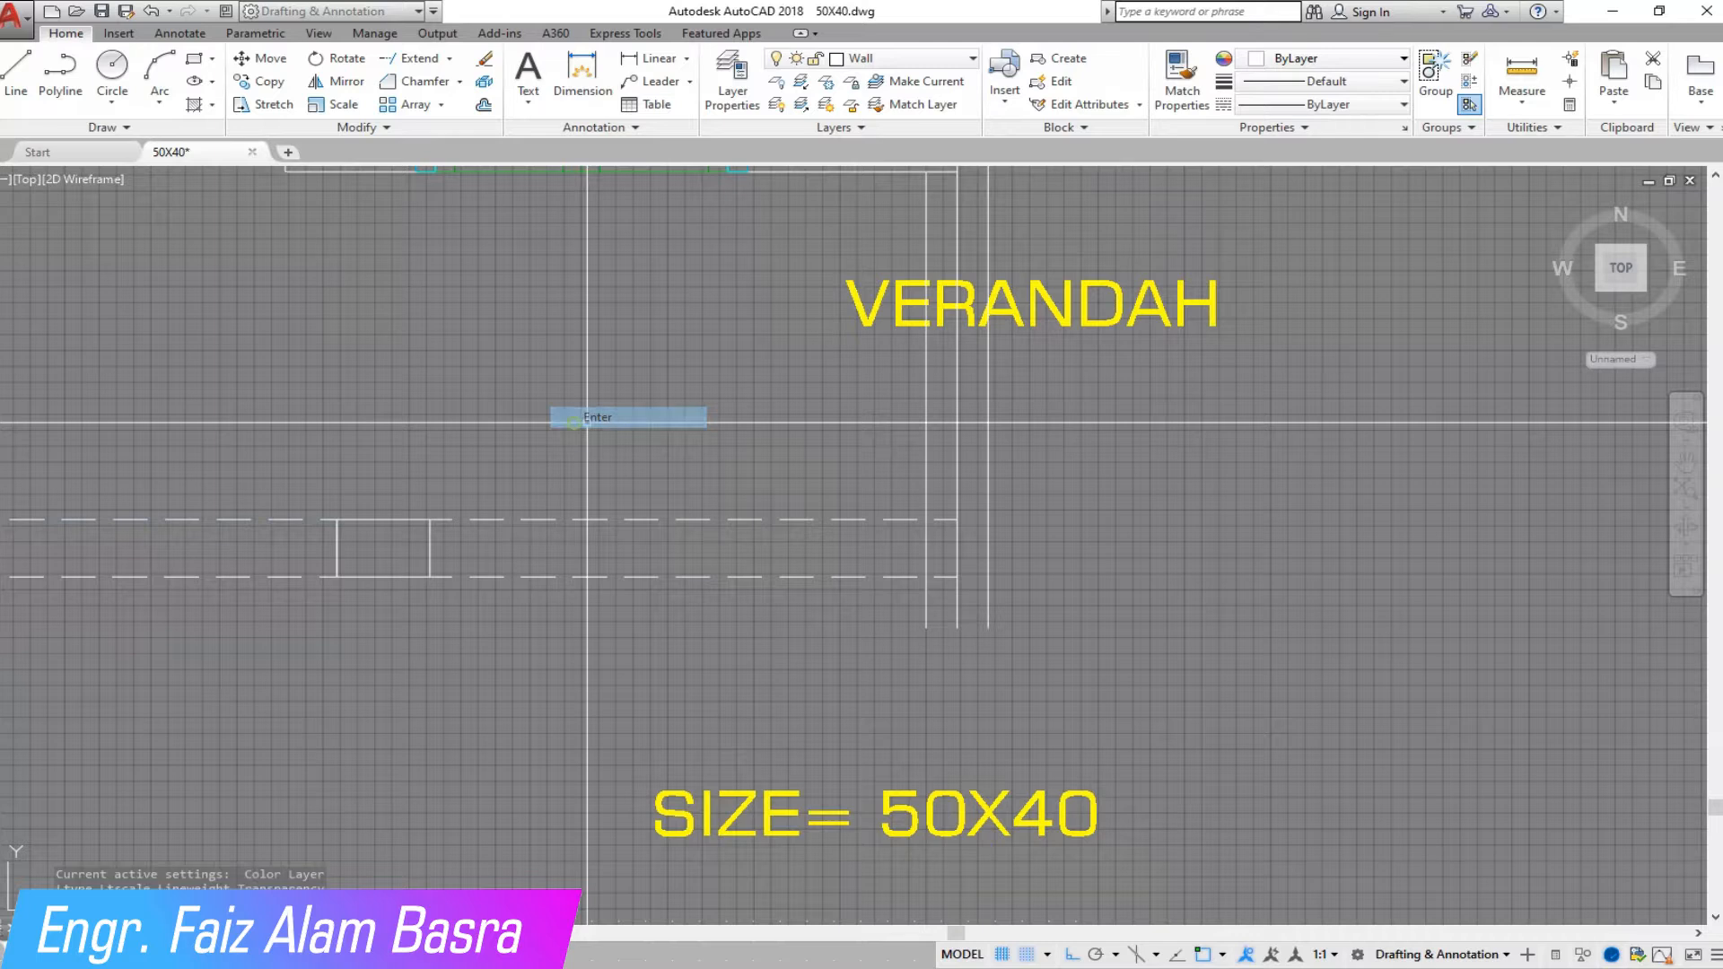
# Step: Examine the windows, the dashed veranda front and the side wall beside the kitchen
pyautogui.scroll(-4, 639, 449)
pyautogui.scroll(2, 464, 356)
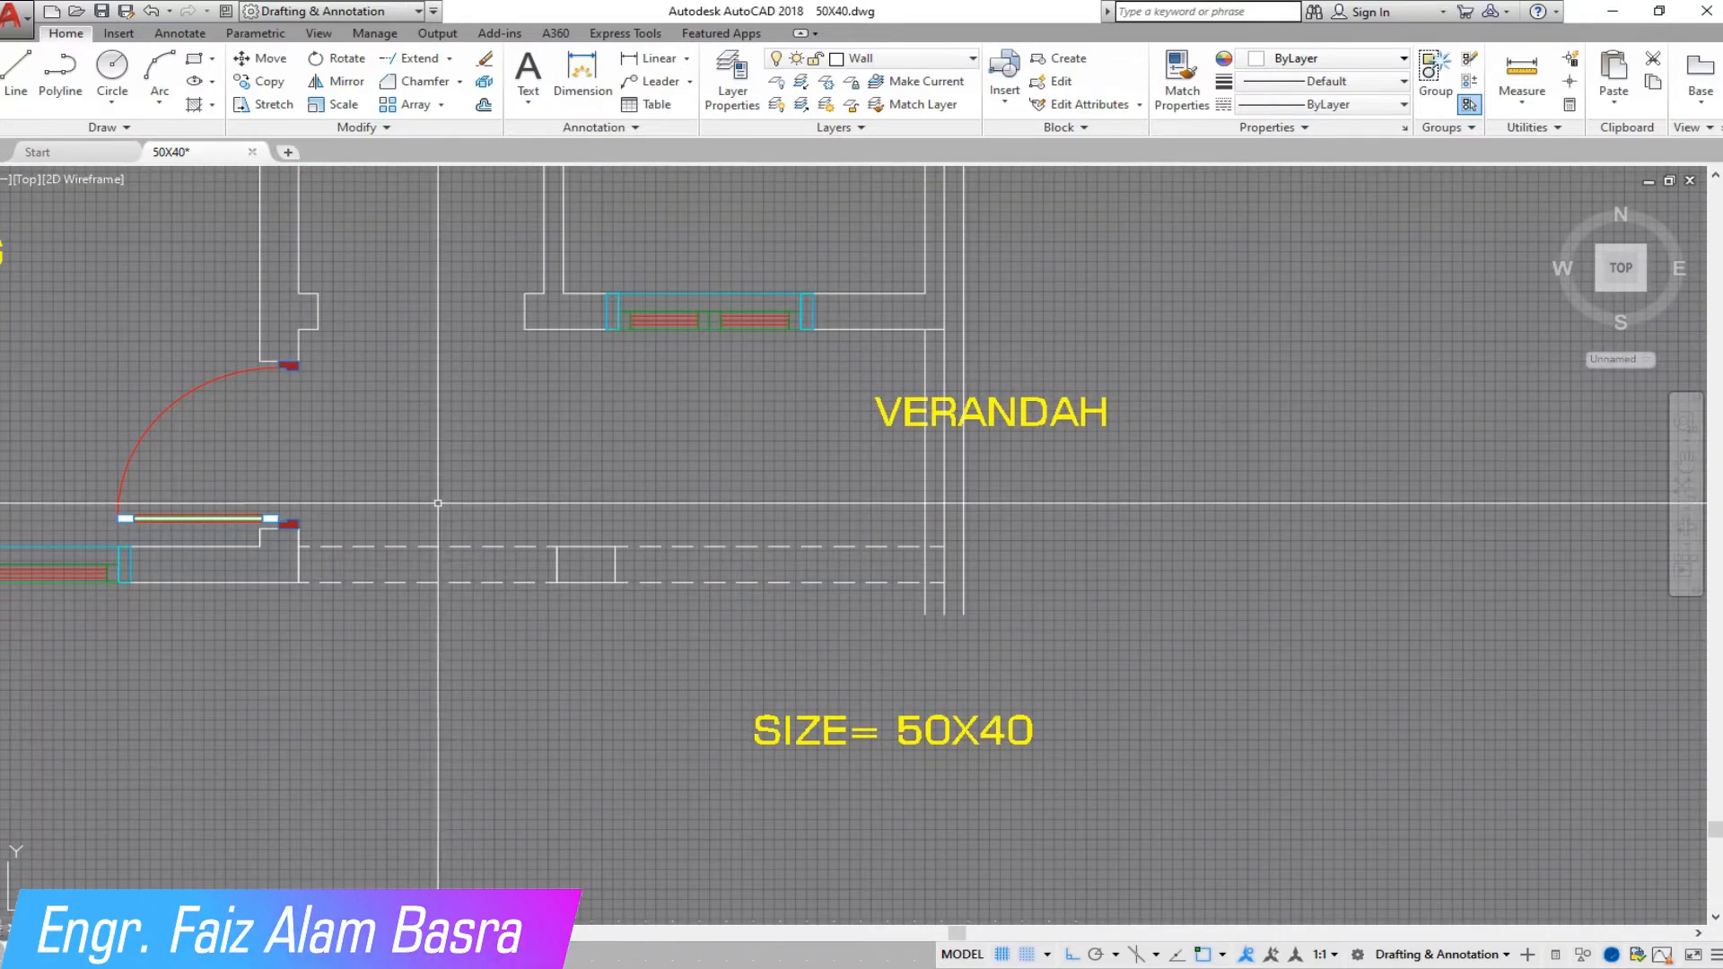
pyautogui.scroll(-2, 492, 587)
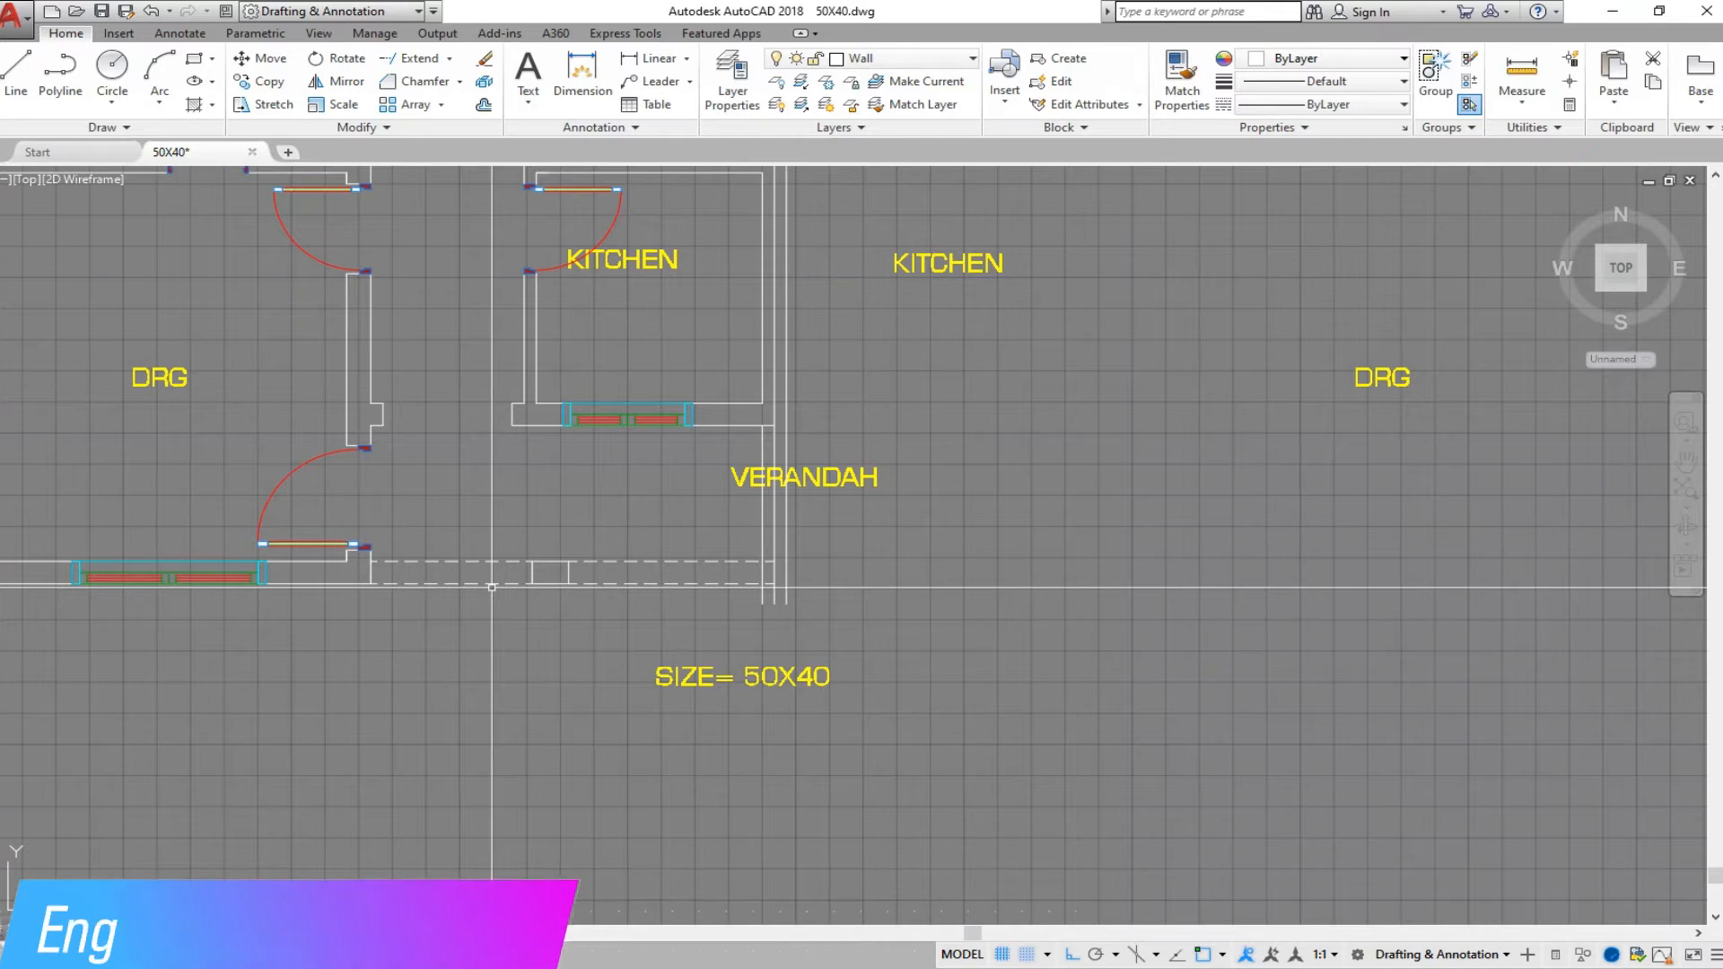
pyautogui.scroll(-2, 581, 626)
pyautogui.scroll(2, 482, 257)
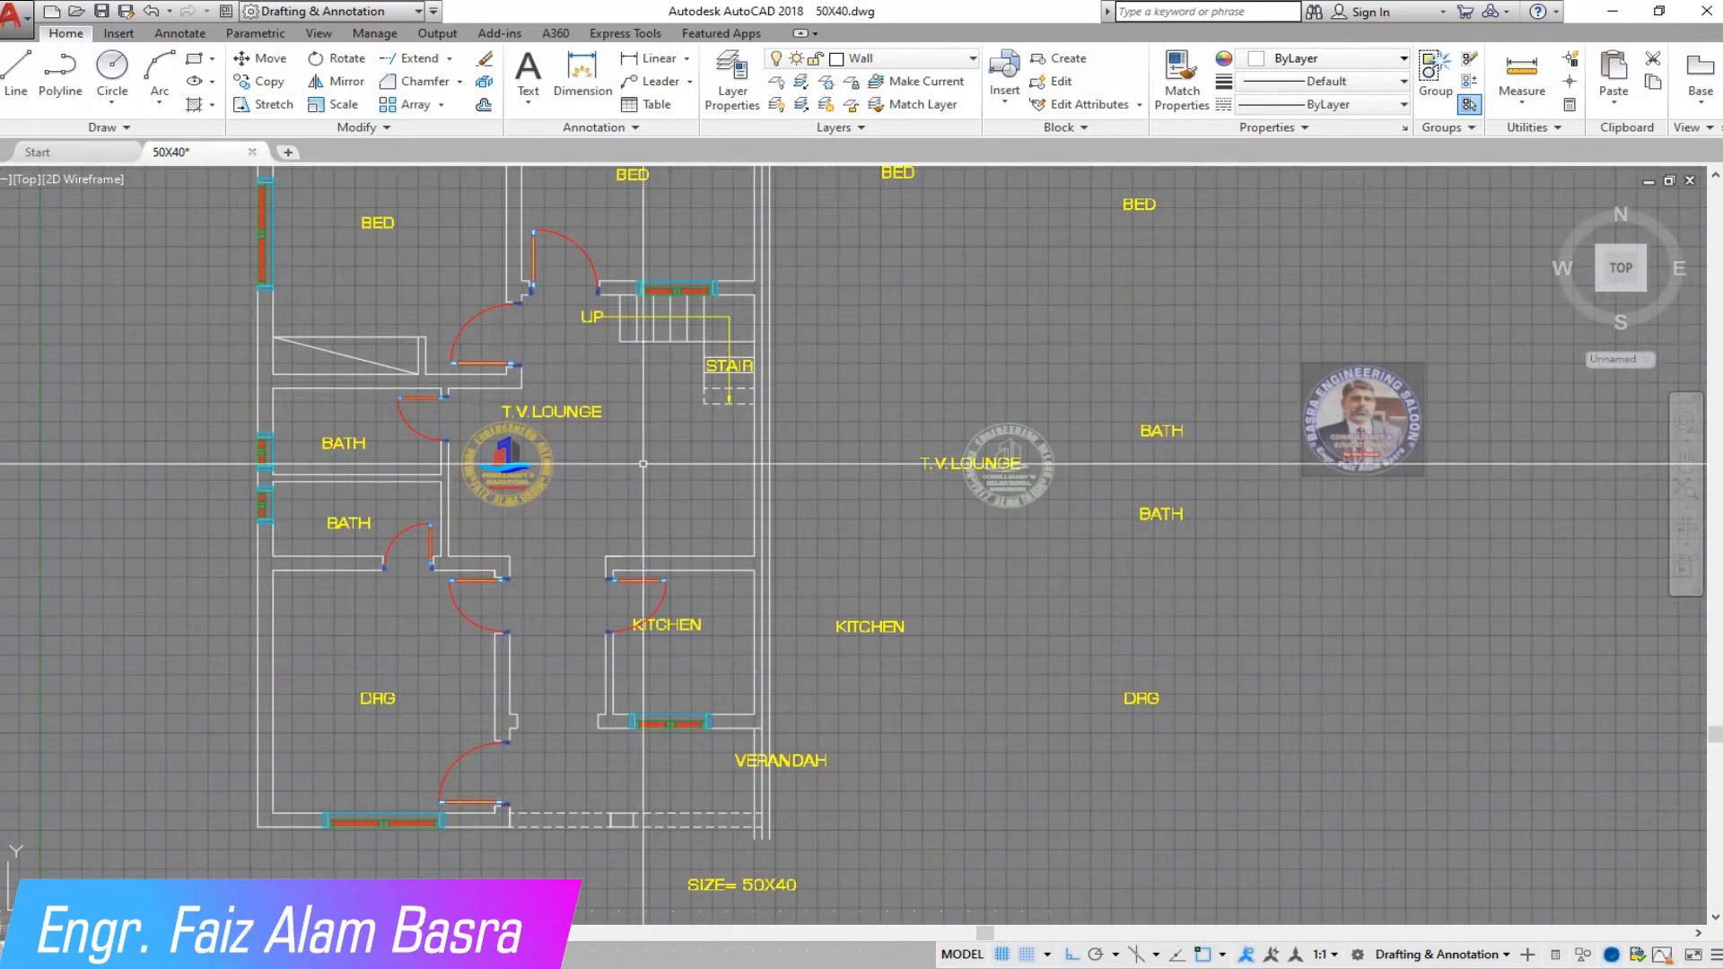
pyautogui.scroll(6, 812, 783)
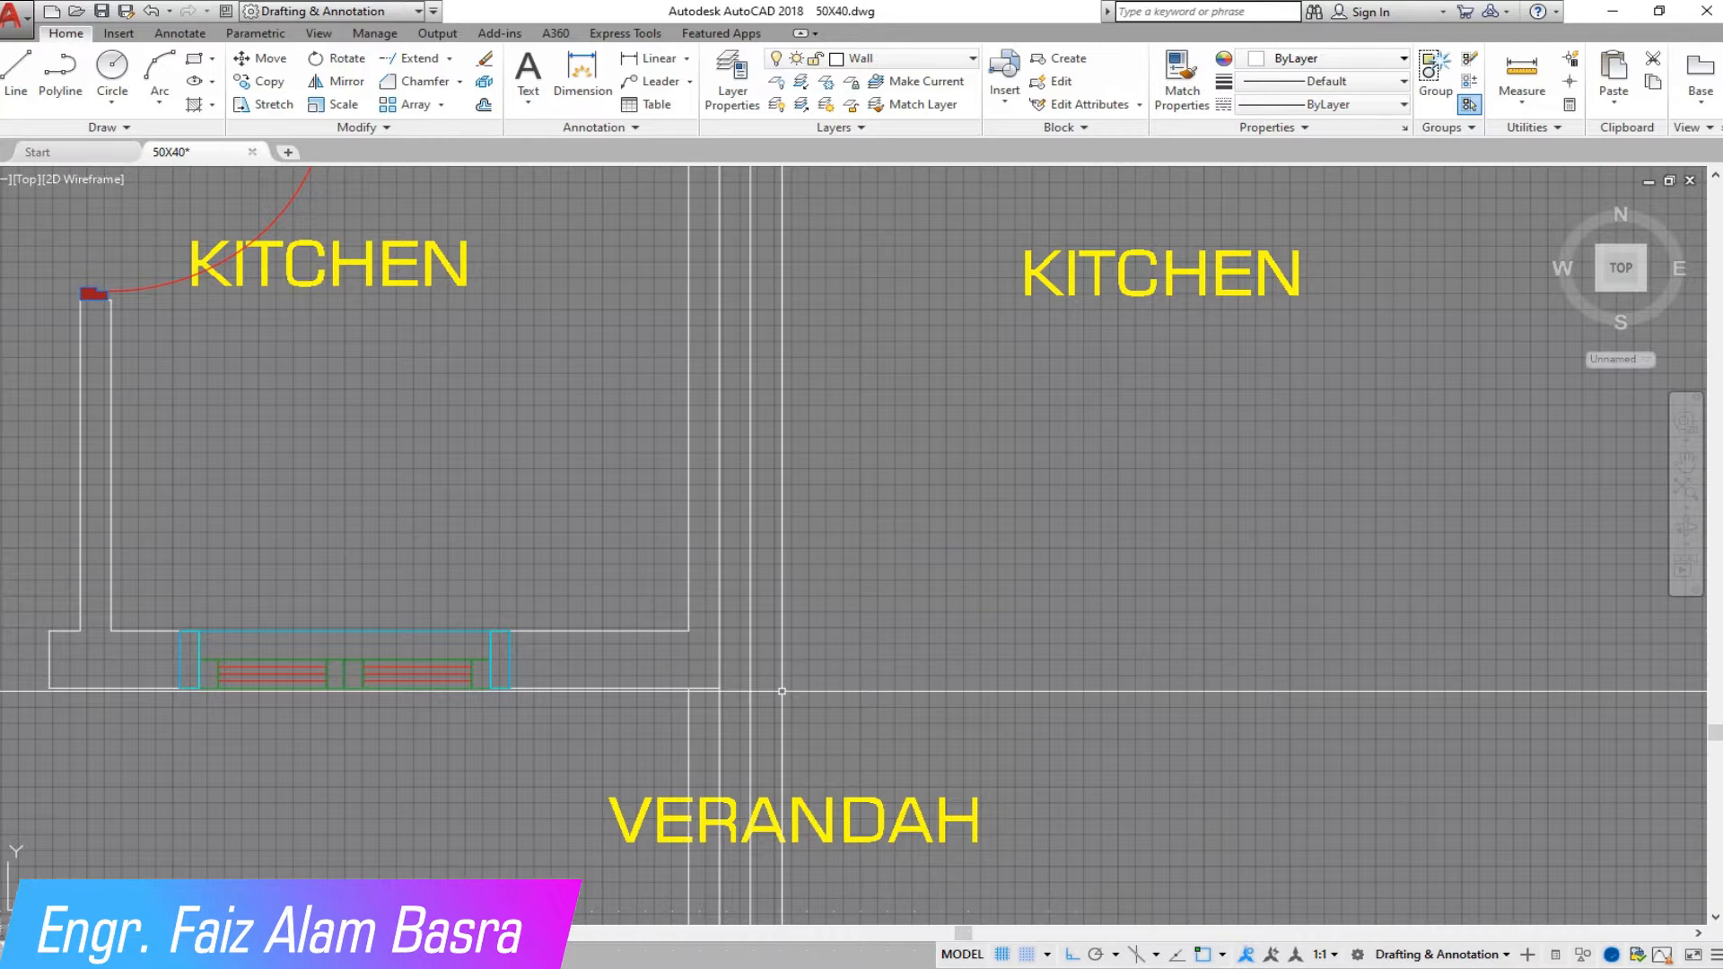
pyautogui.scroll(2, 735, 693)
pyautogui.scroll(-10, 735, 693)
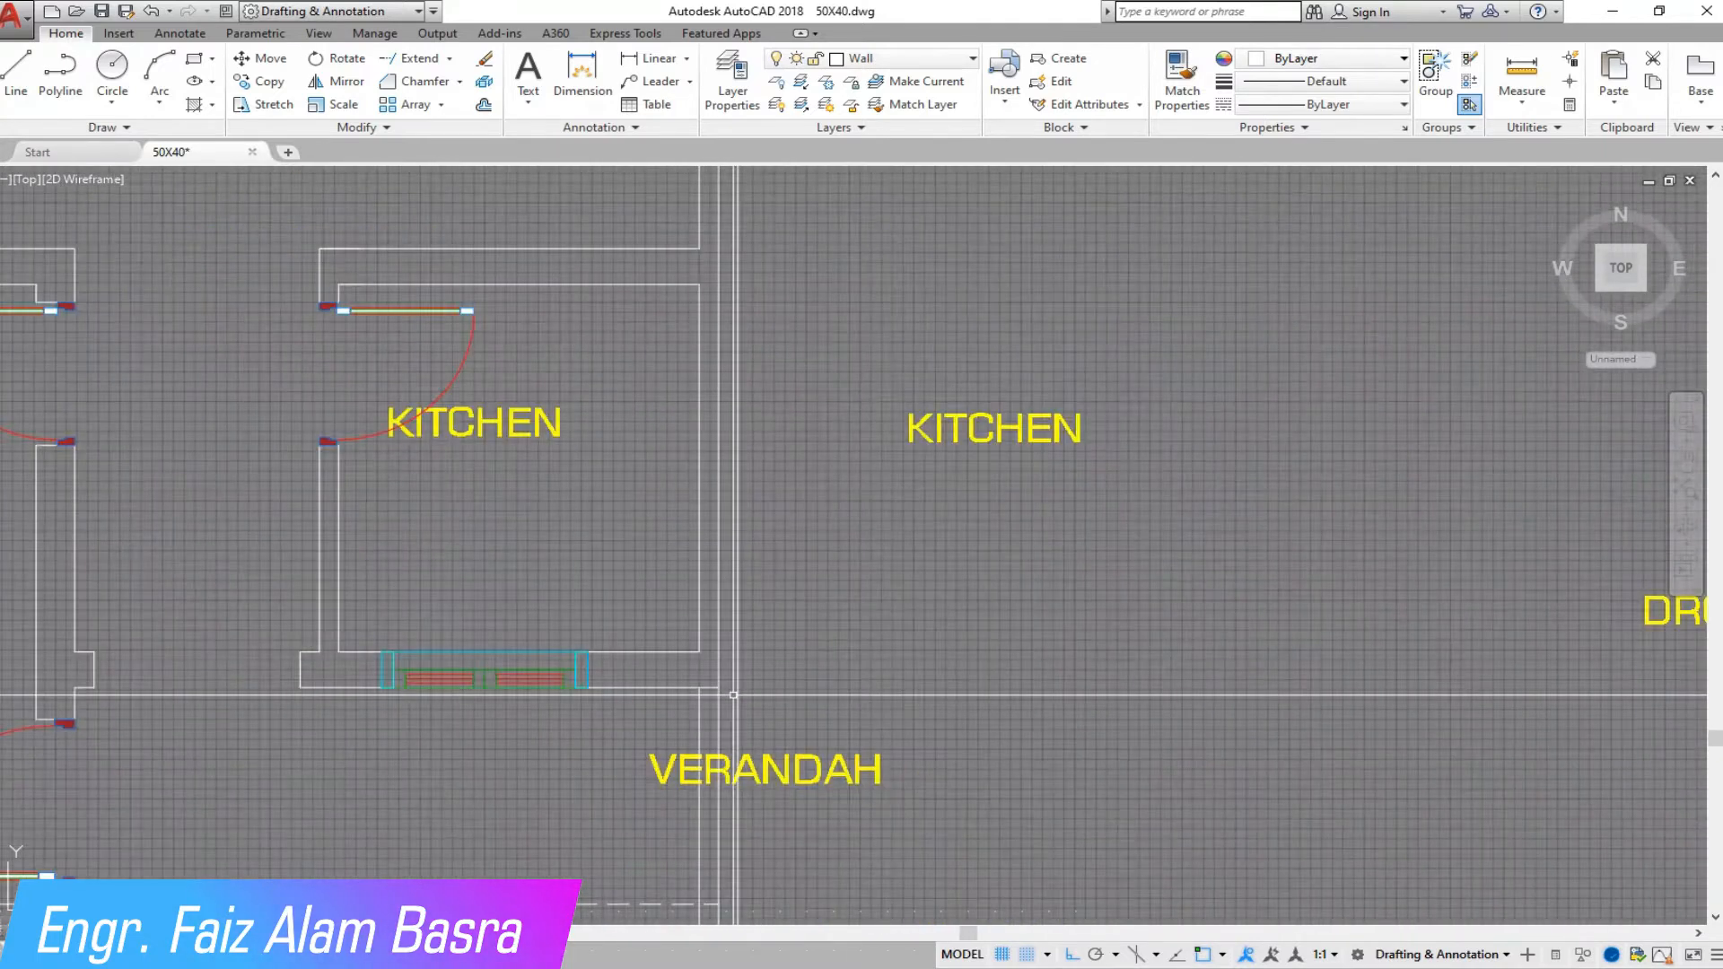
# Step: Trim the excess wall lines along the side wall from the bedroom corner to the veranda and finish trimming
pyautogui.scroll(6, 766, 236)
pyautogui.scroll(4, 765, 236)
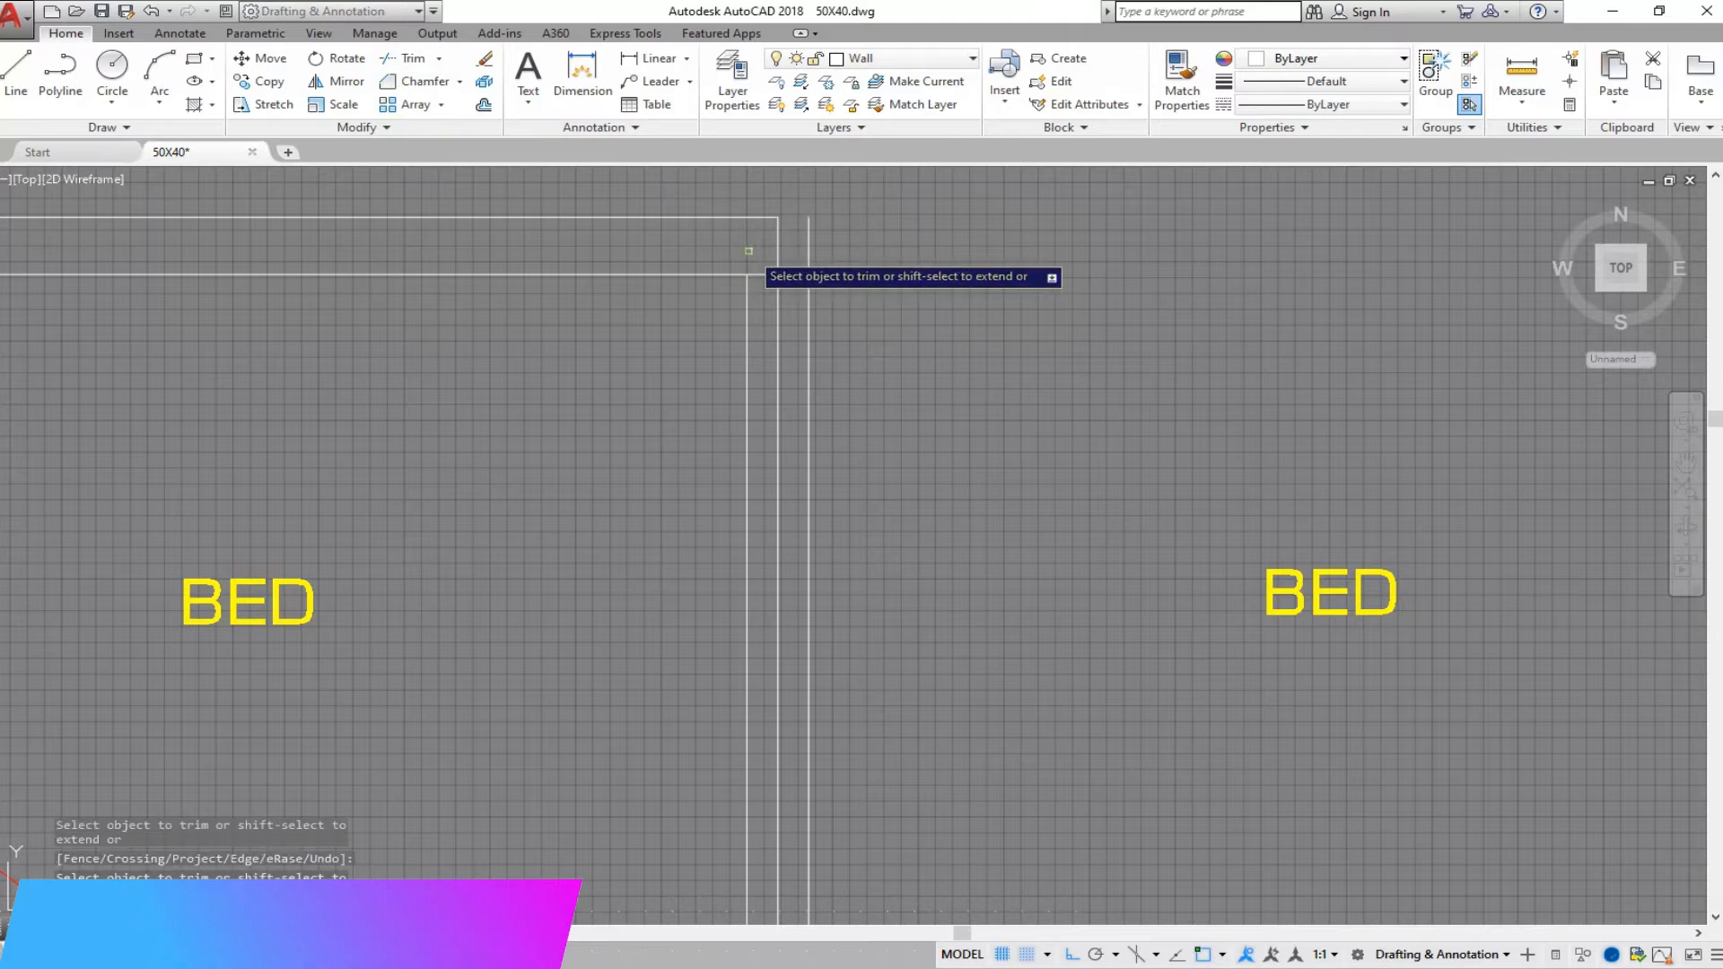
pyautogui.scroll(-5, 748, 241)
pyautogui.scroll(3, 750, 471)
pyautogui.scroll(-3, 750, 359)
pyautogui.scroll(1, 731, 474)
pyautogui.scroll(4, 731, 454)
pyautogui.scroll(-4, 789, 651)
pyautogui.scroll(3, 751, 628)
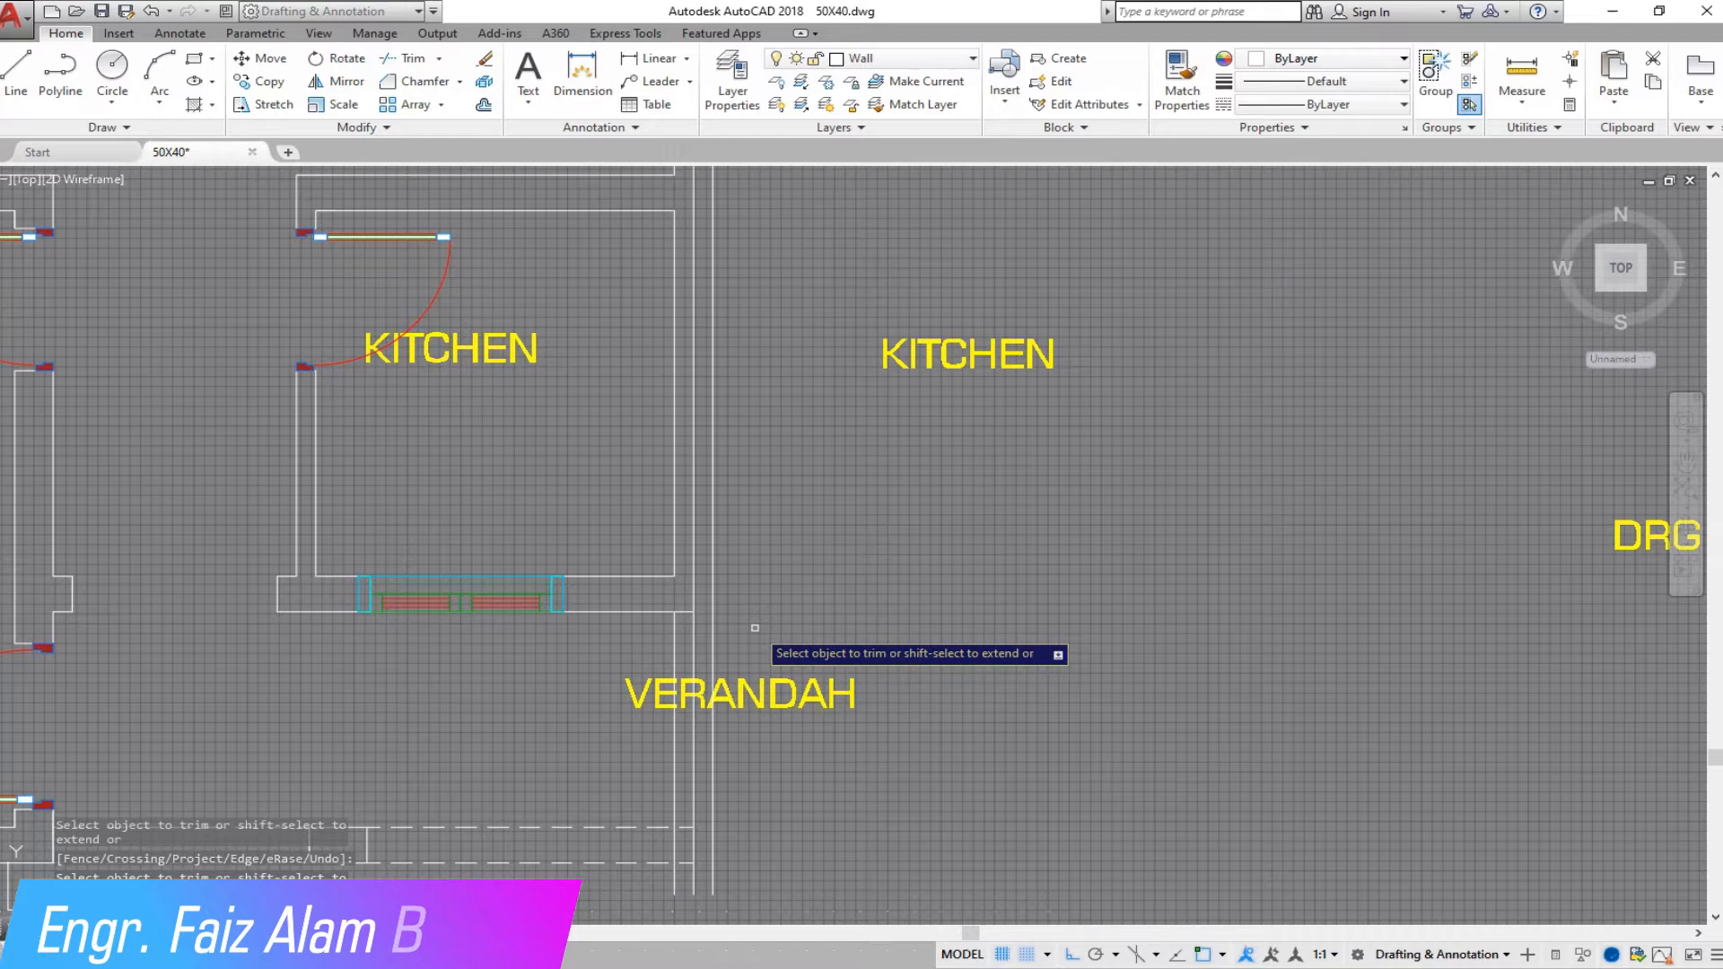
pyautogui.scroll(-2, 825, 457)
pyautogui.rightClick(828, 460)
pyautogui.click(888, 507)
pyautogui.scroll(-3, 934, 350)
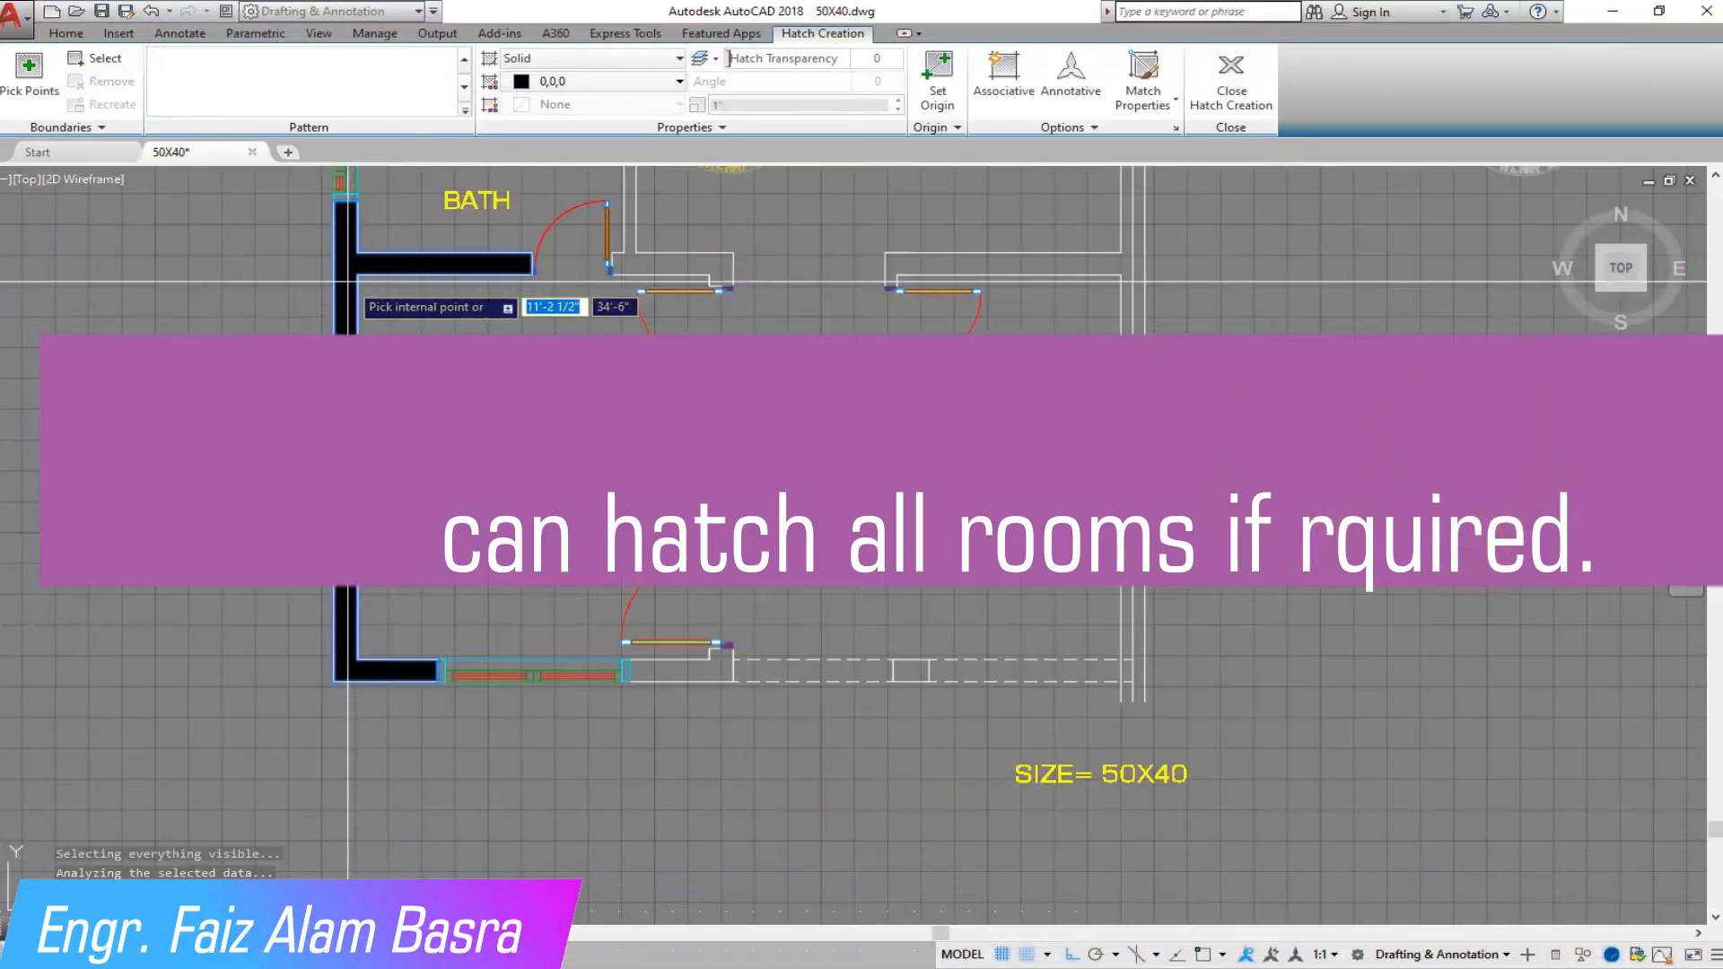
# Step: Add the drawing room's inner walls, the kitchen walls and the adjoining side wall to the solid hatch in colour 0,0,0
pyautogui.click(729, 518)
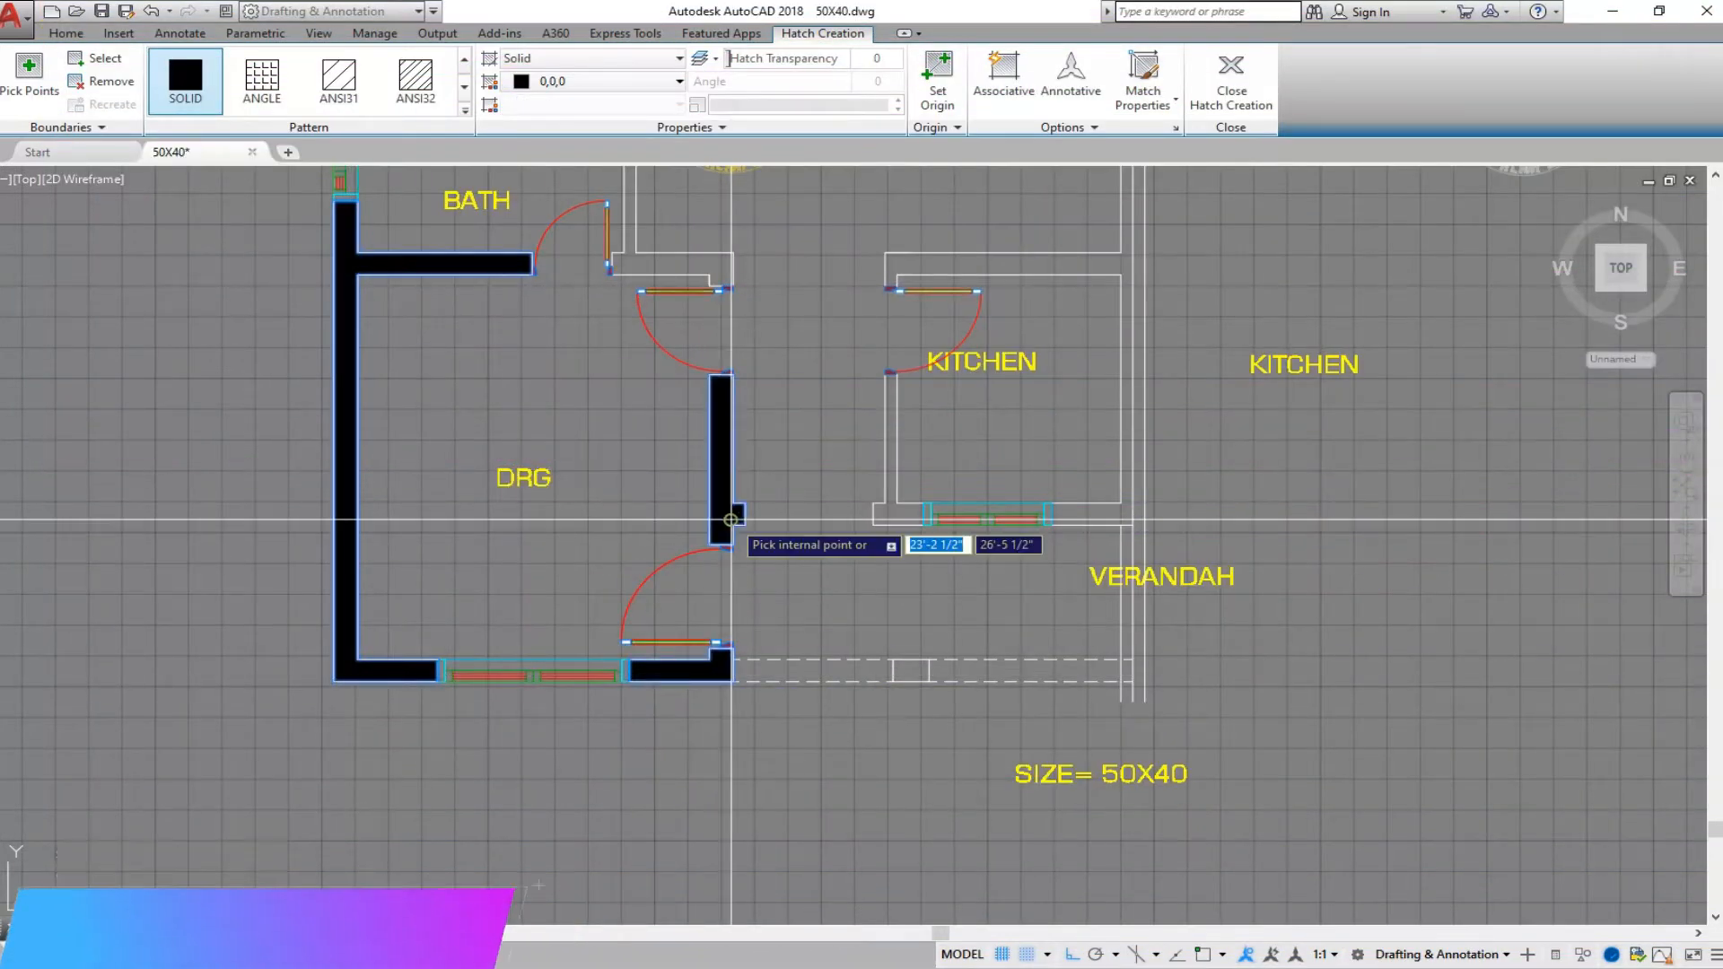
pyautogui.click(908, 516)
pyautogui.scroll(-2, 1081, 515)
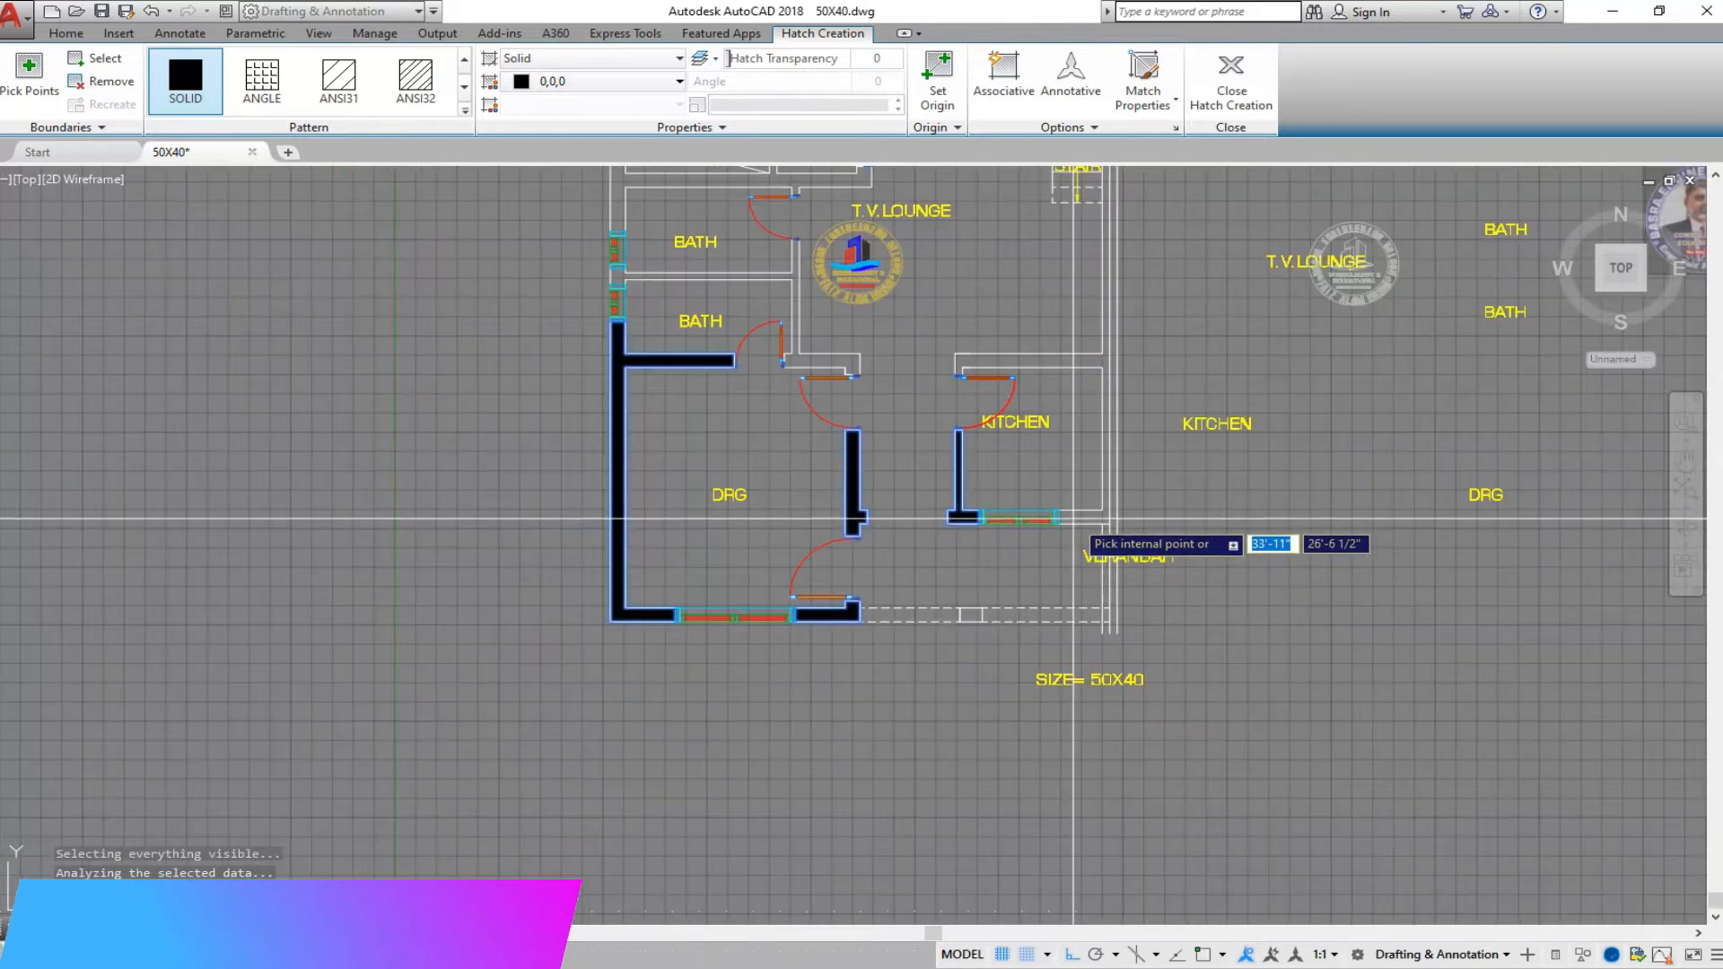
pyautogui.click(1074, 518)
pyautogui.scroll(-2, 872, 635)
pyautogui.scroll(4, 857, 449)
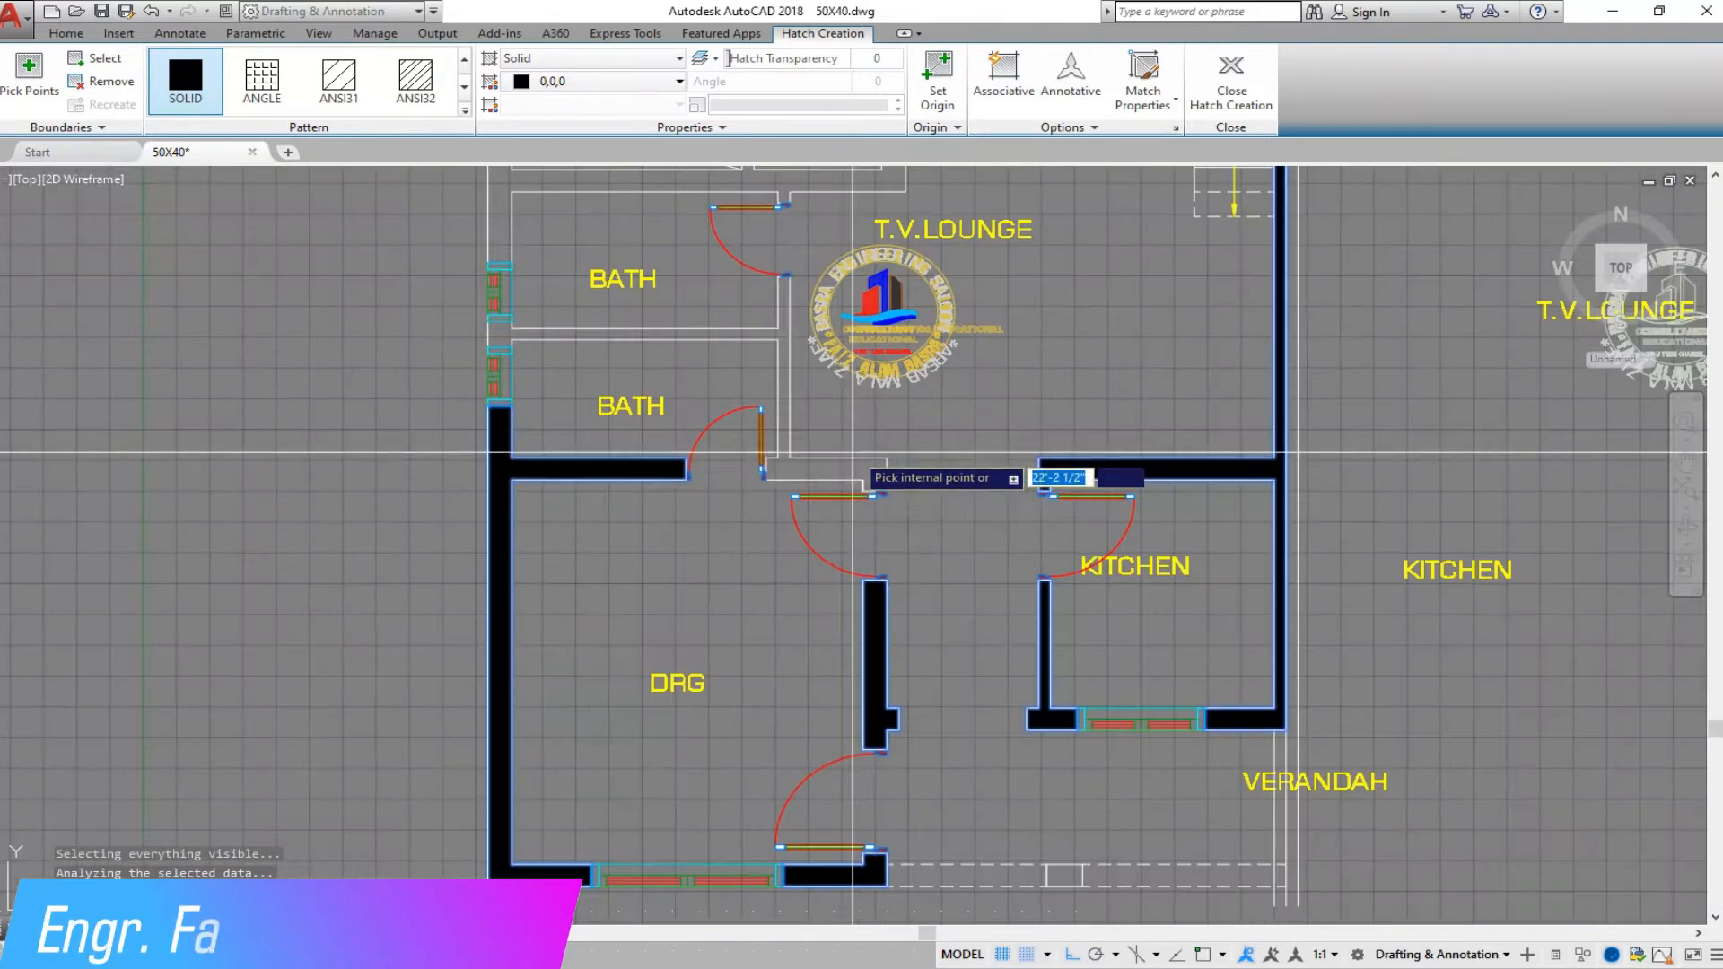
# Step: Add the bath, bedroom and stair-side walls to the solid hatch and complete the wall hatching
pyautogui.scroll(-3, 835, 473)
pyautogui.scroll(6, 647, 310)
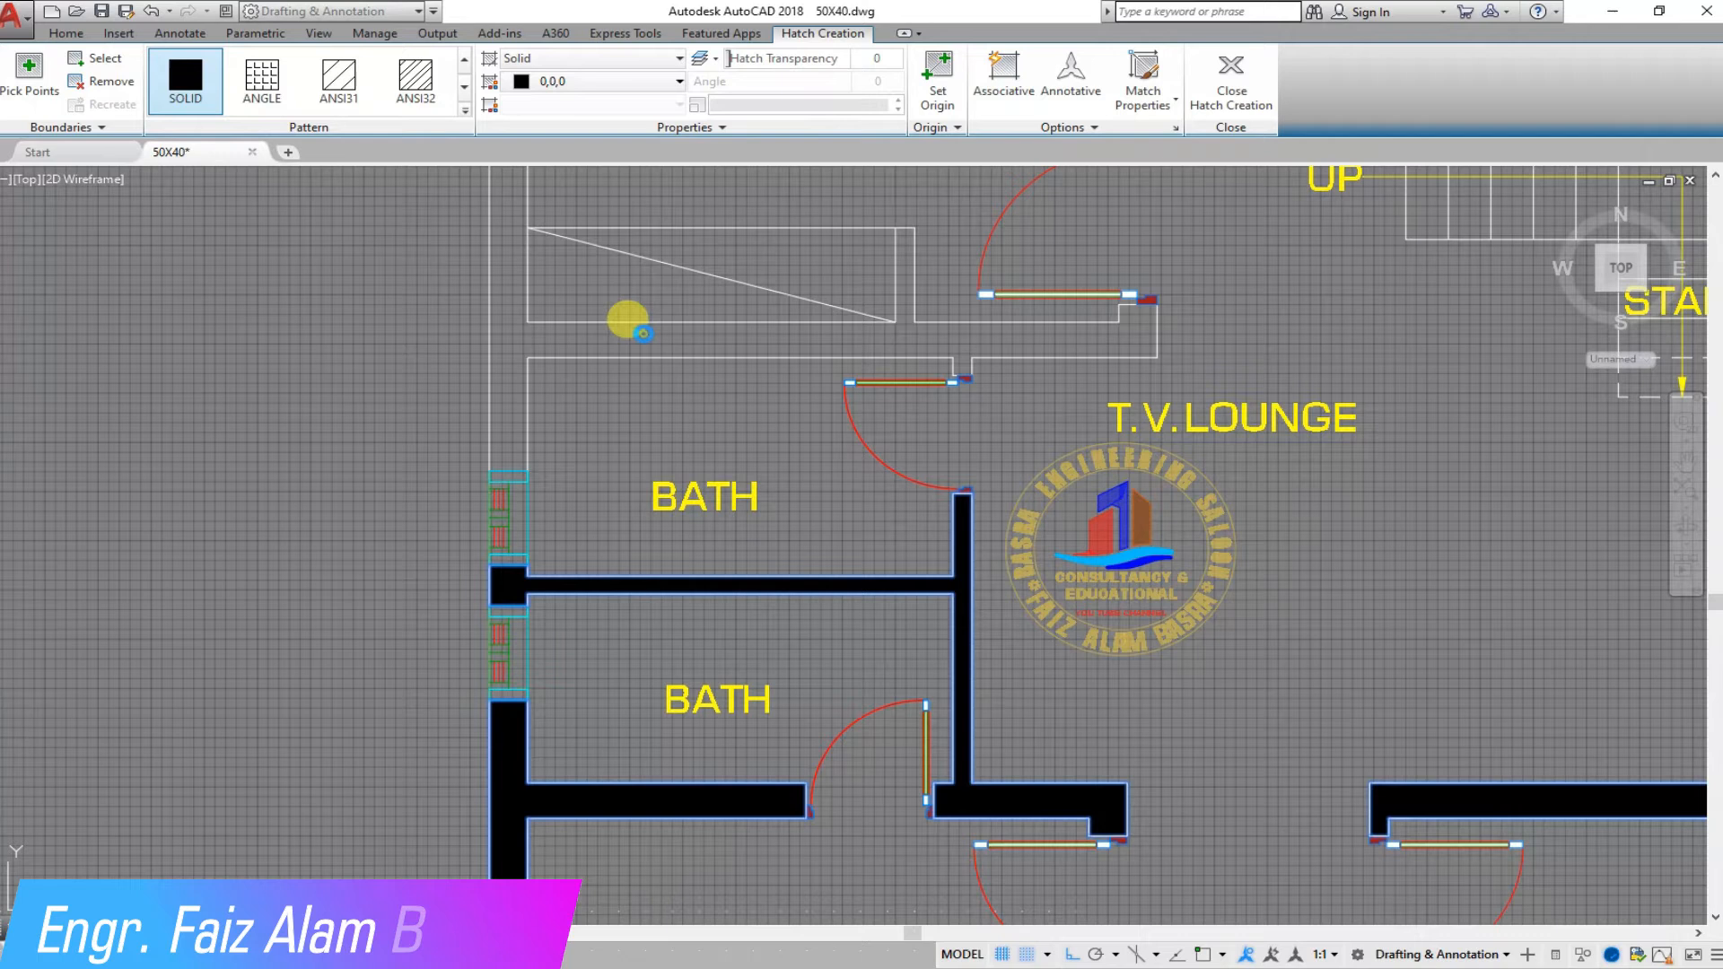
pyautogui.scroll(-4, 642, 333)
pyautogui.scroll(4, 909, 300)
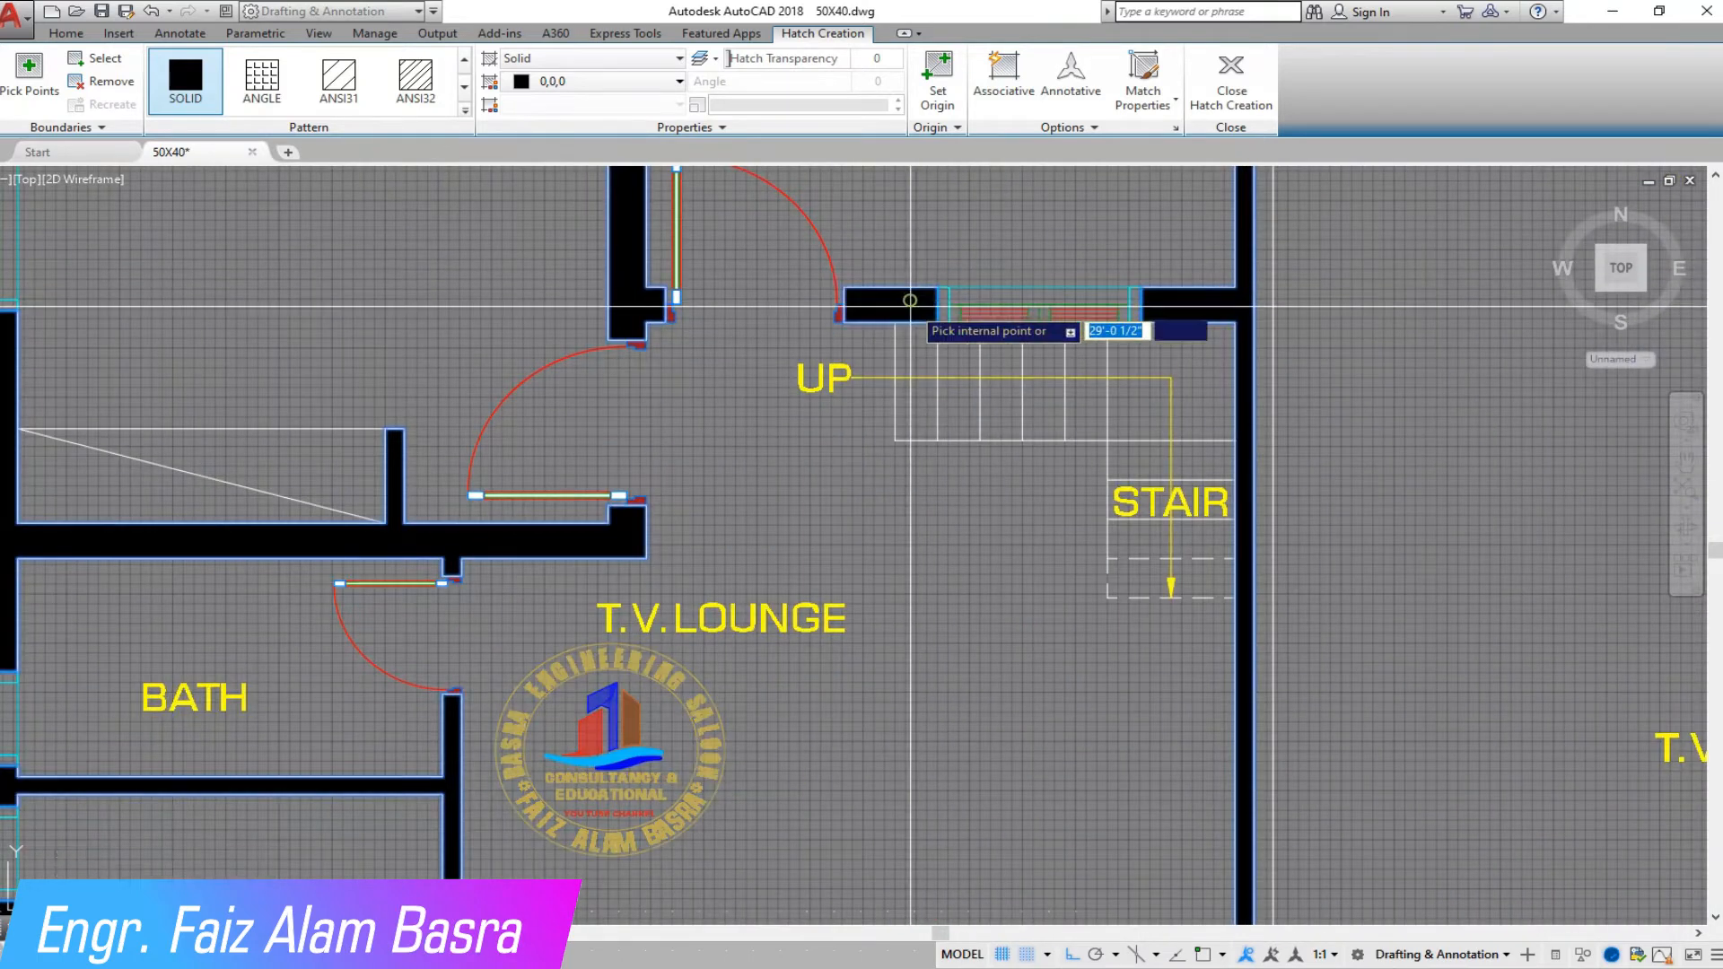
pyautogui.press('Return')
# Step: Change the colour of the solid wall hatch to White
pyautogui.scroll(-3, 654, 497)
pyautogui.scroll(2, 878, 258)
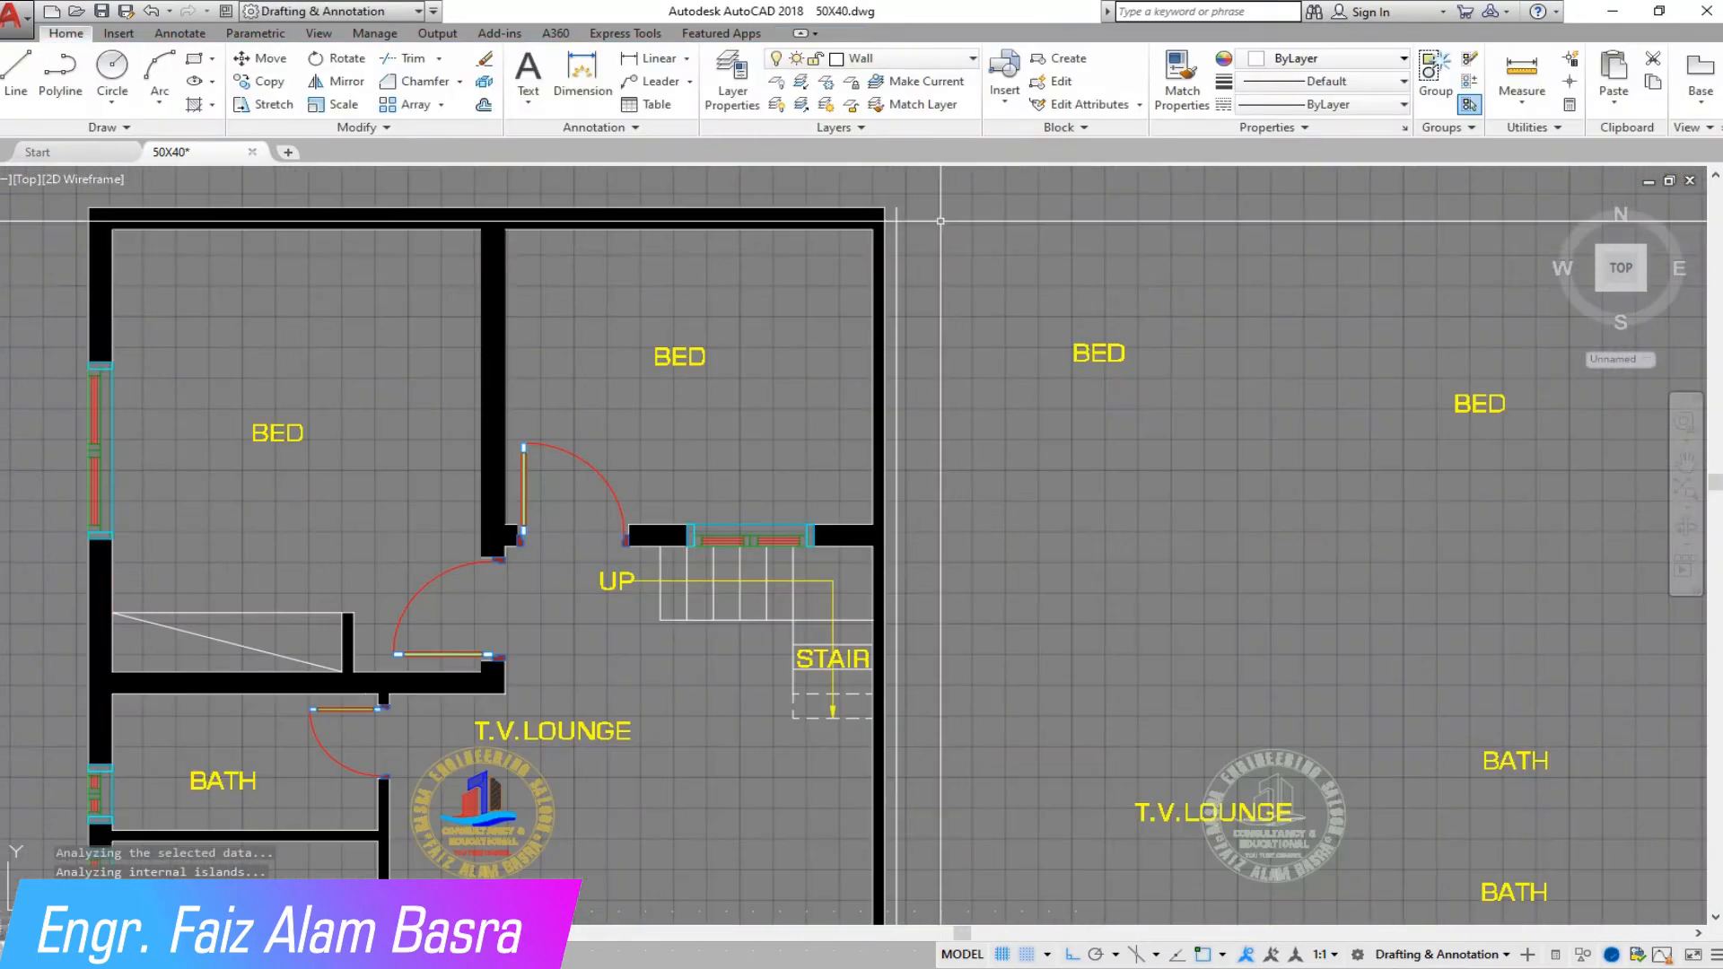
pyautogui.scroll(-4, 943, 229)
pyautogui.scroll(4, 819, 701)
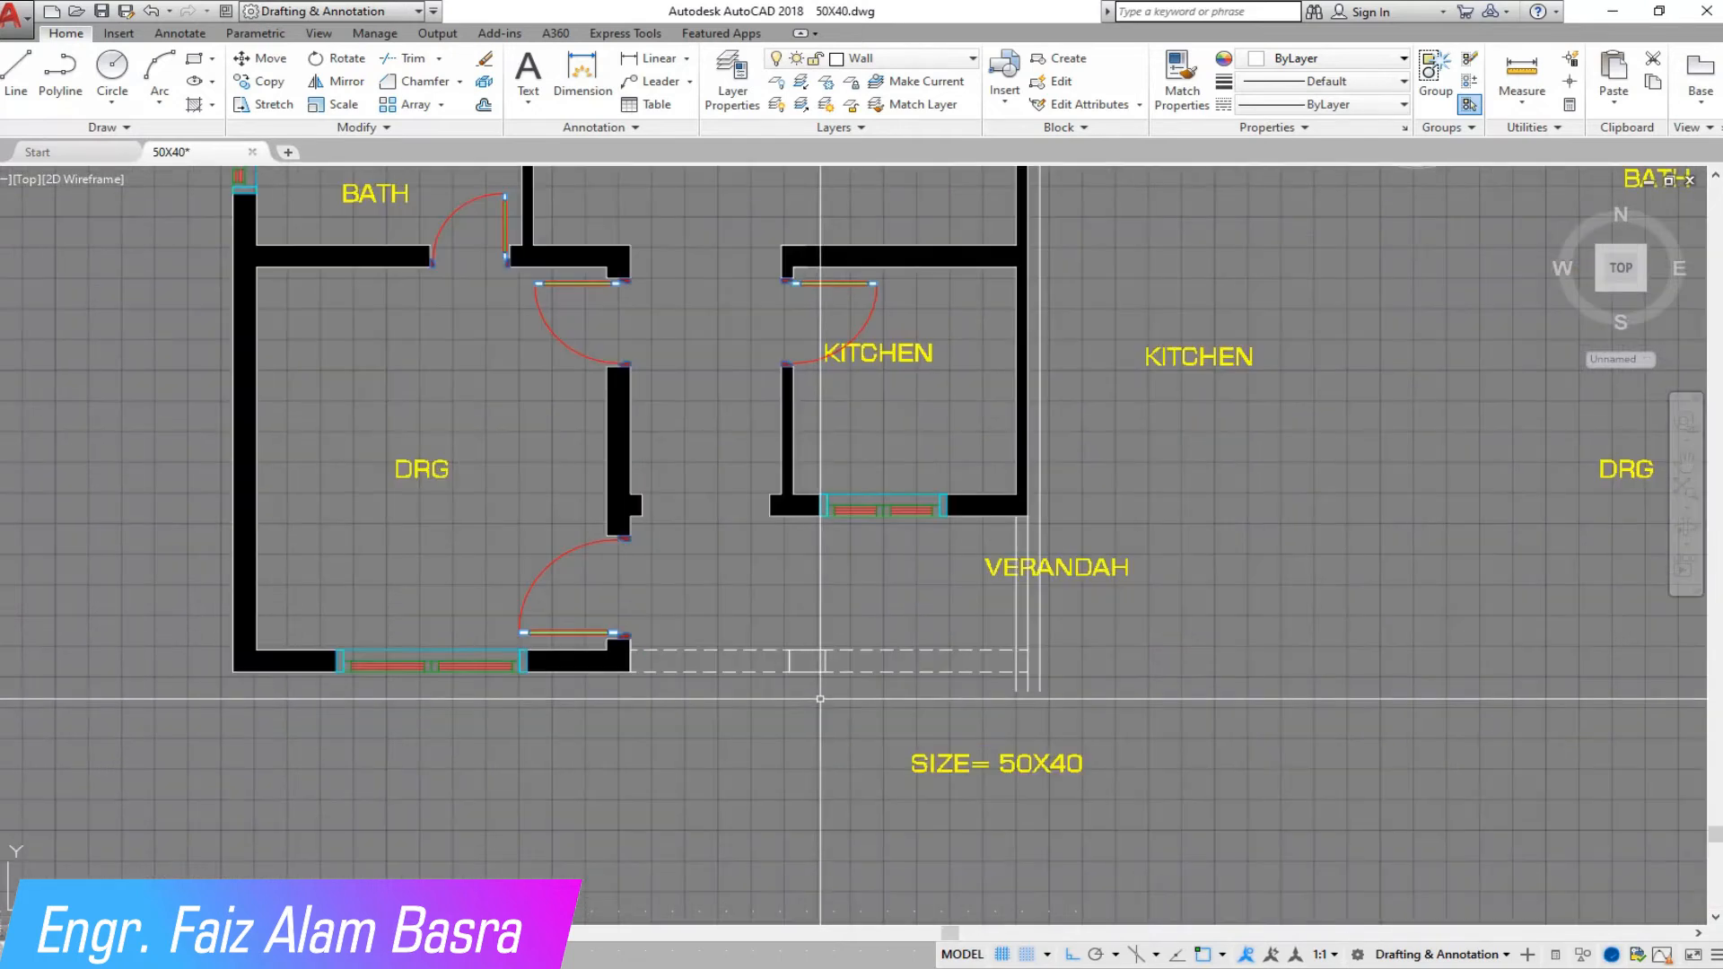
pyautogui.scroll(3, 819, 701)
pyautogui.scroll(-3, 674, 663)
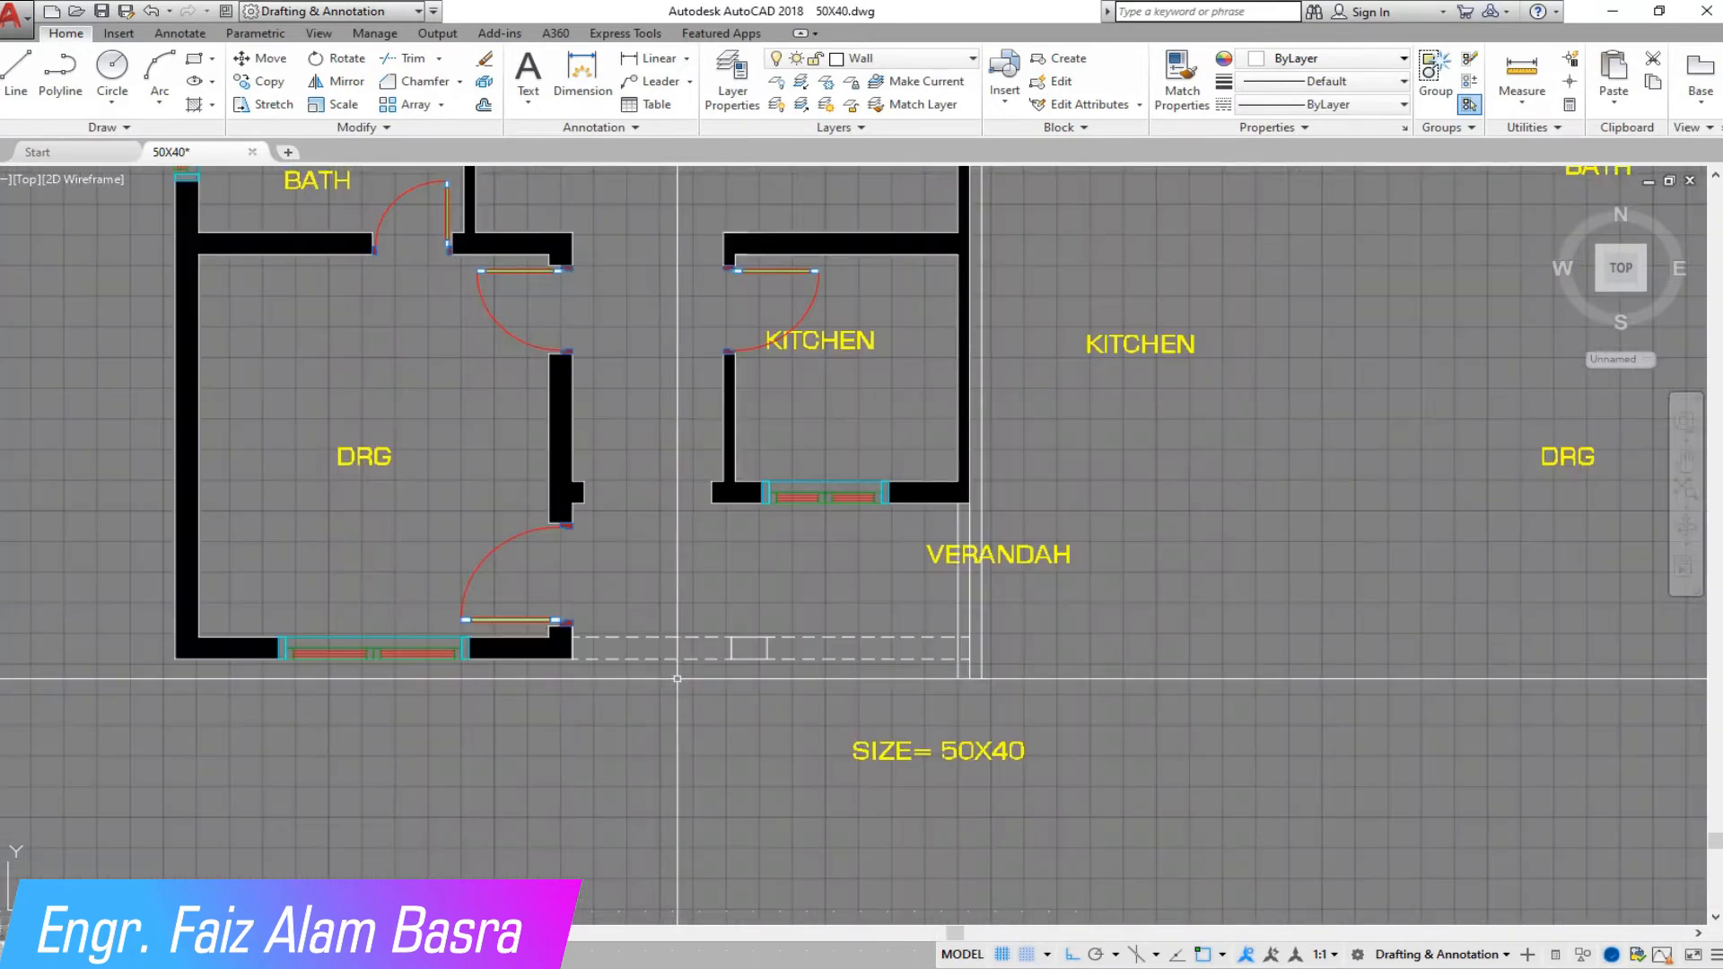
pyautogui.scroll(-4, 689, 709)
pyautogui.scroll(8, 628, 251)
pyautogui.click(784, 350)
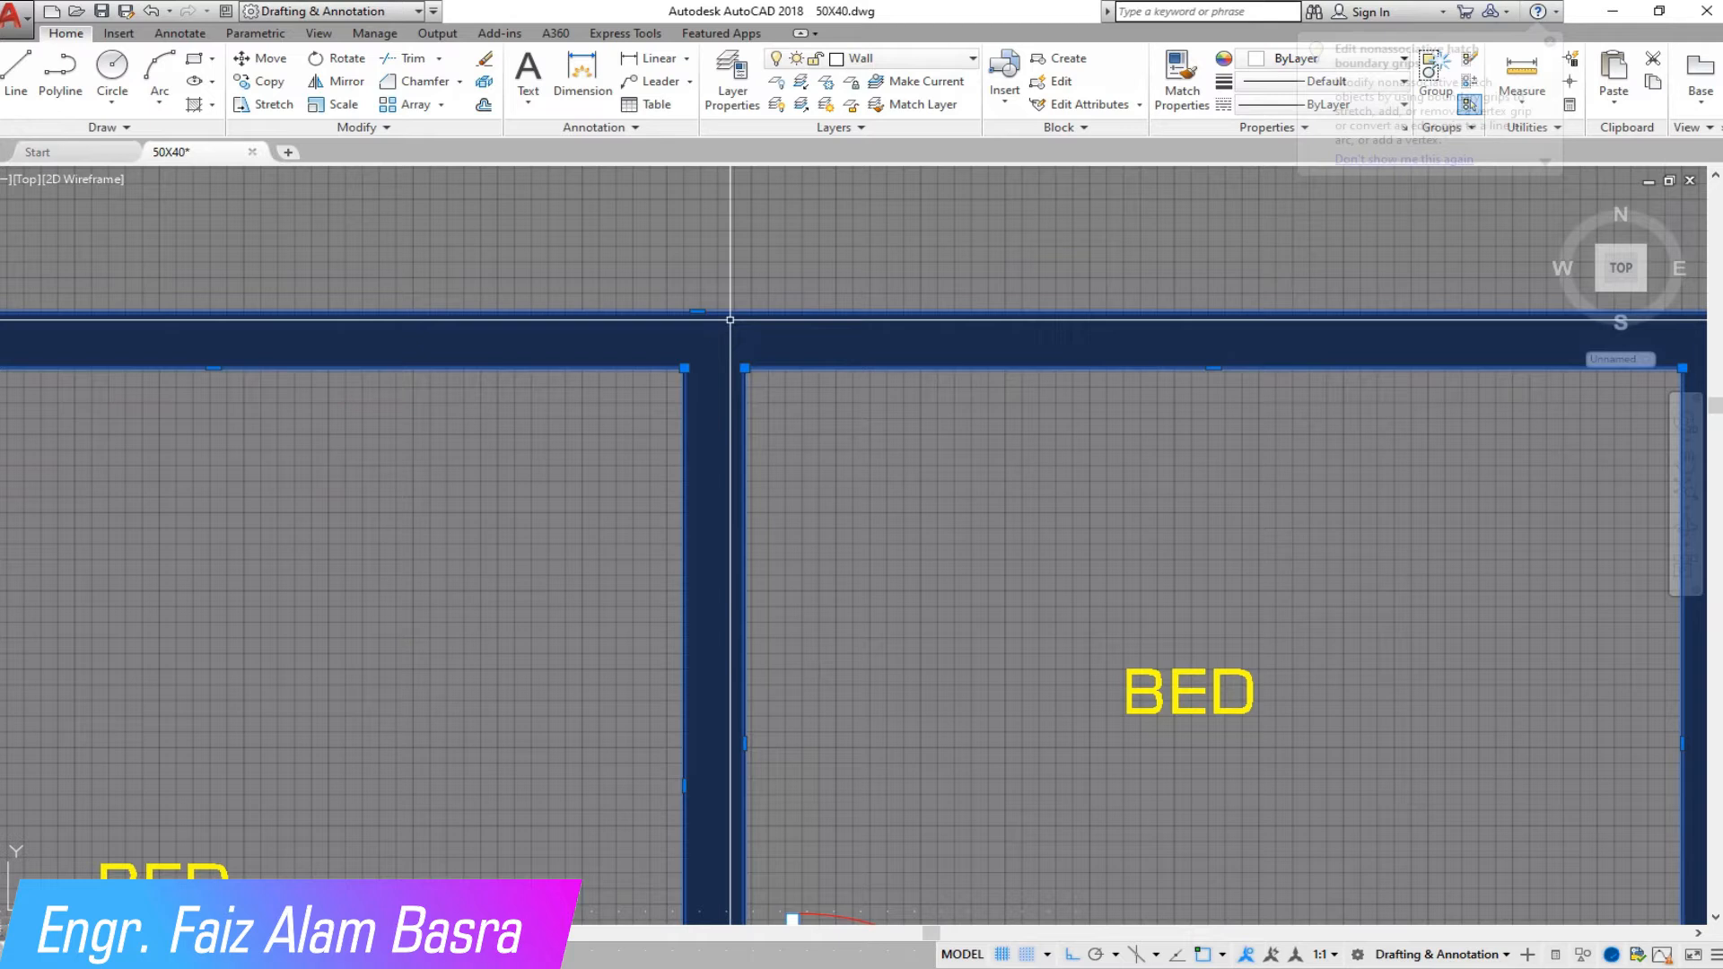
pyautogui.click(596, 81)
pyautogui.click(624, 267)
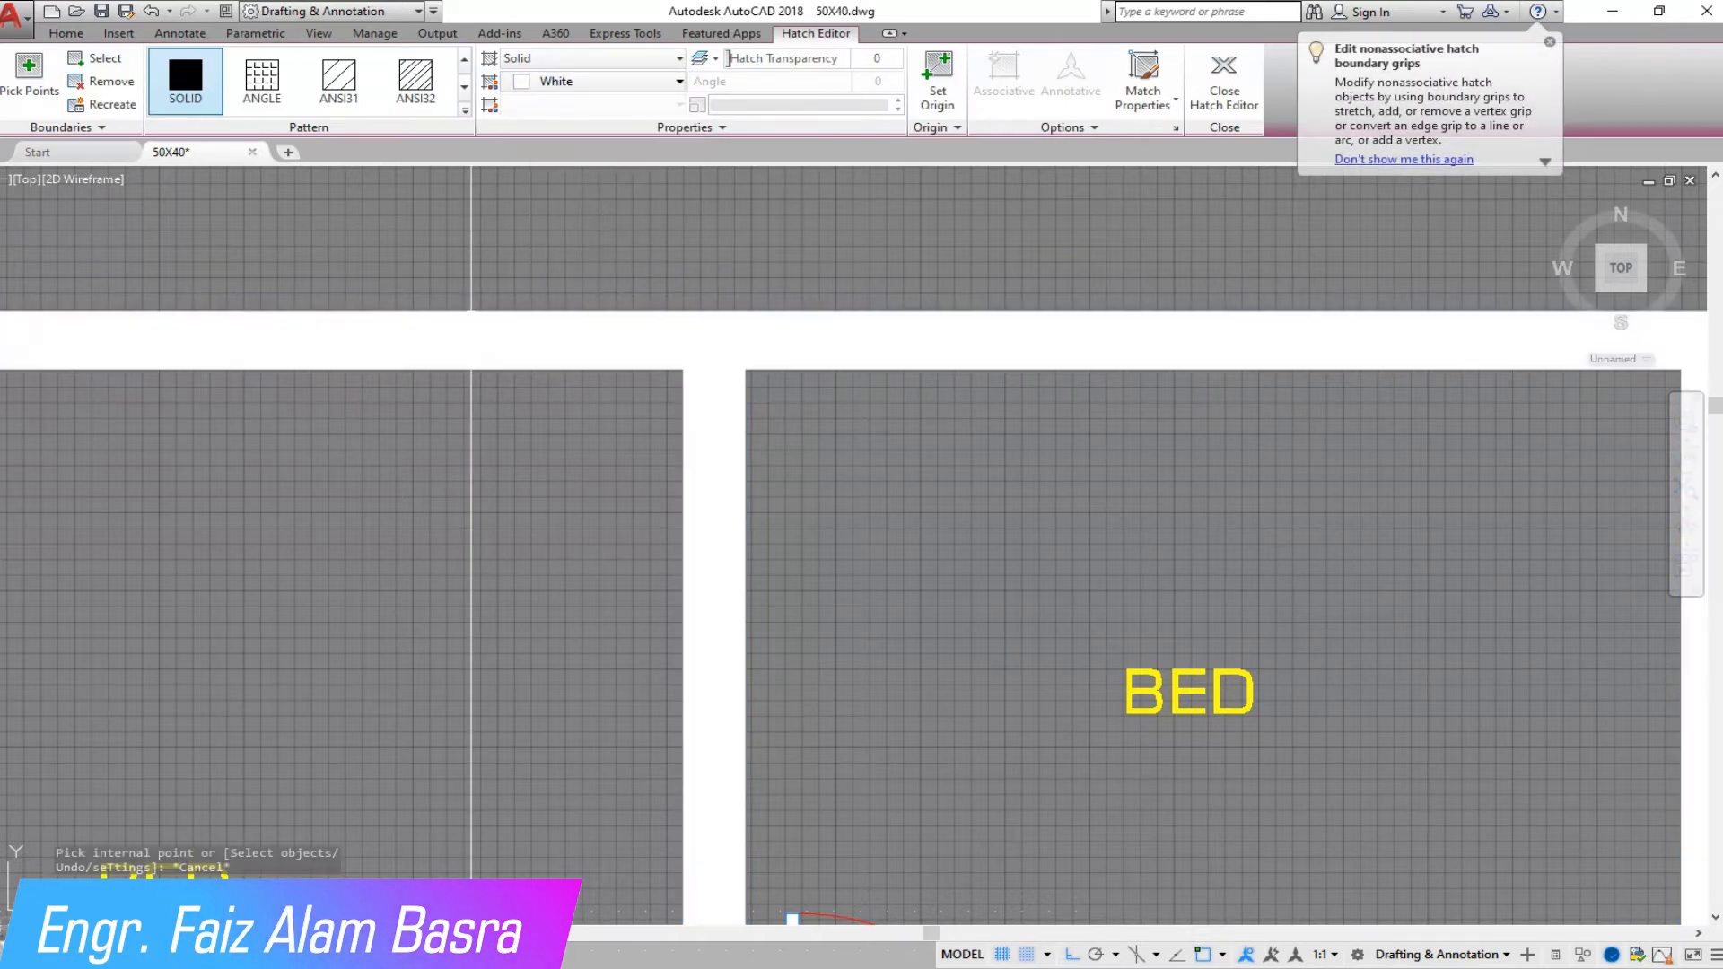
pyautogui.press('Escape')
# Step: Fill the triangle below the wardrobe's diagonal in the bedroom above the baths with solid hatch in colour 0,0,0
pyautogui.scroll(-5, 442, 449)
pyautogui.scroll(-2, 441, 450)
pyautogui.scroll(2, 442, 449)
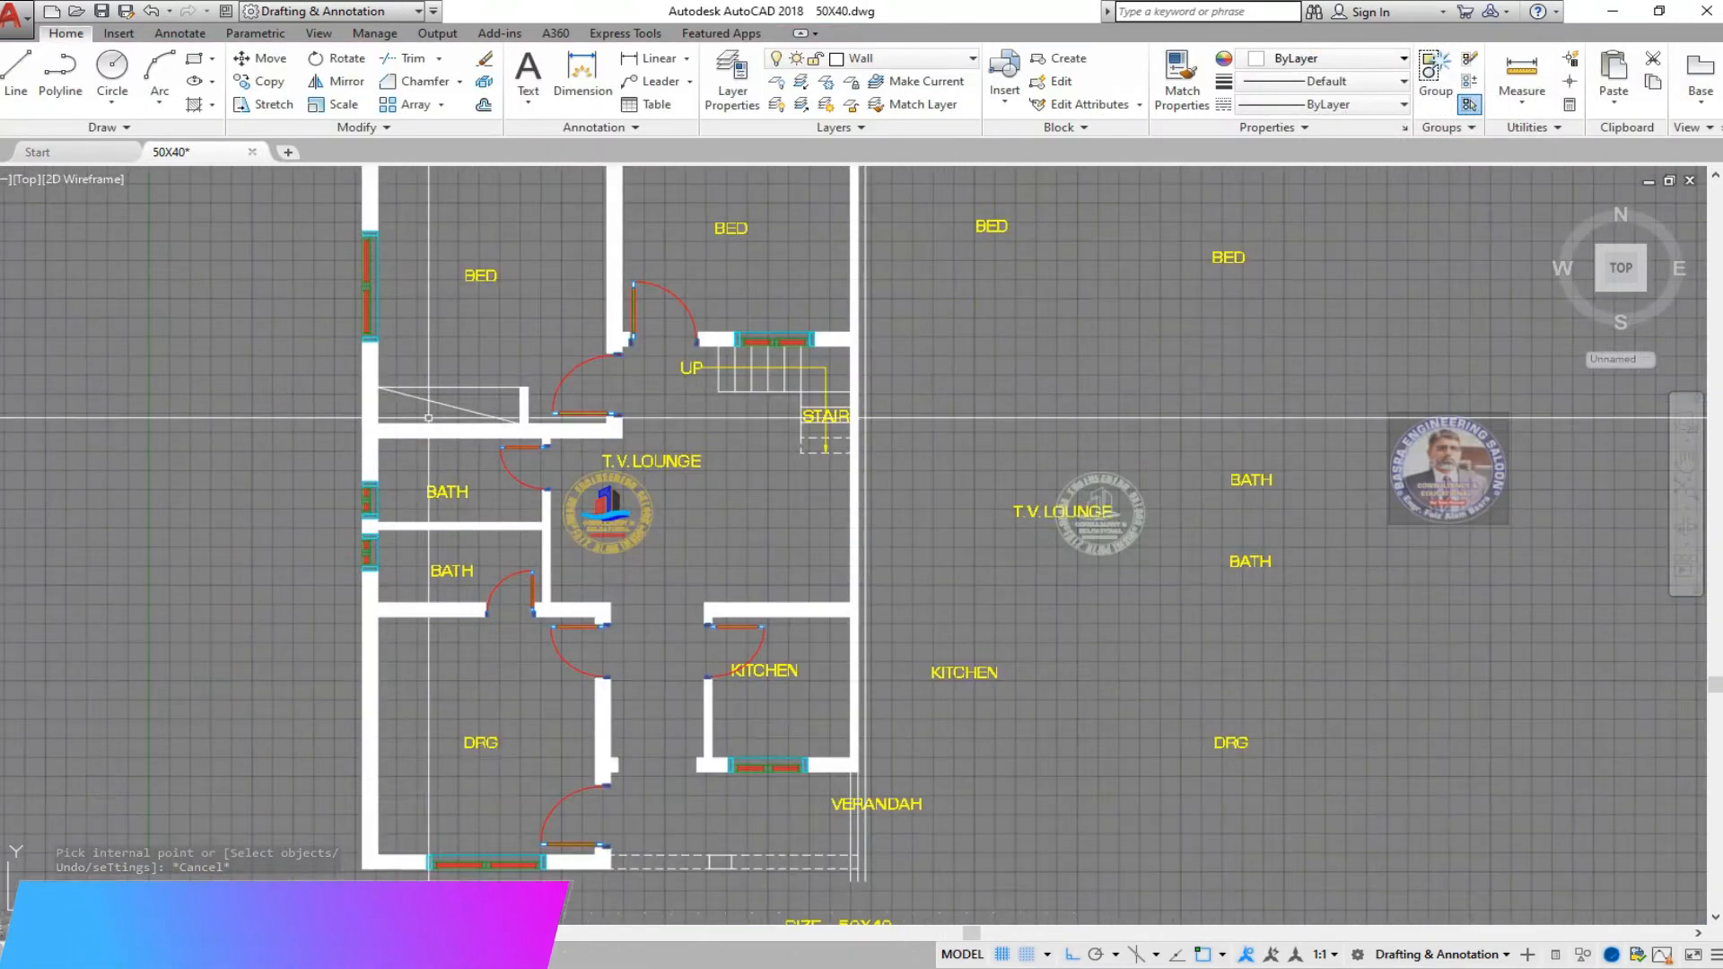
pyautogui.scroll(4, 417, 395)
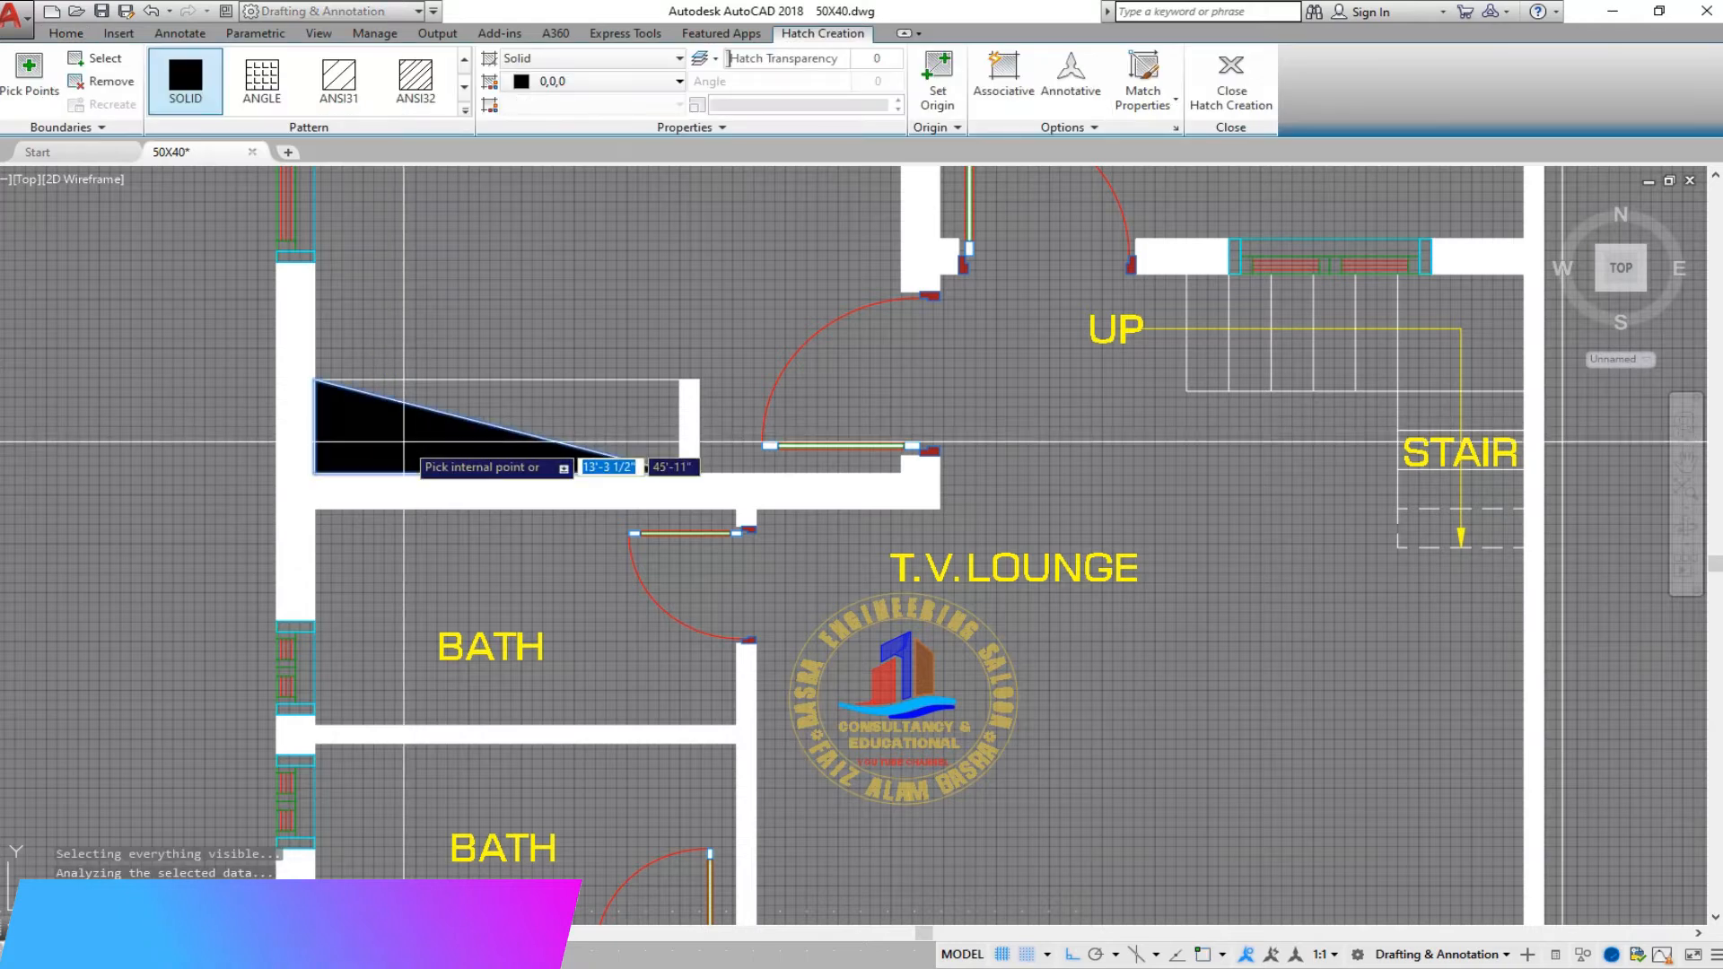
pyautogui.press('Escape')
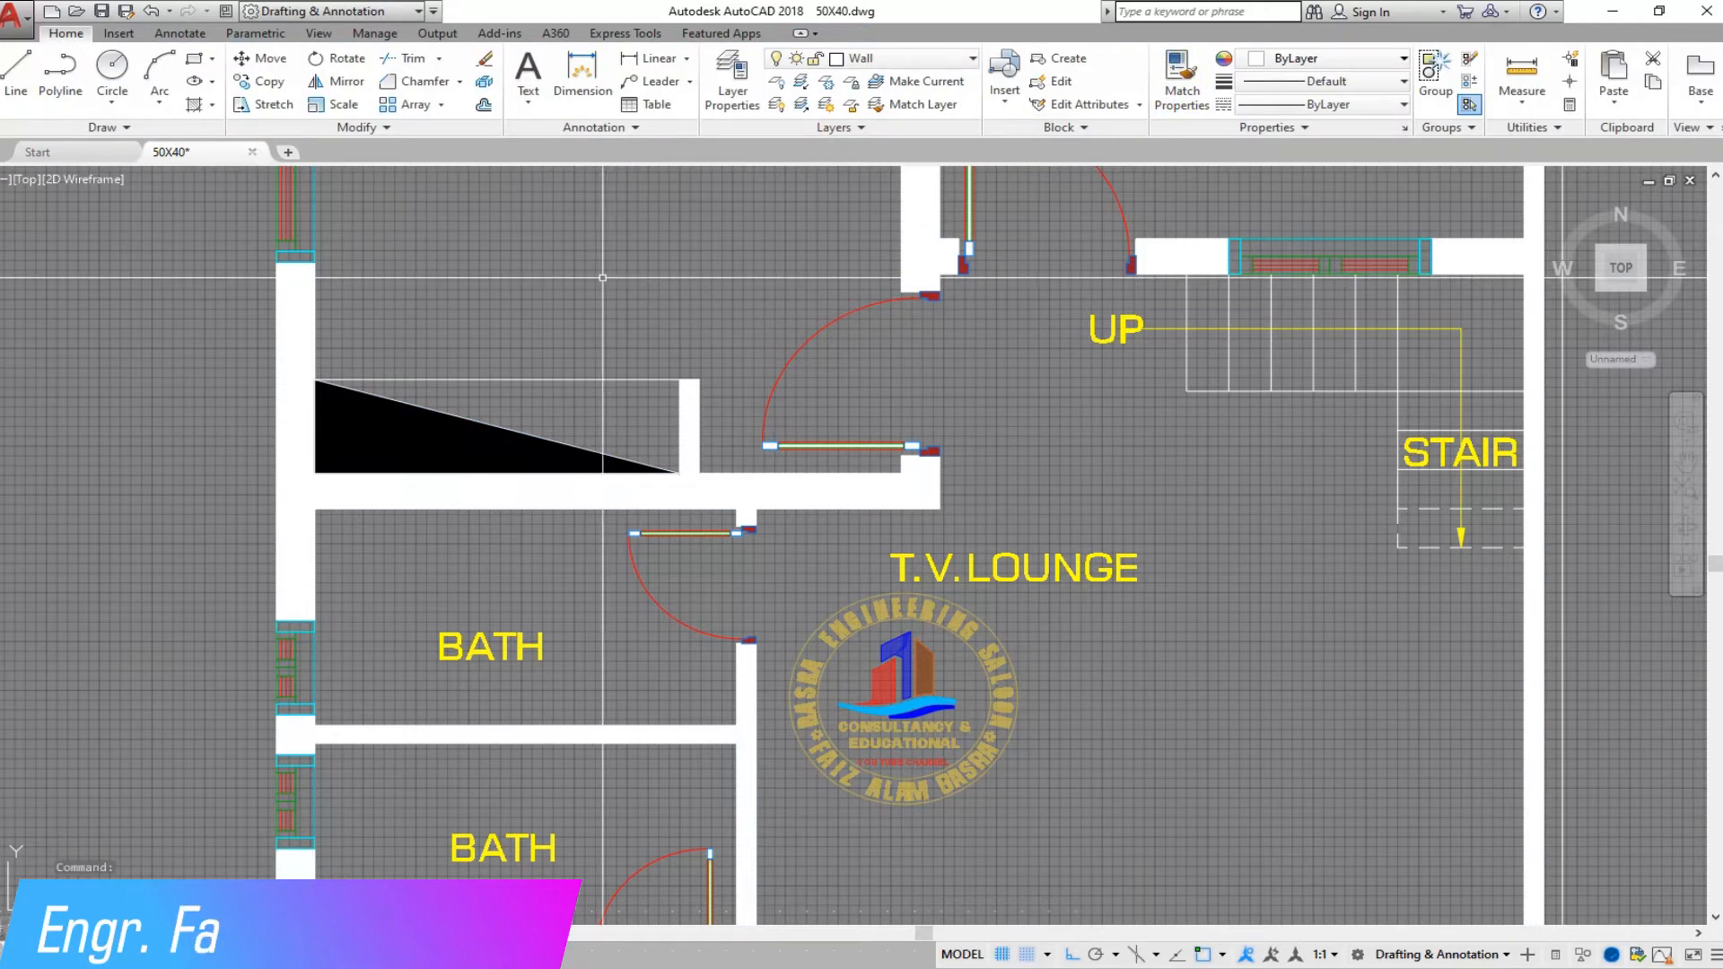
pyautogui.scroll(-5, 602, 277)
pyautogui.scroll(4, 589, 564)
pyautogui.scroll(-2, 599, 493)
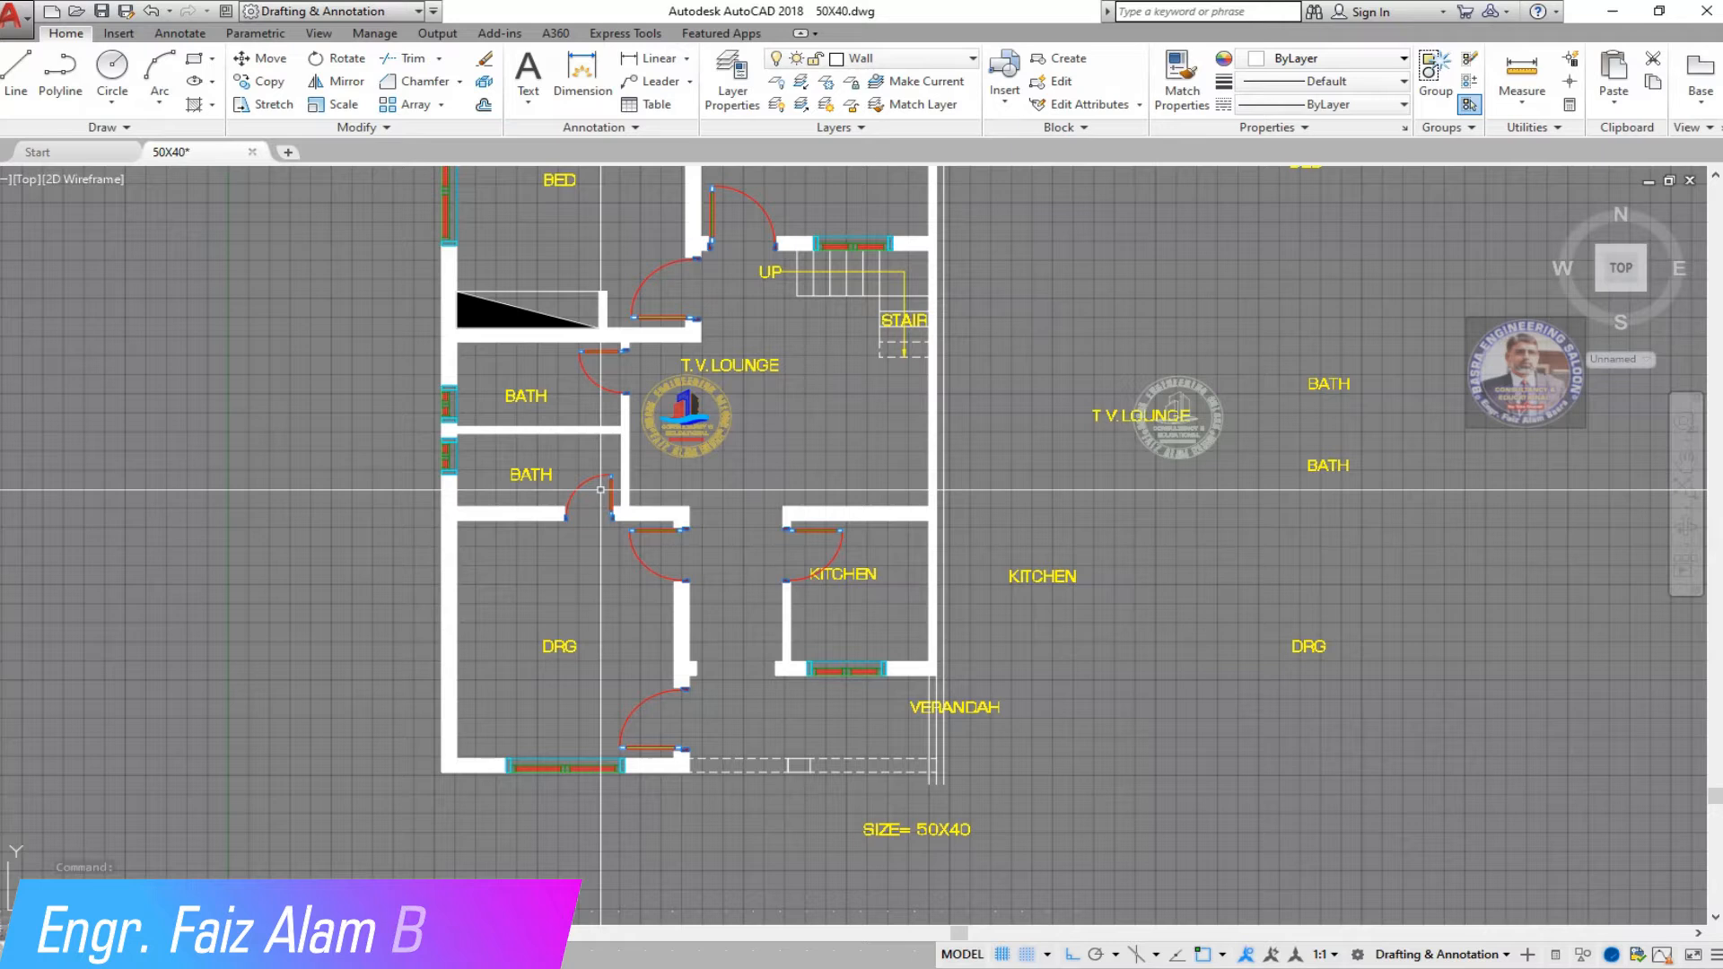
pyautogui.scroll(4, 806, 782)
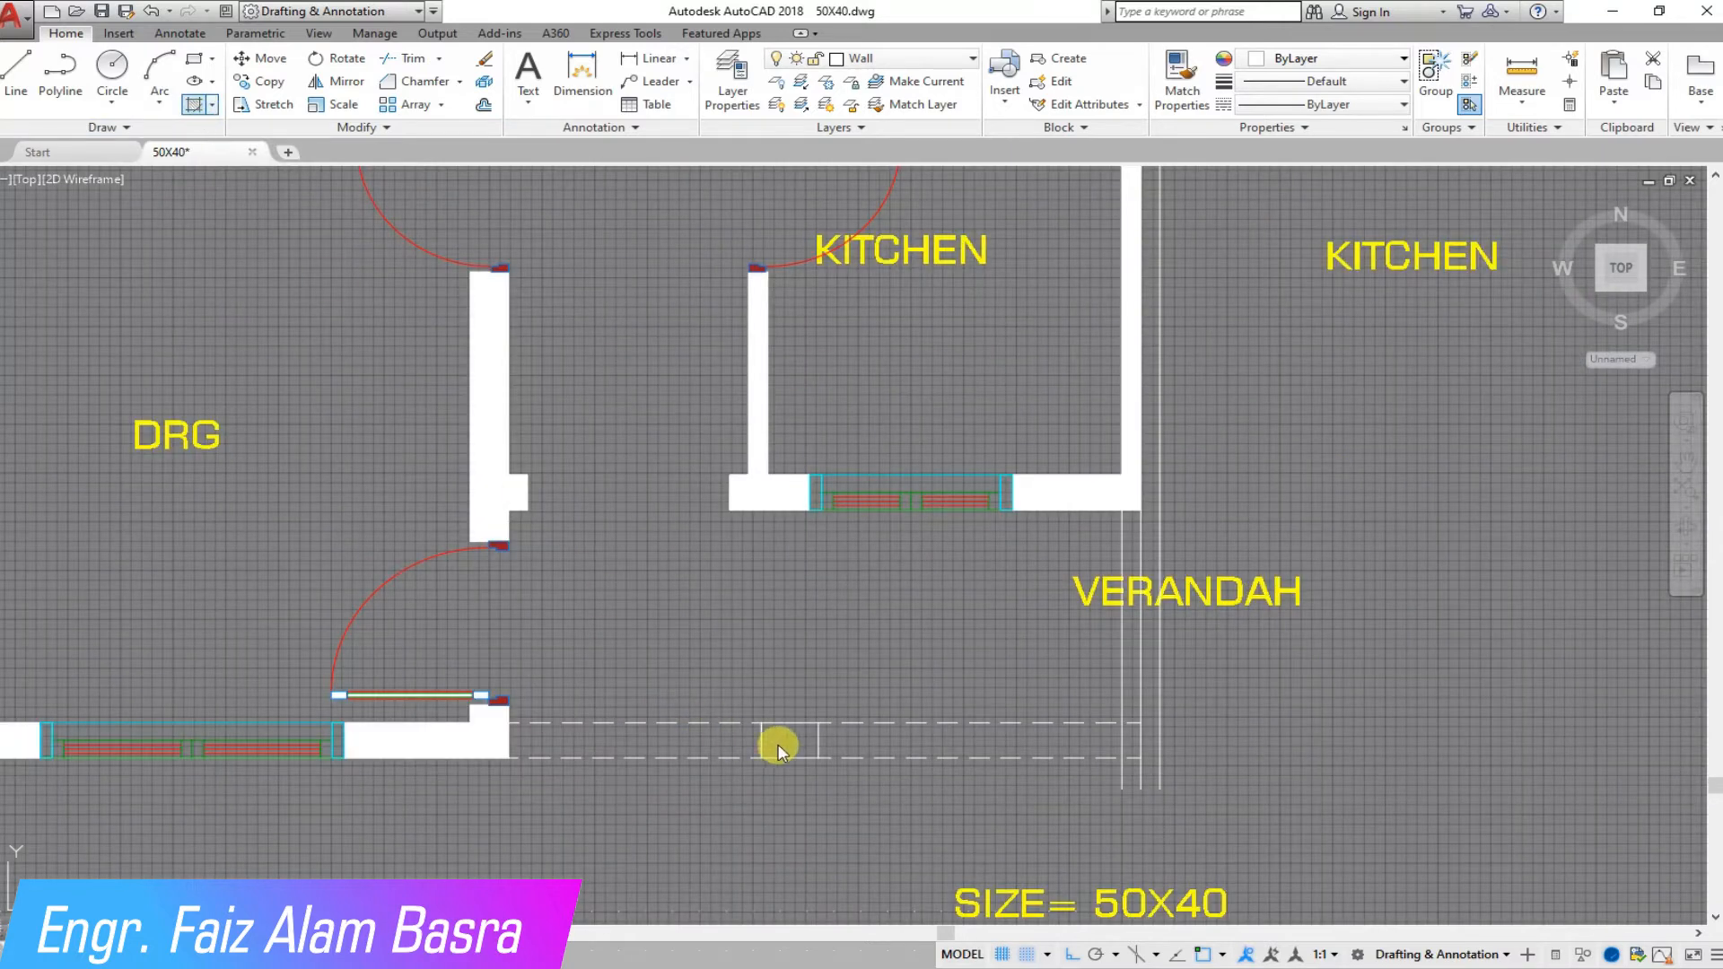
pyautogui.press('h')
pyautogui.press('Return')
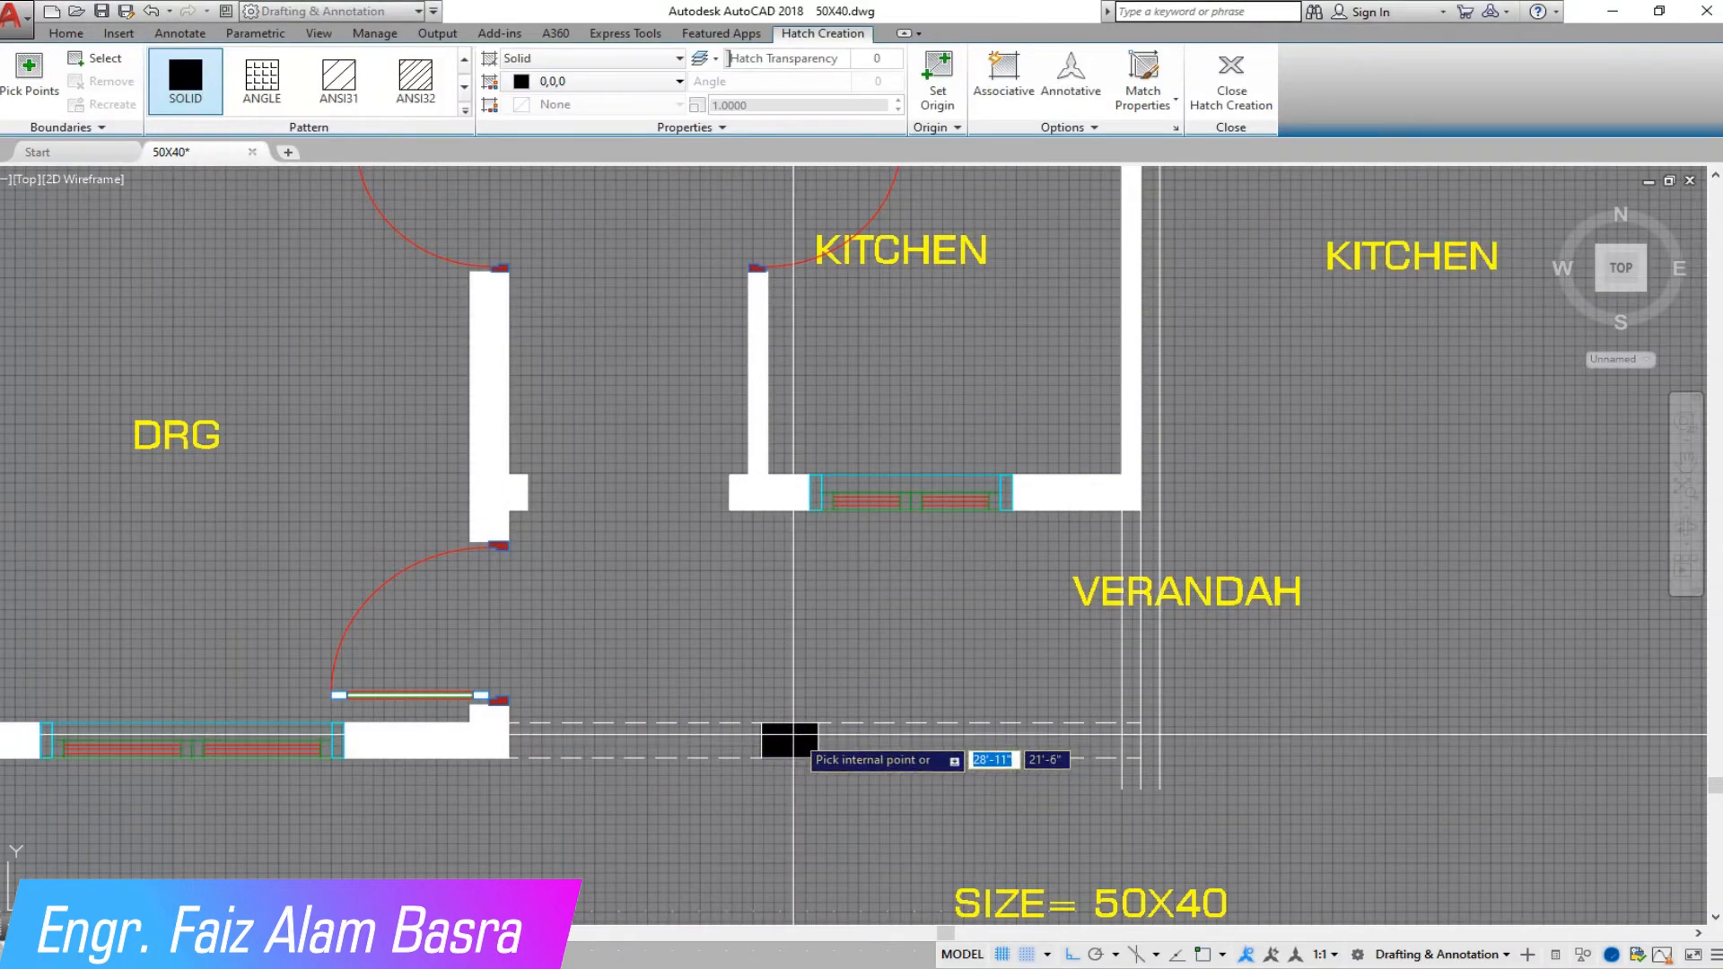
pyautogui.press('Escape')
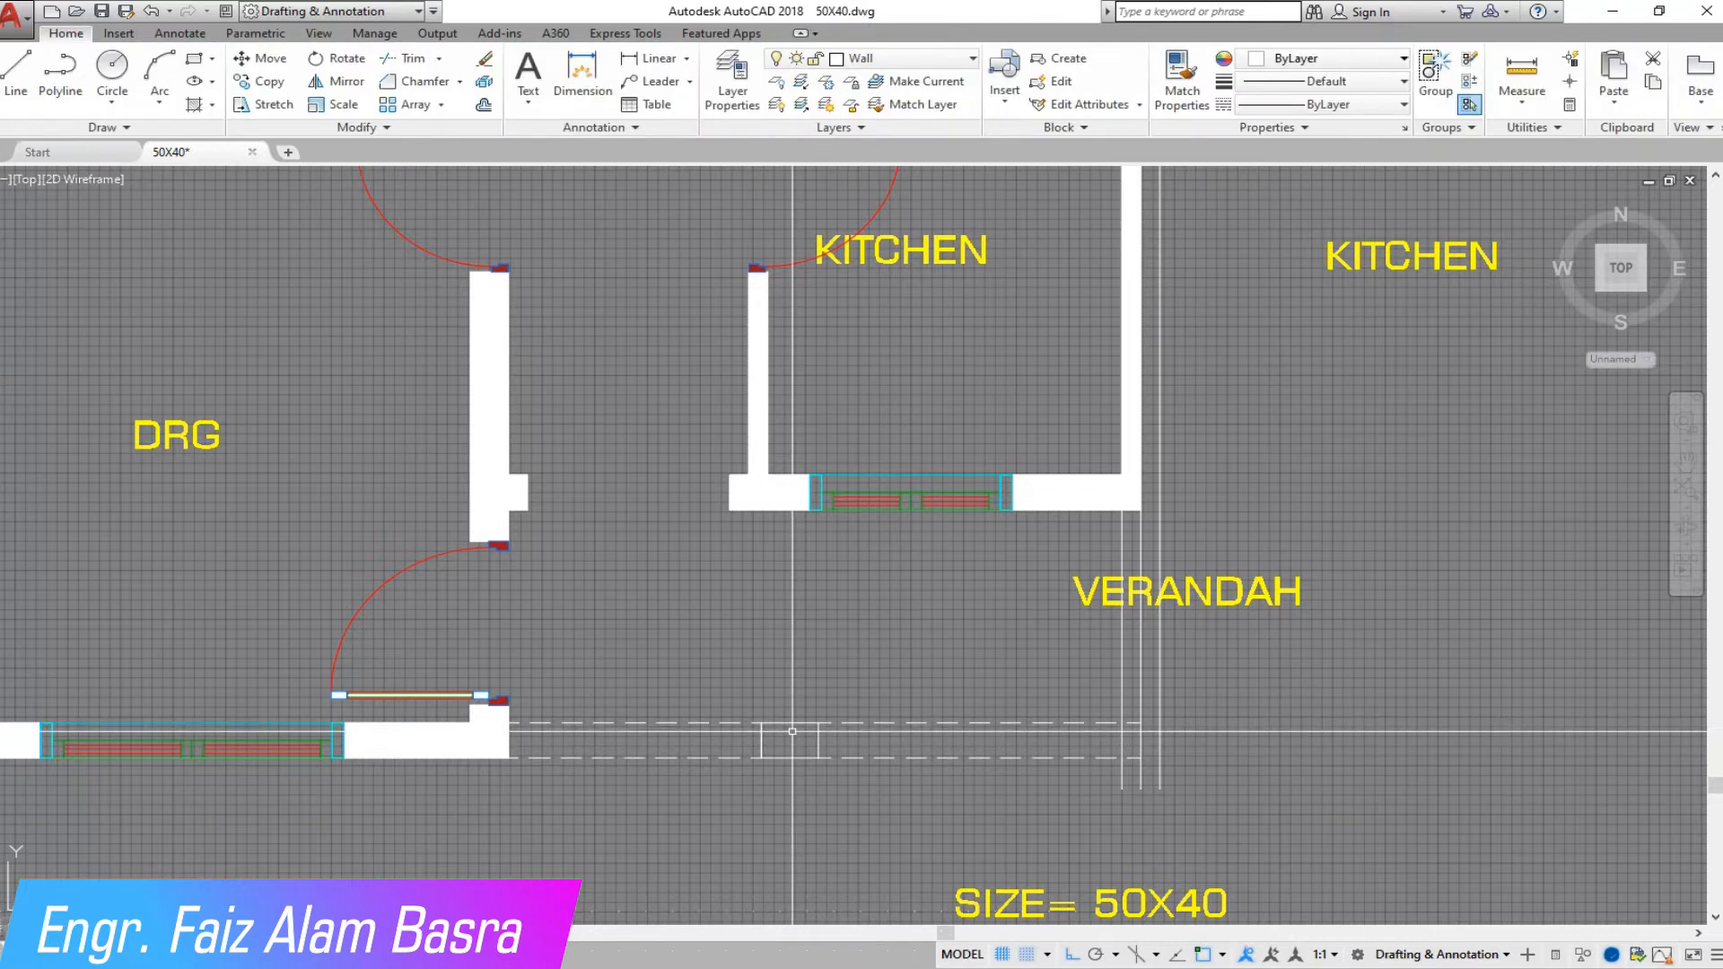
pyautogui.press('Return')
pyautogui.press('Escape')
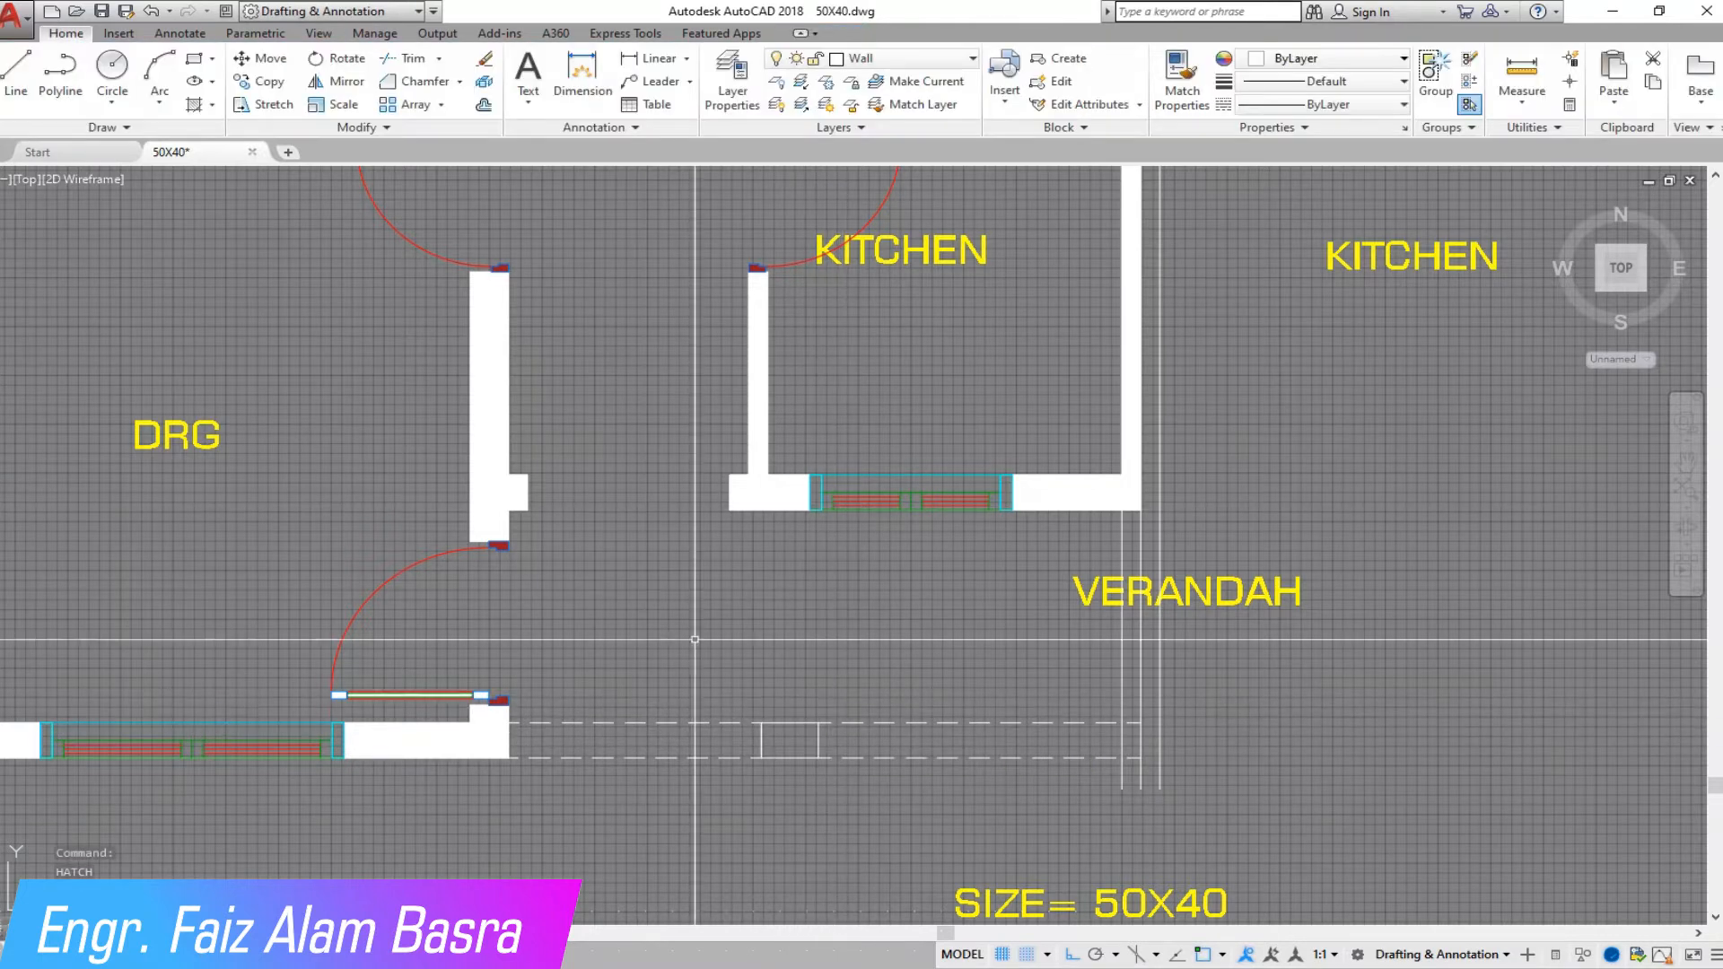
# Step: Fill the pillar on the veranda's dashed front line with solid hatch in colour 0,0,0
pyautogui.press('Return')
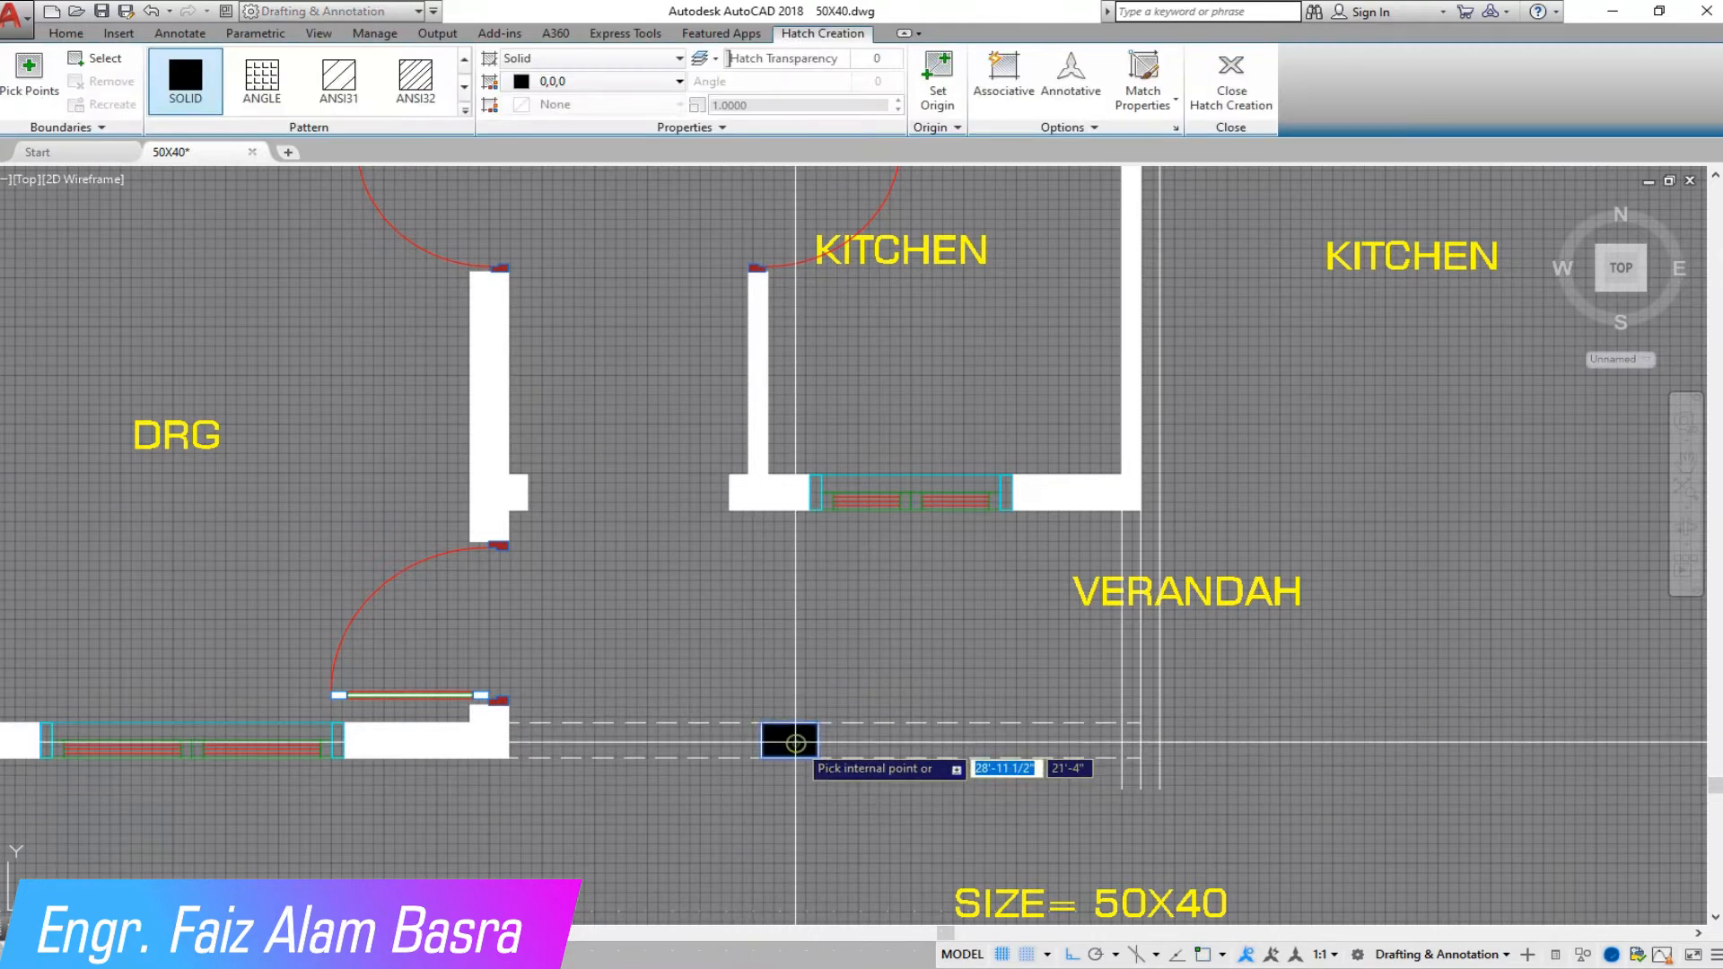
pyautogui.rightClick(795, 742)
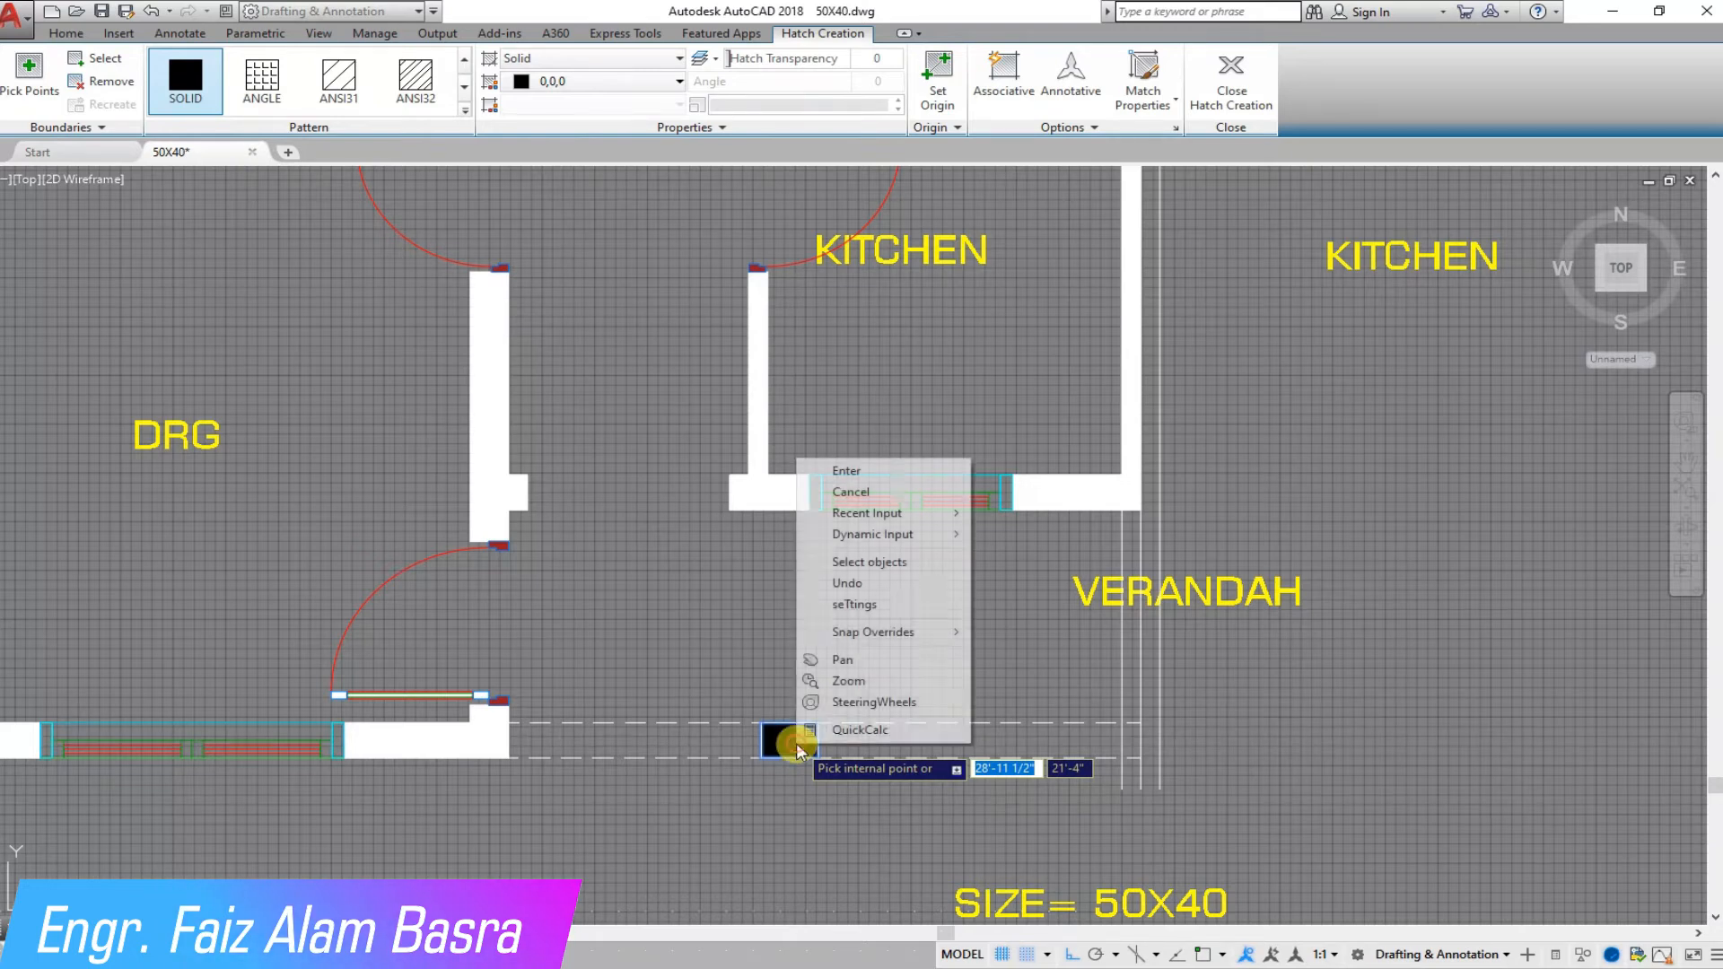
pyautogui.click(835, 474)
# Step: Move the coloured logo from below the T.V. LOUNGE label up to the stairs, with ortho mode off
pyautogui.scroll(-4, 727, 656)
pyautogui.scroll(-2, 722, 652)
pyautogui.scroll(2, 709, 271)
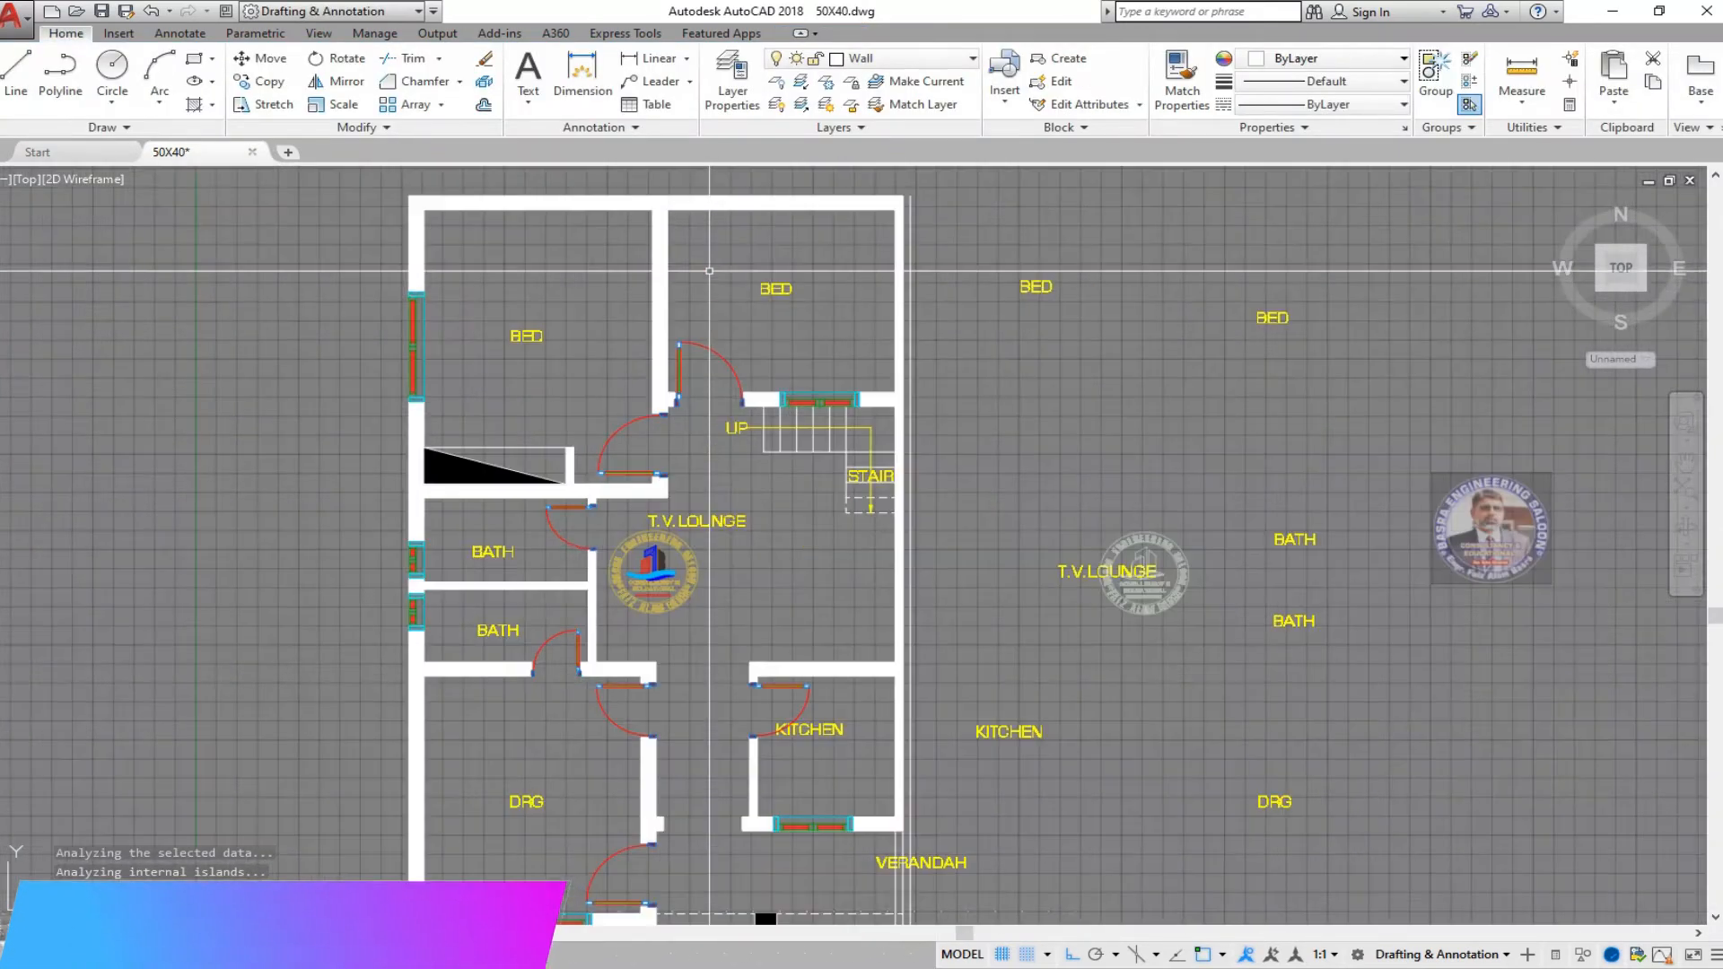
pyautogui.scroll(3, 725, 527)
pyautogui.click(272, 67)
pyautogui.click(579, 700)
pyautogui.rightClick(566, 694)
pyautogui.click(561, 692)
pyautogui.click(1069, 955)
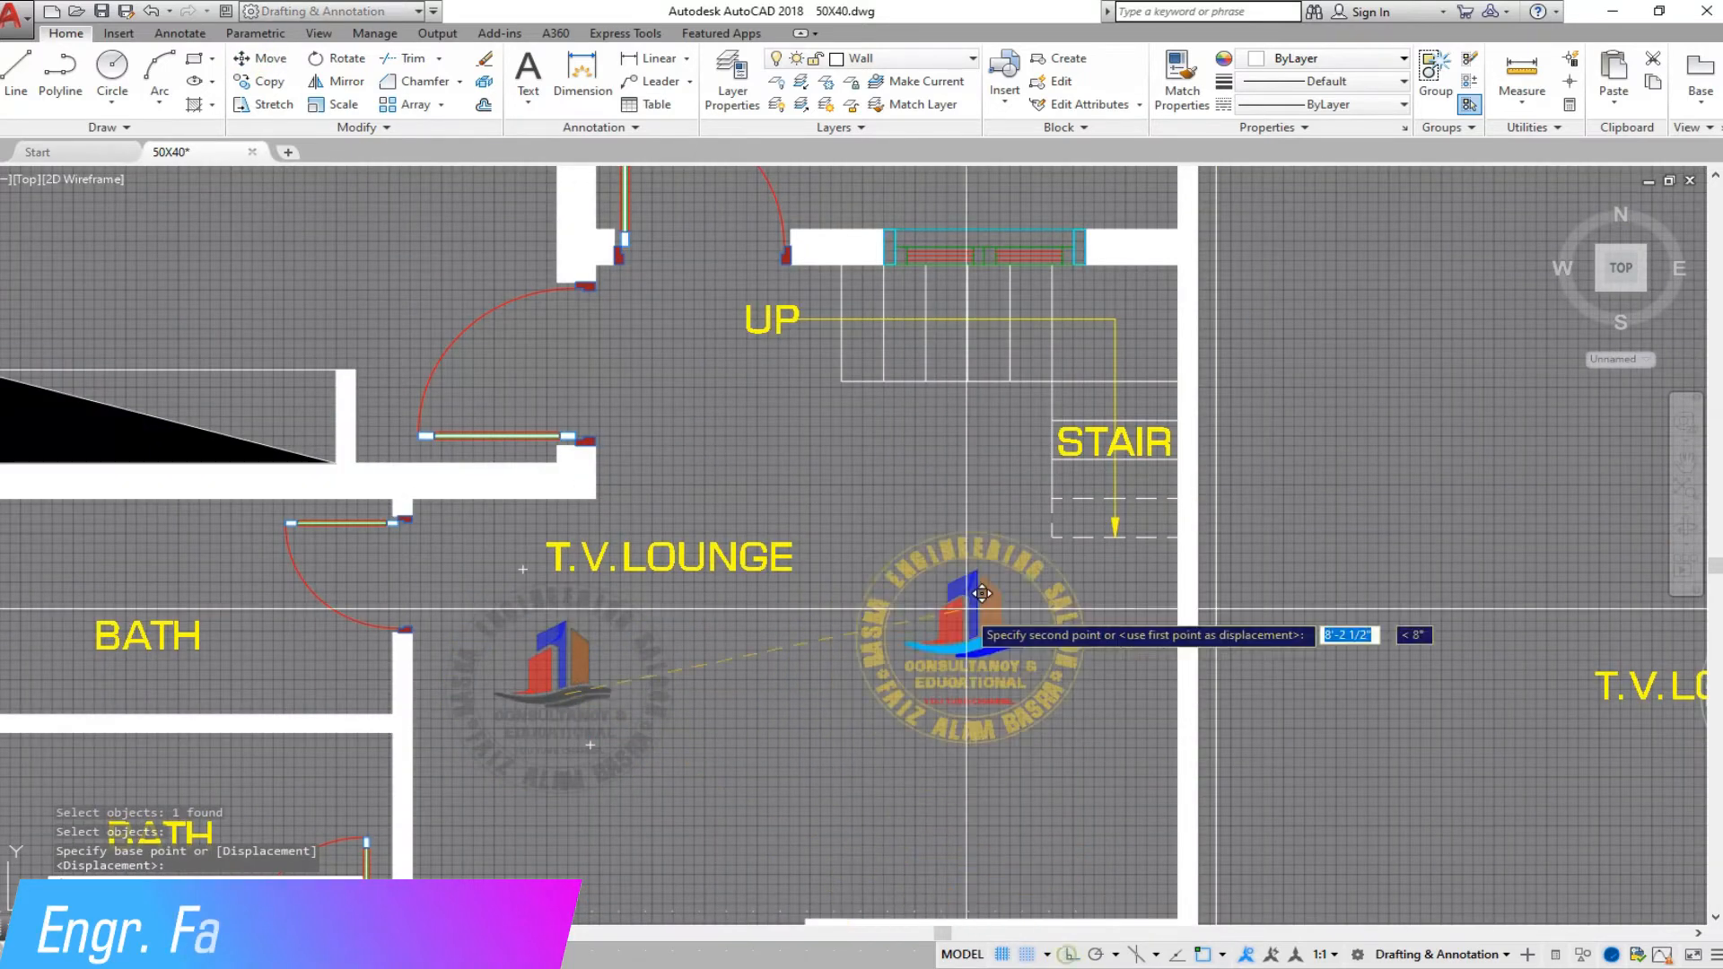
pyautogui.click(907, 386)
pyautogui.scroll(-2, 767, 392)
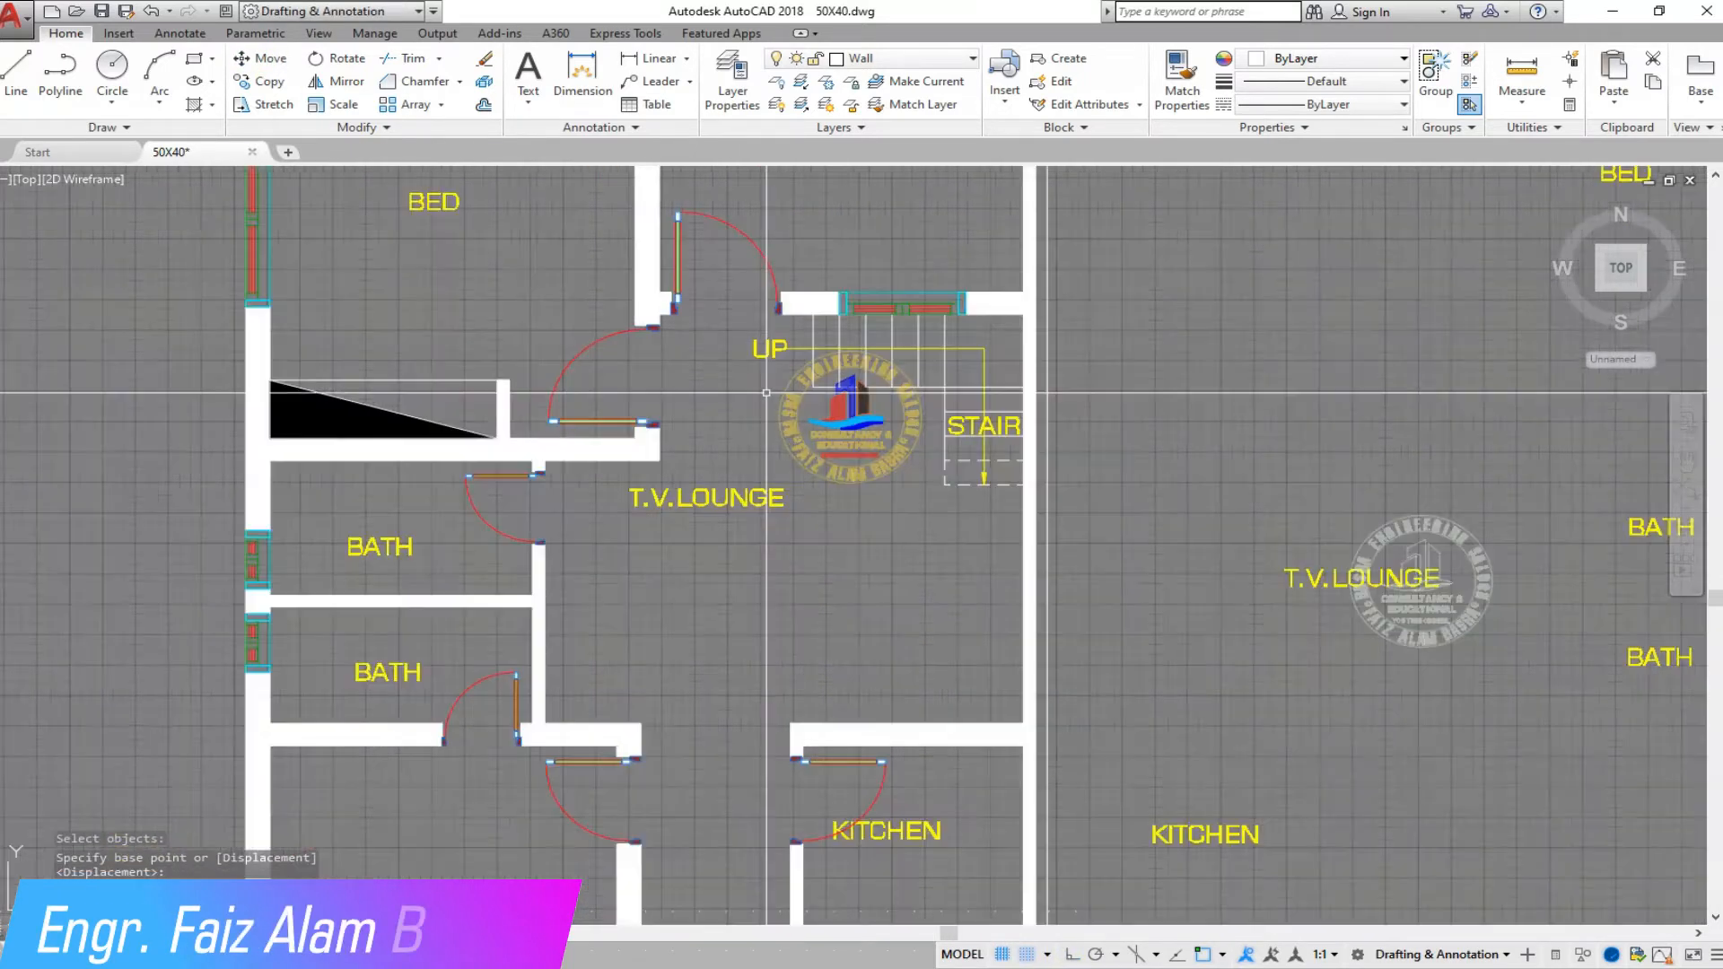
# Step: Copy the blue double bed with side tables to the empty space outside the bedroom window and end copying
pyautogui.scroll(-2, 766, 392)
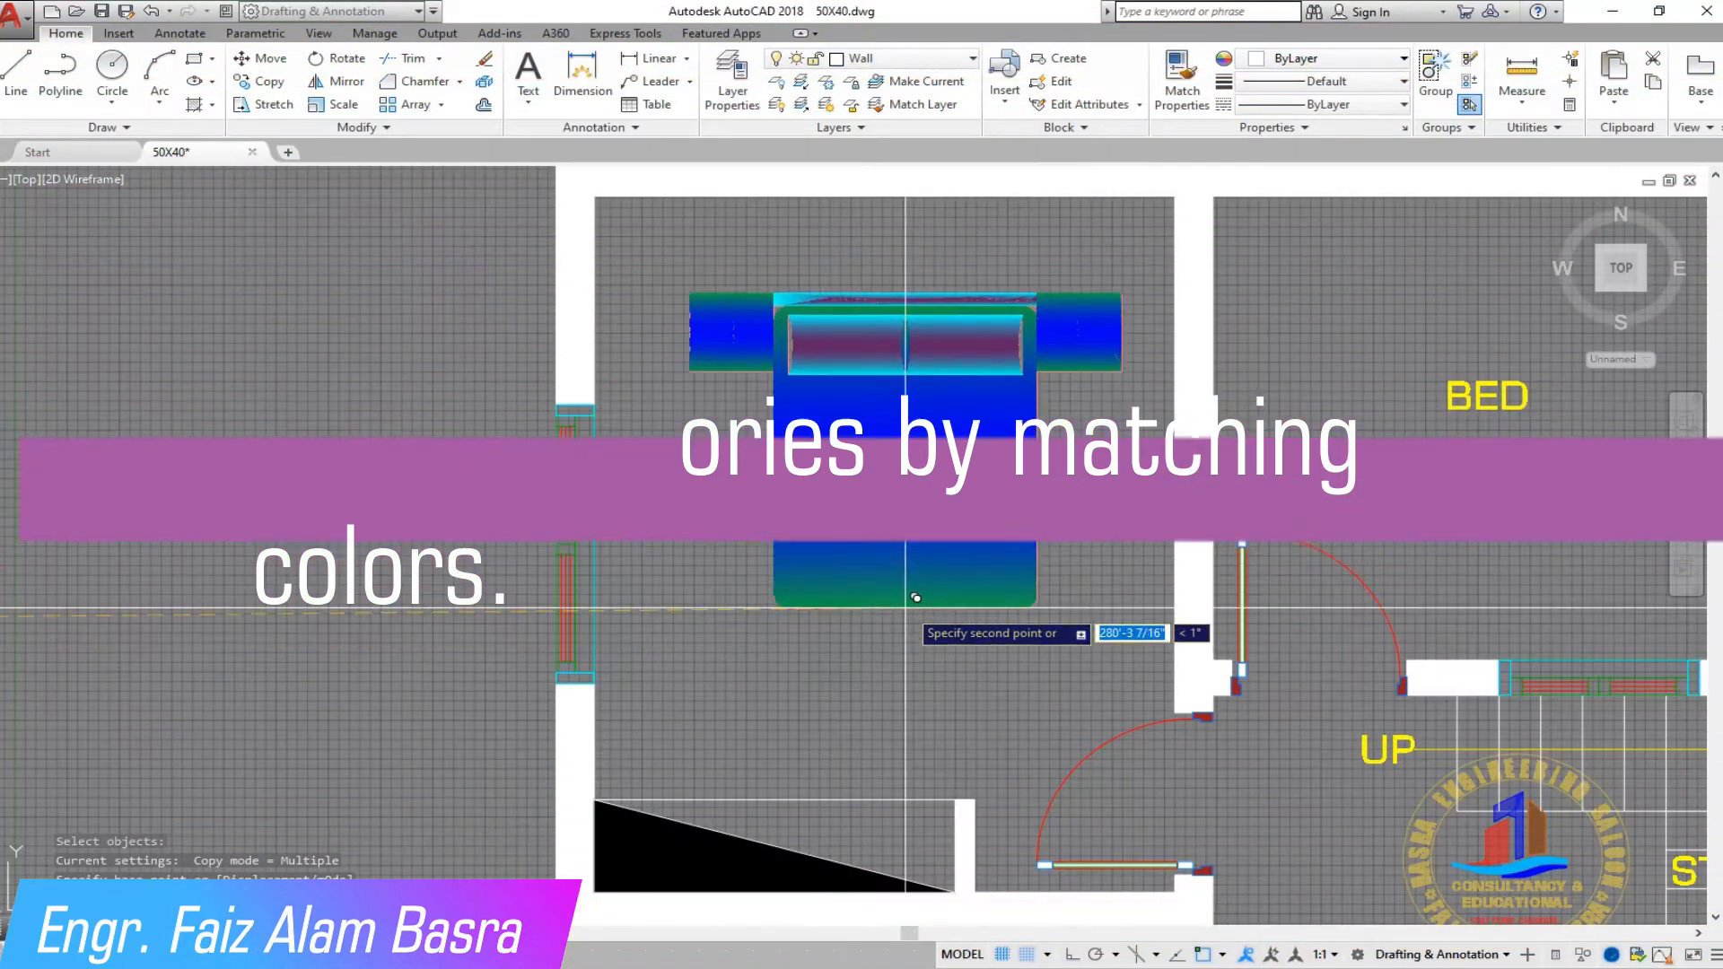
pyautogui.scroll(-2, 958, 514)
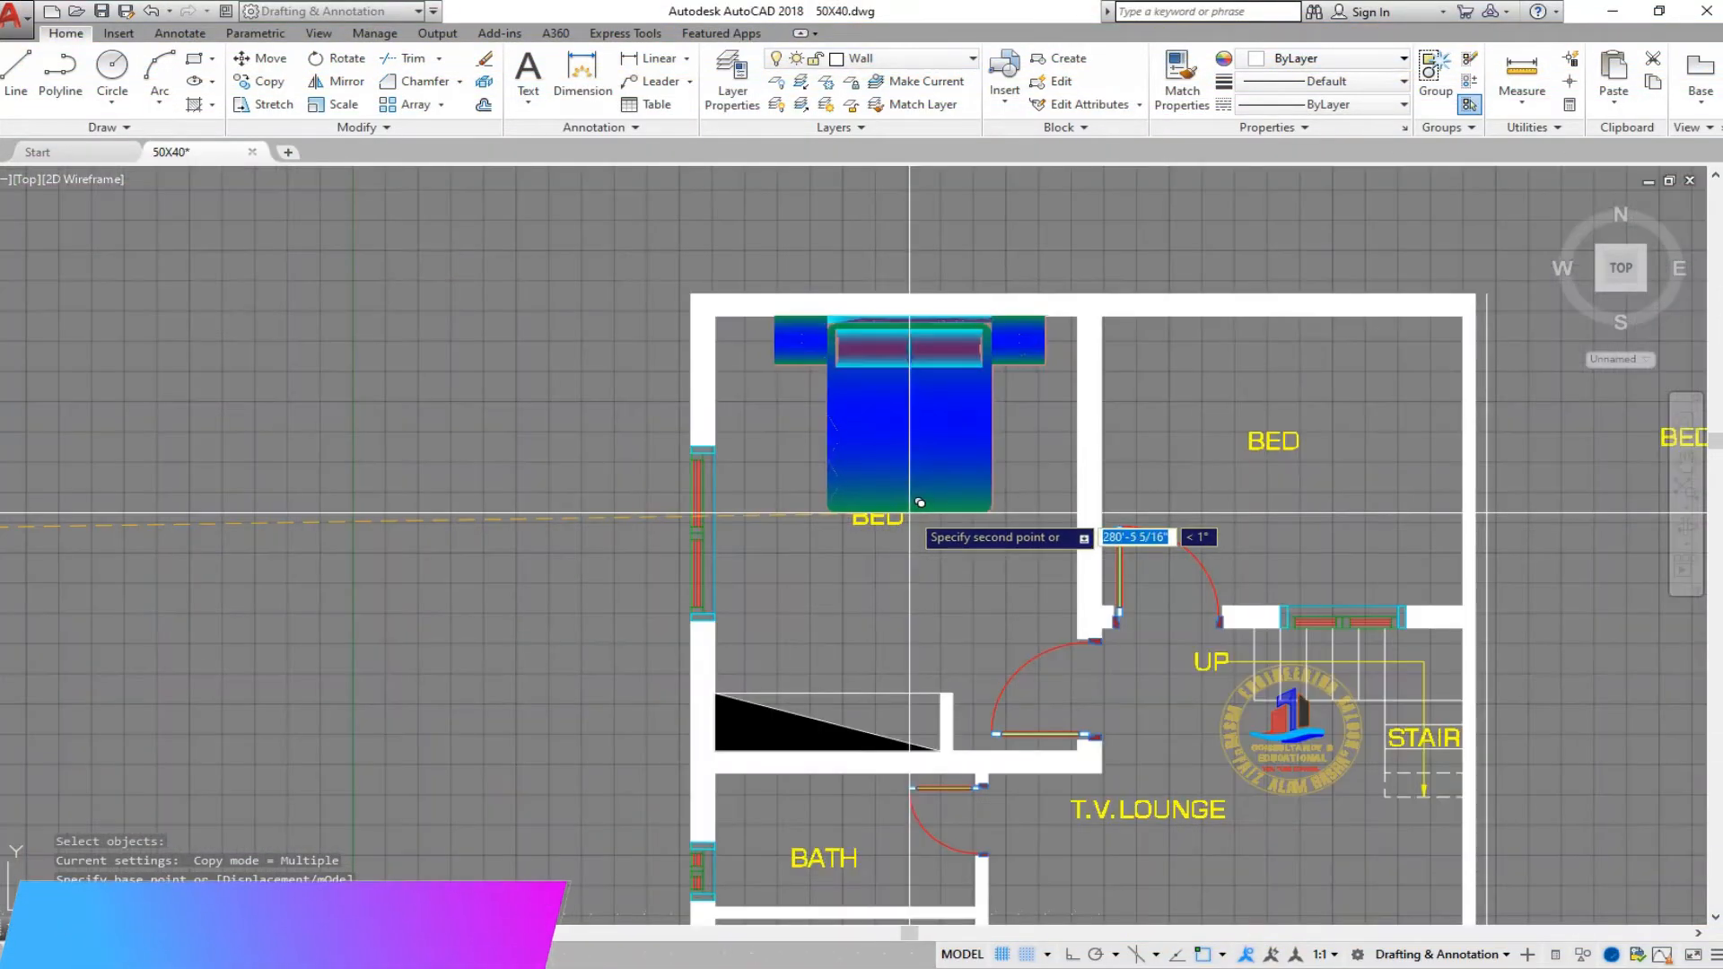
pyautogui.scroll(-3, 925, 503)
pyautogui.scroll(5, 857, 505)
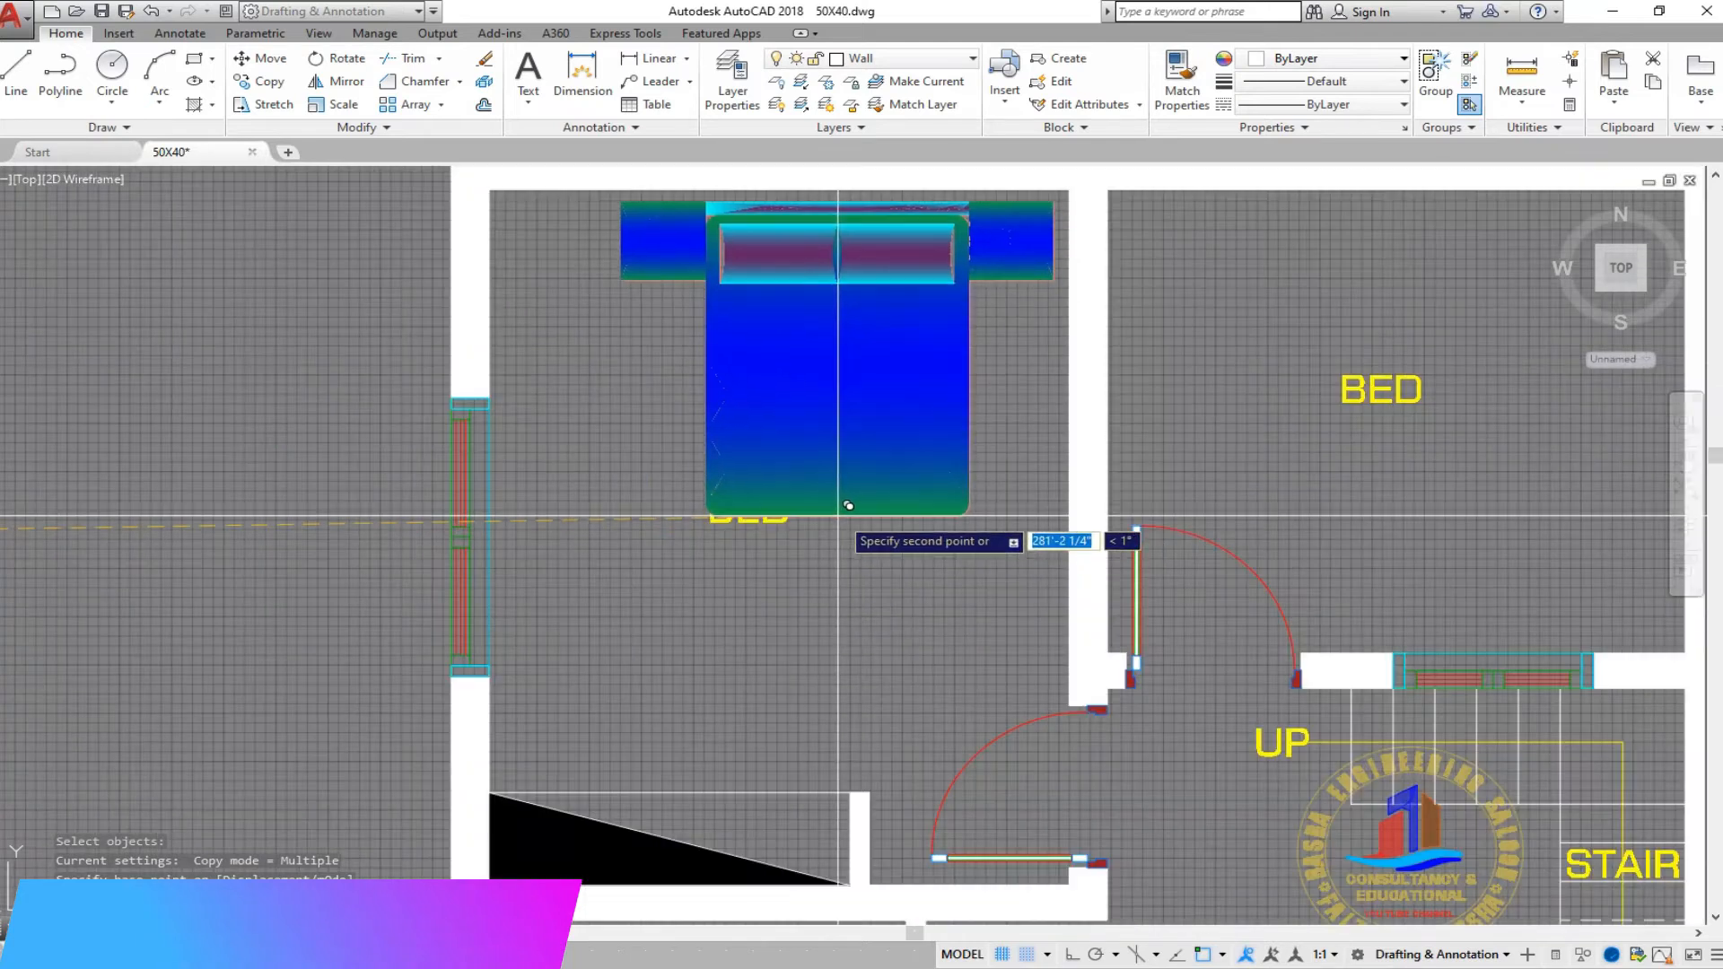
pyautogui.scroll(-2, 848, 505)
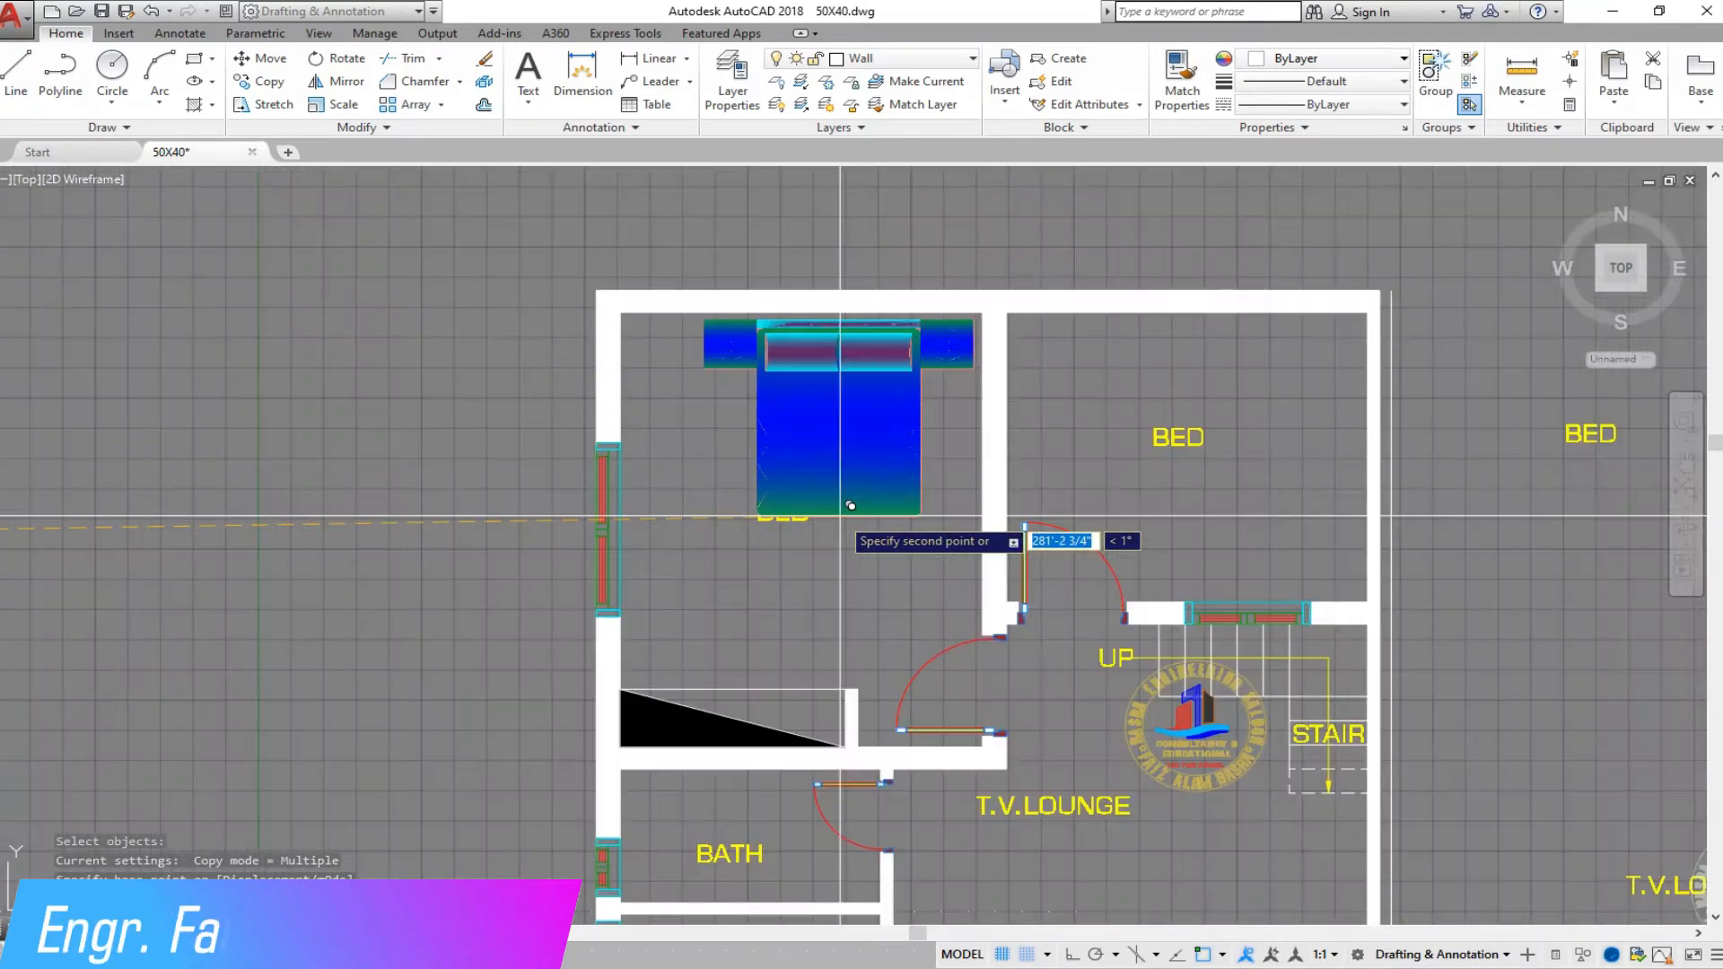
pyautogui.scroll(4, 850, 506)
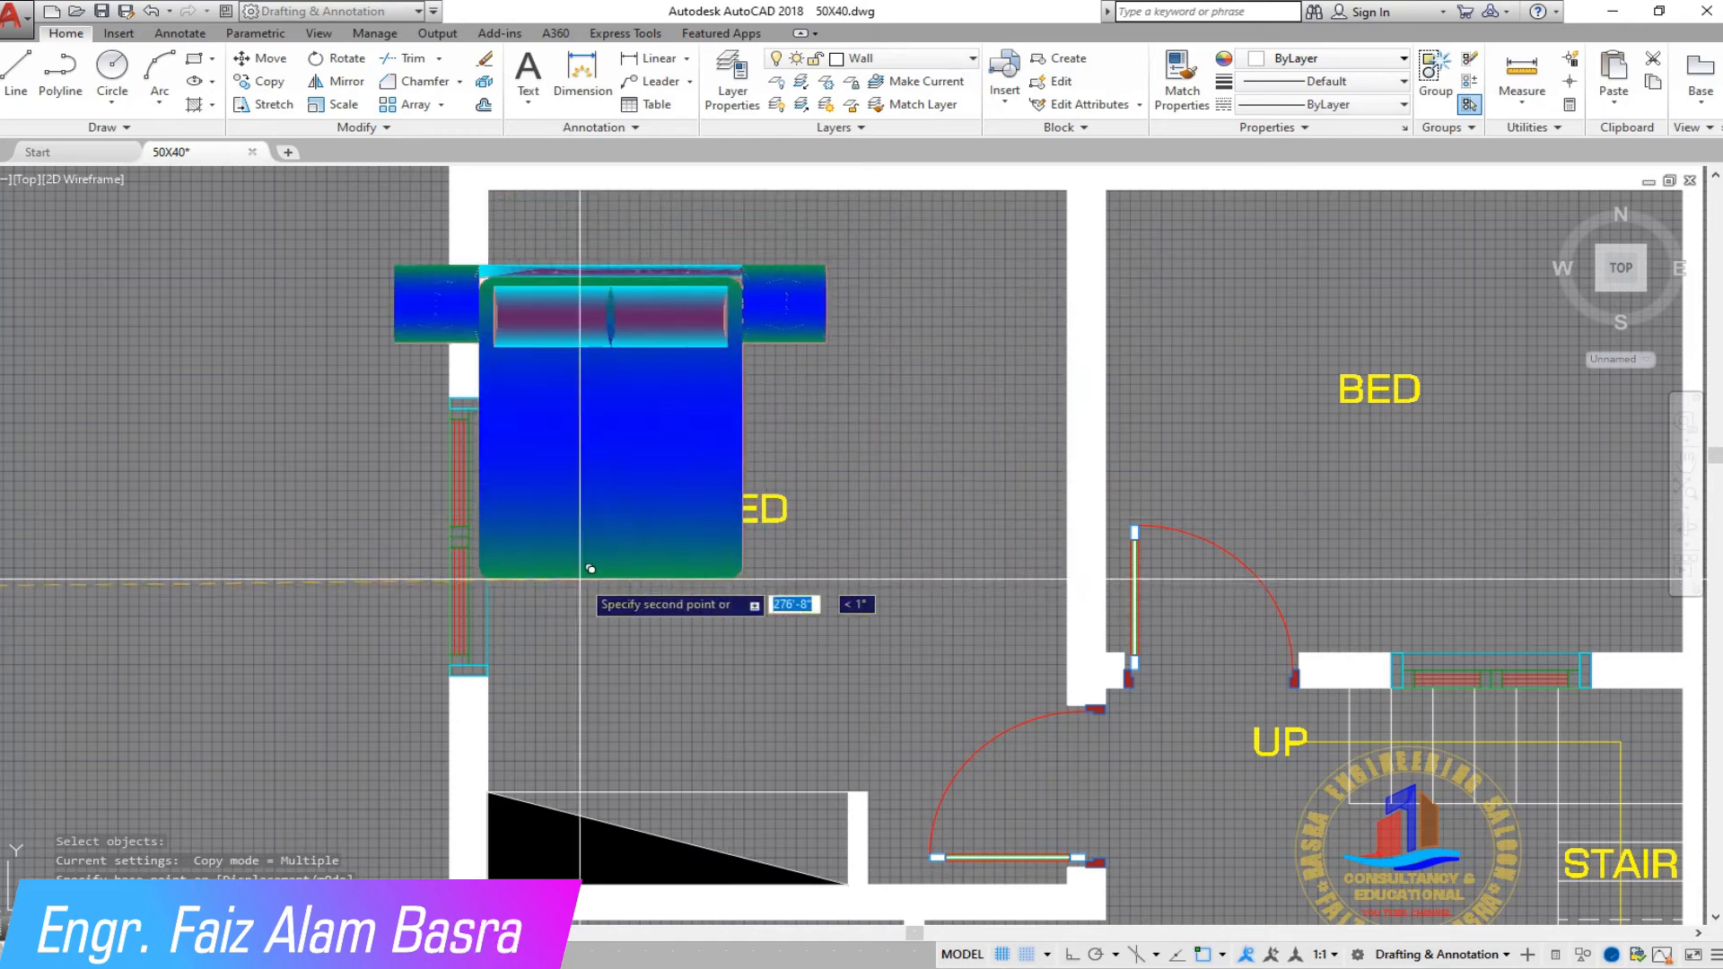
pyautogui.click(191, 537)
pyautogui.press('Escape')
# Step: Move both BED labels inside the two bedrooms straight down to free space for the beds
pyautogui.click(274, 60)
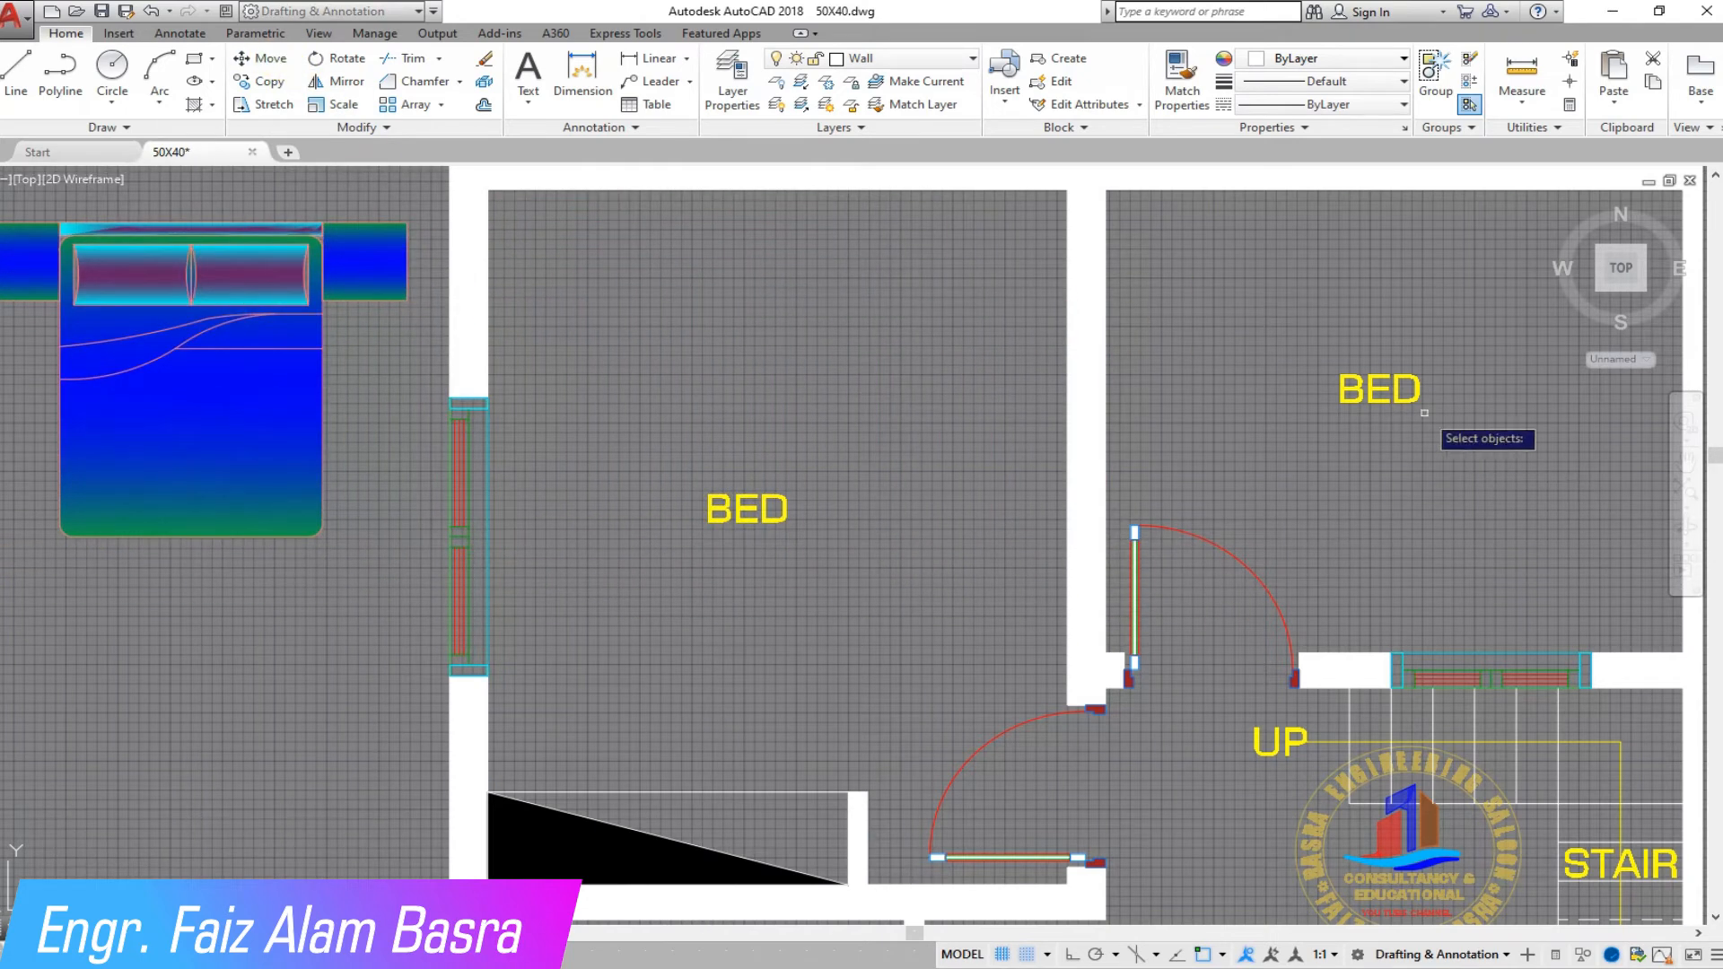
pyautogui.click(897, 366)
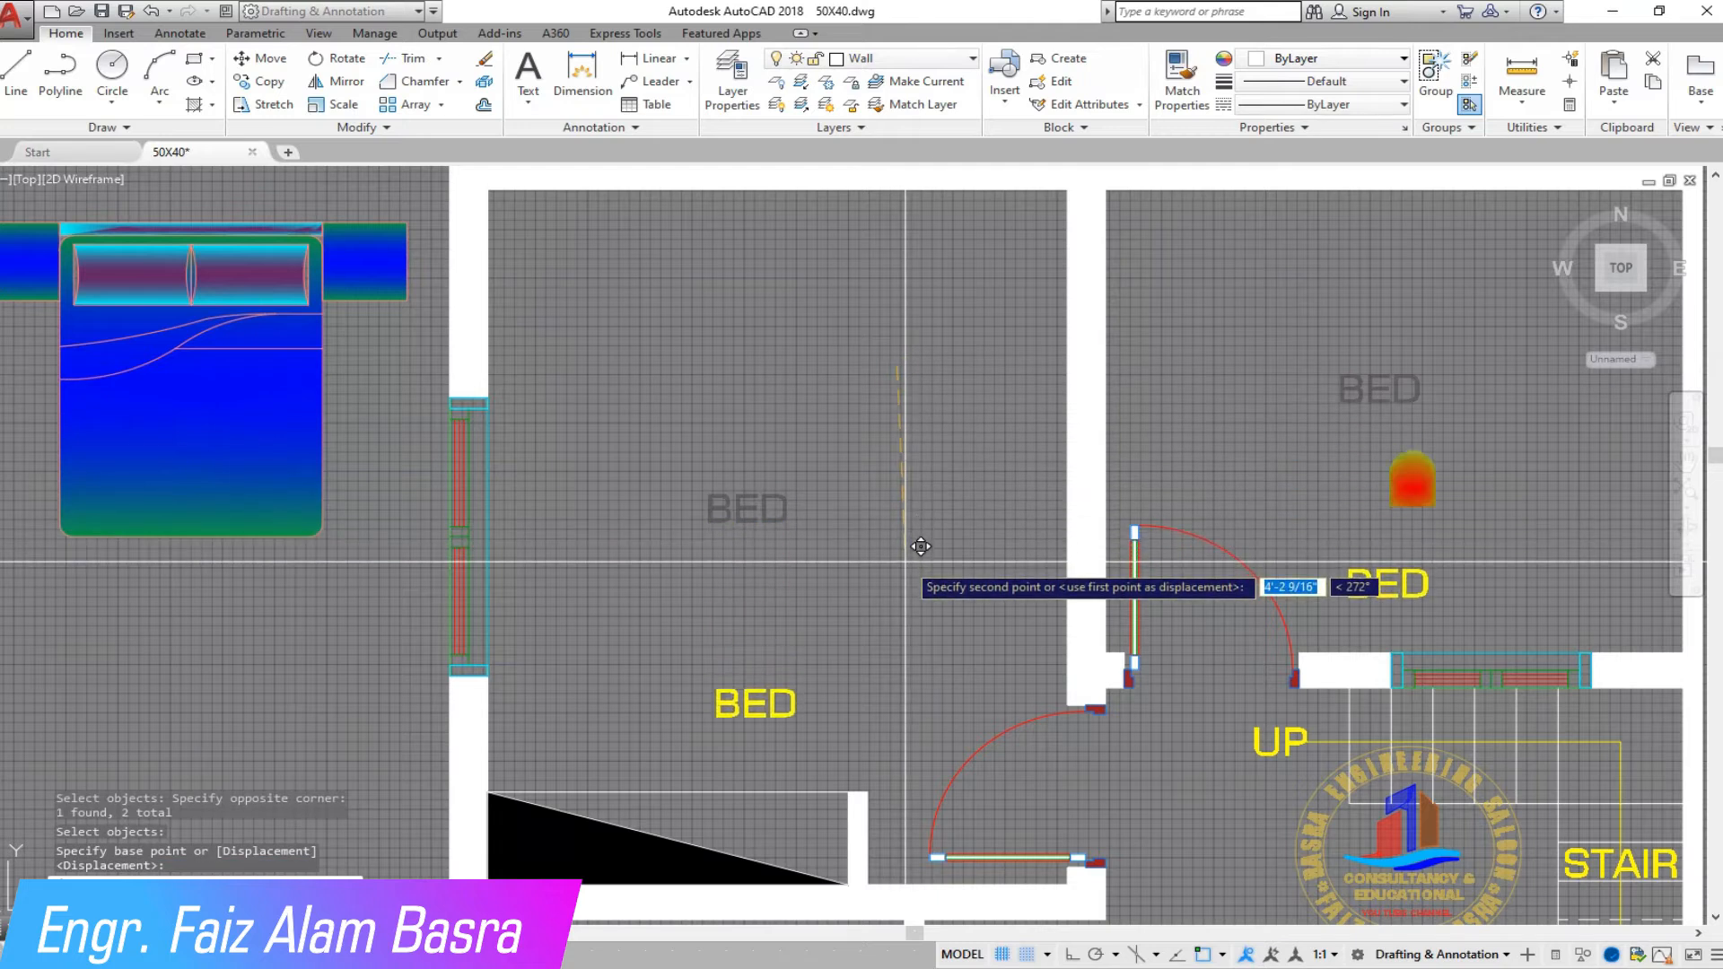
pyautogui.scroll(-4, 924, 503)
pyautogui.scroll(2, 955, 414)
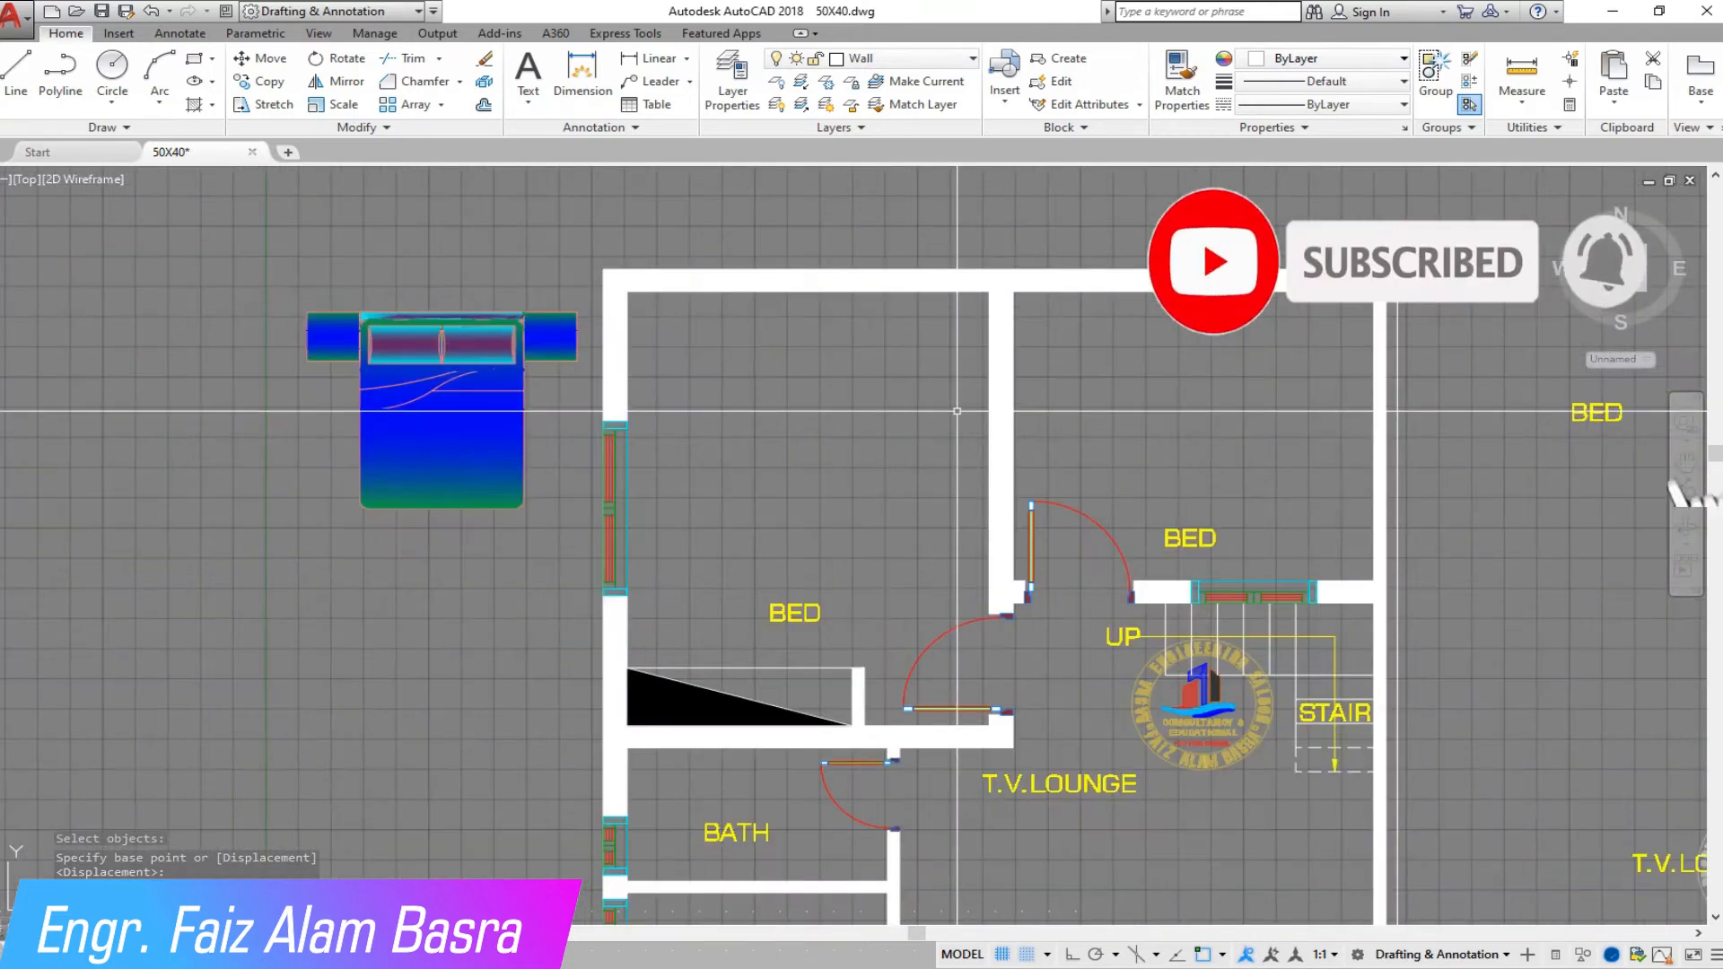
# Step: Copy the blue double bed with side tables from outside the window into both bedrooms, with each headboard near the rear wall
pyautogui.click(269, 58)
pyautogui.scroll(-8, 872, 440)
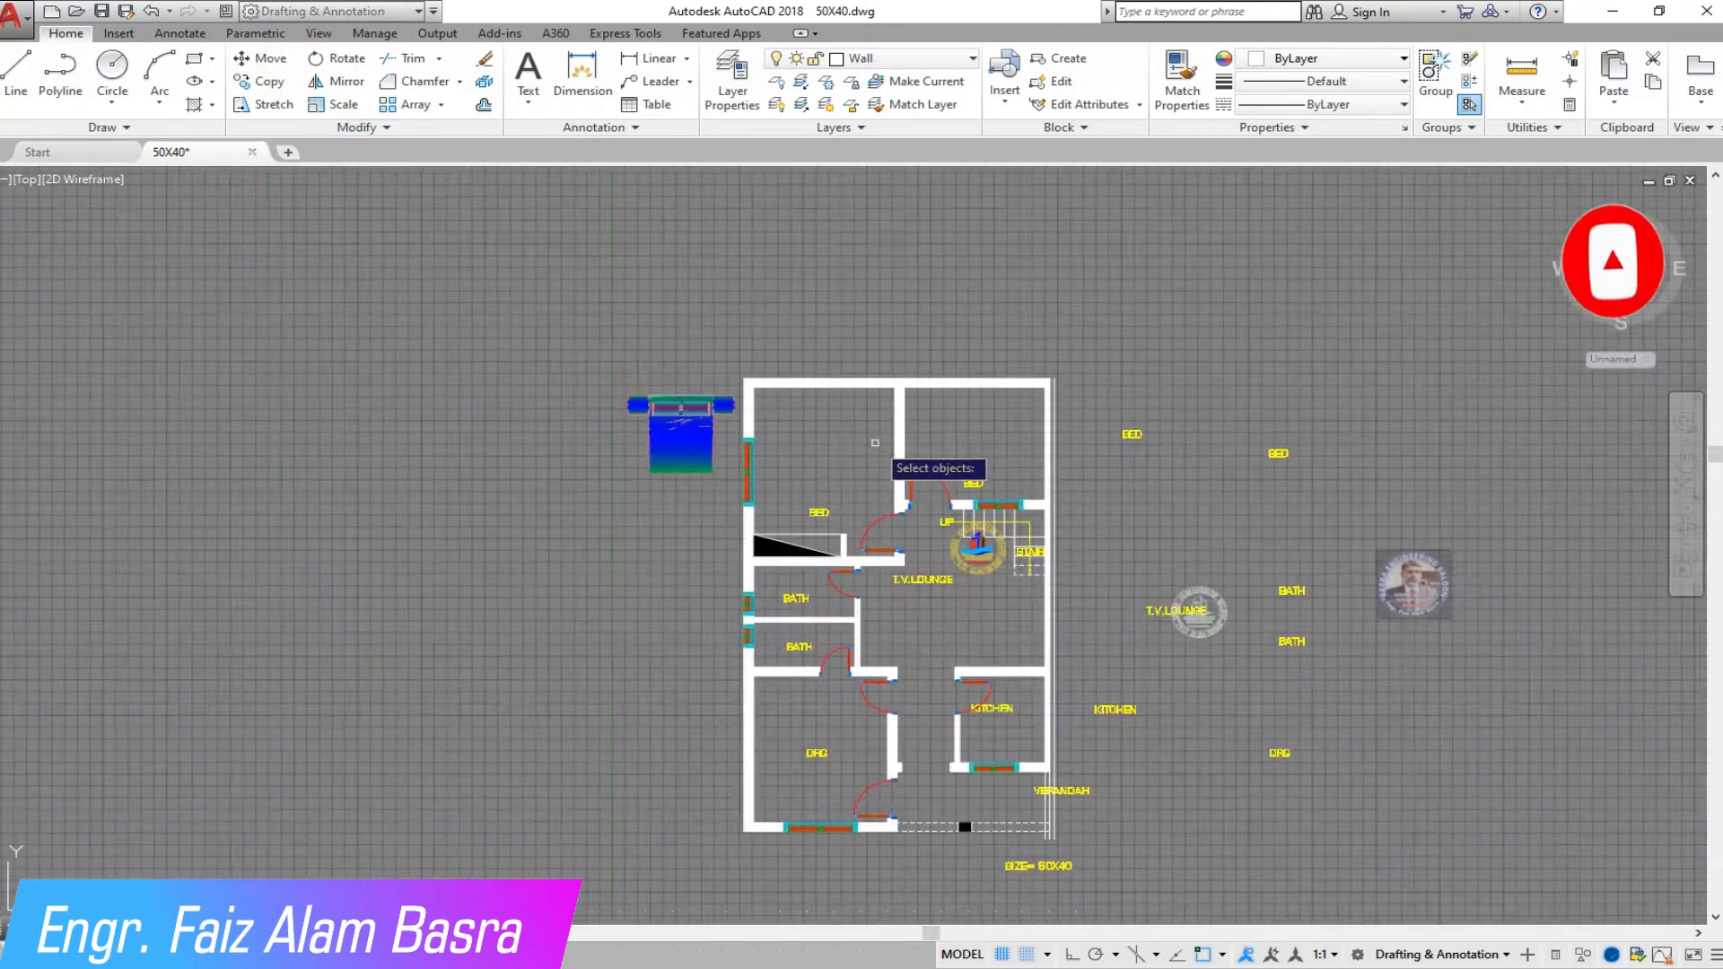
pyautogui.moveTo(944, 464); pyautogui.dragTo(1226, 464, button='middle')
pyautogui.scroll(6, 54, 475)
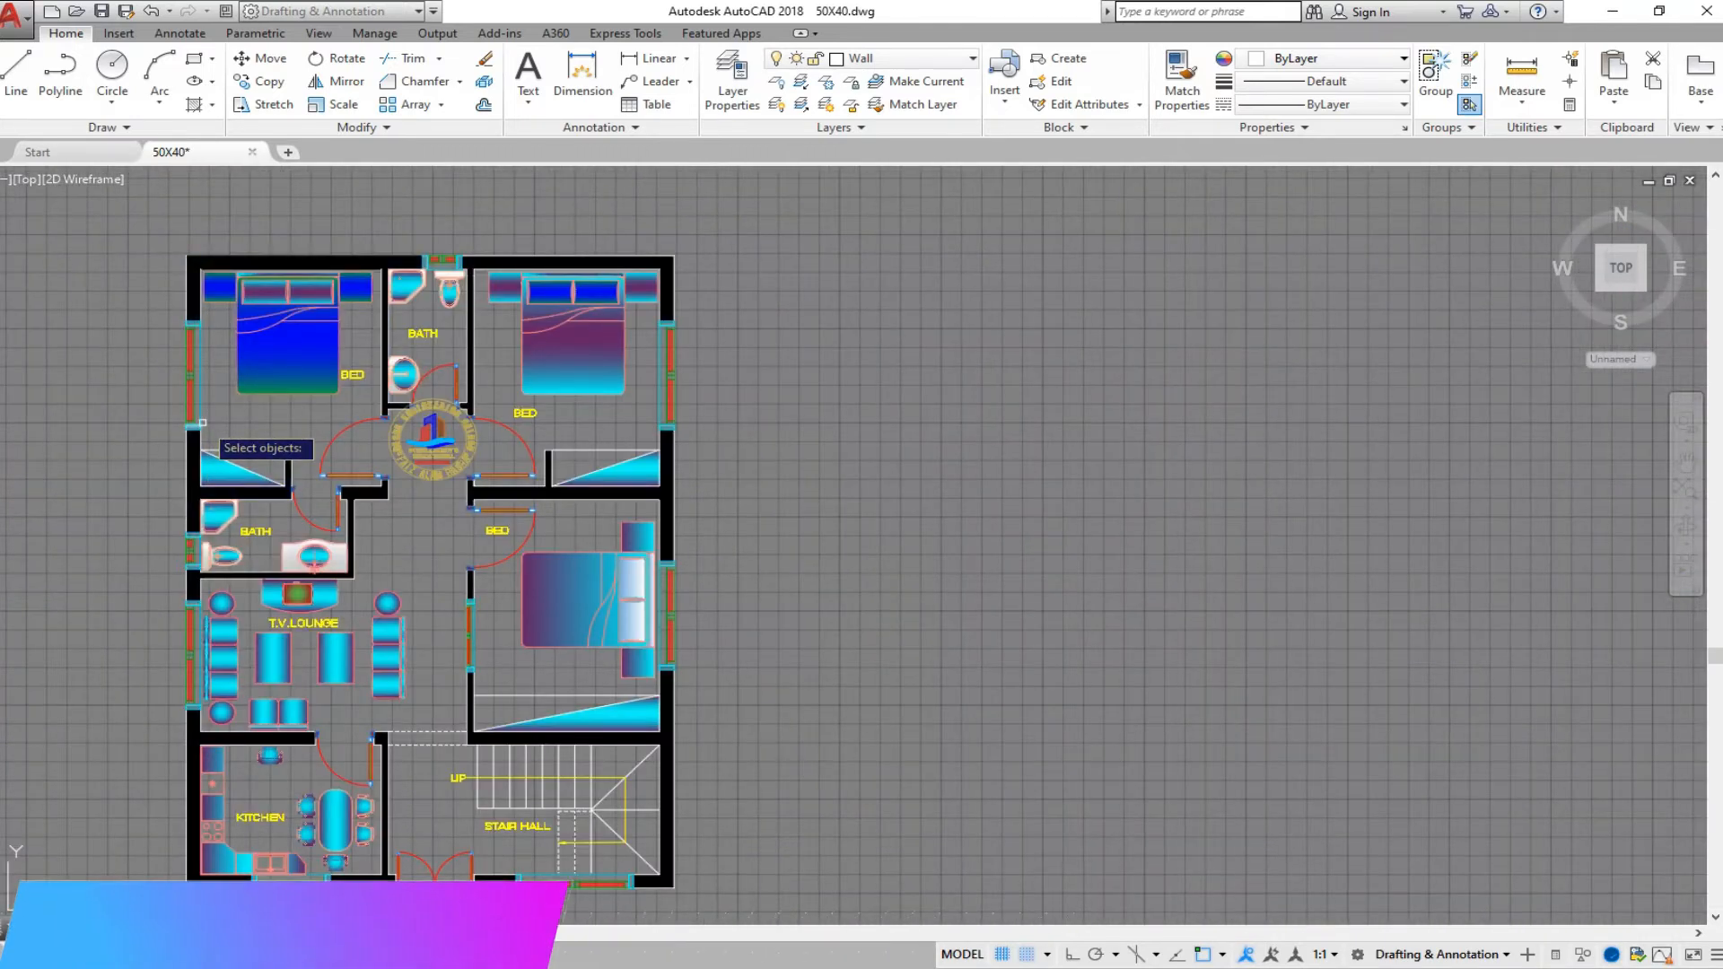
pyautogui.scroll(-2, 202, 422)
pyautogui.scroll(2, 268, 379)
pyautogui.scroll(-8, 267, 379)
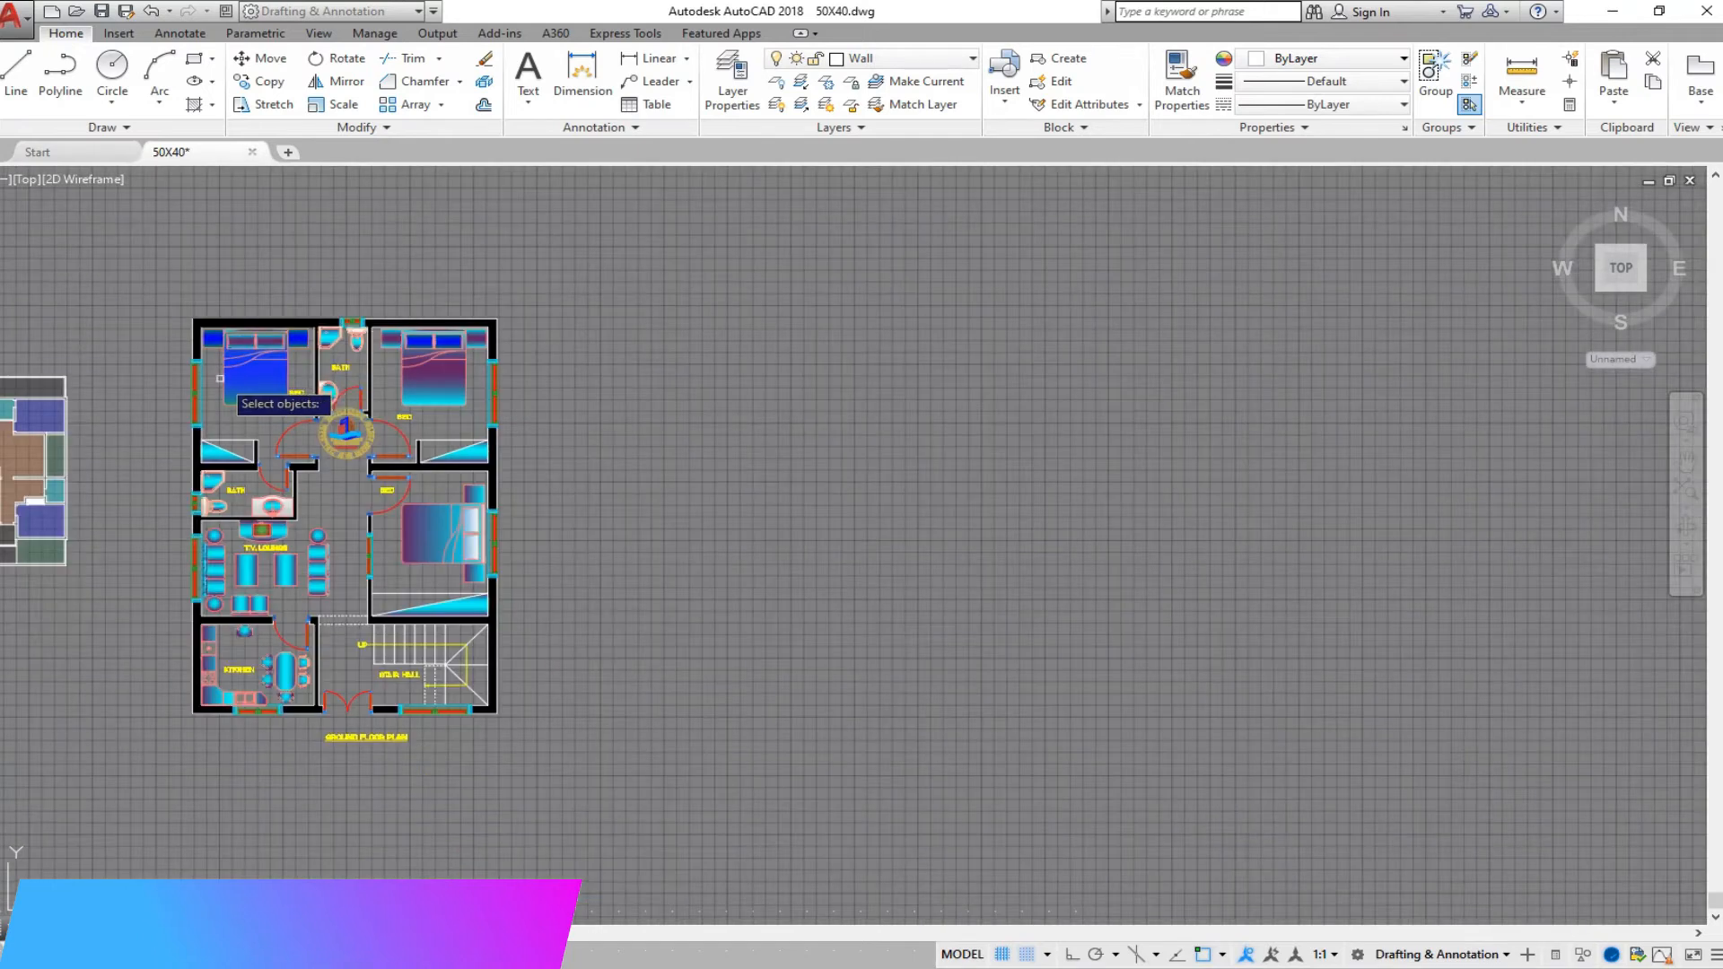
pyautogui.scroll(12, 1090, 367)
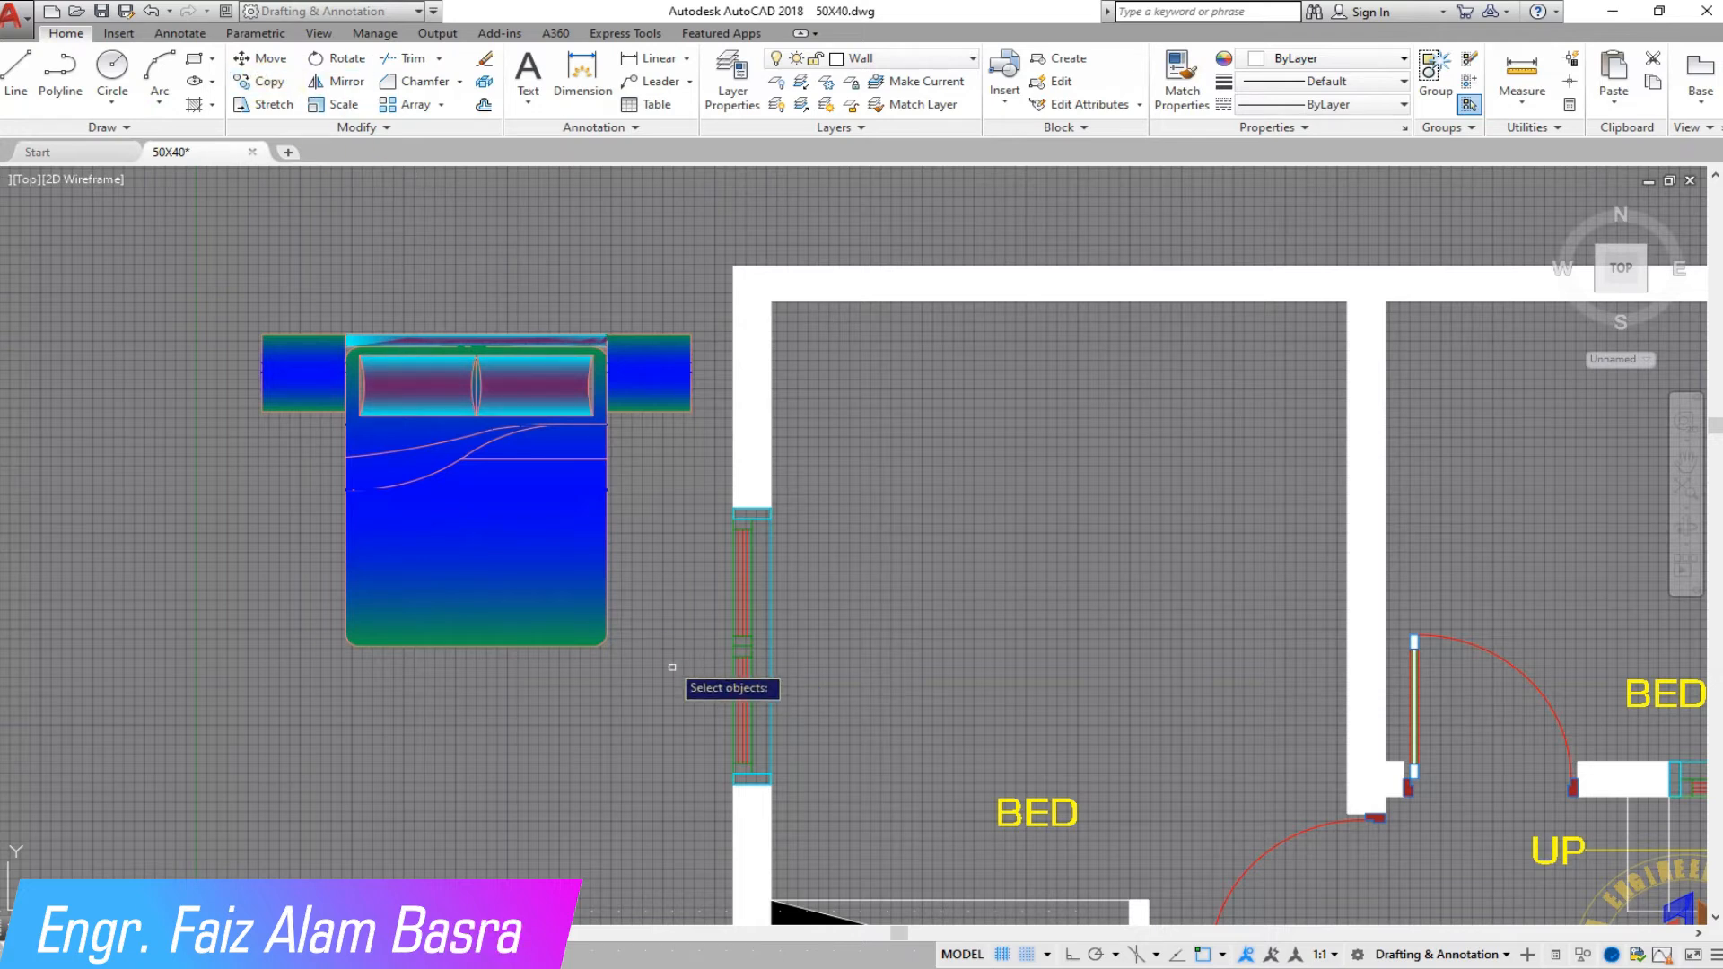
pyautogui.click(711, 702)
pyautogui.click(166, 269)
pyautogui.press('Return')
pyautogui.click(476, 645)
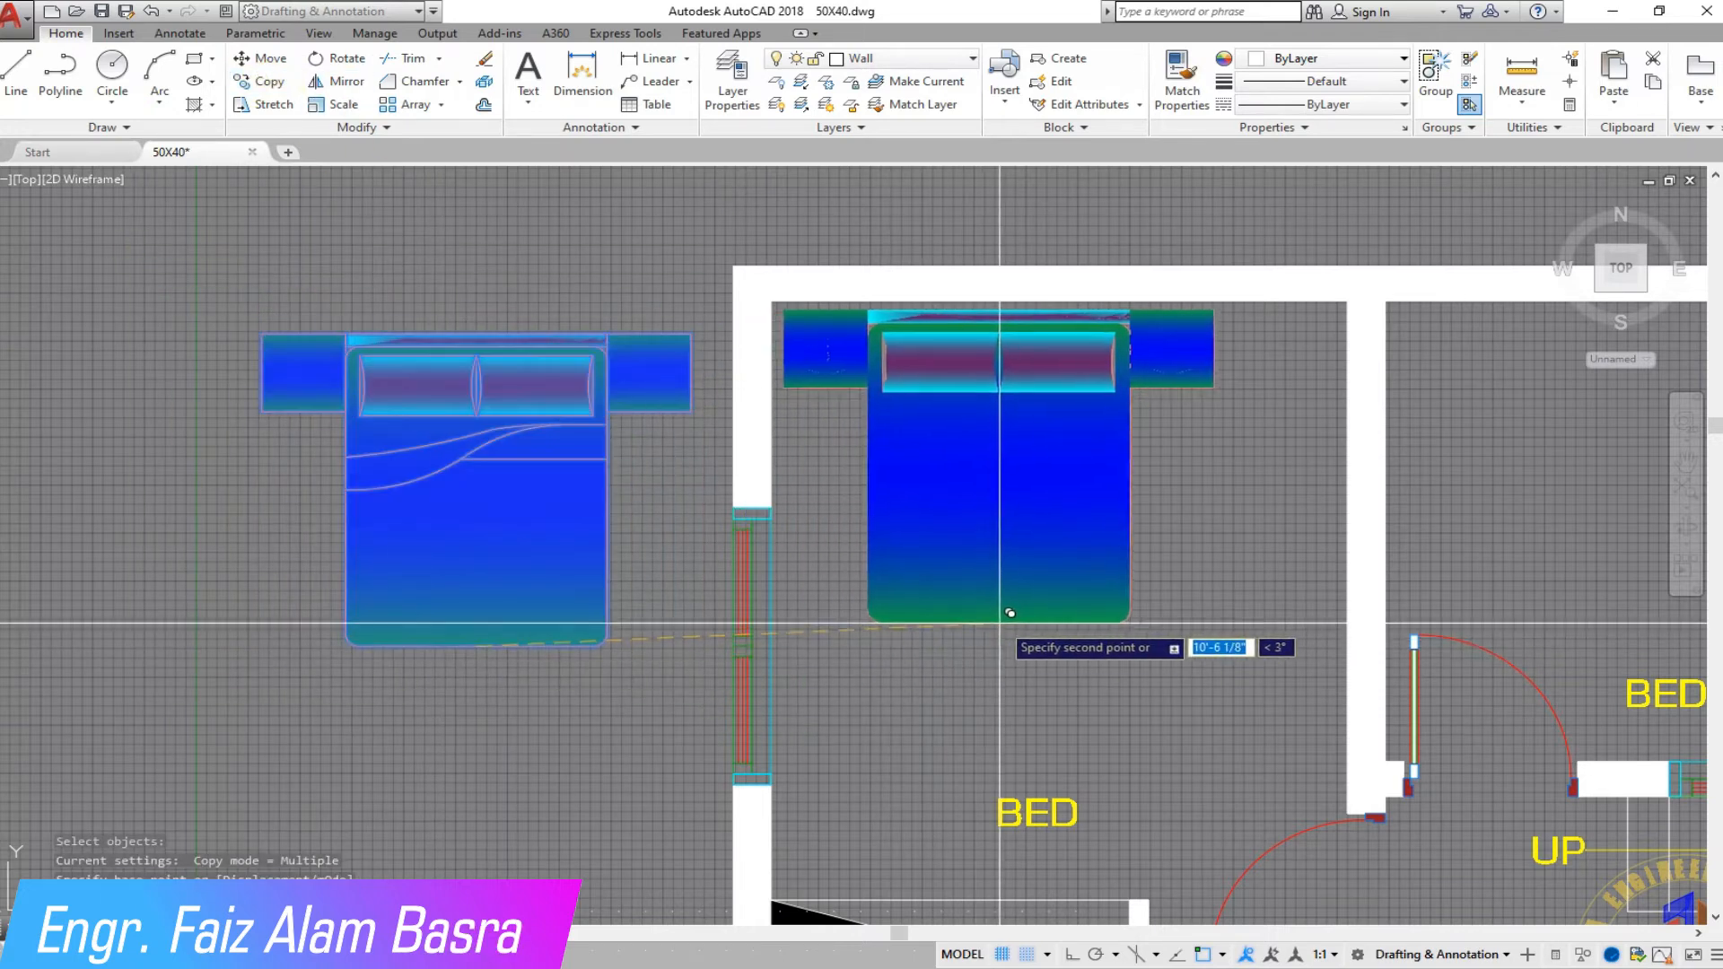
pyautogui.click(1007, 611)
pyautogui.scroll(-2, 732, 577)
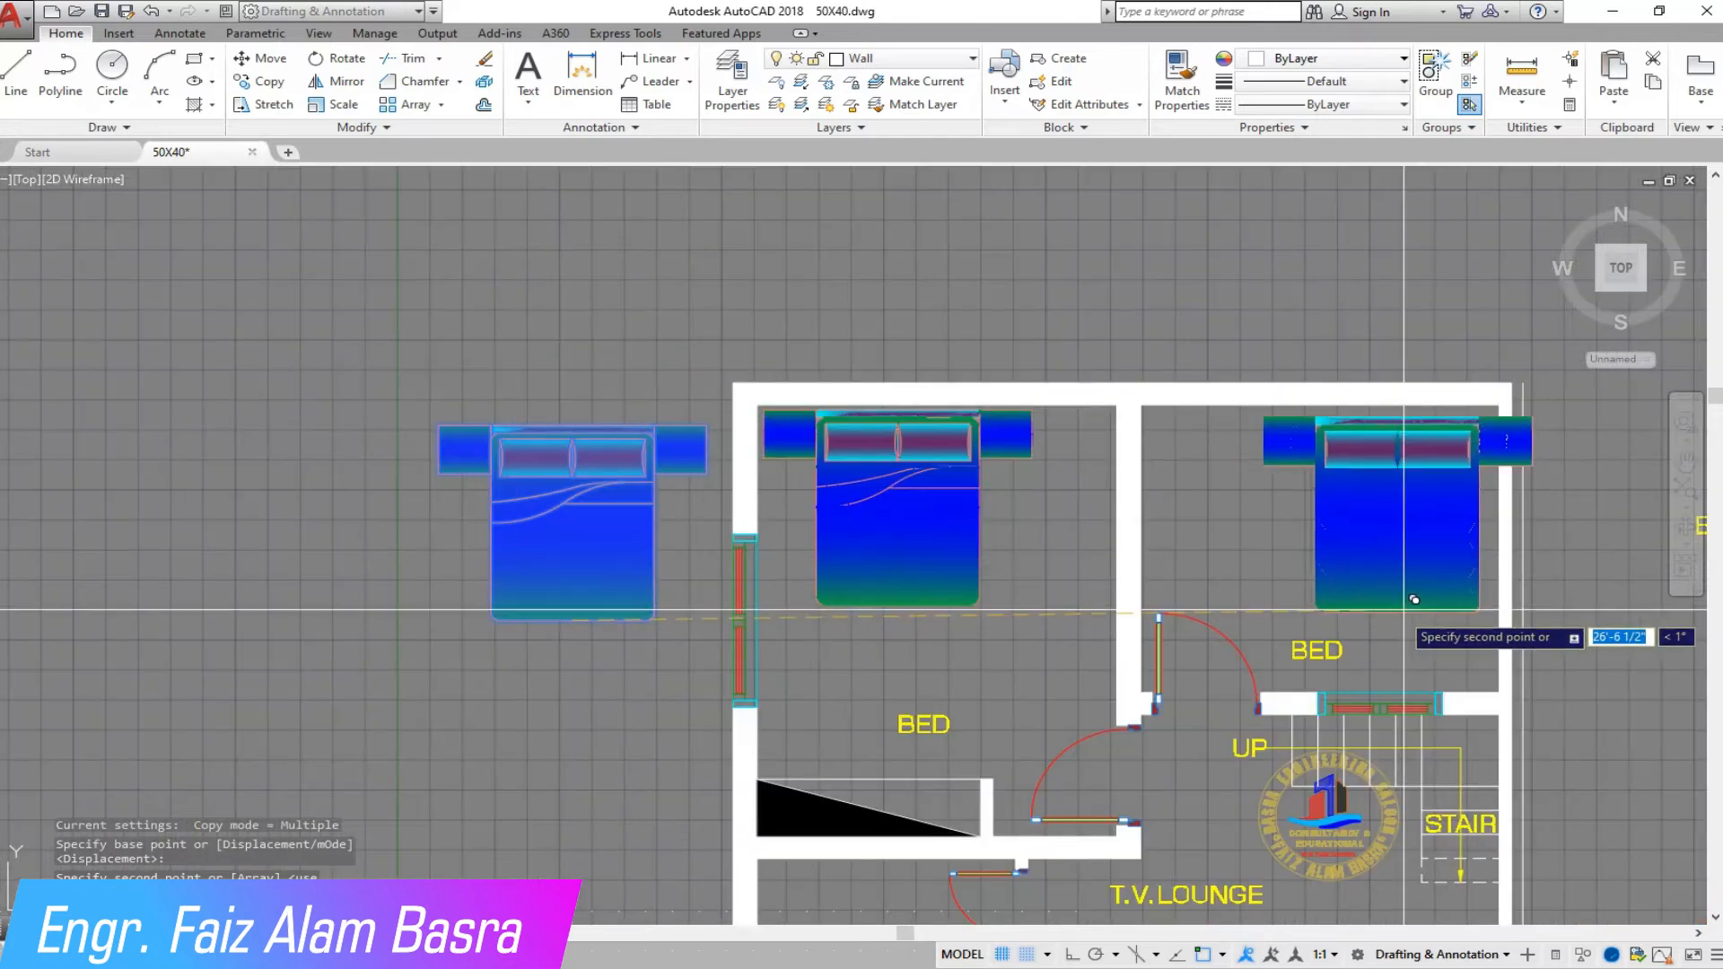
pyautogui.scroll(2, 1403, 603)
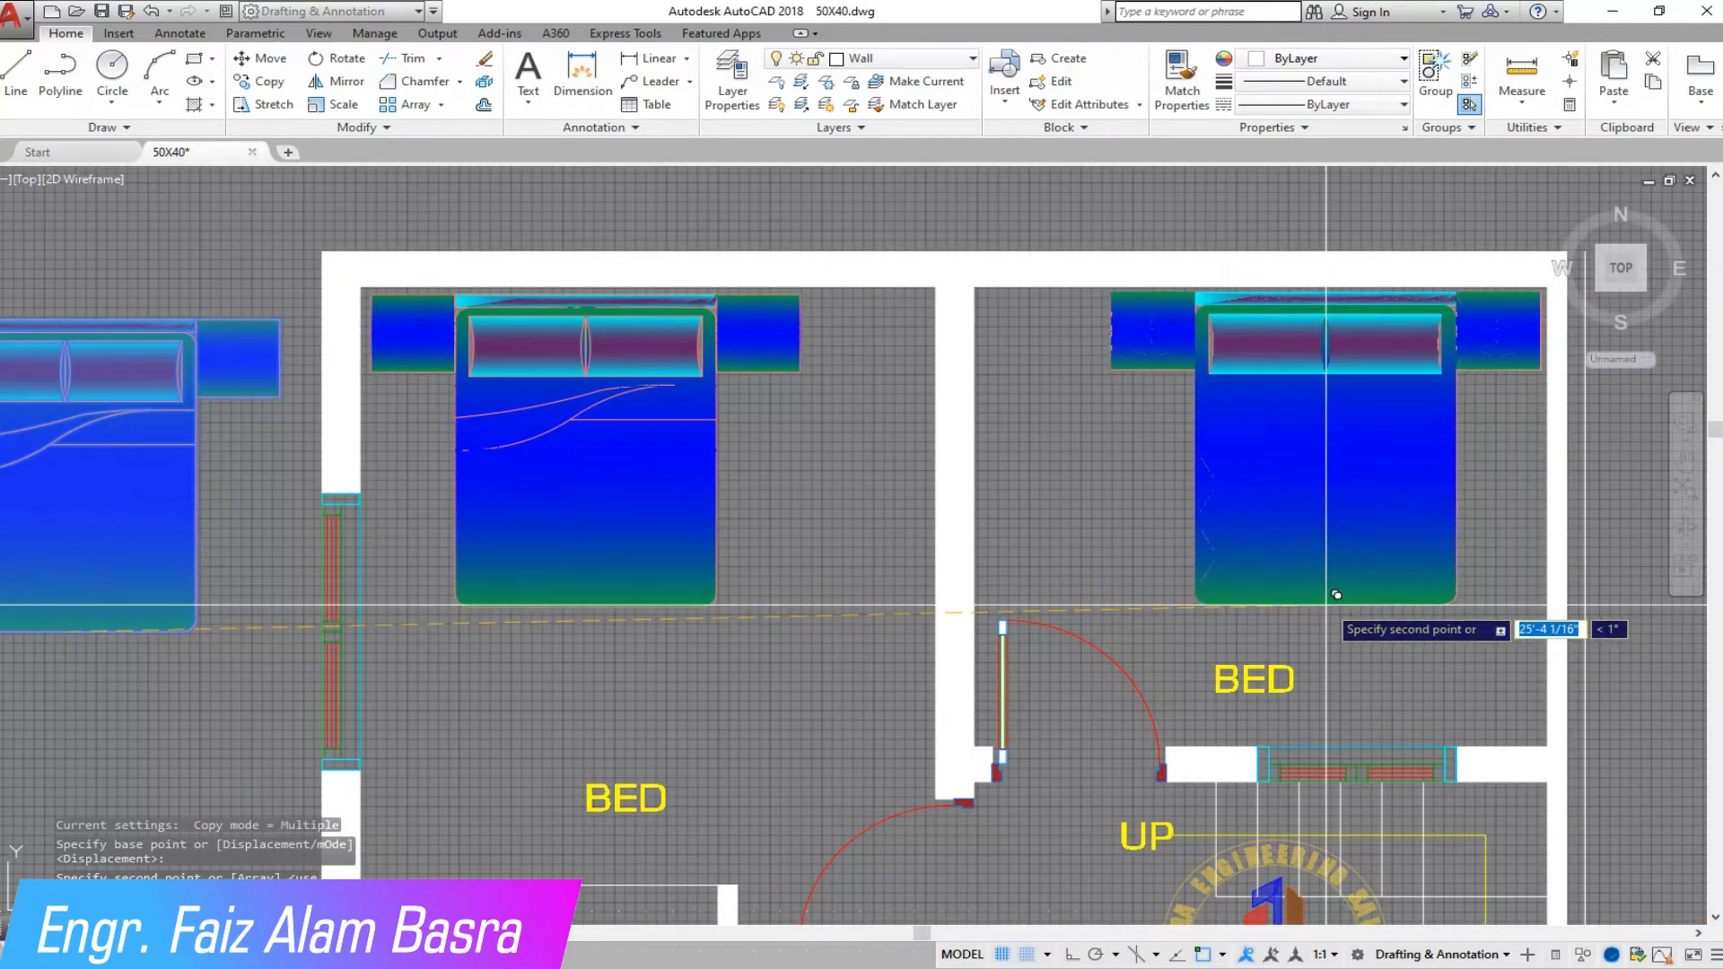
pyautogui.press('Escape')
# Step: Measure the clear gap between the right bedroom's bedside table and the partition wall between the two bedrooms
pyautogui.scroll(-3, 1031, 528)
pyautogui.scroll(3, 1031, 527)
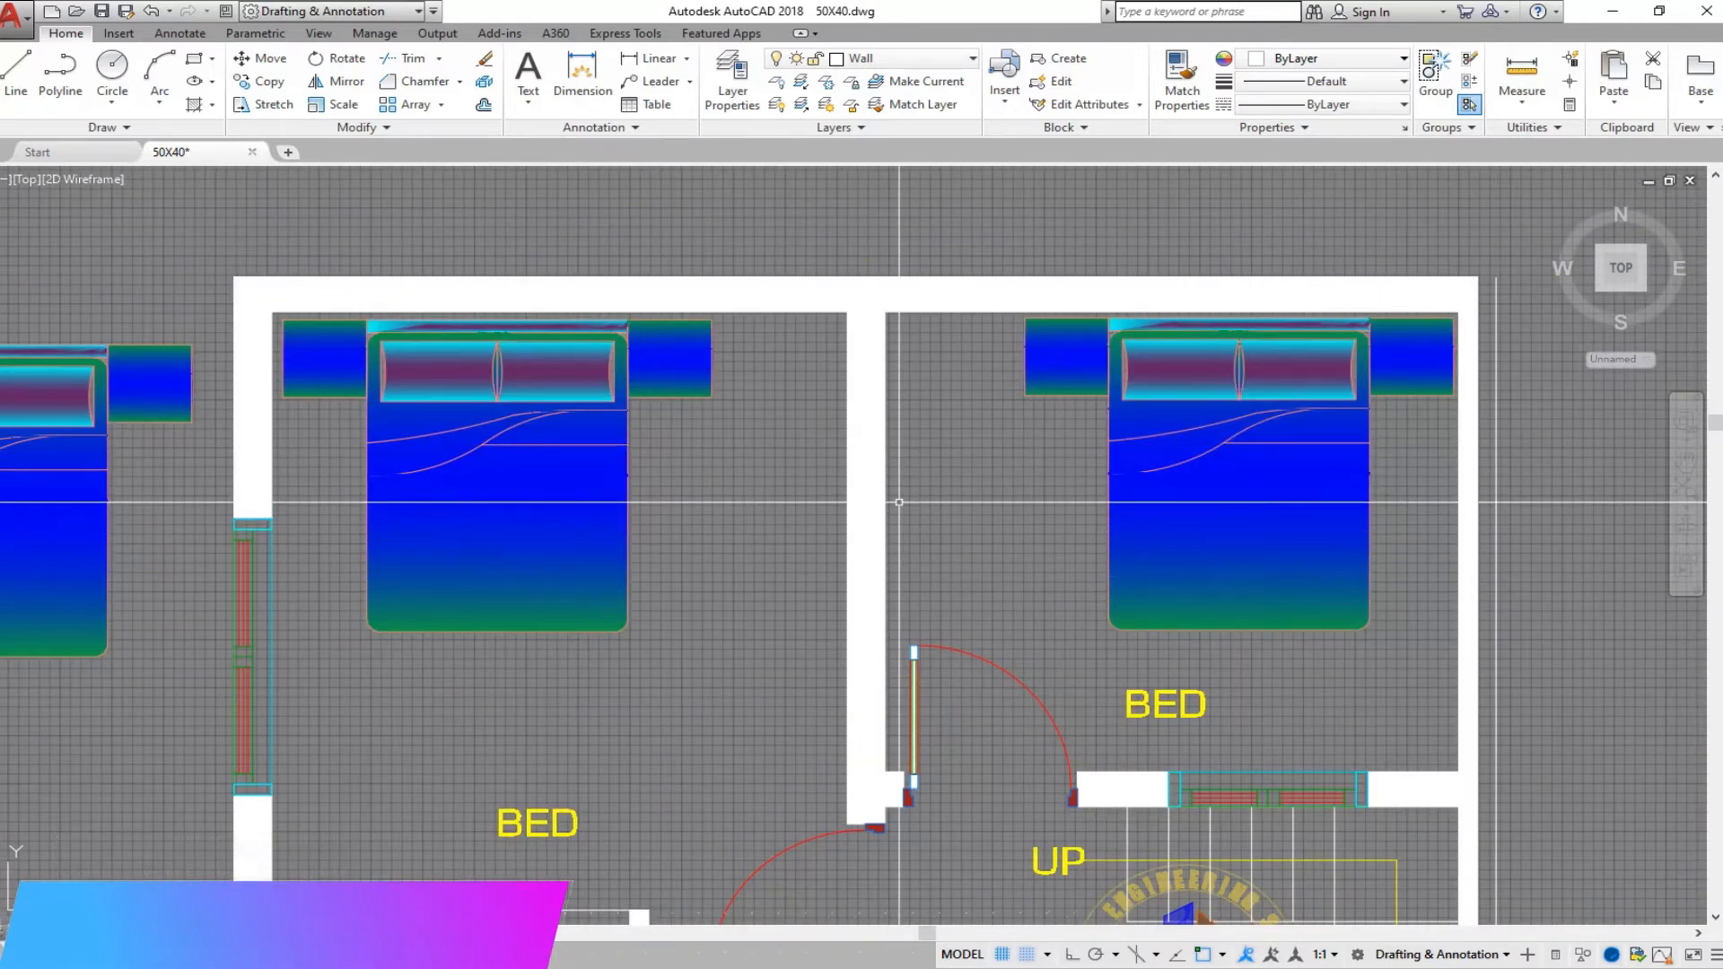
pyautogui.scroll(-3, 920, 488)
pyautogui.scroll(4, 900, 374)
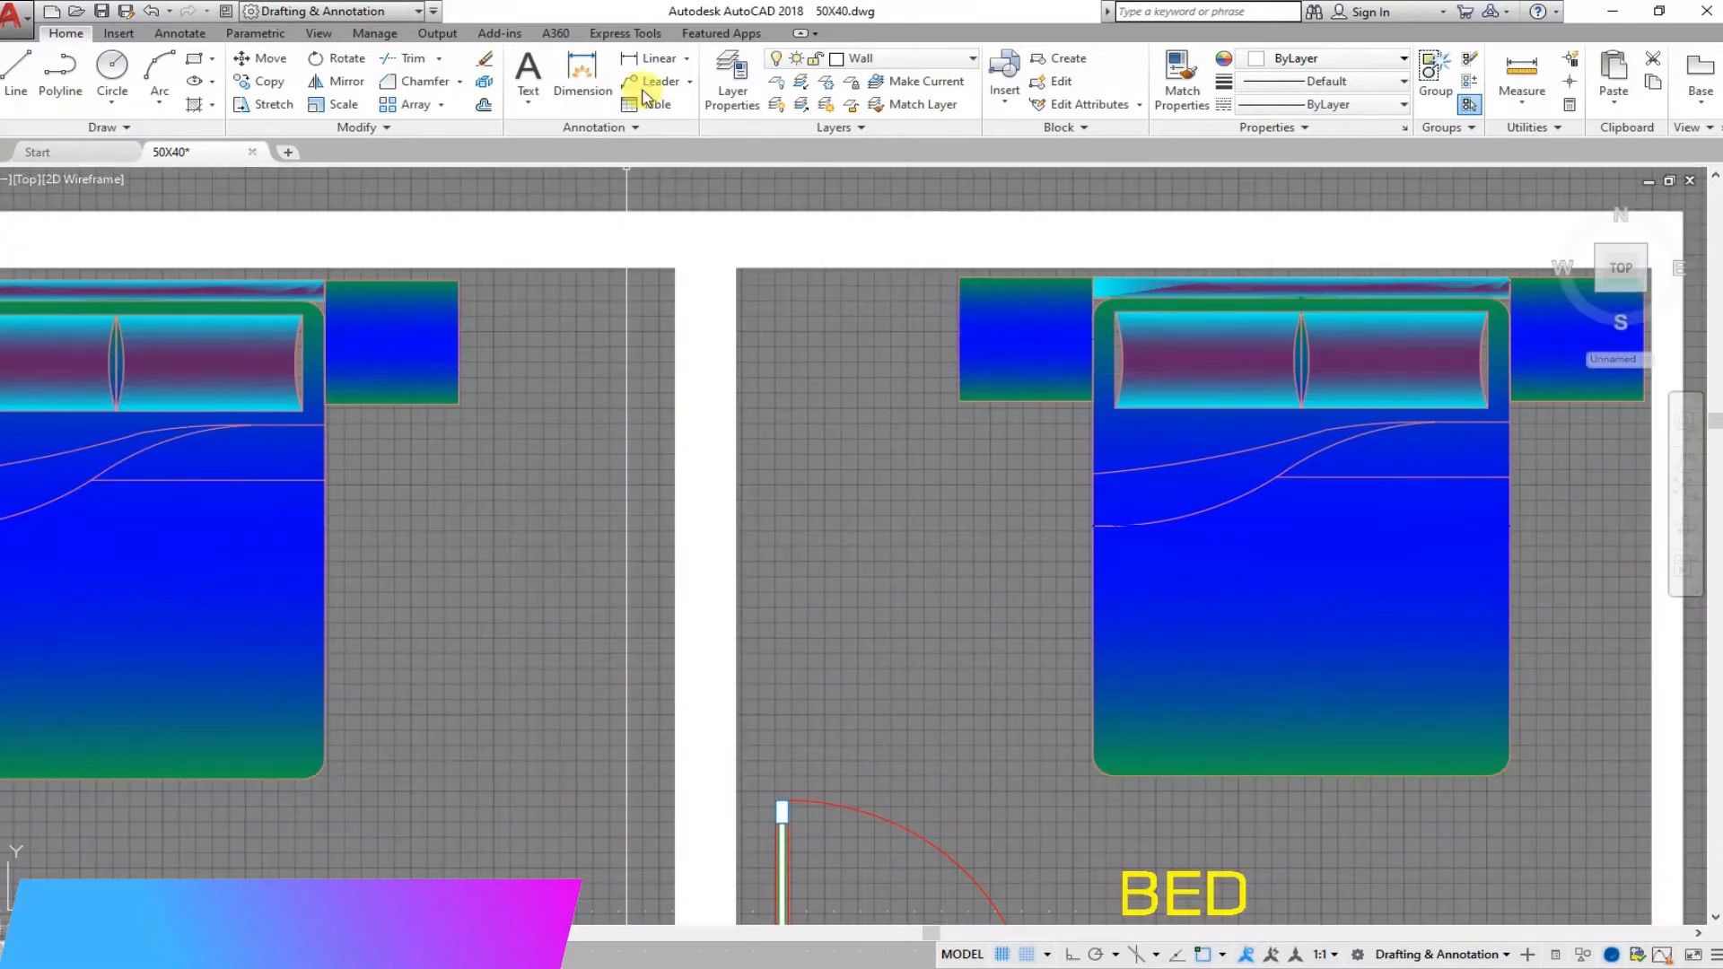
pyautogui.click(652, 67)
pyautogui.click(959, 400)
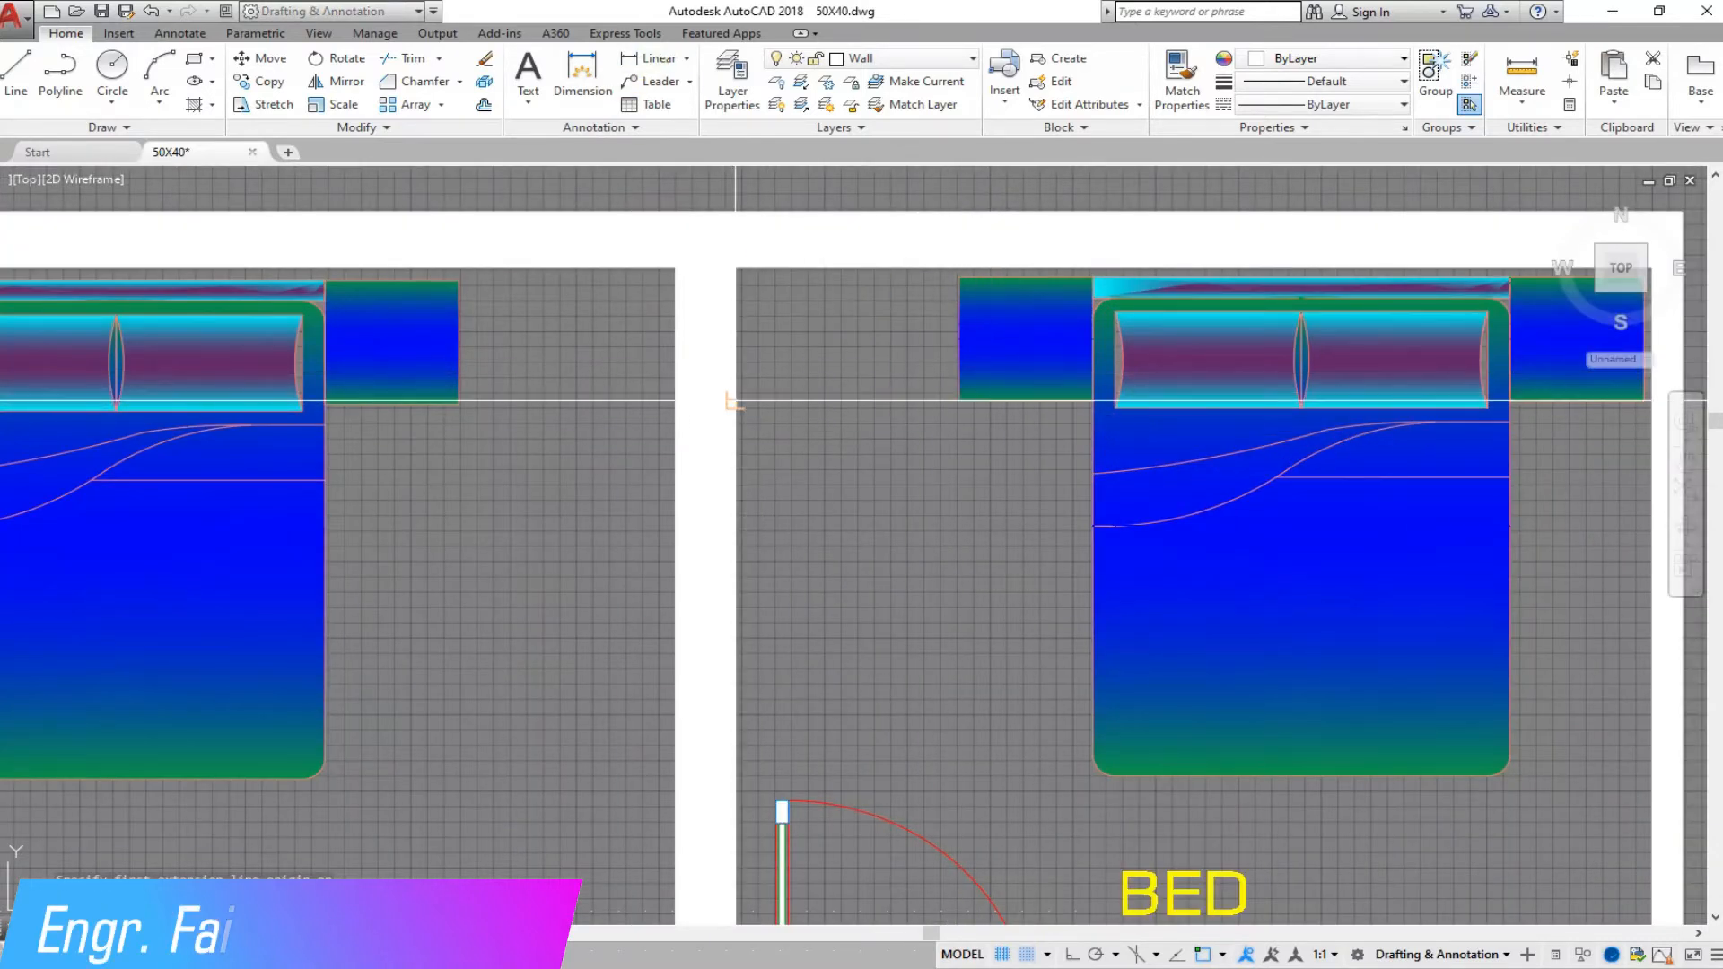
pyautogui.click(734, 401)
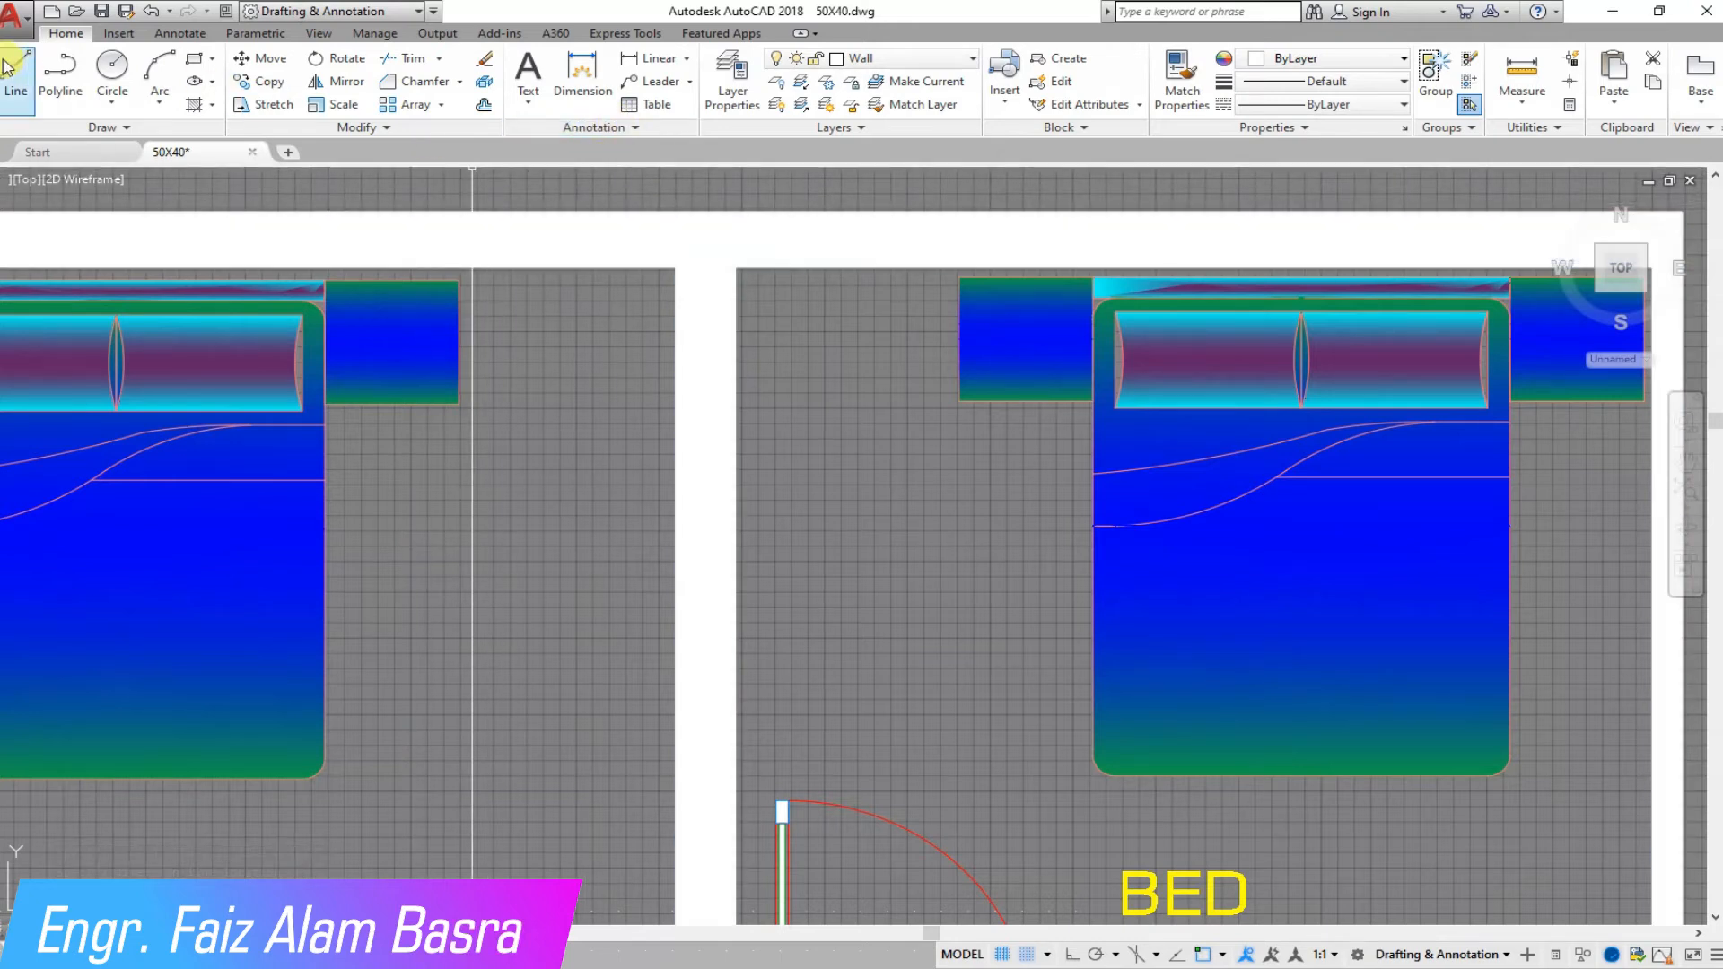
# Step: Examine the furnished reference plans and compare their bed arrangements with the beds in the two bedrooms
pyautogui.scroll(-8, 801, 343)
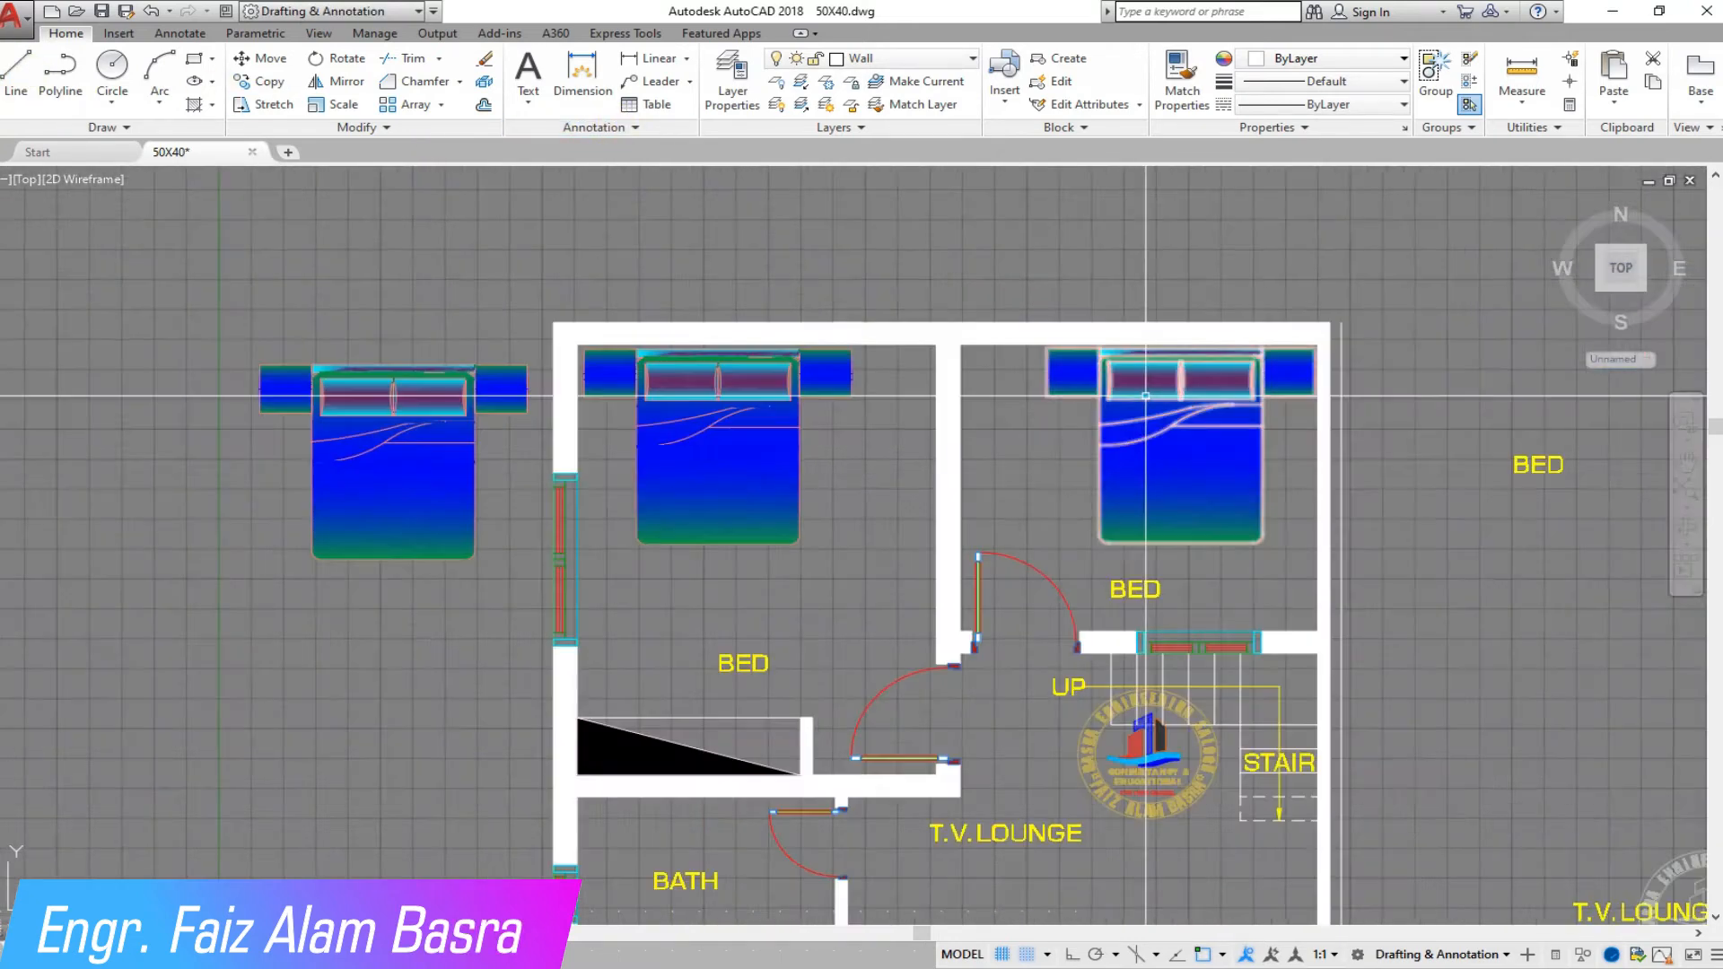
pyautogui.scroll(5, 269, 422)
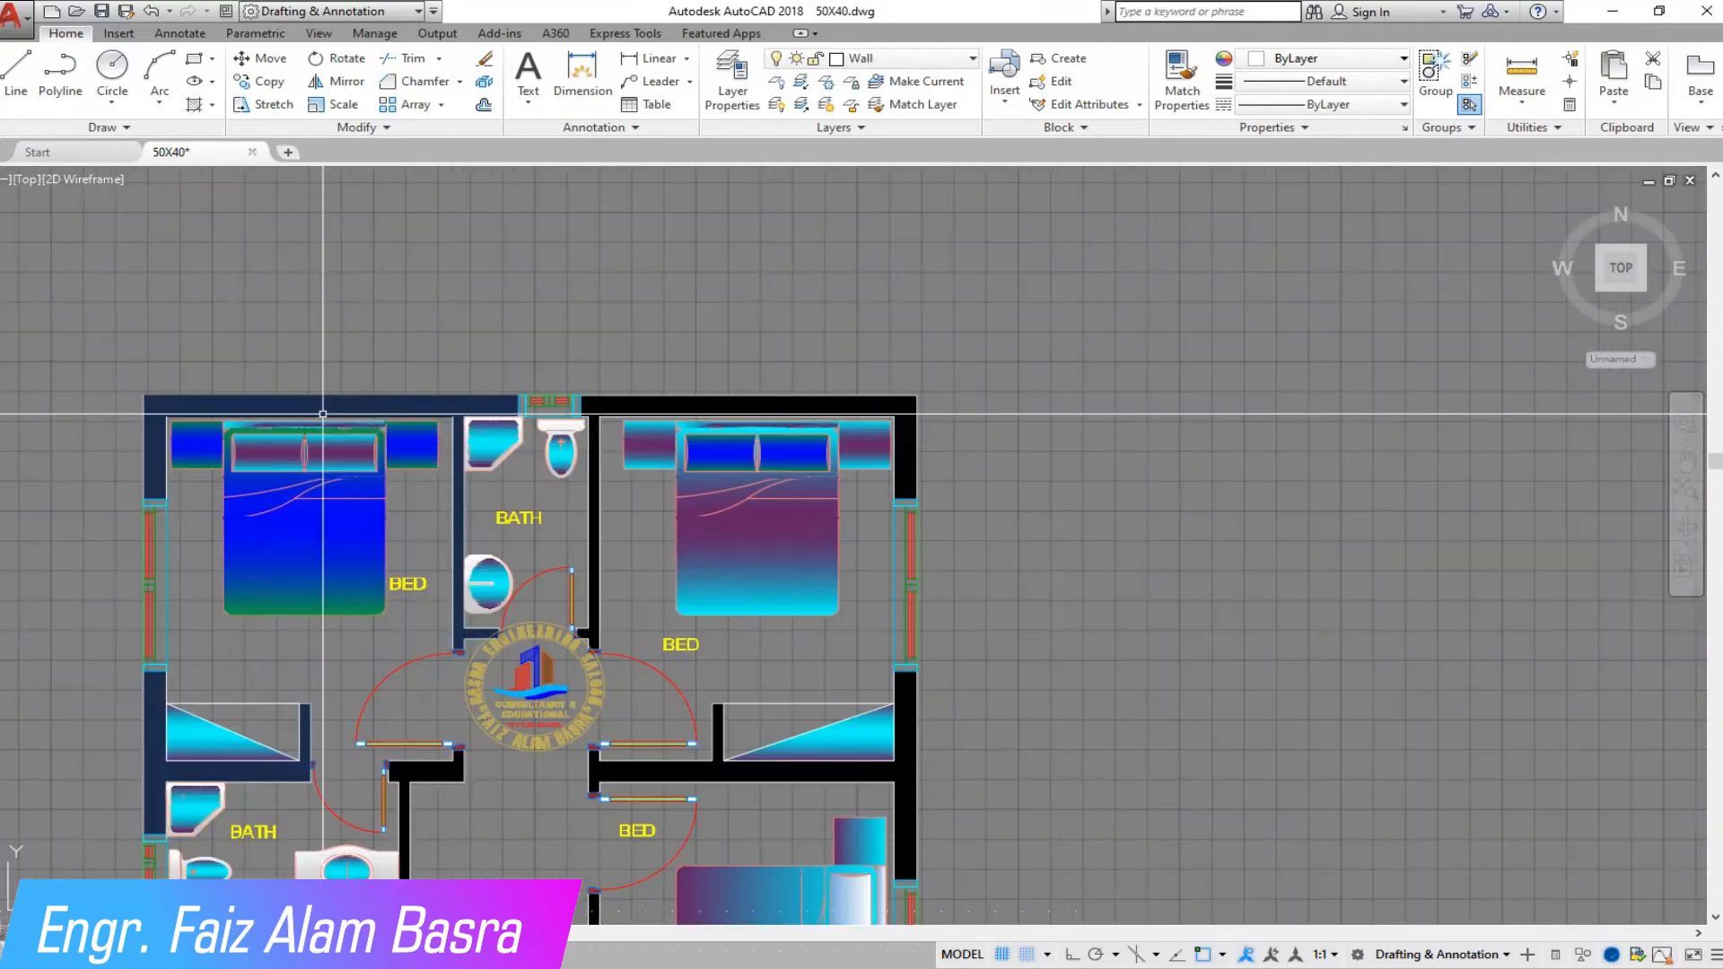
pyautogui.scroll(2, 674, 729)
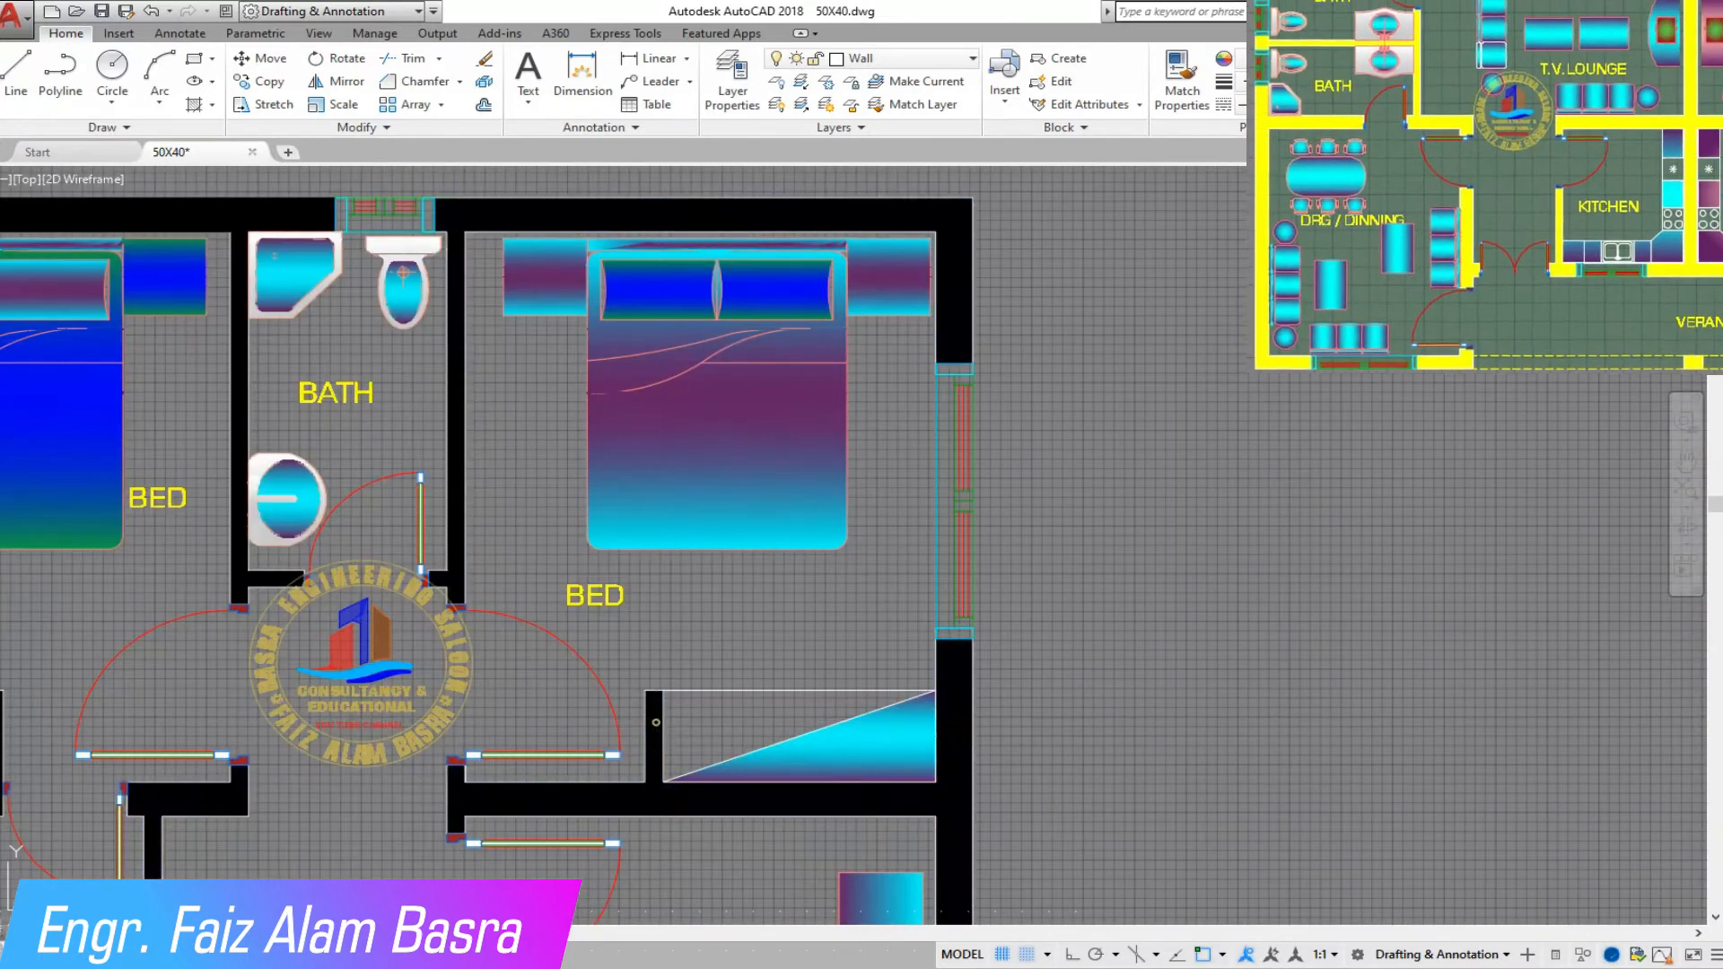
pyautogui.press('Escape')
pyautogui.scroll(-9, 426, 482)
pyautogui.scroll(5, 475, 485)
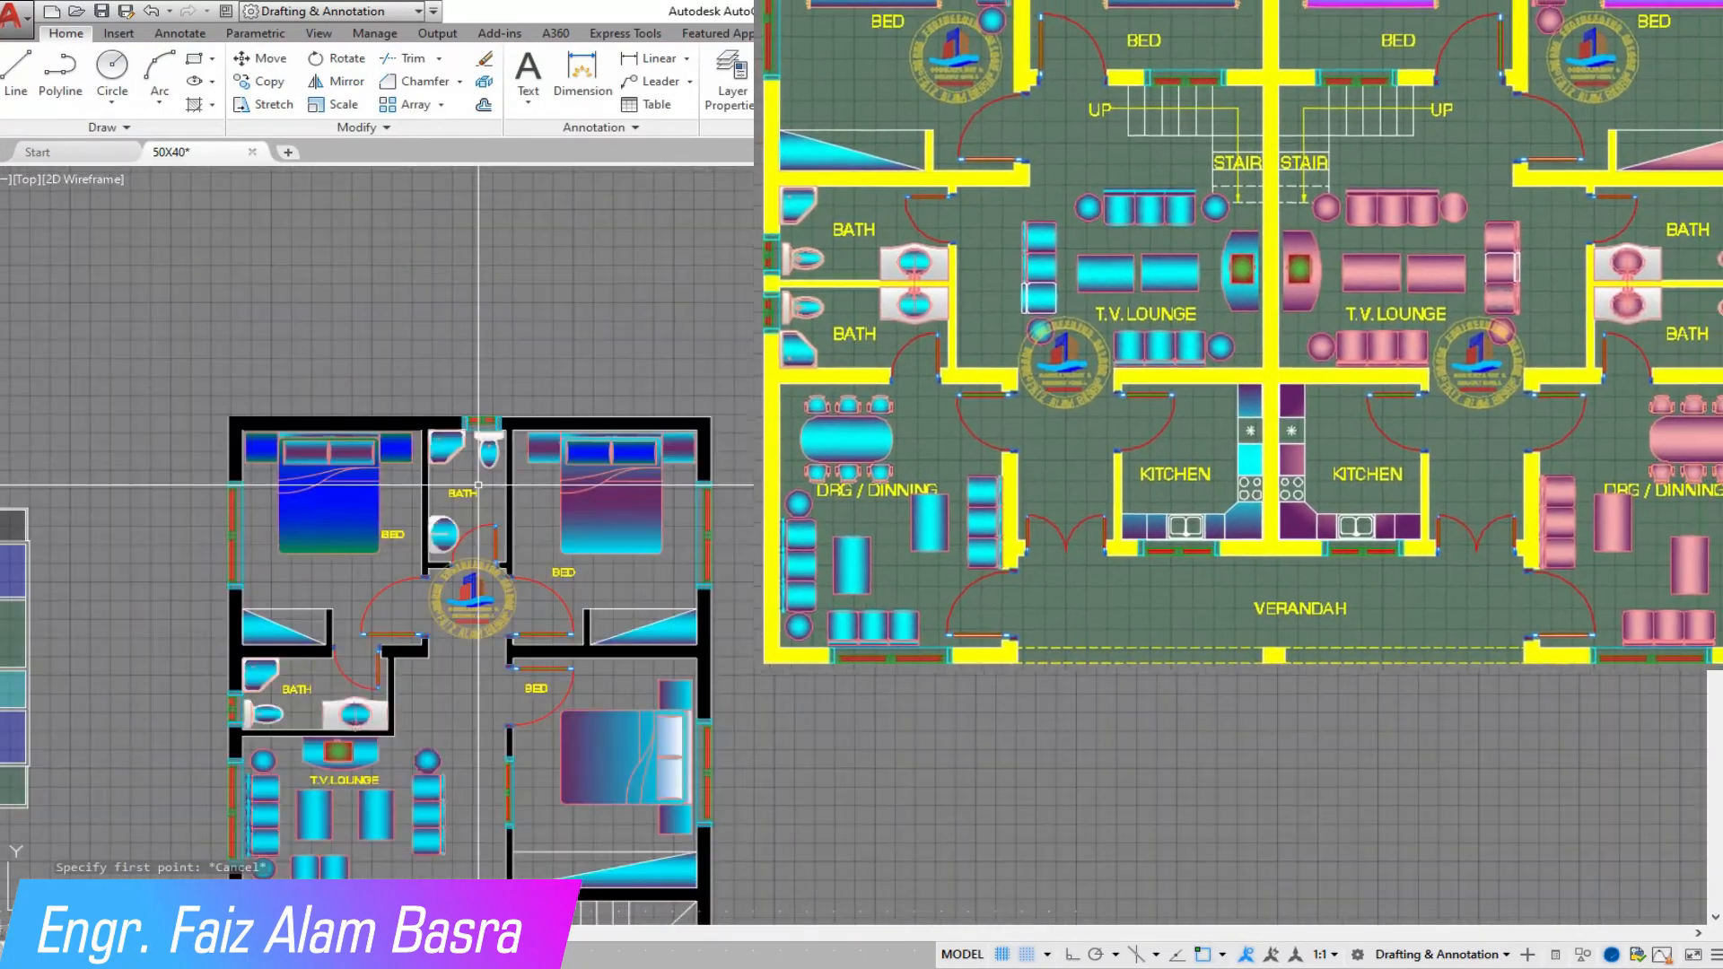
pyautogui.scroll(-11, 470, 486)
pyautogui.scroll(4, 813, 466)
pyautogui.scroll(5, 813, 467)
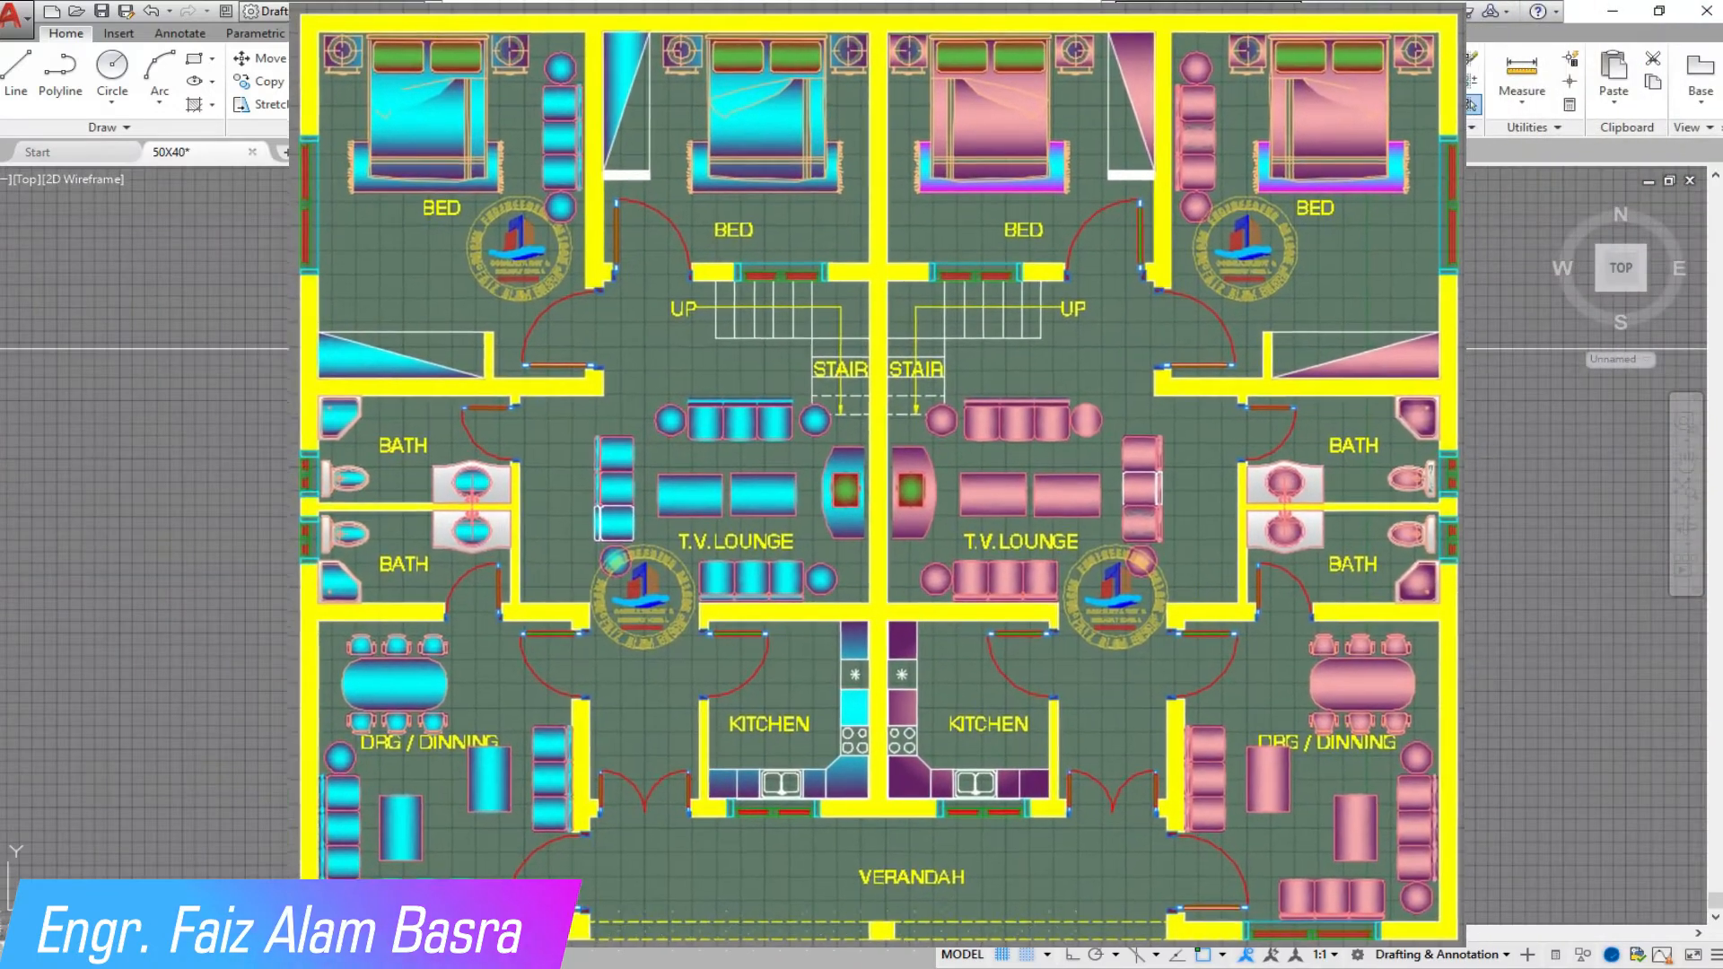
pyautogui.scroll(3, 631, 347)
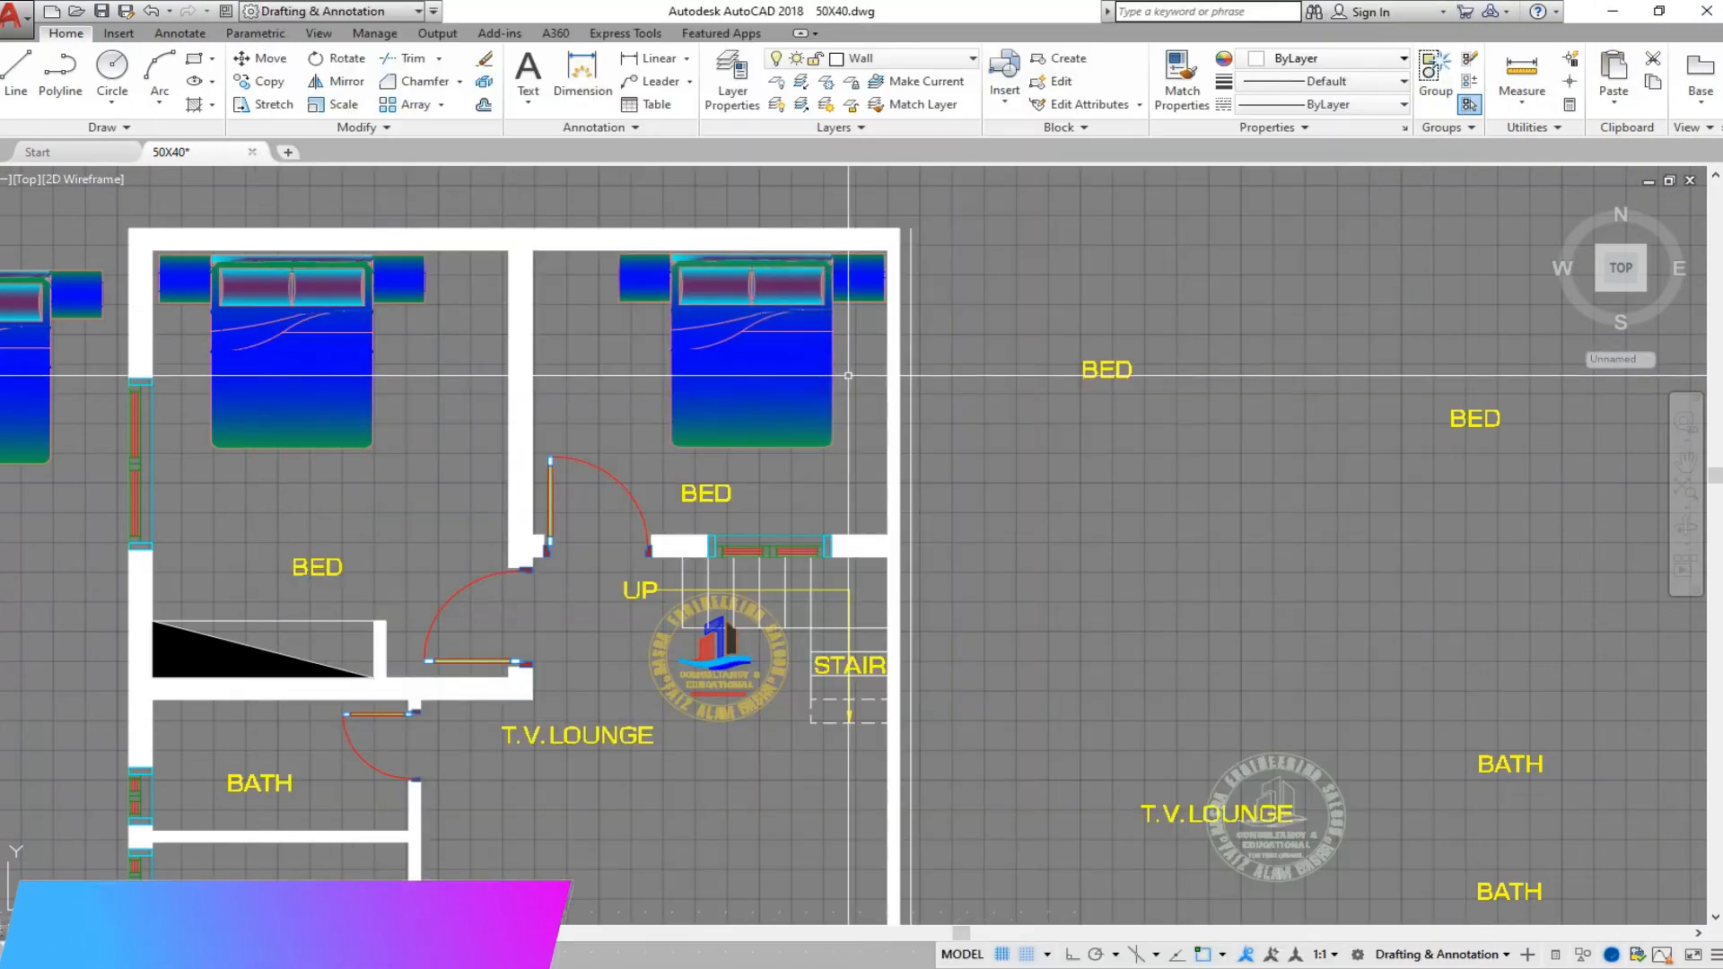
pyautogui.scroll(-3, 1063, 444)
pyautogui.scroll(4, 692, 655)
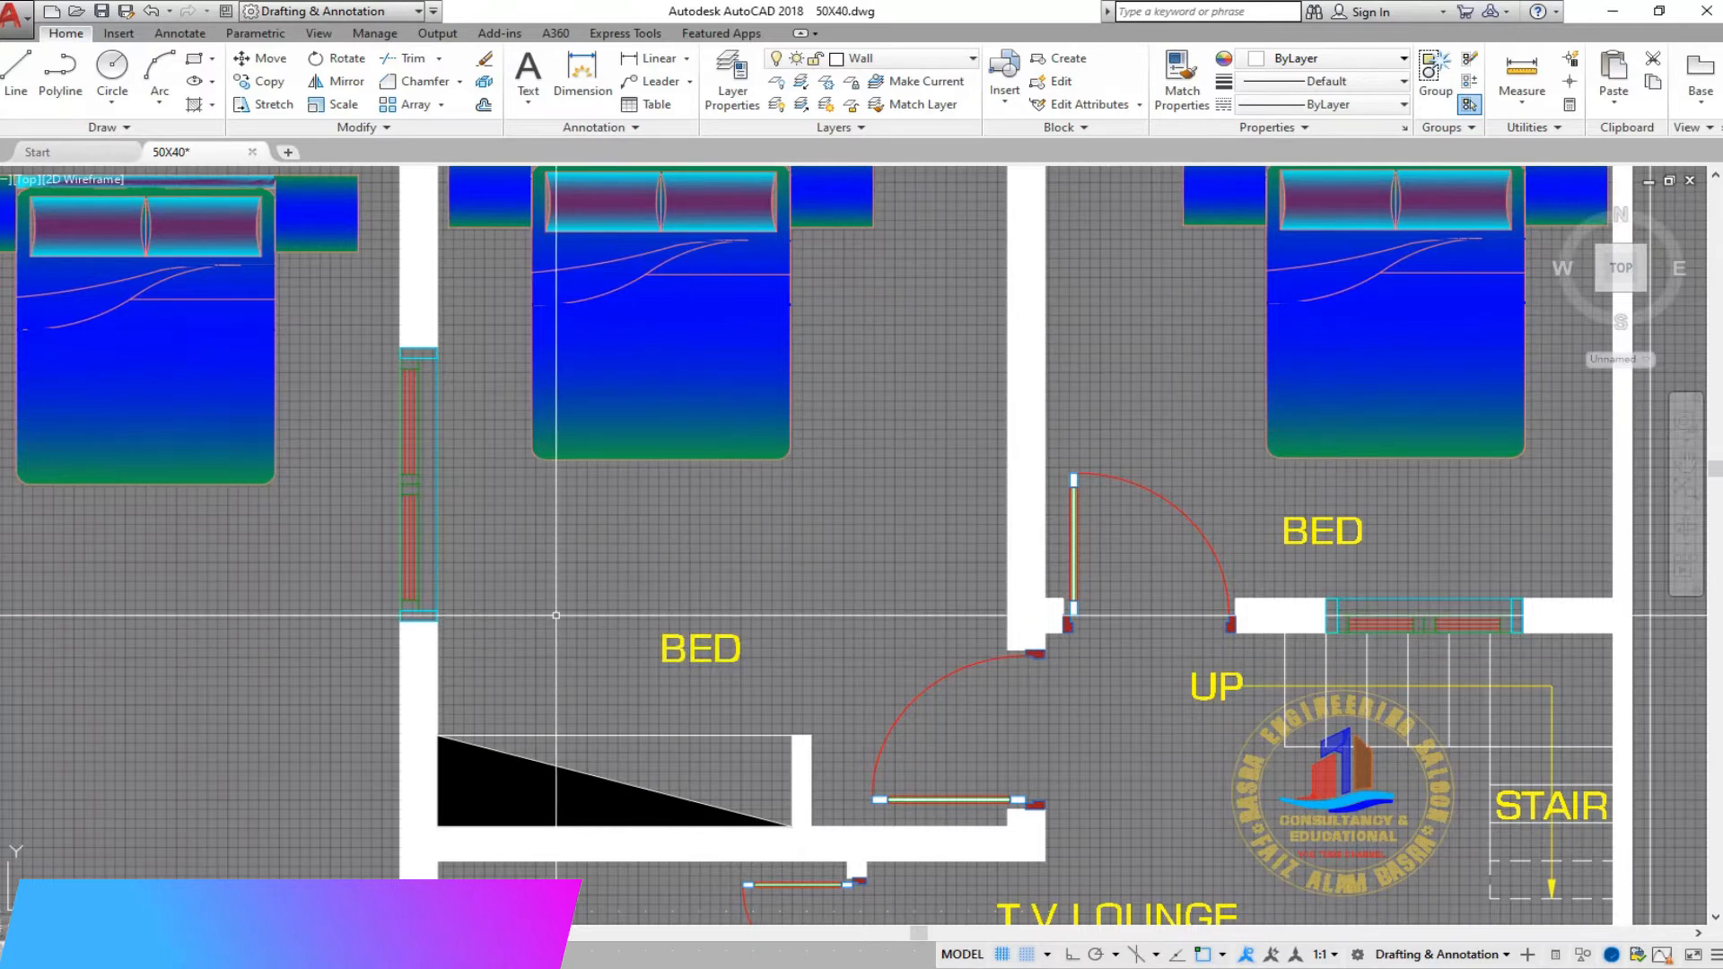
pyautogui.scroll(-4, 556, 616)
pyautogui.scroll(4, 822, 600)
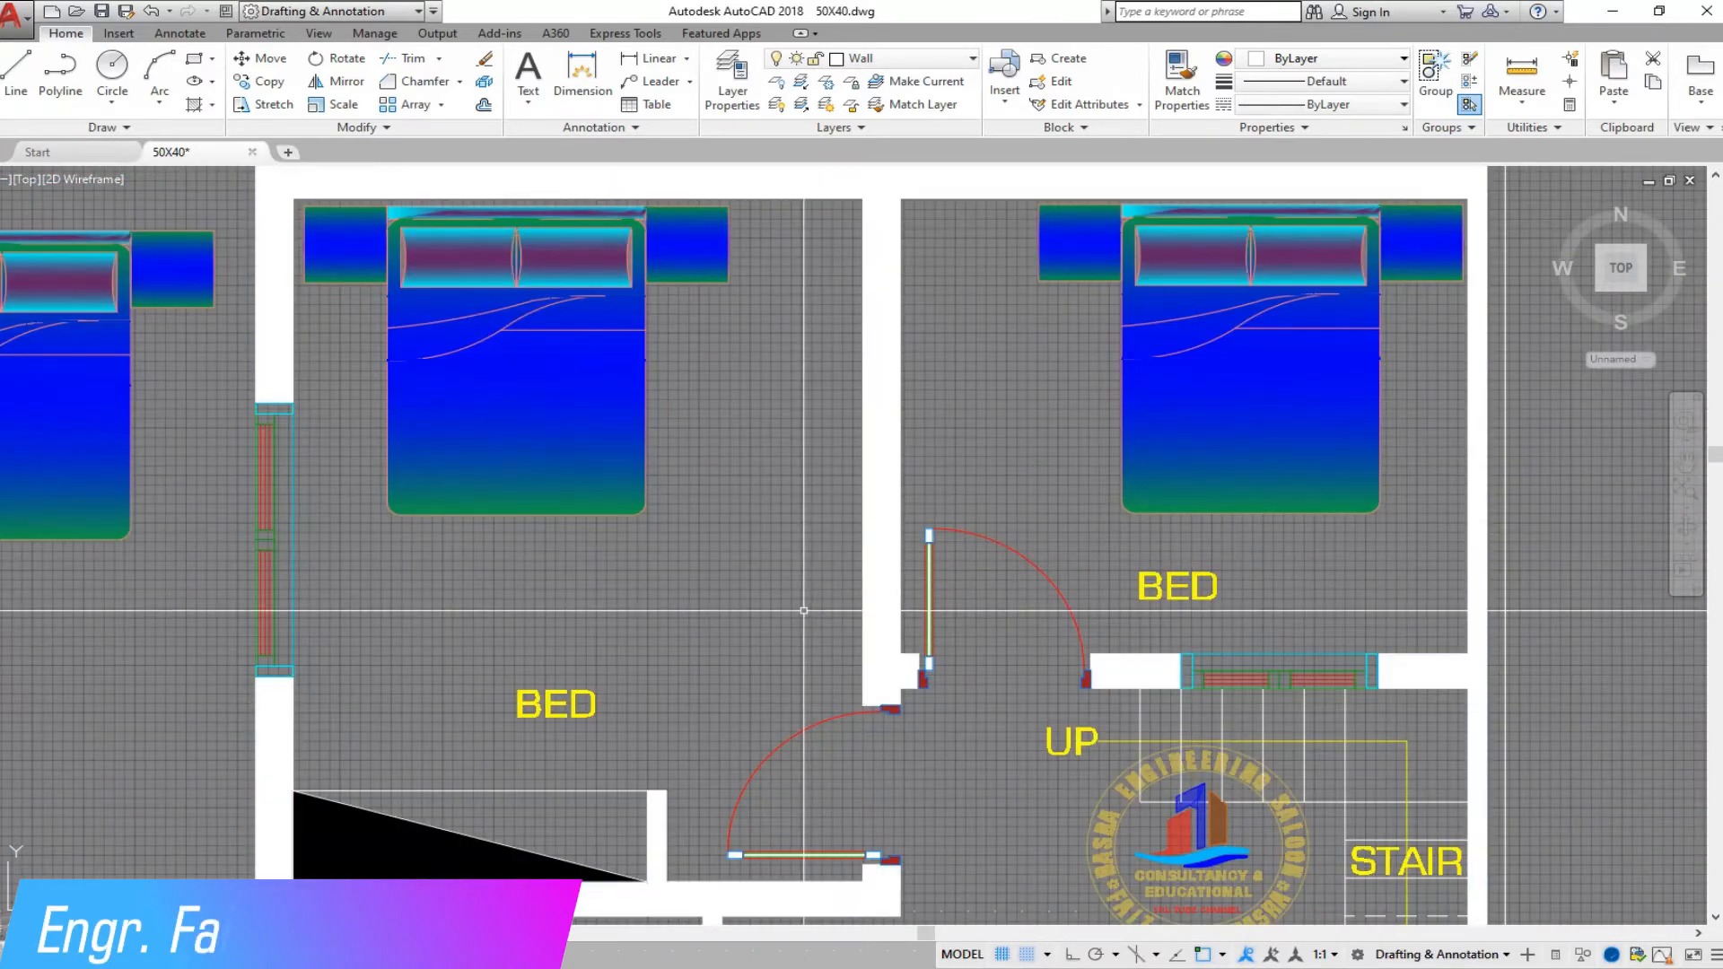
pyautogui.scroll(-3, 804, 610)
pyautogui.scroll(3, 580, 431)
# Step: Rotate the spare blue bed outside the bedroom window 90 degrees counterclockwise with ortho mode on
pyautogui.scroll(-3, 979, 332)
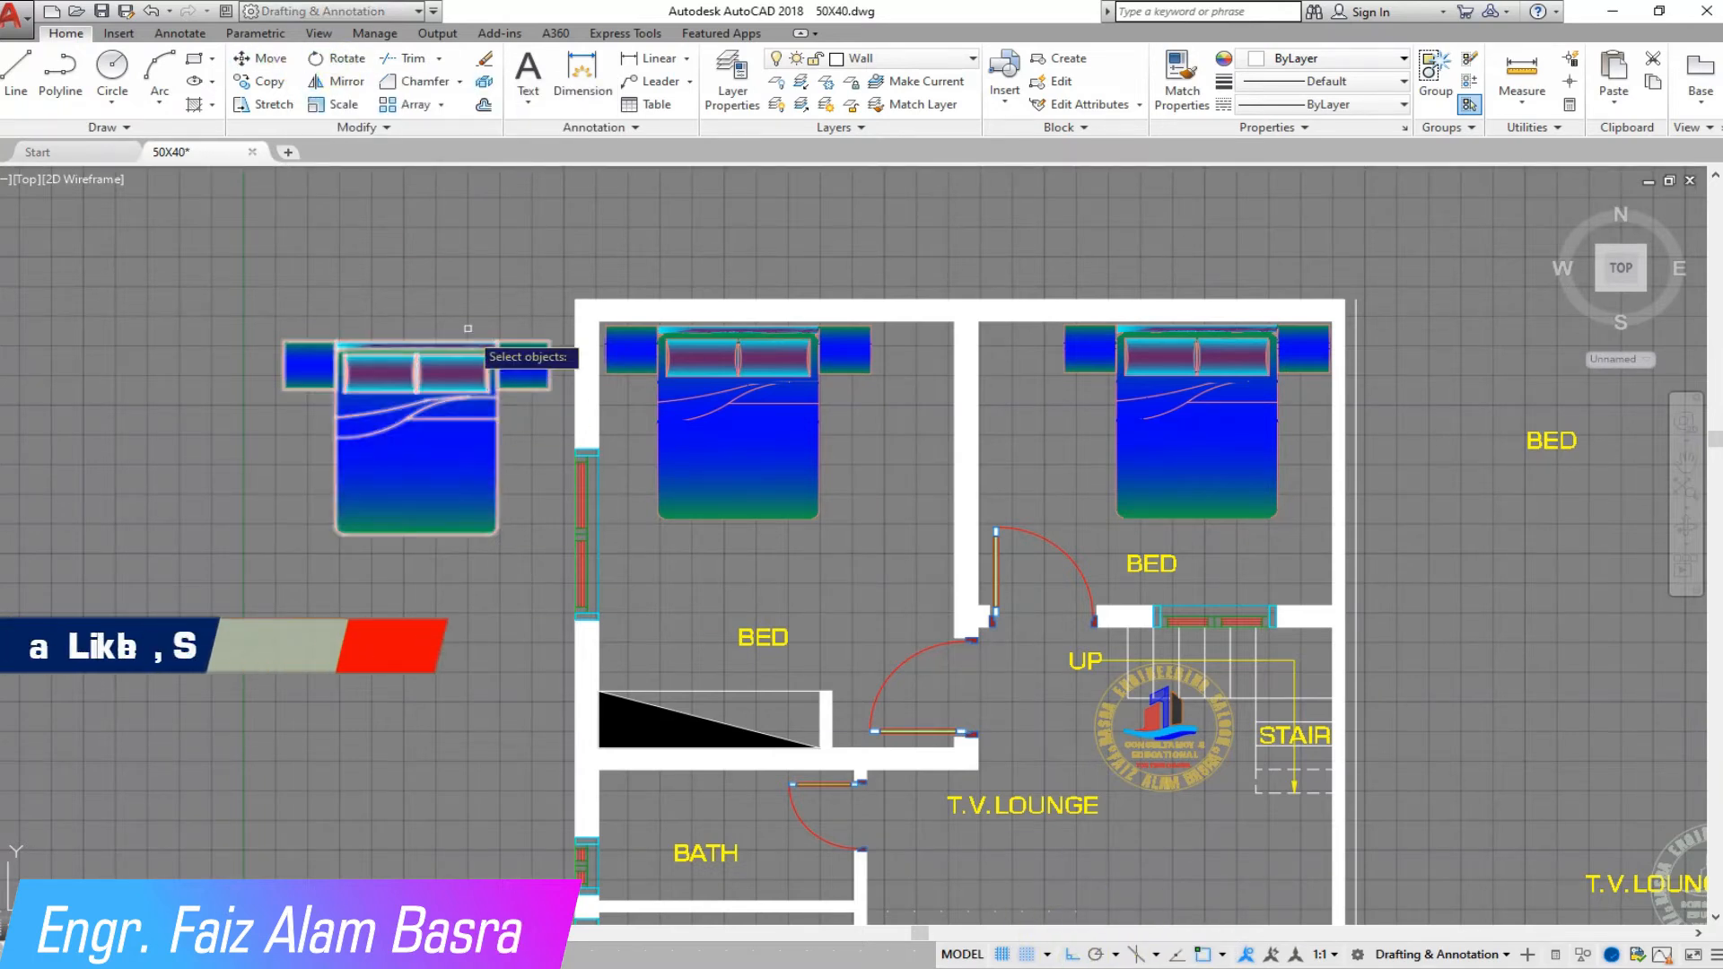
pyautogui.scroll(2, 468, 329)
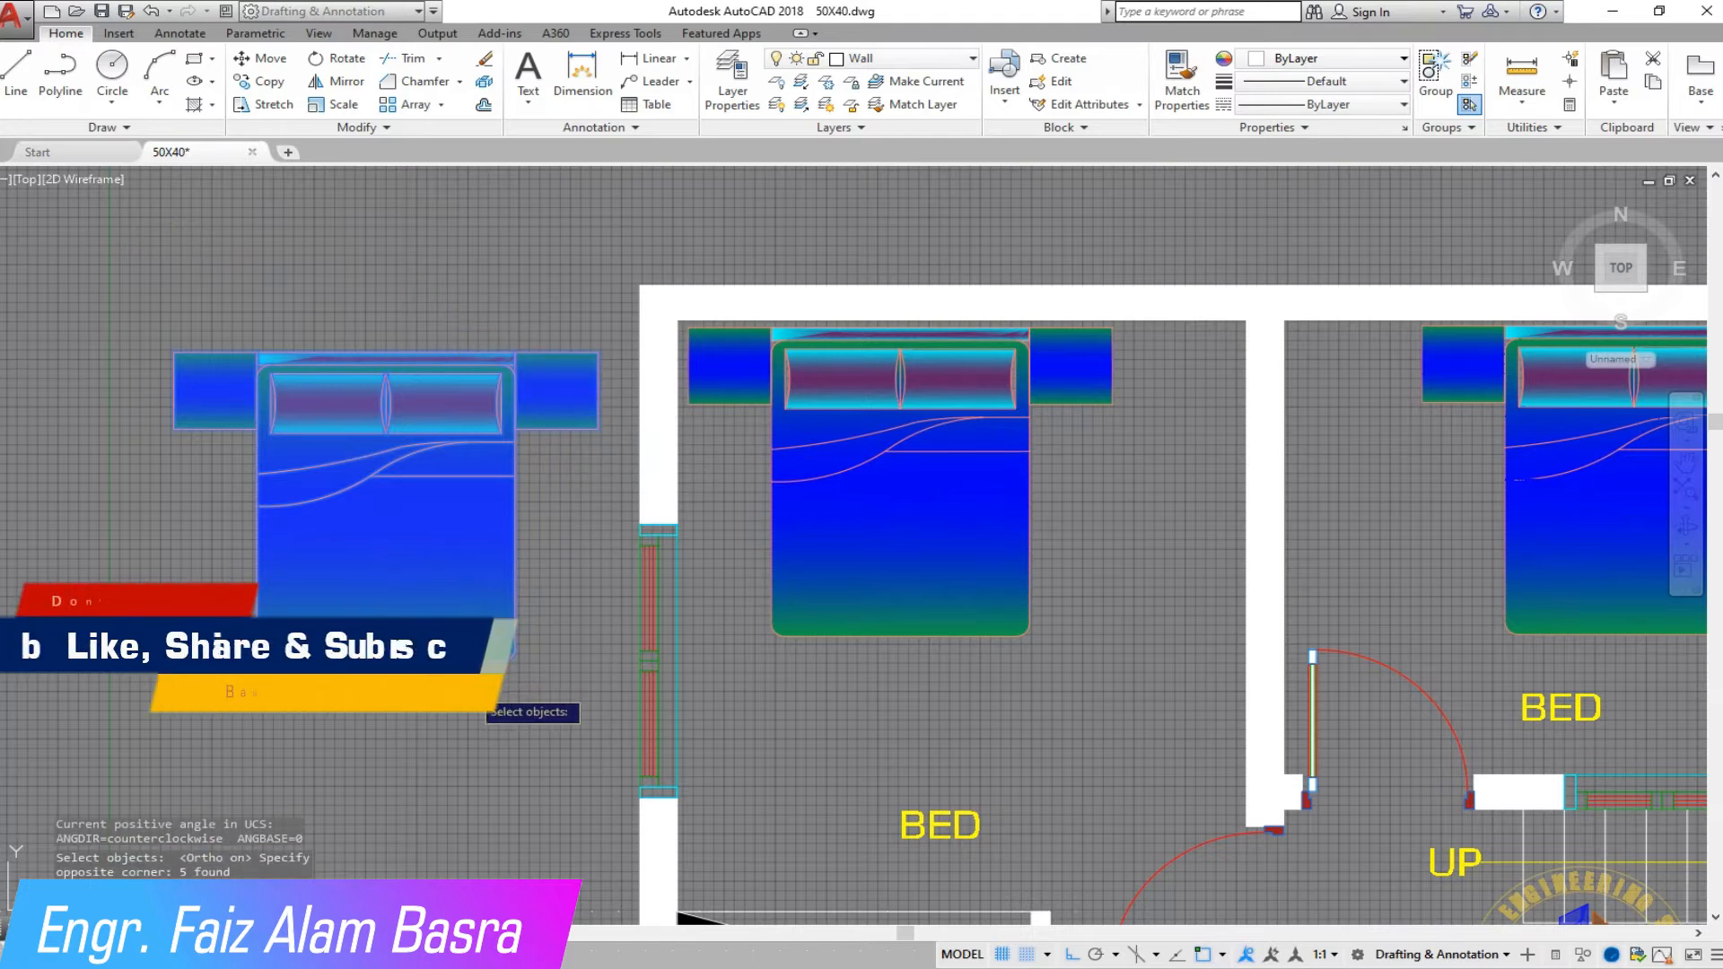
pyautogui.press('Return')
pyautogui.click(387, 661)
pyautogui.click(433, 476)
# Step: Delete the blue double bed with side tables from the left bedroom
pyautogui.click(1113, 646)
pyautogui.click(734, 350)
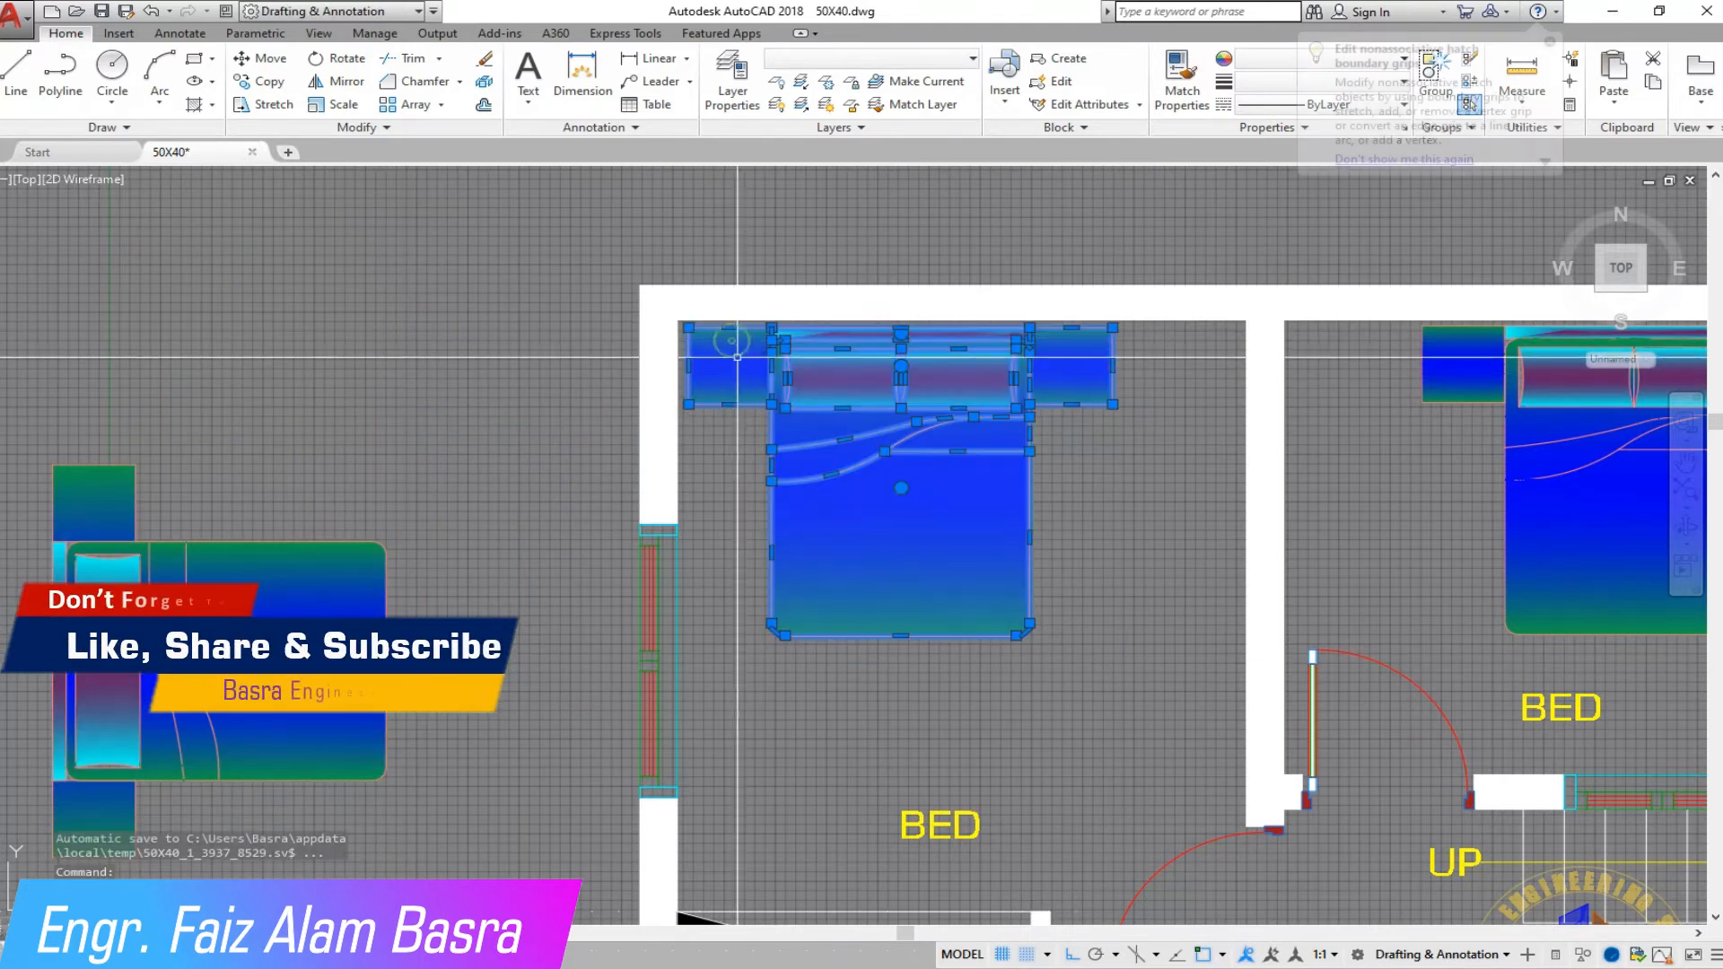
pyautogui.press('Delete')
# Step: Try to move the rotated bed into the left bedroom, and undo the deletion of that room's original bed
pyautogui.click(495, 853)
pyautogui.click(21, 417)
pyautogui.press('Return')
pyautogui.click(386, 661)
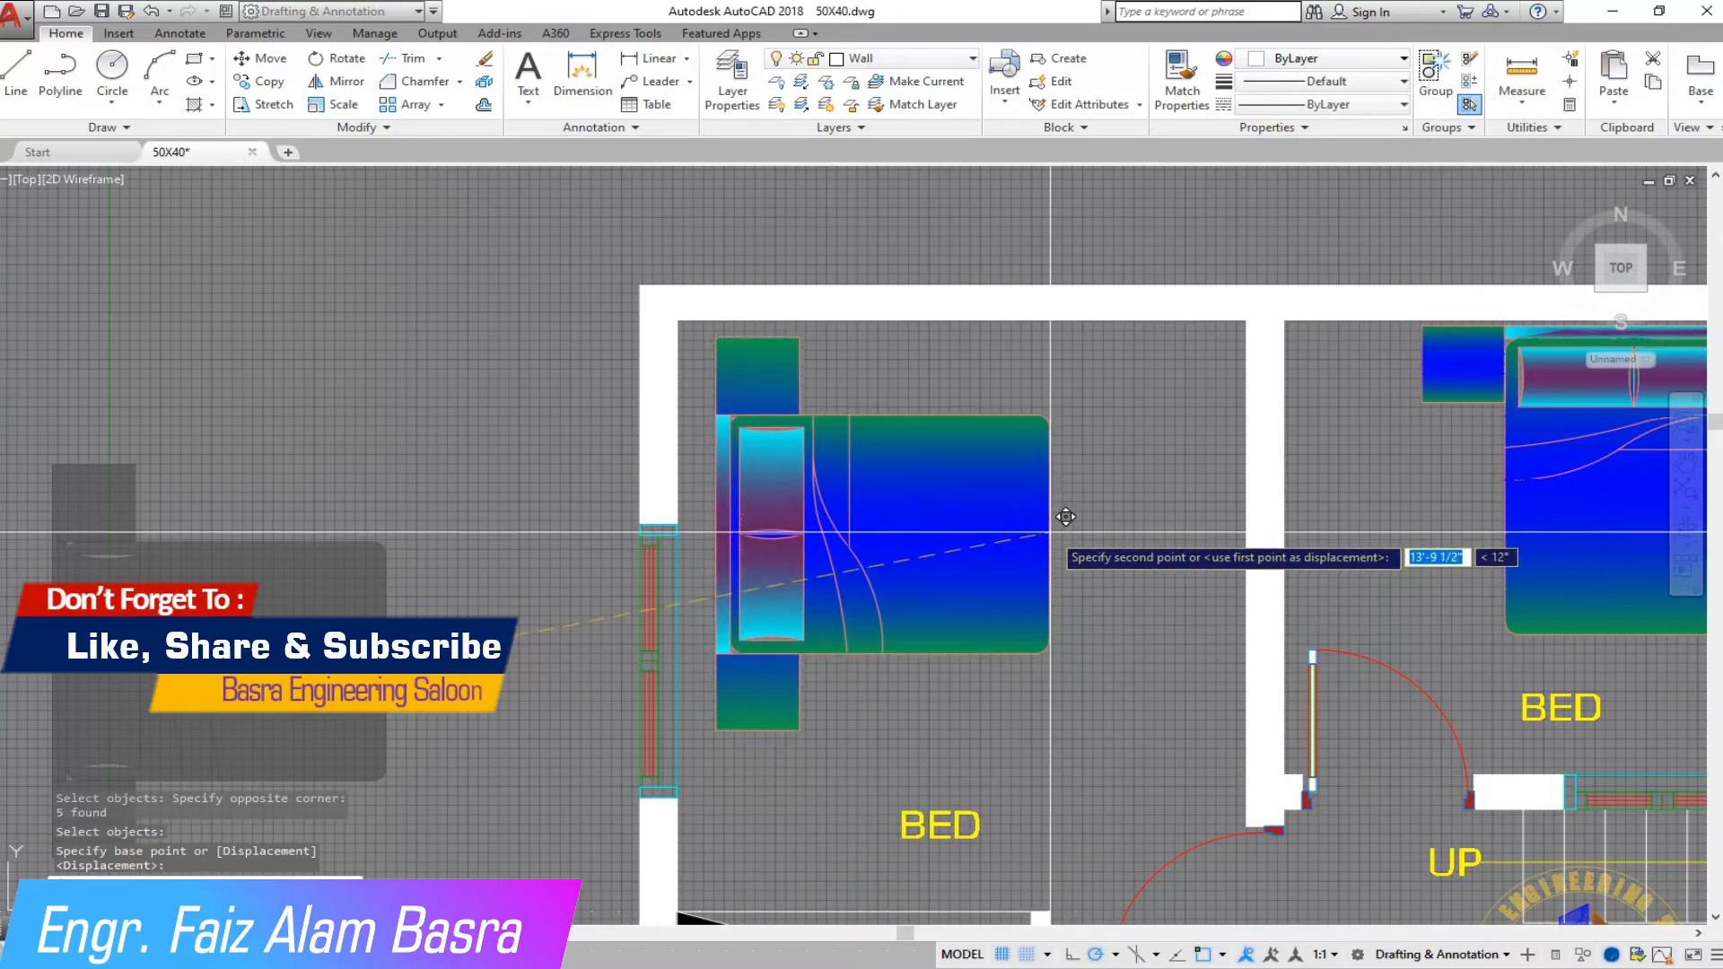
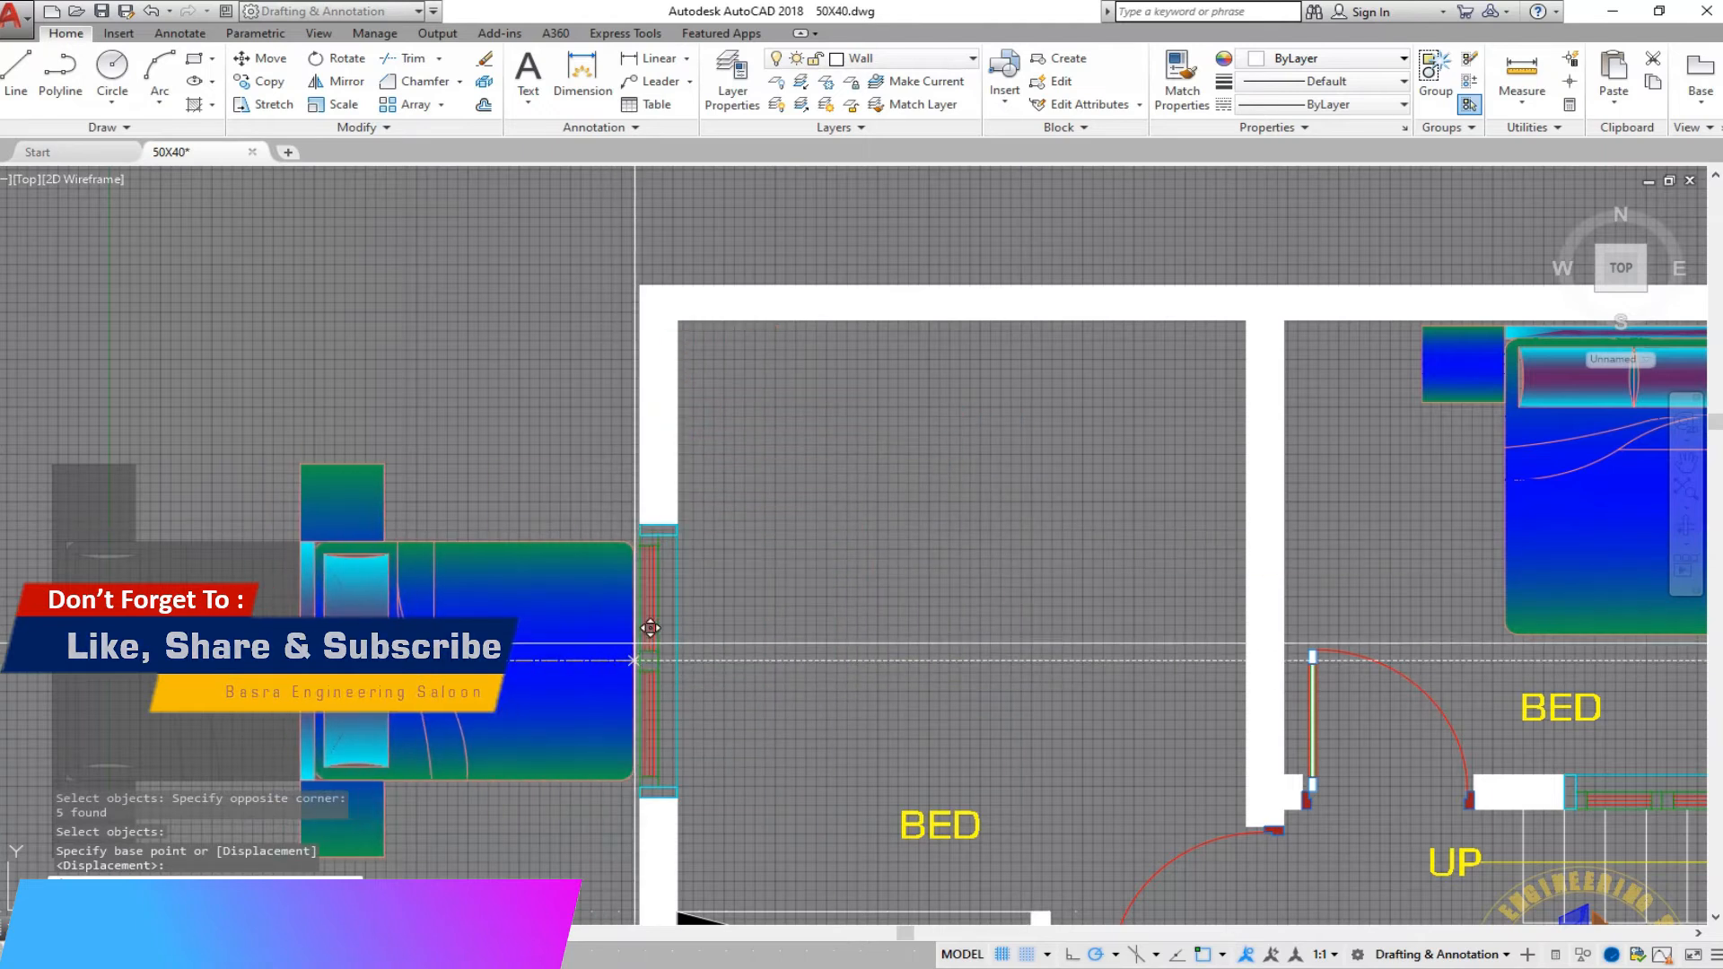
pyautogui.press('Escape')
pyautogui.click(149, 14)
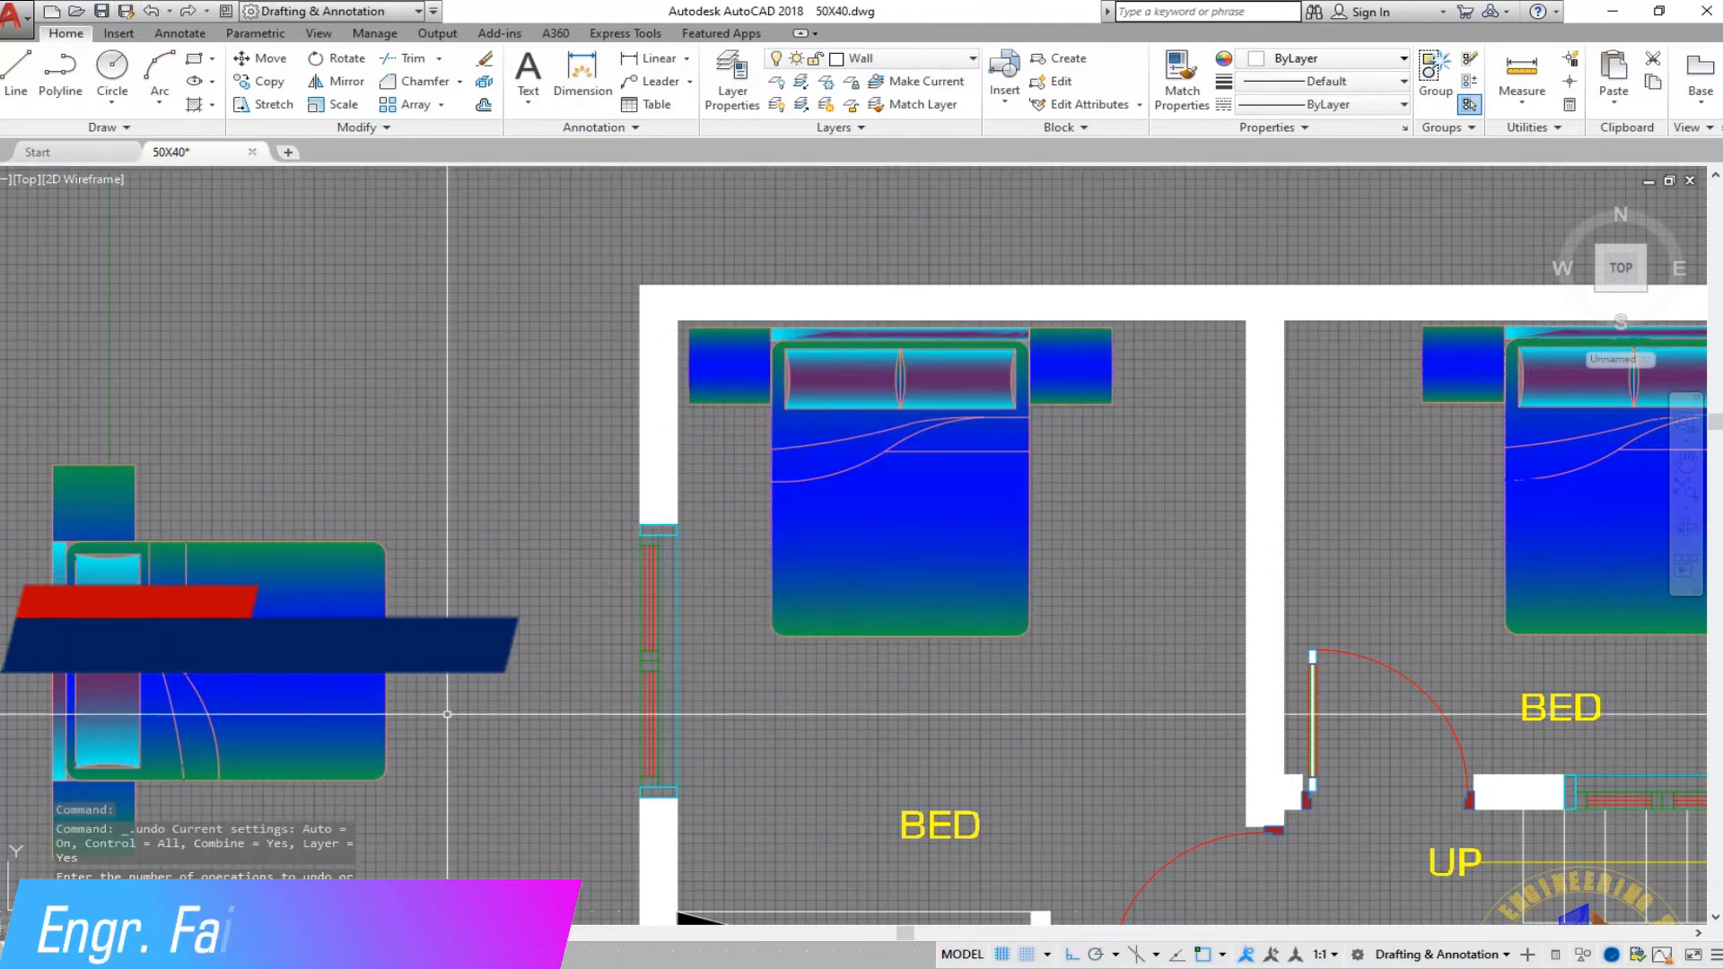
# Step: Delete the rotated spare bed outside the window and the blue bed with side tables in the left bedroom
pyautogui.scroll(-5, 435, 427)
pyautogui.scroll(2, 578, 537)
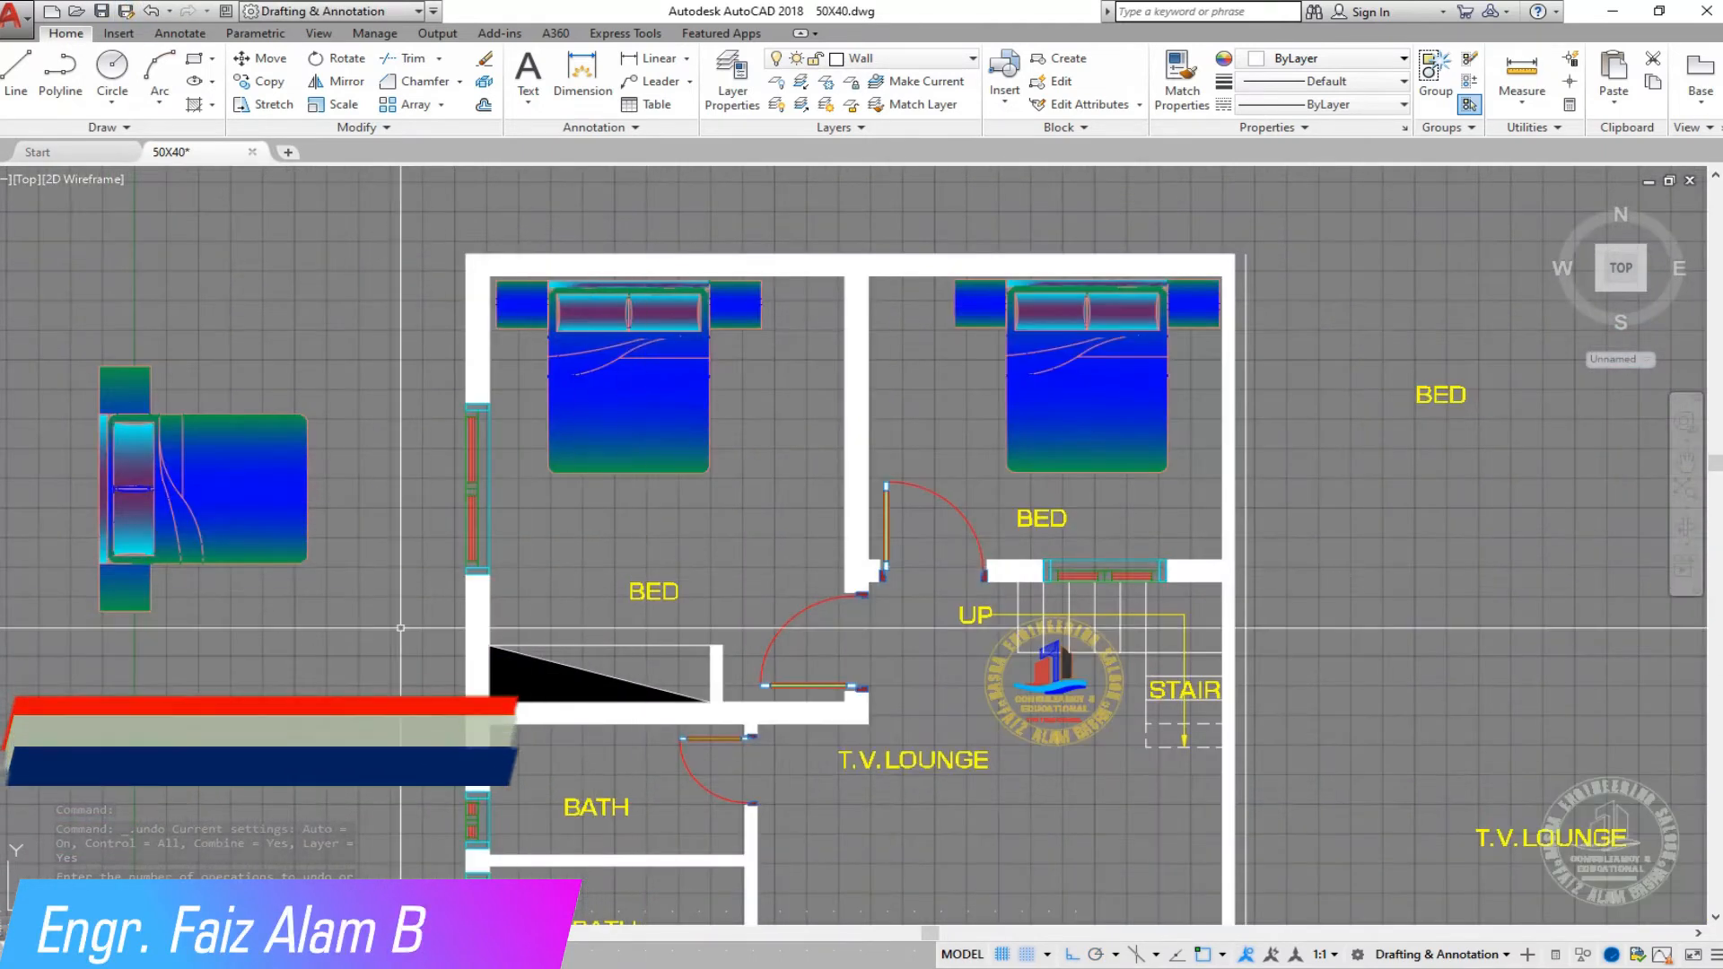
pyautogui.click(125, 395)
pyautogui.press('Delete')
pyautogui.scroll(2, 708, 228)
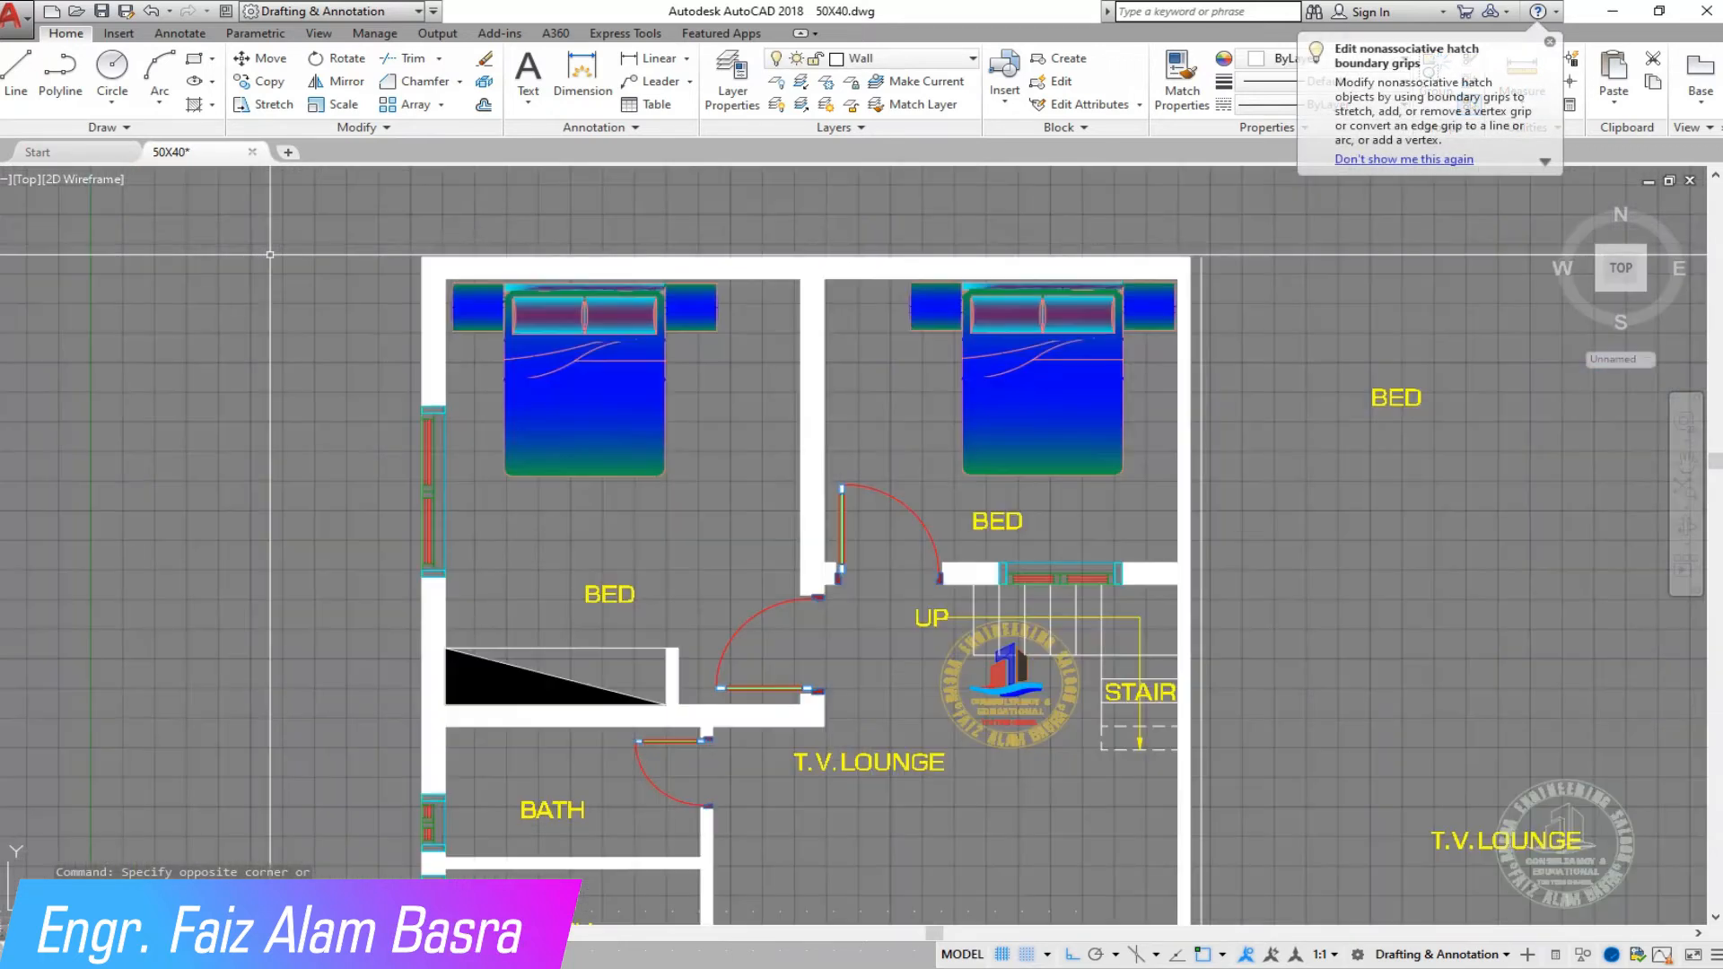
pyautogui.click(883, 692)
pyautogui.click(370, 305)
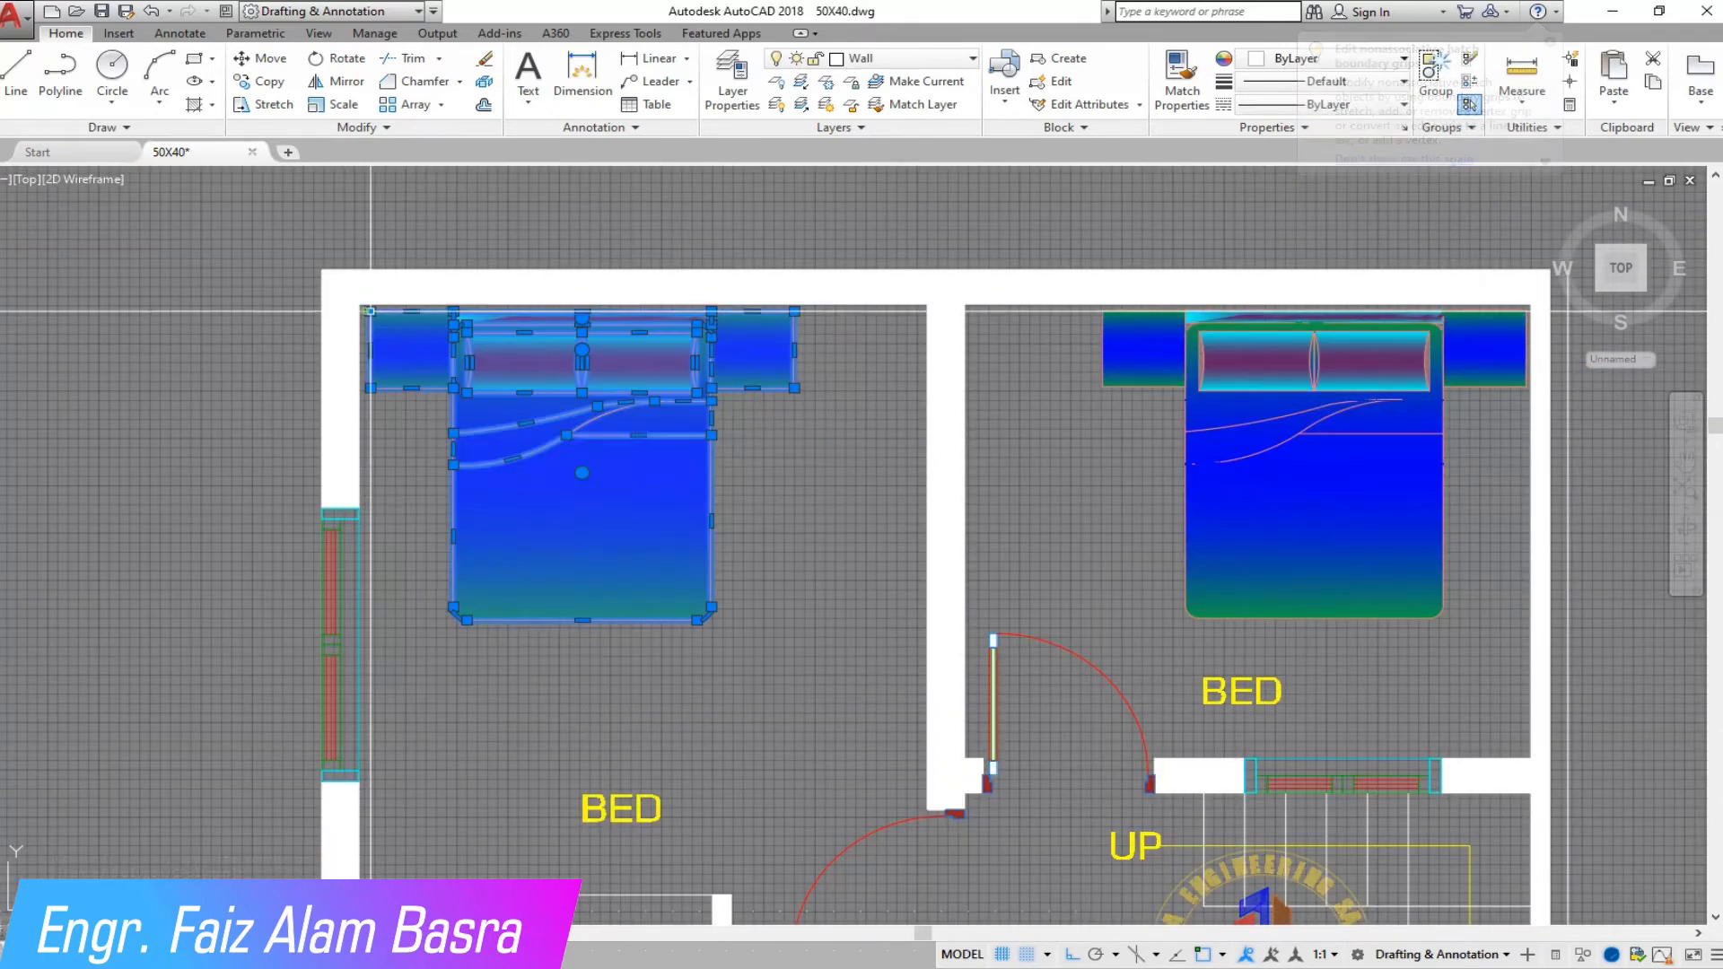
pyautogui.press('Delete')
# Step: Copy the pink double bed set with lamp tables, rug and stools from the furniture samples to the empty space outside the left bedroom window
pyautogui.scroll(-4, 732, 367)
pyautogui.click(269, 80)
pyautogui.scroll(-6, 924, 476)
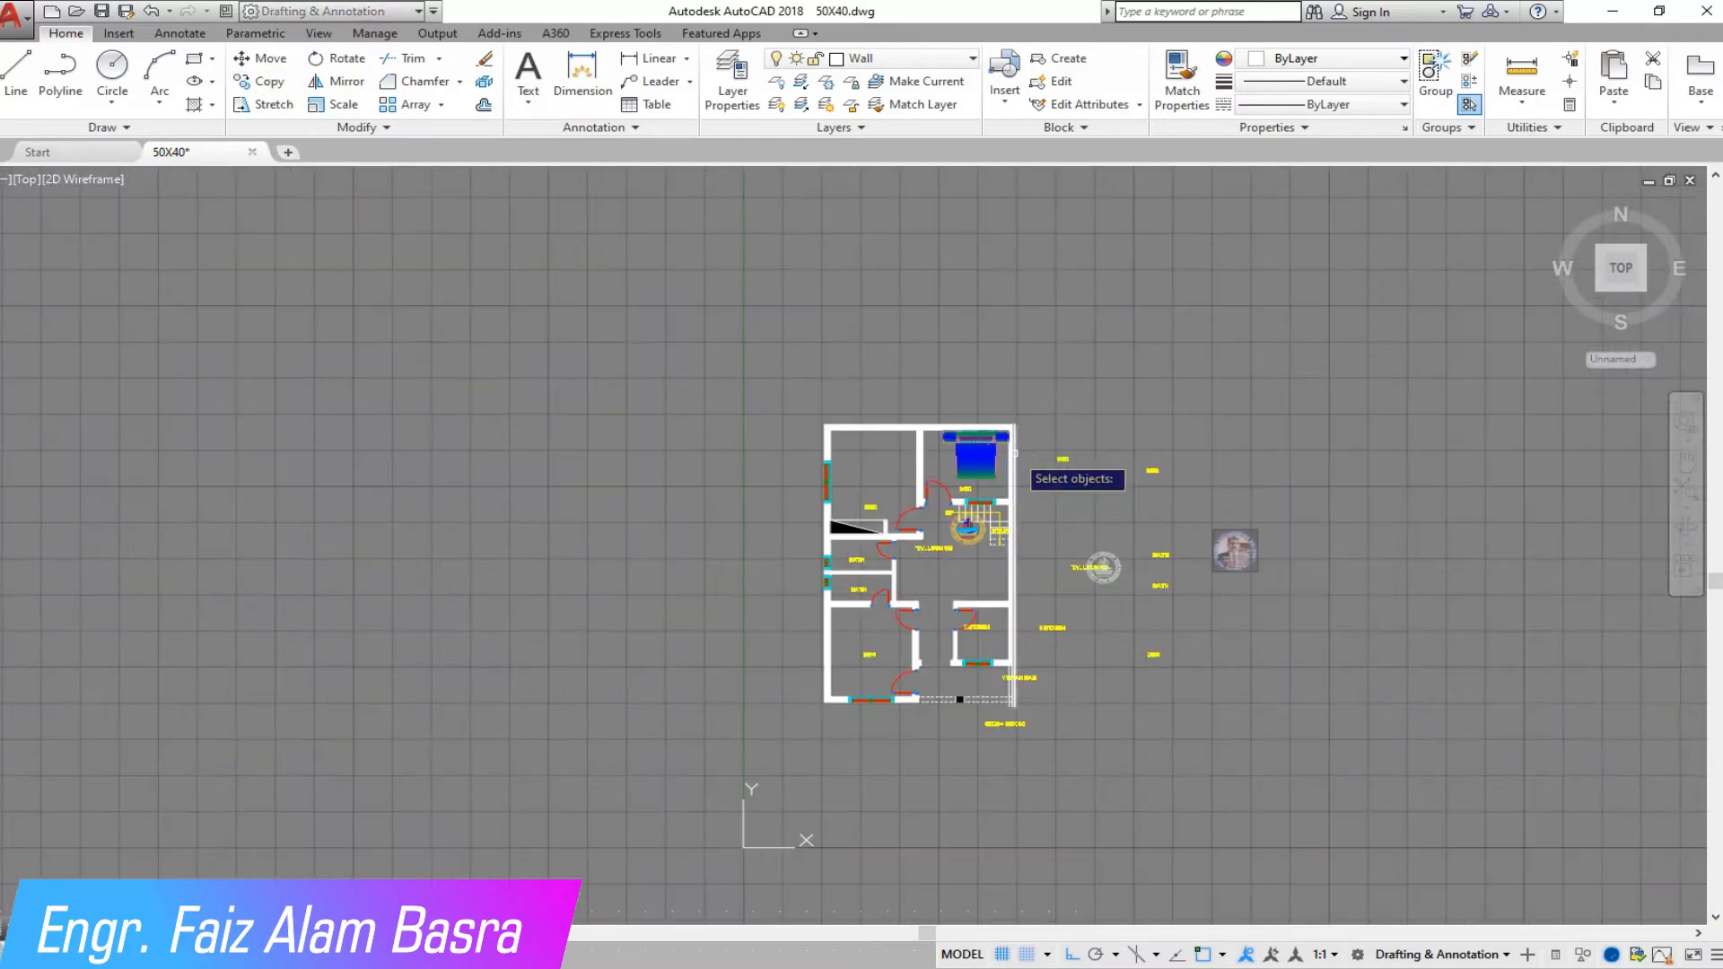
pyautogui.scroll(4, 161, 476)
pyautogui.scroll(2, 153, 469)
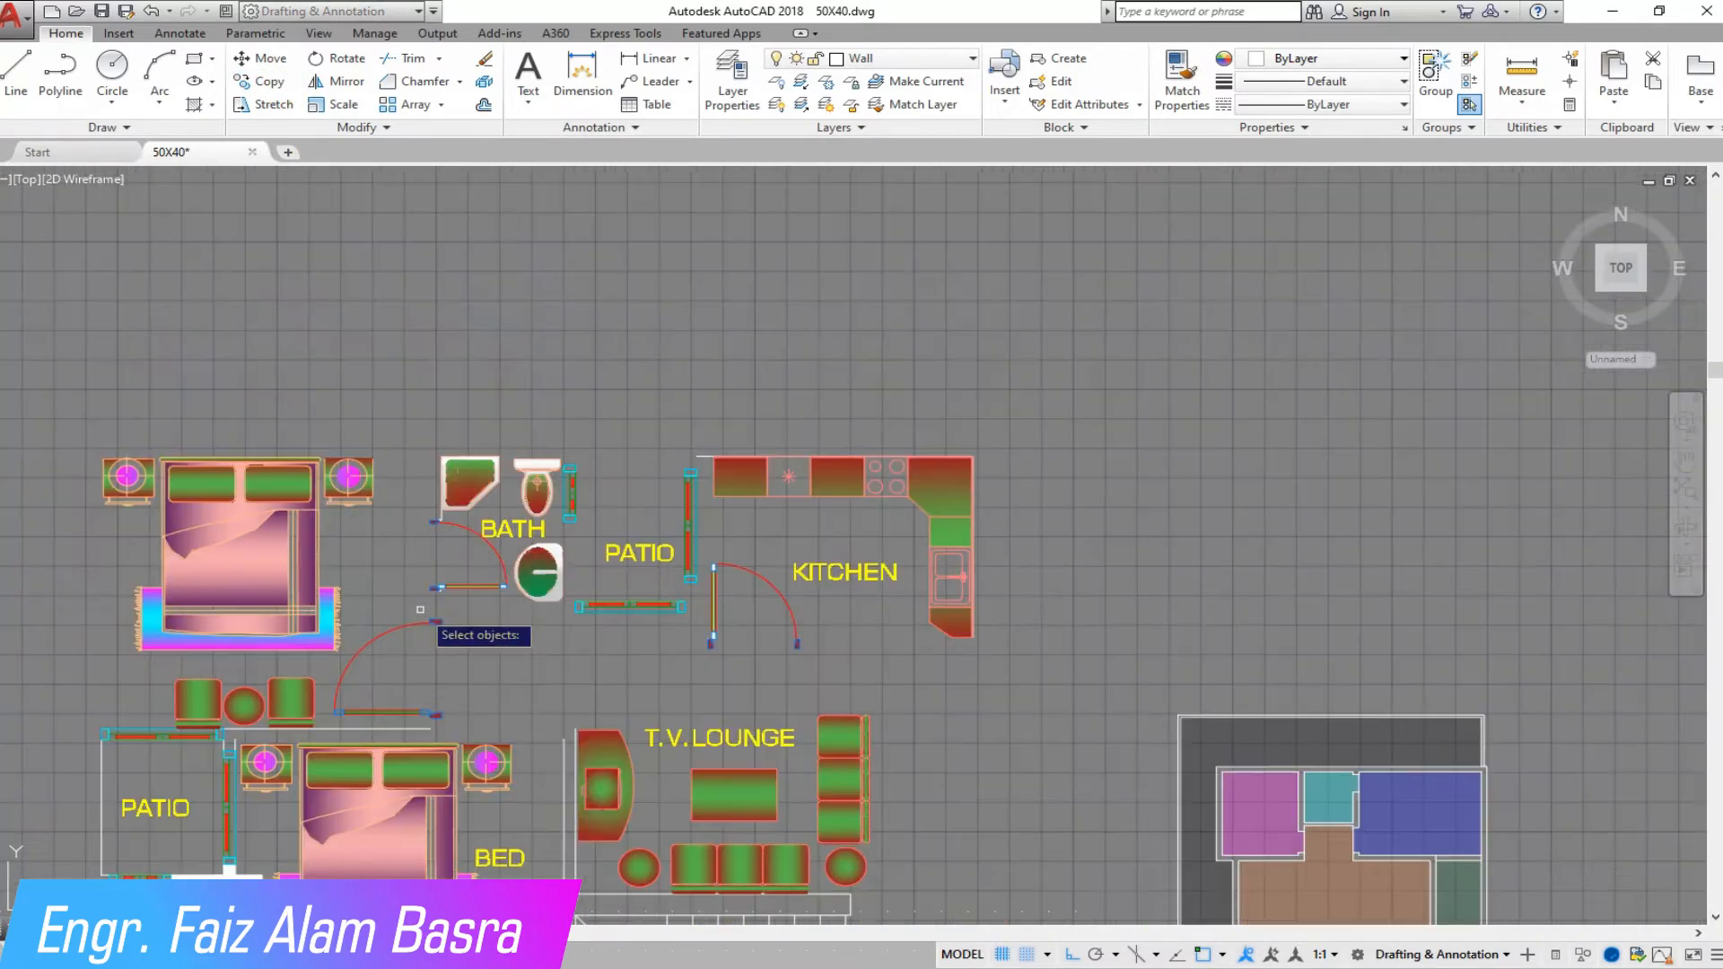
pyautogui.click(389, 684)
pyautogui.click(68, 354)
pyautogui.press('Return')
pyautogui.click(232, 662)
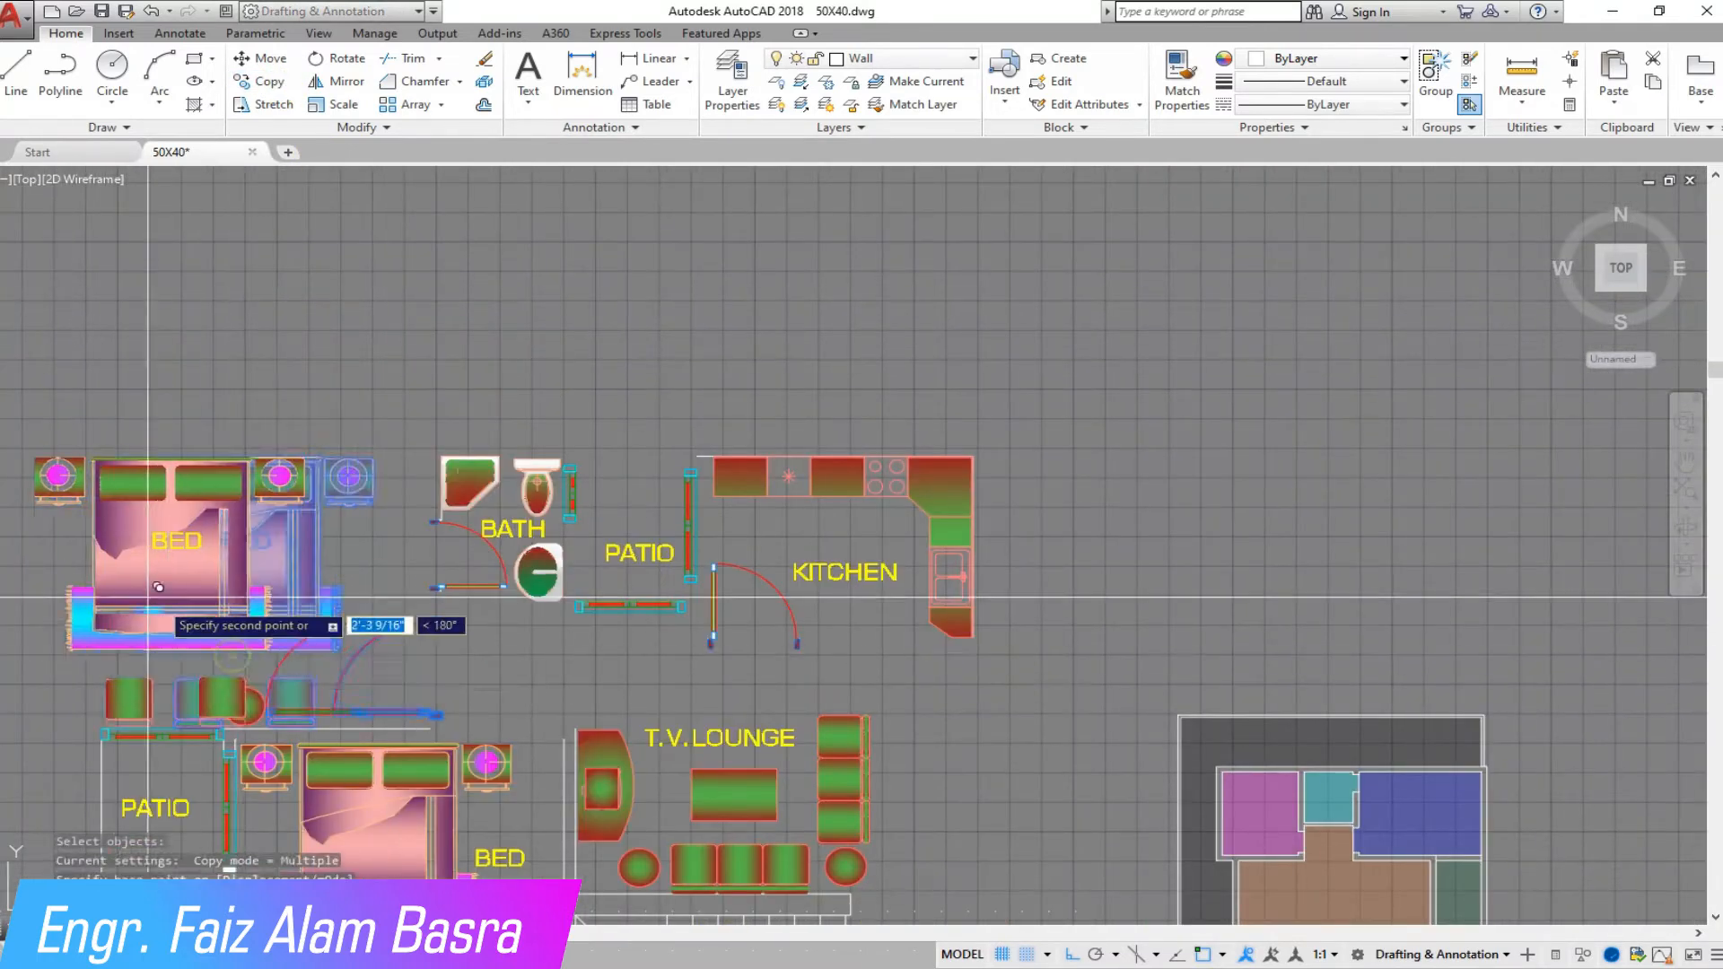
pyautogui.scroll(-10, 12, 561)
pyautogui.scroll(10, 646, 583)
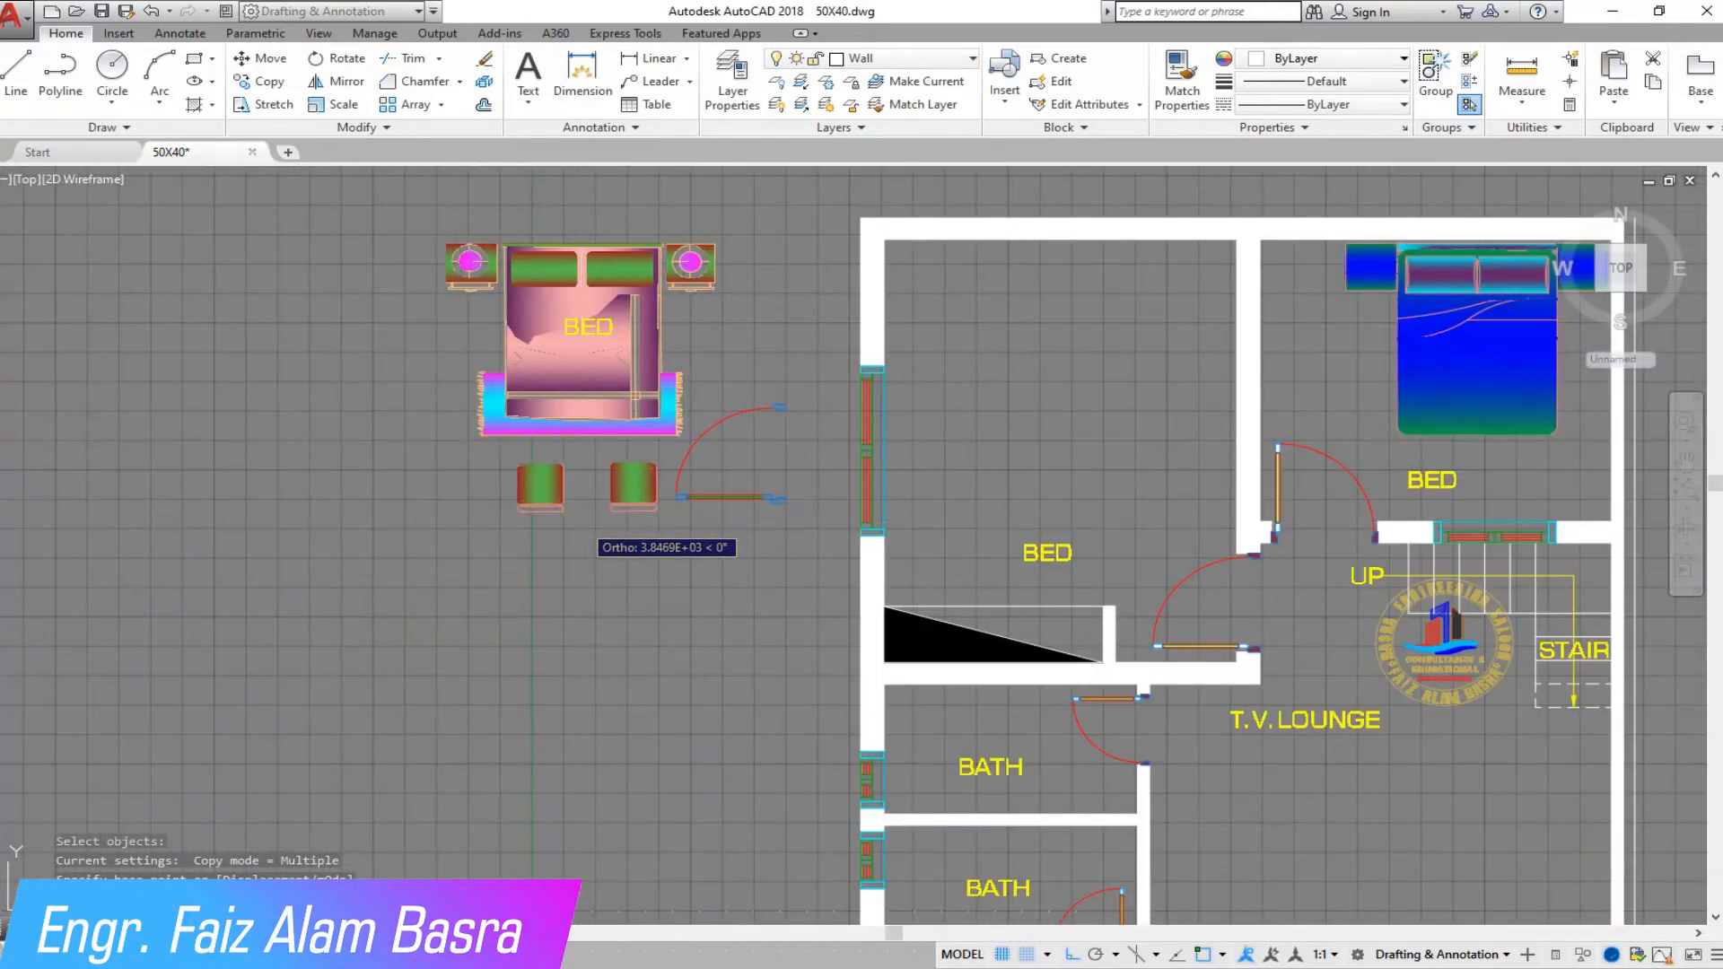
pyautogui.click(618, 556)
pyautogui.press('Escape')
# Step: Delete the unneeded door that was copied along with the pink bed set
pyautogui.click(783, 567)
pyautogui.click(746, 401)
pyautogui.press('Delete')
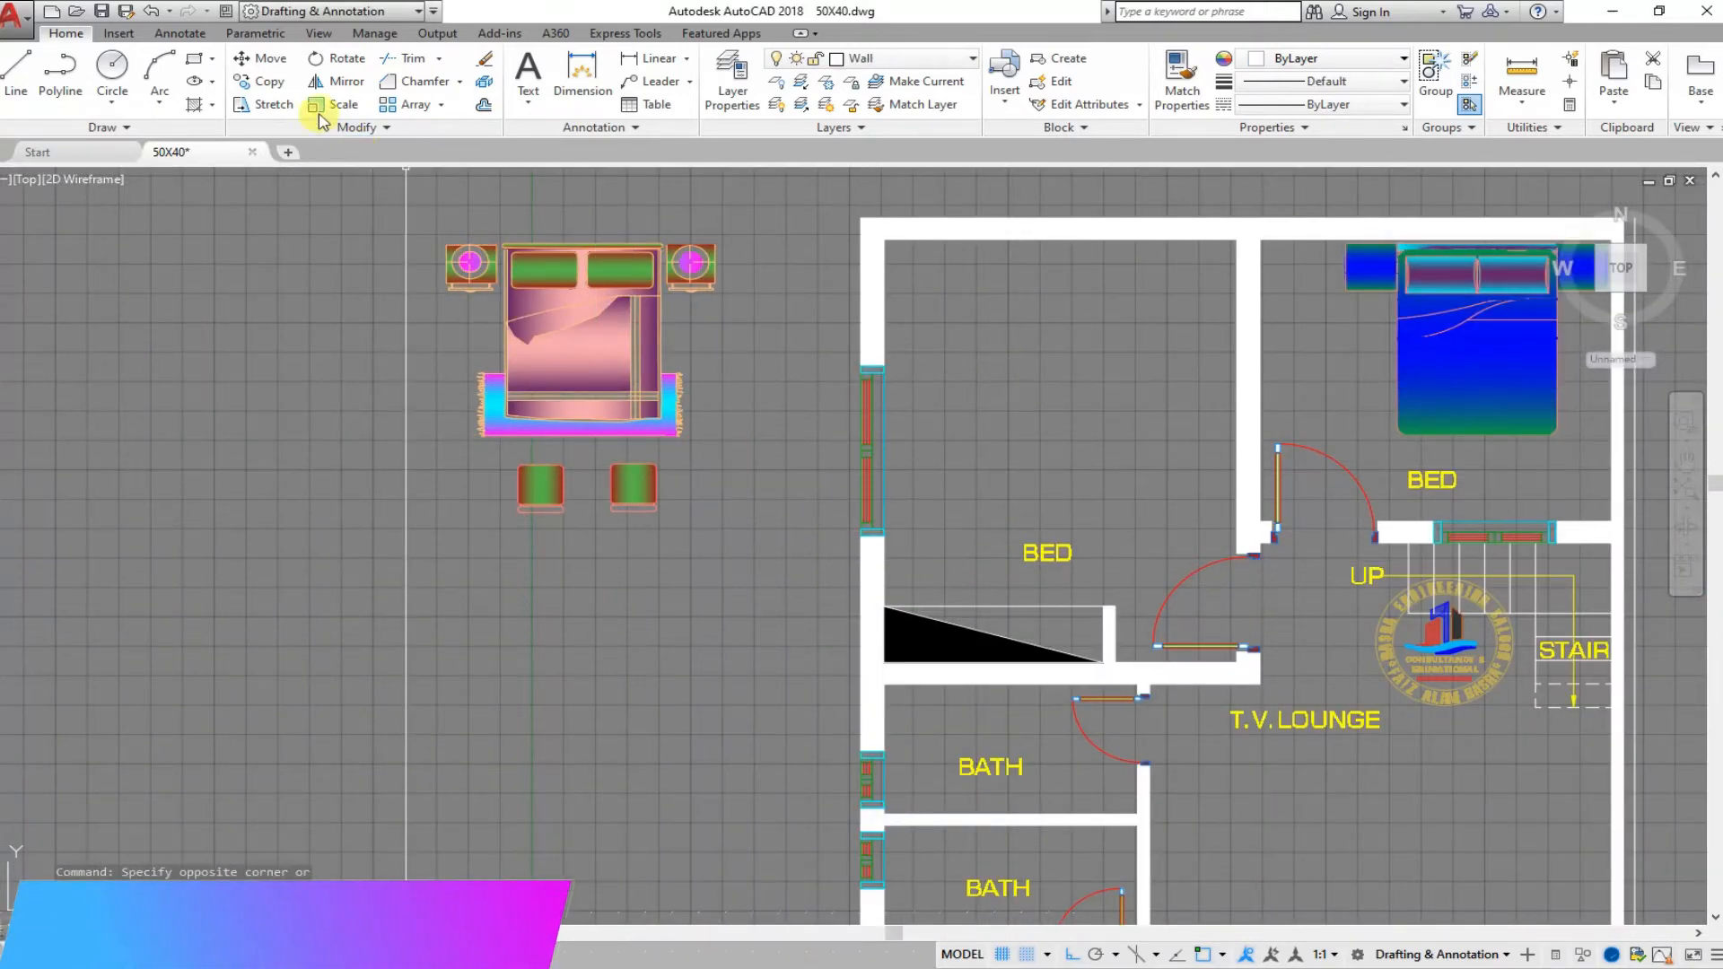
# Step: Move the pink bed with its lamp tables, rug and BED label horizontally into the left bedroom, leaving the two stools outside
pyautogui.click(390, 197)
pyautogui.click(769, 319)
pyautogui.click(594, 194)
pyautogui.press('Return')
pyautogui.click(164, 564)
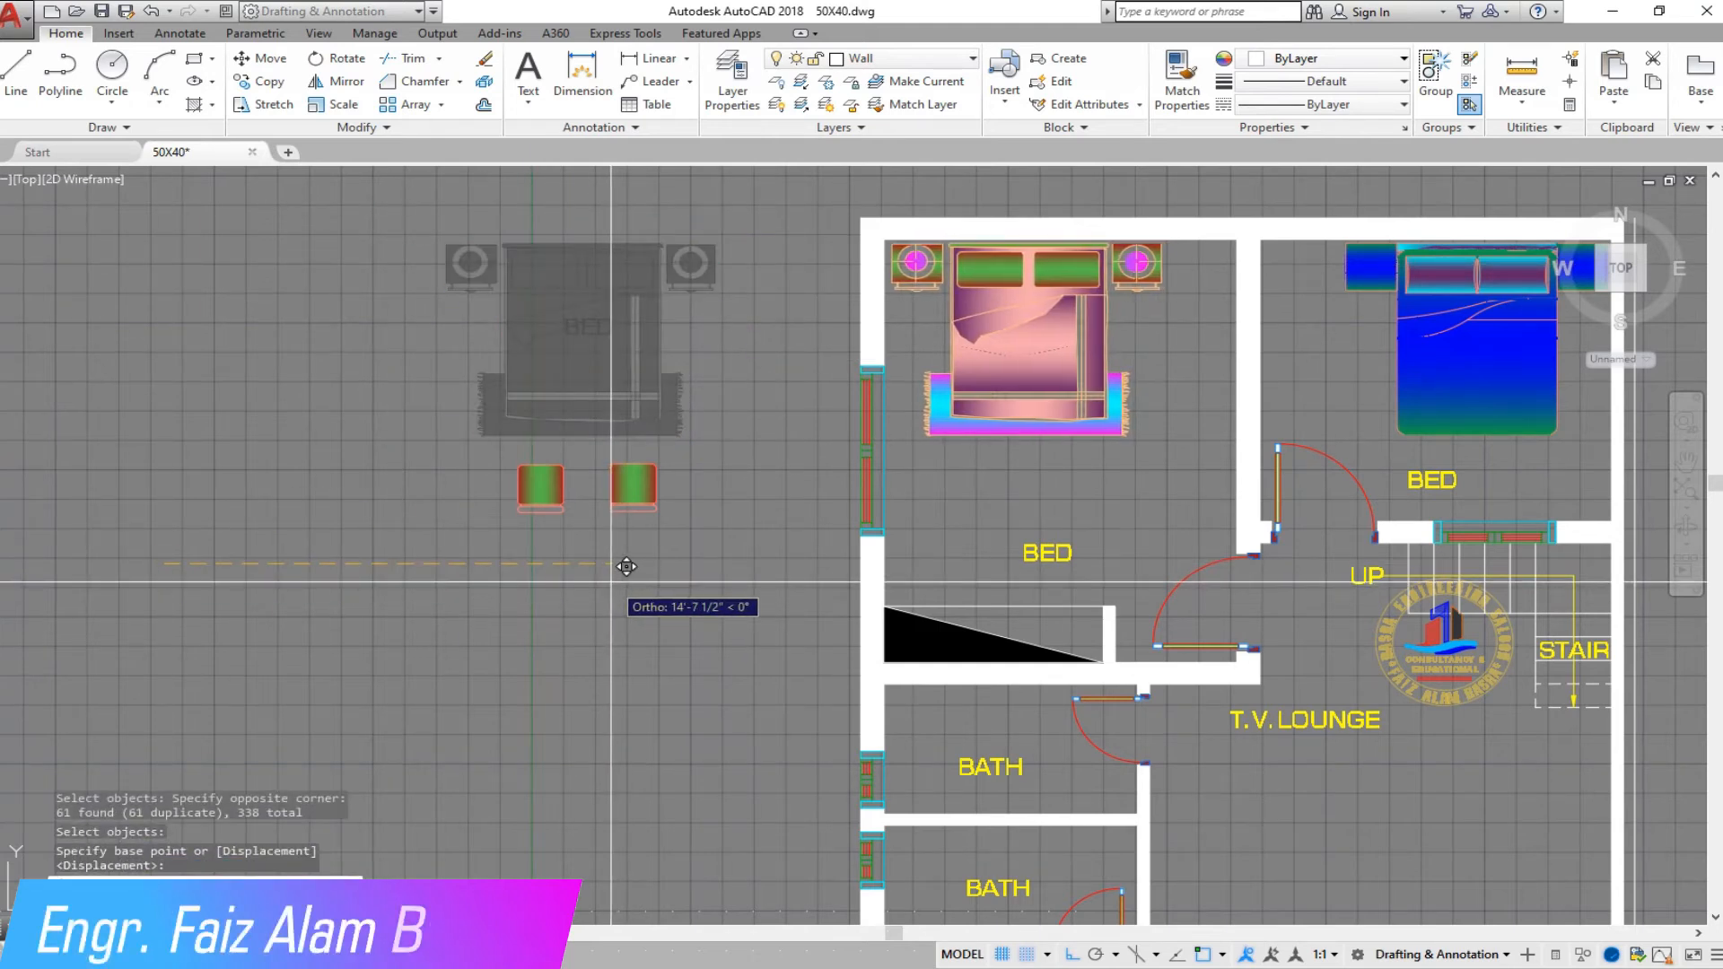
pyautogui.scroll(-4, 628, 570)
pyautogui.scroll(6, 677, 554)
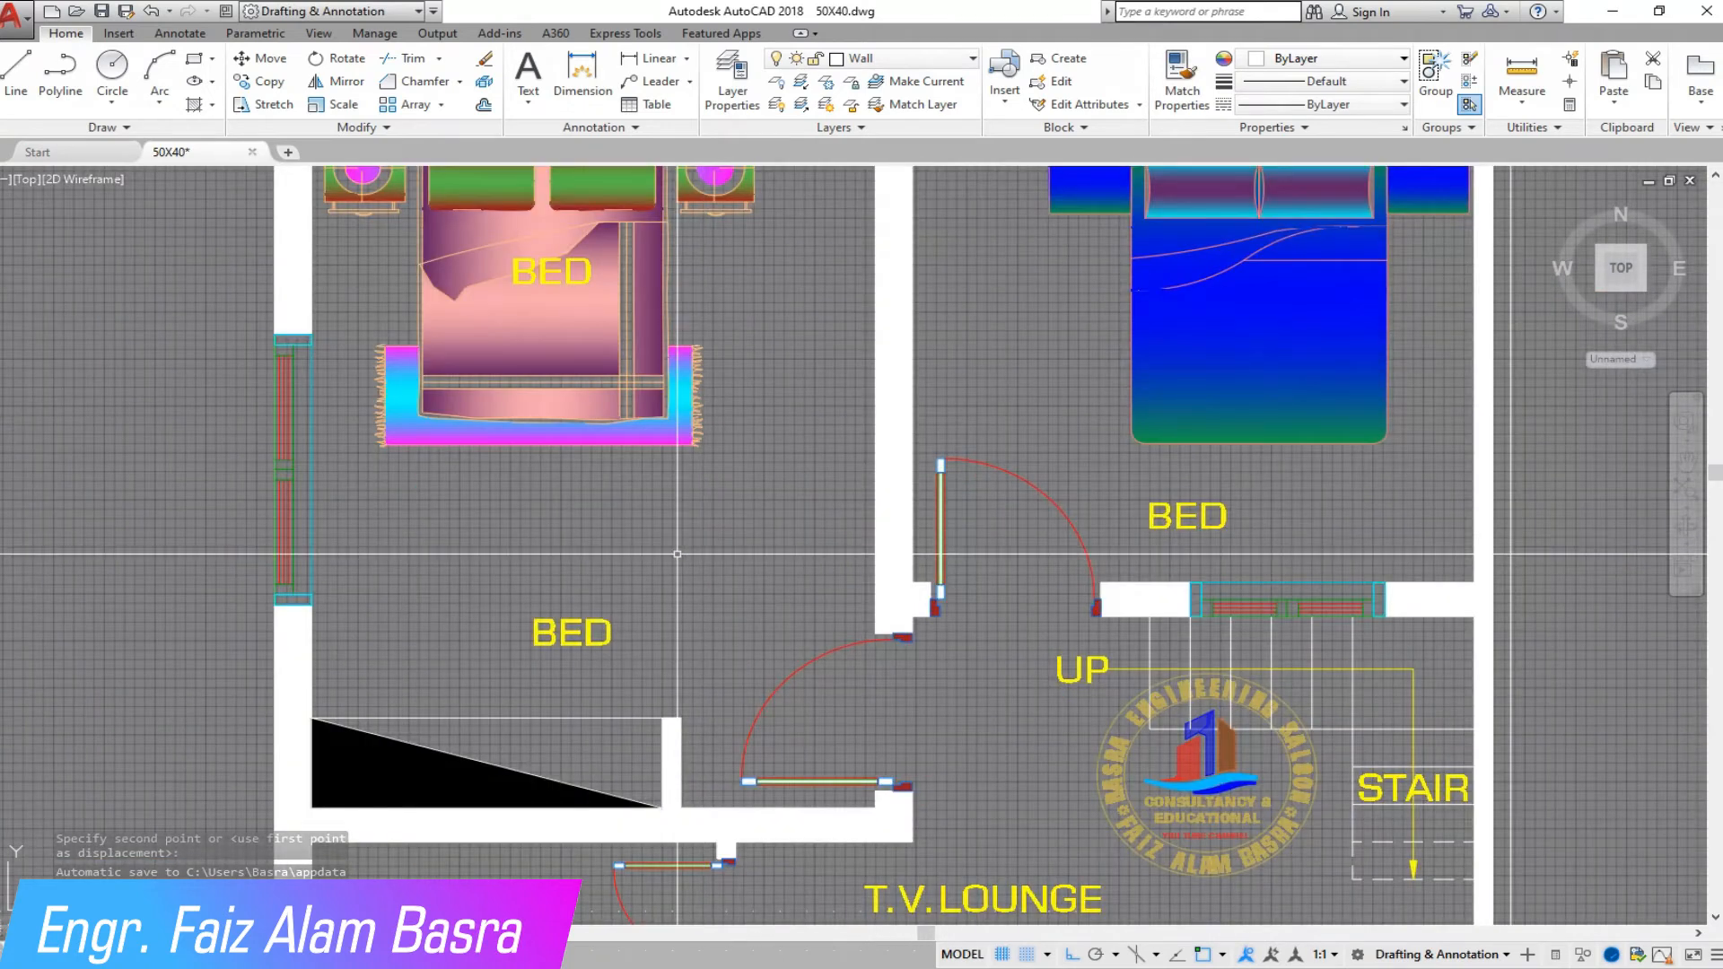
# Step: Examine the furniture layout of both upper bedrooms and the free wall space beside the blue bed
pyautogui.scroll(-2, 784, 552)
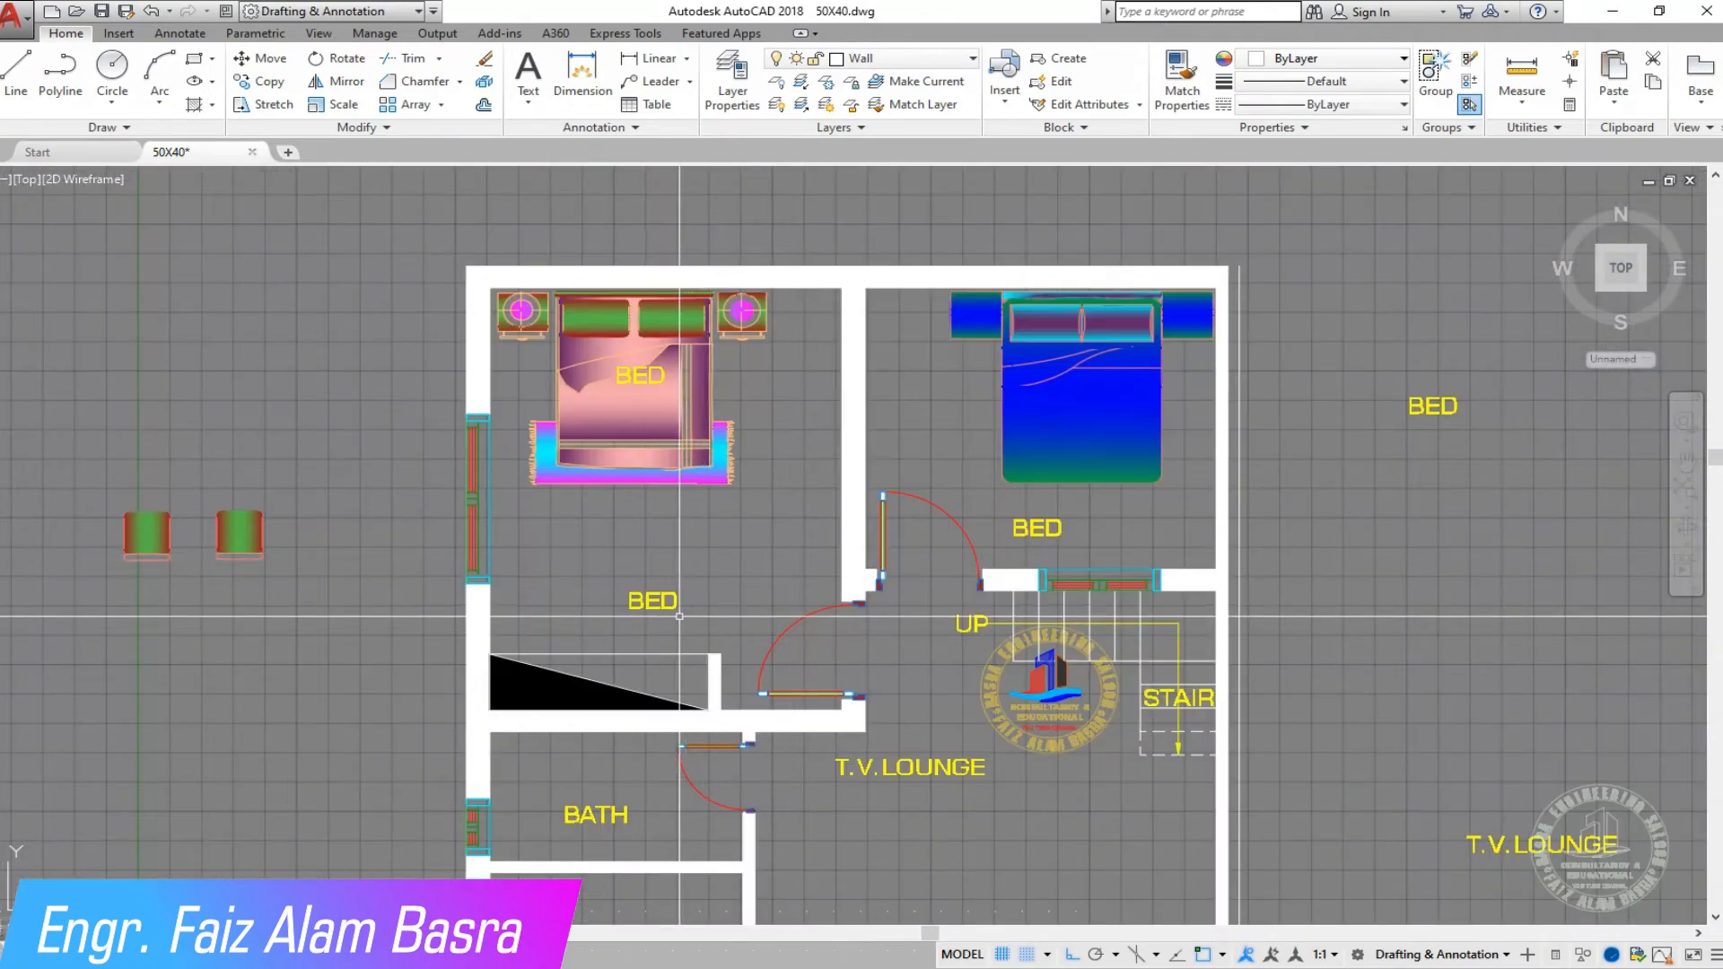
pyautogui.scroll(-4, 682, 609)
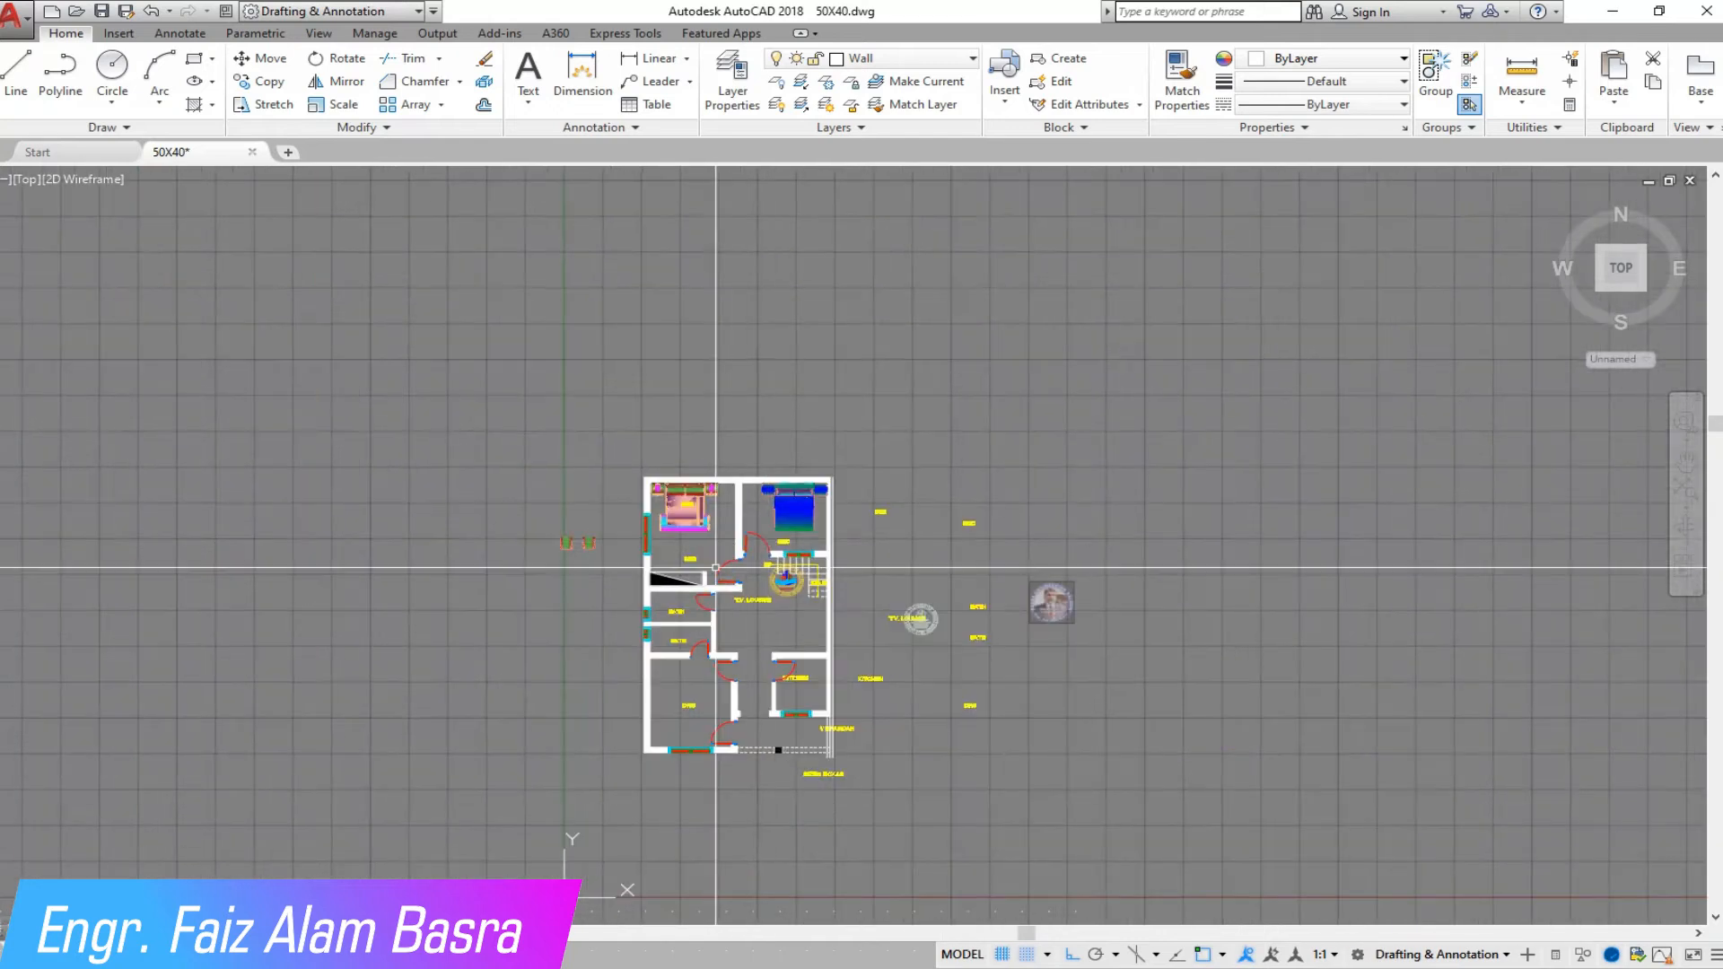
pyautogui.scroll(6, 802, 600)
pyautogui.scroll(-4, 803, 601)
pyautogui.scroll(3, 799, 562)
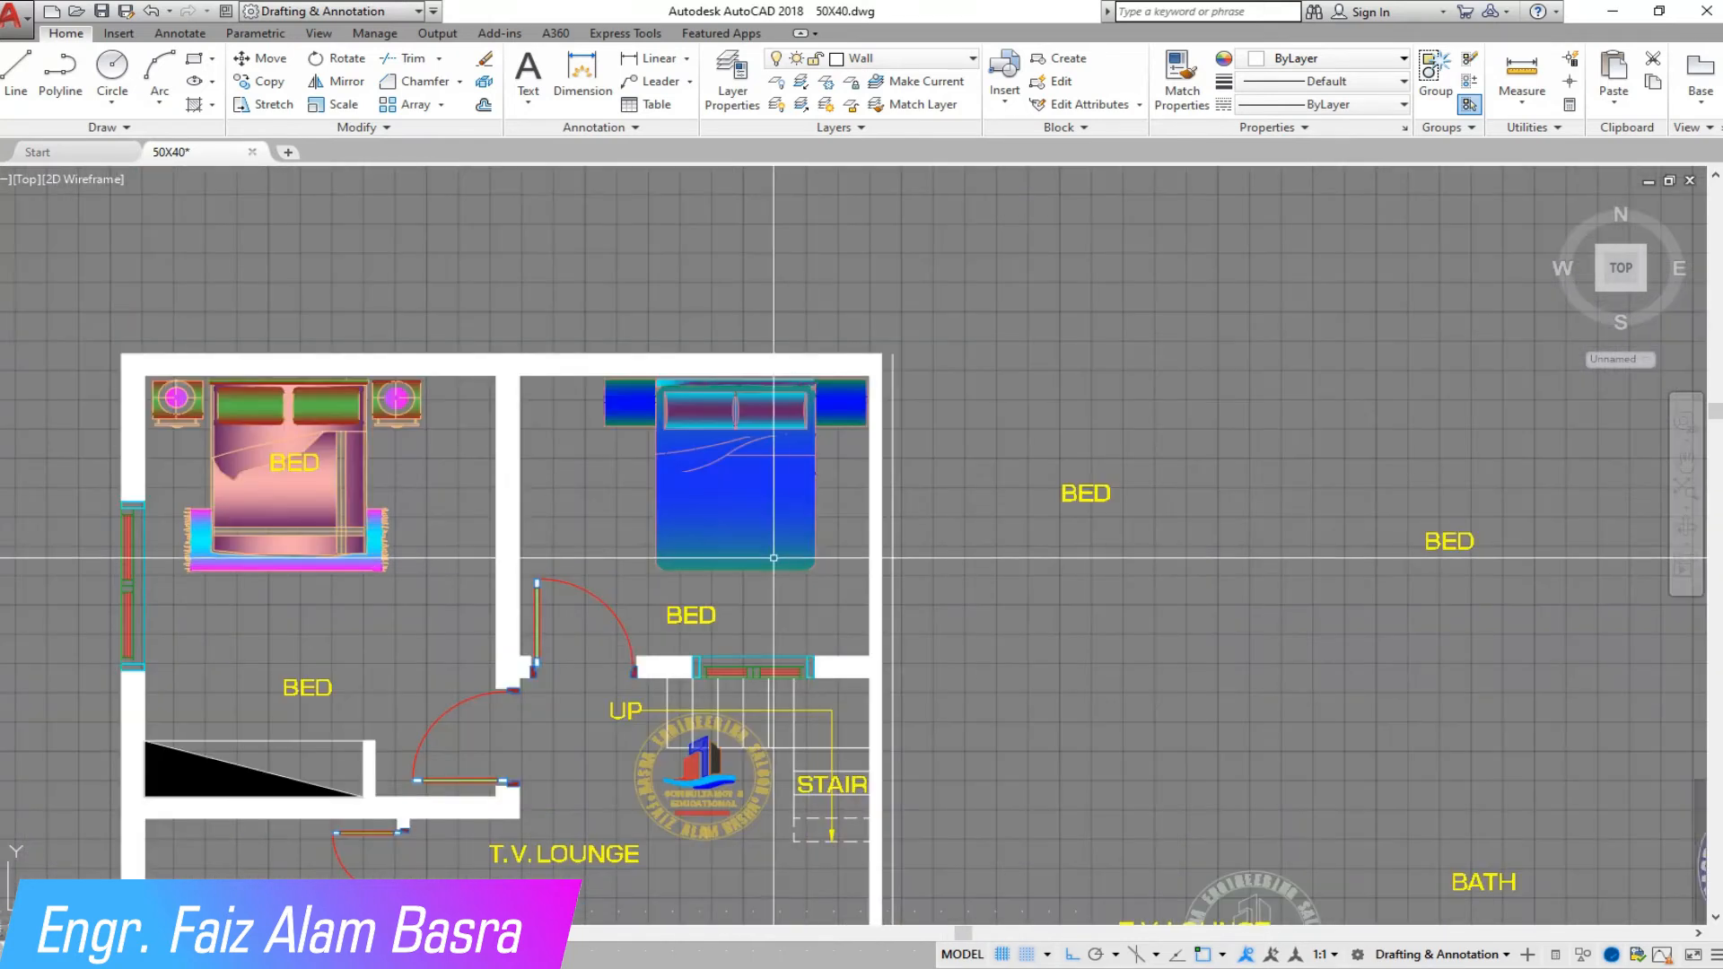
pyautogui.click(675, 558)
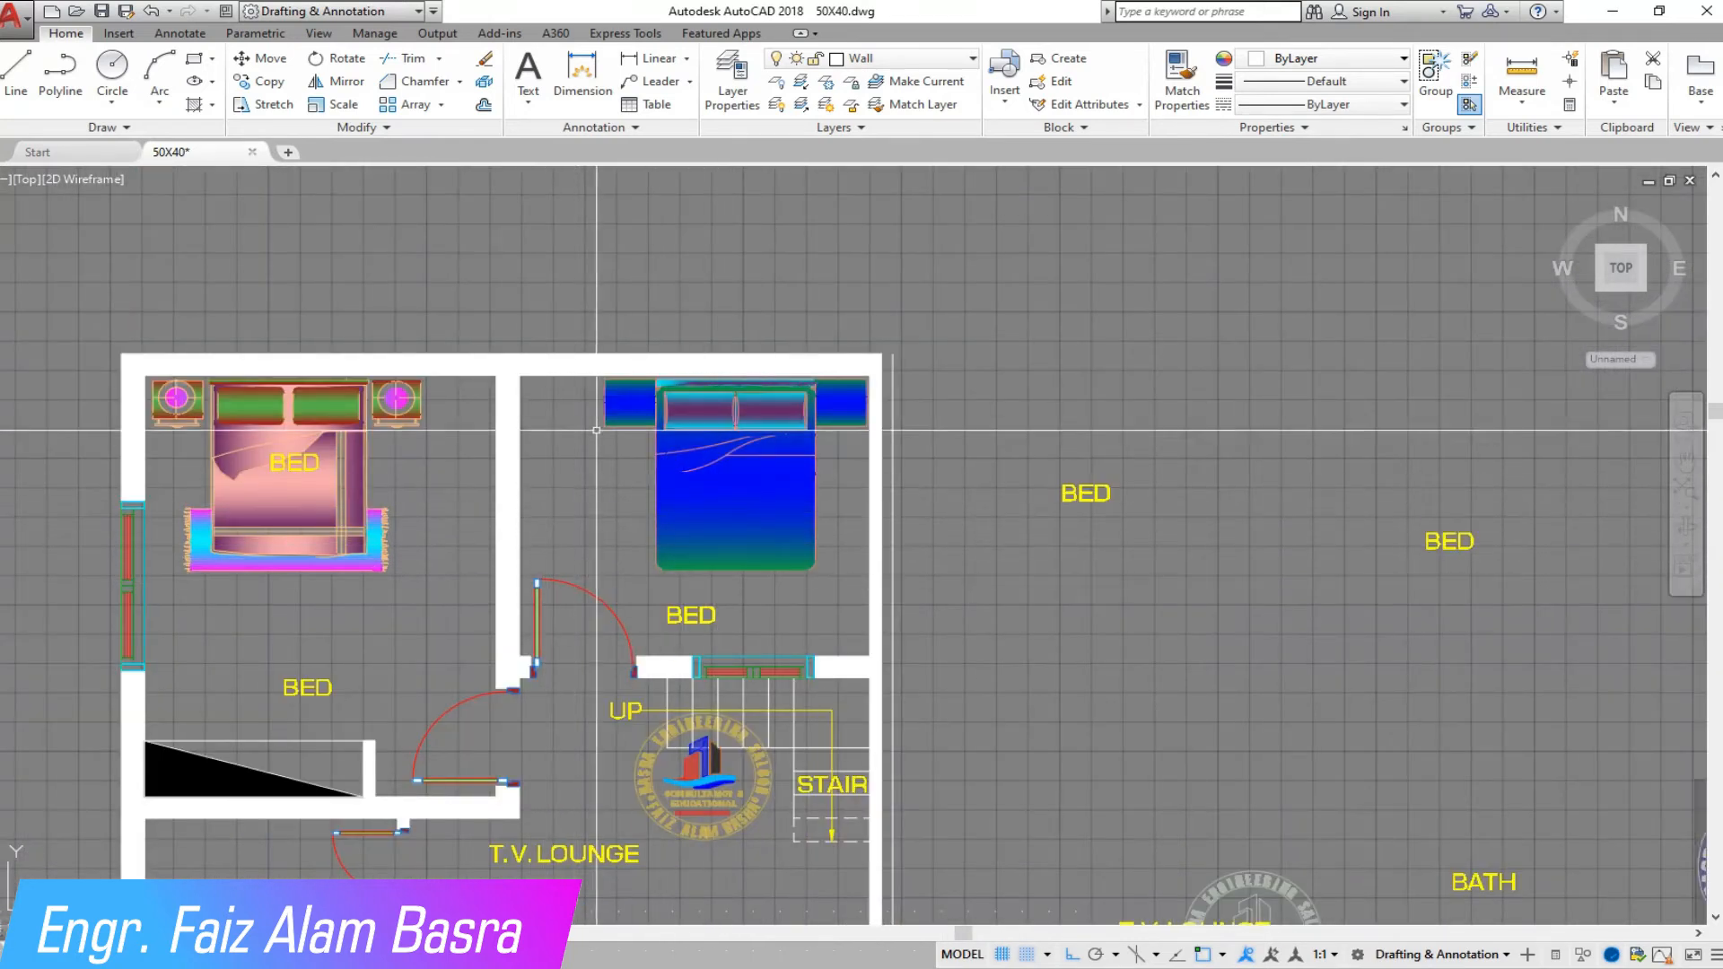
pyautogui.scroll(-4, 597, 430)
pyautogui.scroll(2, 314, 525)
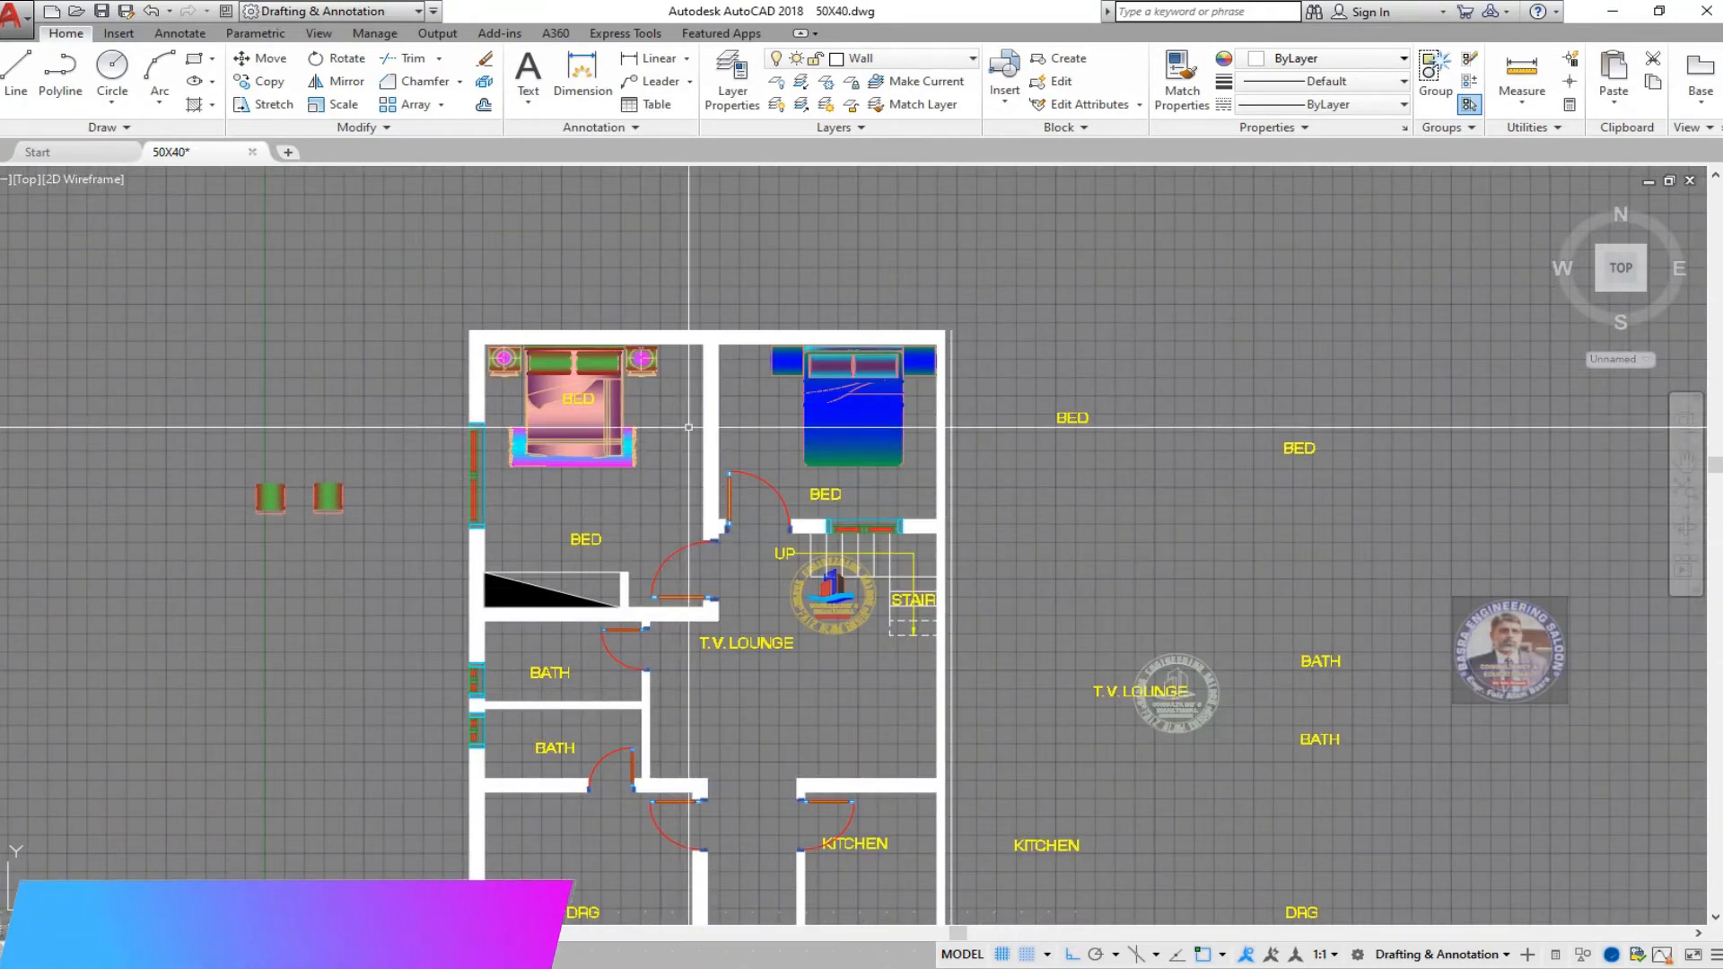
pyautogui.scroll(6, 736, 390)
pyautogui.click(13, 70)
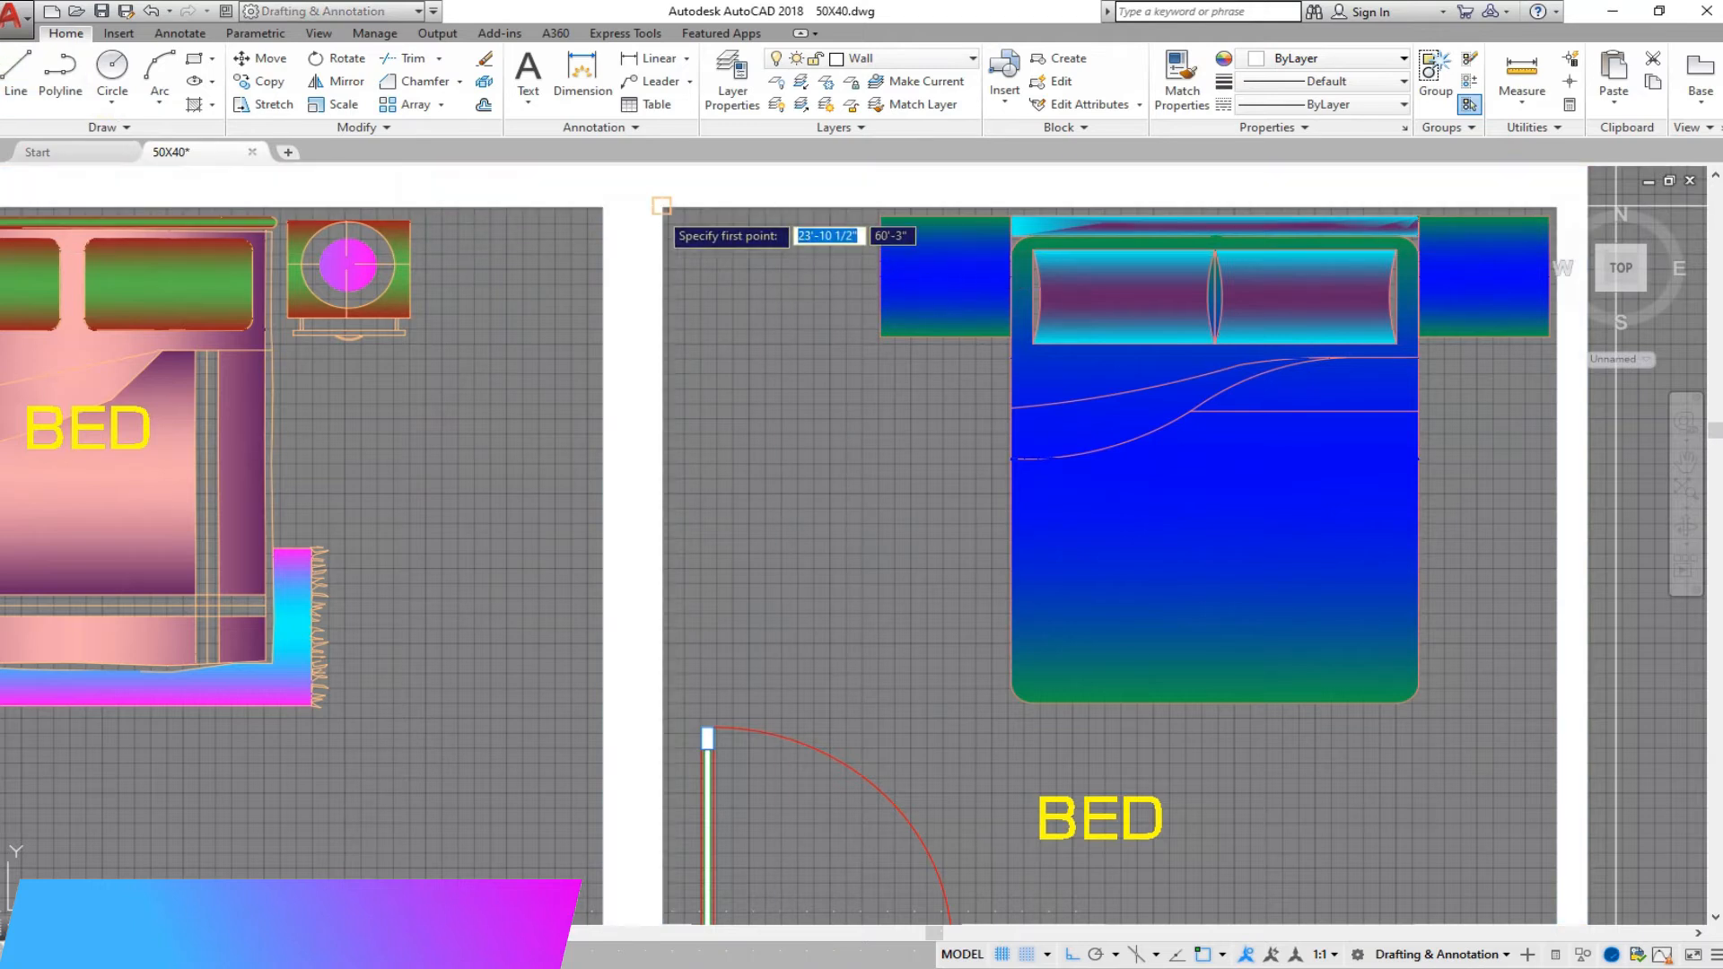
pyautogui.scroll(-6, 692, 311)
pyautogui.scroll(10, 678, 435)
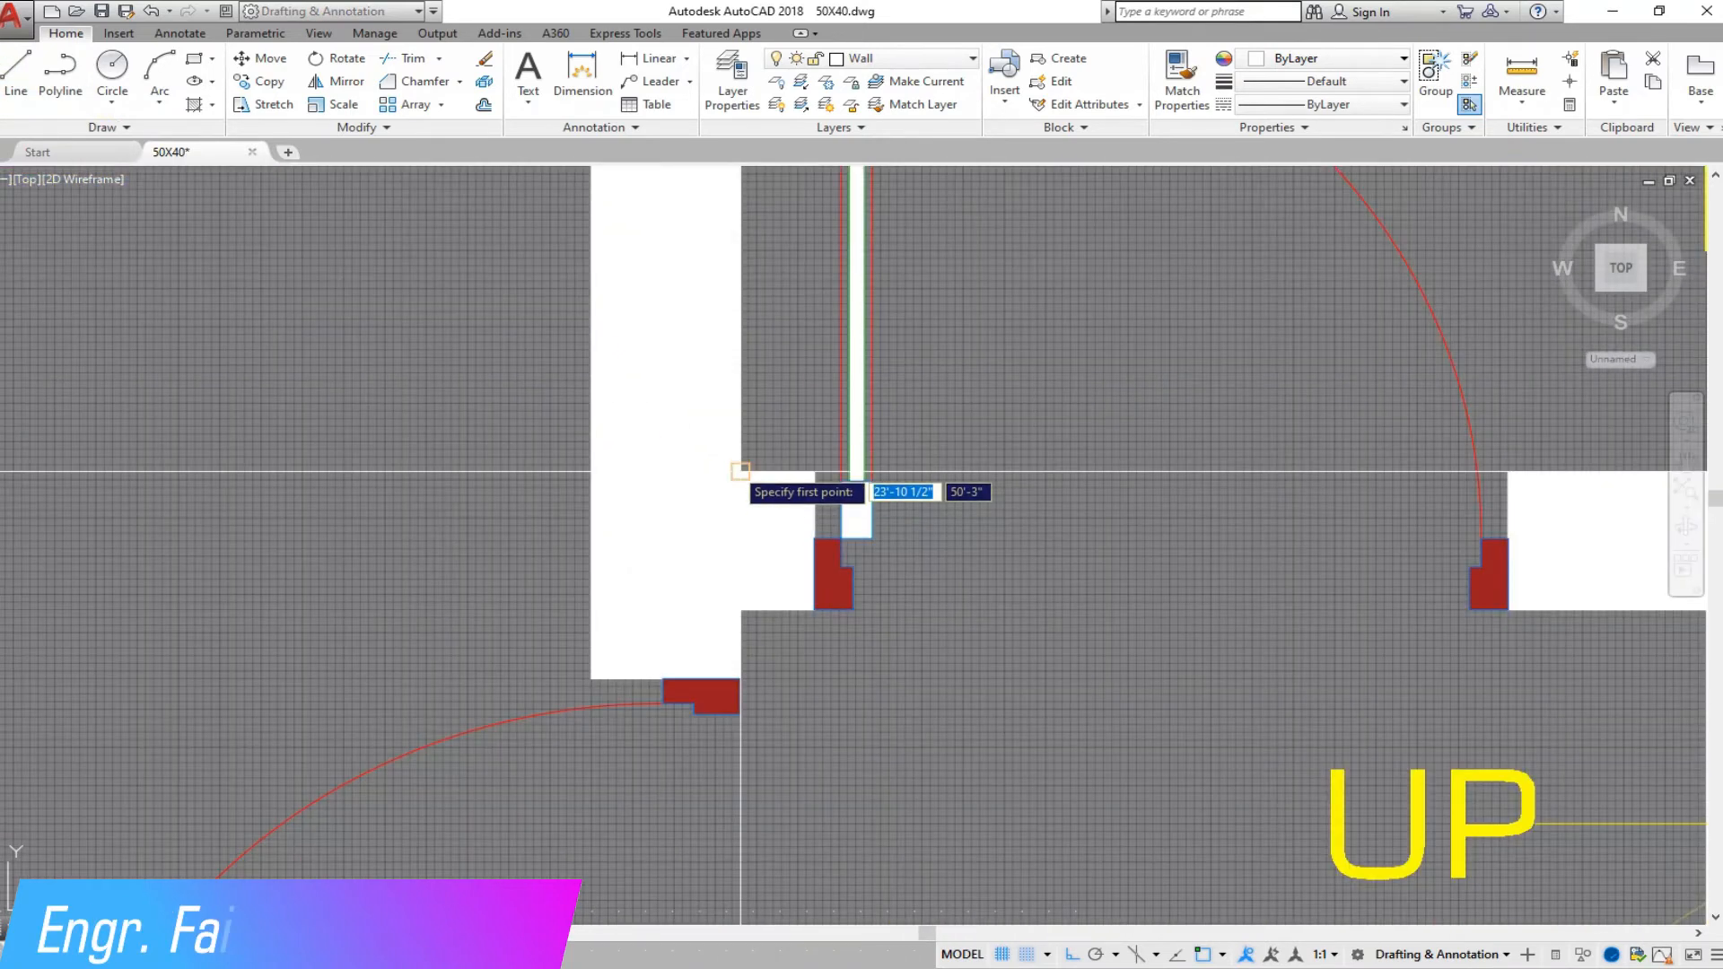
pyautogui.scroll(-5, 609, 541)
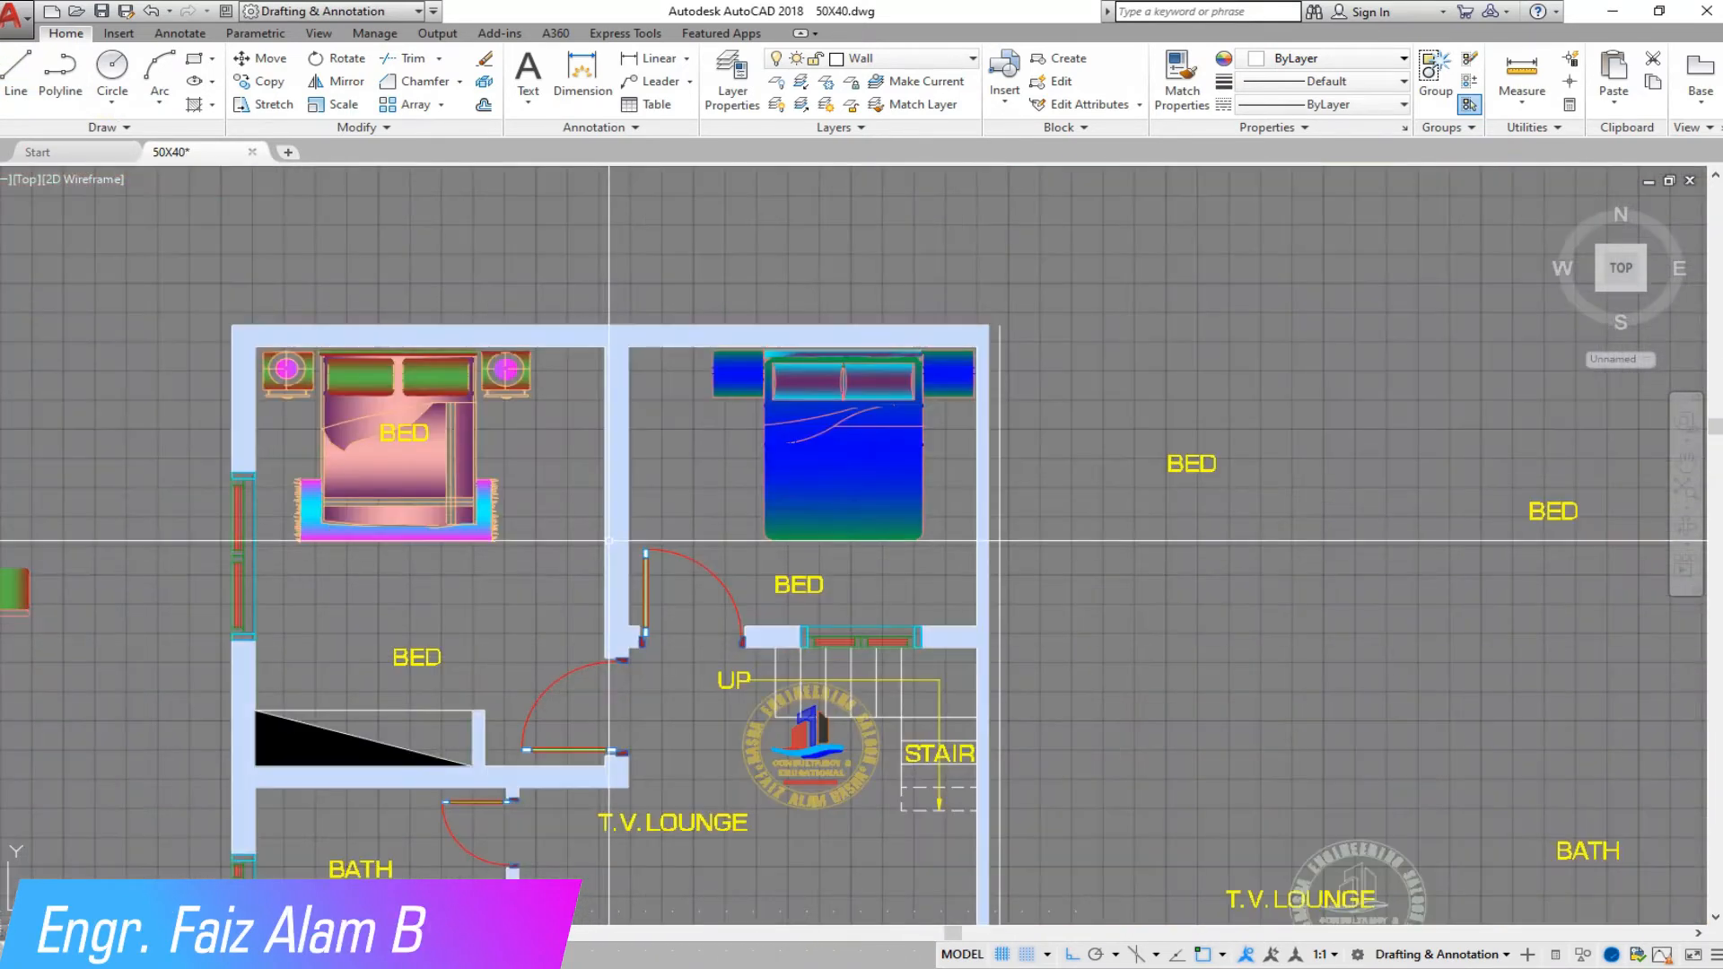
pyautogui.click(620, 488)
pyautogui.scroll(-5, 731, 473)
pyautogui.scroll(3, 597, 478)
pyautogui.press('Escape')
# Step: Draw a vertical line and a horizontal line meeting at its lower end in the empty space left of the plan
pyautogui.scroll(2, 678, 309)
pyautogui.scroll(-4, 812, 354)
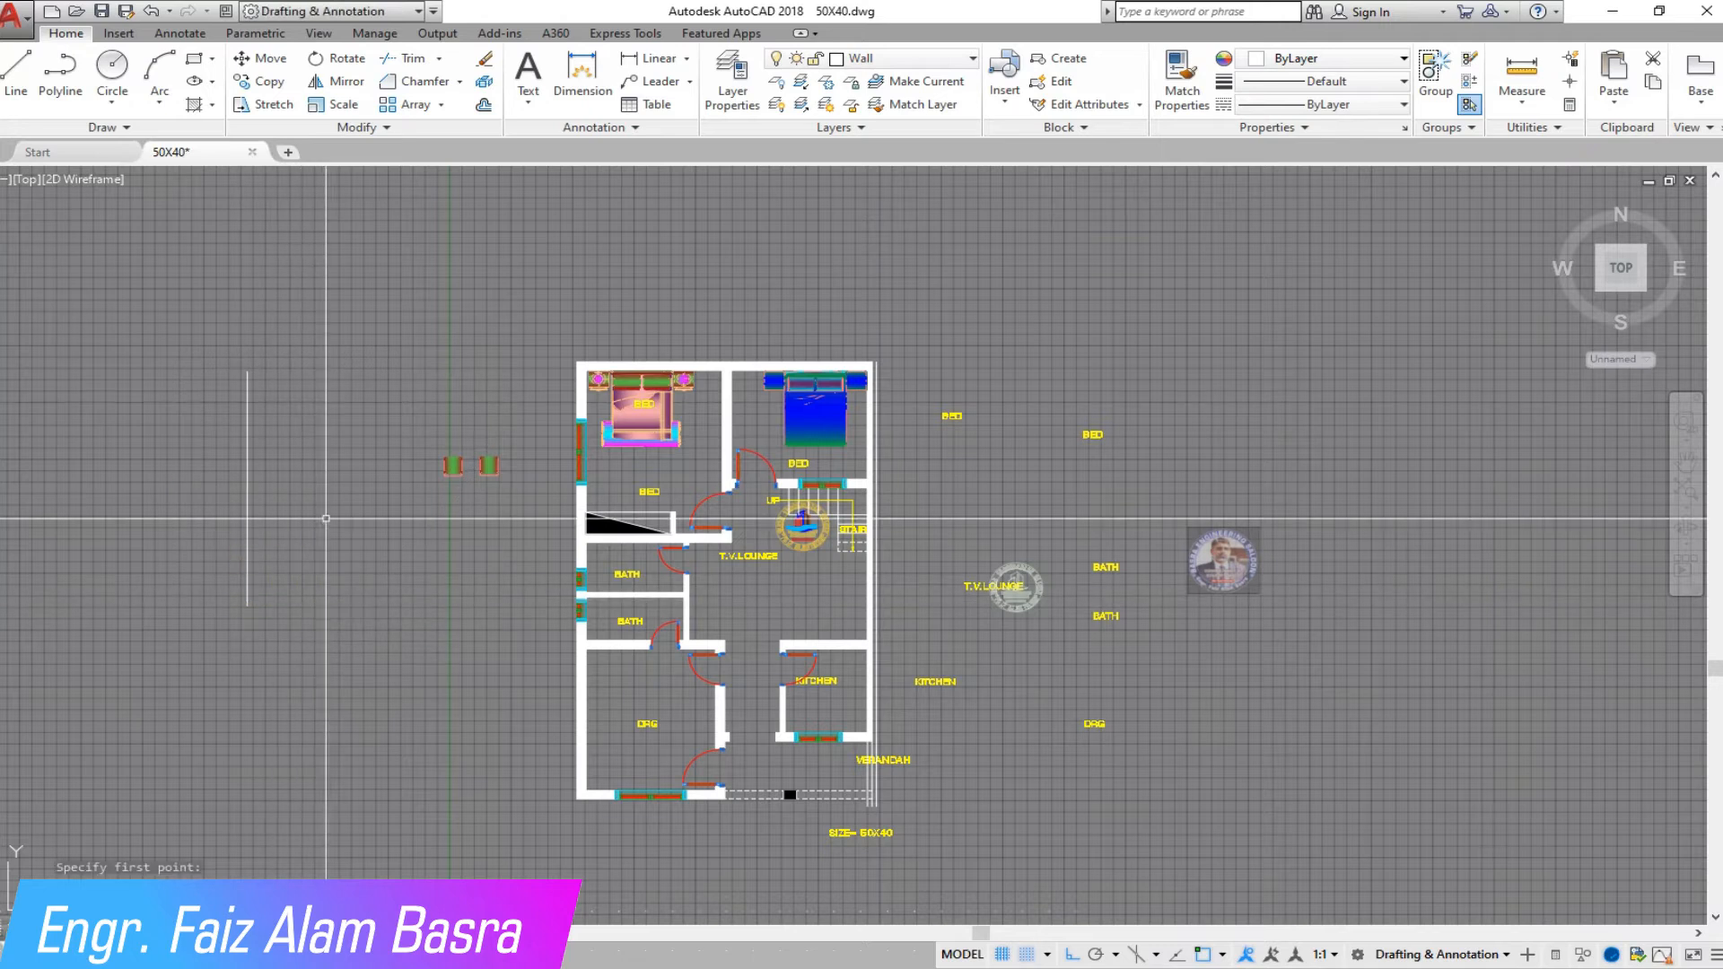
pyautogui.scroll(2, 282, 371)
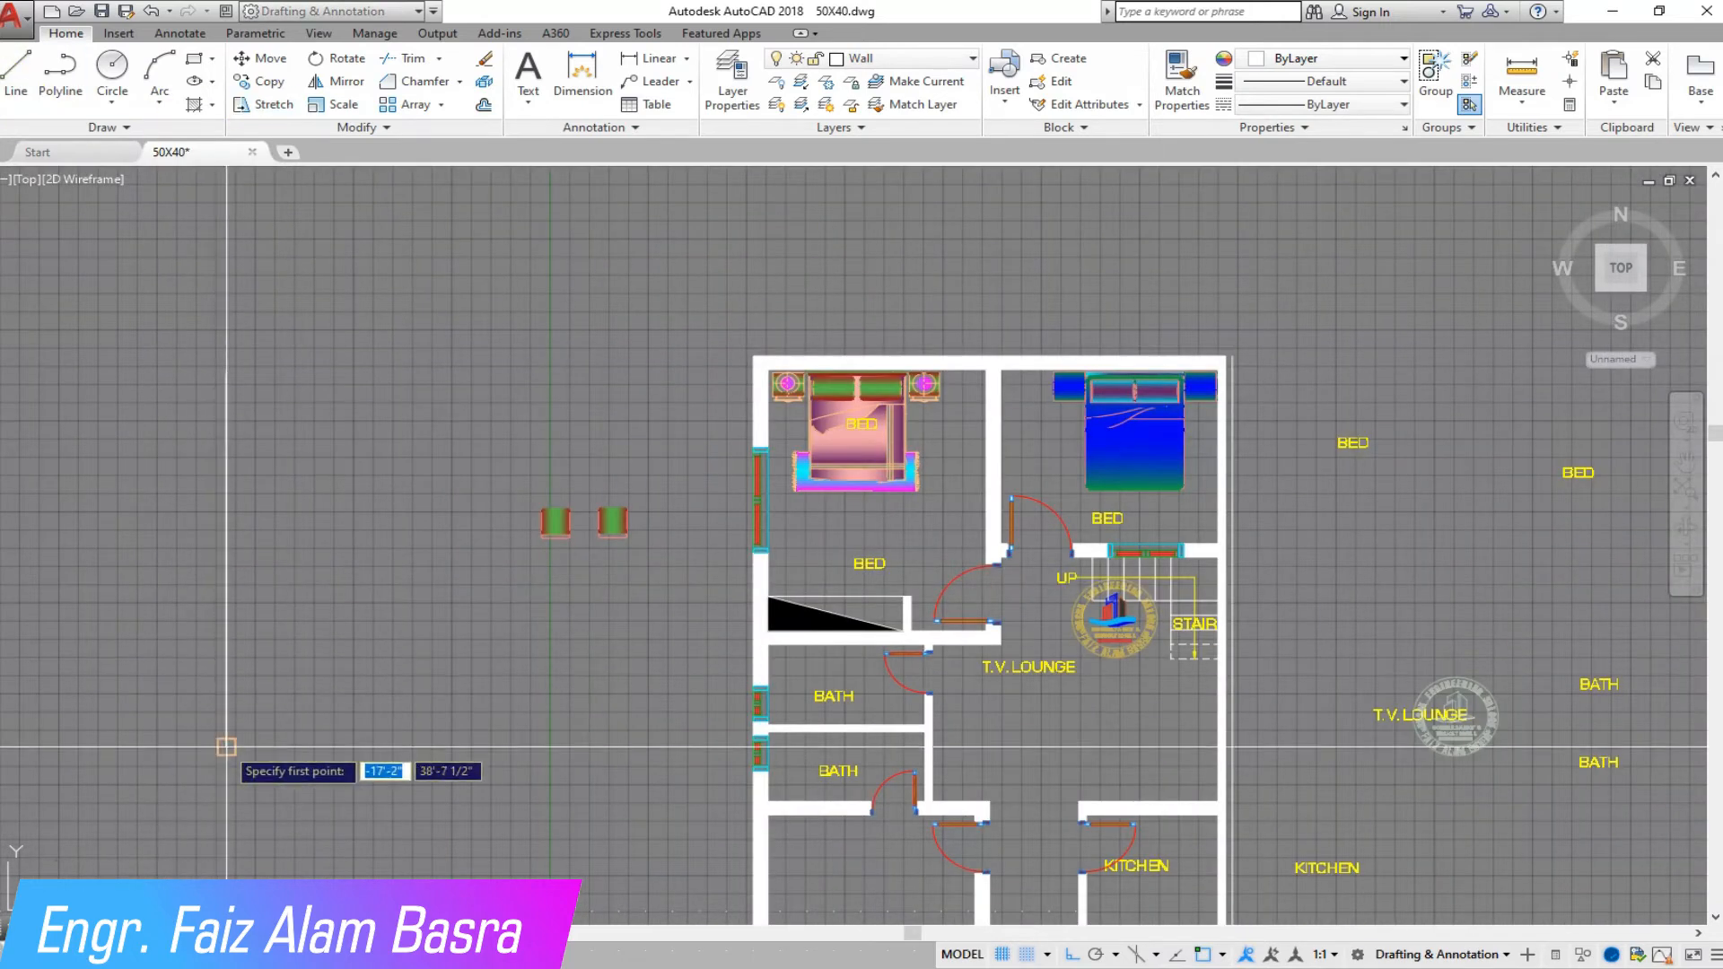
pyautogui.rightClick(477, 746)
pyautogui.click(528, 566)
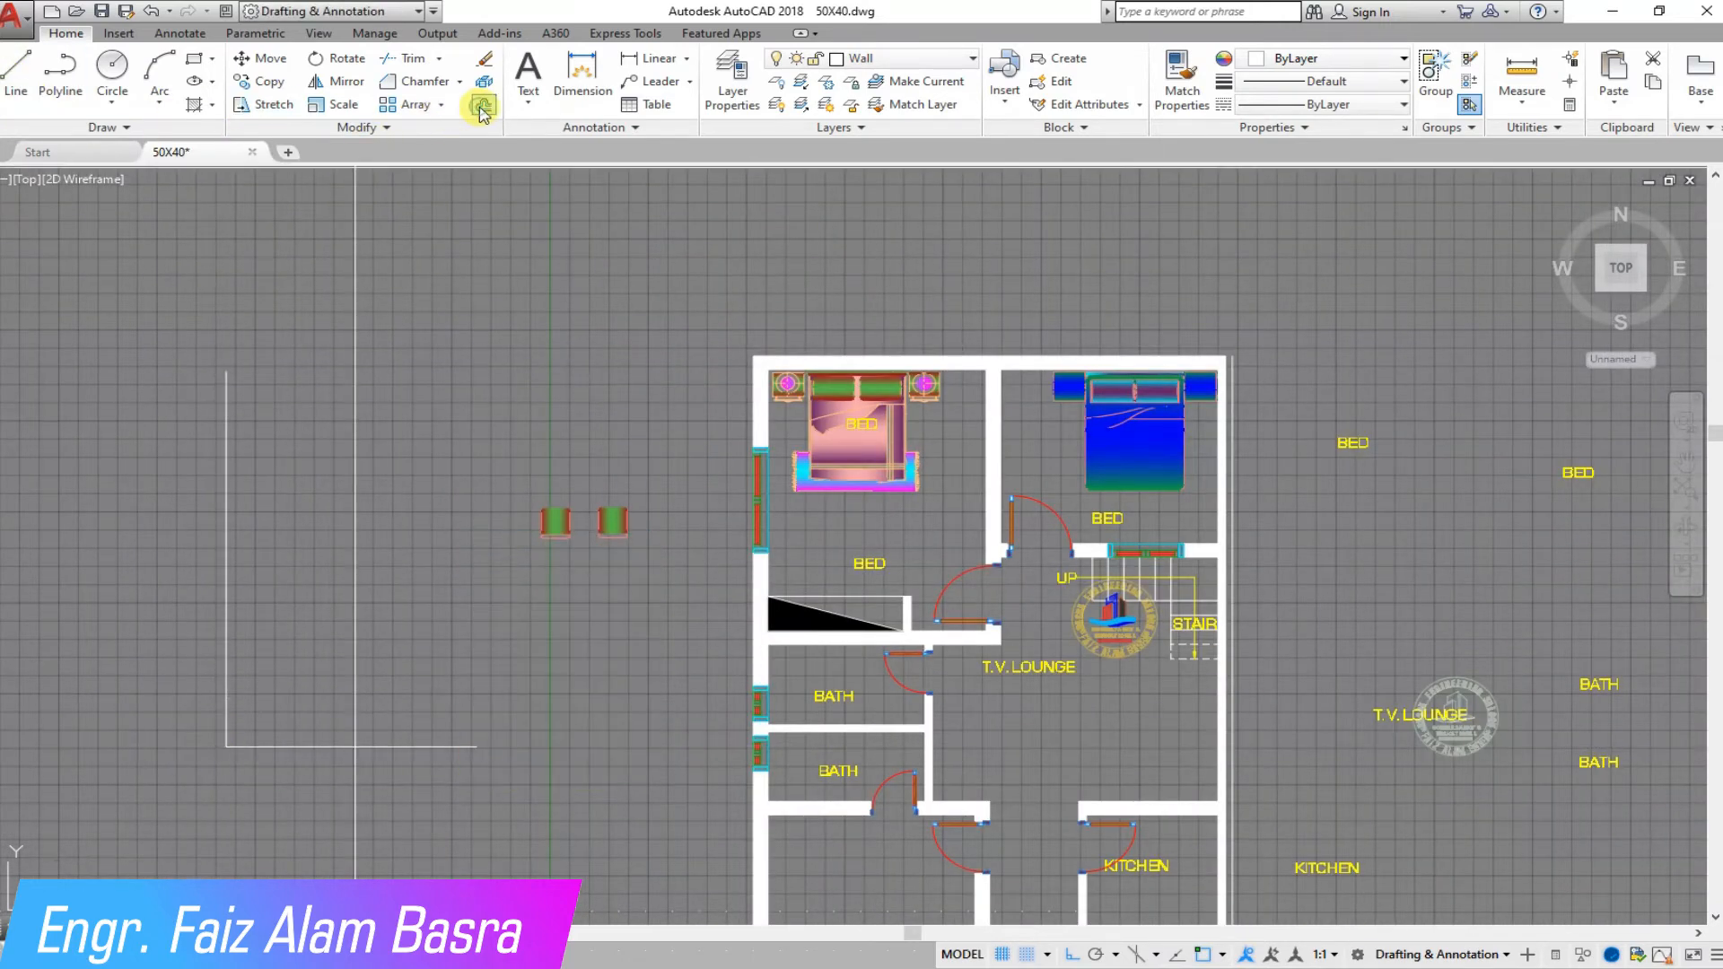
# Step: Offset the horizontal line upward by 4 1/2 inches and the vertical line rightward by 2 feet
pyautogui.click(412, 745)
pyautogui.click(419, 654)
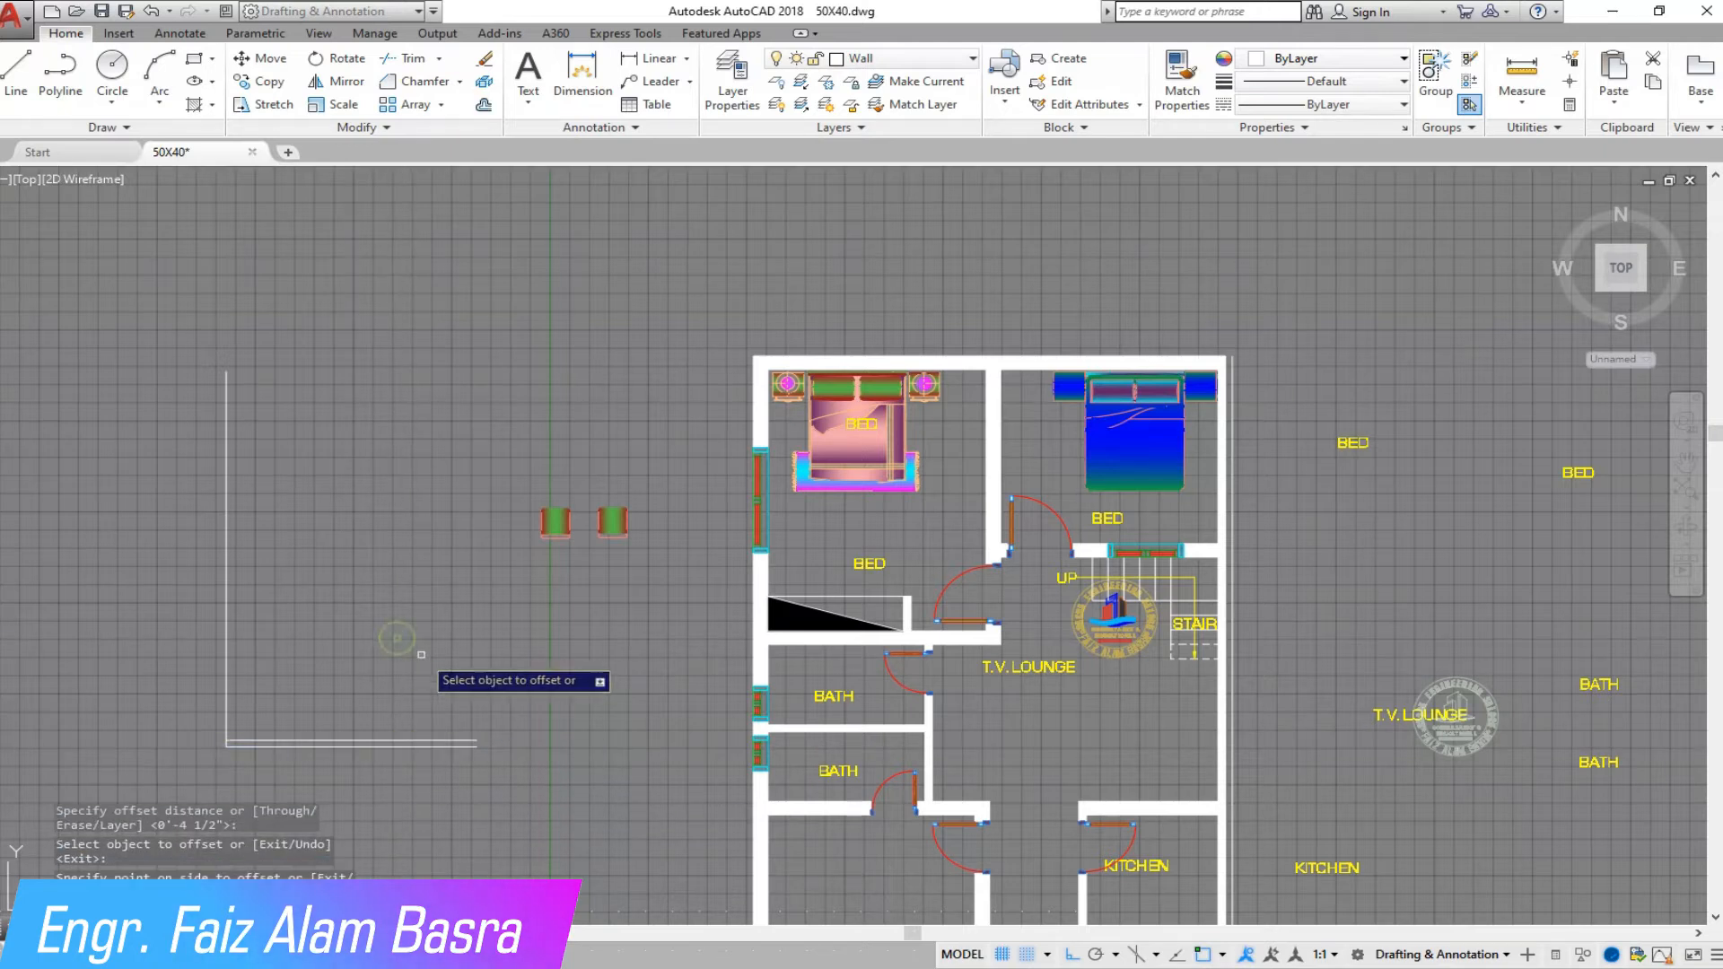
pyautogui.scroll(4, 172, 767)
pyautogui.press('Return')
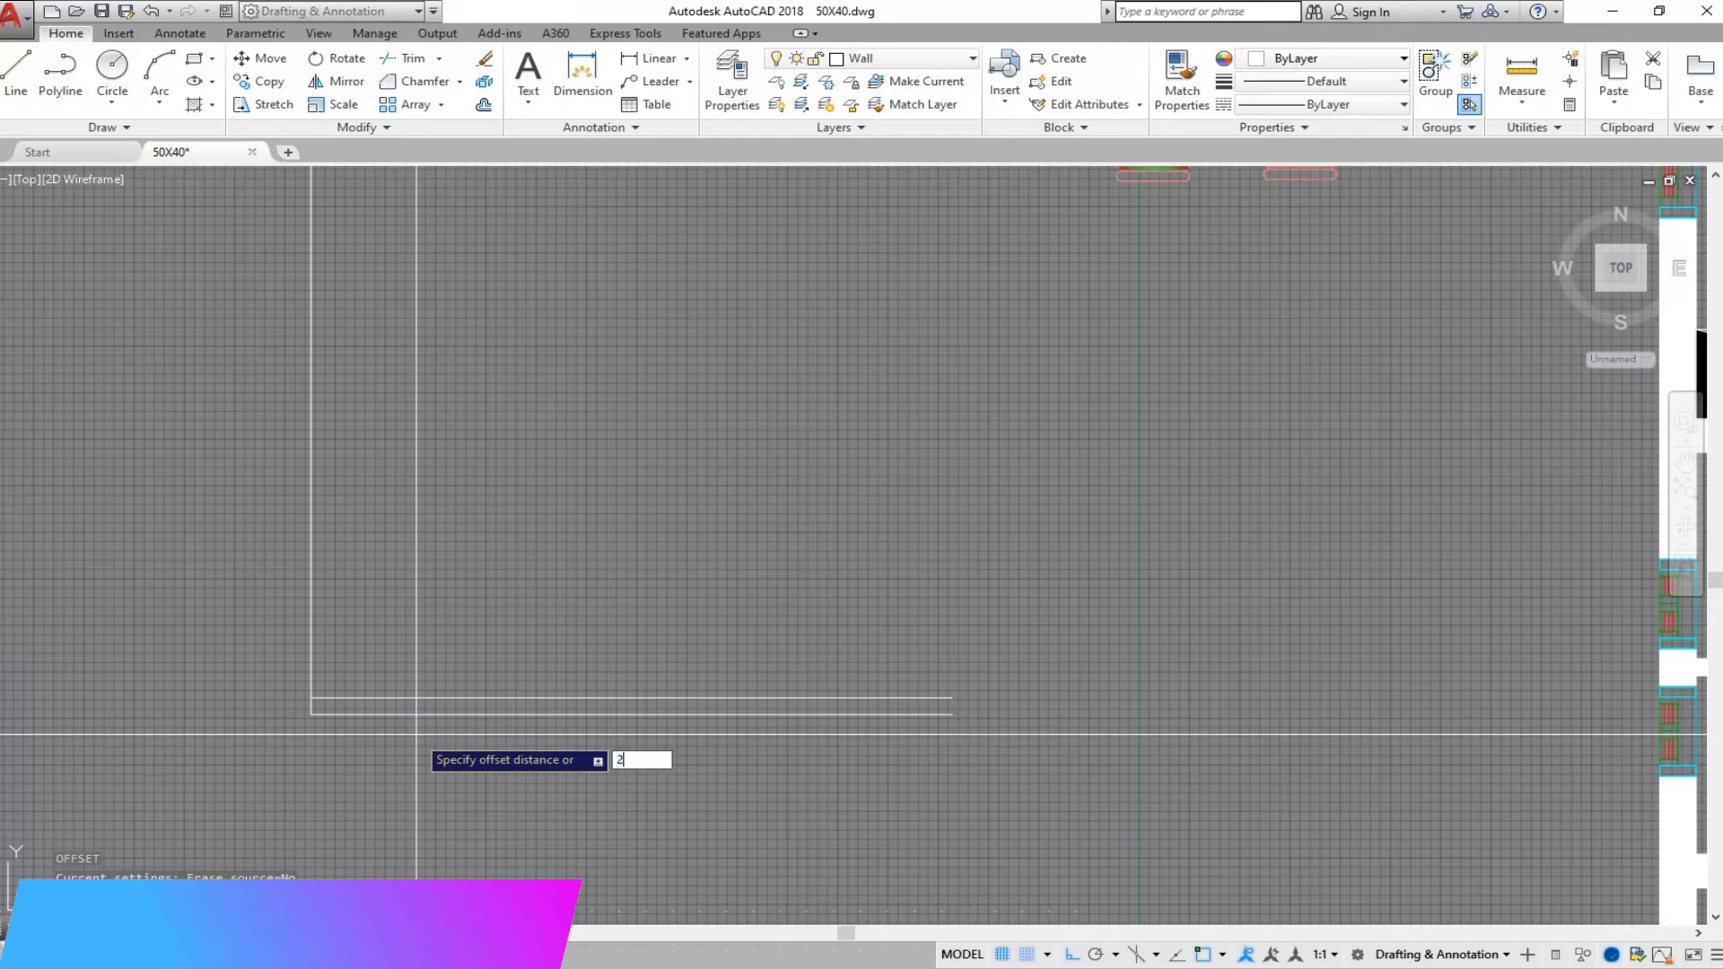
pyautogui.click(312, 644)
pyautogui.click(495, 645)
# Step: Offset the inner horizontal line upward to form the far end of the wardrobe outline
pyautogui.press('Return')
pyautogui.scroll(-2, 481, 682)
pyautogui.click(15, 71)
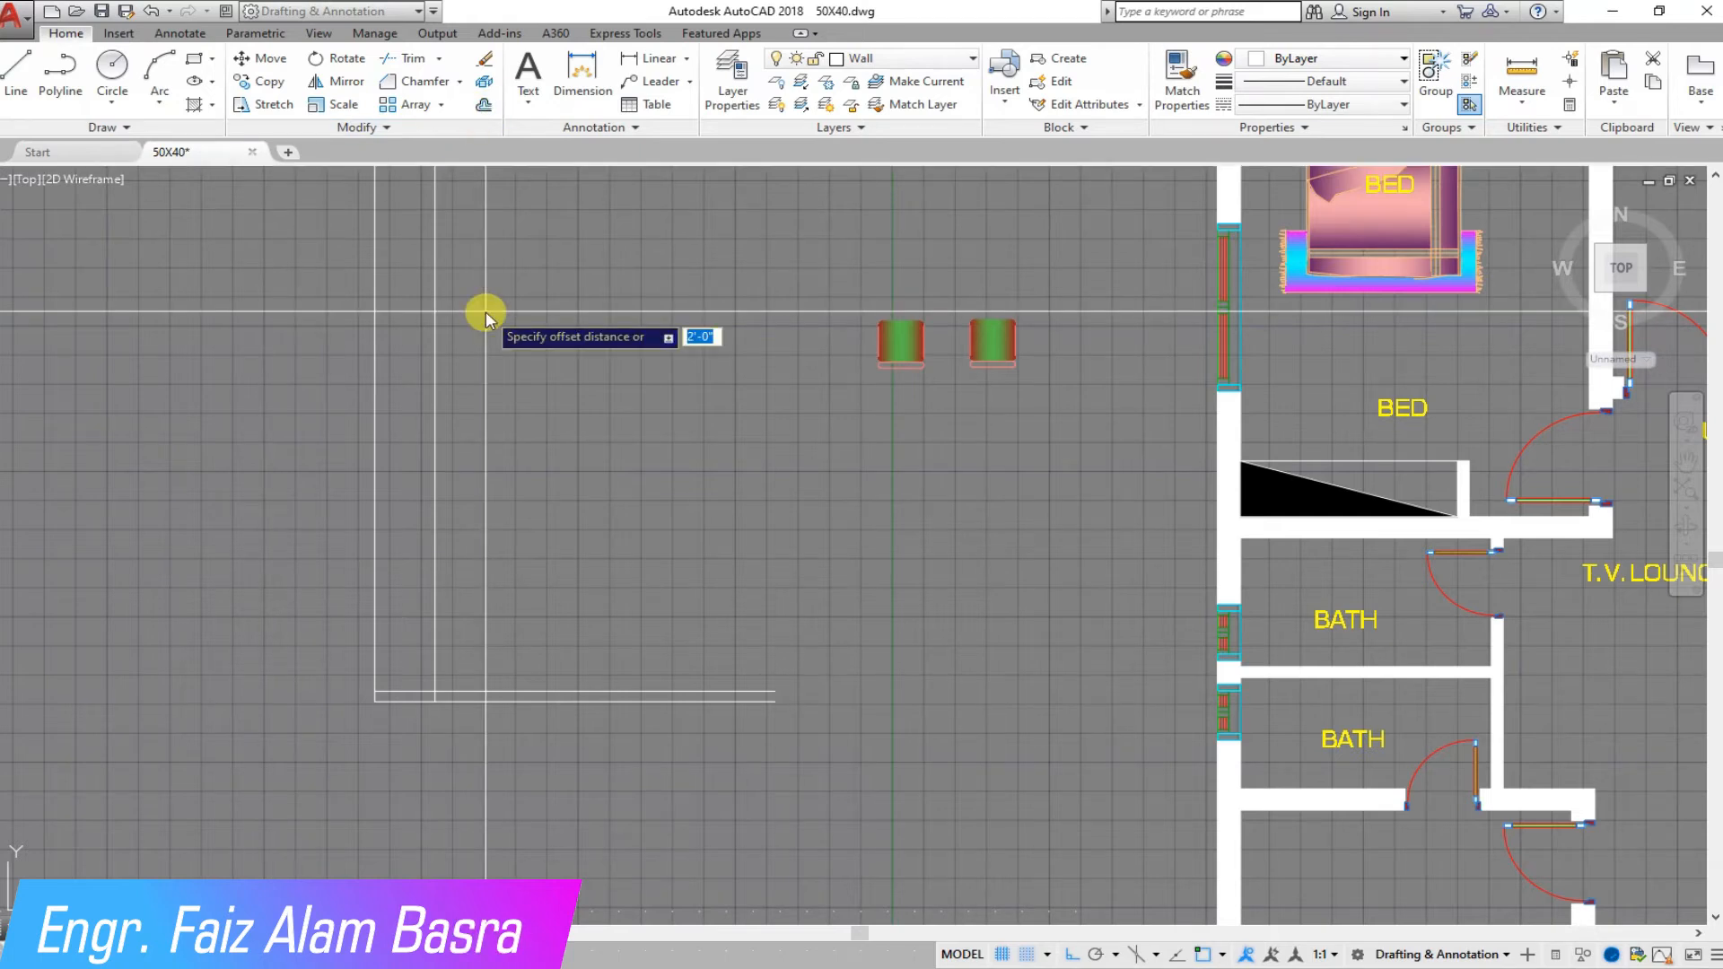
pyautogui.click(562, 691)
pyautogui.click(578, 575)
# Step: Trim the overhanging line ends so a closed wardrobe rectangle with a narrow end strip remains
pyautogui.write('tr')
pyautogui.press('Return')
pyautogui.press('Return')
pyautogui.click(630, 754)
pyautogui.click(538, 493)
pyautogui.click(534, 485)
pyautogui.click(286, 440)
pyautogui.scroll(2, 427, 553)
pyautogui.press('Return')
# Step: Move the wardrobe outline by its upper-left corner to the upper-left inside corner of the right bedroom
pyautogui.click(272, 105)
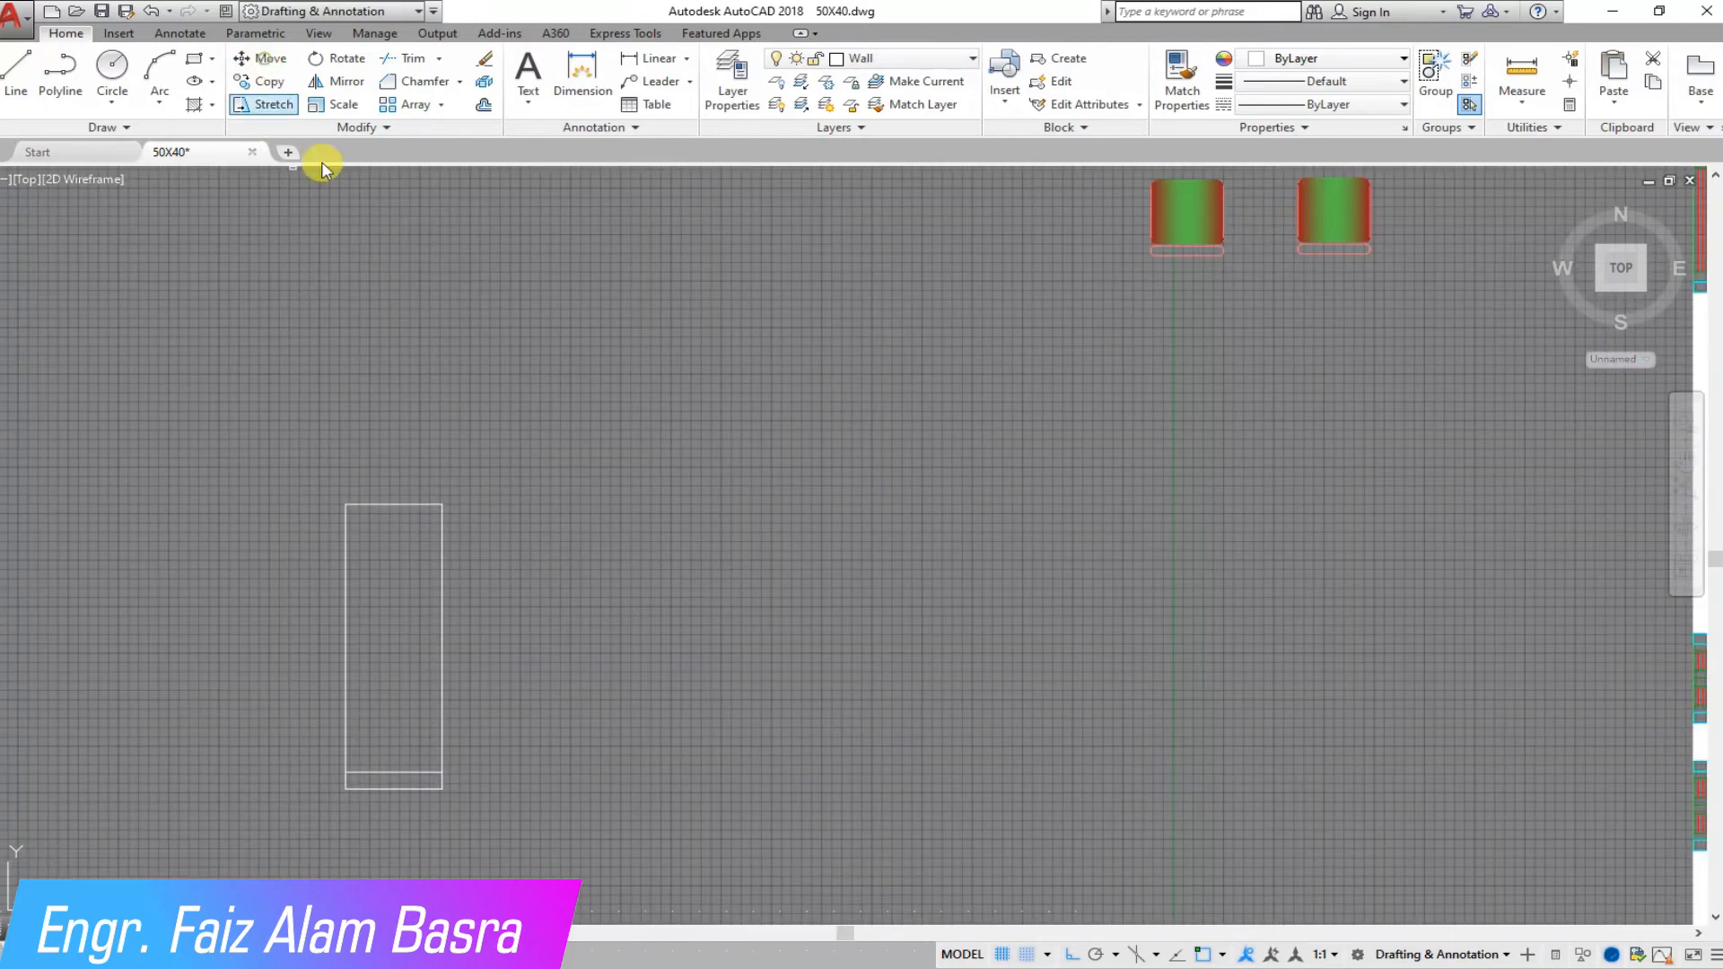
pyautogui.click(535, 843)
pyautogui.click(278, 615)
pyautogui.rightClick(279, 480)
pyautogui.click(347, 504)
pyautogui.scroll(-4, 351, 499)
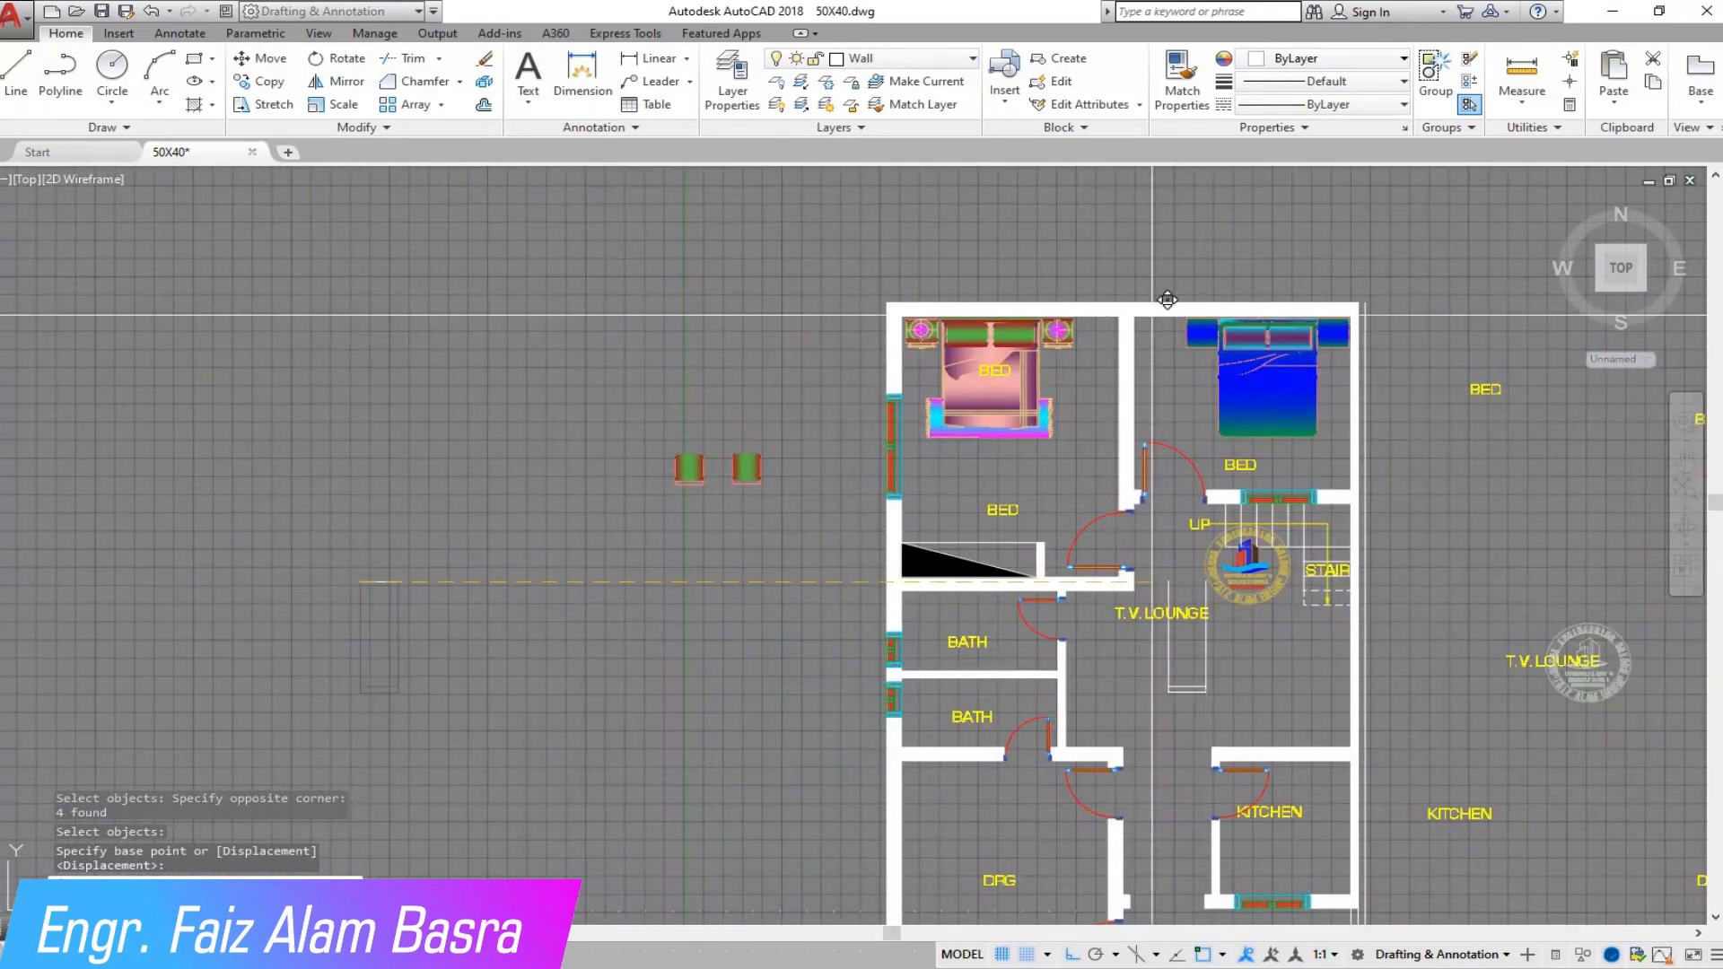
pyautogui.scroll(3, 1139, 340)
pyautogui.click(1134, 340)
pyautogui.scroll(-4, 576, 391)
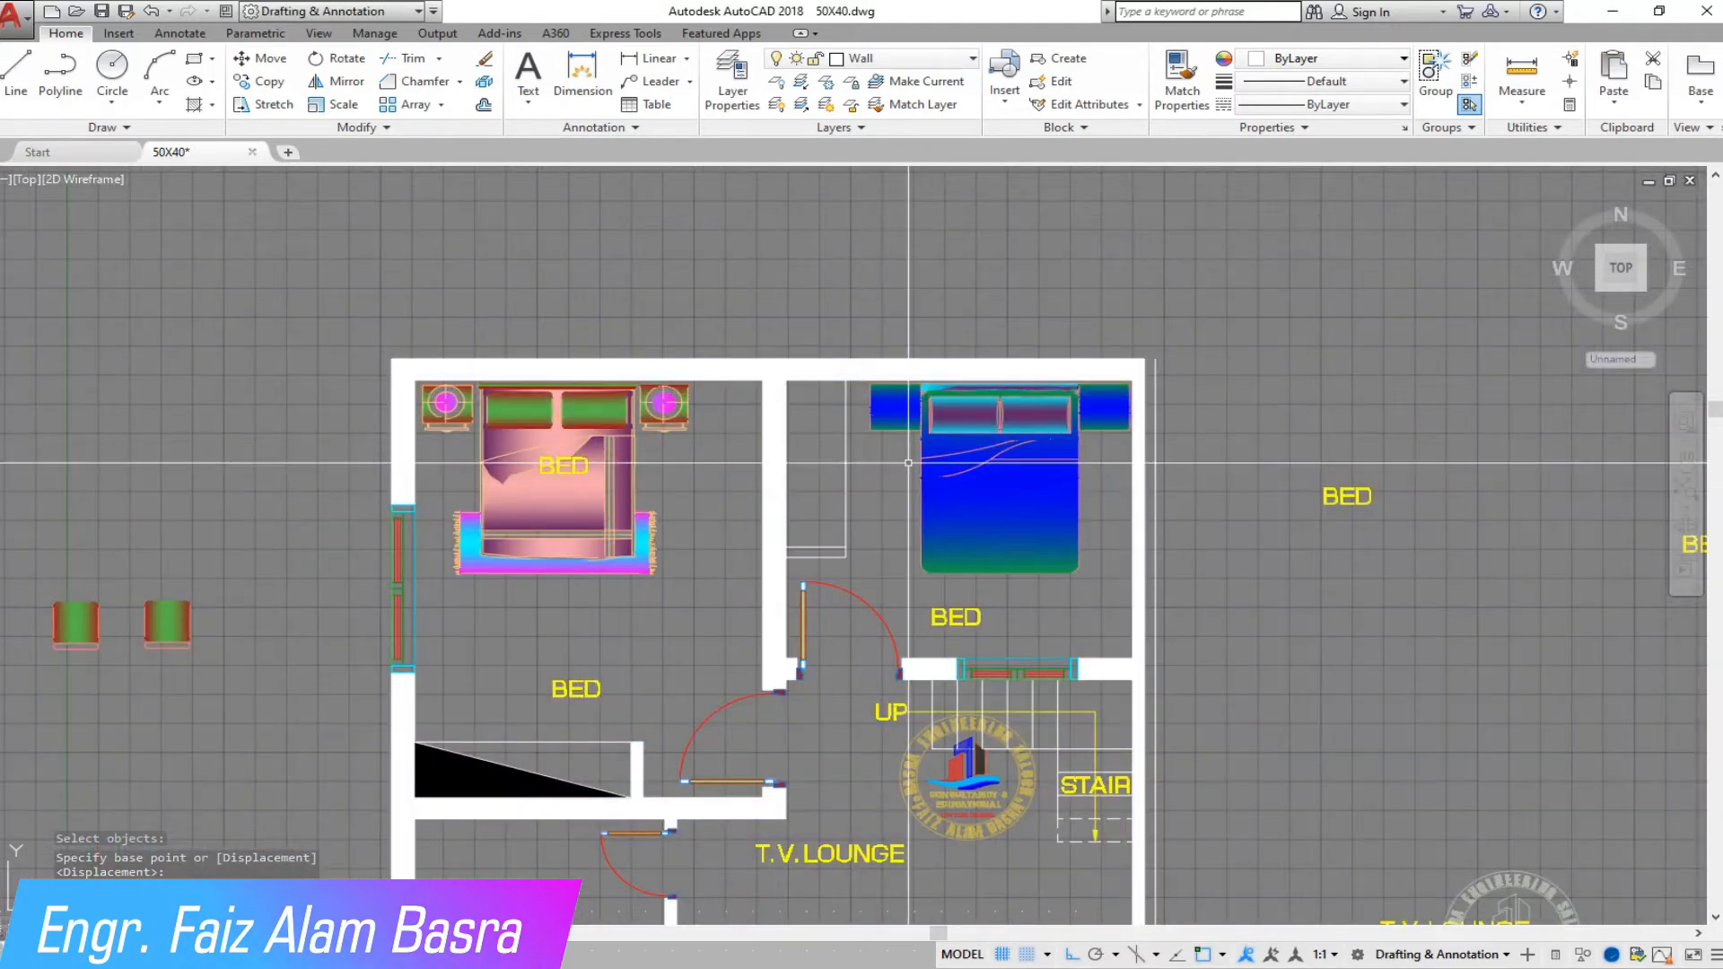
# Step: Draw a diagonal line across the wardrobe from its upper-right corner to the wall end of the narrow strip
pyautogui.scroll(2, 909, 448)
pyautogui.scroll(2, 757, 474)
pyautogui.click(60, 74)
pyautogui.click(818, 248)
pyautogui.click(665, 675)
pyautogui.press('Return')
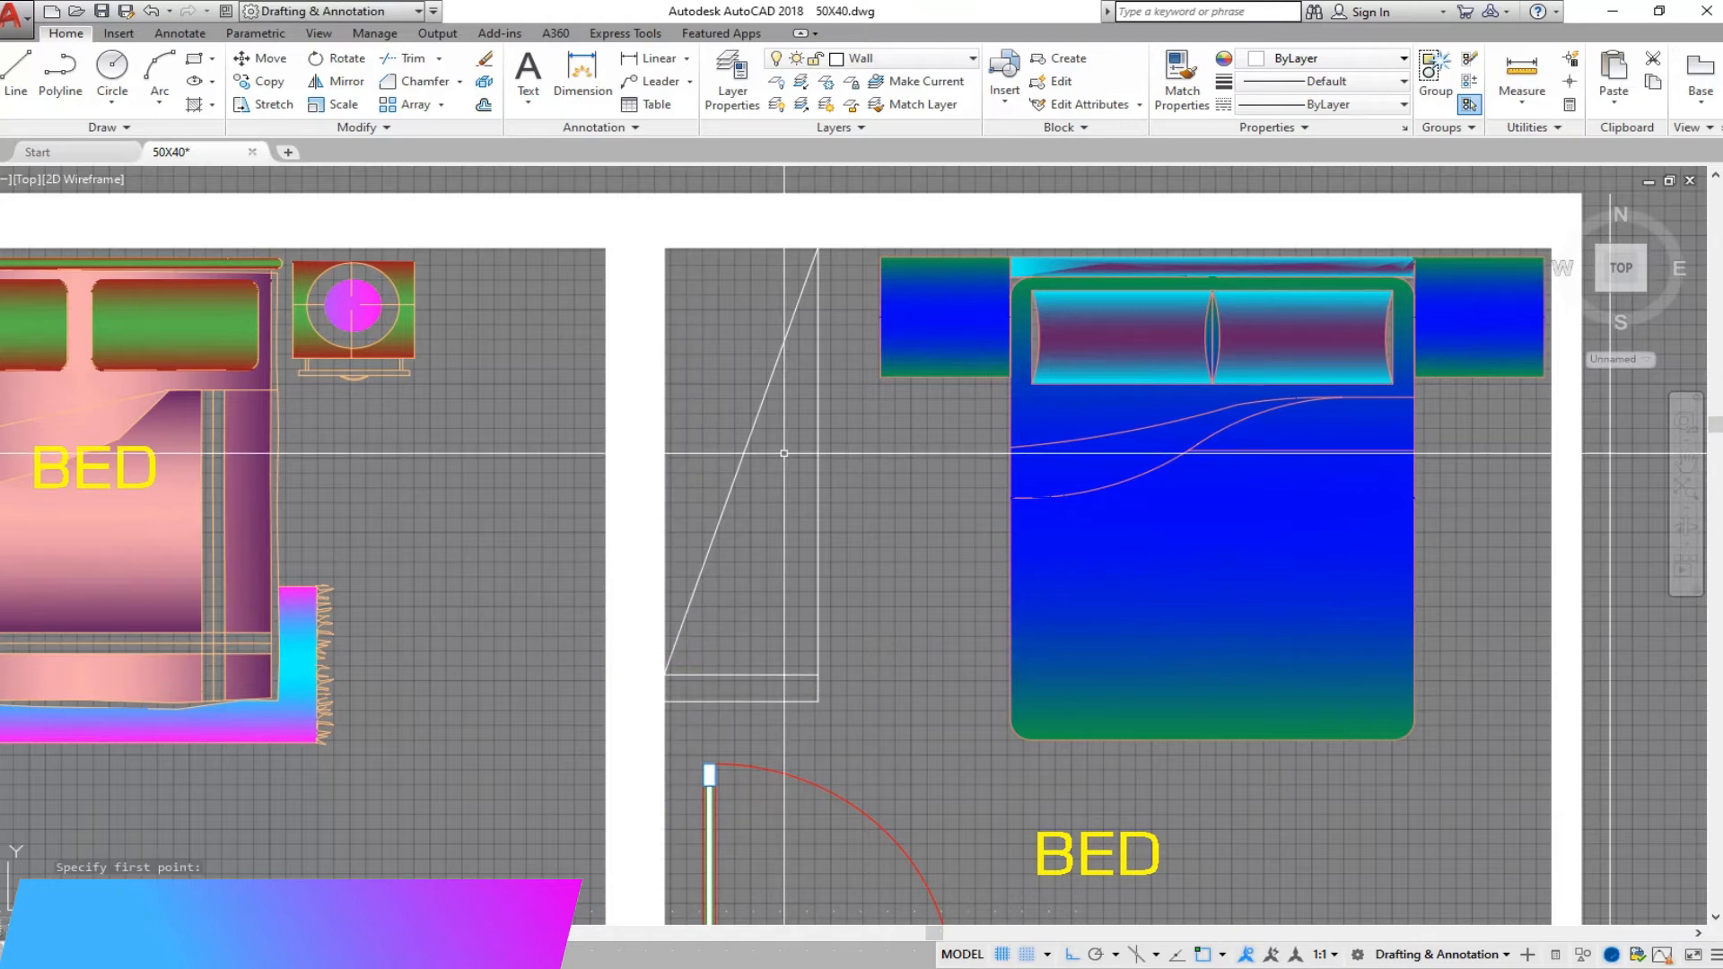
# Step: Fill the wardrobe's narrow end strip with a solid hatch and match its properties to the white wall fill
pyautogui.moveTo(705, 455); pyautogui.dragTo(668, 378, button='middle')
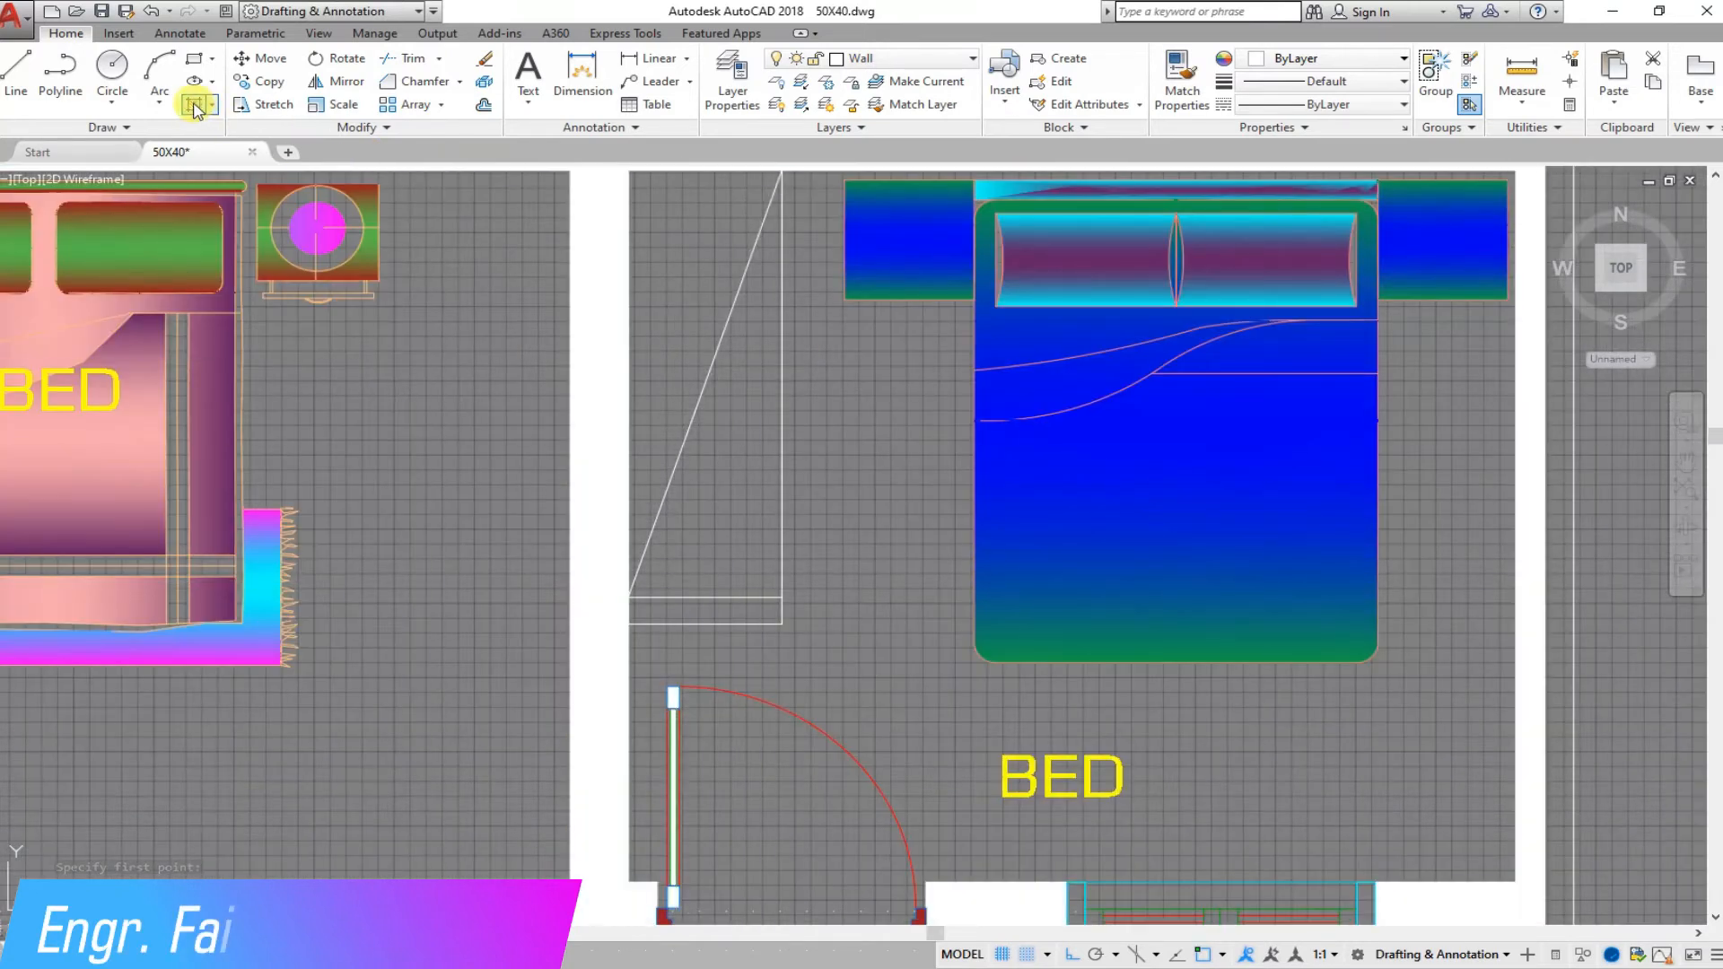
pyautogui.click(692, 617)
pyautogui.press('Return')
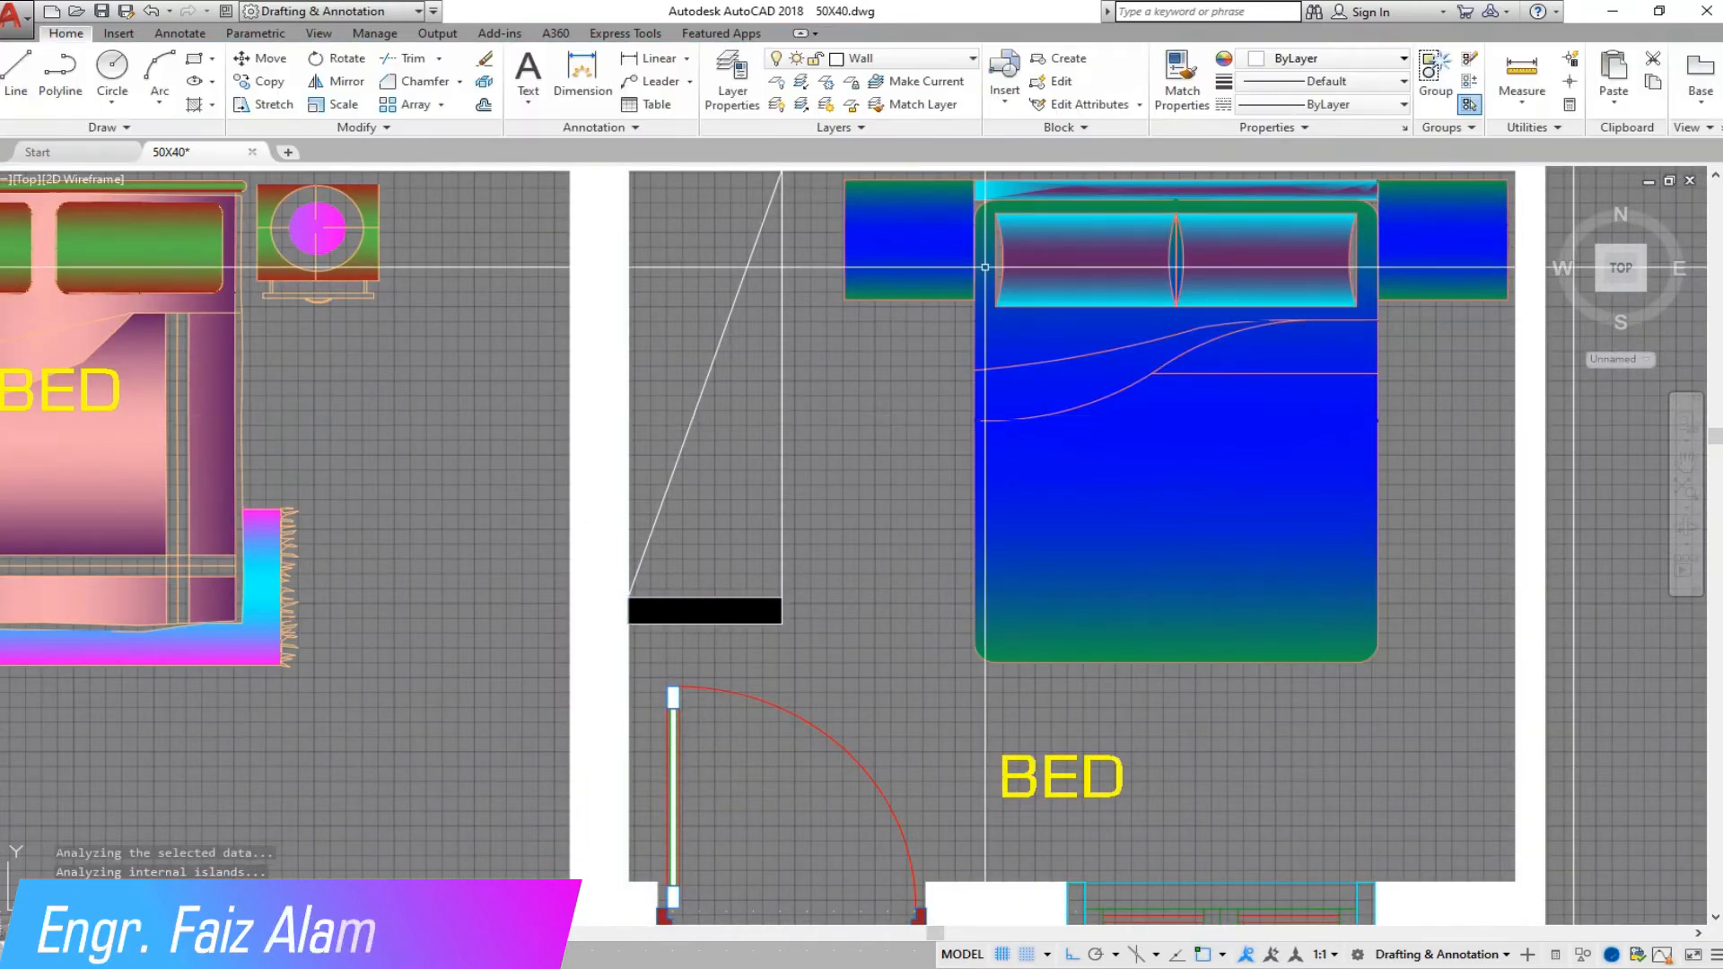
pyautogui.click(1181, 70)
pyautogui.click(613, 493)
pyautogui.click(677, 600)
pyautogui.scroll(-2, 717, 635)
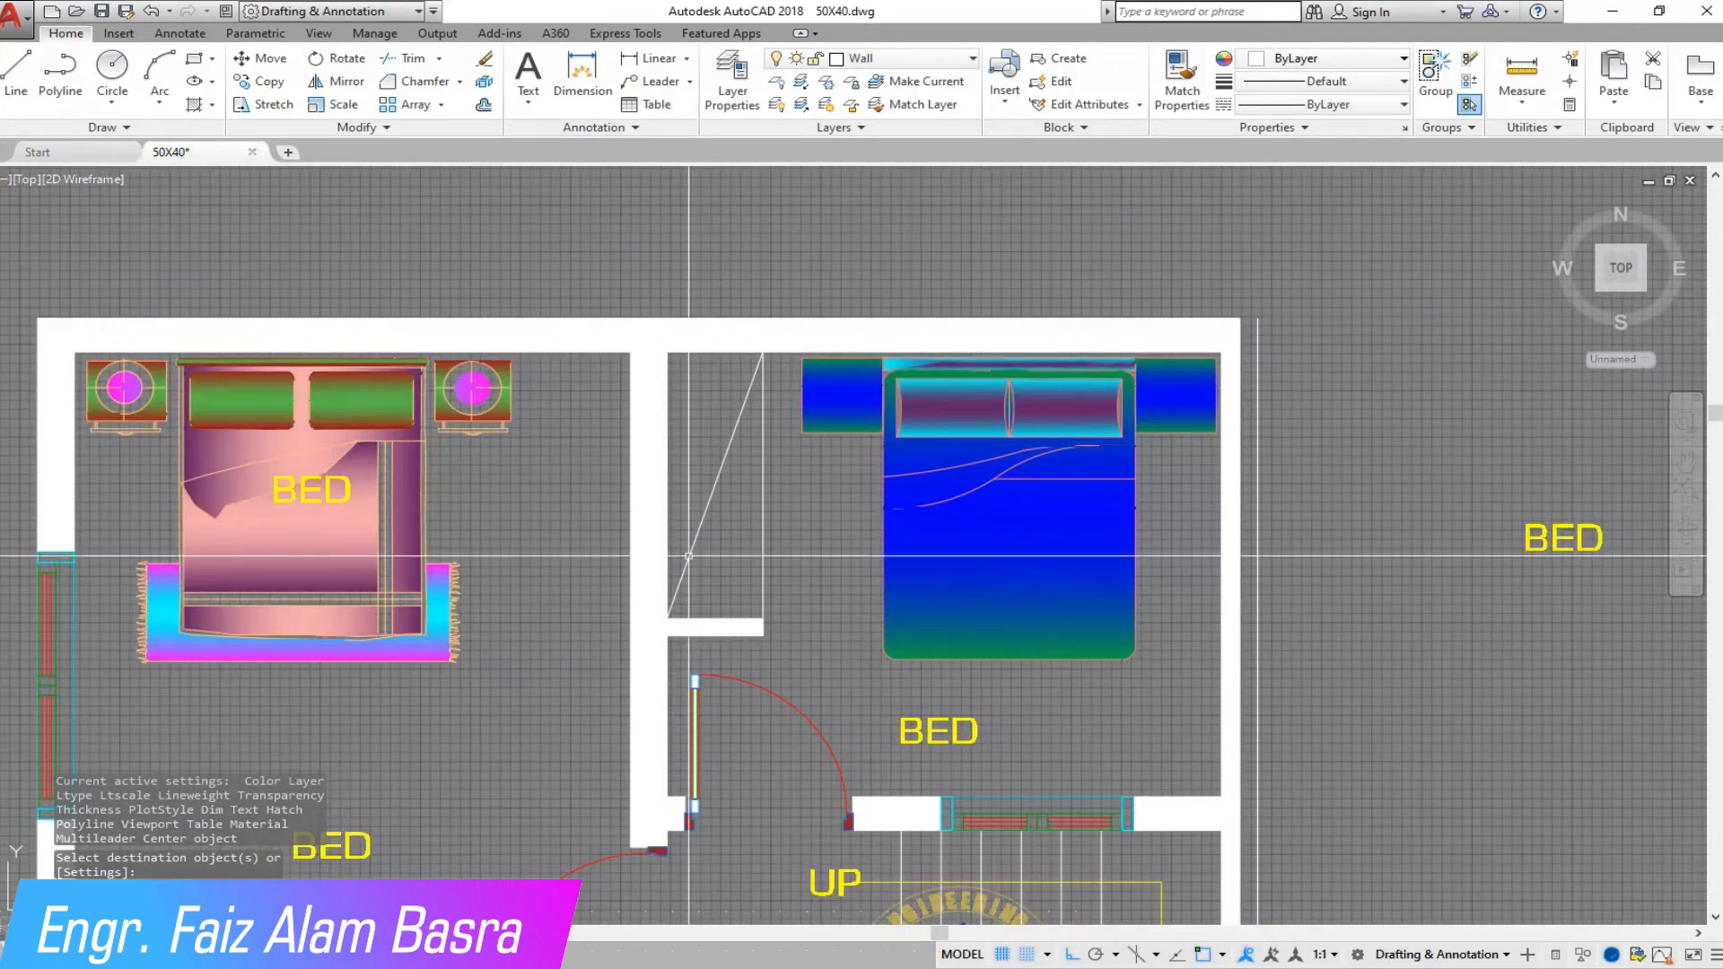
# Step: Fill the wardrobe triangle between the wall and the diagonal with a solid hatch in colour 0,0,0
pyautogui.click(714, 426)
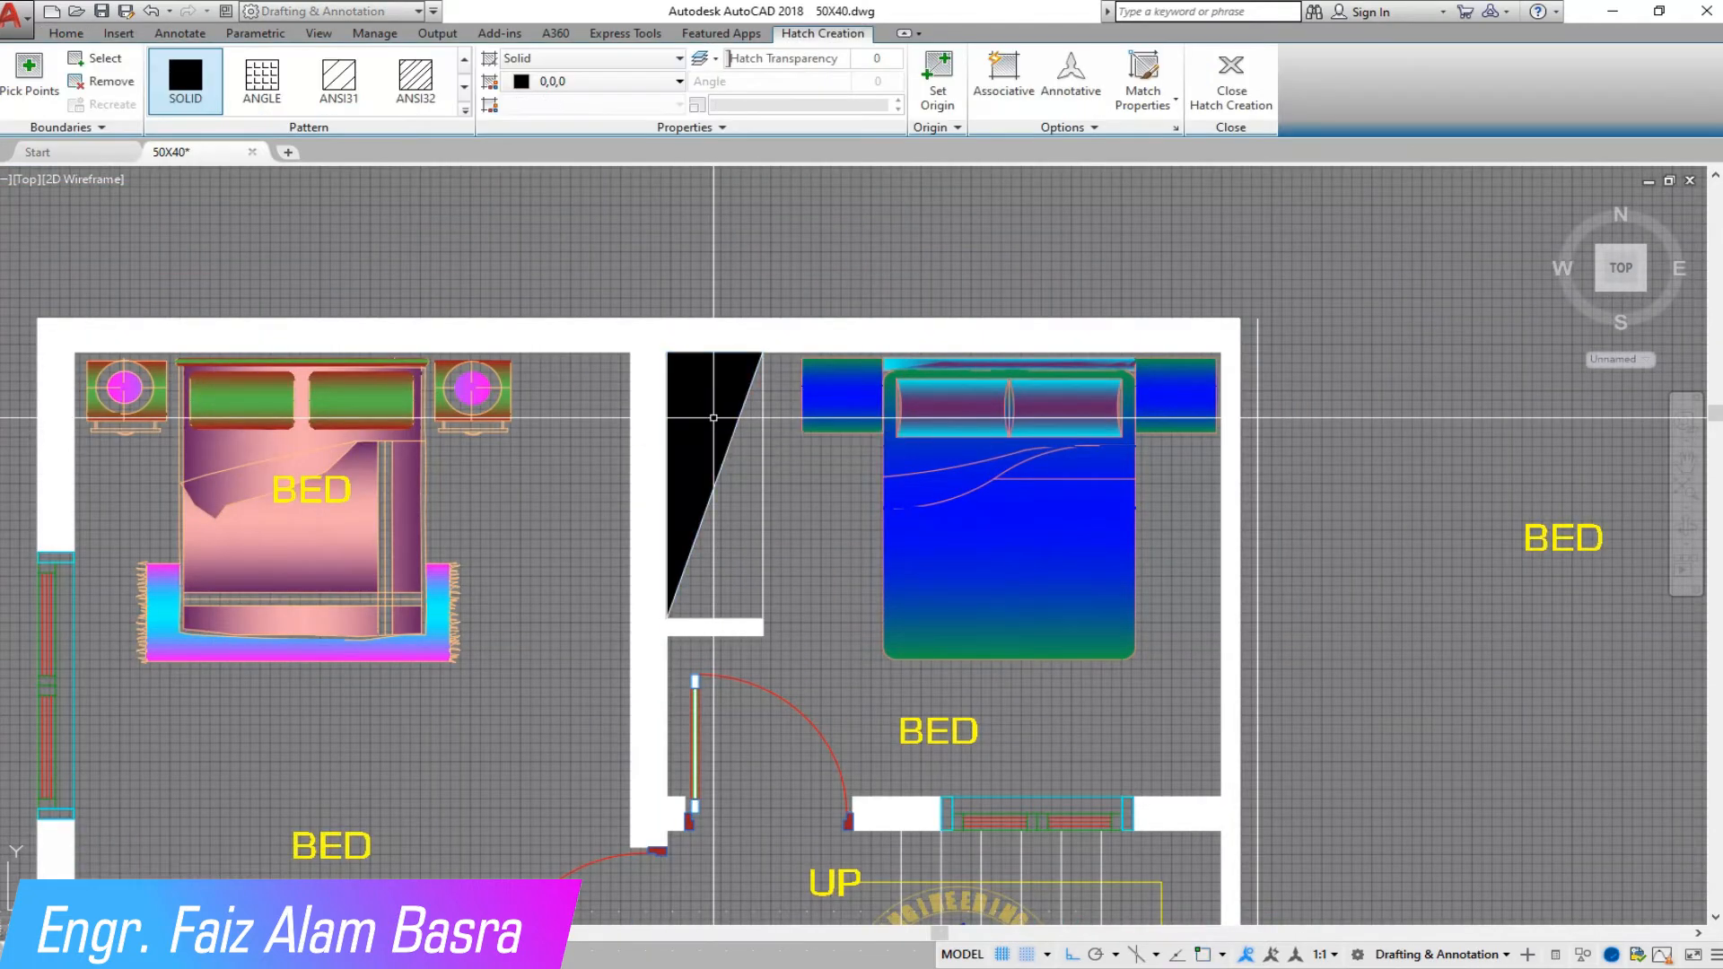
pyautogui.press('Return')
pyautogui.click(1181, 70)
pyautogui.scroll(-2, 735, 340)
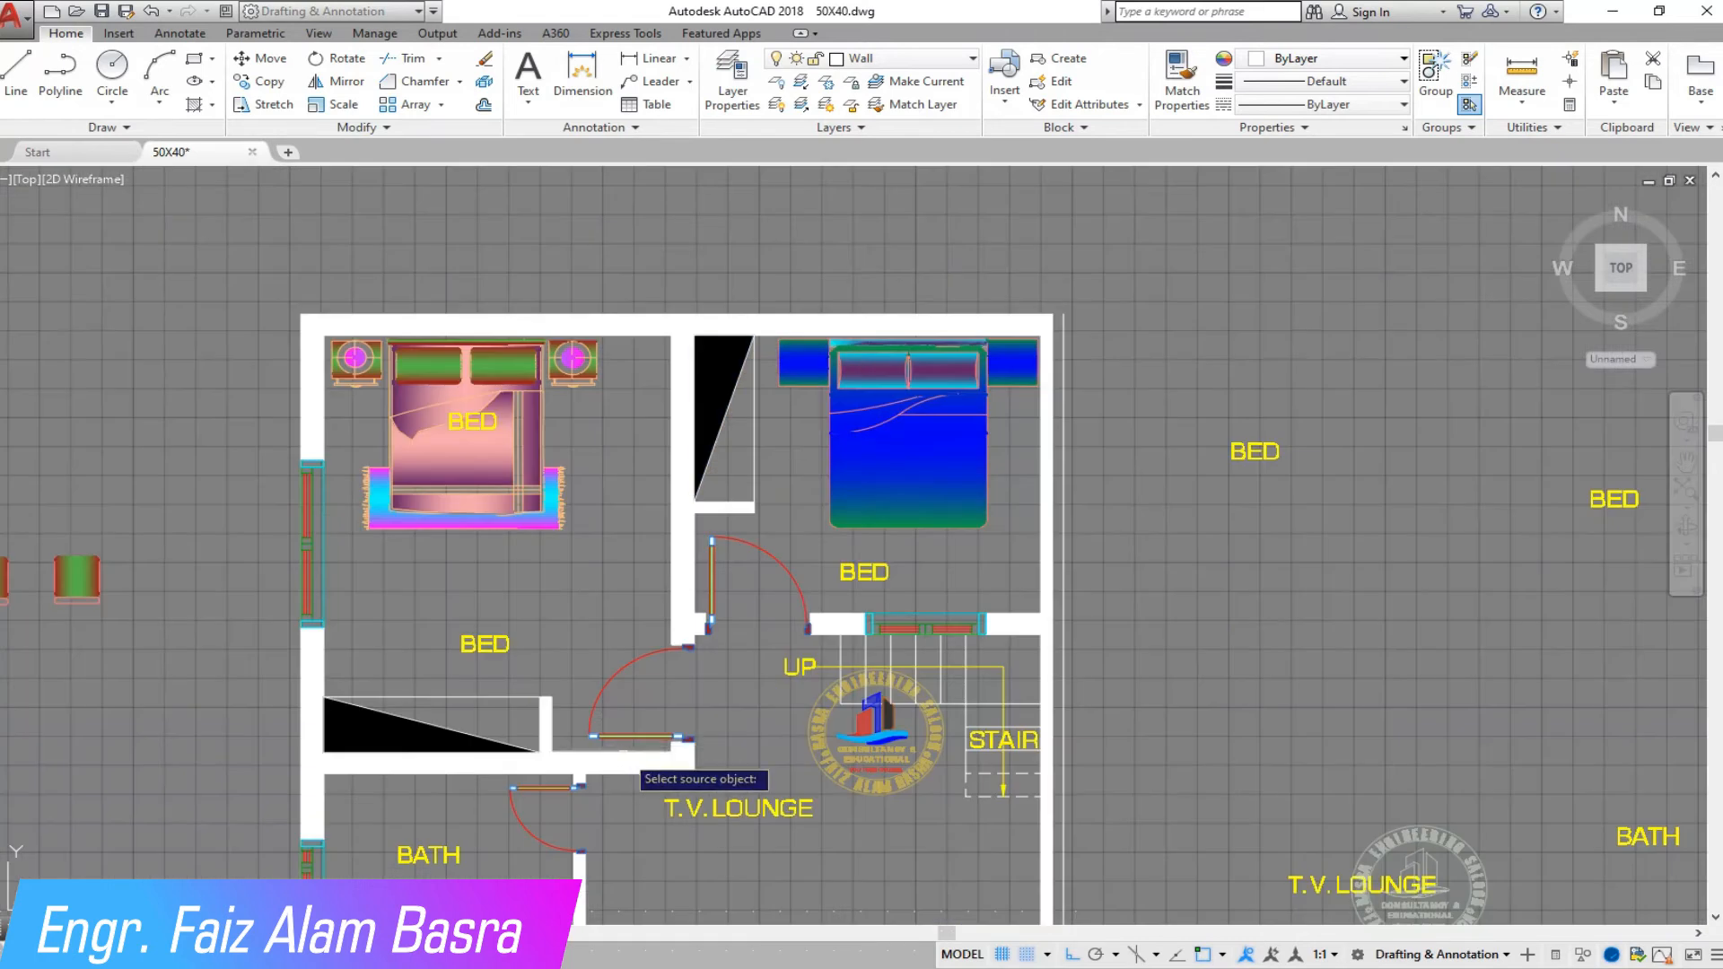
pyautogui.scroll(2, 616, 750)
pyautogui.scroll(-4, 808, 323)
pyautogui.scroll(4, 761, 335)
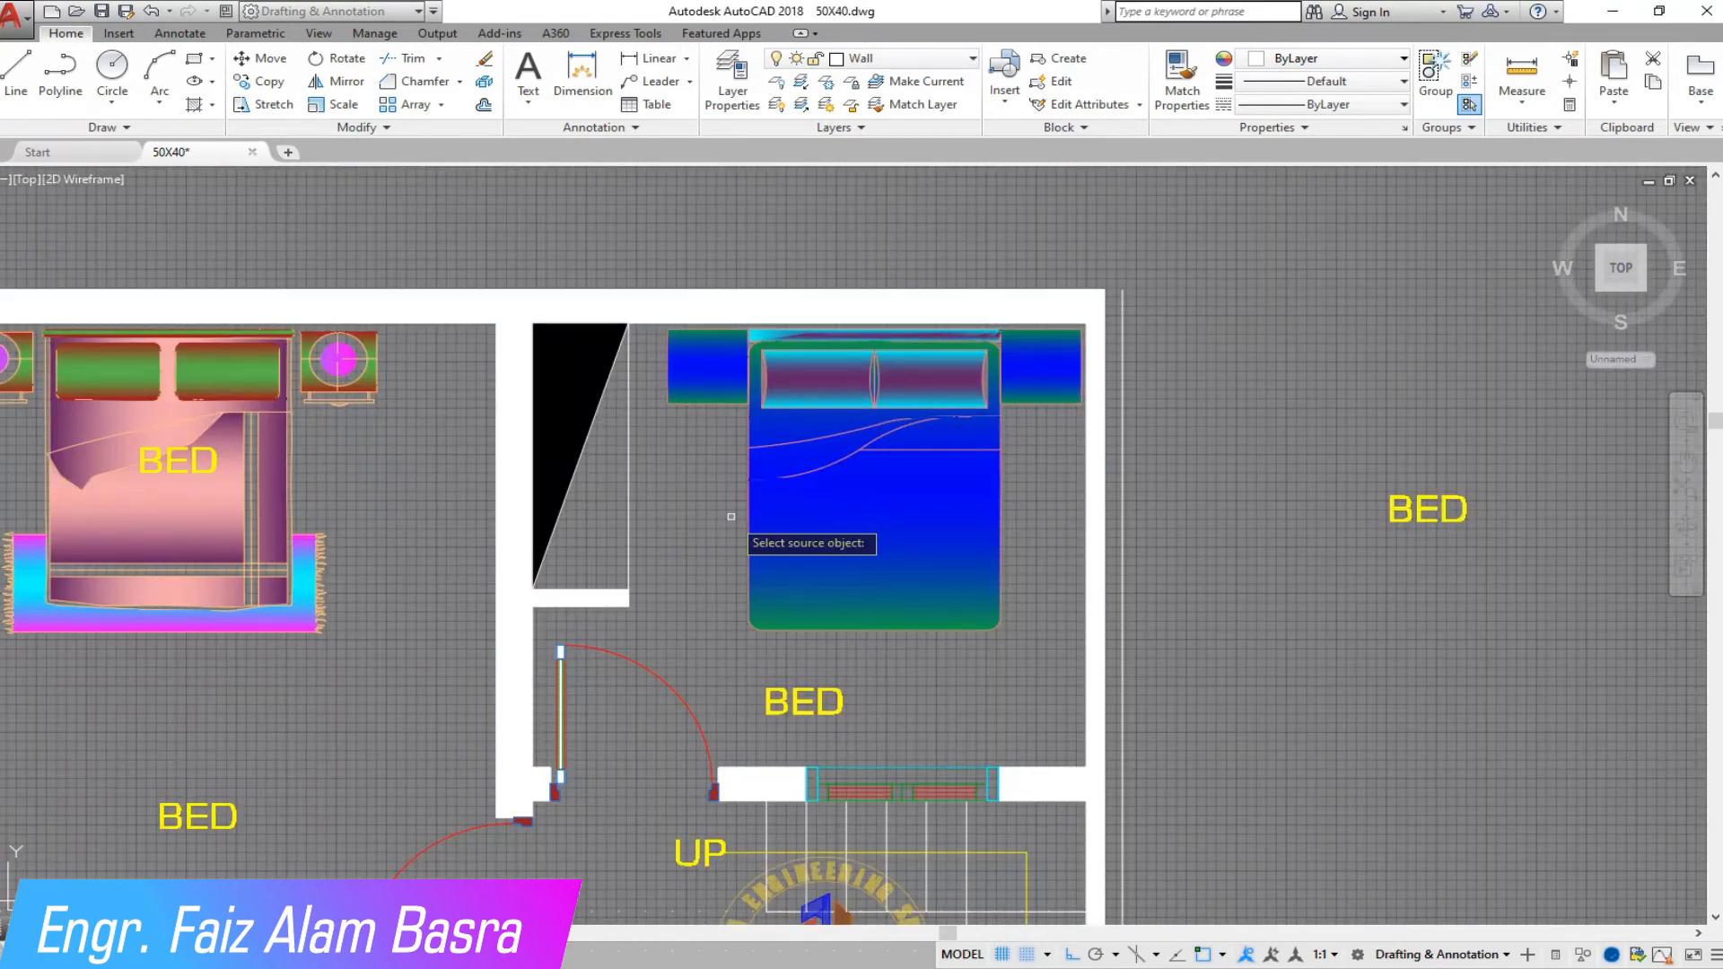
pyautogui.scroll(-2, 875, 448)
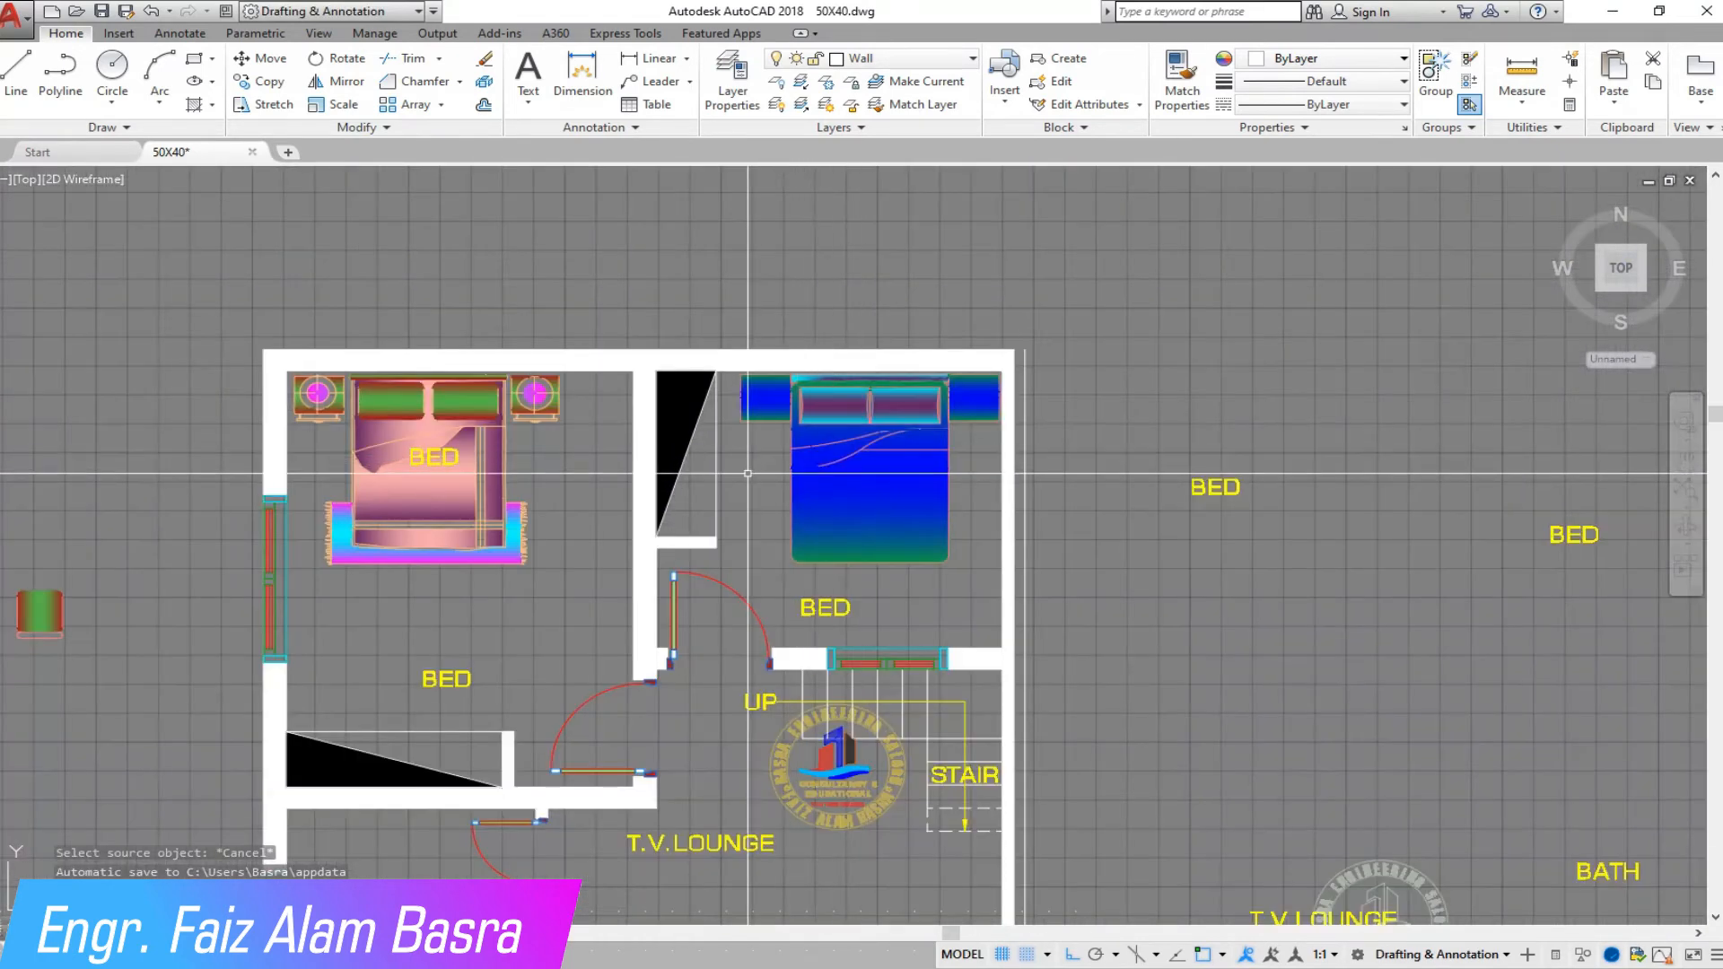
# Step: Delete the blue bed with its side tables and the remaining headboard from the right bedroom
pyautogui.scroll(2, 726, 434)
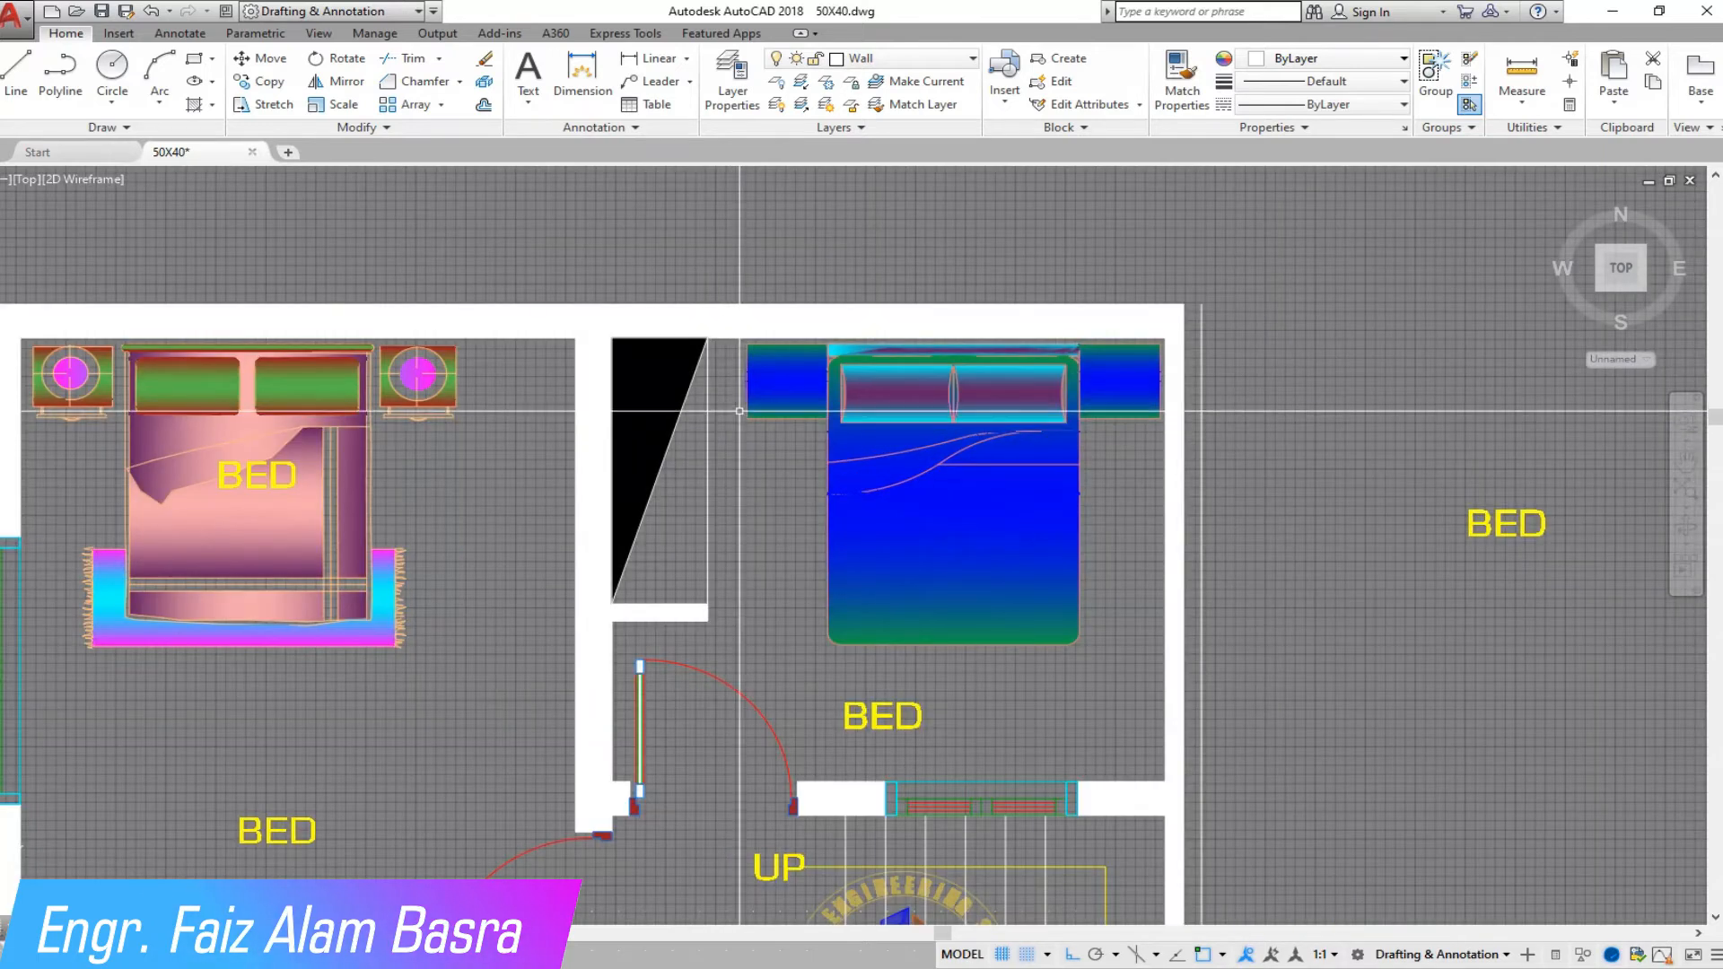
pyautogui.click(1143, 672)
pyautogui.click(762, 381)
pyautogui.press('Delete')
pyautogui.click(769, 266)
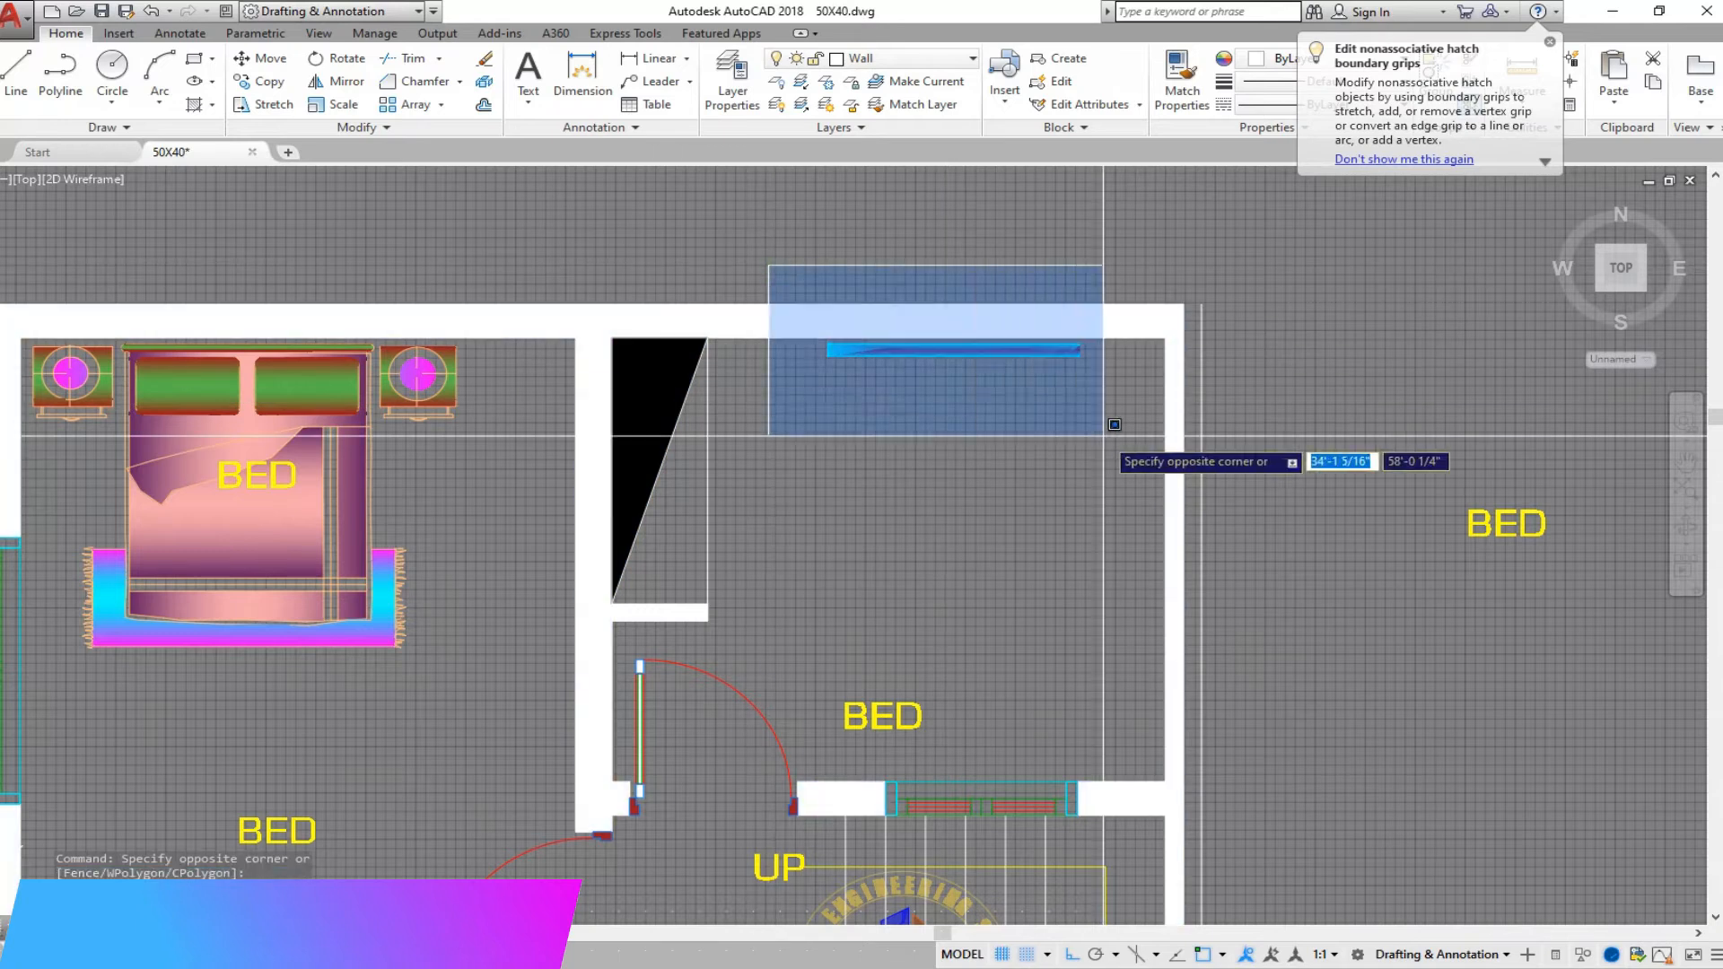
pyautogui.click(1102, 433)
pyautogui.press('Delete')
# Step: Copy the pink bed with lamp tables, rug and BED label about 14'-8" horizontally into the right bedroom
pyautogui.click(275, 77)
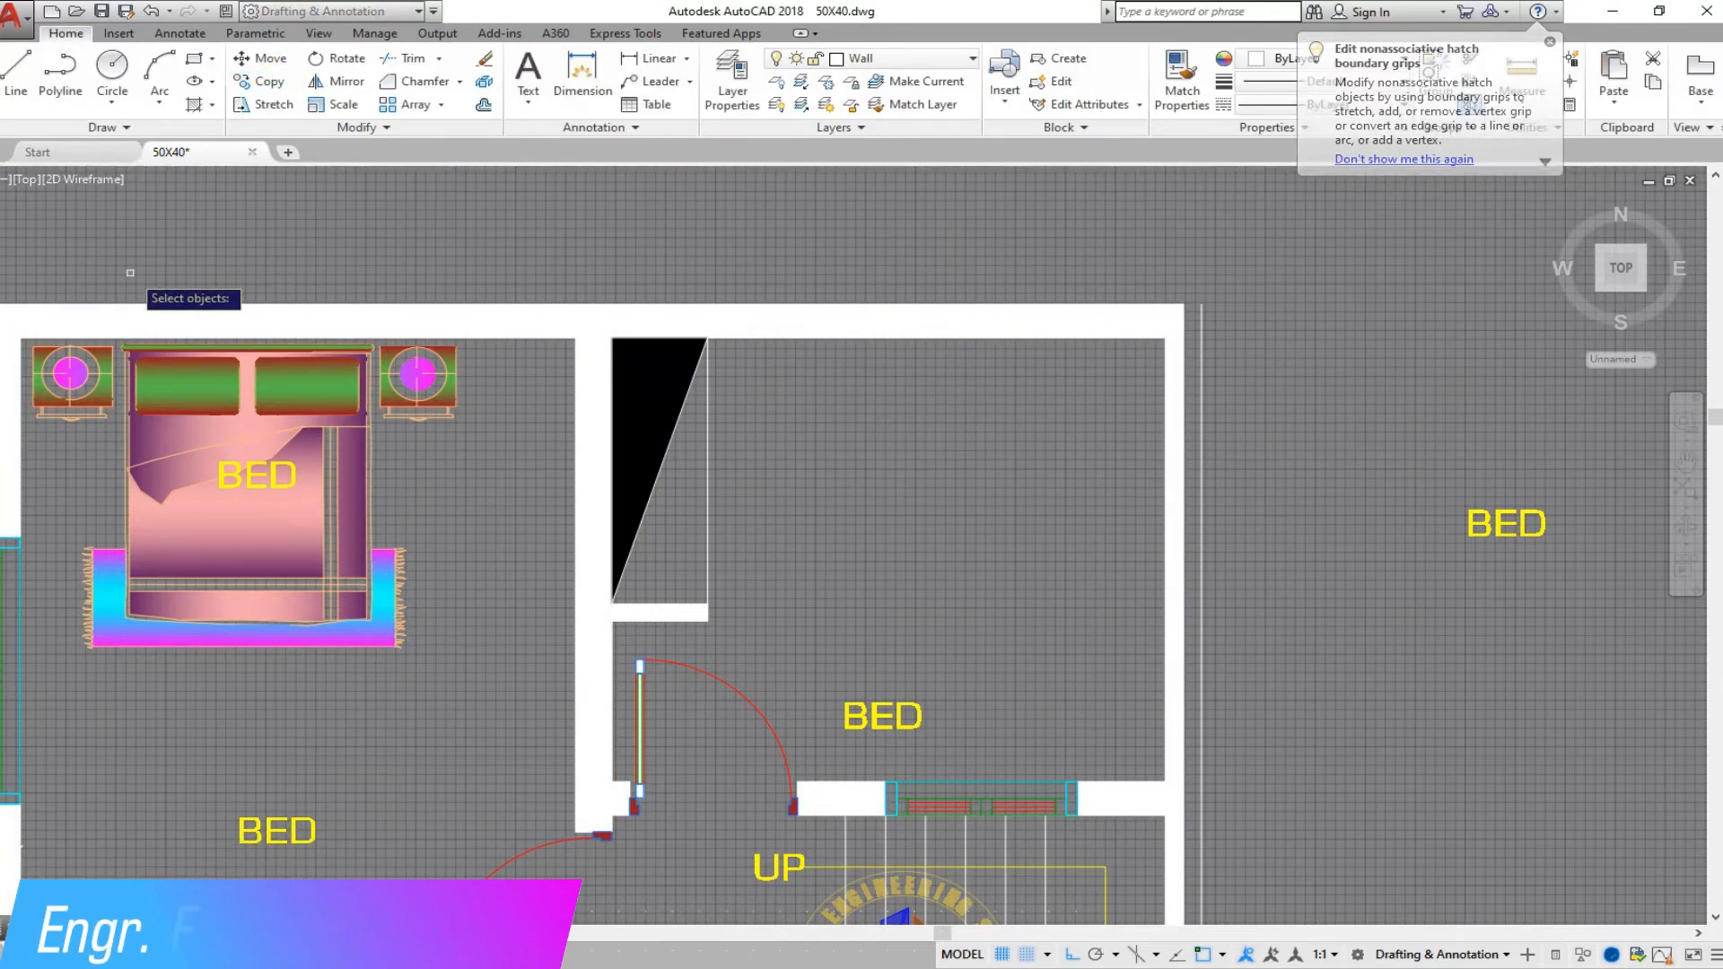
pyautogui.click(517, 711)
pyautogui.click(31, 340)
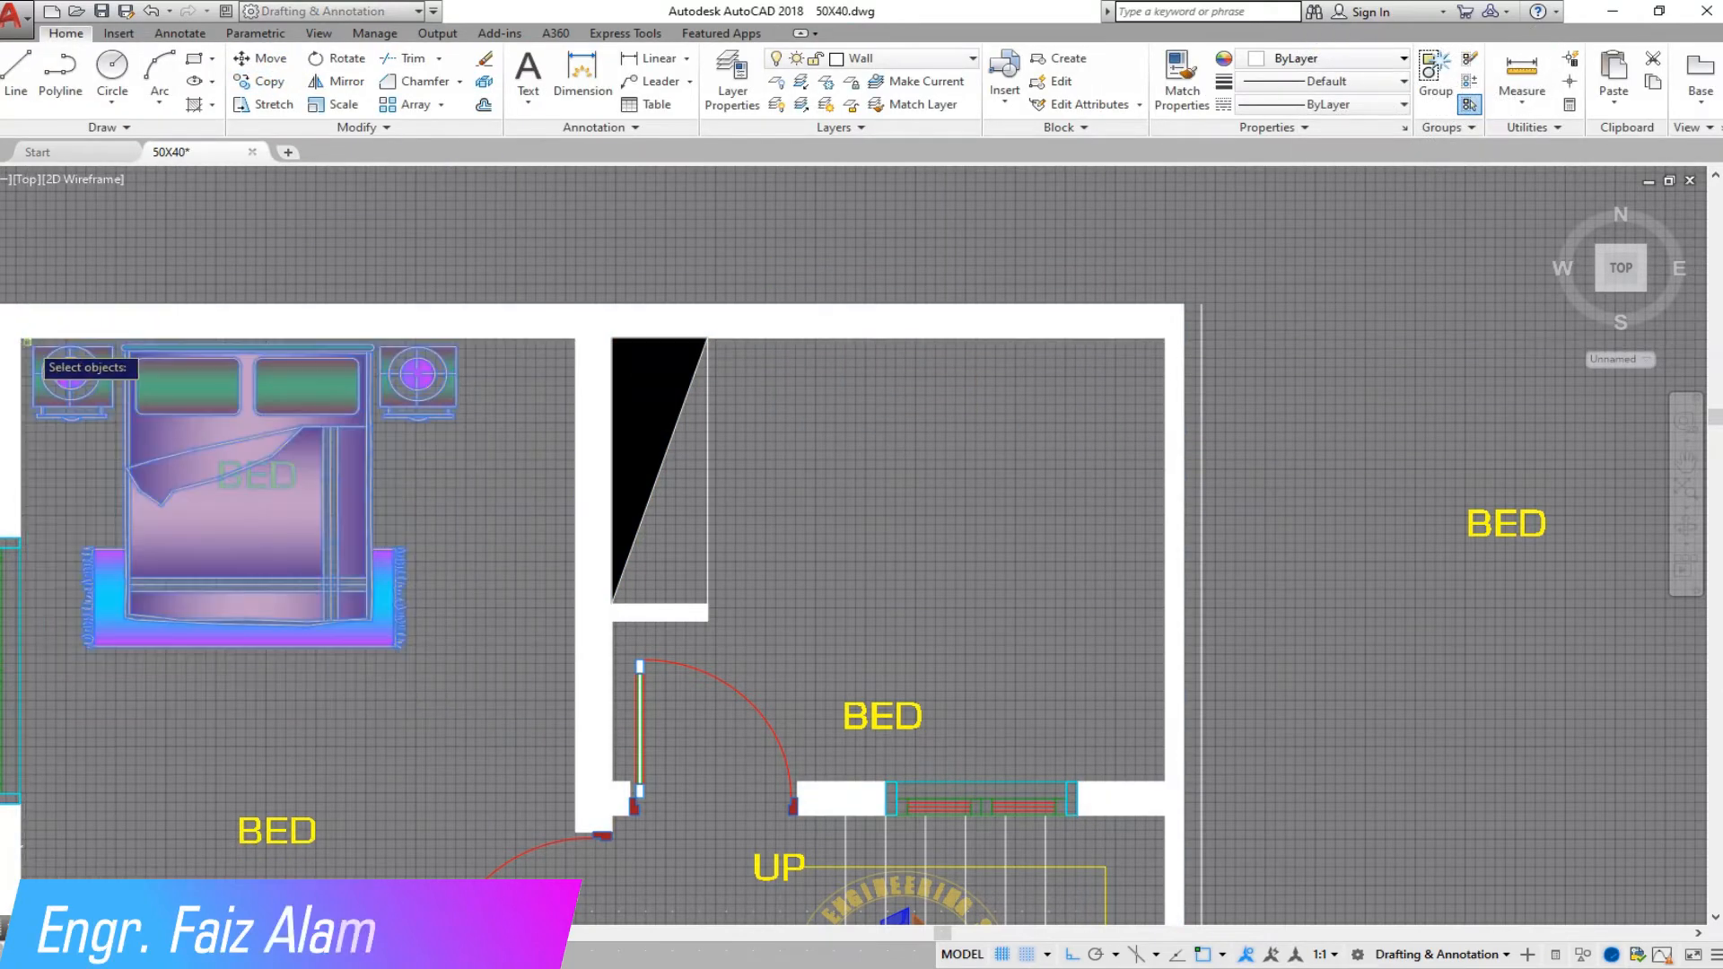
pyautogui.click(257, 664)
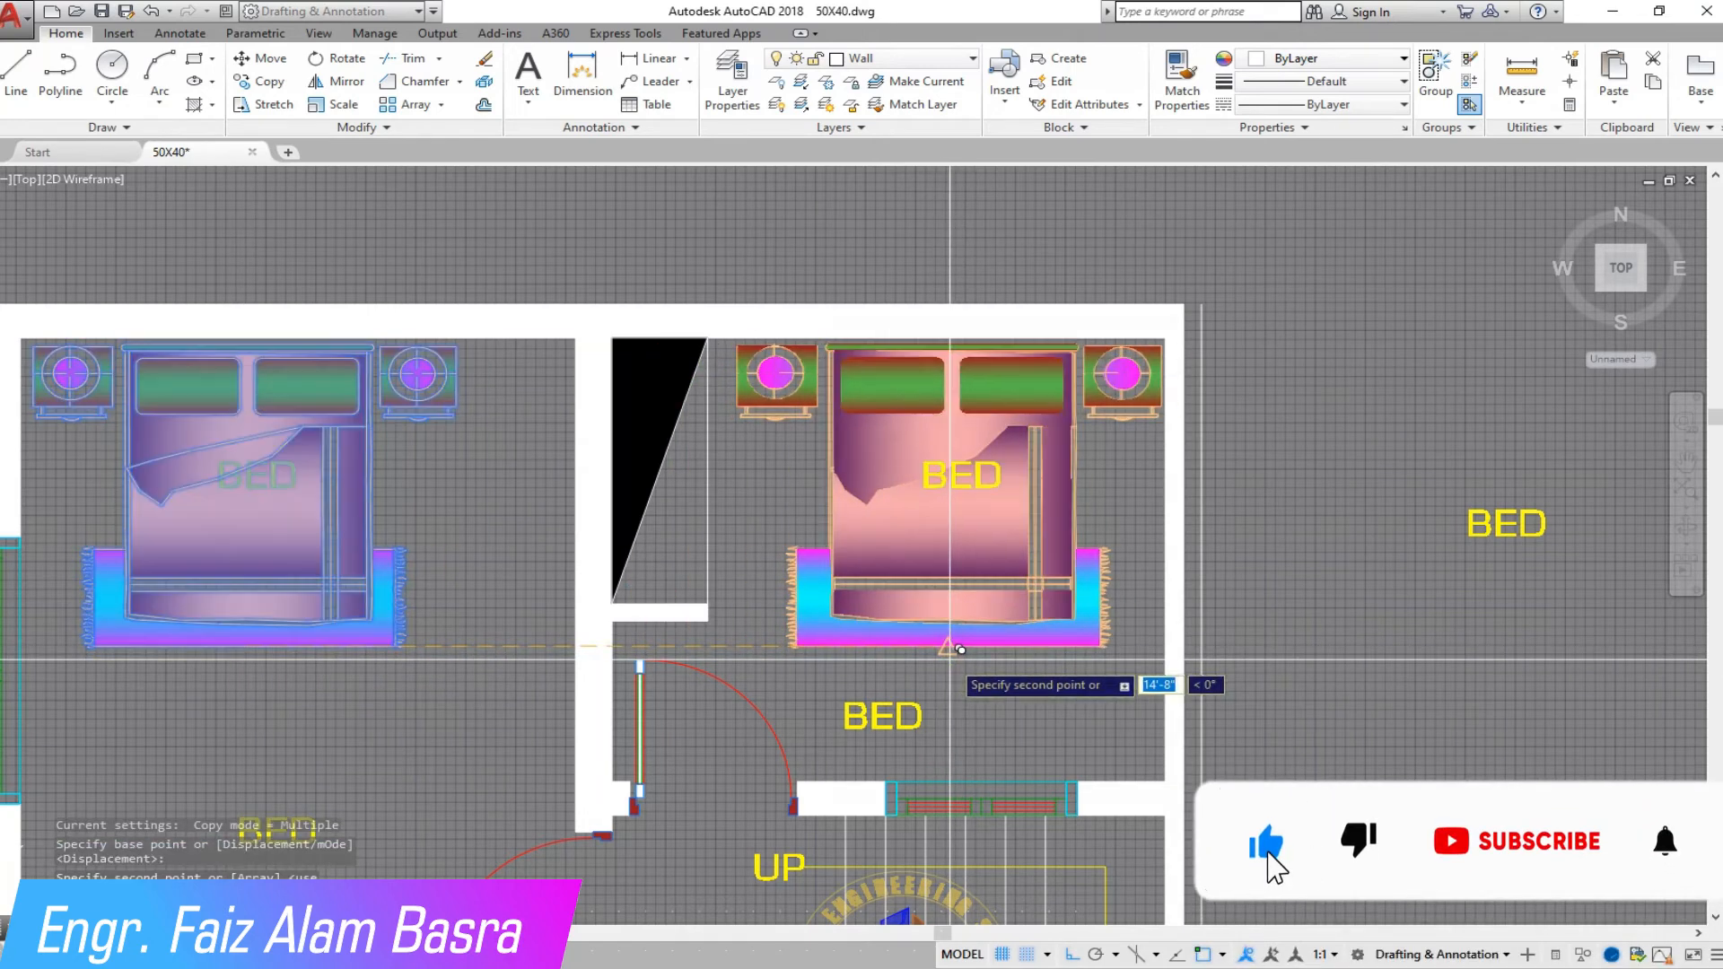
# Step: Delete the two spare stools outside the left bedroom window
pyautogui.scroll(-4, 857, 394)
pyautogui.scroll(2, 450, 606)
pyautogui.scroll(-2, 586, 517)
pyautogui.click(531, 556)
pyautogui.click(300, 315)
pyautogui.press('Delete')
# Step: Move the spare room labels and the grey round logo beside the plan horizontally farther to the right
pyautogui.moveTo(837, 435)
pyautogui.mouseDown(button='middle')
pyautogui.moveTo(786, 441)
pyautogui.moveTo(724, 394)
pyautogui.mouseUp(button='middle')
pyautogui.scroll(-4, 859, 413)
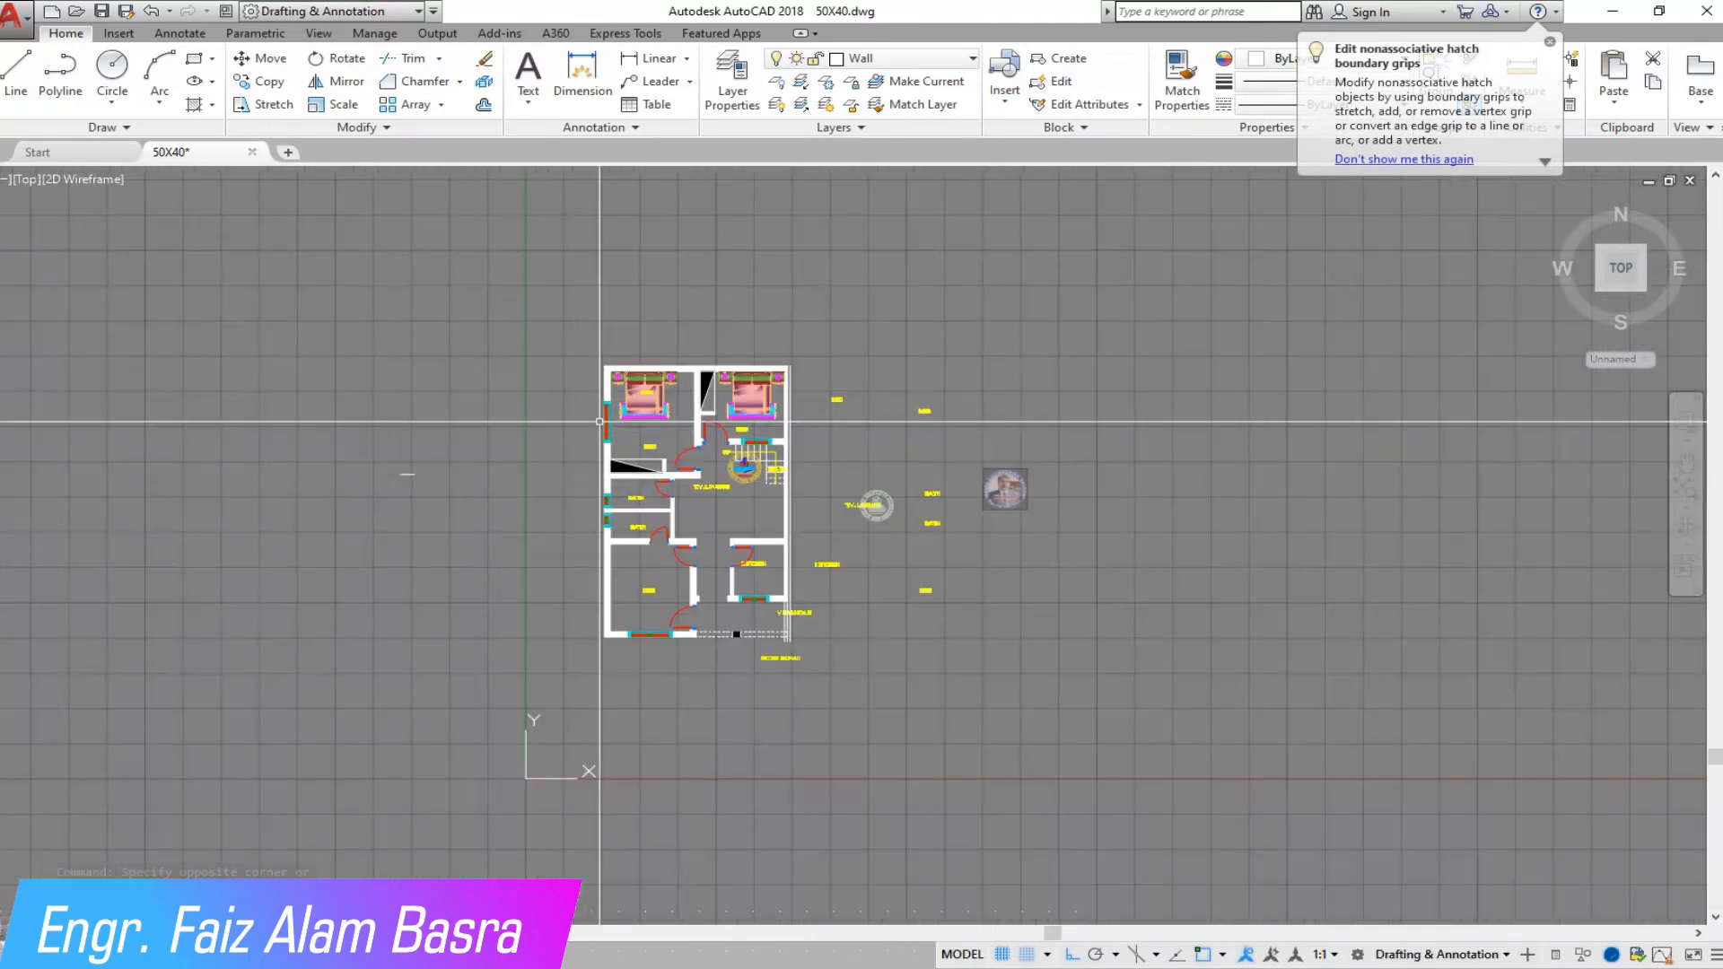
pyautogui.click(265, 58)
pyautogui.scroll(2, 960, 432)
pyautogui.click(971, 814)
pyautogui.click(719, 308)
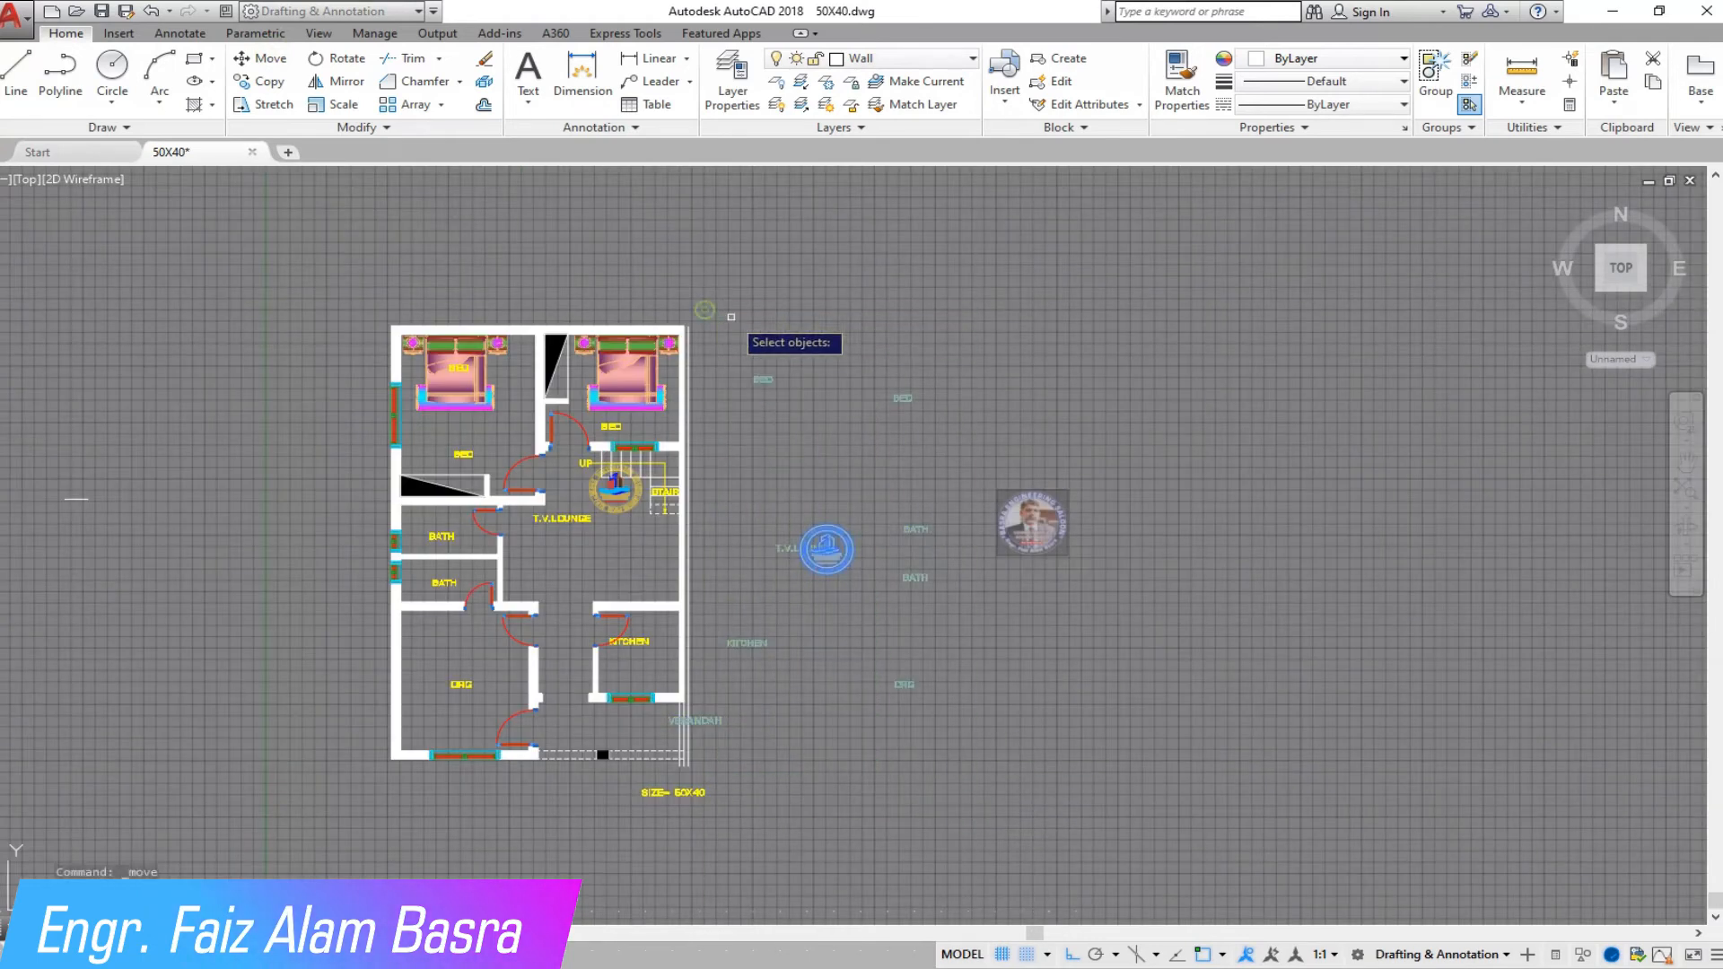
pyautogui.press('Return')
pyautogui.click(230, 220)
pyautogui.click(923, 220)
# Step: Delete the short stray line in the empty space left of the plan
pyautogui.scroll(2, 598, 815)
pyautogui.scroll(-2, 938, 618)
pyautogui.scroll(2, 211, 447)
pyautogui.click(282, 460)
pyautogui.scroll(-3, 769, 469)
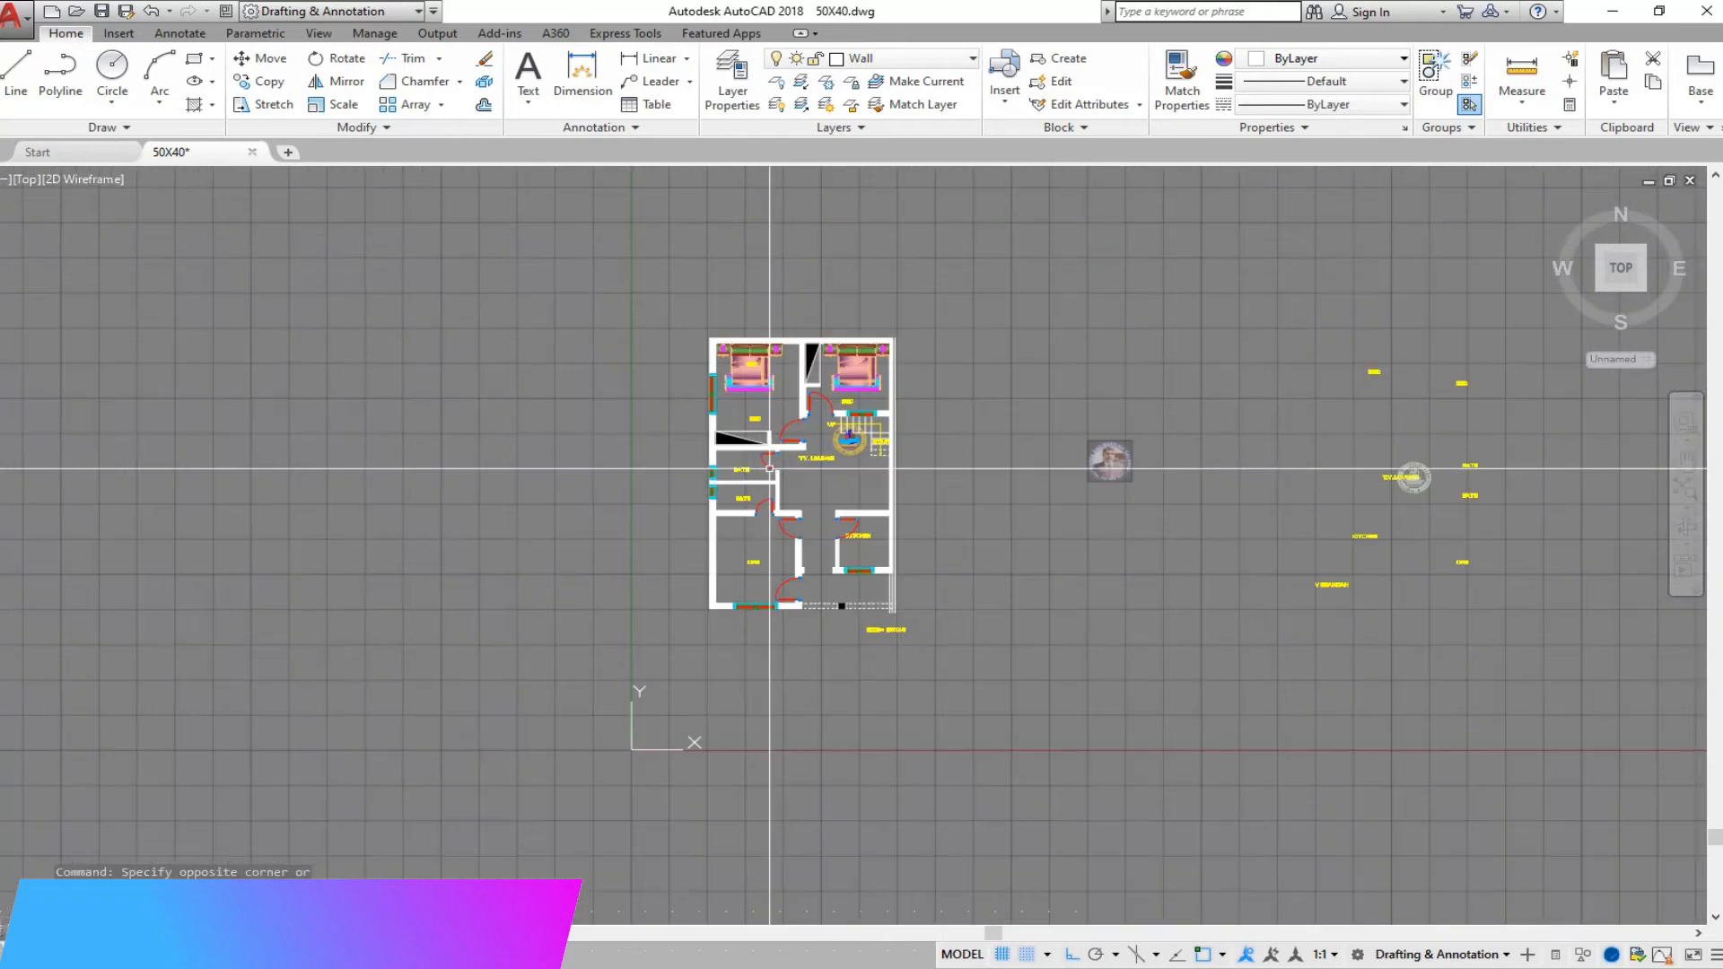
# Step: Copy the corner shower, toilet, washbasin counter and BATH label from the sample plan's bathroom into the upper bath
pyautogui.click(269, 89)
pyautogui.scroll(-1, 965, 537)
pyautogui.scroll(-3, 951, 538)
pyautogui.scroll(5, 400, 554)
pyautogui.scroll(3, 315, 442)
pyautogui.scroll(5, 471, 508)
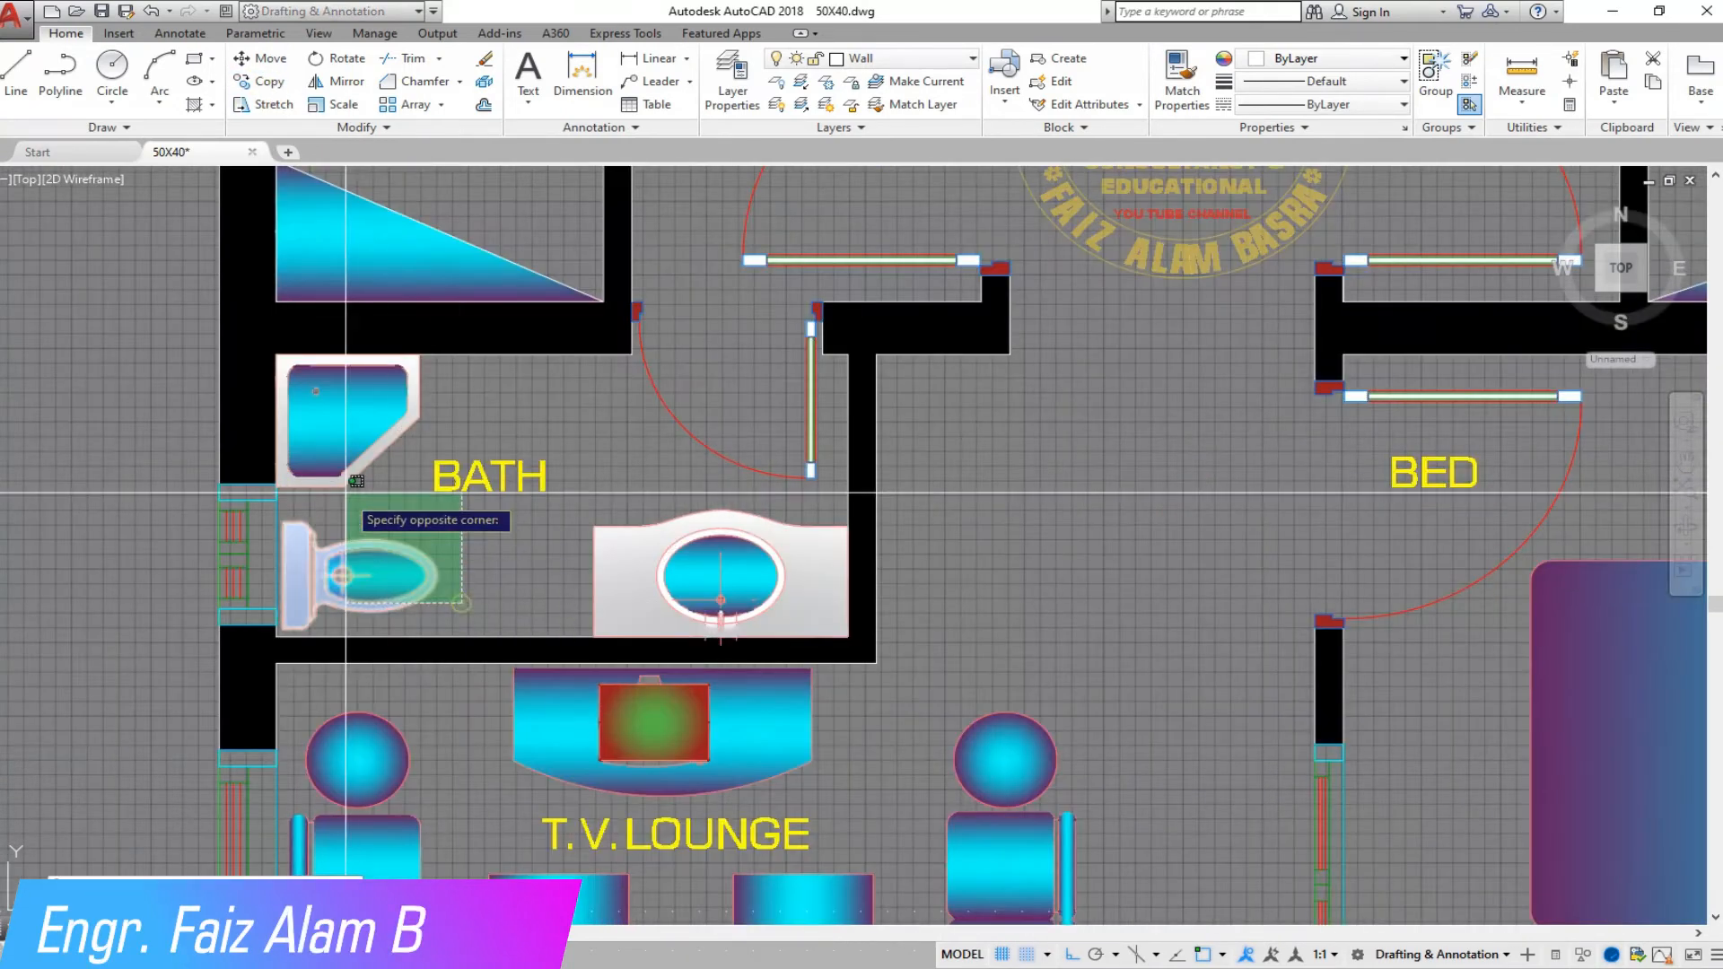
pyautogui.scroll(2, 721, 600)
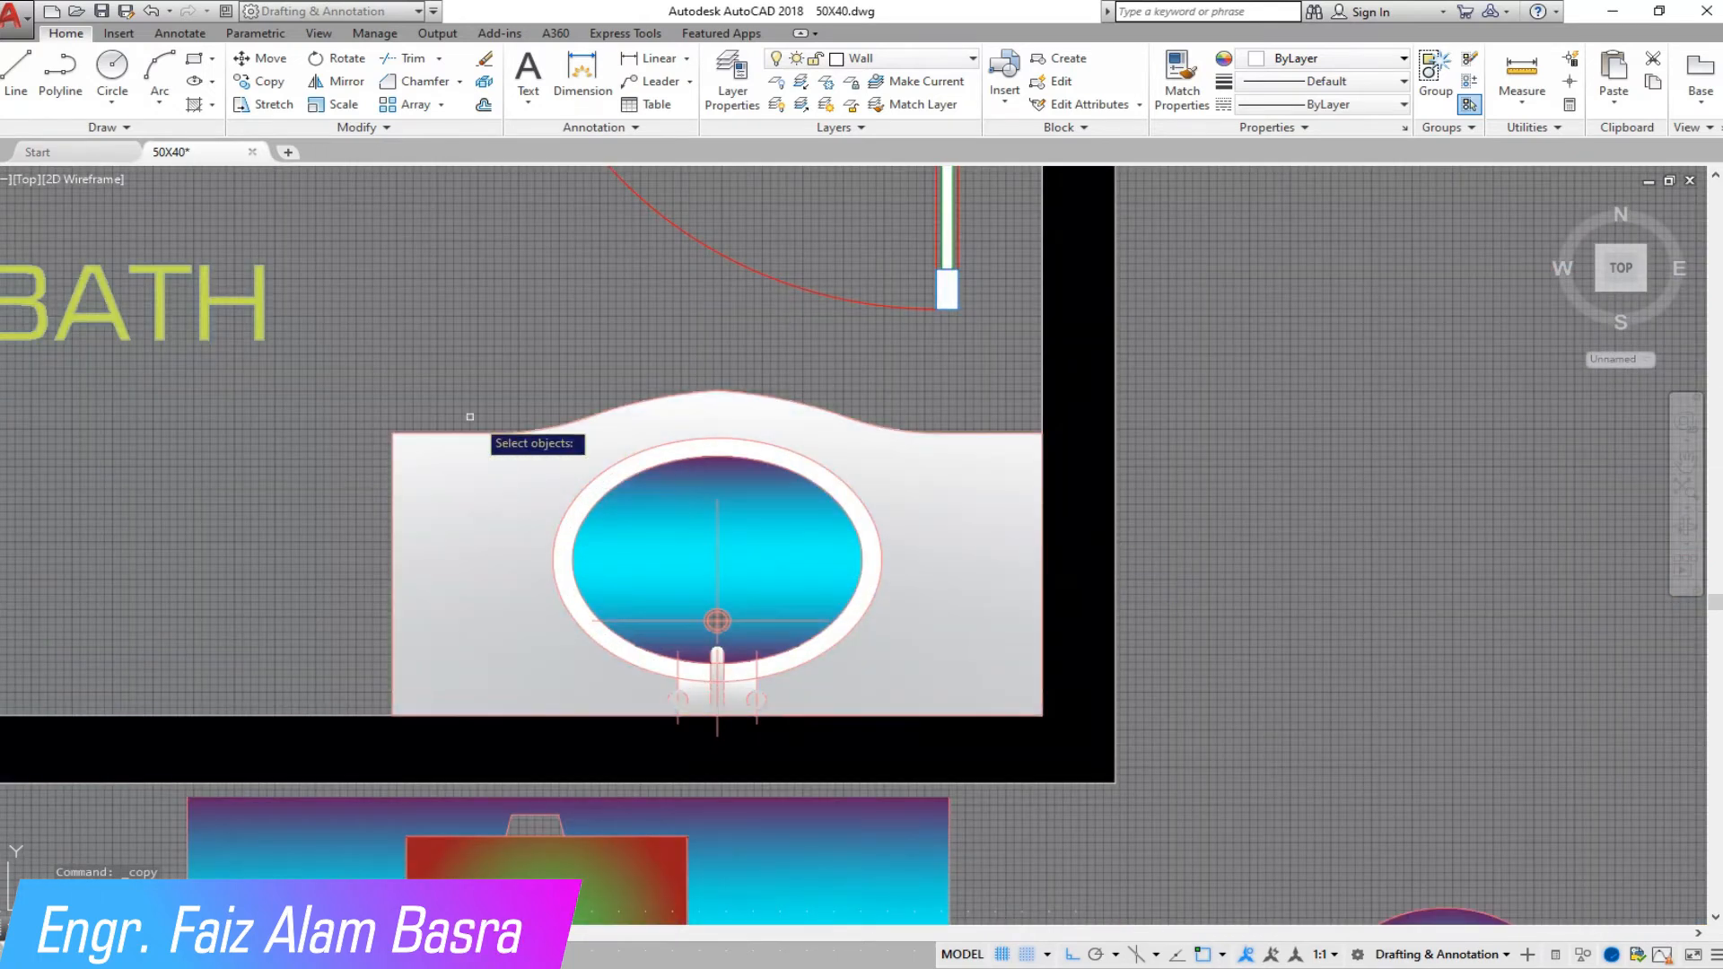
pyautogui.click(339, 365)
pyautogui.click(1217, 747)
pyautogui.click(1041, 713)
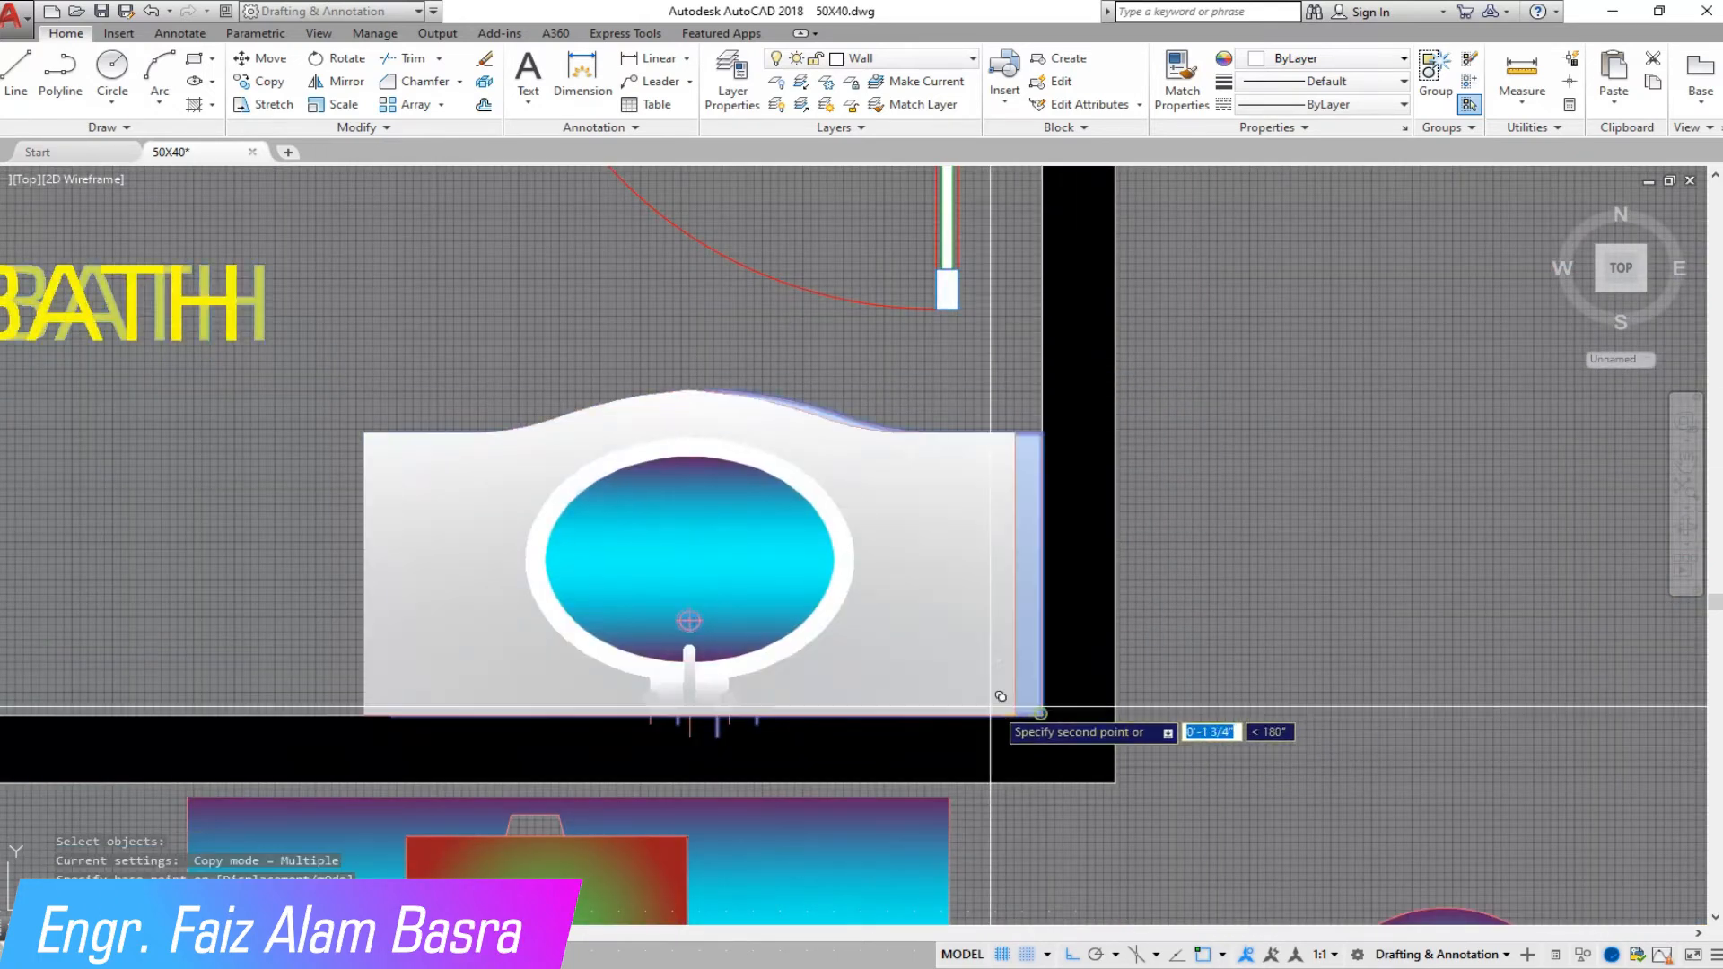
pyautogui.scroll(-6, 439, 583)
pyautogui.scroll(-2, 980, 580)
pyautogui.scroll(10, 987, 565)
pyautogui.scroll(-5, 721, 646)
pyautogui.scroll(7, 722, 734)
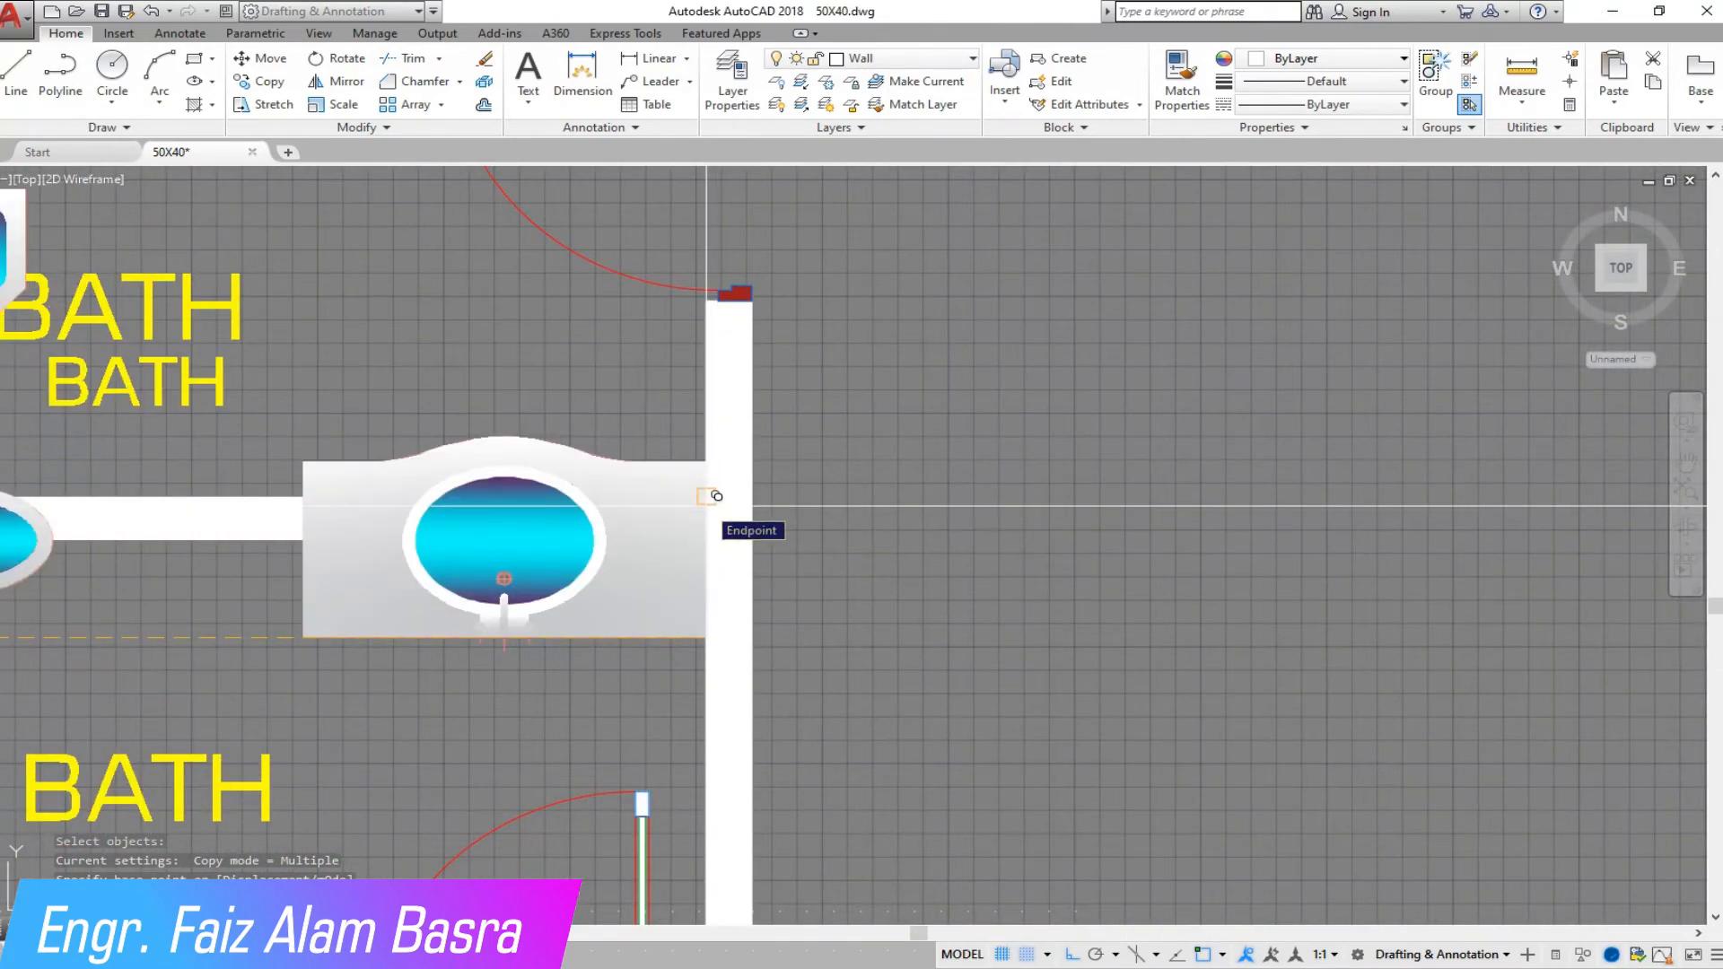
pyautogui.scroll(6, 716, 495)
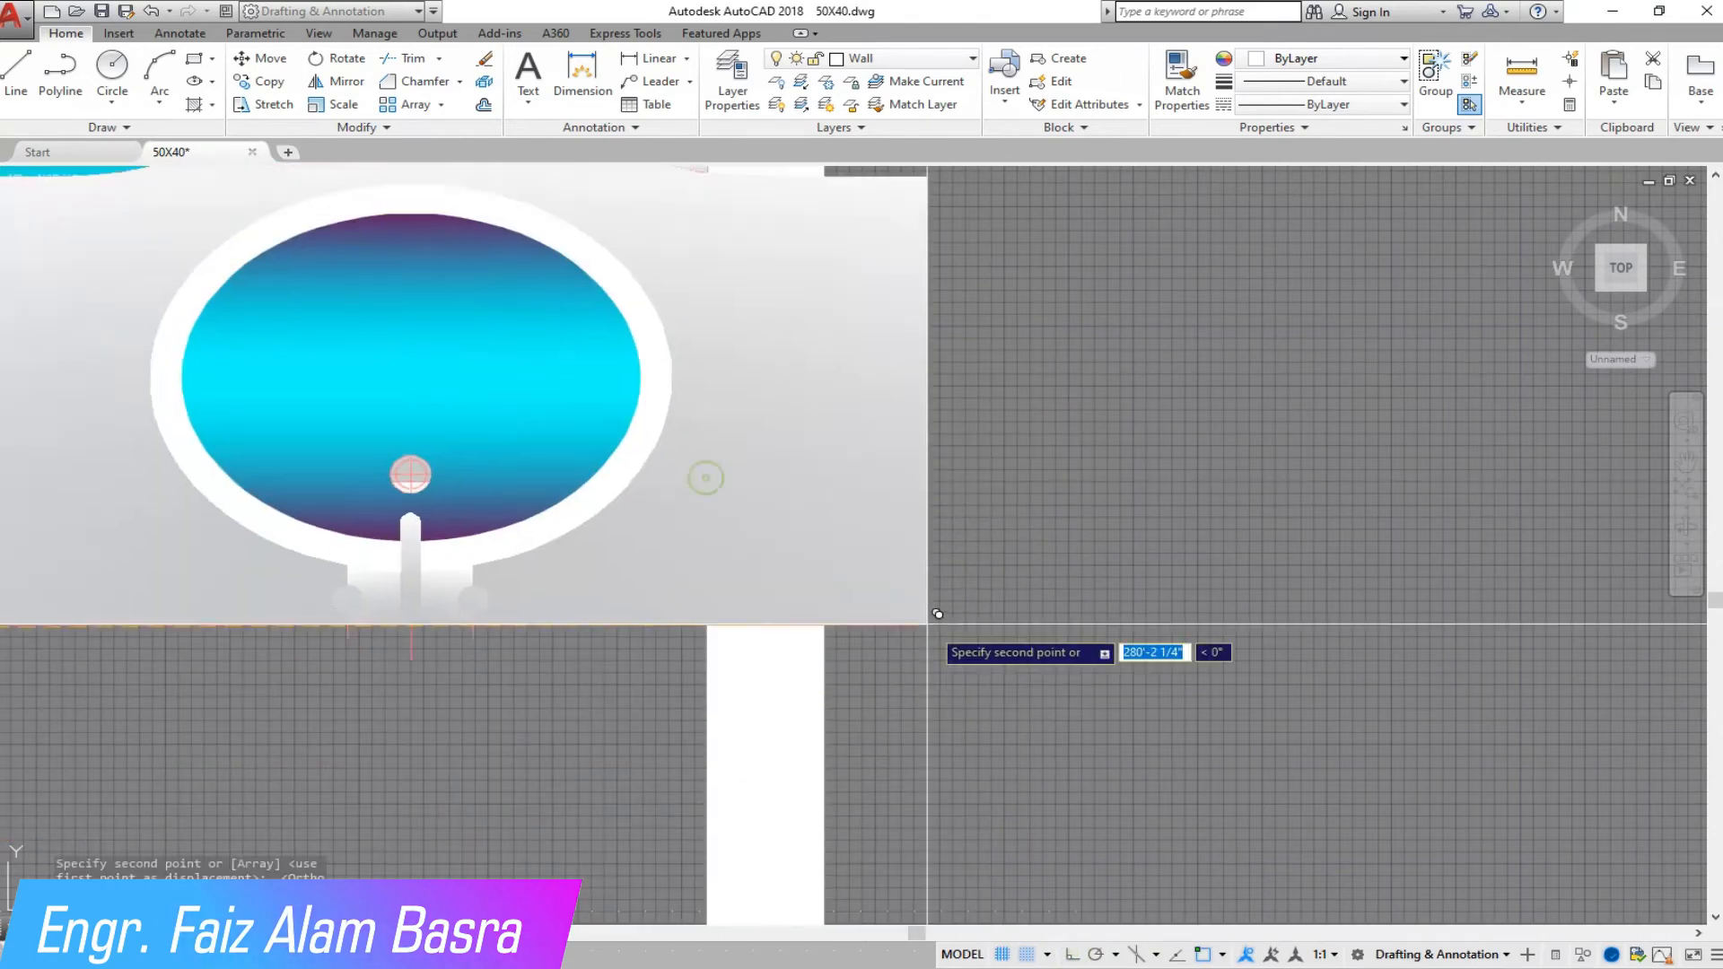
pyautogui.scroll(-6, 938, 614)
pyautogui.press('Escape')
# Step: Delete the smaller duplicate BATH label in the upper bath
pyautogui.scroll(3, 846, 525)
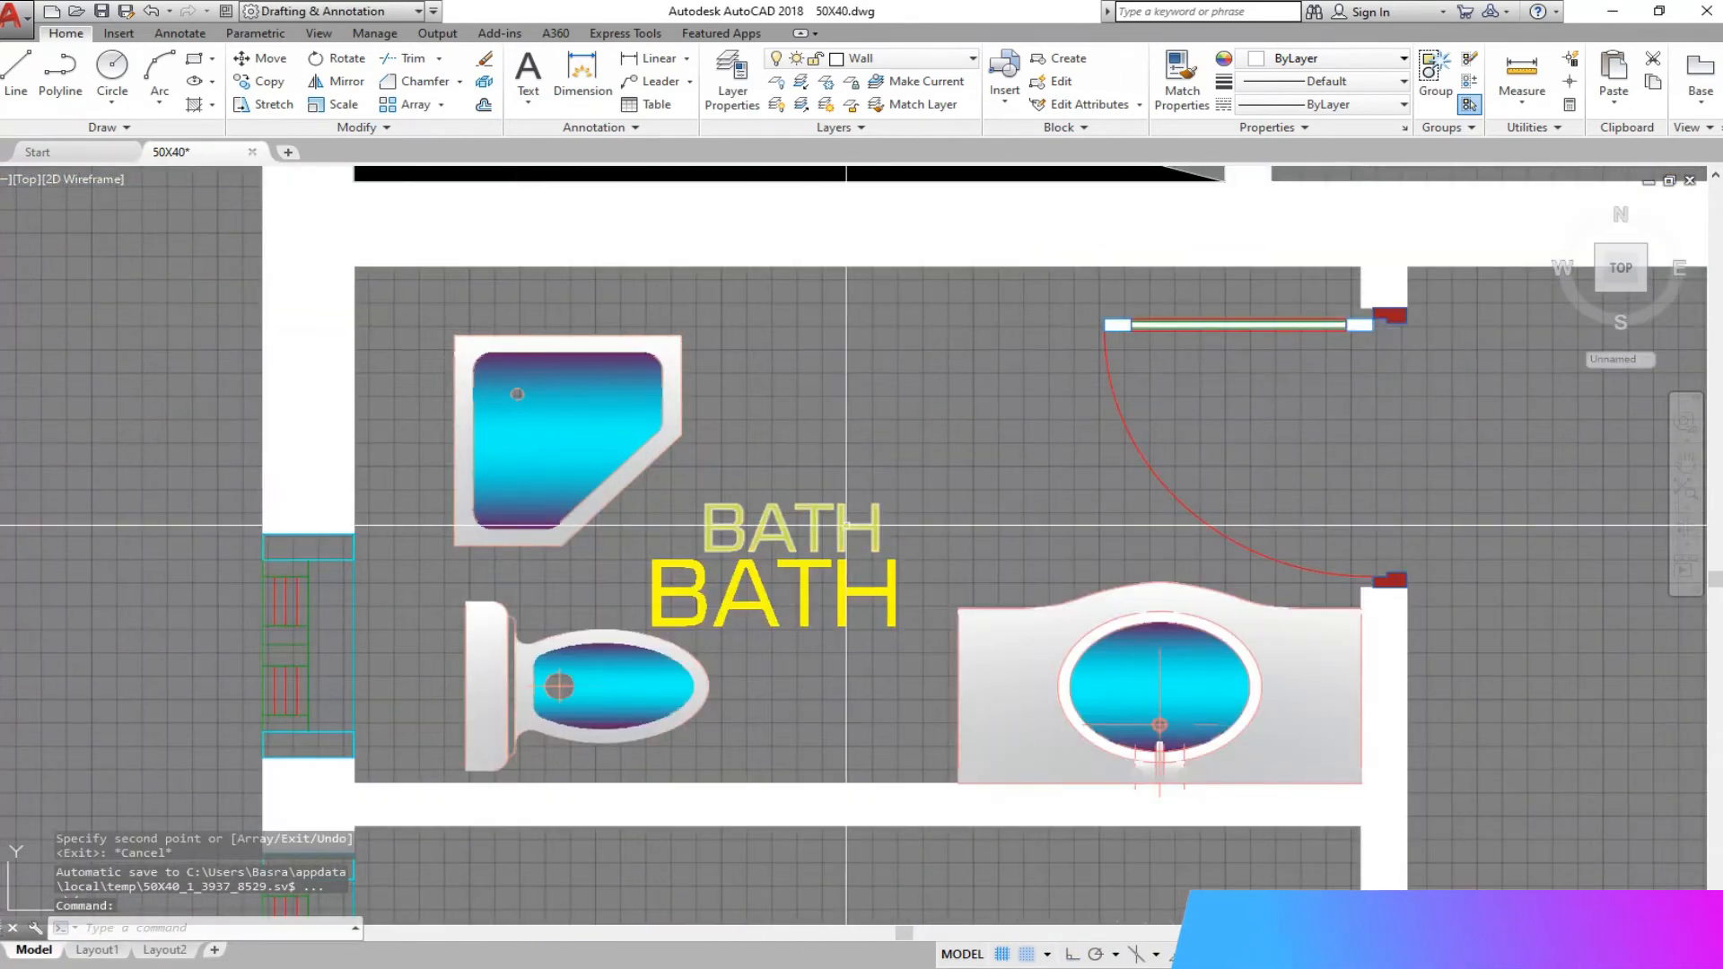
pyautogui.scroll(-5, 757, 532)
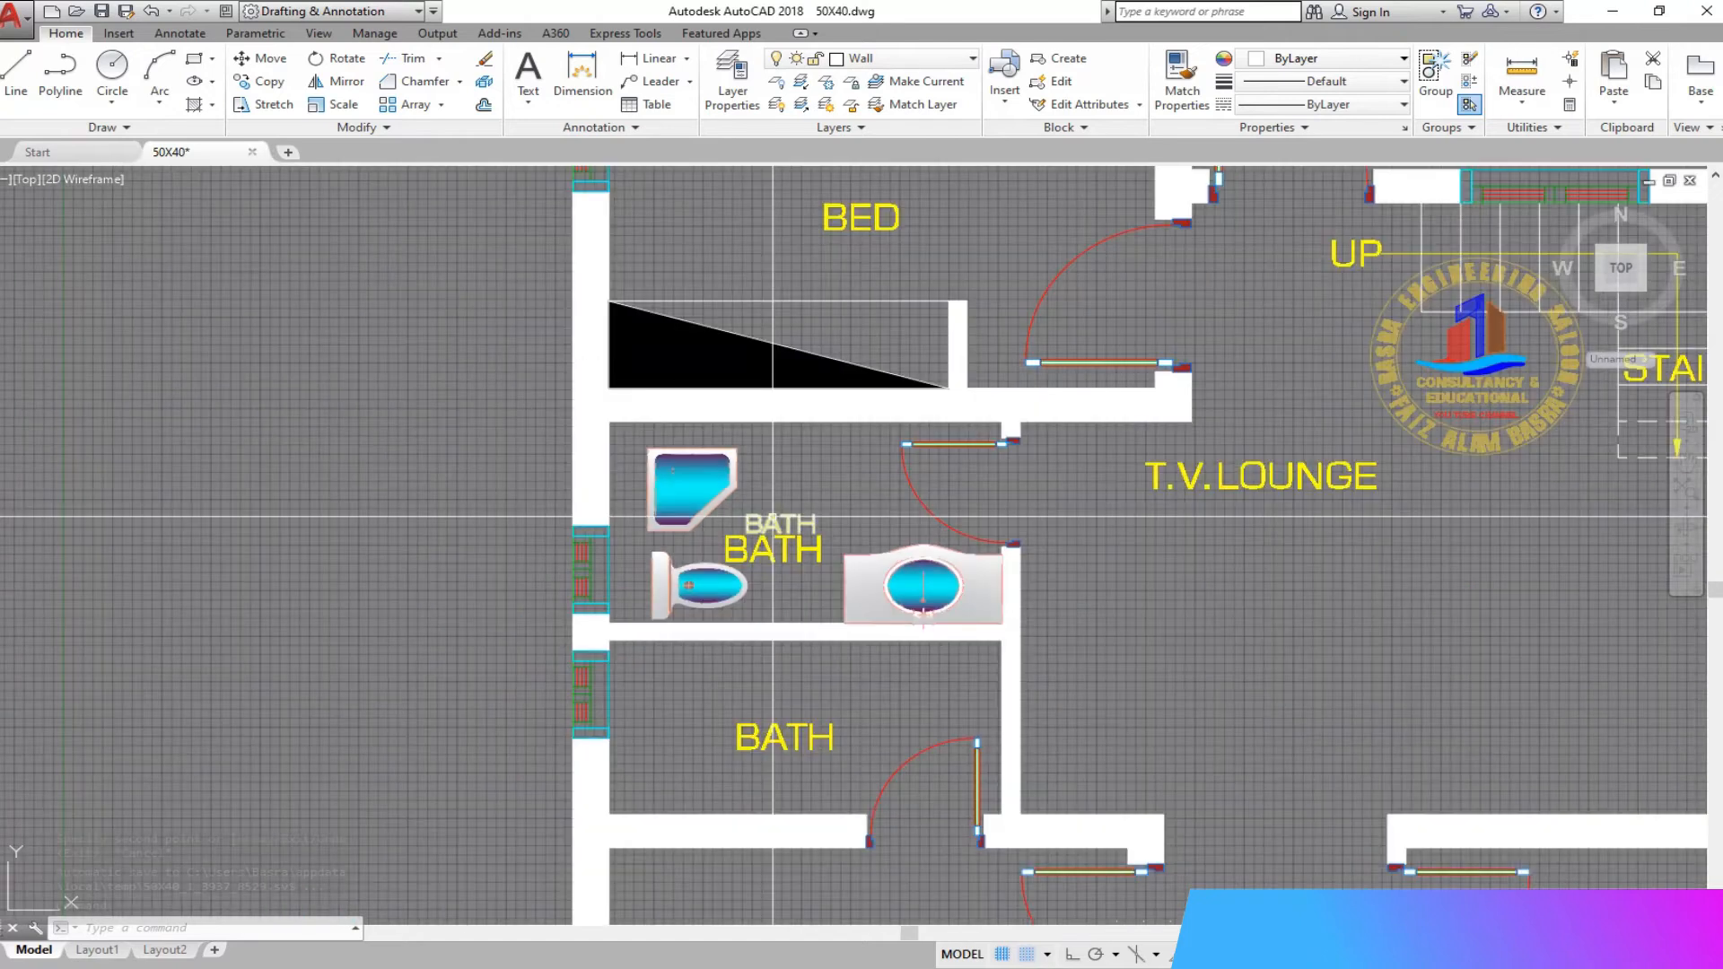
pyautogui.scroll(4, 824, 520)
pyautogui.click(603, 326)
pyautogui.scroll(2, 603, 326)
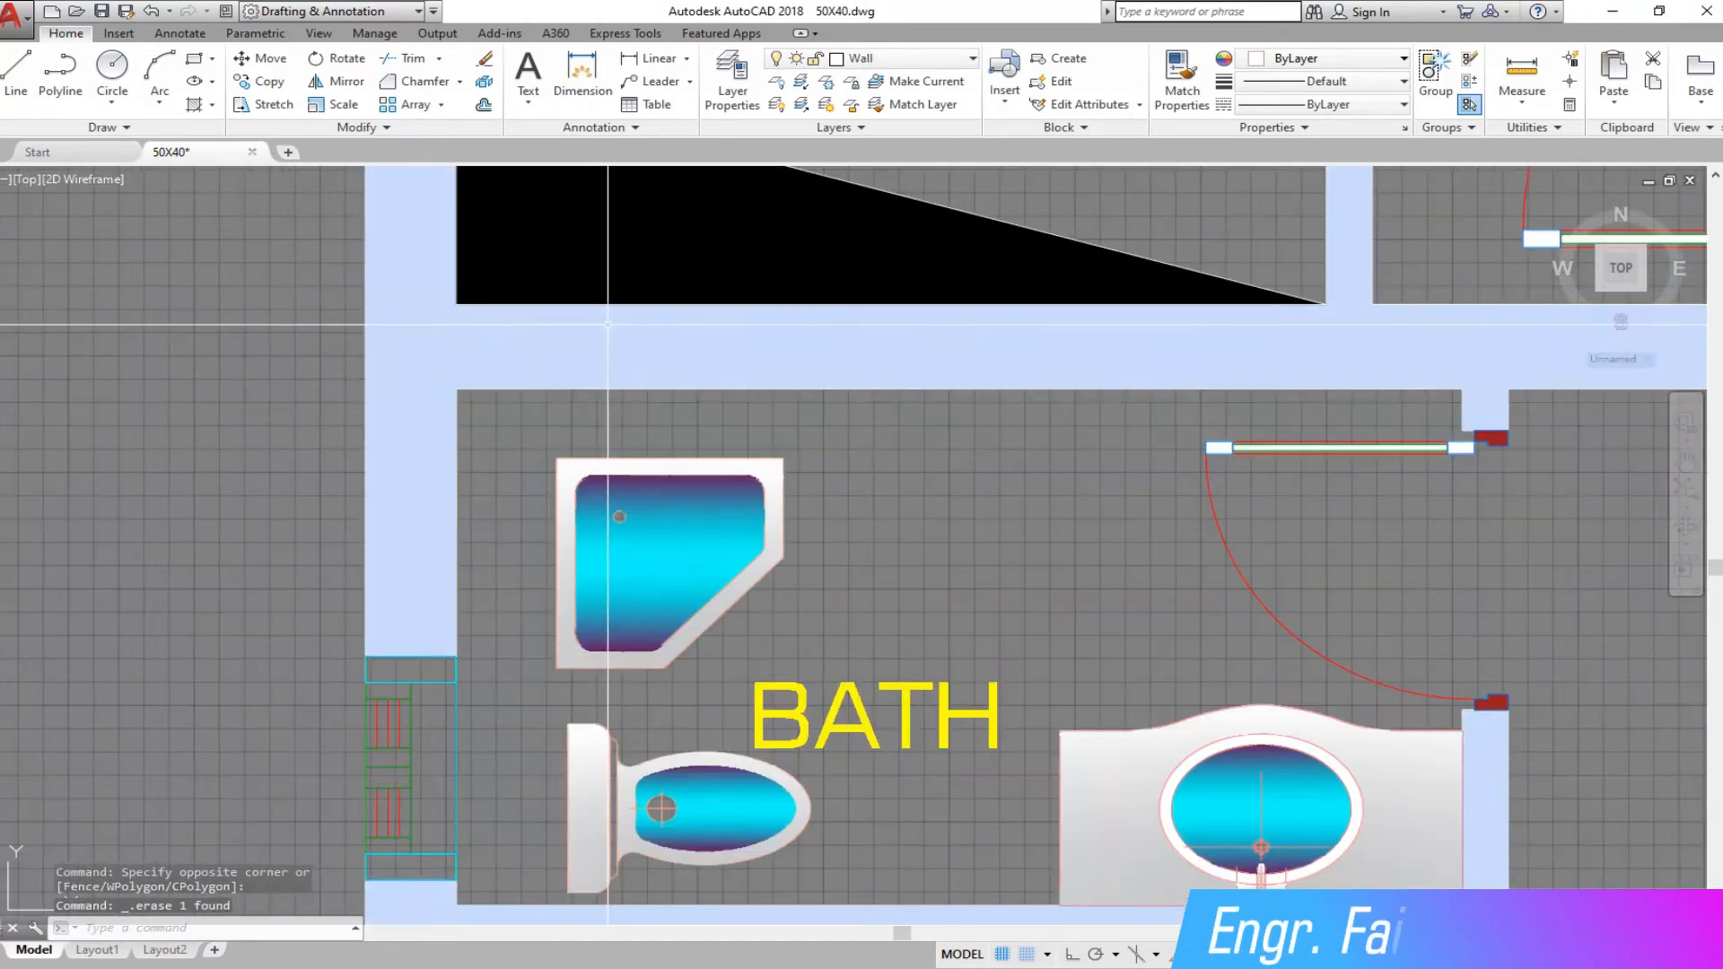
pyautogui.press('Escape')
# Step: Move the corner shower into the upper bath's top-left inner wall corner
pyautogui.click(260, 57)
pyautogui.click(869, 571)
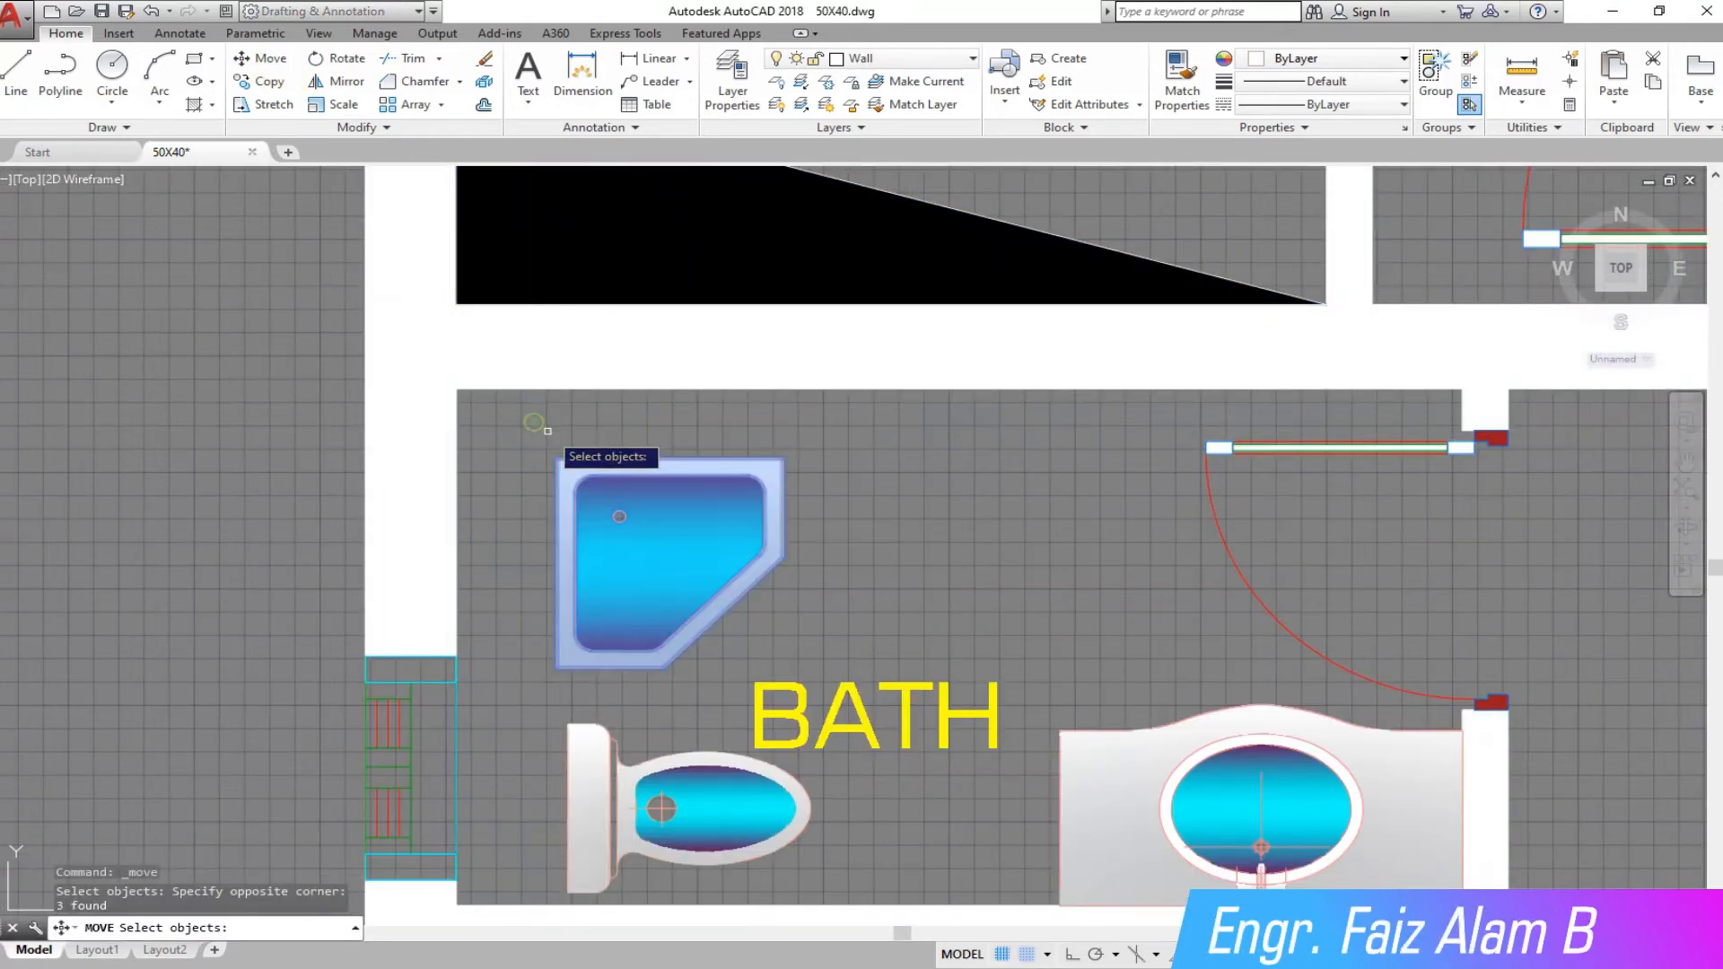
pyautogui.press('Return')
pyautogui.click(555, 460)
pyautogui.click(457, 390)
# Step: Move the upper bath's toilet closer to the window wall and slightly up from the partition
pyautogui.scroll(-4, 552, 309)
pyautogui.scroll(4, 573, 502)
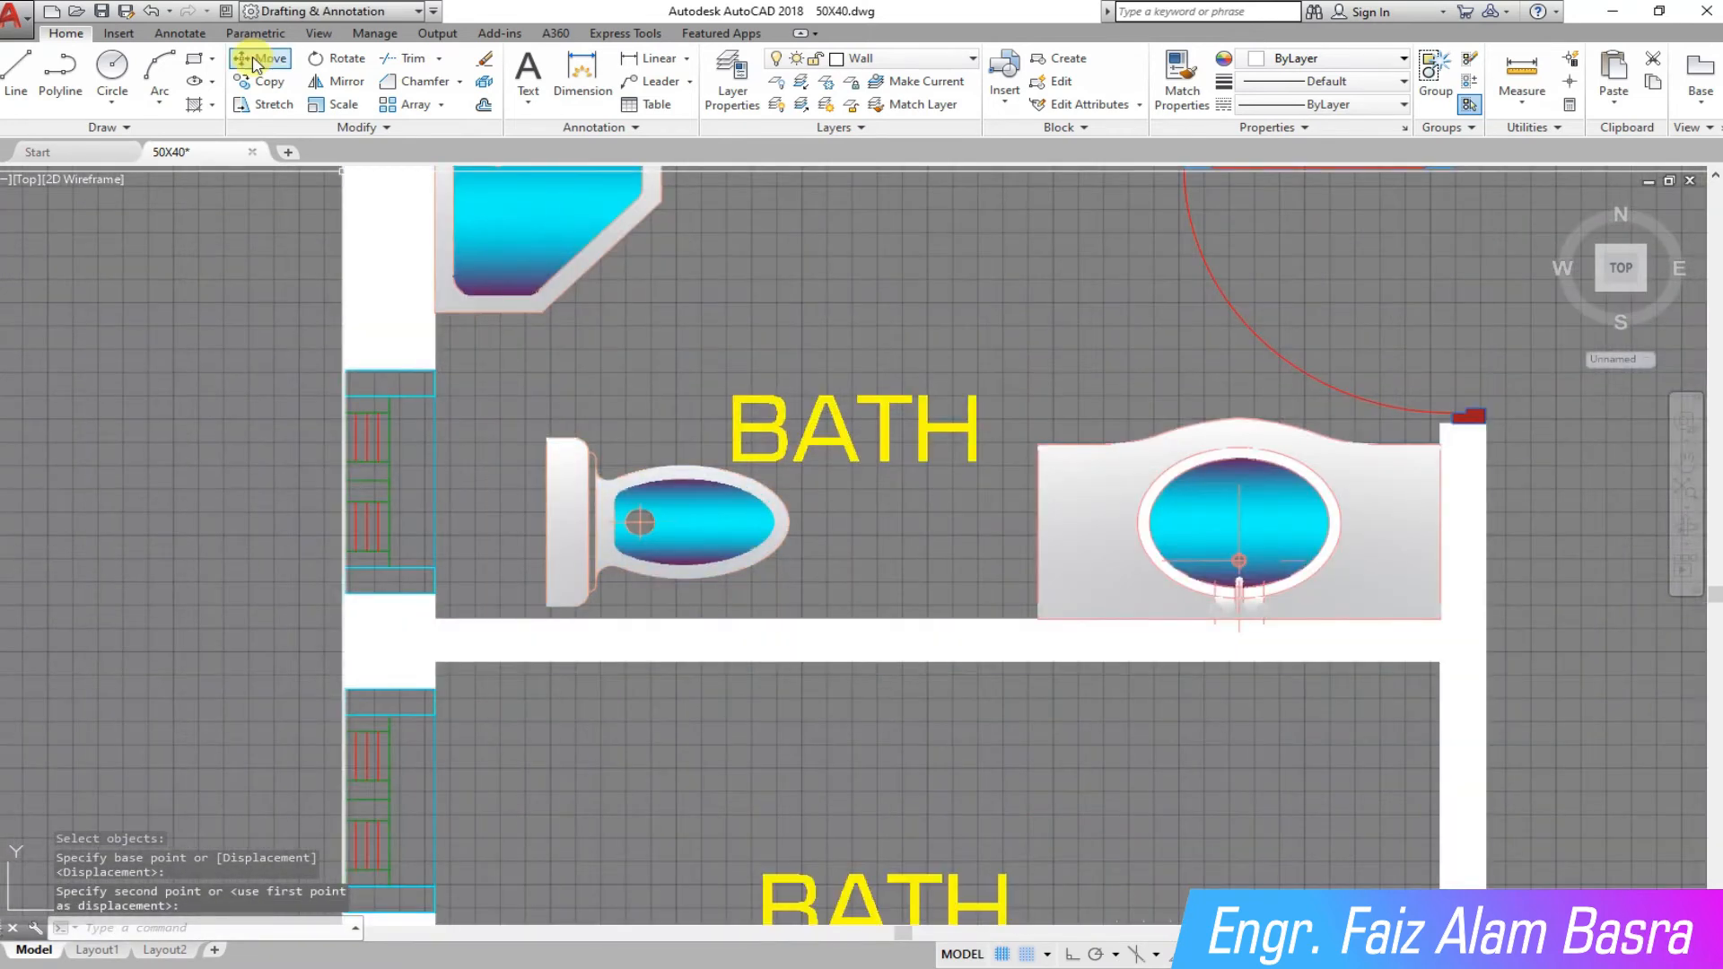
pyautogui.click(258, 64)
pyautogui.click(854, 564)
pyautogui.click(736, 507)
pyautogui.press('Return')
pyautogui.click(943, 325)
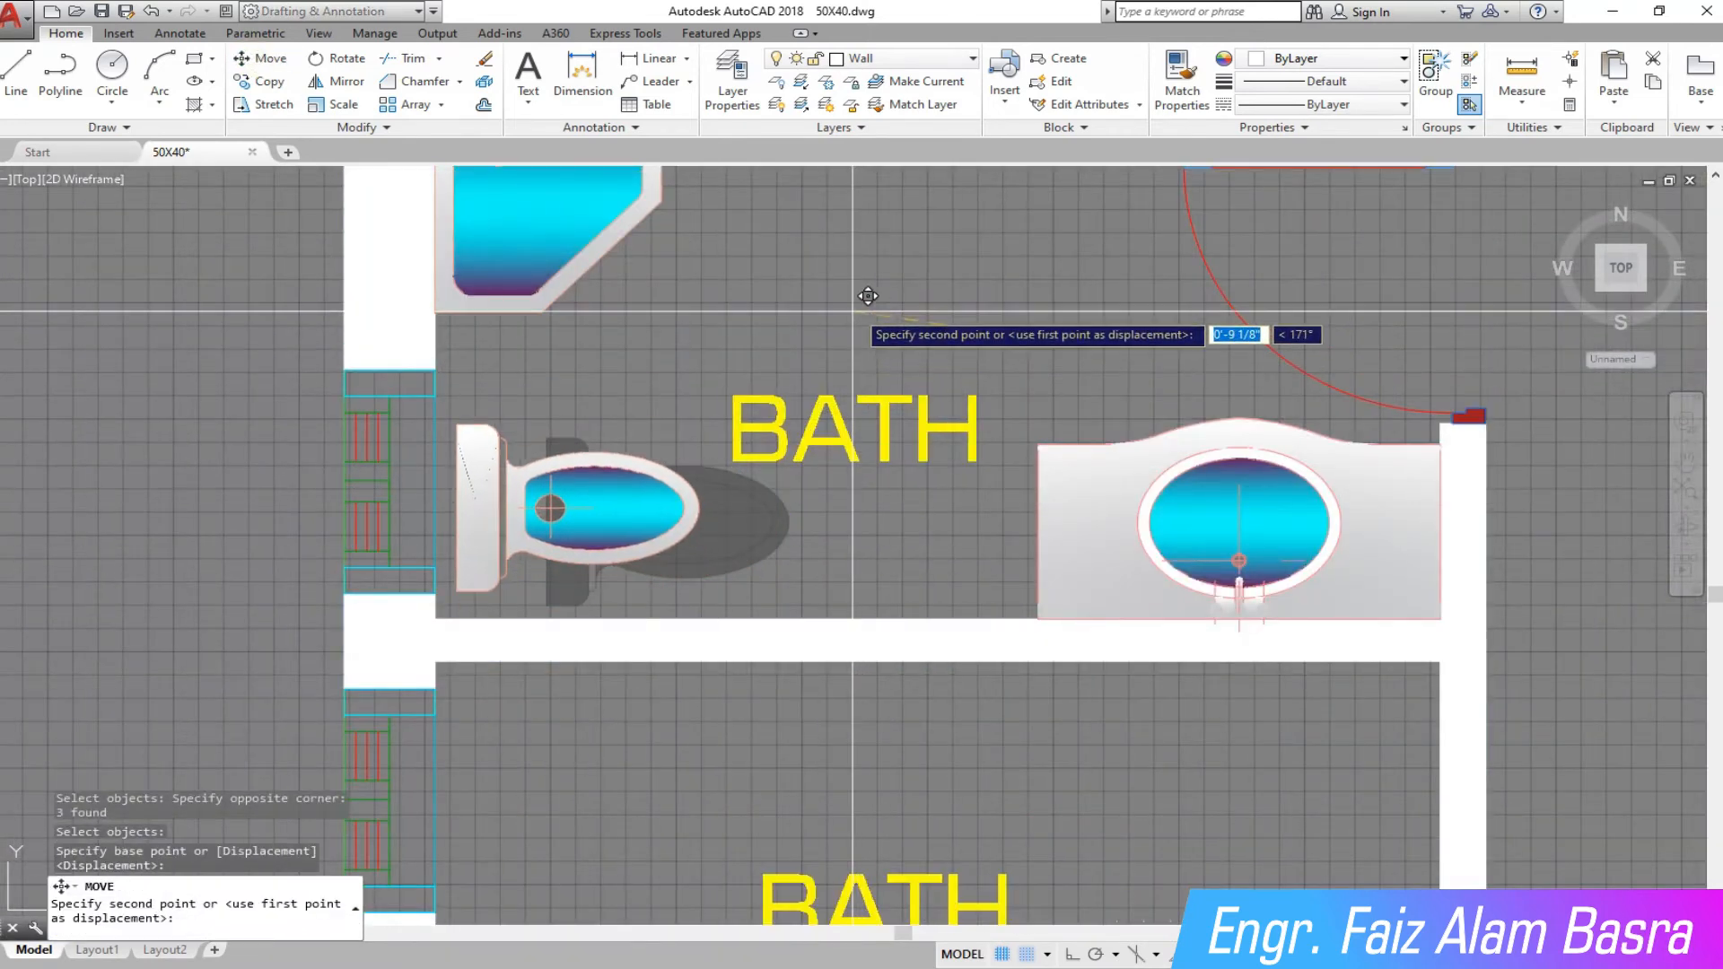
pyautogui.click(853, 306)
# Step: Move the upper BATH label upward, clear of the toilet and washbasin counter
pyautogui.scroll(-2, 587, 548)
pyautogui.scroll(2, 831, 402)
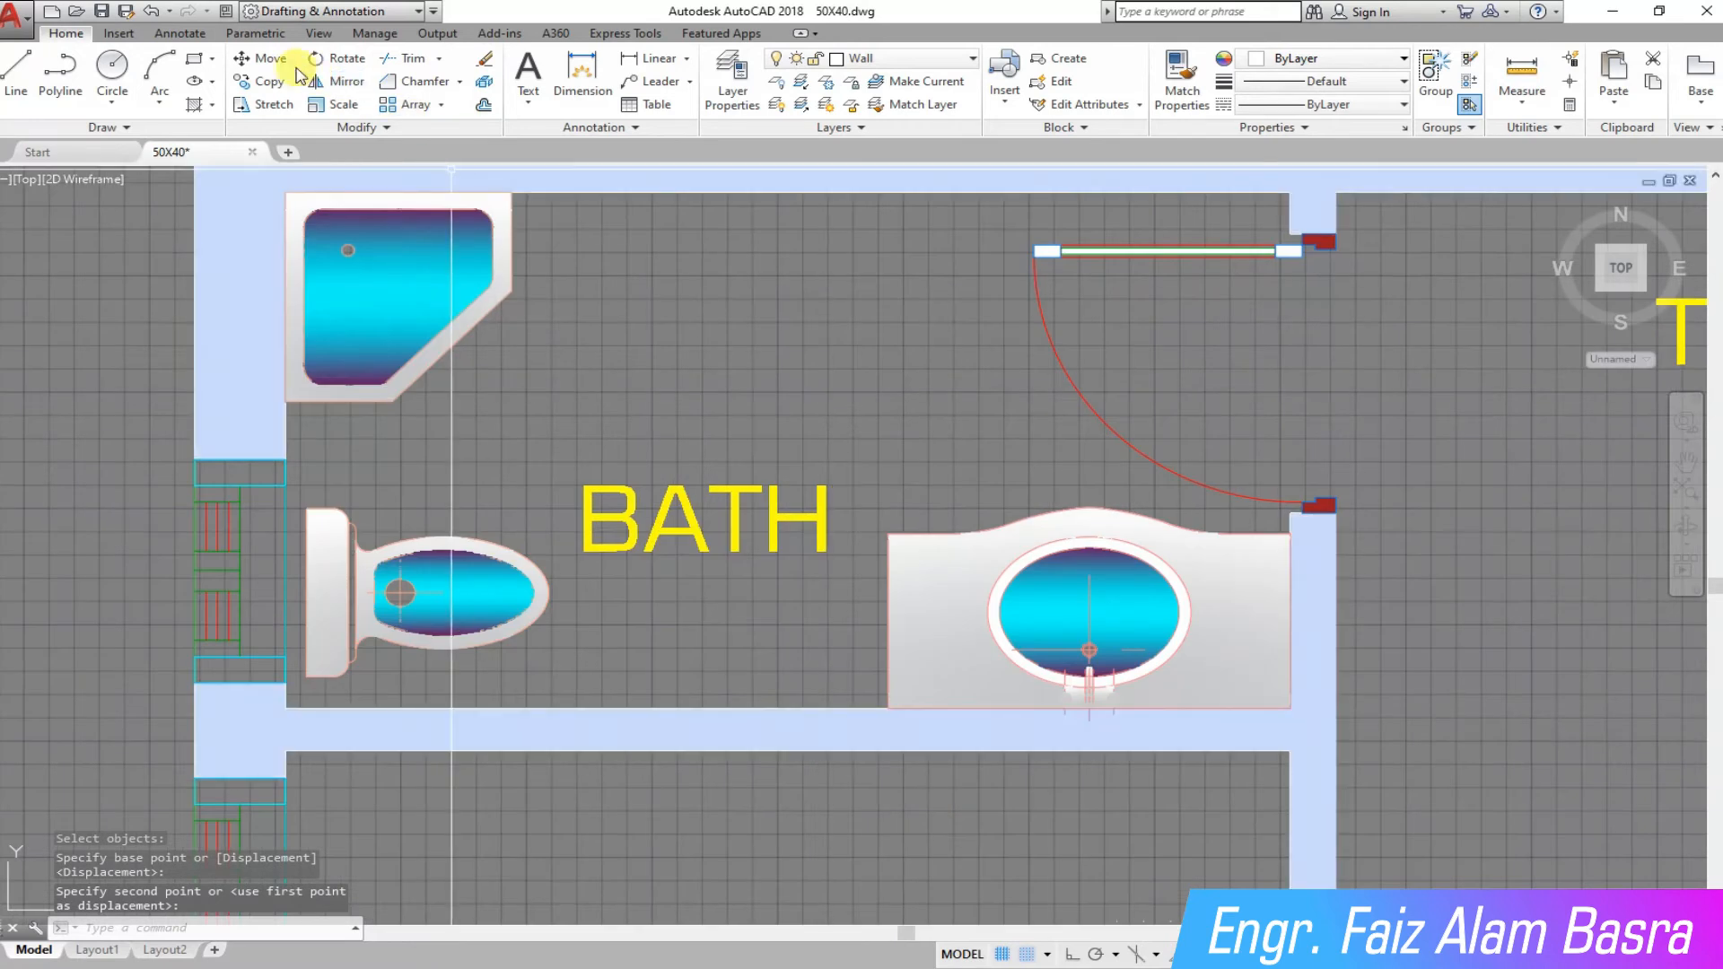
pyautogui.click(271, 61)
pyautogui.click(744, 585)
pyautogui.click(704, 529)
pyautogui.press('Return')
pyautogui.click(684, 466)
pyautogui.click(707, 373)
# Step: Mirror the shower and toilet across a horizontal line at the partition wall into the lower bath, keeping the originals
pyautogui.scroll(-2, 649, 580)
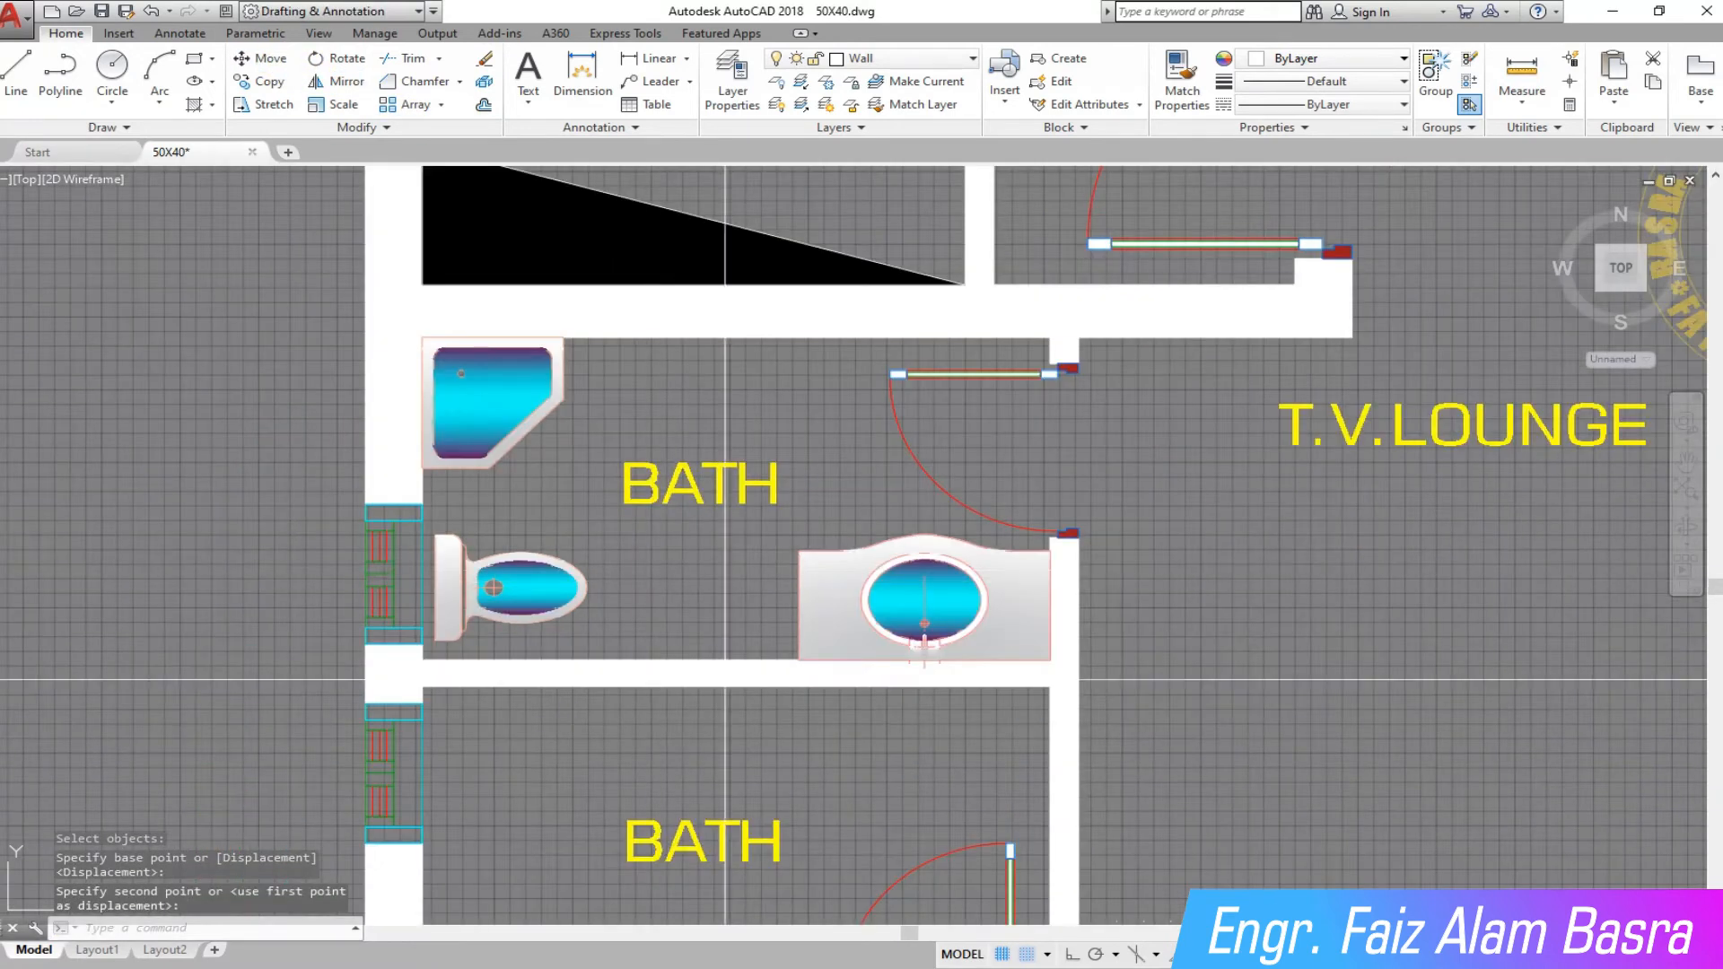
pyautogui.scroll(-4, 637, 502)
pyautogui.scroll(2, 718, 385)
pyautogui.scroll(2, 718, 385)
pyautogui.scroll(-3, 664, 489)
pyautogui.scroll(5, 731, 666)
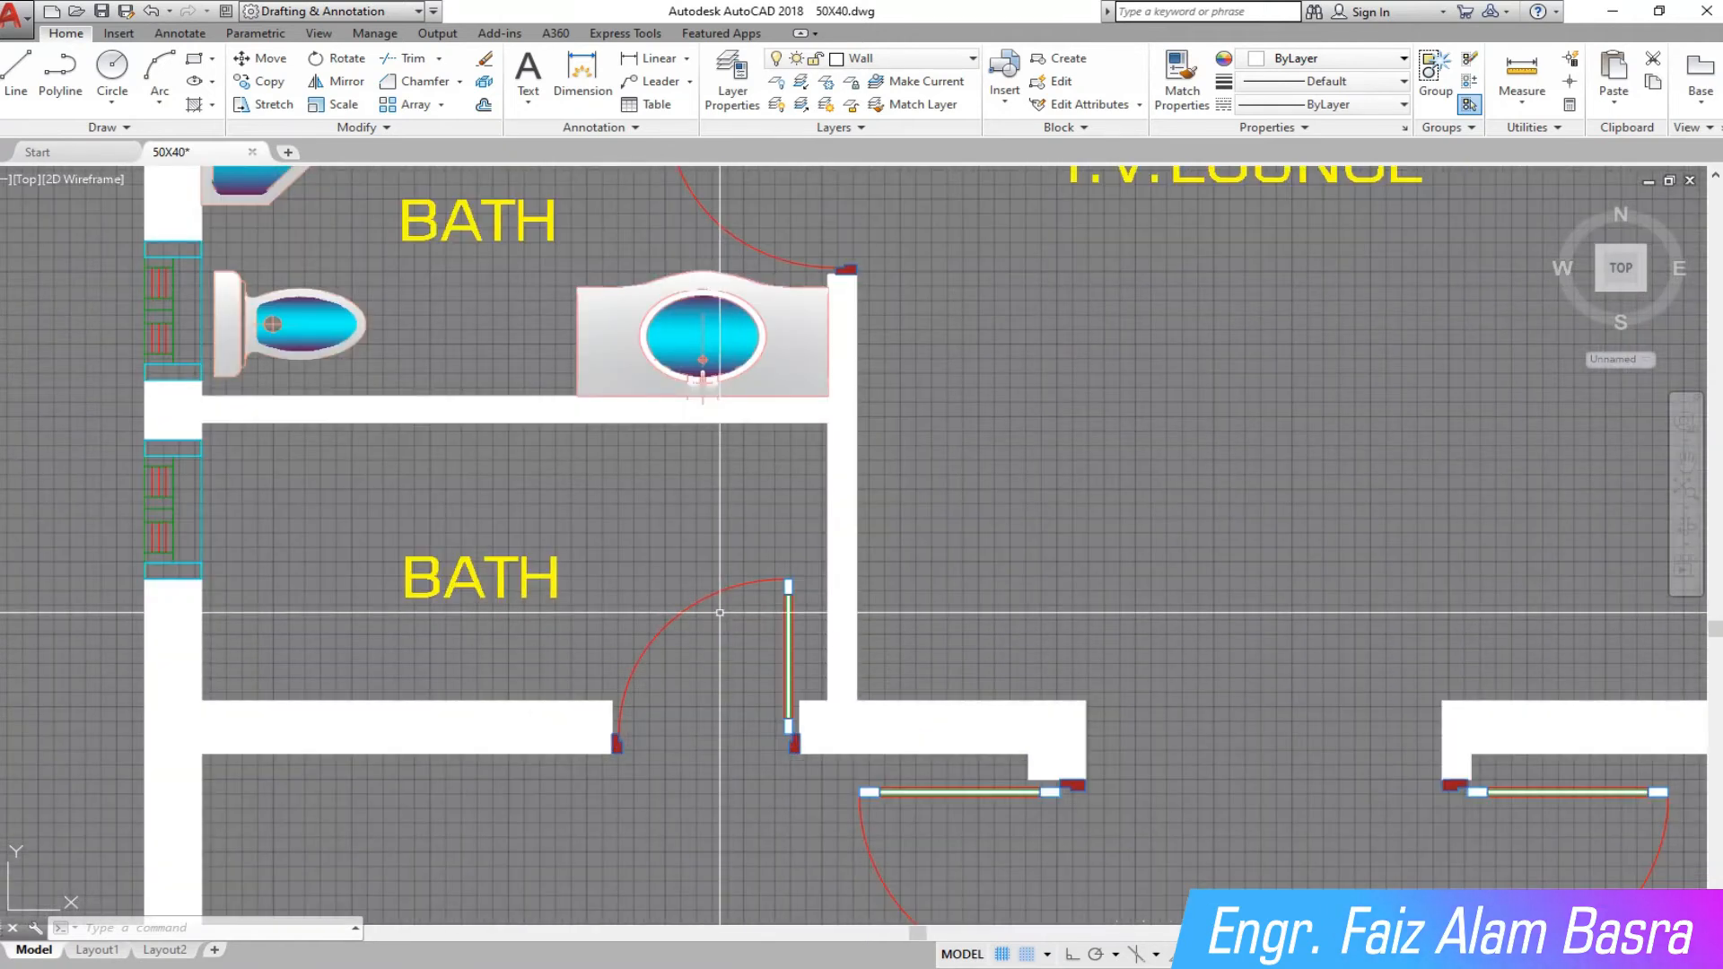
pyautogui.scroll(-2, 719, 613)
pyautogui.scroll(2, 428, 344)
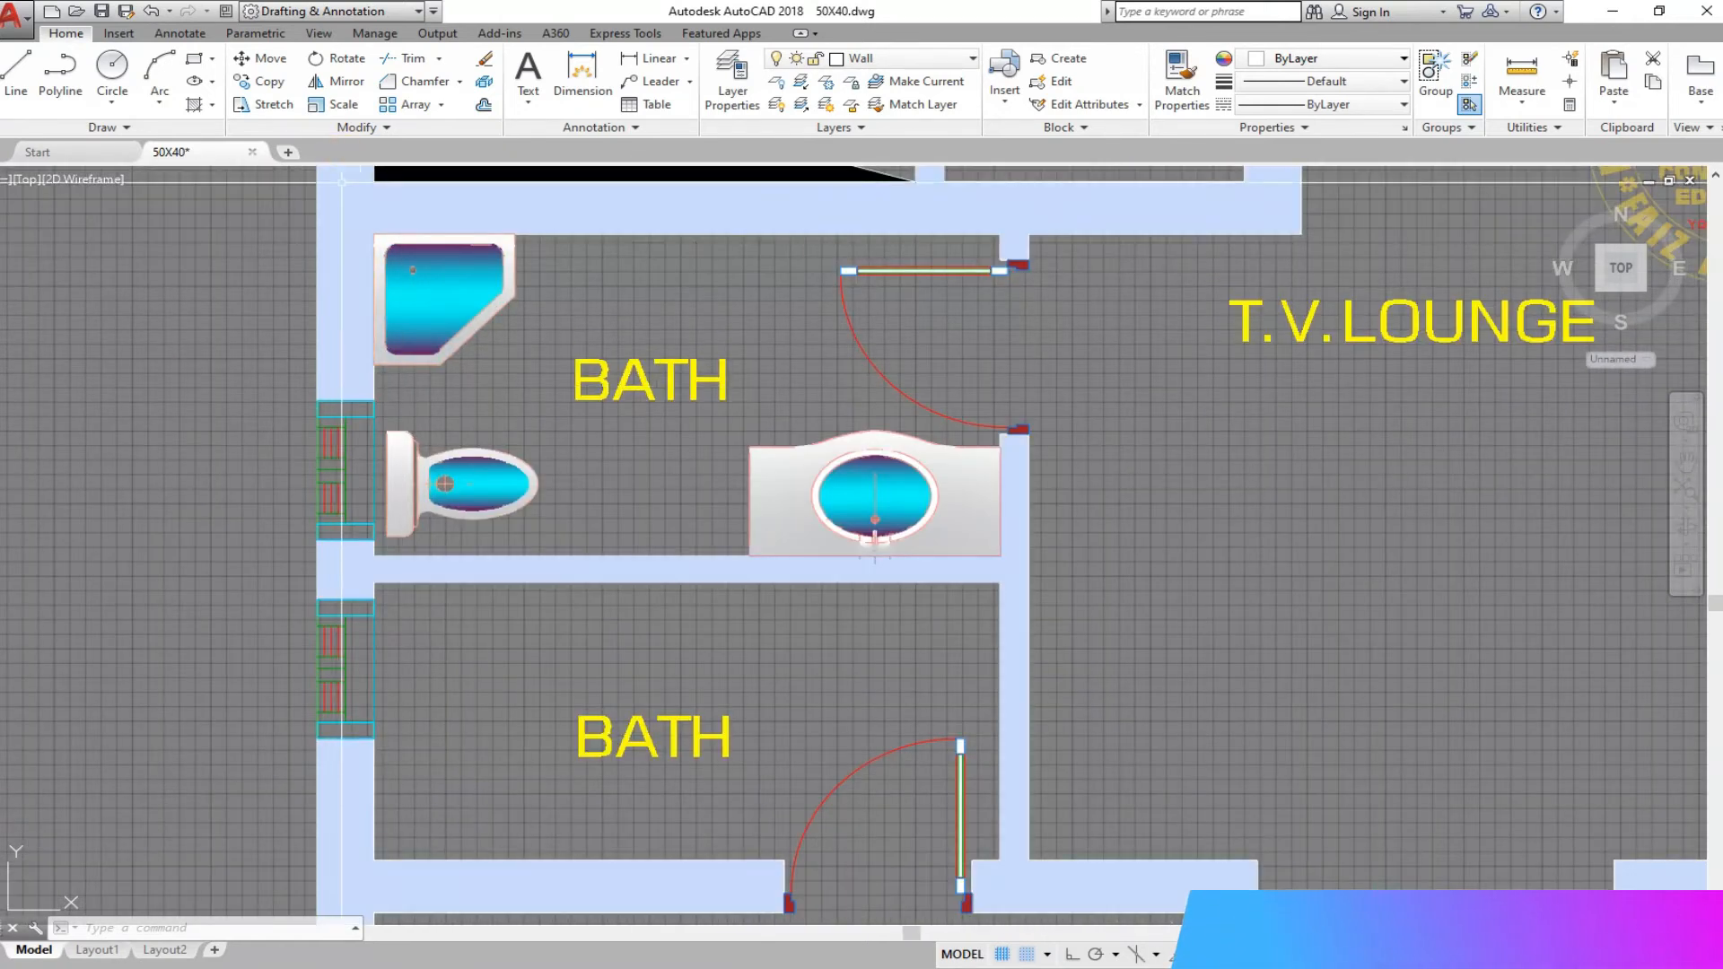
pyautogui.click(349, 85)
pyautogui.click(556, 543)
pyautogui.click(387, 244)
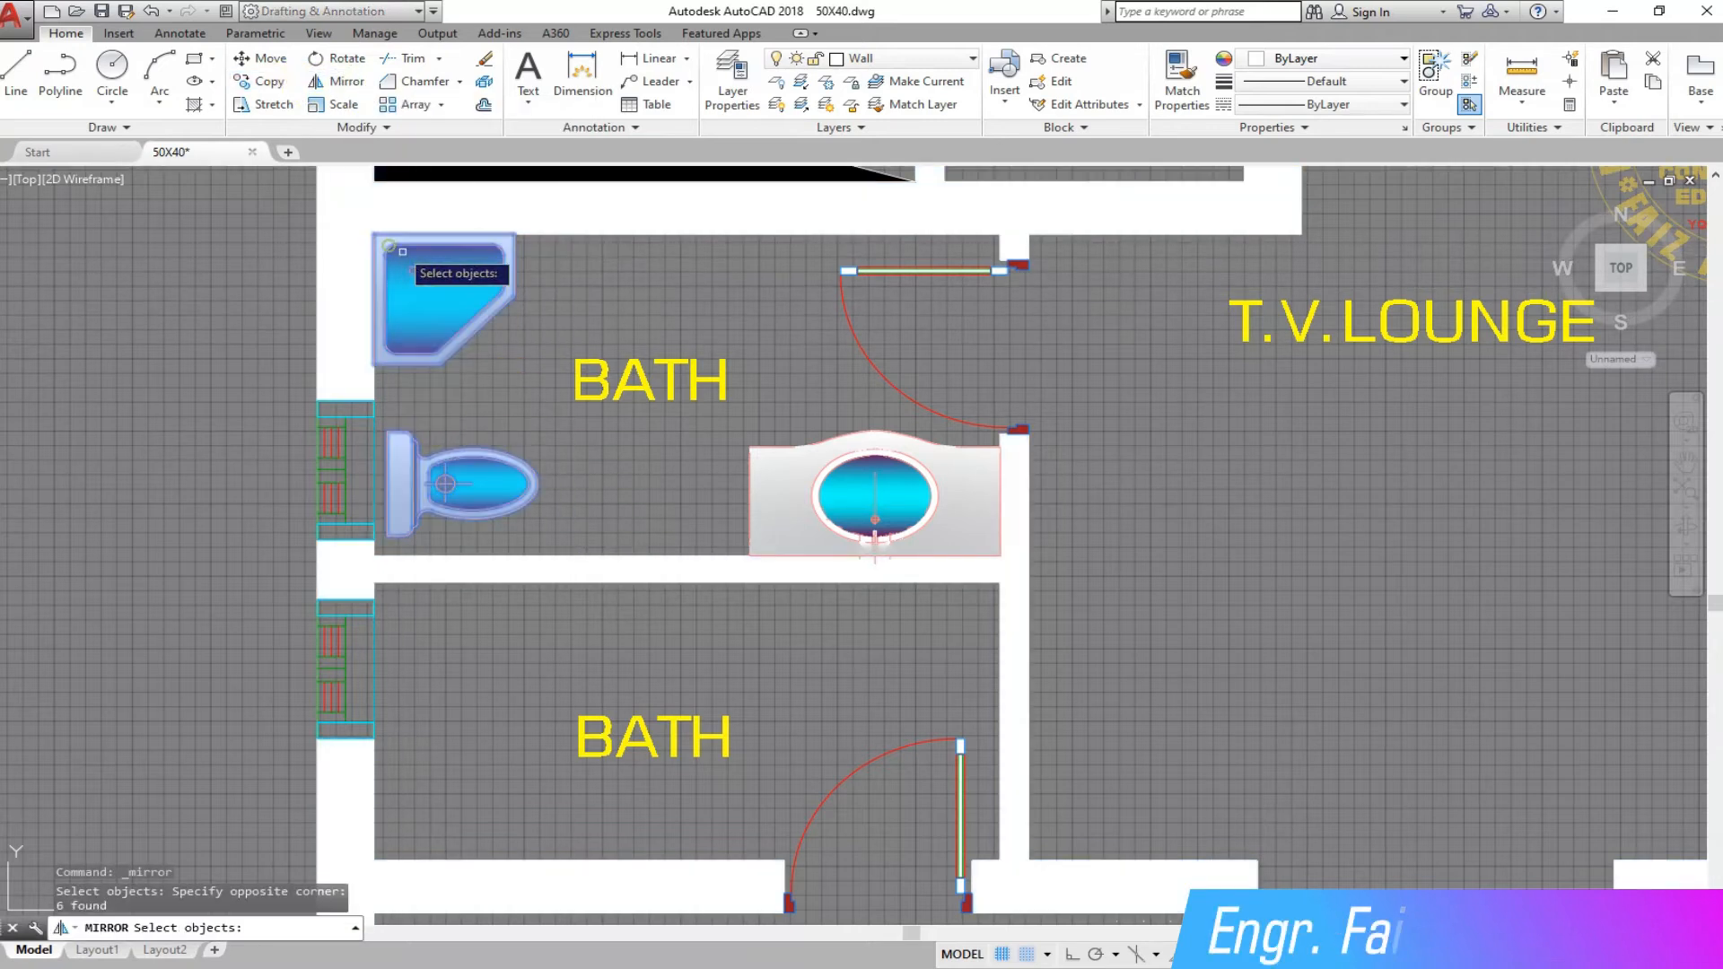
pyautogui.click(373, 556)
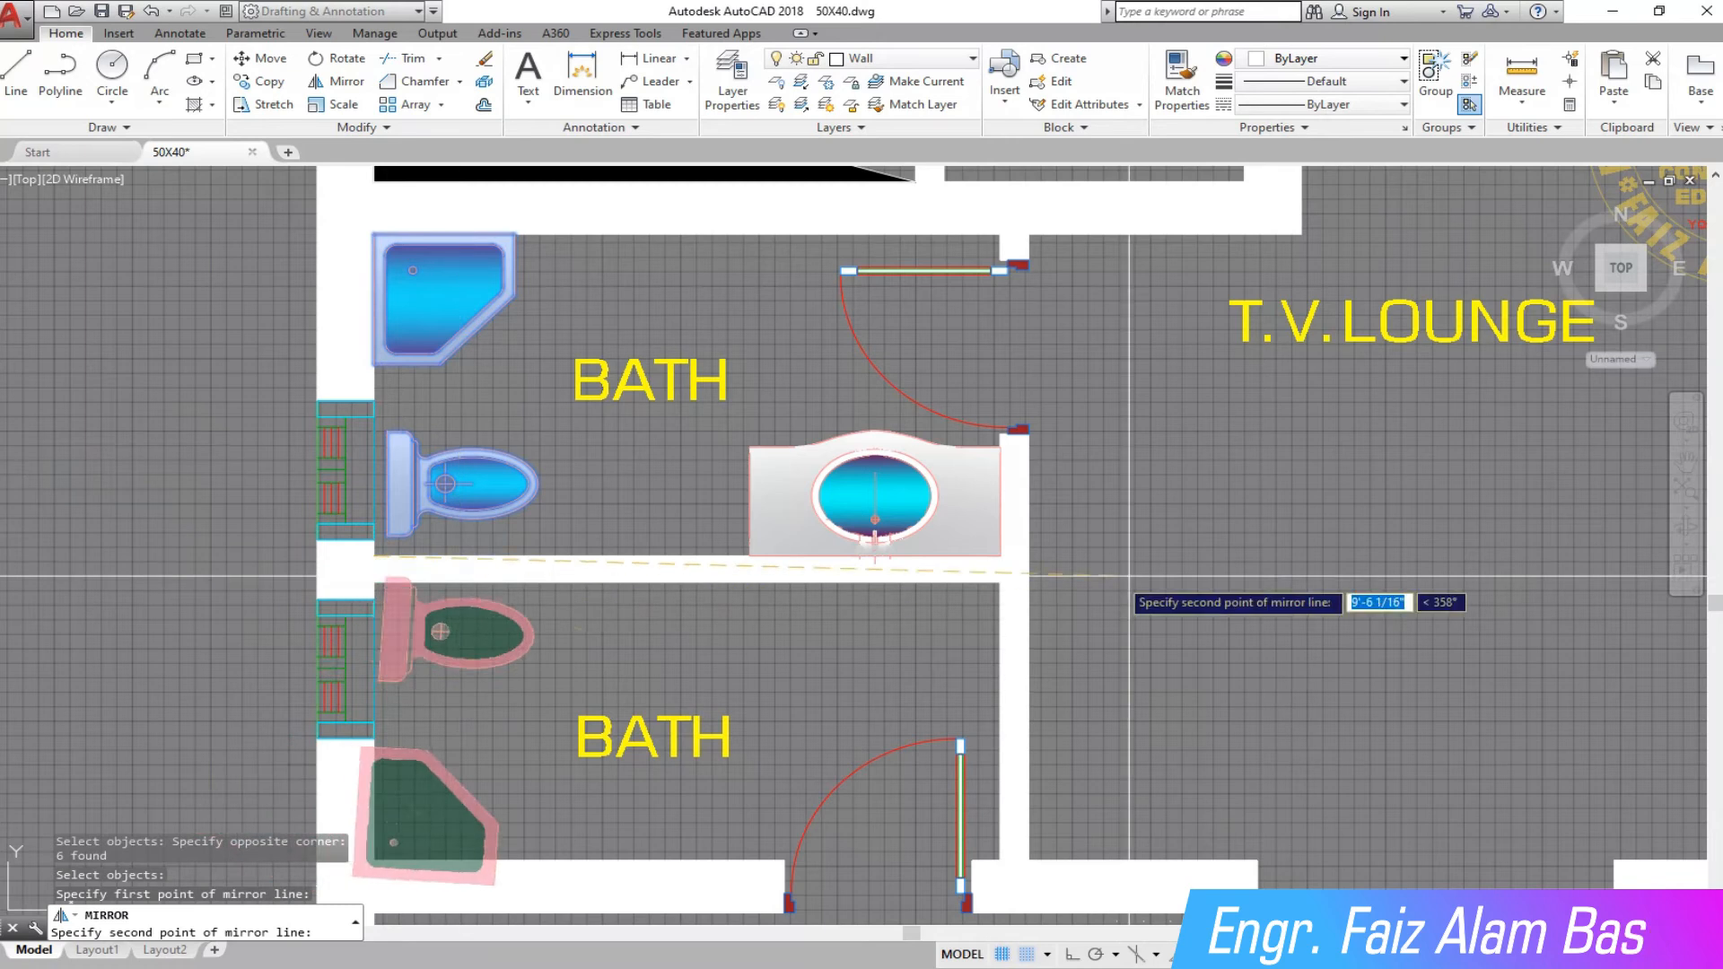
pyautogui.click(1071, 954)
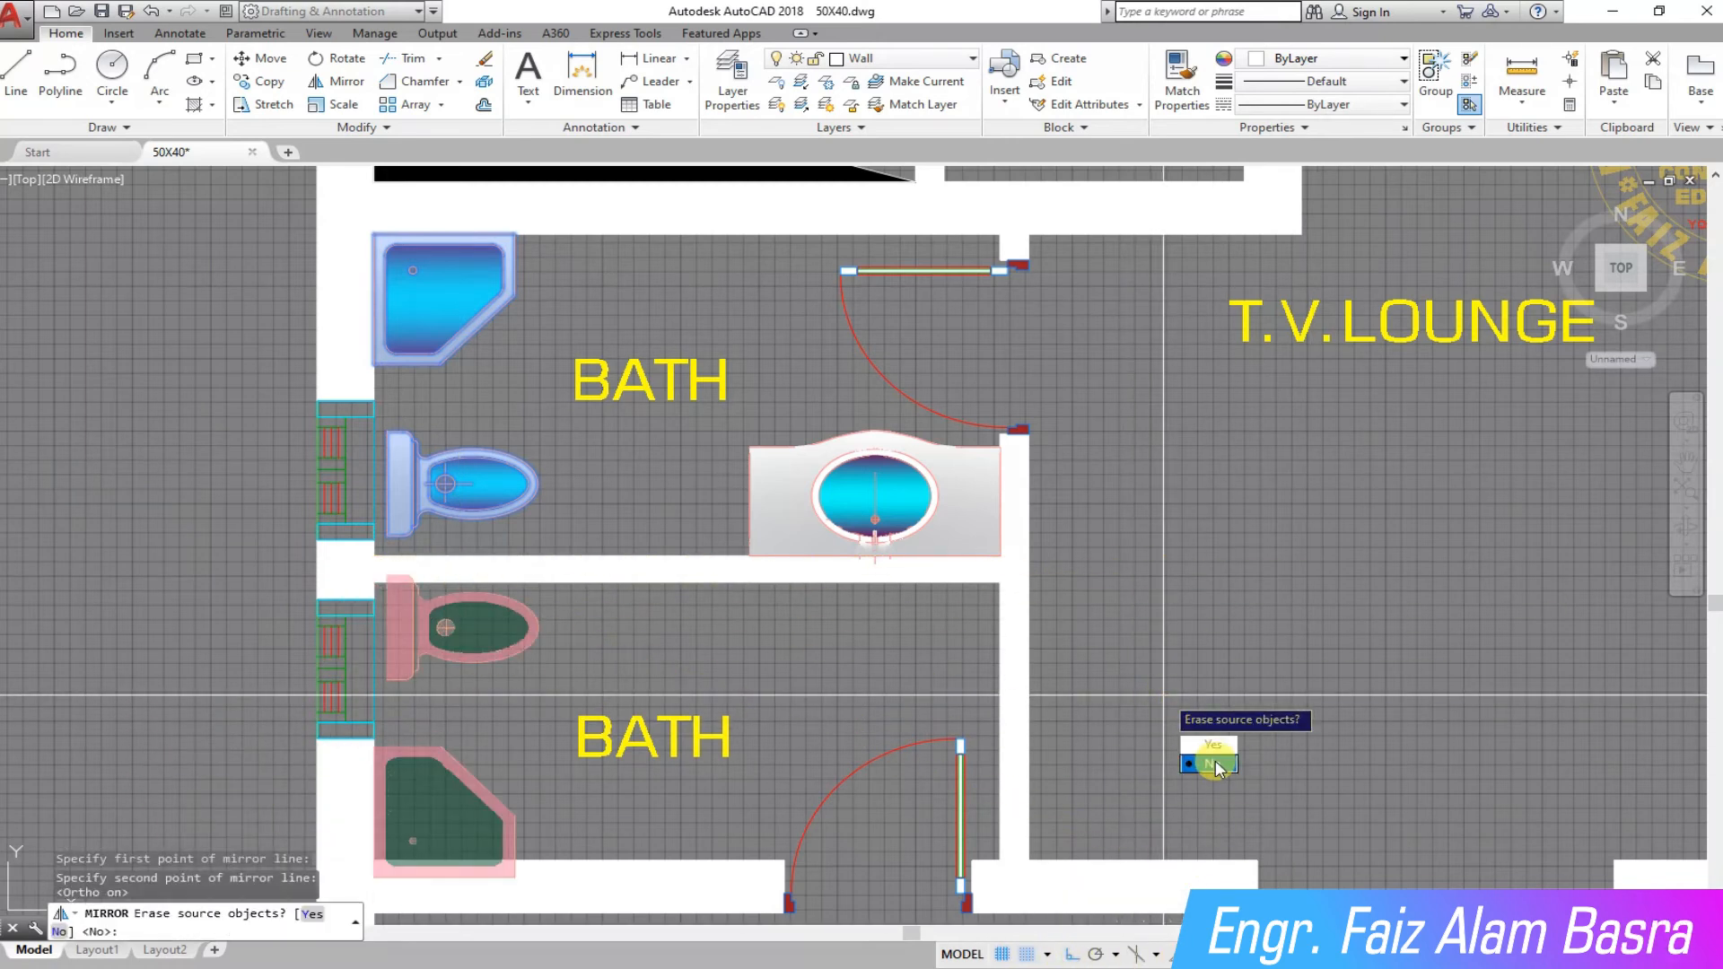
pyautogui.click(1216, 767)
# Step: Move the mirrored shower up so its lower corner meets the lower bath's bottom-left inner wall corner
pyautogui.scroll(3, 628, 718)
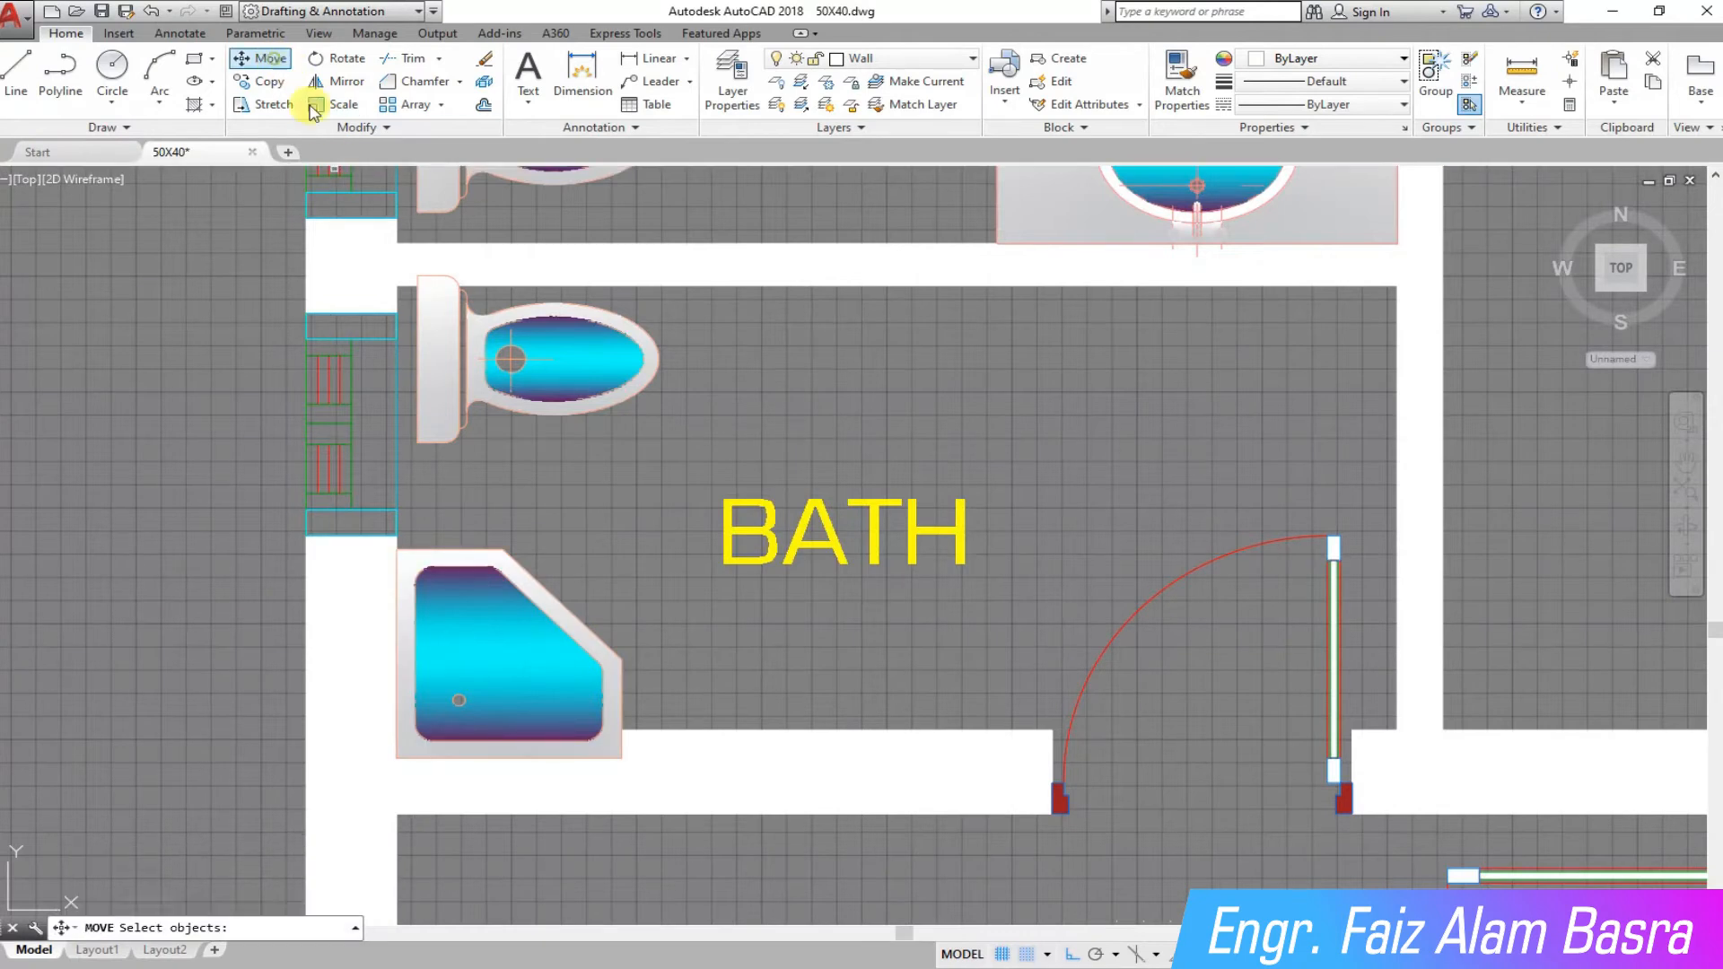
pyautogui.click(489, 628)
pyautogui.press('Return')
pyautogui.click(397, 759)
pyautogui.click(399, 727)
# Step: Move the mirrored toilet down, clear of the partition wall in the lower bath
pyautogui.scroll(2, 436, 259)
pyautogui.click(260, 59)
pyautogui.click(916, 508)
pyautogui.click(700, 341)
pyautogui.press('Return')
pyautogui.click(860, 367)
pyautogui.click(864, 426)
pyautogui.scroll(-4, 422, 427)
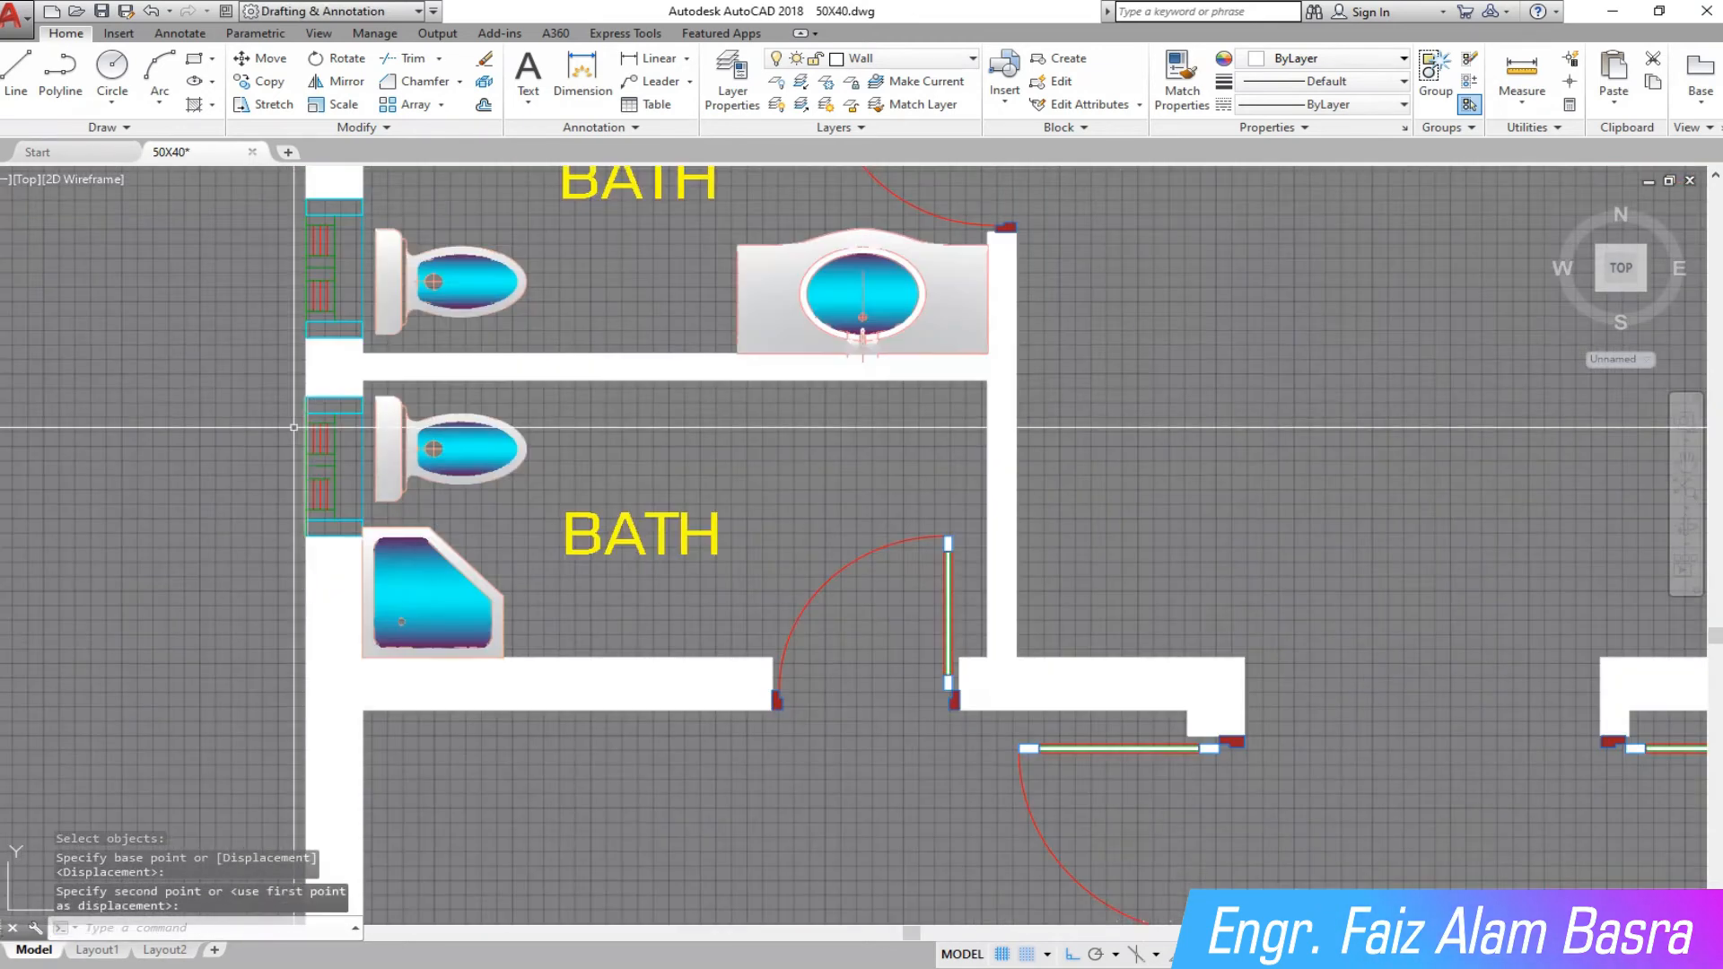
# Step: Mirror the upper bath's washbasin counter horizontally across the partition wall into the lower bath, keeping the original
pyautogui.scroll(-3, 715, 477)
pyautogui.scroll(3, 884, 368)
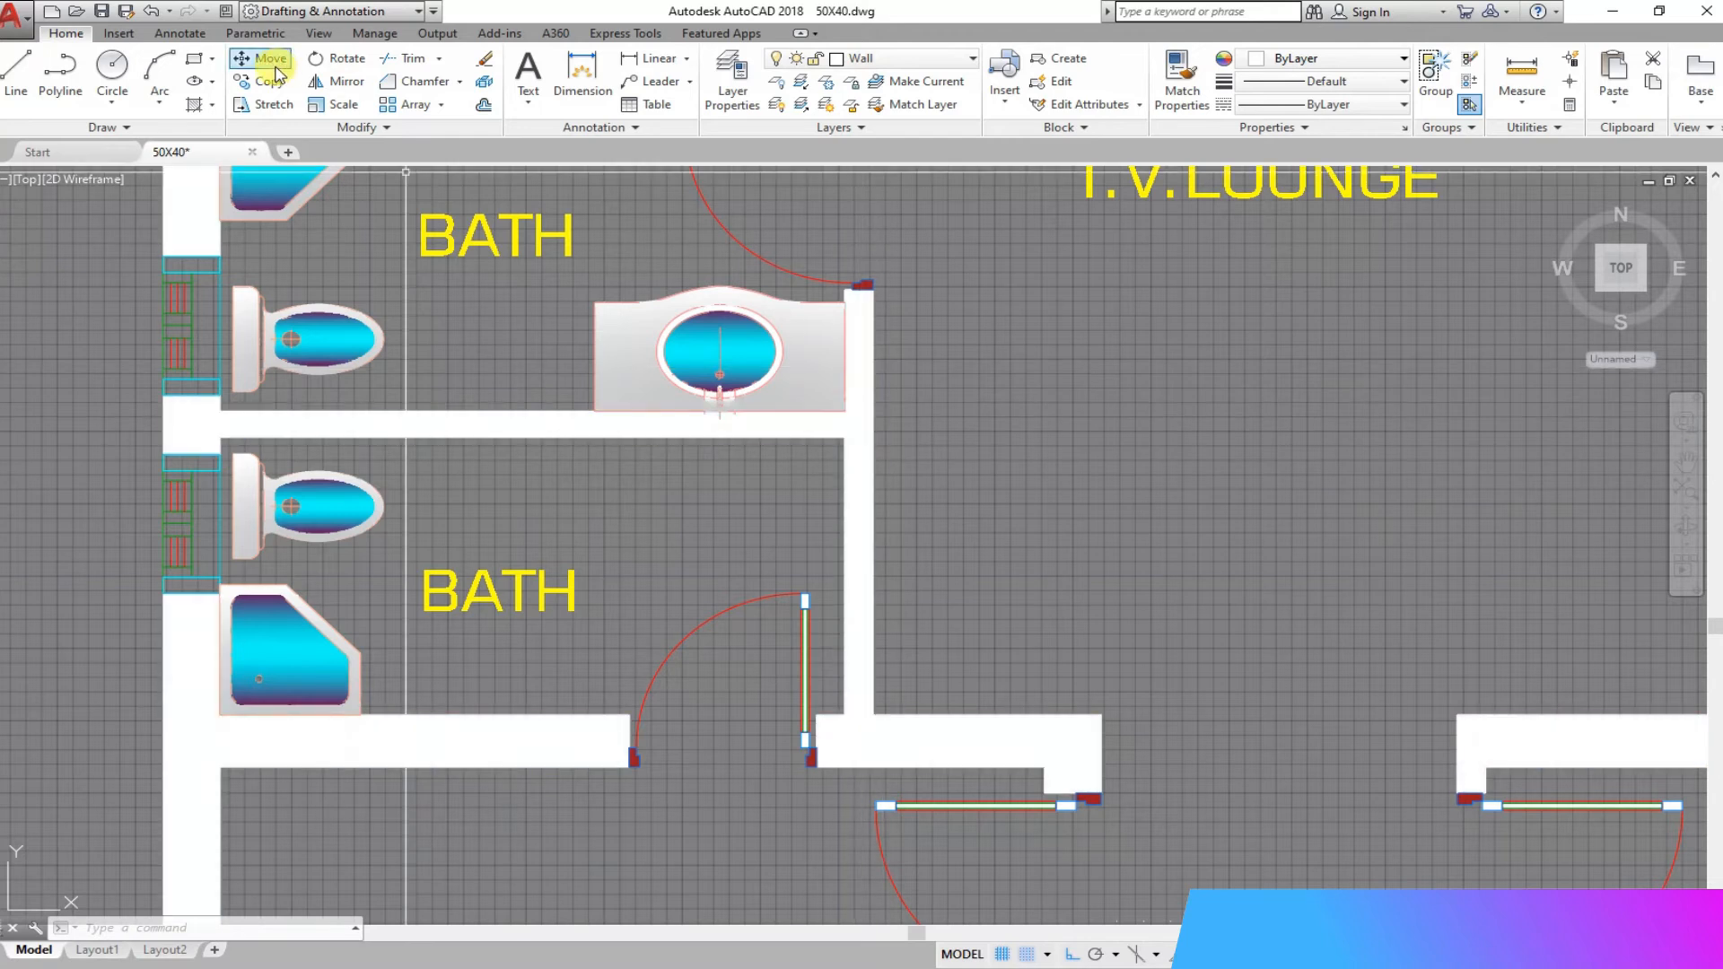
pyautogui.click(565, 285)
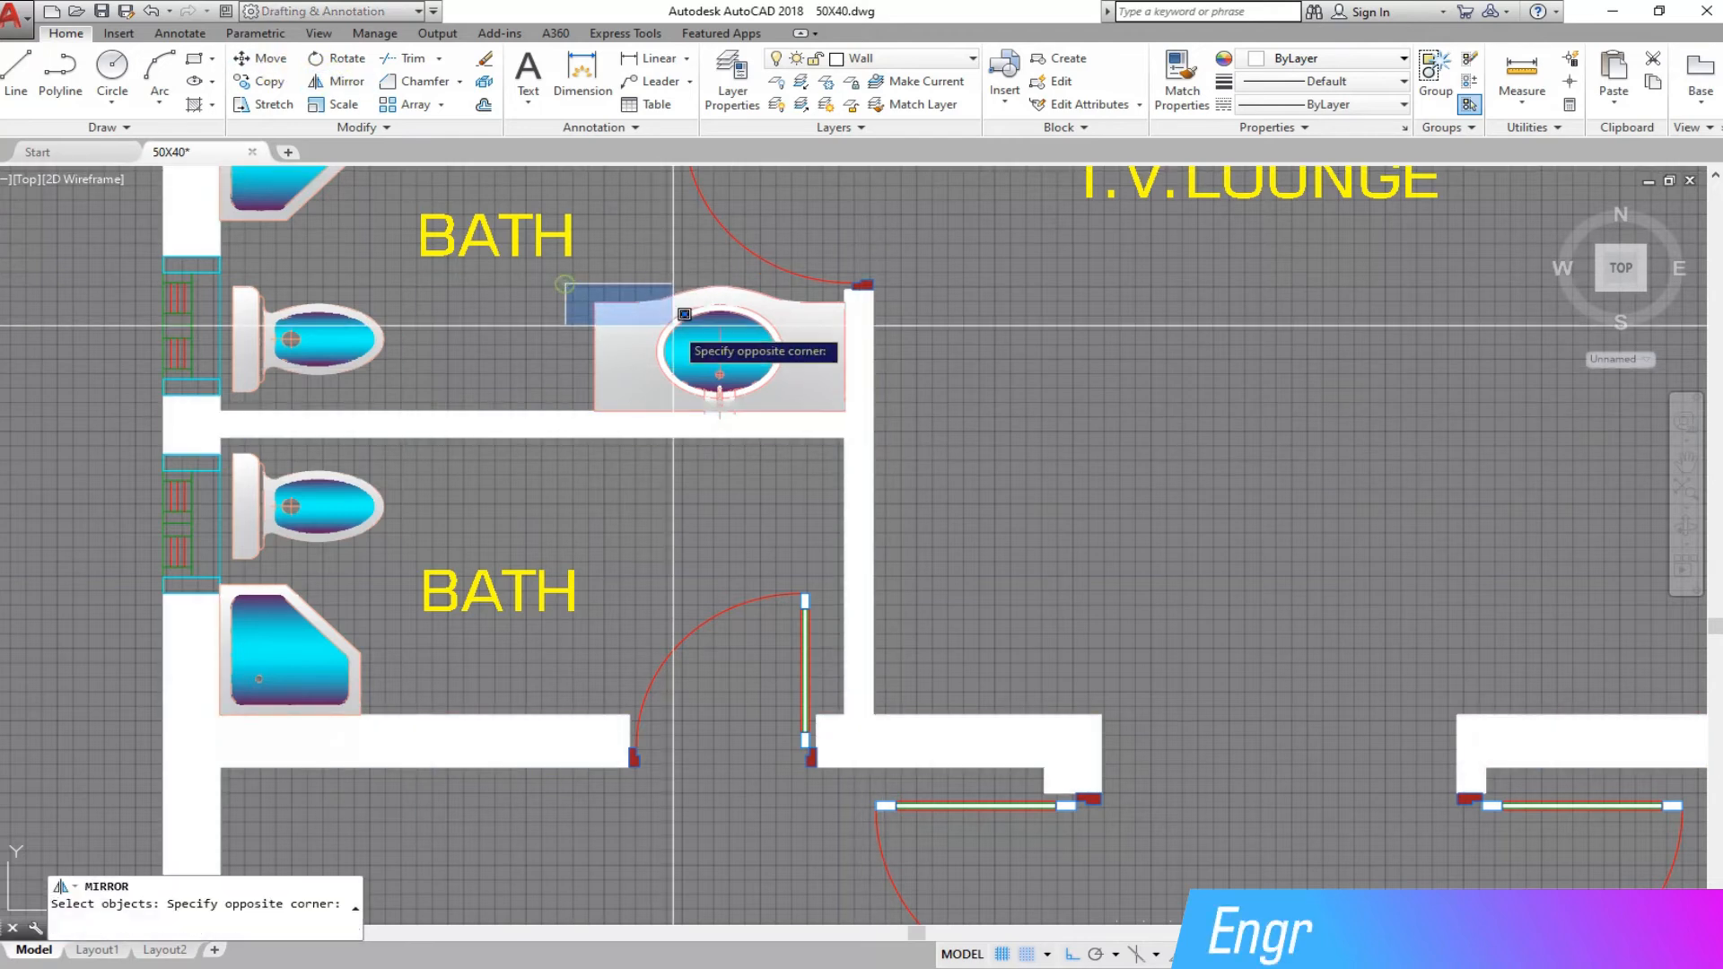
pyautogui.click(863, 464)
pyautogui.press('Return')
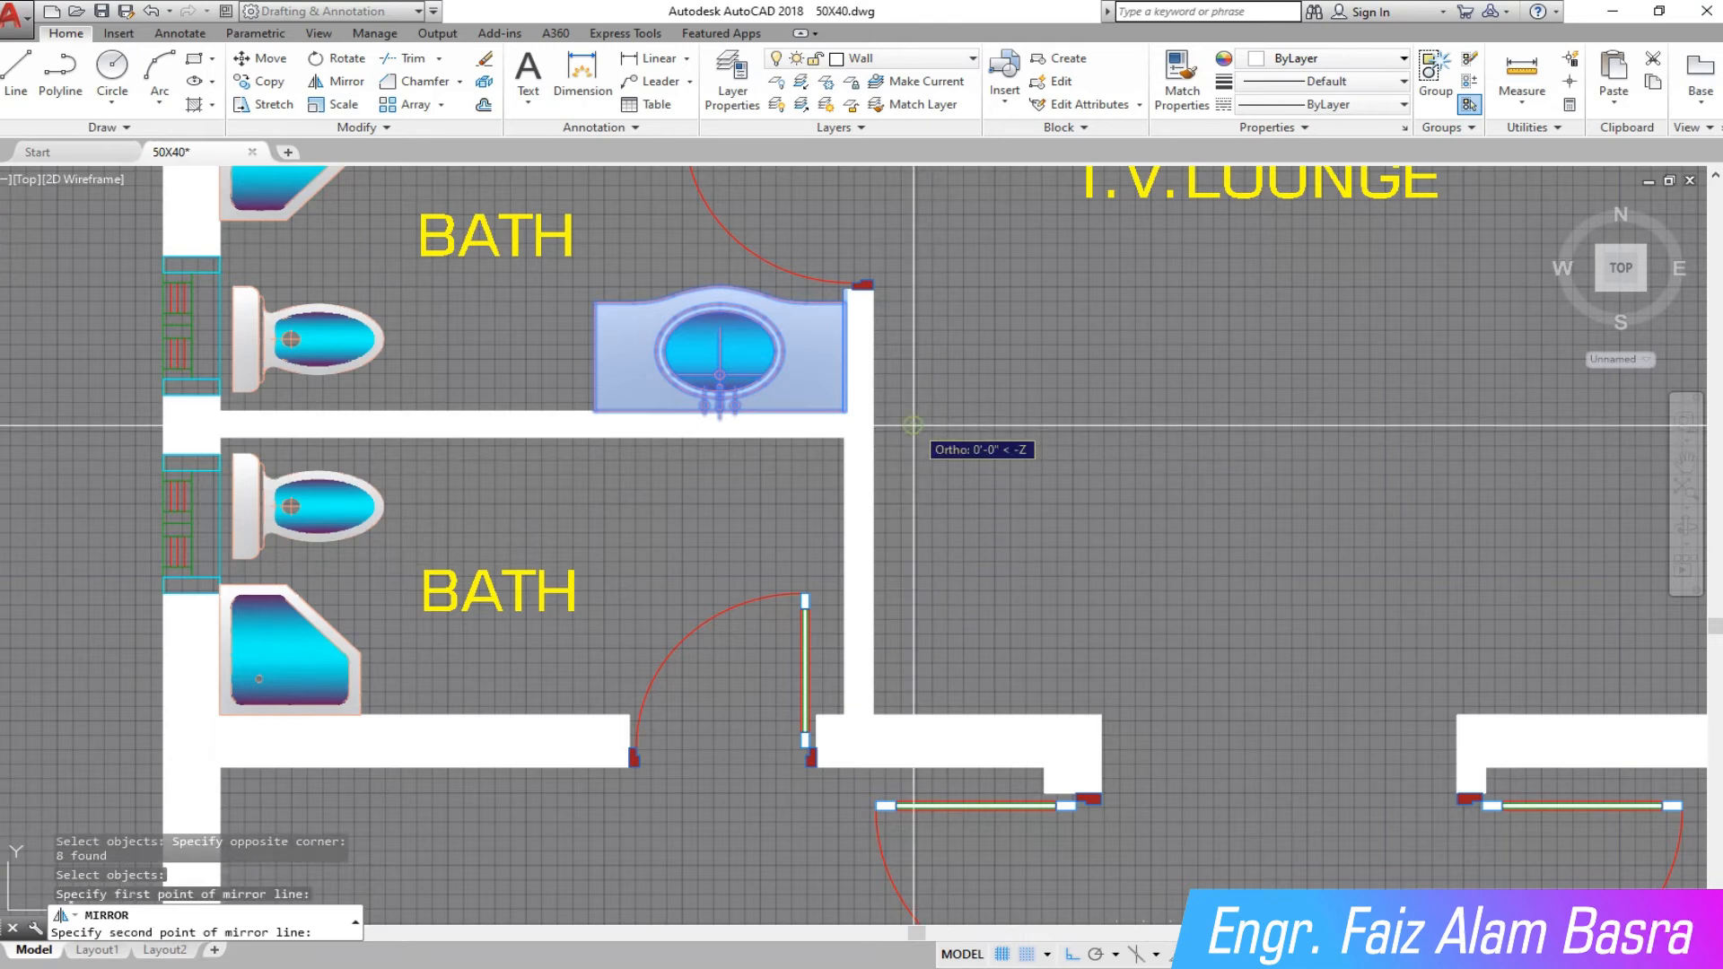
pyautogui.click(1032, 446)
pyautogui.click(1081, 496)
# Step: Move the mirrored washbasin counter up against the partition wall in the lower bath
pyautogui.scroll(4, 757, 513)
pyautogui.click(263, 57)
pyautogui.click(807, 700)
pyautogui.click(269, 385)
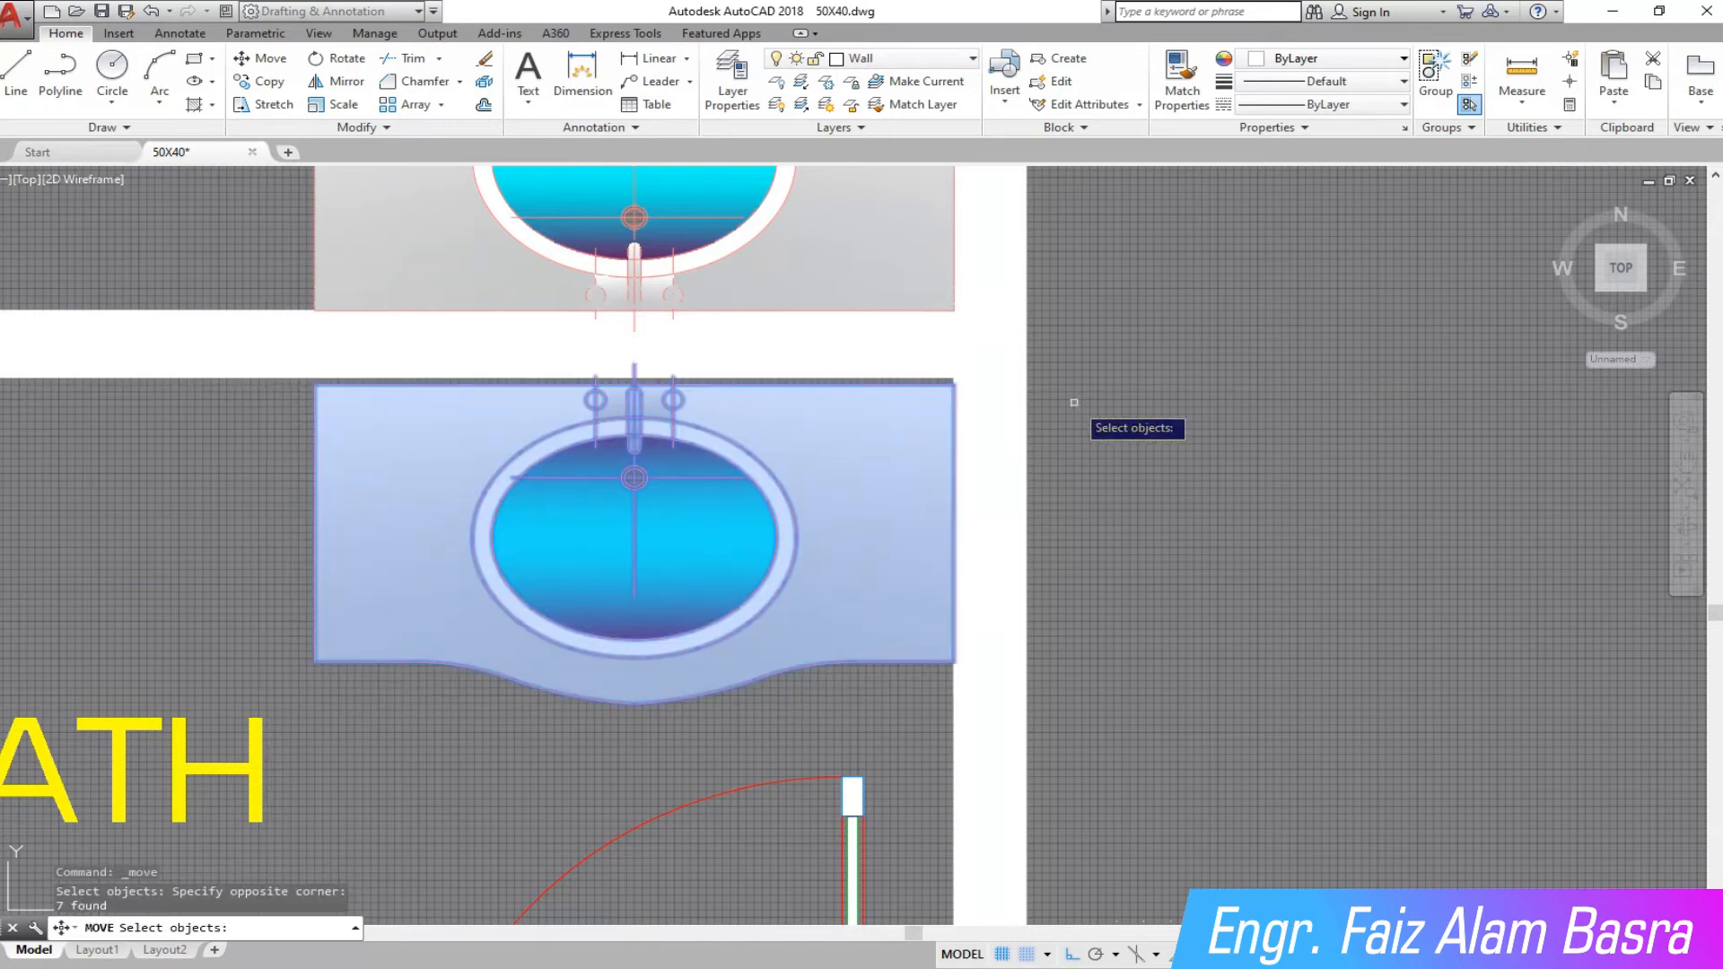
pyautogui.press('Return')
pyautogui.scroll(4, 1032, 372)
pyautogui.click(842, 415)
pyautogui.click(846, 398)
pyautogui.scroll(-6, 862, 359)
pyautogui.press('Escape')
# Step: Copy the sample plan's T.V. lounge sofas, tables, TV unit and label into the empty space right of the plan
pyautogui.scroll(-4, 599, 507)
pyautogui.scroll(-2, 597, 496)
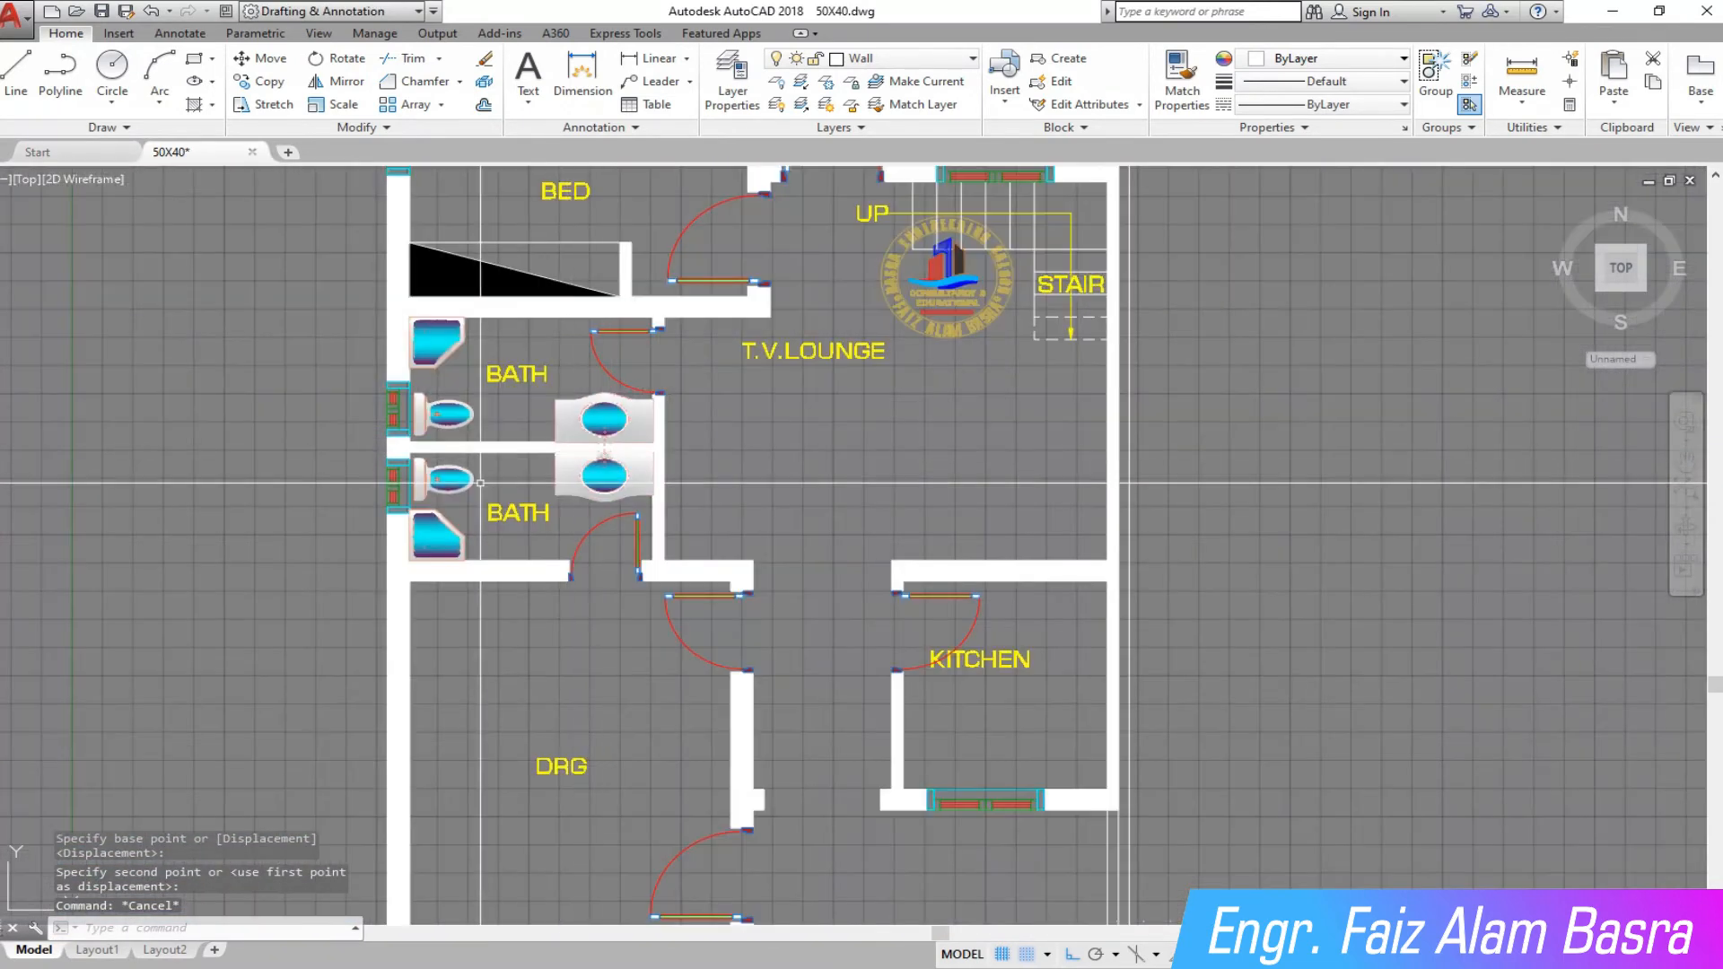
pyautogui.scroll(2, 430, 480)
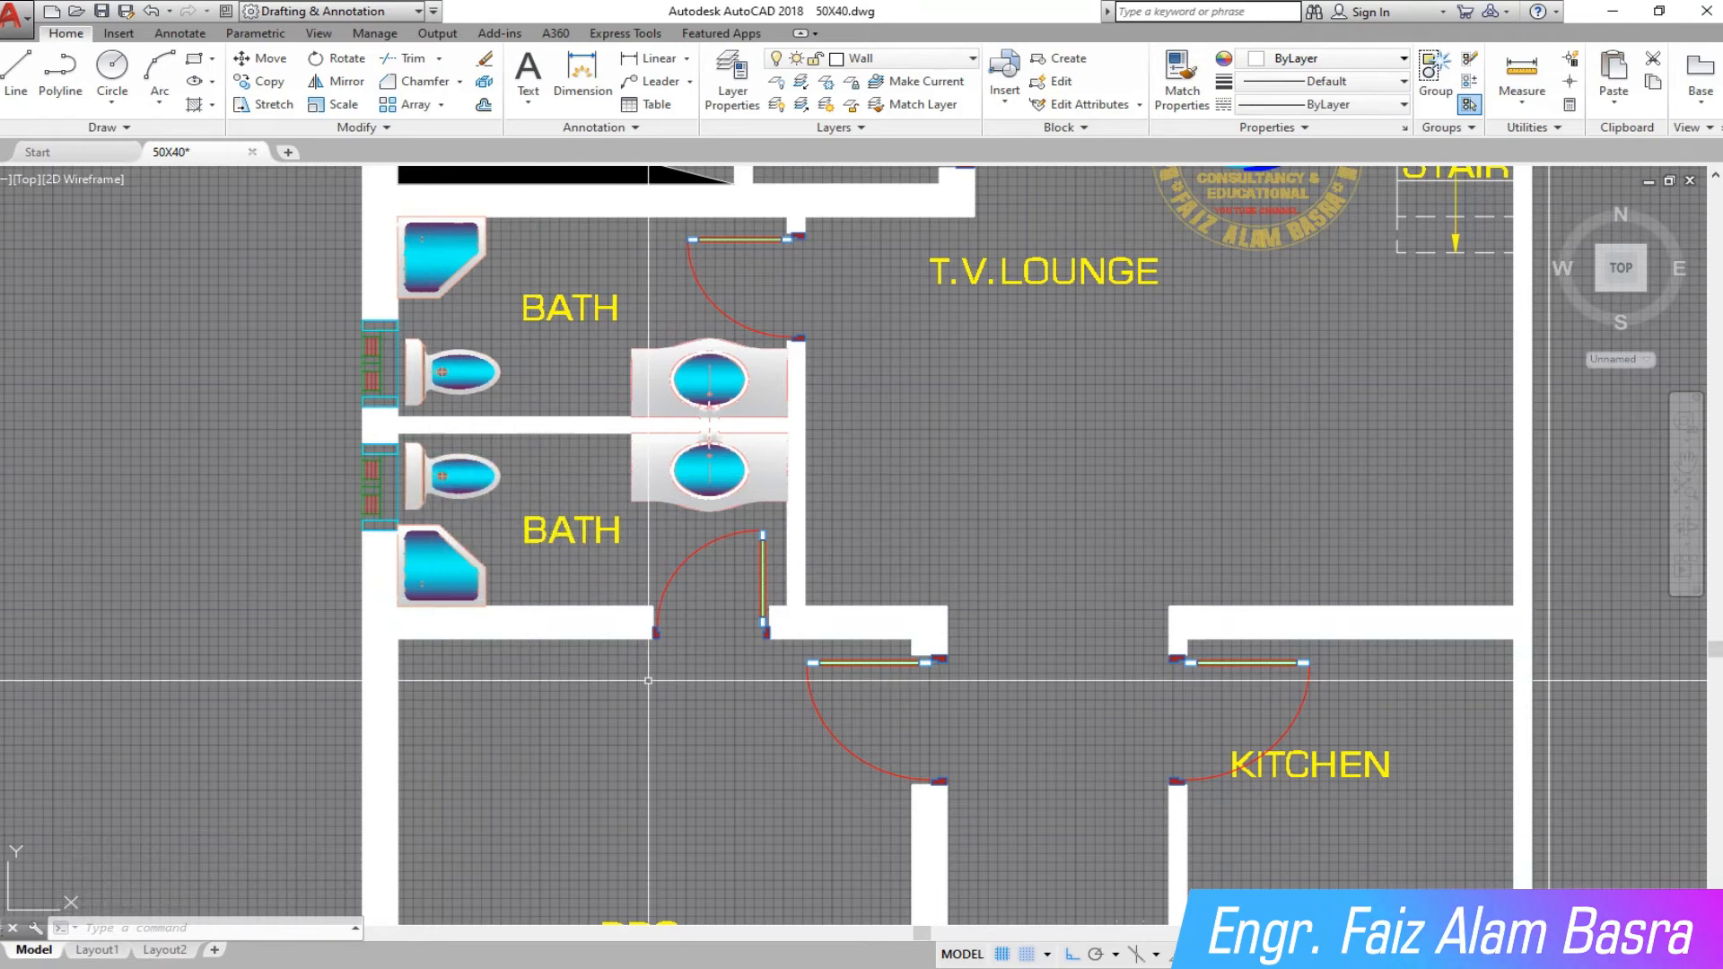
pyautogui.scroll(-1, 648, 682)
pyautogui.scroll(-2, 911, 402)
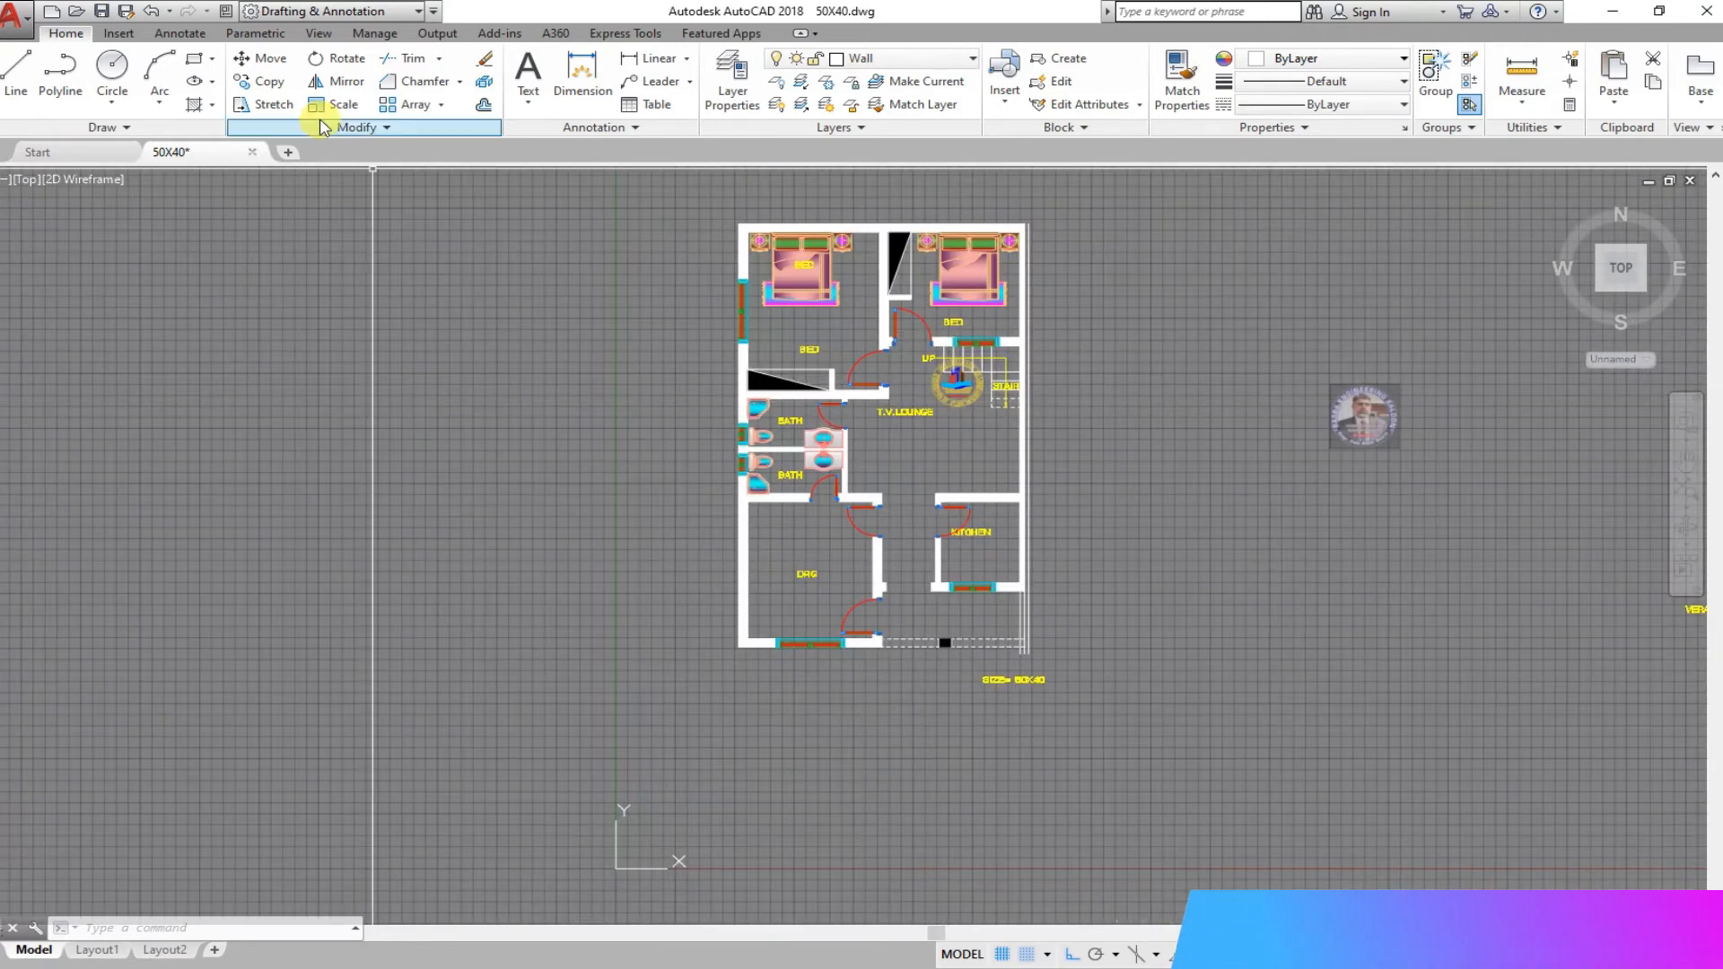
pyautogui.scroll(-4, 1158, 413)
pyautogui.scroll(8, 623, 427)
pyautogui.scroll(-2, 624, 426)
pyautogui.click(881, 700)
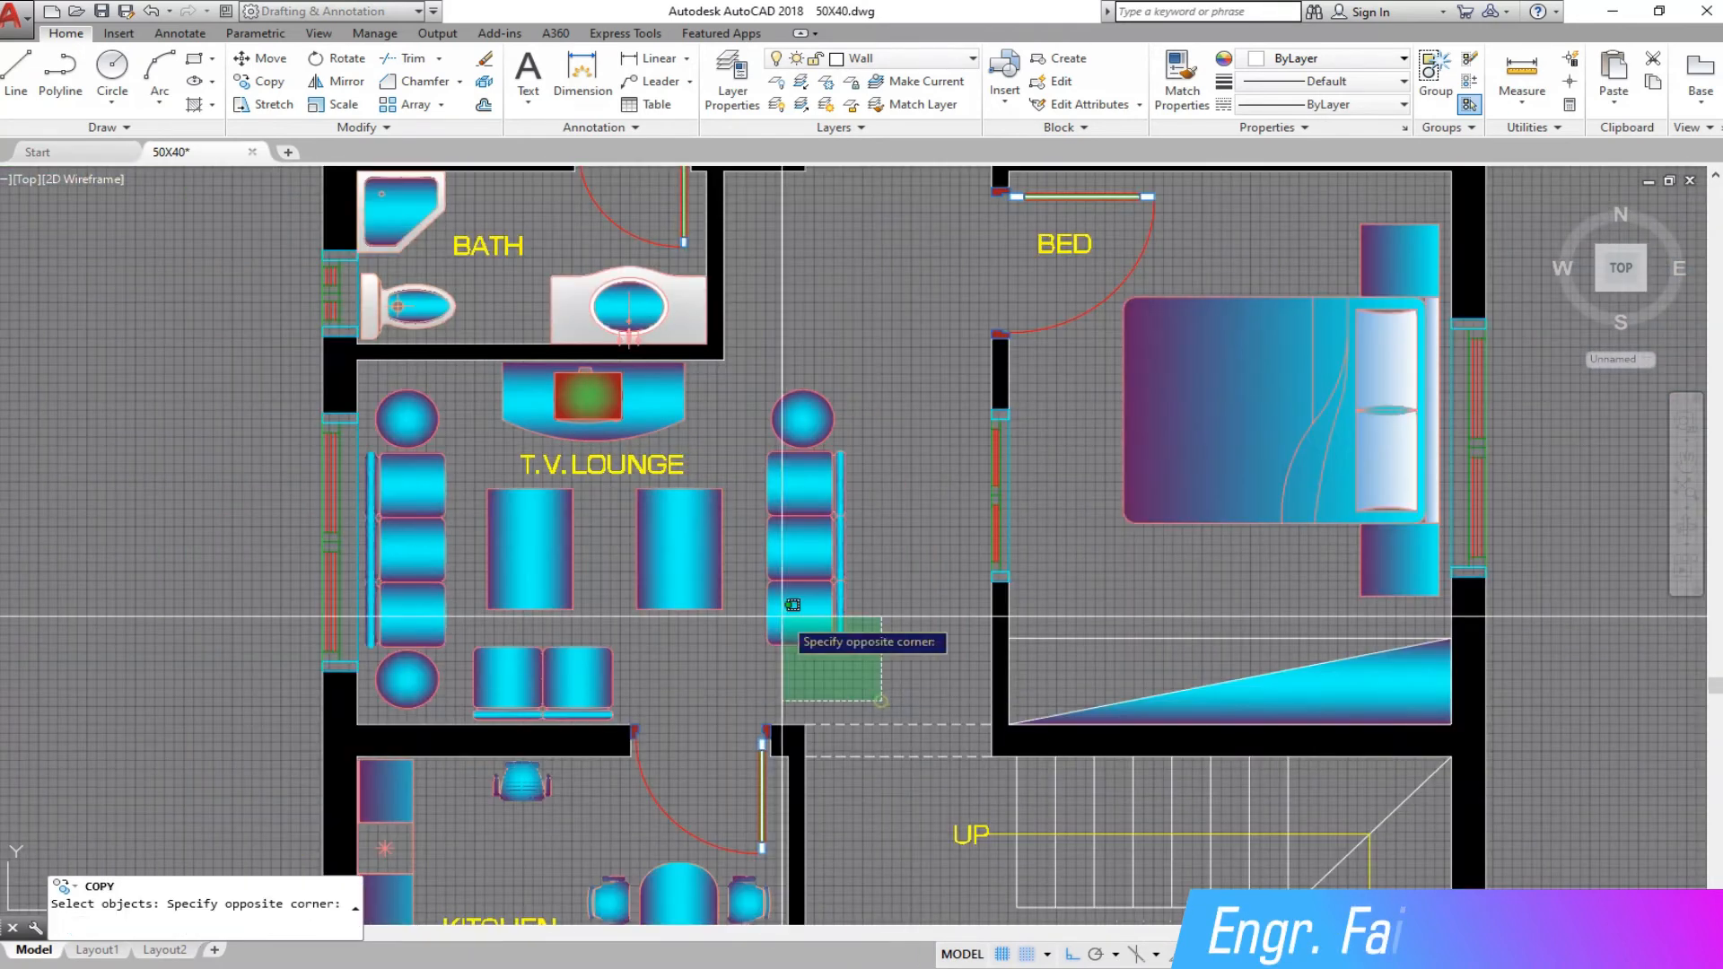
pyautogui.click(375, 370)
pyautogui.click(648, 723)
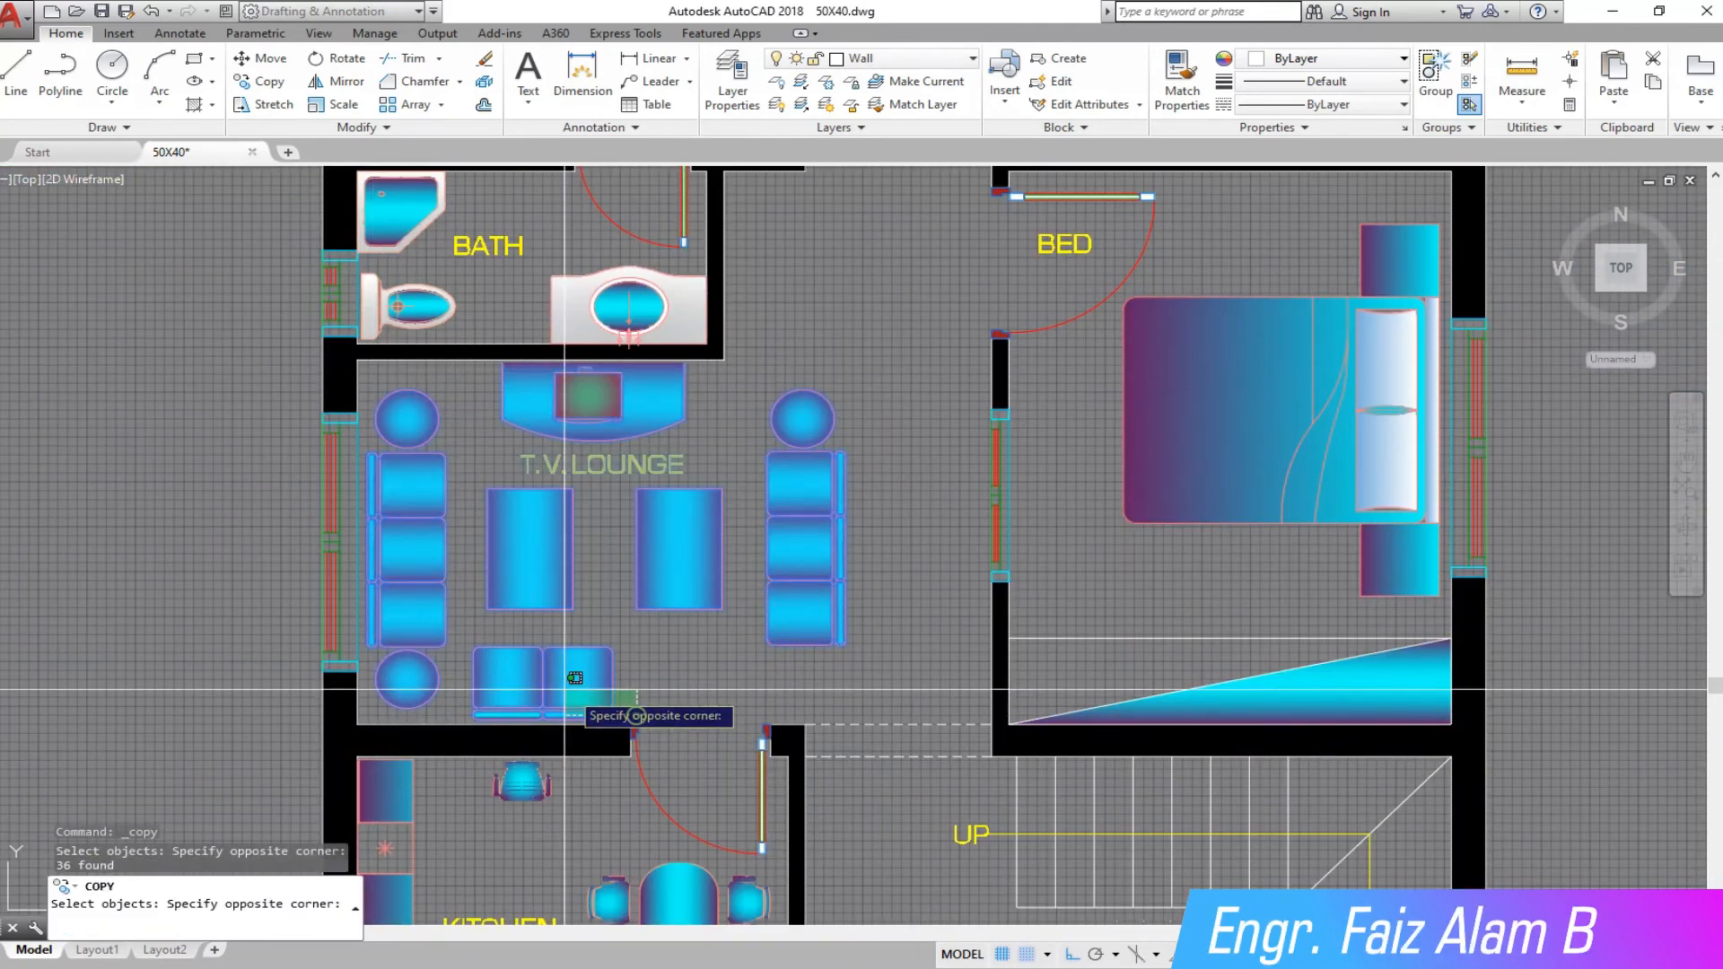
pyautogui.click(499, 635)
pyautogui.press('Return')
pyautogui.click(566, 540)
pyautogui.scroll(-5, 269, 592)
pyautogui.scroll(6, 1140, 508)
pyautogui.scroll(-3, 584, 422)
pyautogui.click(1072, 954)
pyautogui.scroll(2, 933, 457)
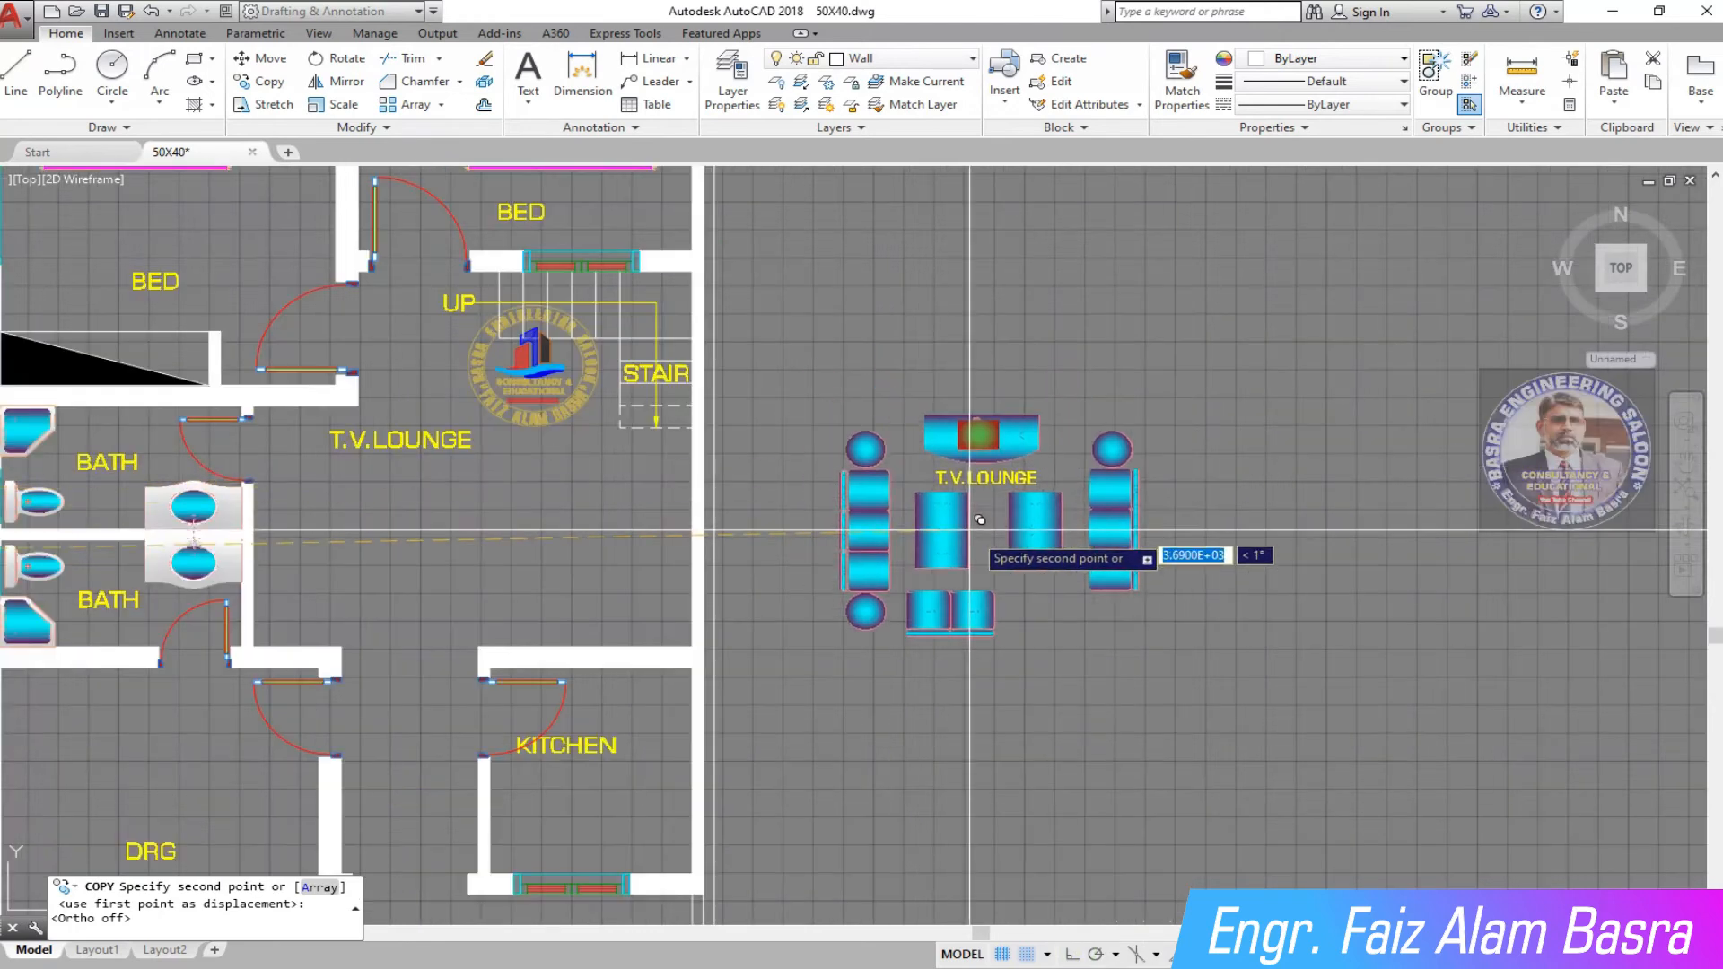
pyautogui.press('Escape')
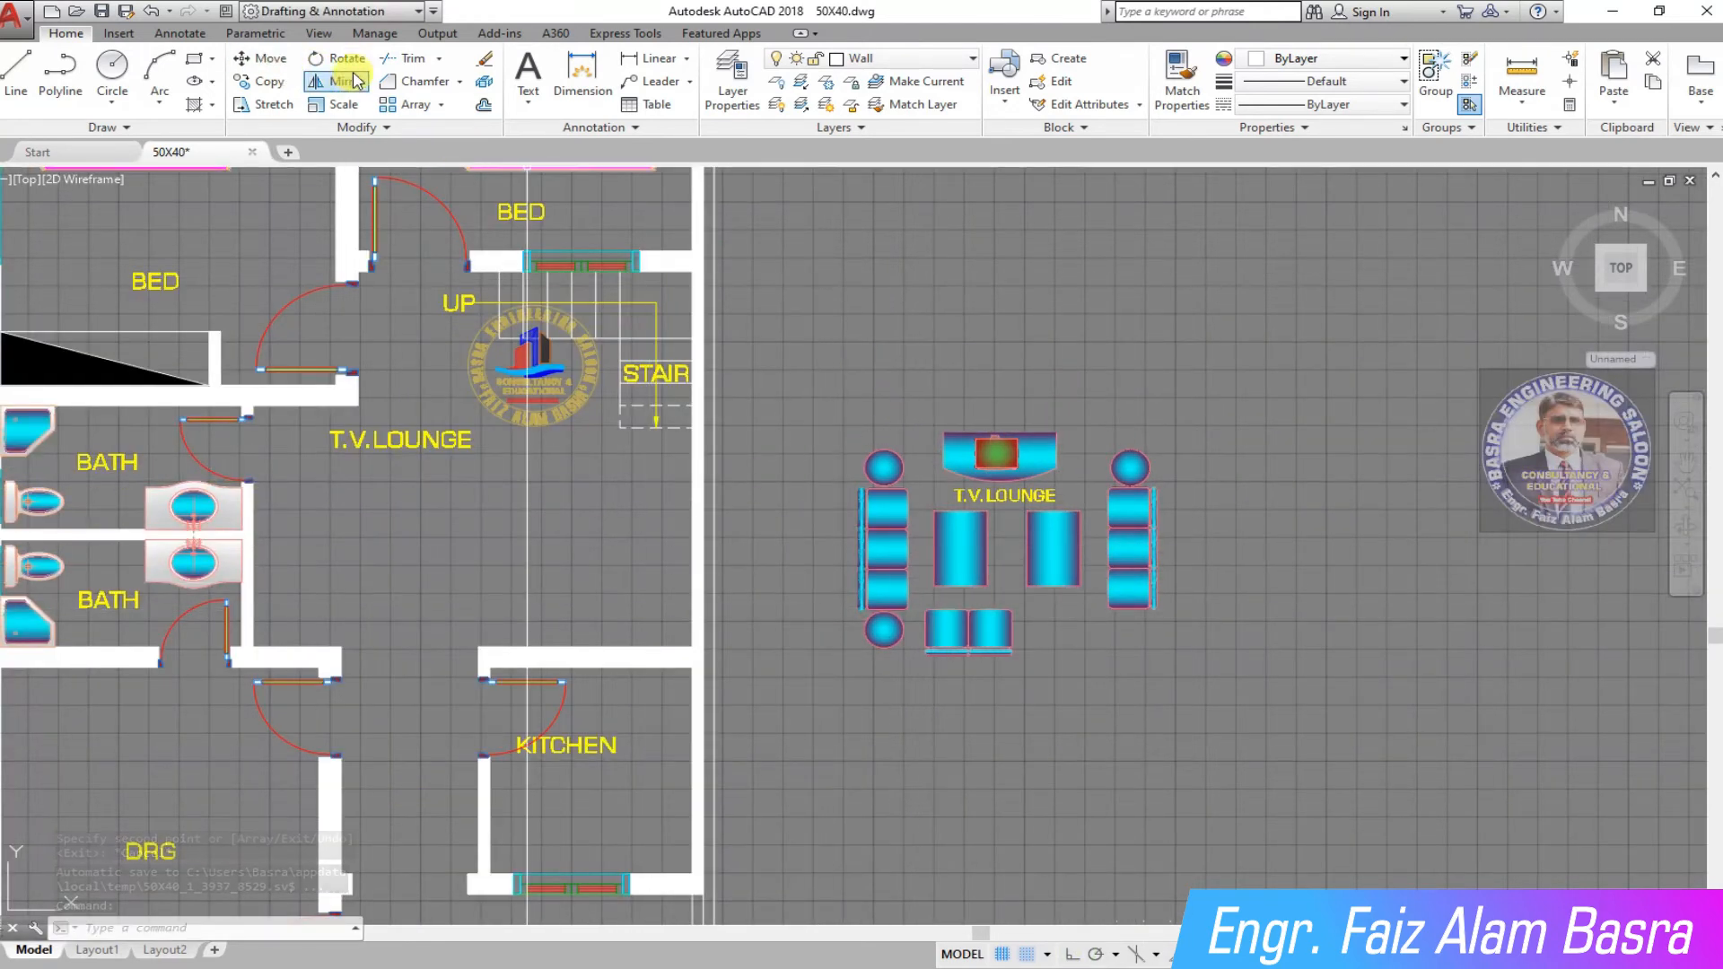
# Step: Rotate the copied T.V. lounge furniture set and its label 90 degrees clockwise about the TV unit
pyautogui.click(1275, 725)
pyautogui.click(826, 347)
pyautogui.press('Return')
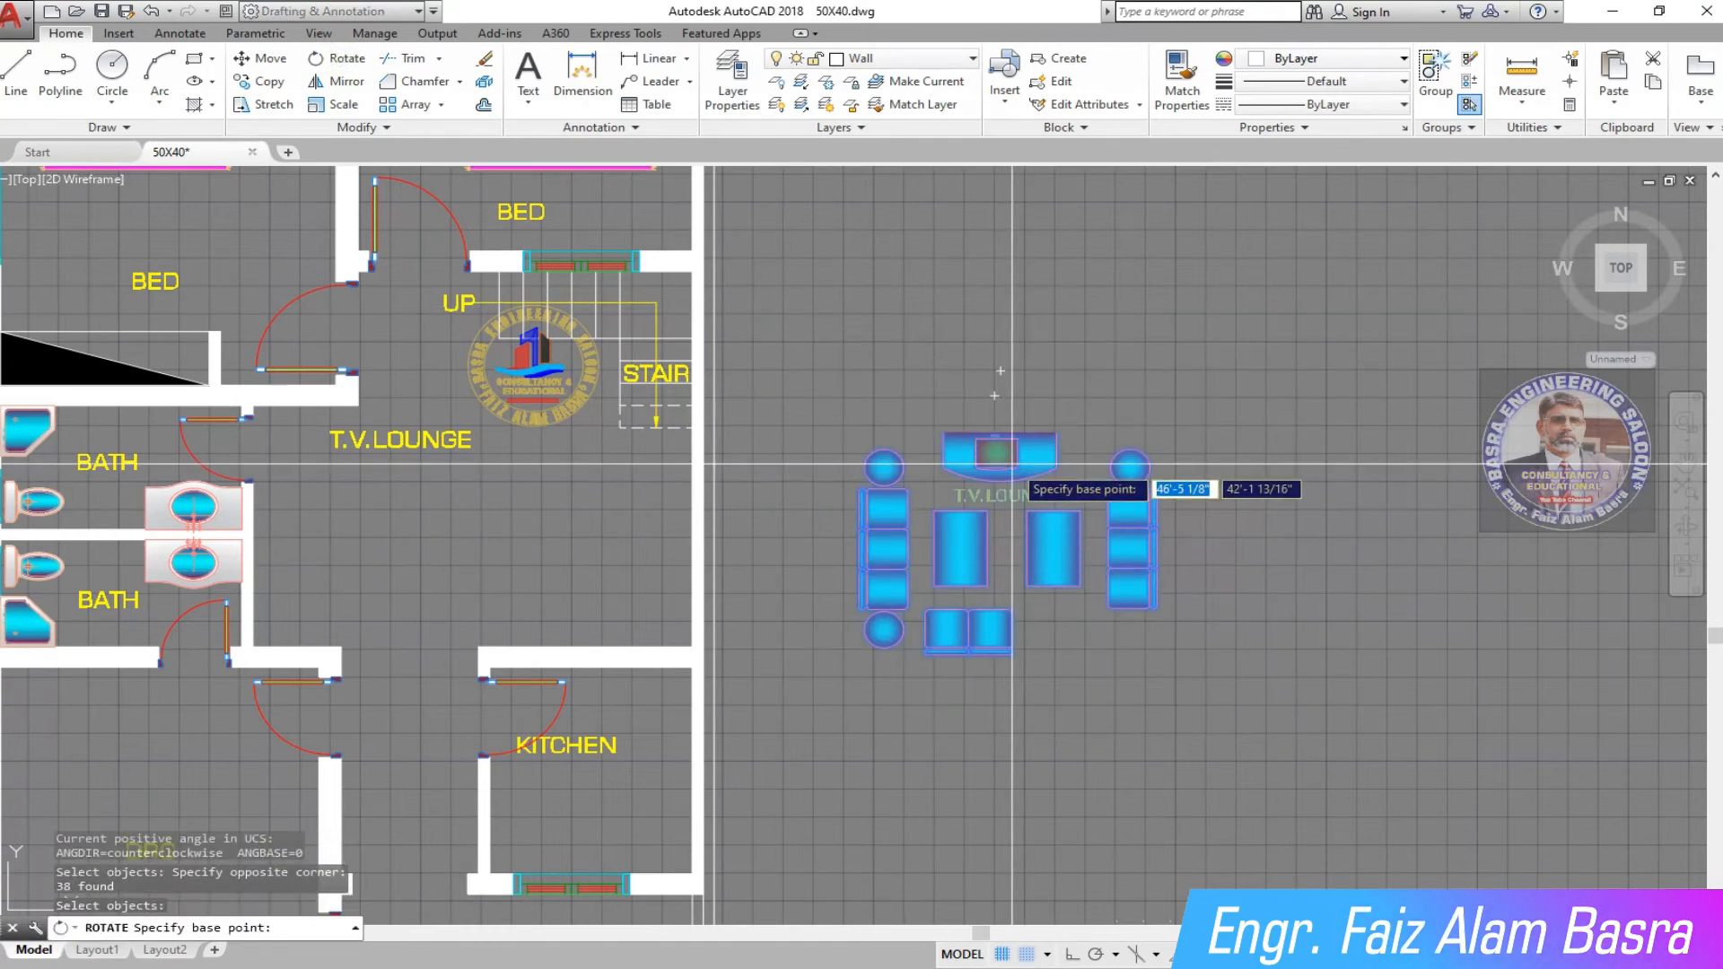
pyautogui.click(997, 435)
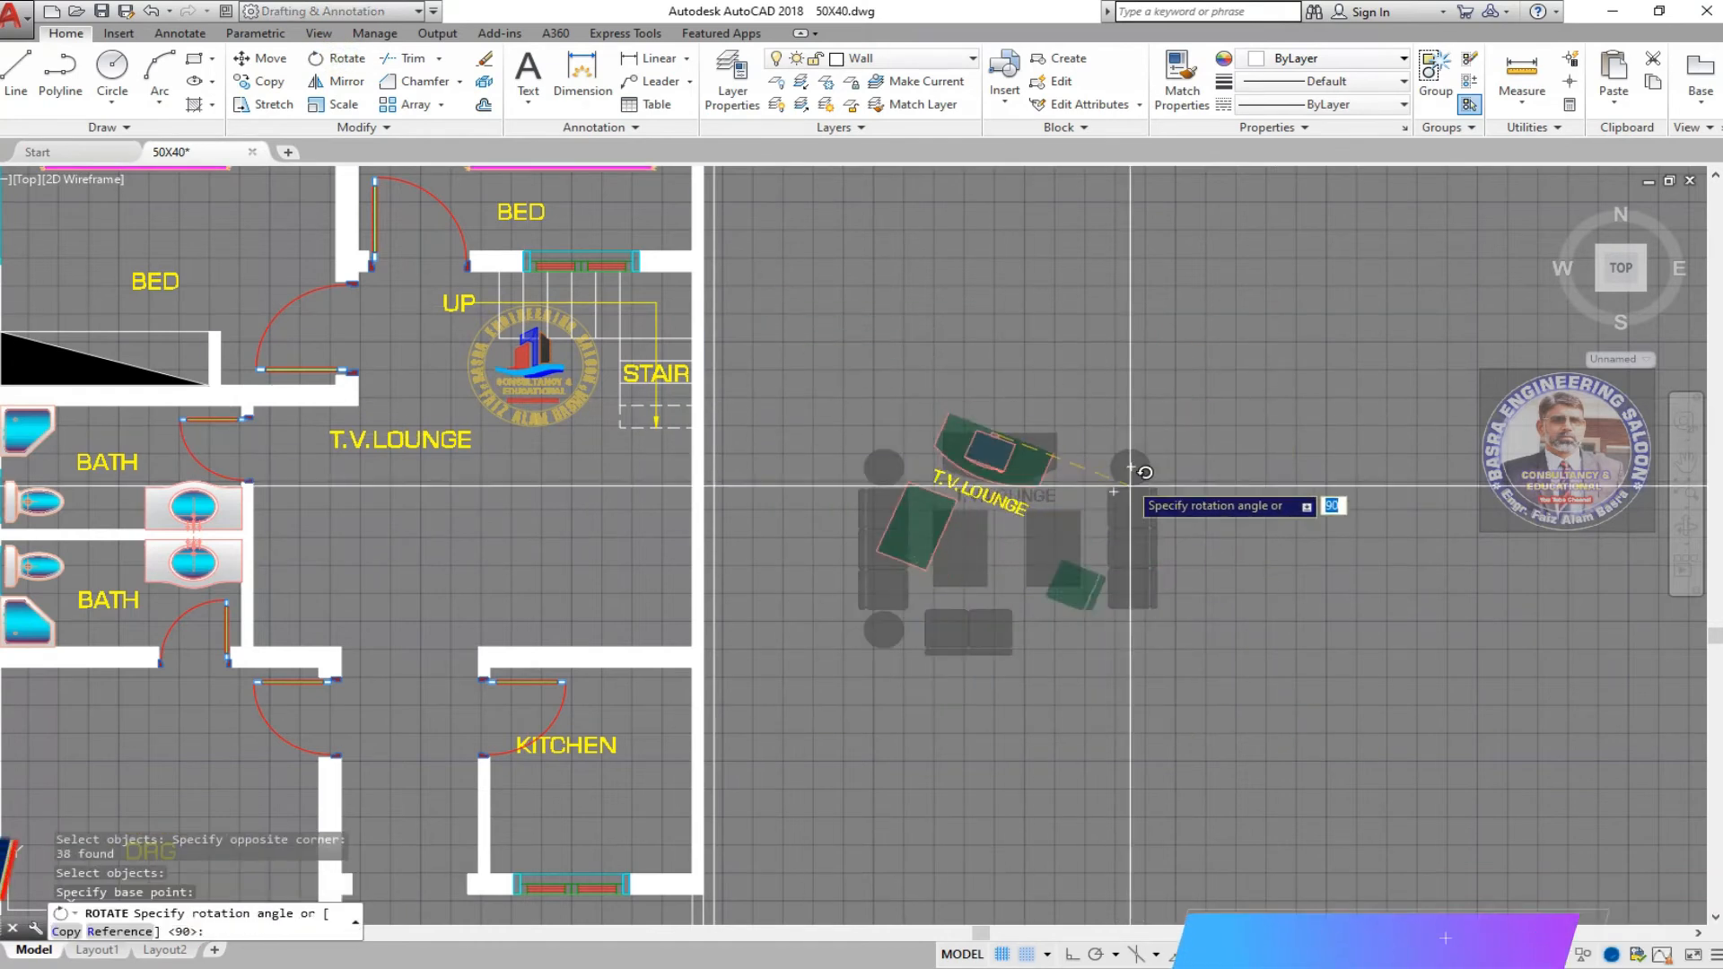
pyautogui.click(958, 785)
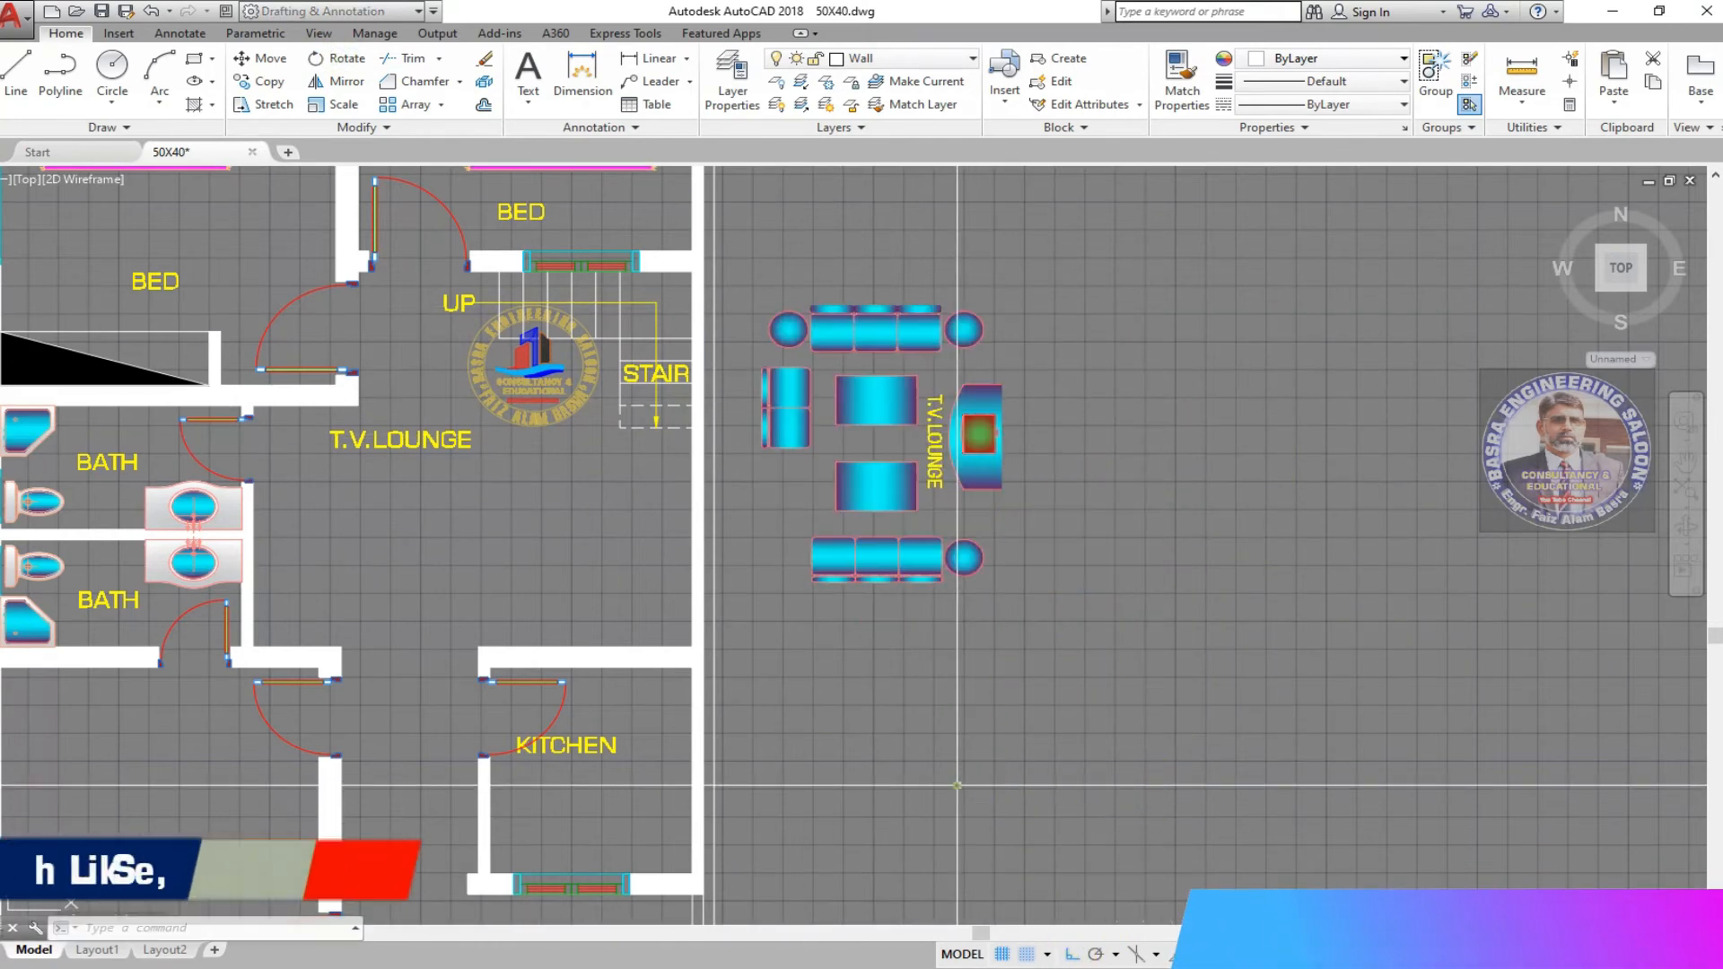
# Step: Move the copied furniture set and its label into the T.V. lounge, with the TV unit beside the outer wall
pyautogui.click(260, 59)
pyautogui.press('Return')
pyautogui.scroll(2, 1003, 443)
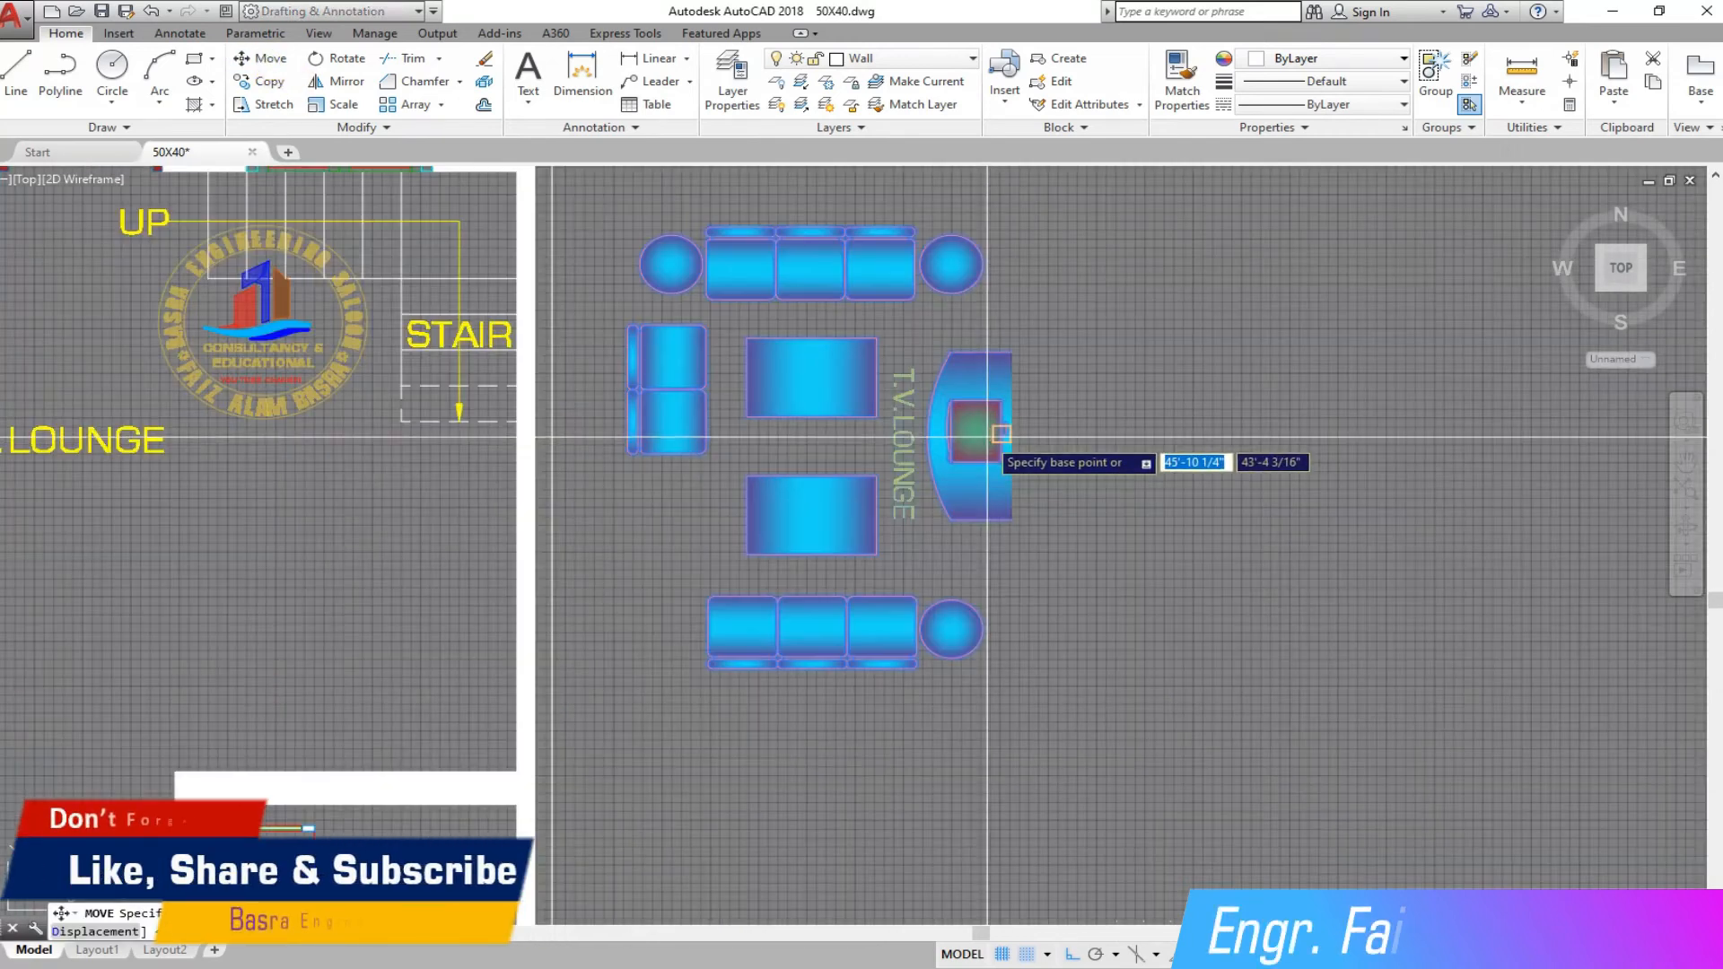
pyautogui.click(1004, 428)
pyautogui.scroll(2, 471, 579)
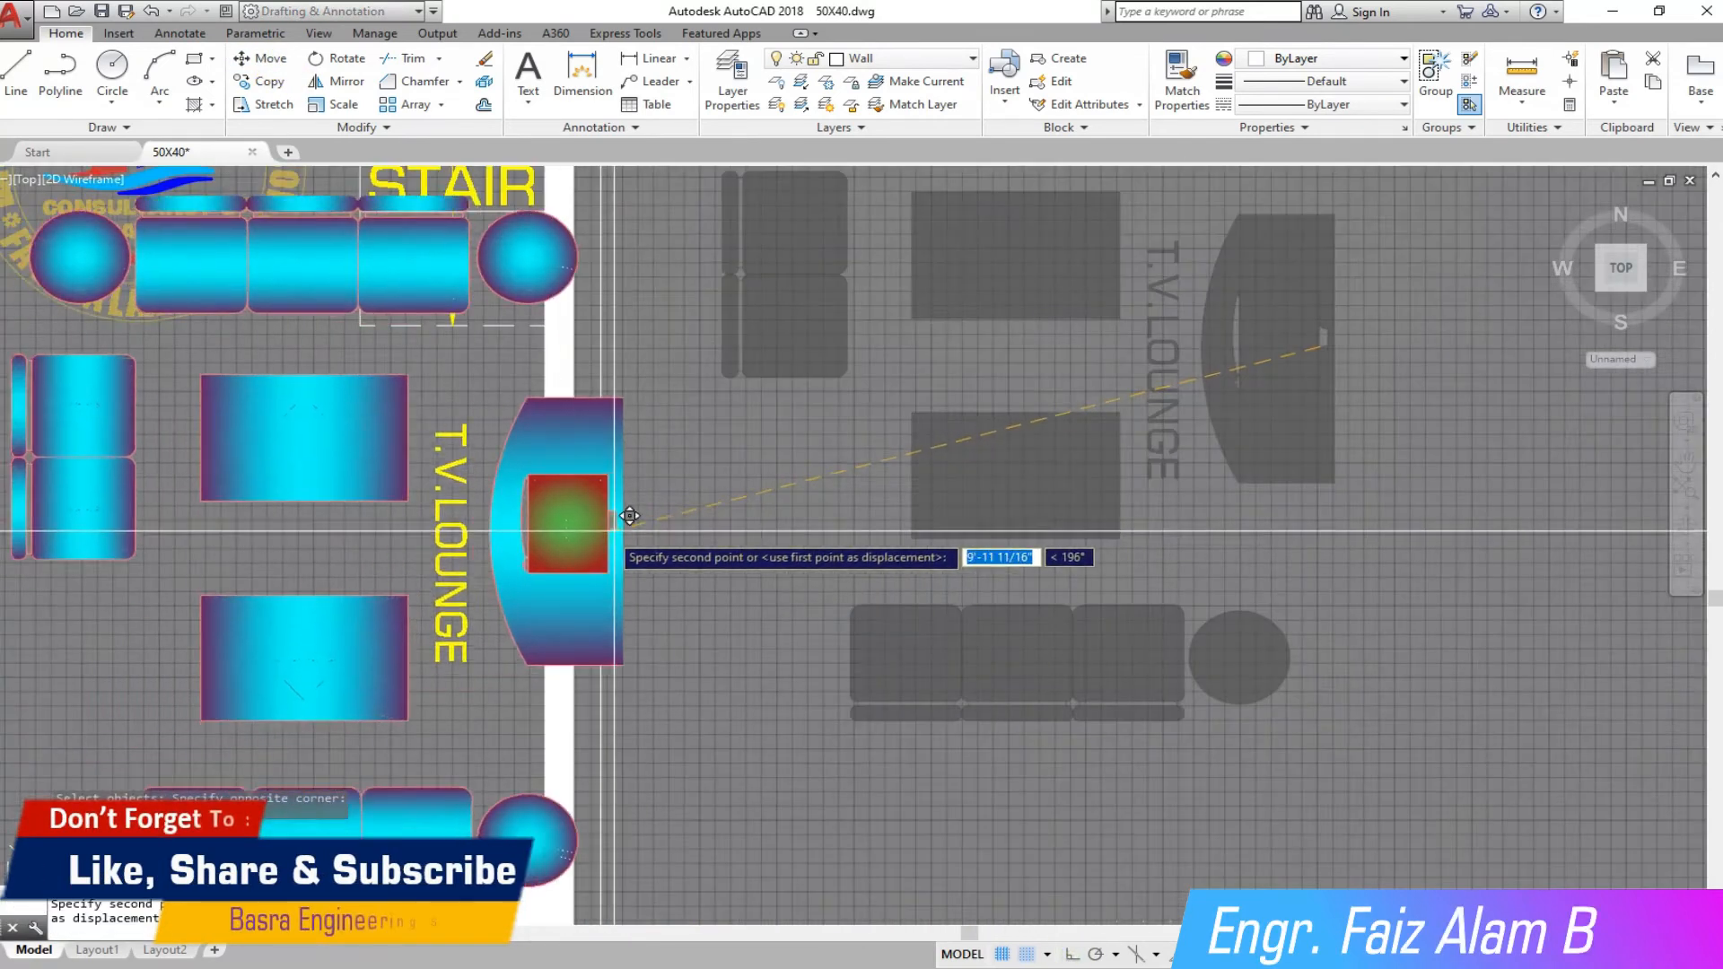
pyautogui.scroll(-2, 707, 492)
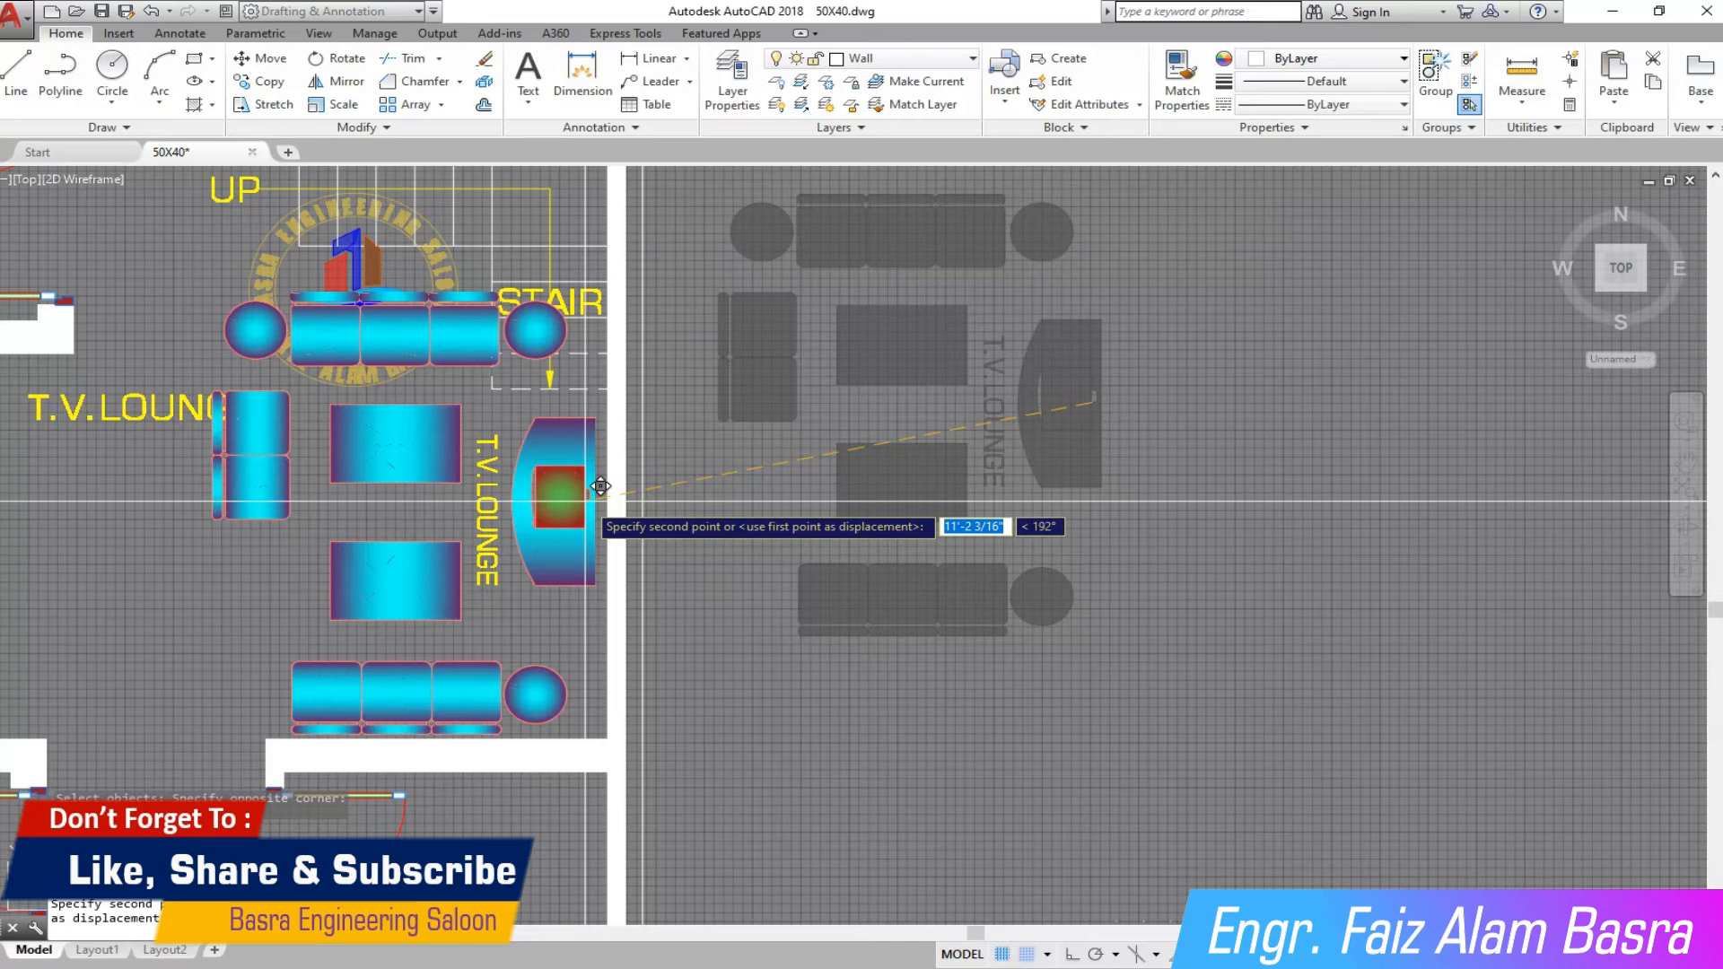
pyautogui.scroll(5, 575, 498)
pyautogui.click(597, 485)
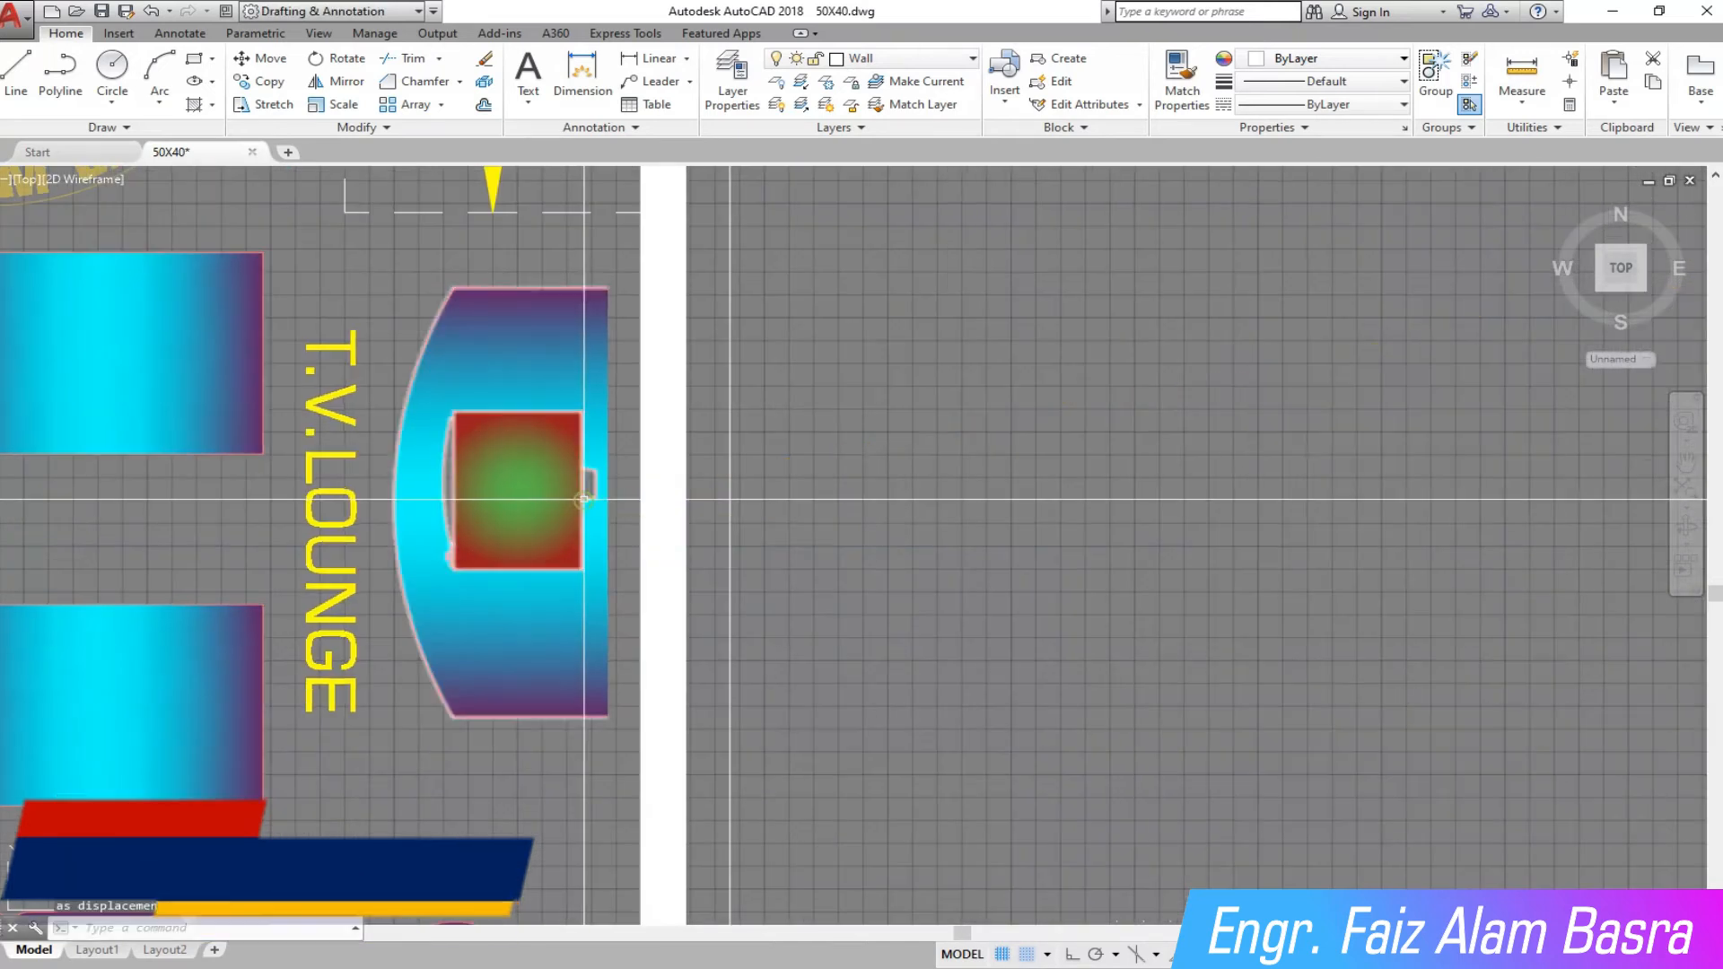
# Step: Move the two-seat sofa away from the tables to just below the horizontal T.V. LOUNGE label
pyautogui.scroll(-5, 919, 381)
pyautogui.click(259, 57)
pyautogui.click(435, 290)
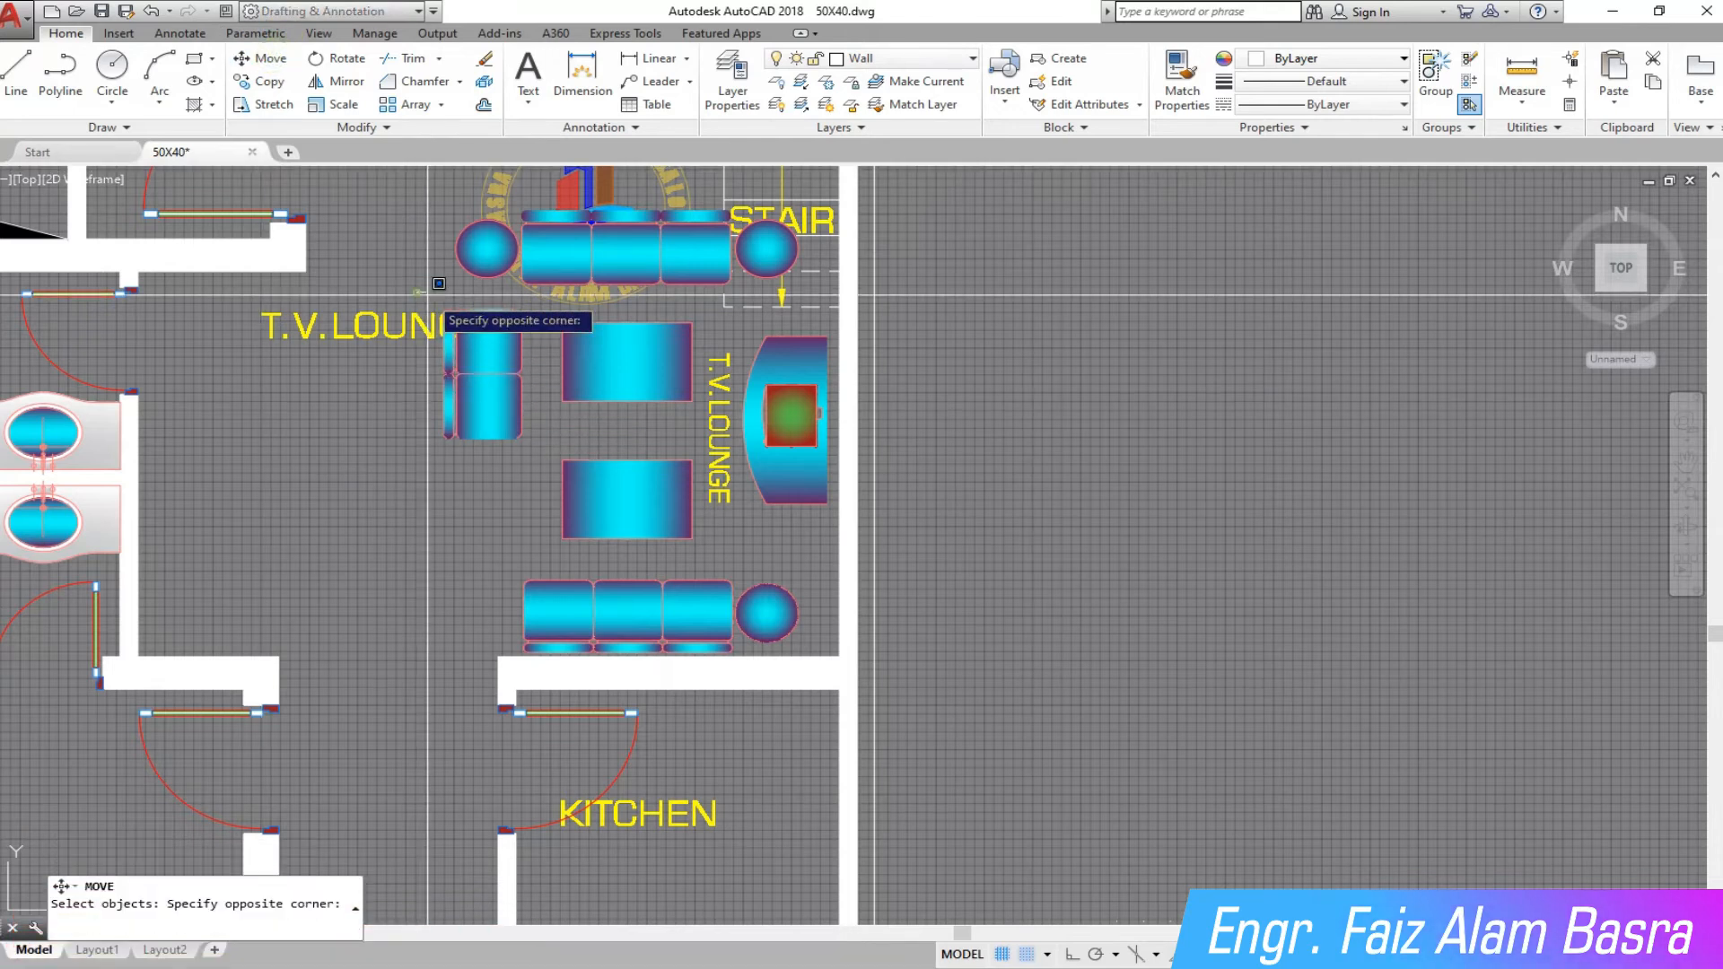
pyautogui.click(543, 448)
pyautogui.press('Return')
pyautogui.click(521, 431)
pyautogui.click(366, 468)
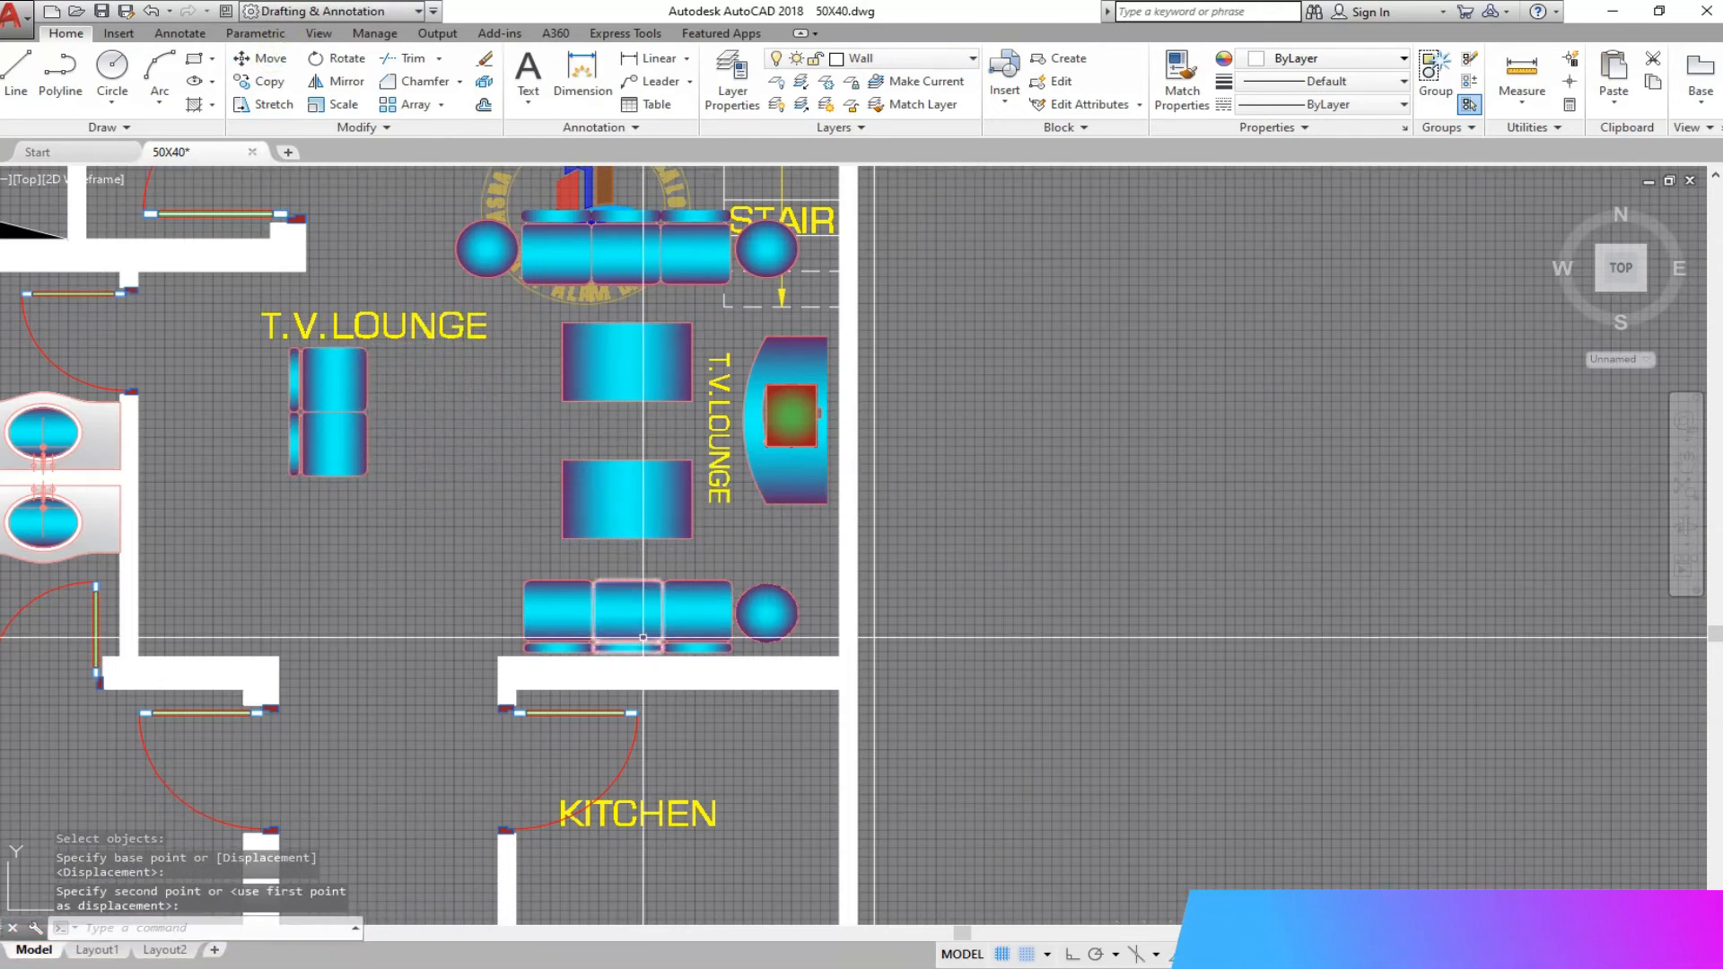
# Step: Move the three-seat sofa and round side table along the kitchen wall about 7 1/2" away from the outer wall
pyautogui.scroll(2, 648, 637)
pyautogui.click(271, 59)
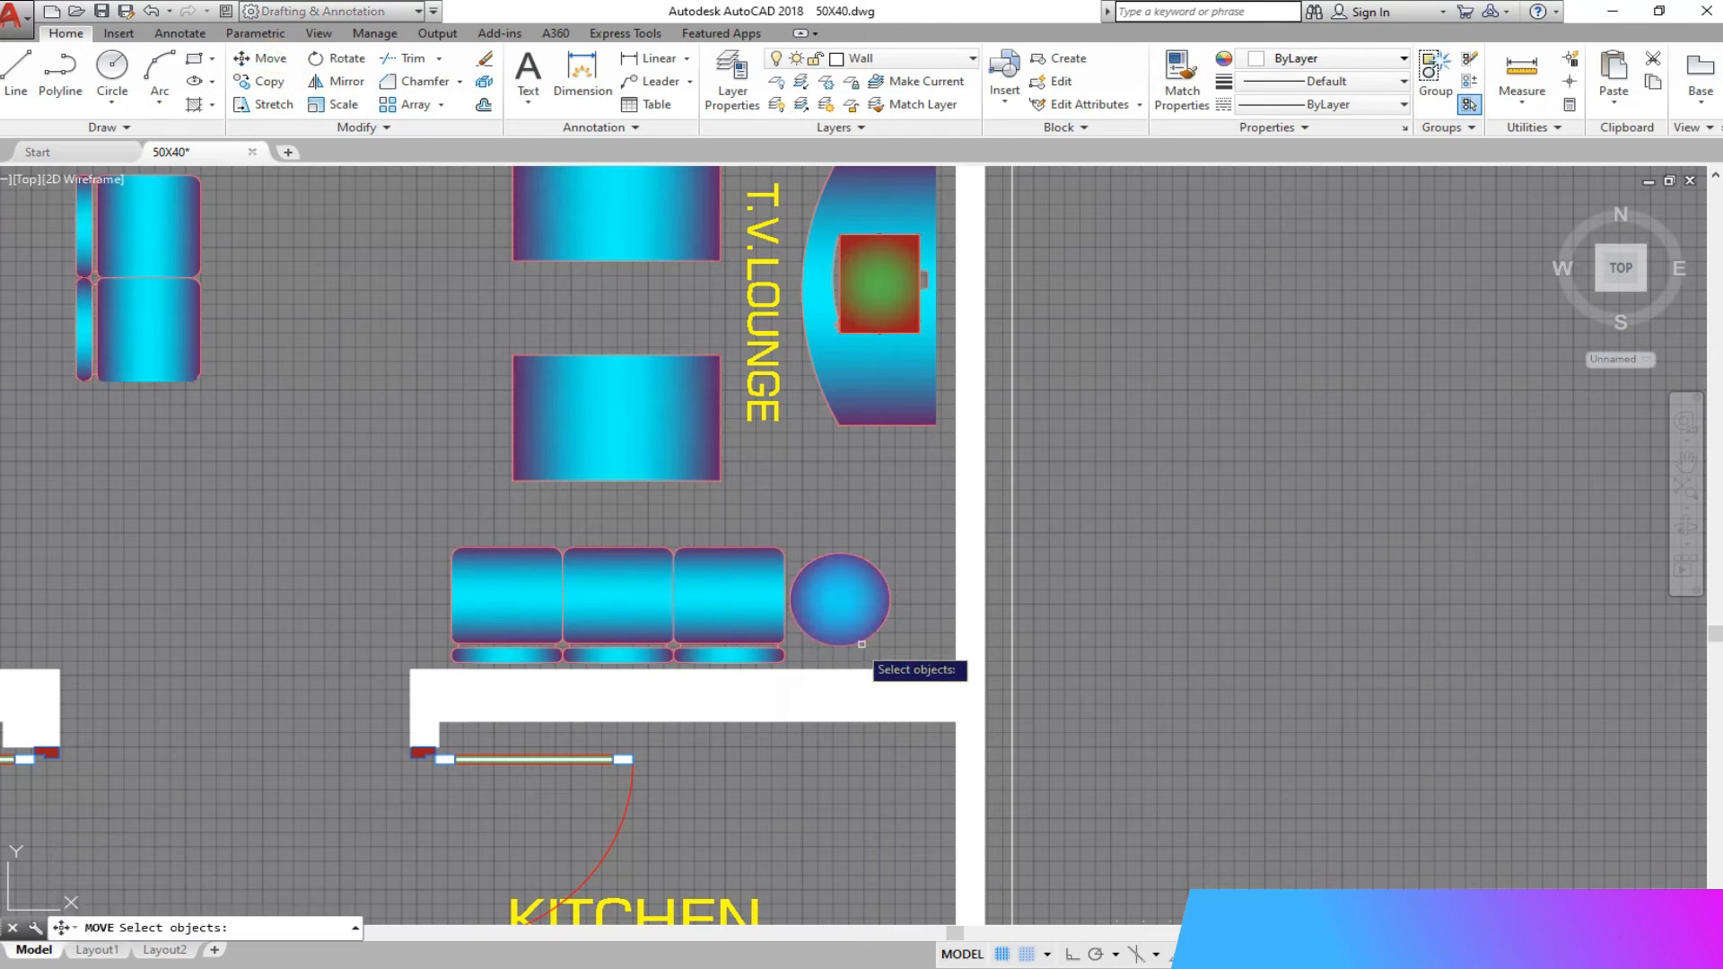
pyautogui.click(902, 660)
pyautogui.click(454, 500)
pyautogui.press('Return')
pyautogui.click(360, 464)
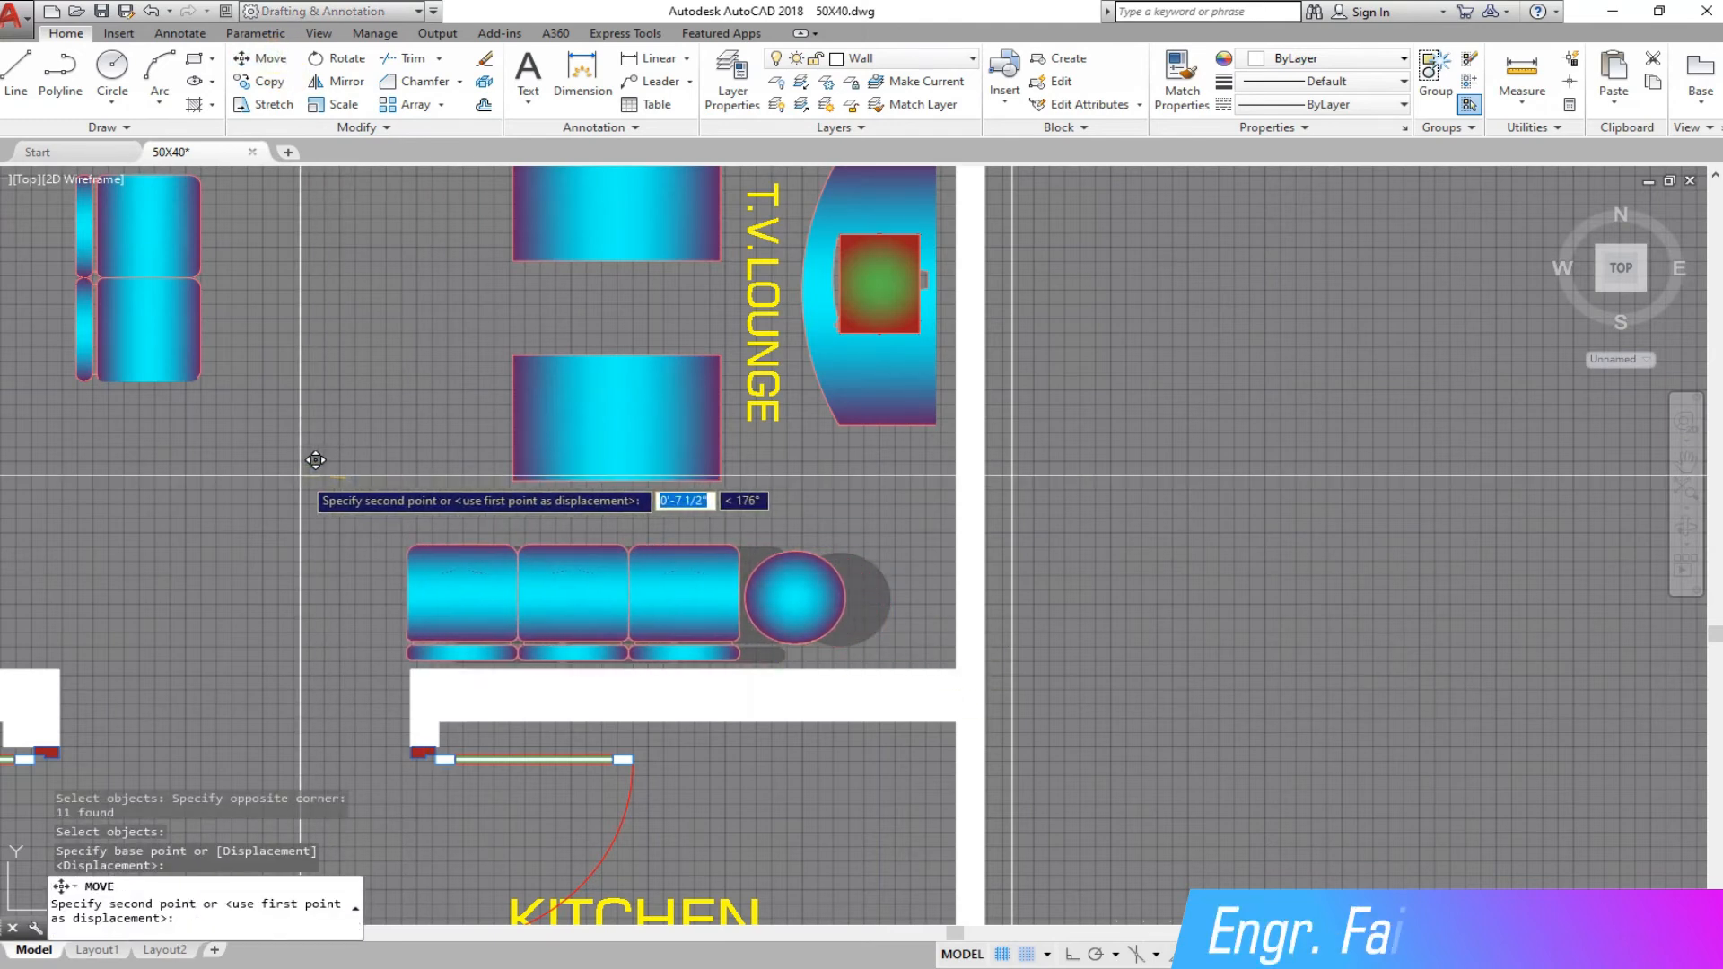
pyautogui.click(315, 460)
pyautogui.scroll(-4, 620, 486)
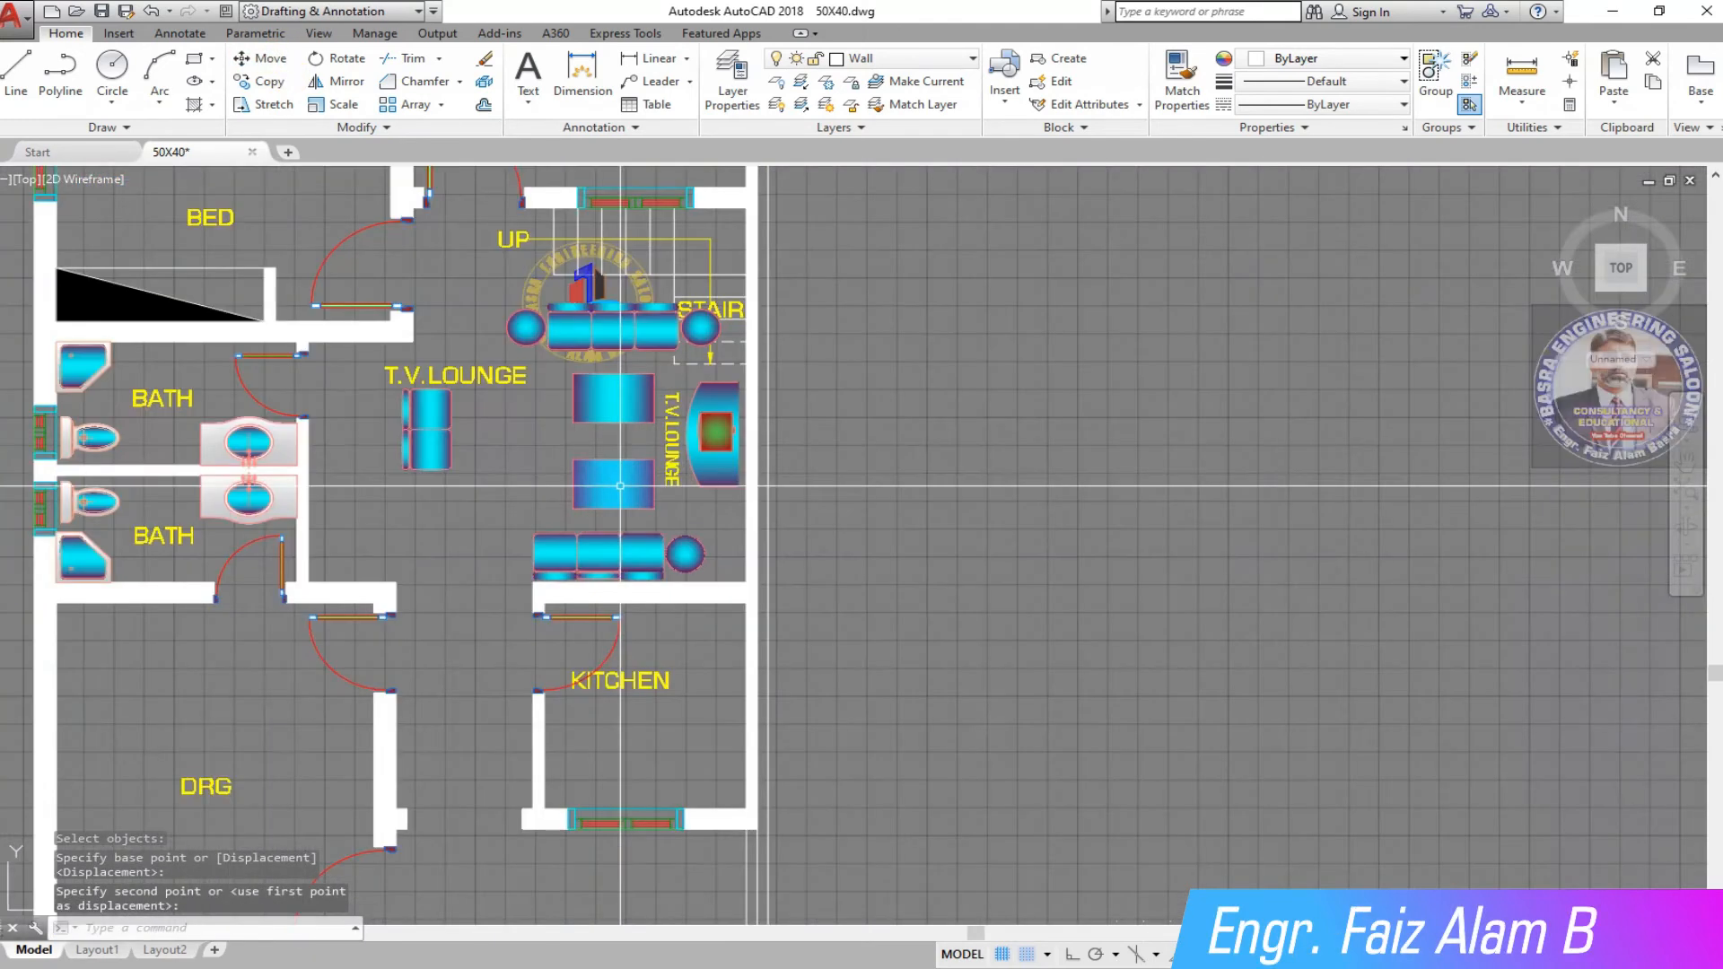
# Step: Move the TV unit about 8 1/2" down along the outer wall and switch on Ortho mode
pyautogui.scroll(5, 741, 428)
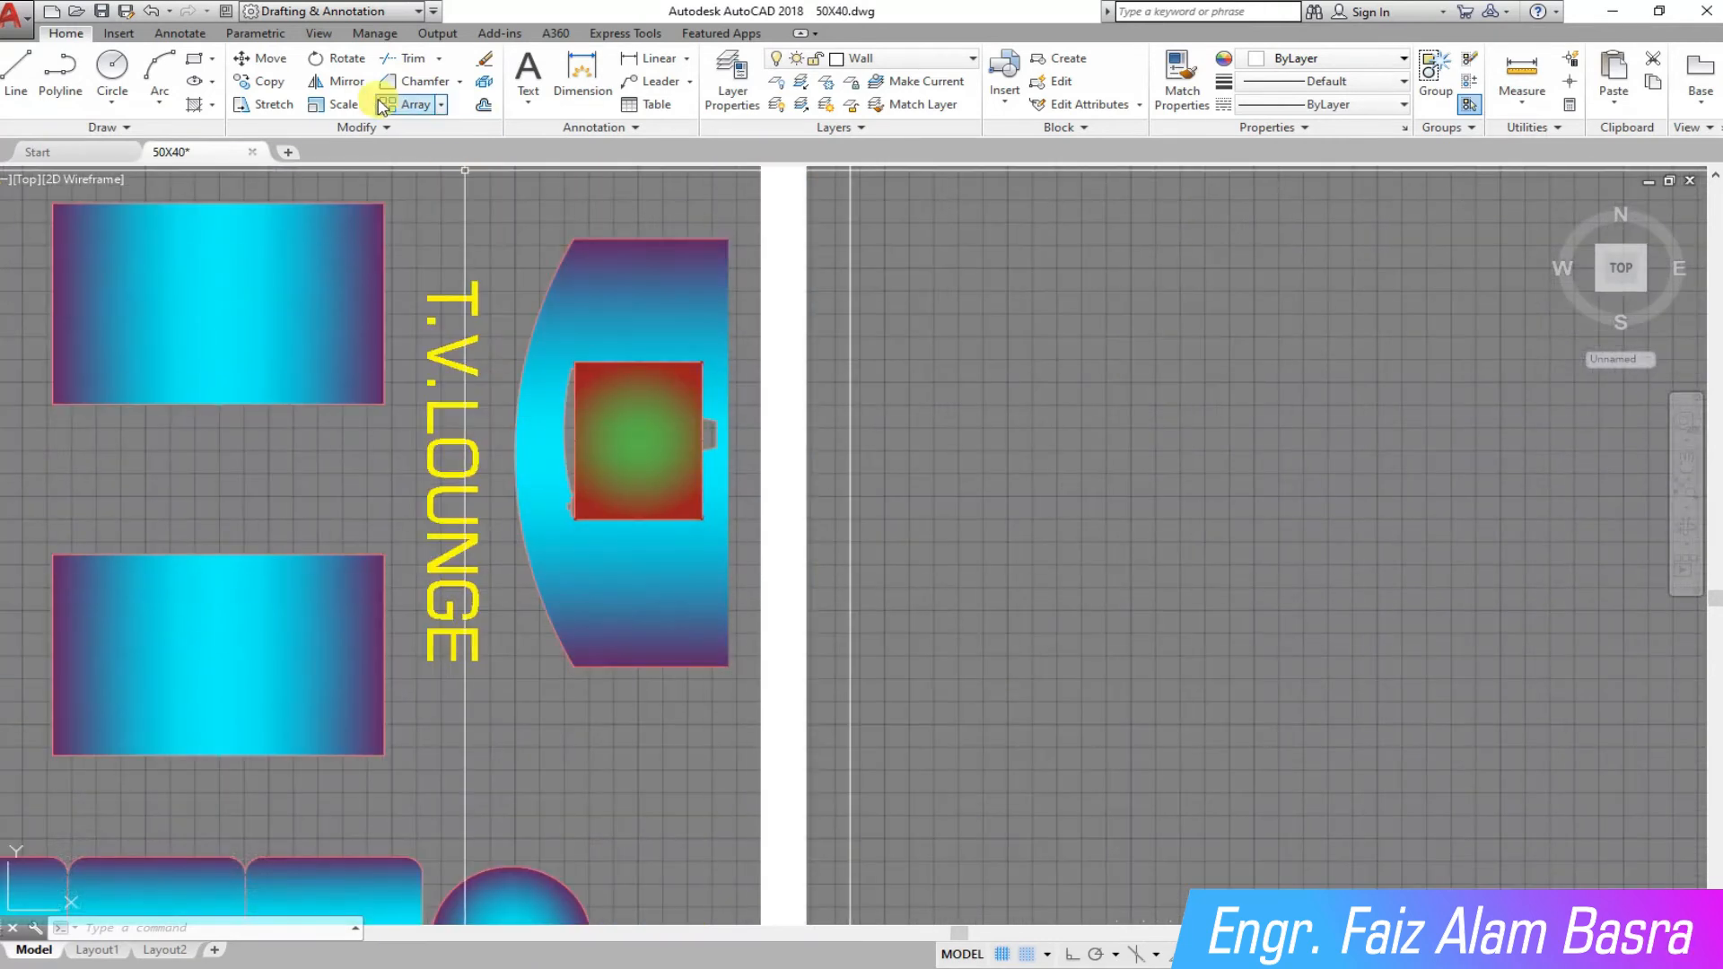
pyautogui.click(739, 692)
pyautogui.click(561, 114)
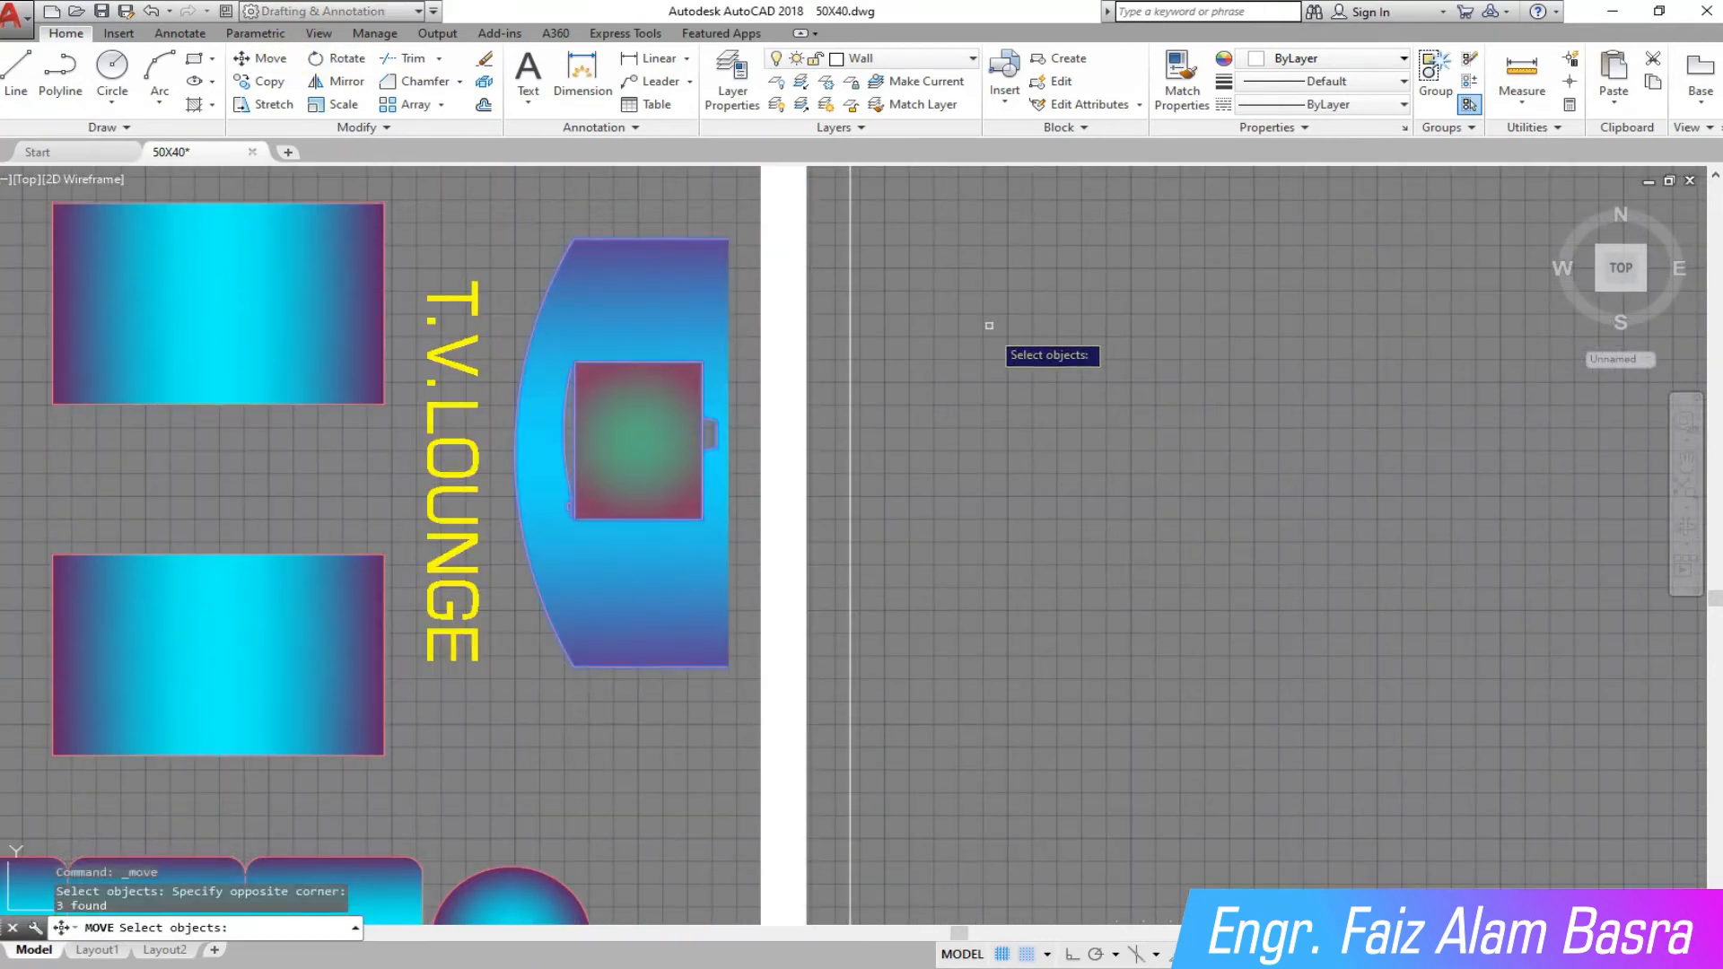
pyautogui.press('Return')
pyautogui.click(988, 325)
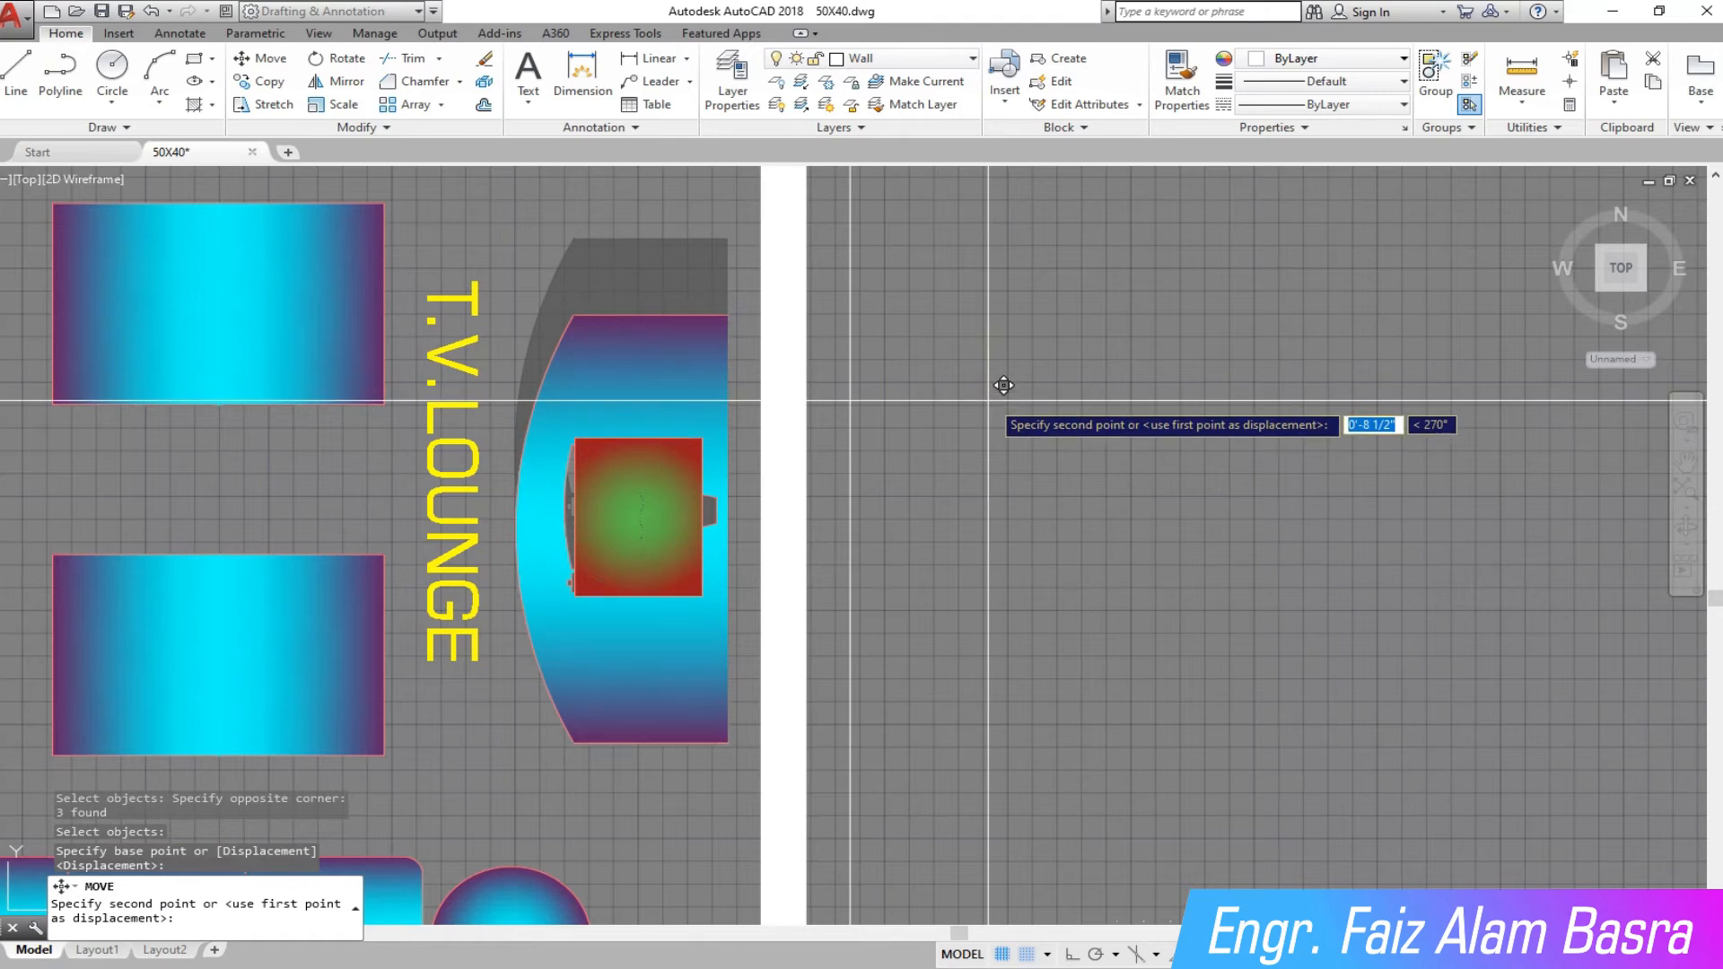
pyautogui.click(990, 403)
pyautogui.click(1073, 955)
pyautogui.scroll(-4, 1111, 542)
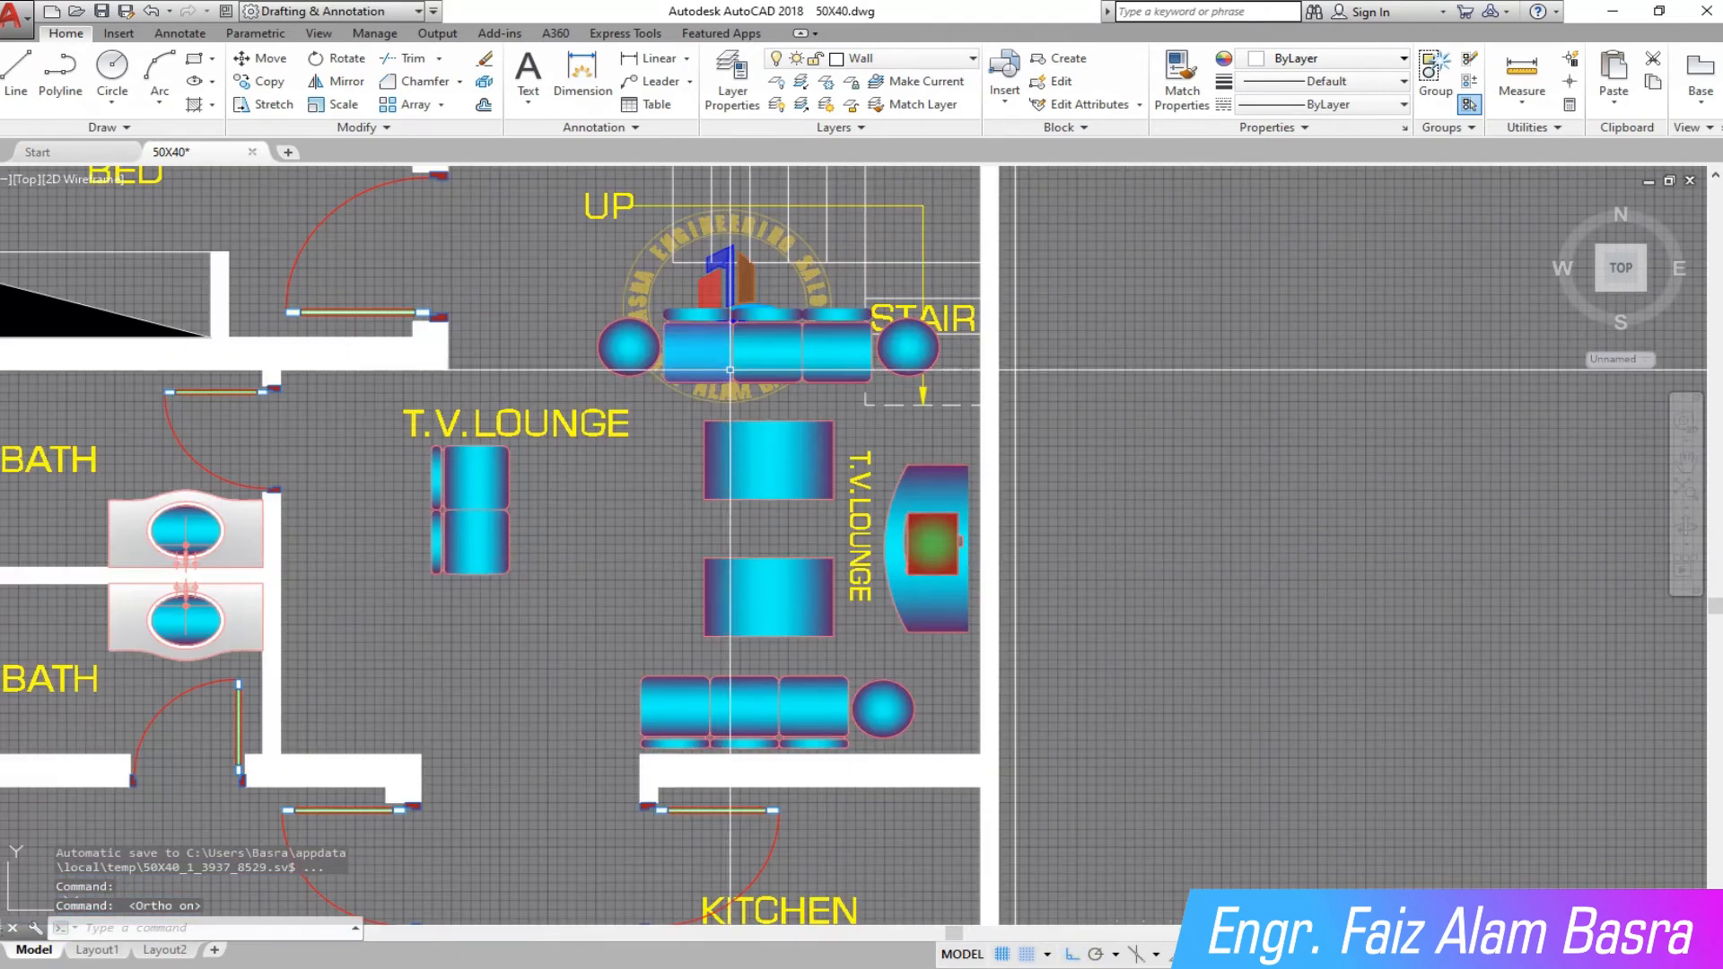
# Step: Examine how the T.V. lounge furniture is arranged relative to the staircase, walls and door openings
pyautogui.scroll(2, 799, 597)
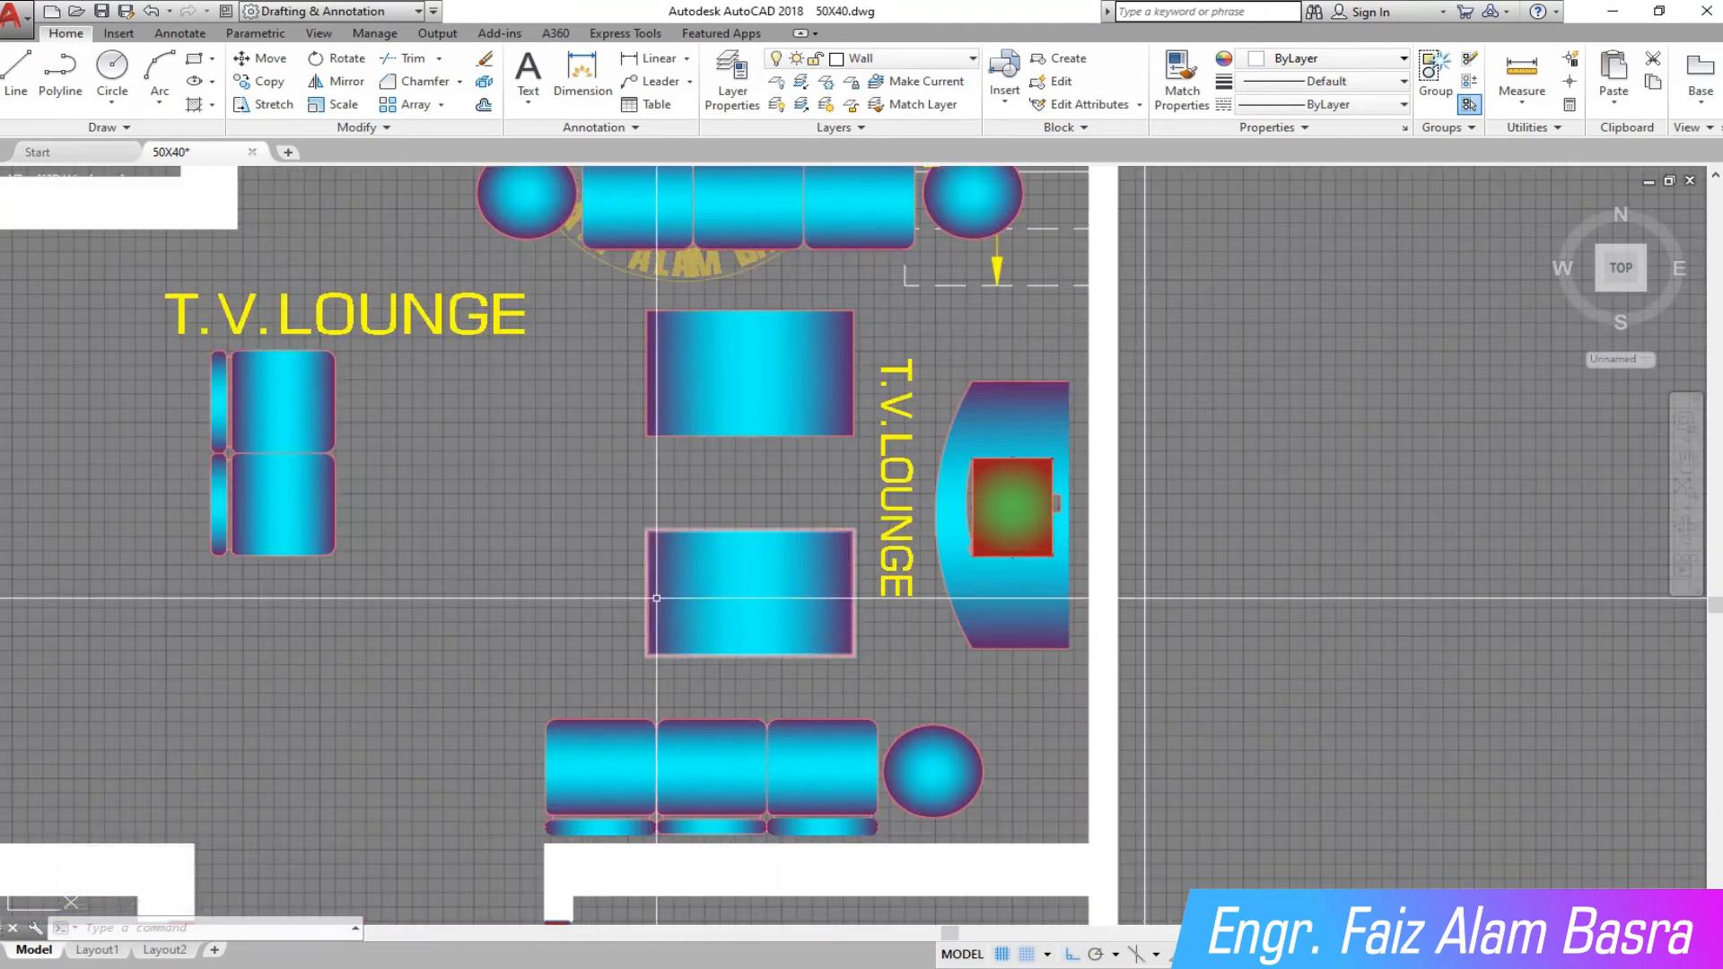
pyautogui.scroll(-2, 631, 601)
pyautogui.scroll(2, 772, 319)
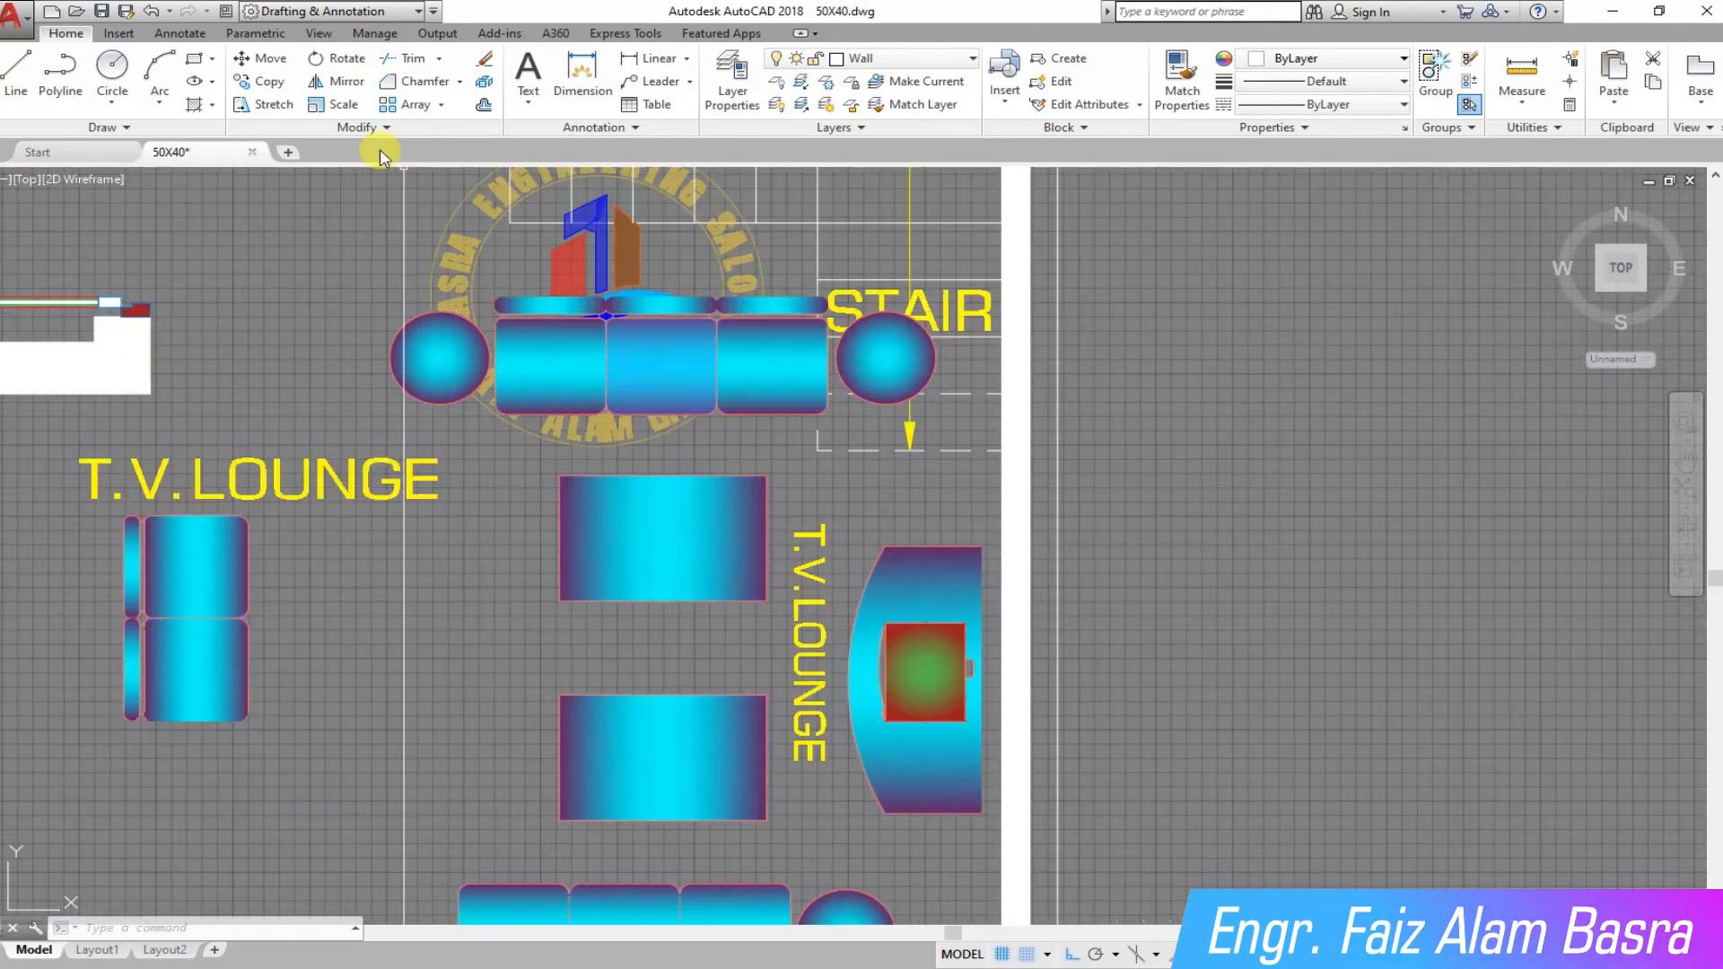
pyautogui.scroll(-2, 644, 336)
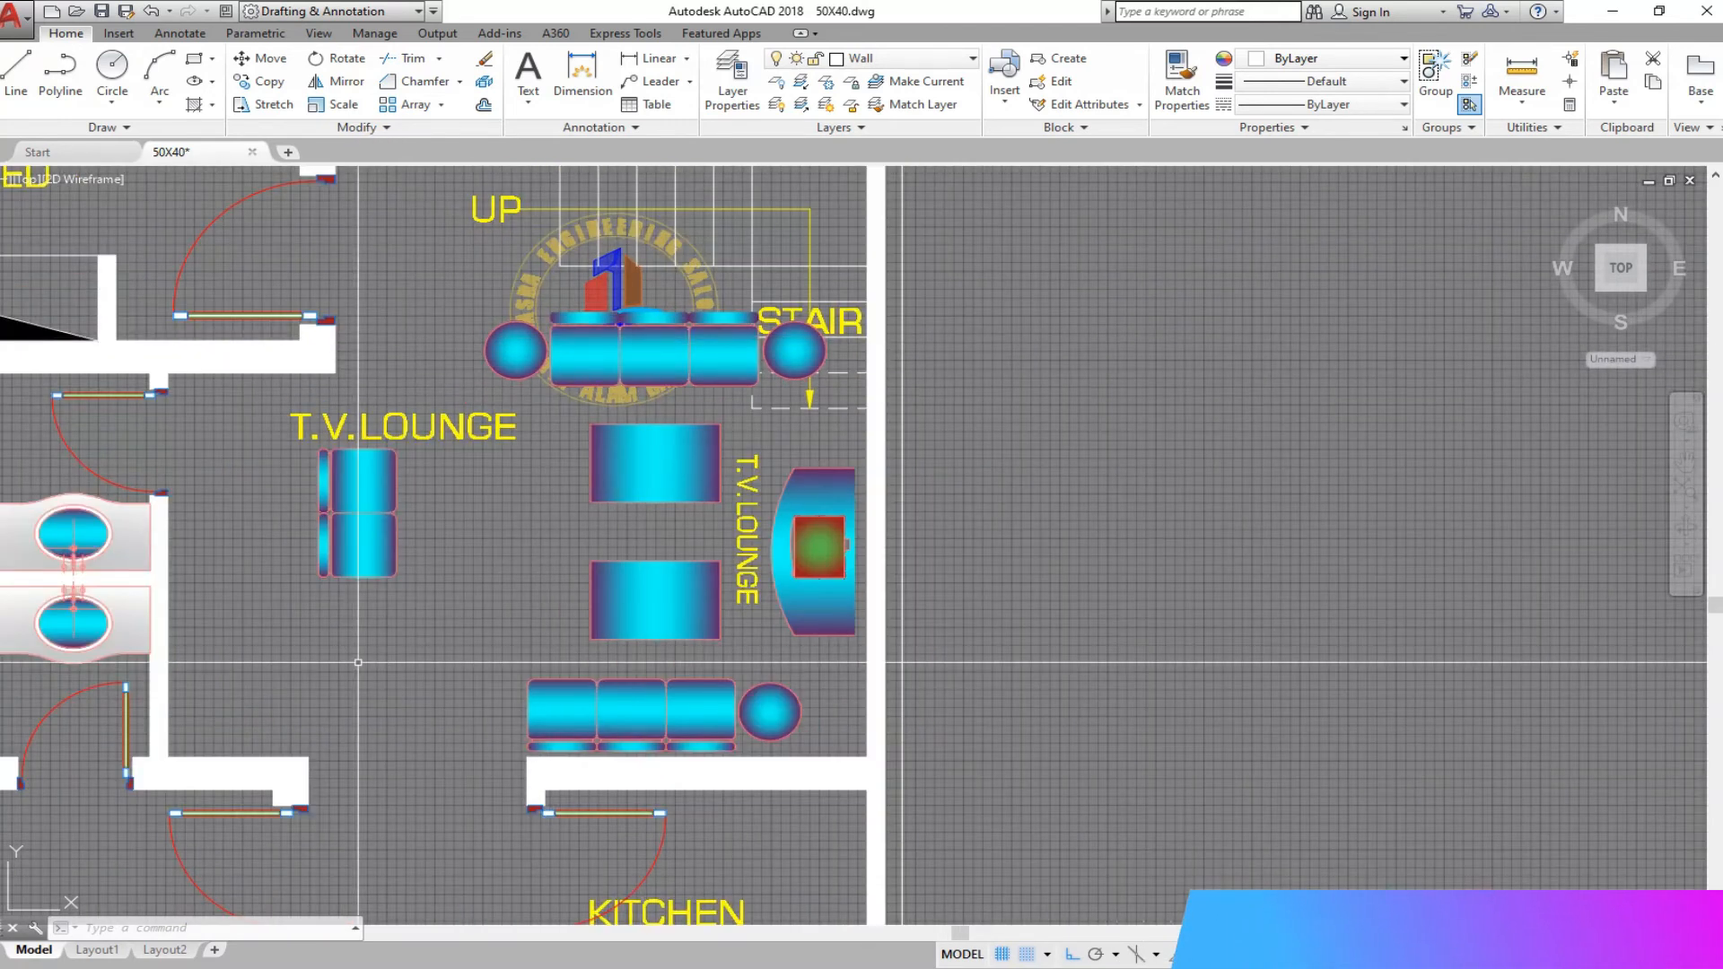
pyautogui.scroll(-2, 431, 564)
pyautogui.scroll(2, 391, 638)
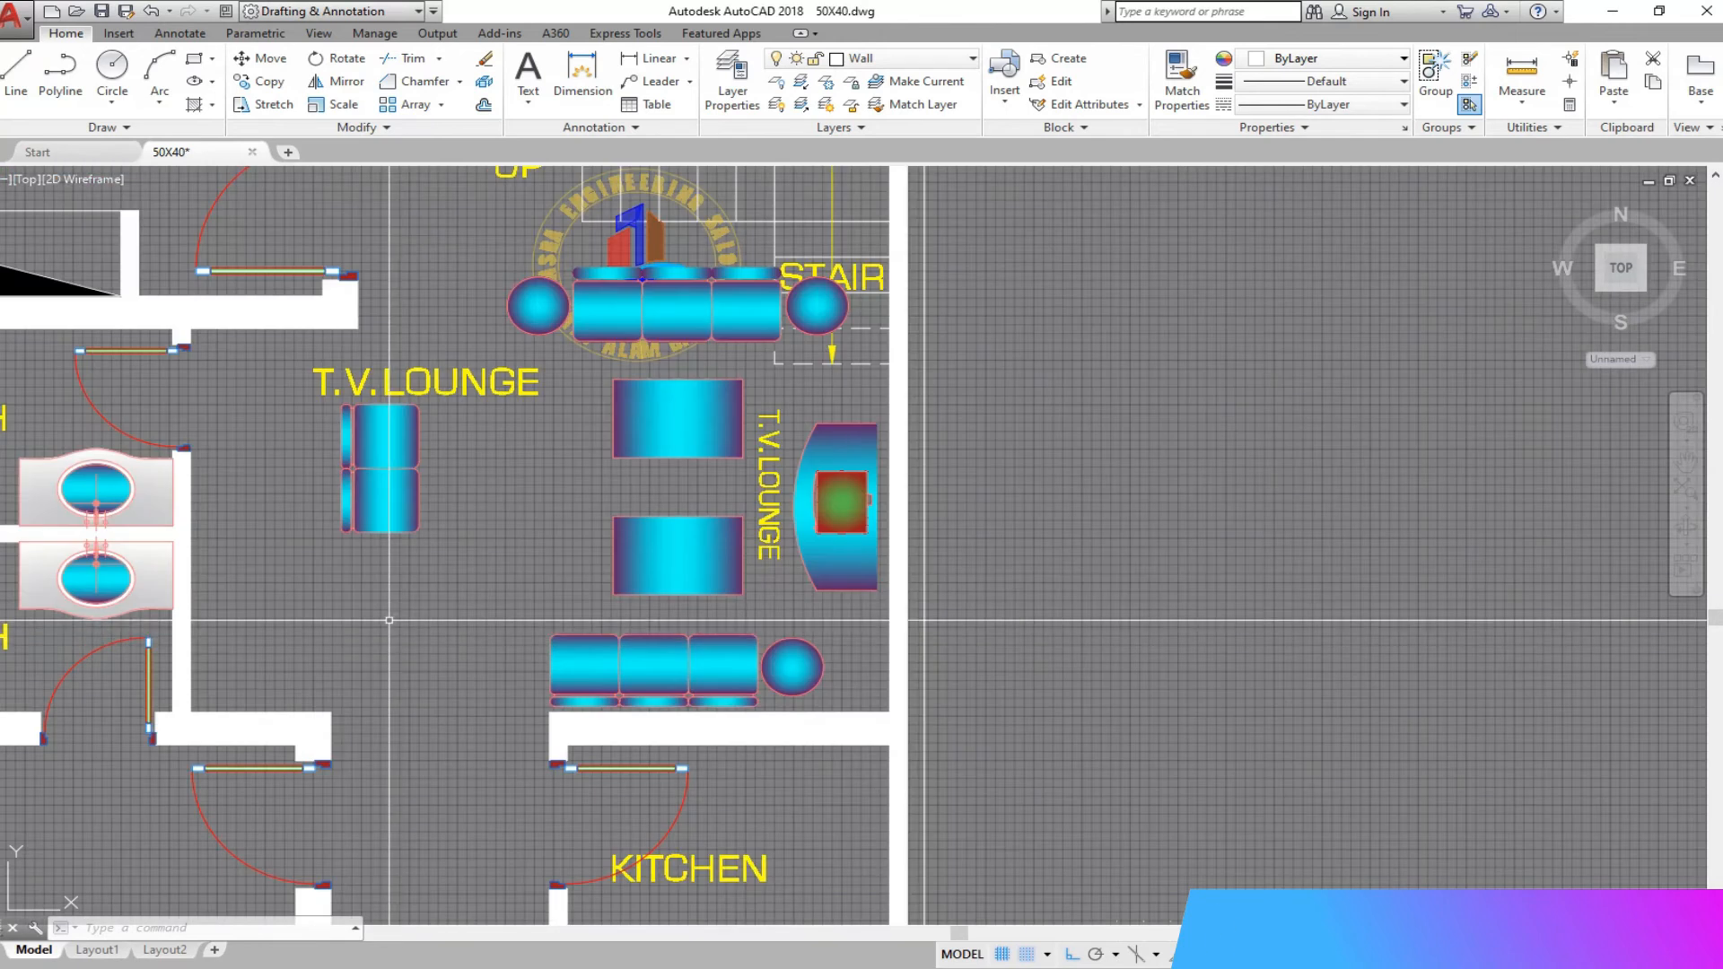
pyautogui.scroll(2, 393, 609)
pyautogui.scroll(-2, 389, 601)
pyautogui.scroll(2, 383, 596)
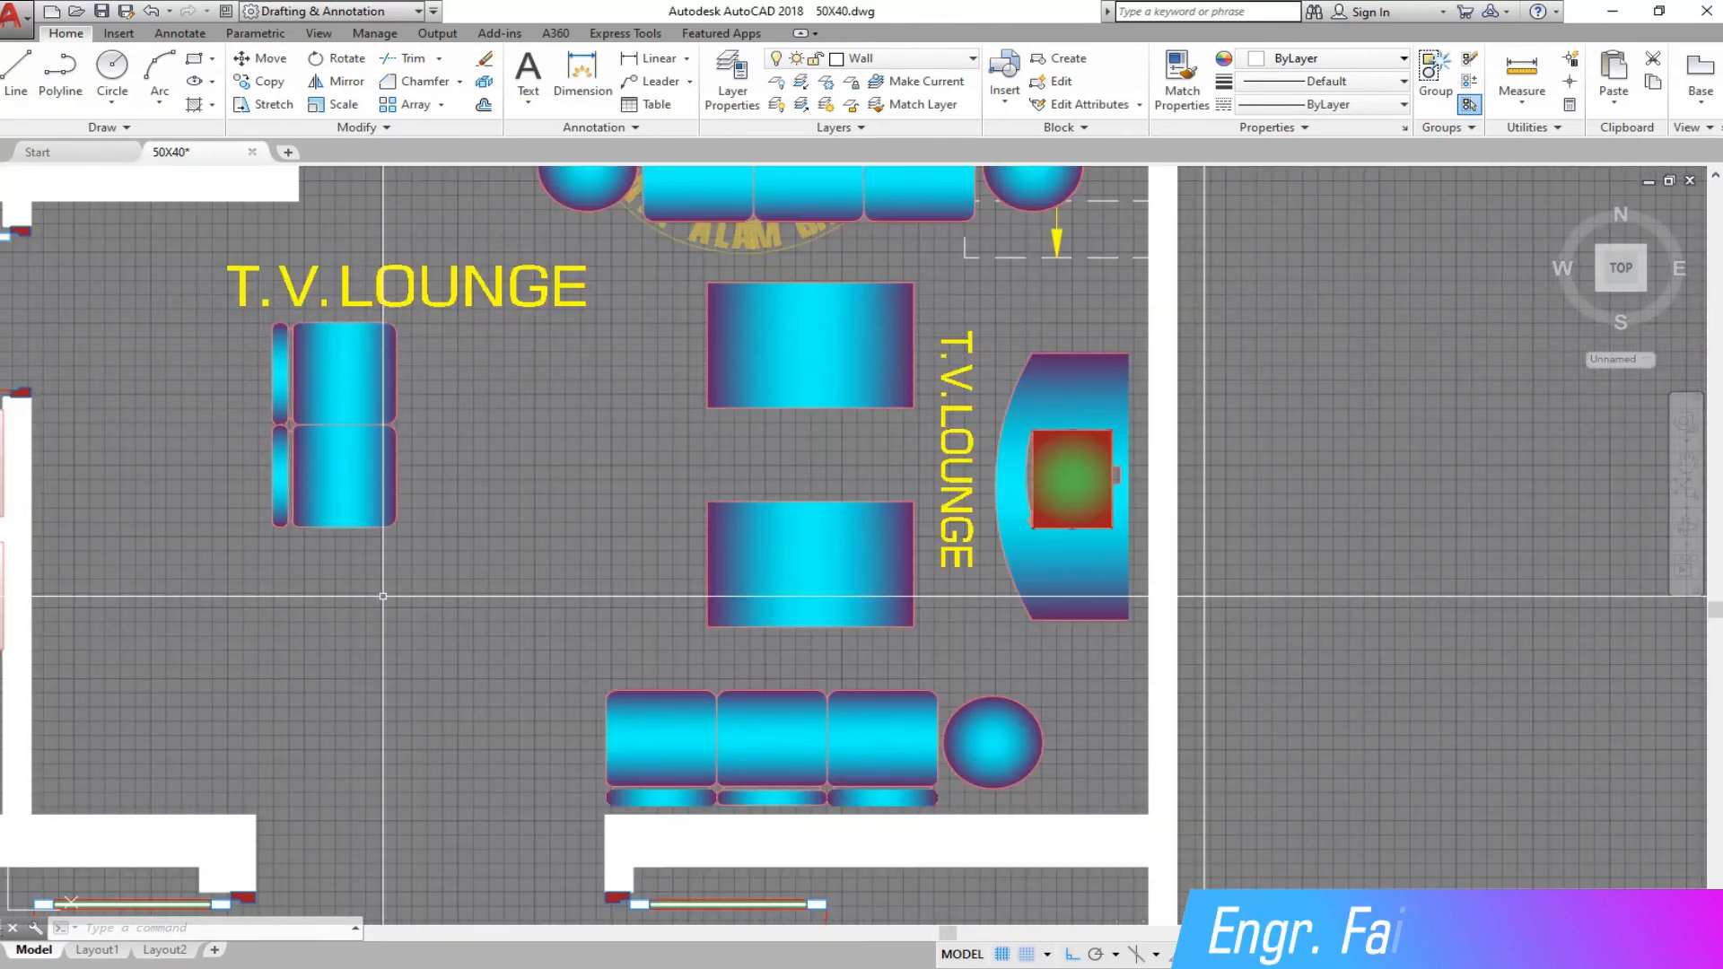
pyautogui.scroll(-2, 381, 593)
pyautogui.scroll(2, 607, 279)
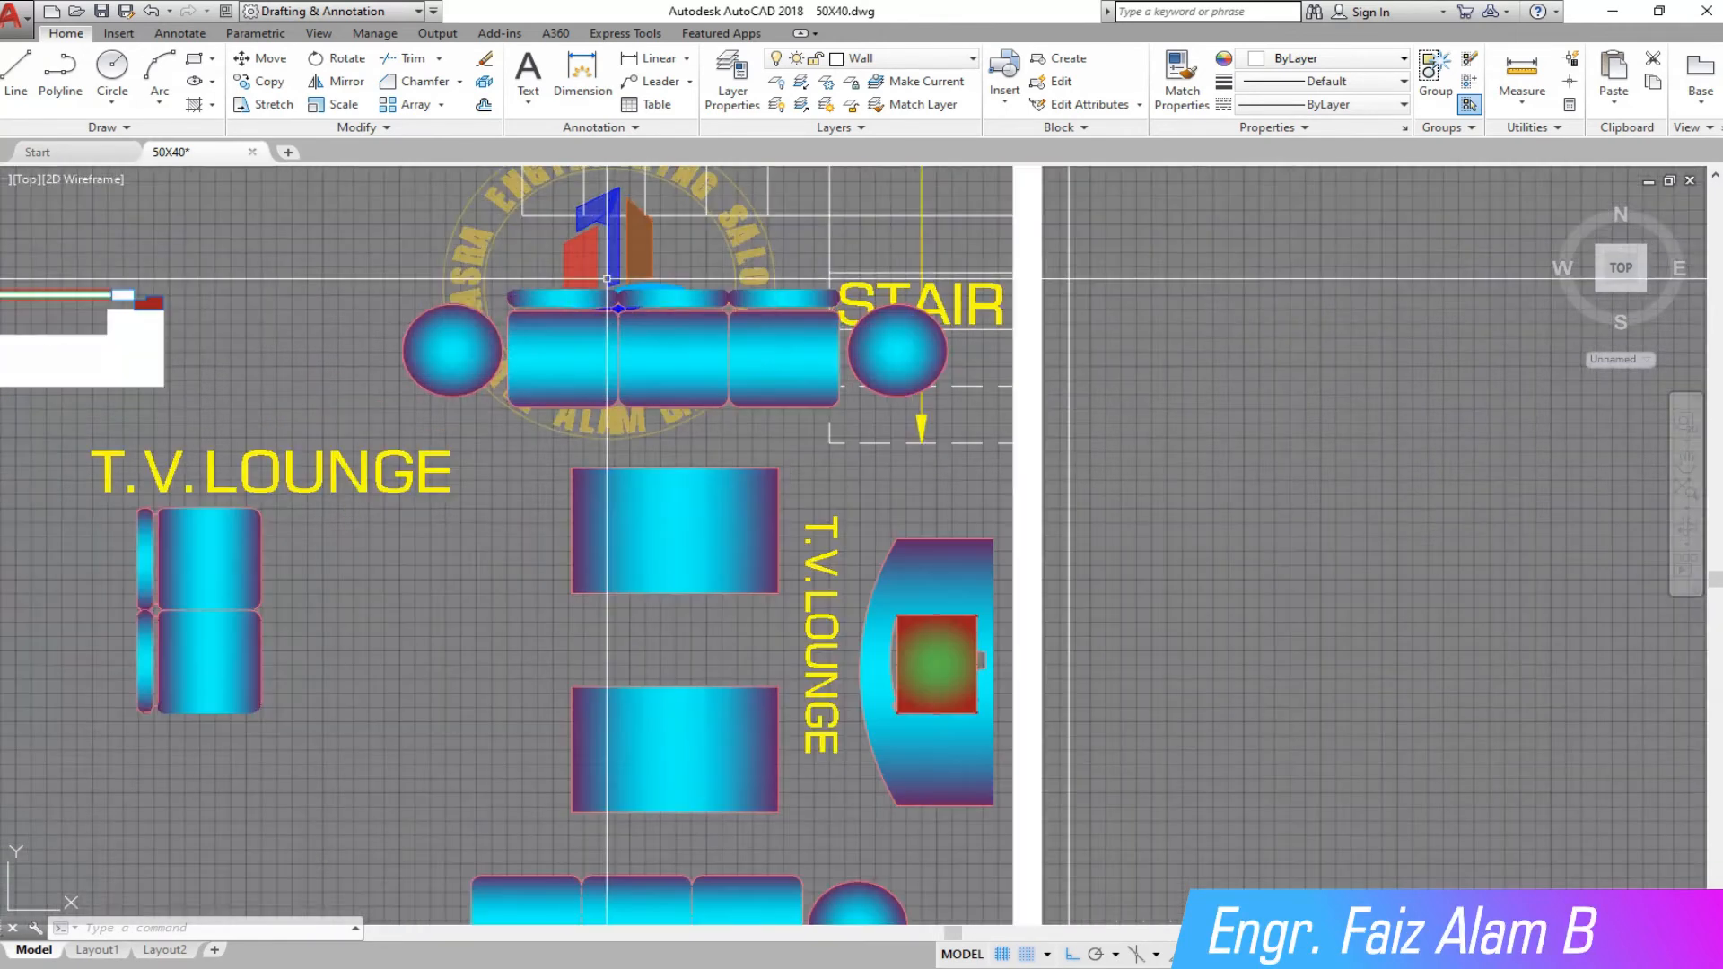
# Step: Try to move the three-seat sofa near the staircase and its two round side tables down toward the upper table
pyautogui.click(379, 293)
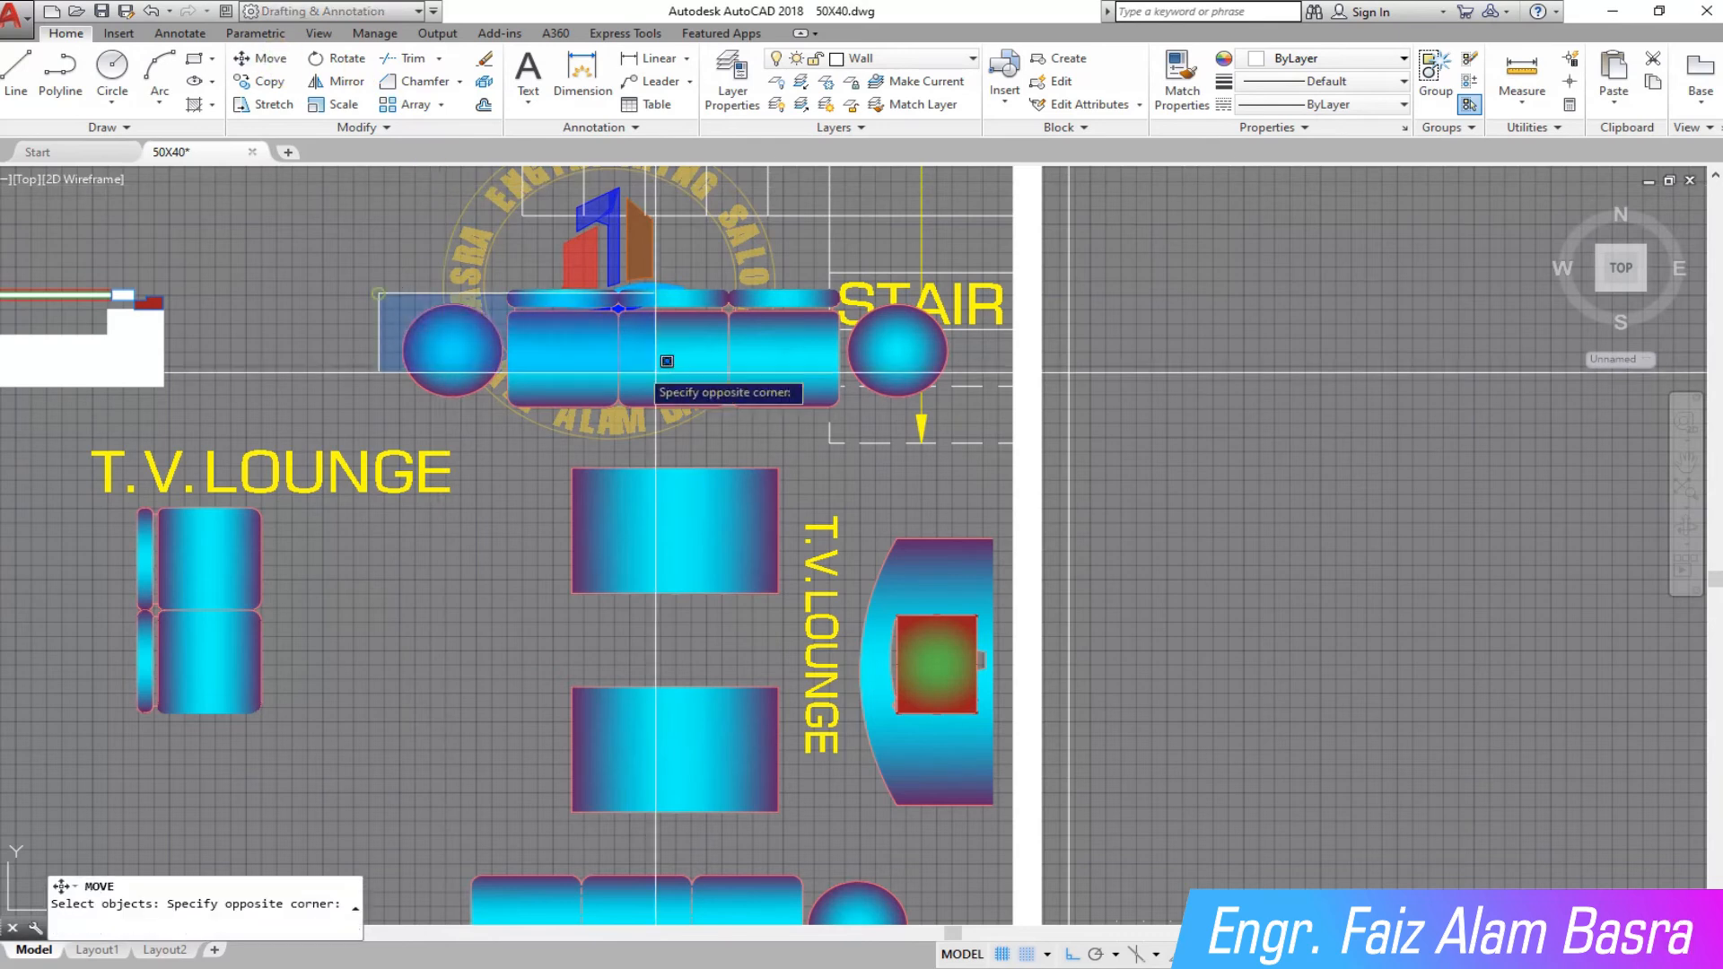
pyautogui.click(957, 419)
pyautogui.press('Return')
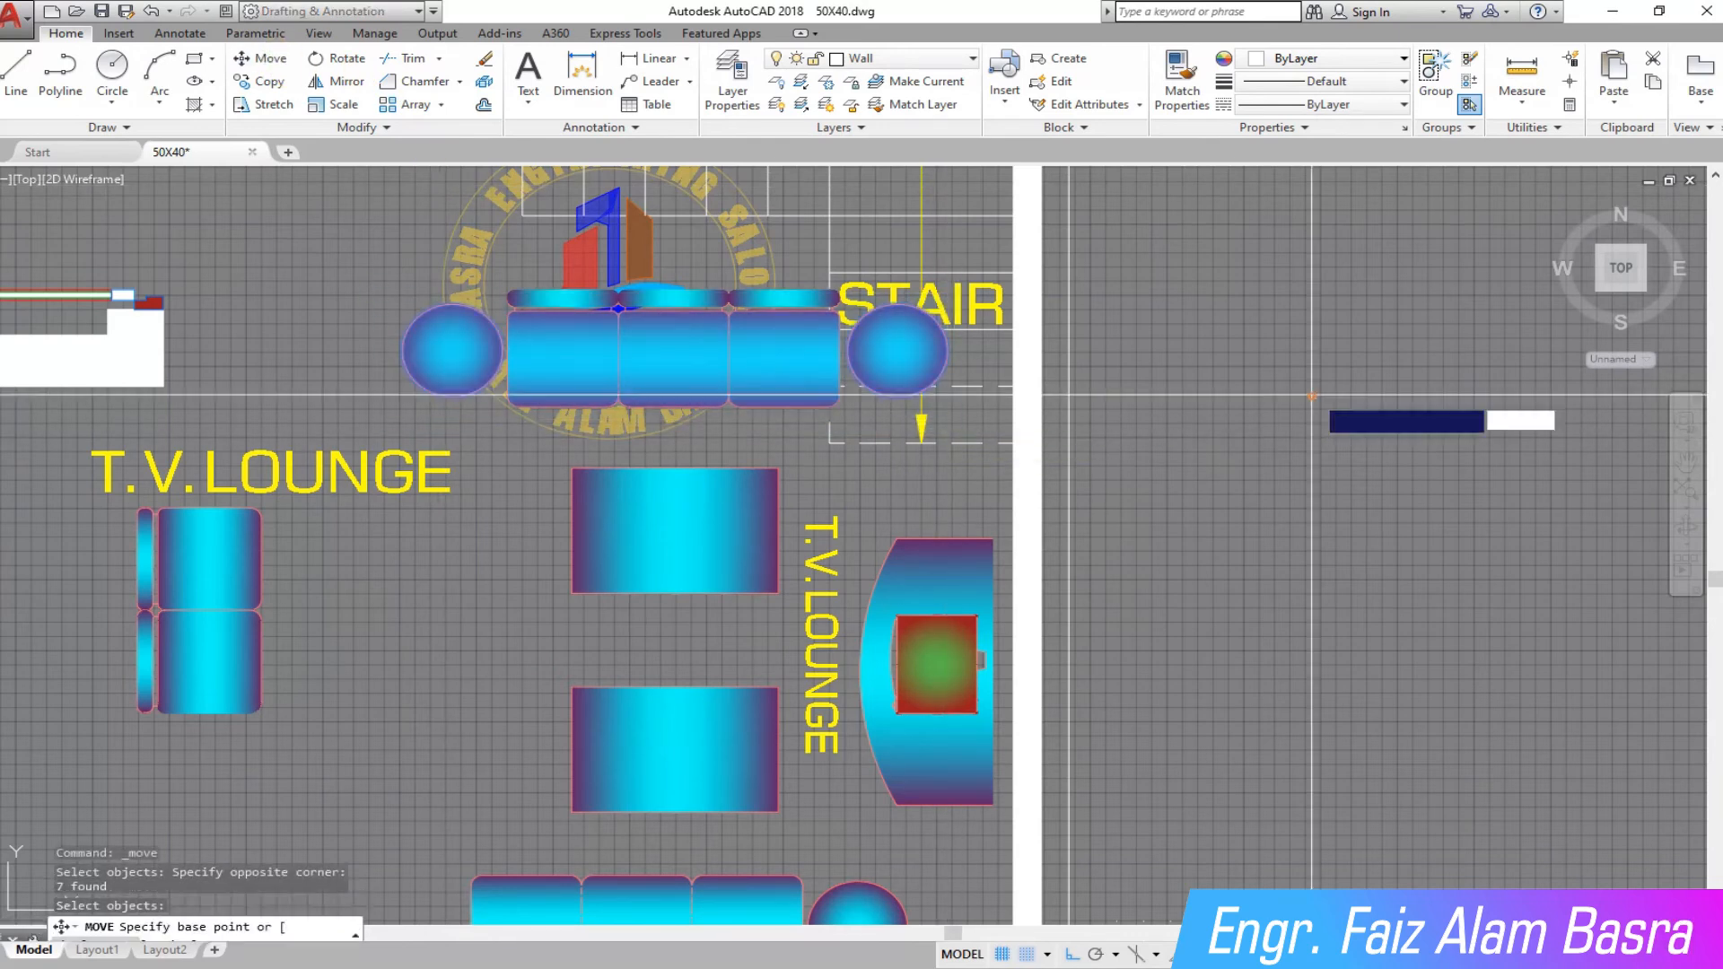
pyautogui.click(1313, 392)
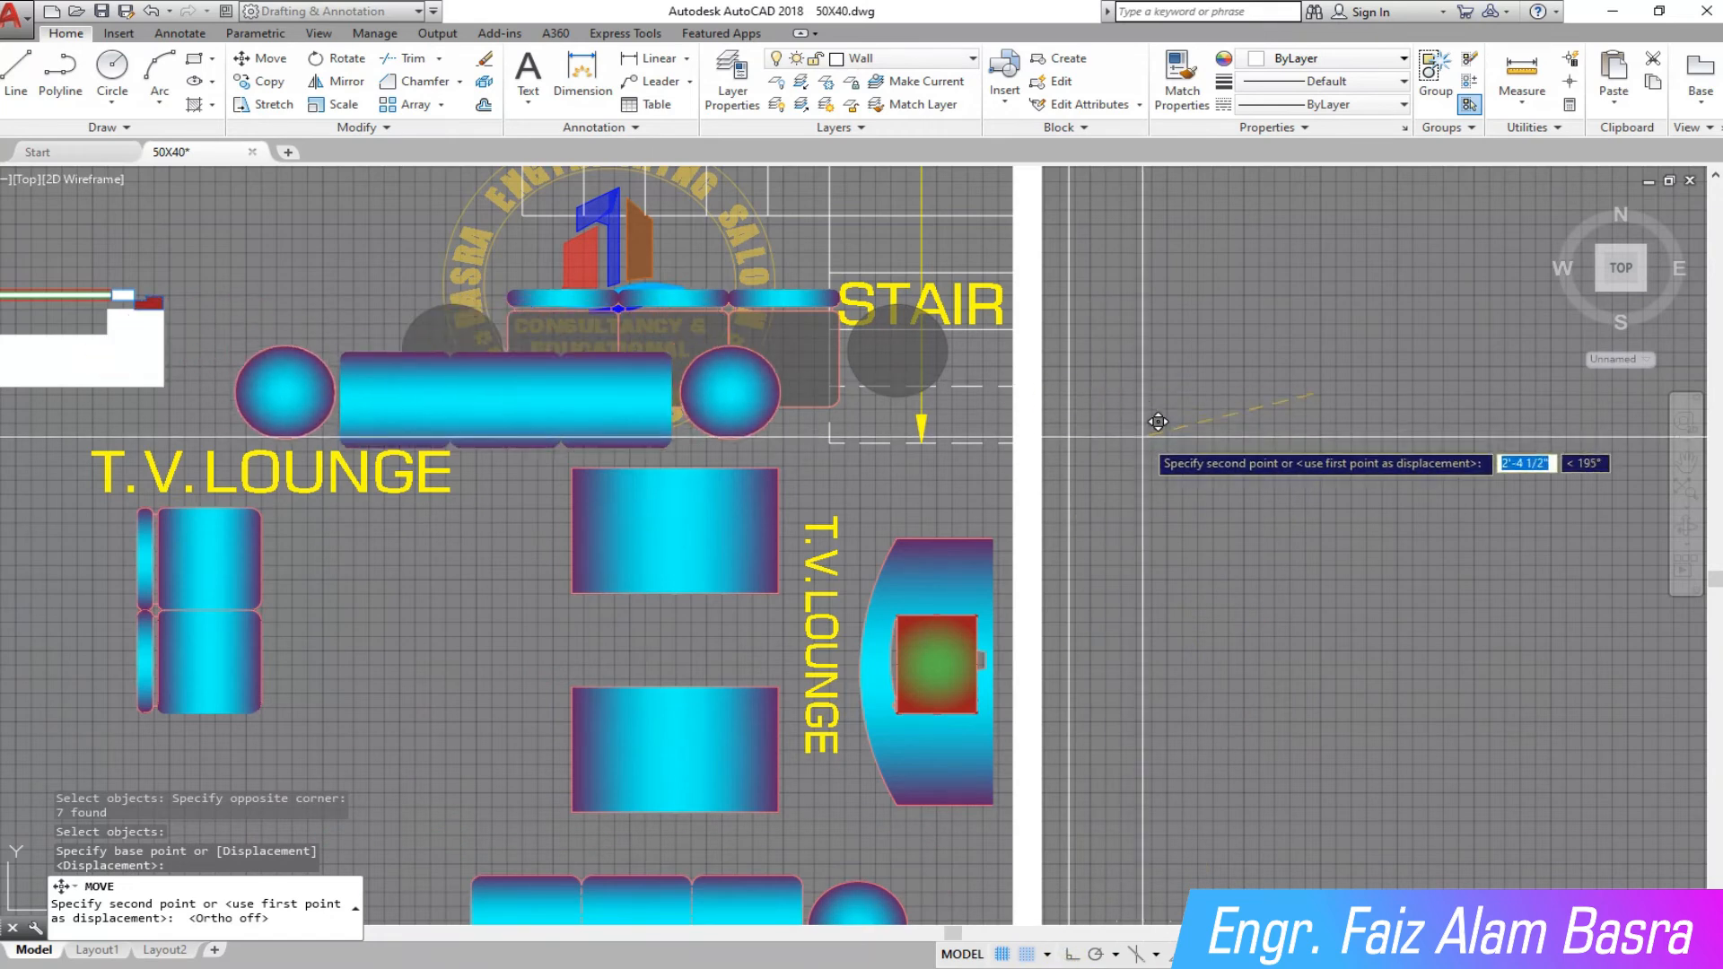
pyautogui.scroll(-2, 1200, 481)
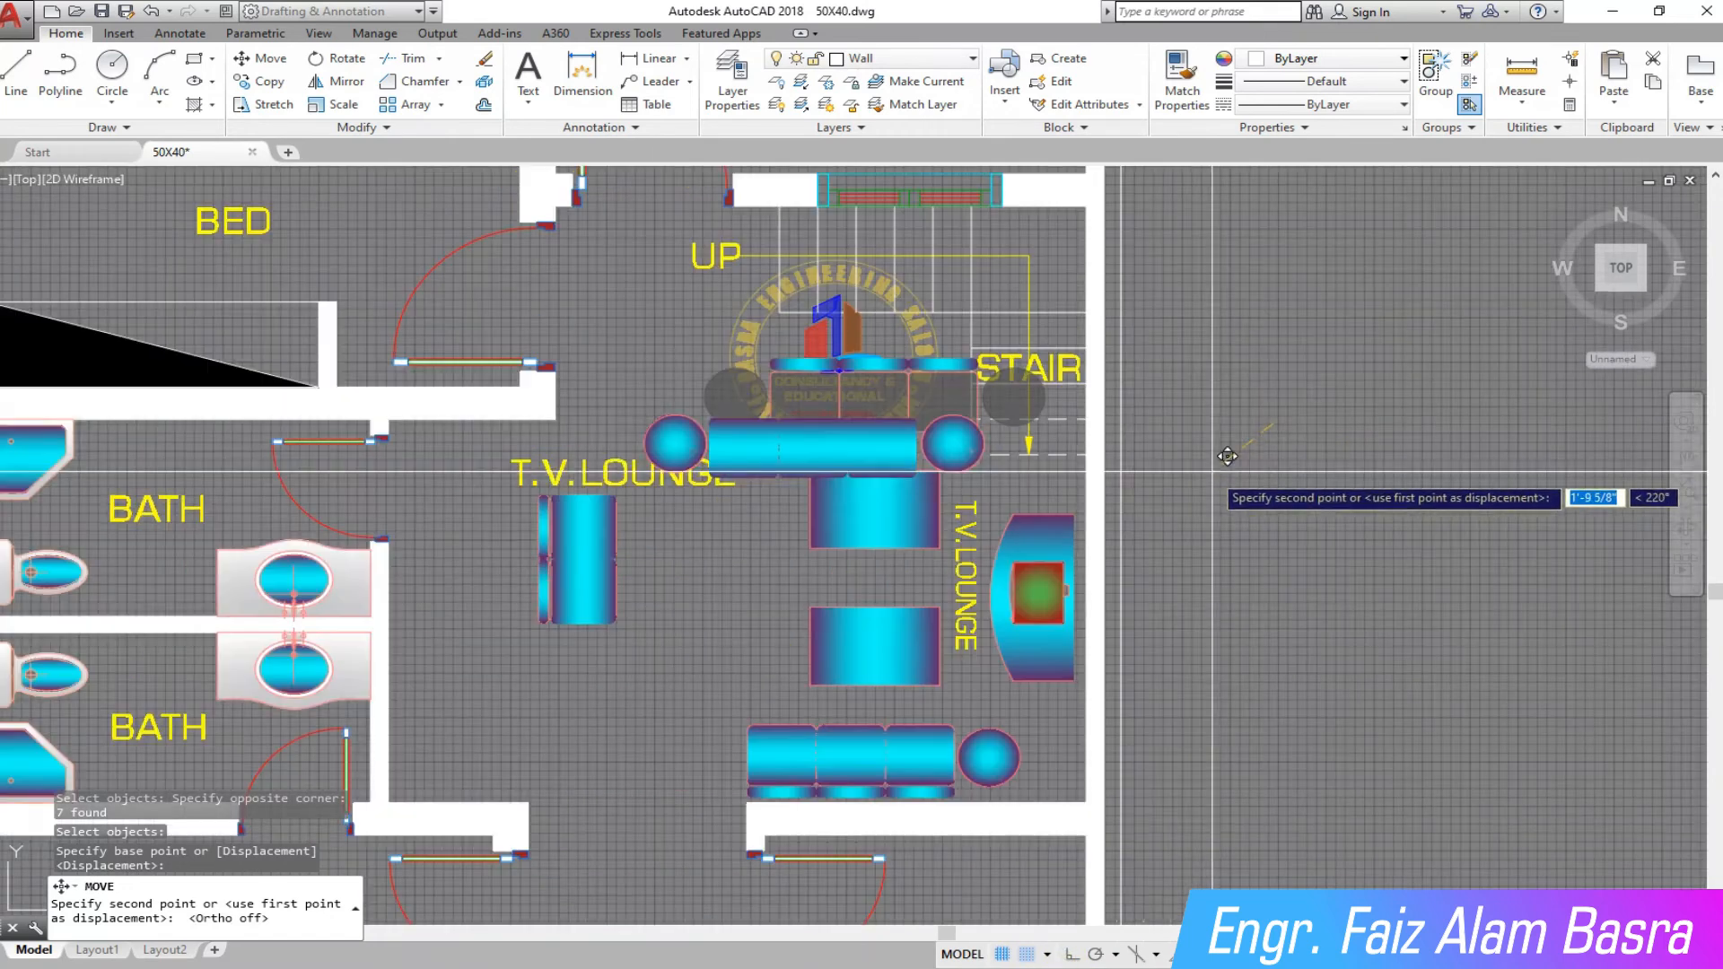
pyautogui.click(1269, 461)
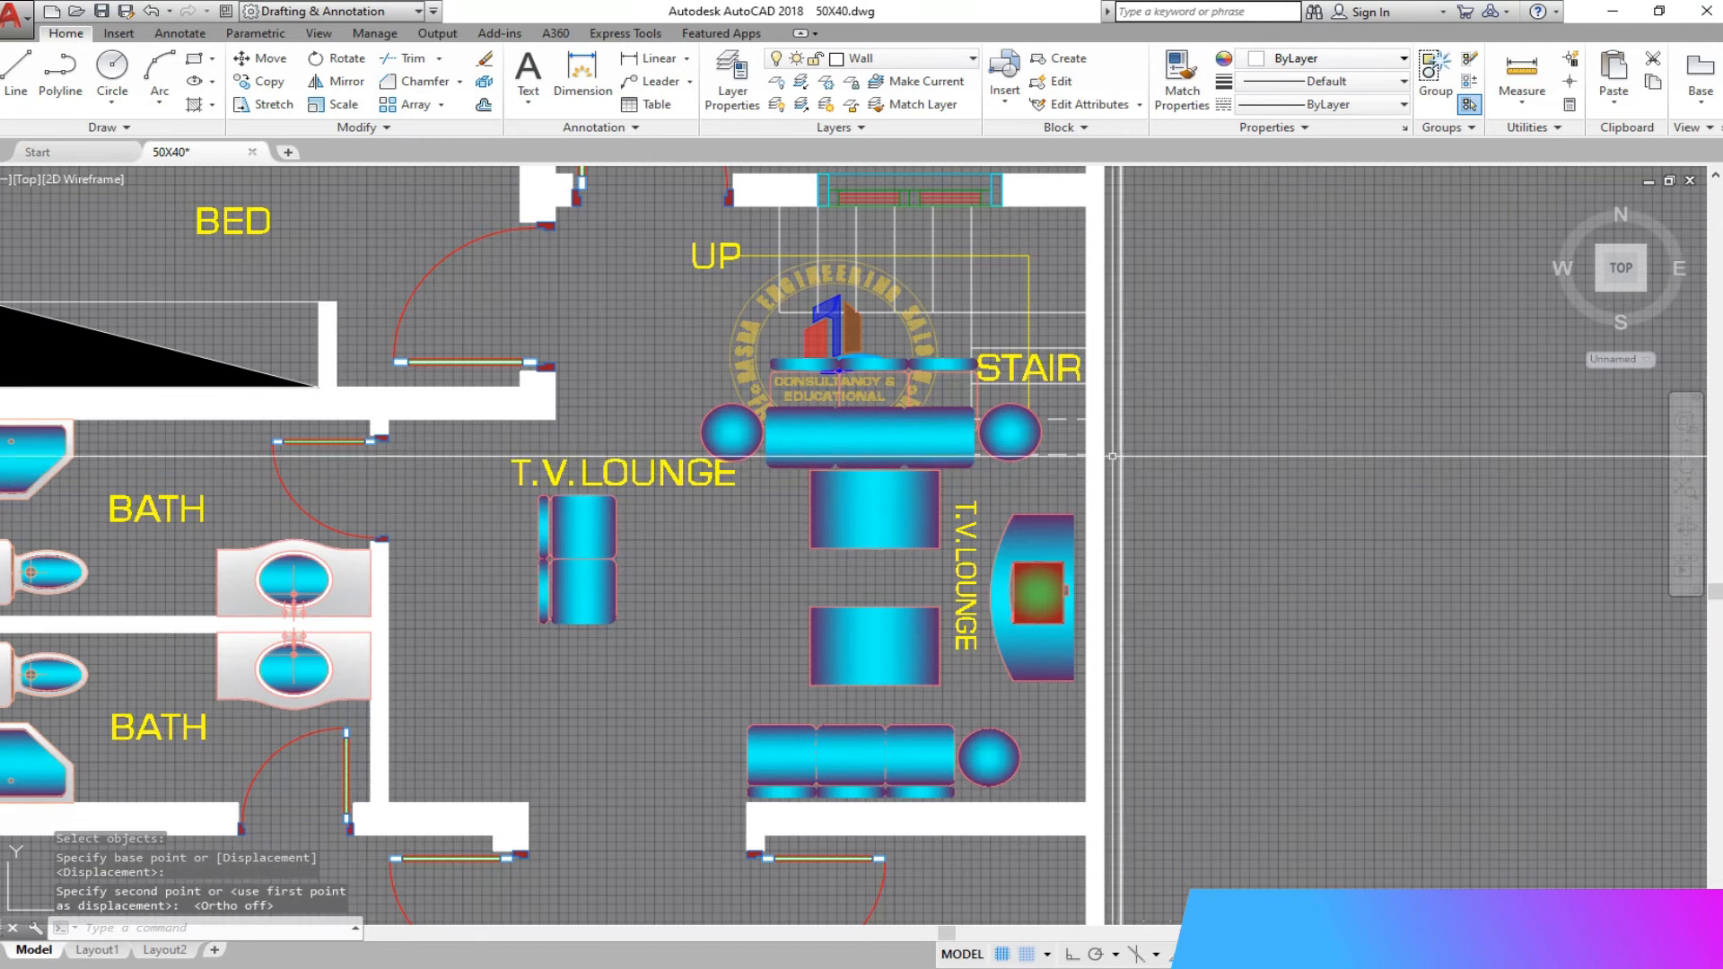
# Step: Undo the last move of the staircase-side sofa and its round side tables
pyautogui.scroll(5, 987, 435)
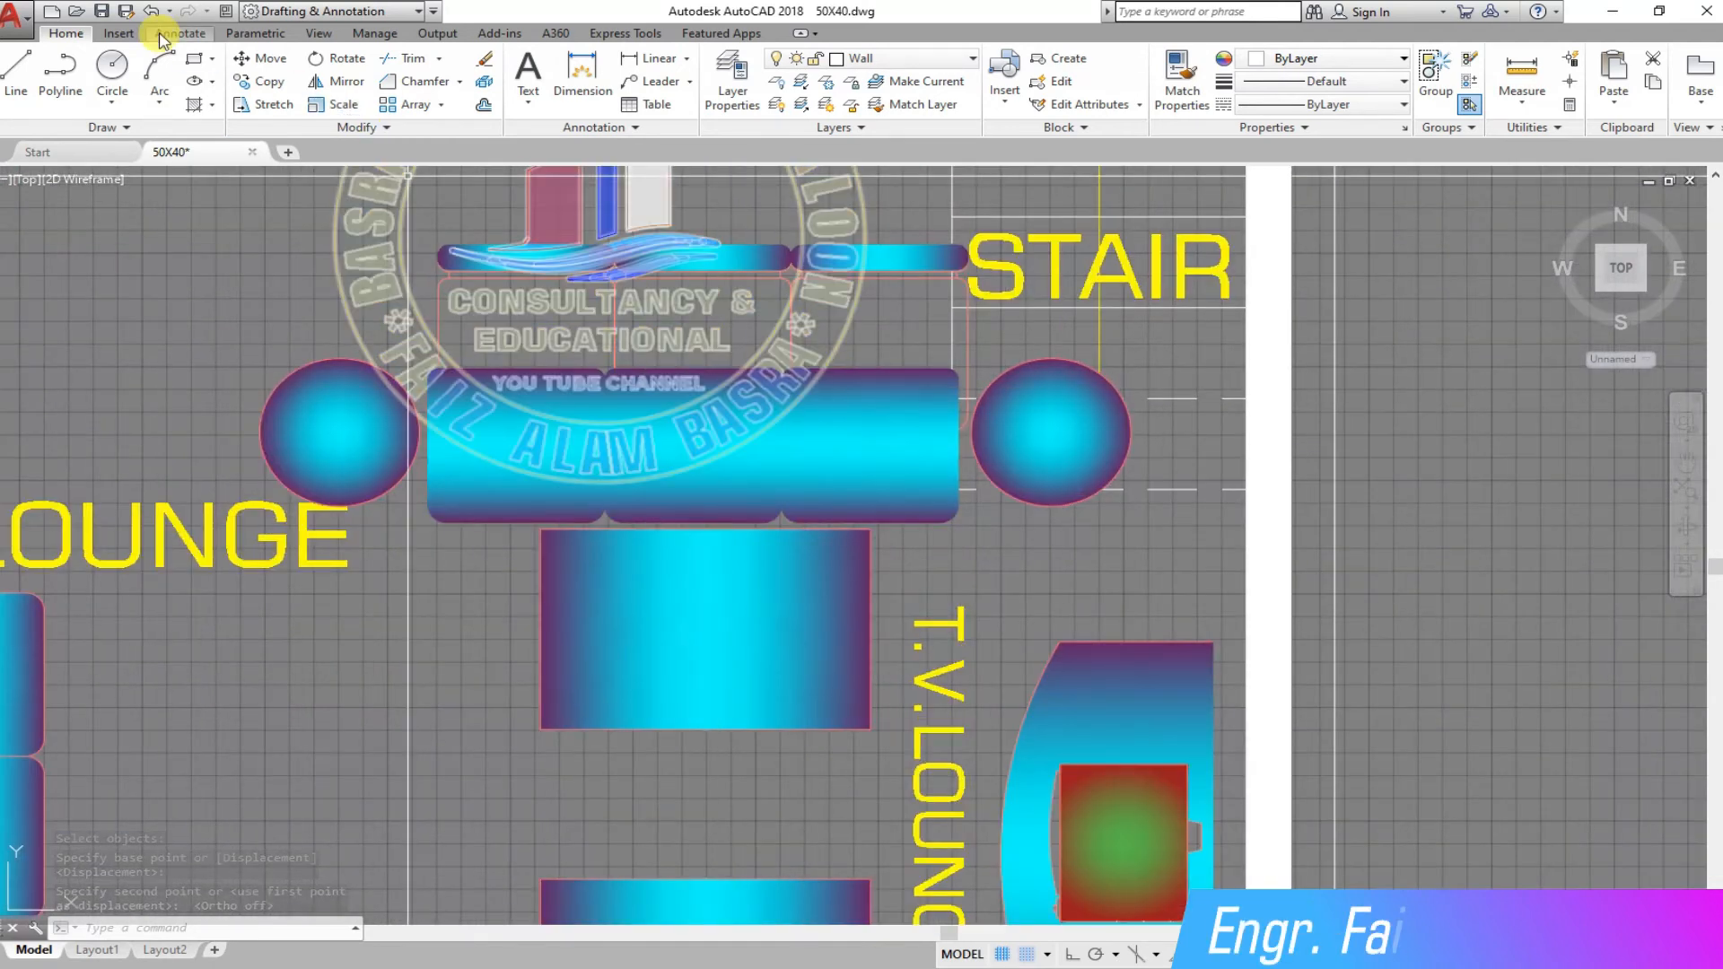
pyautogui.click(158, 11)
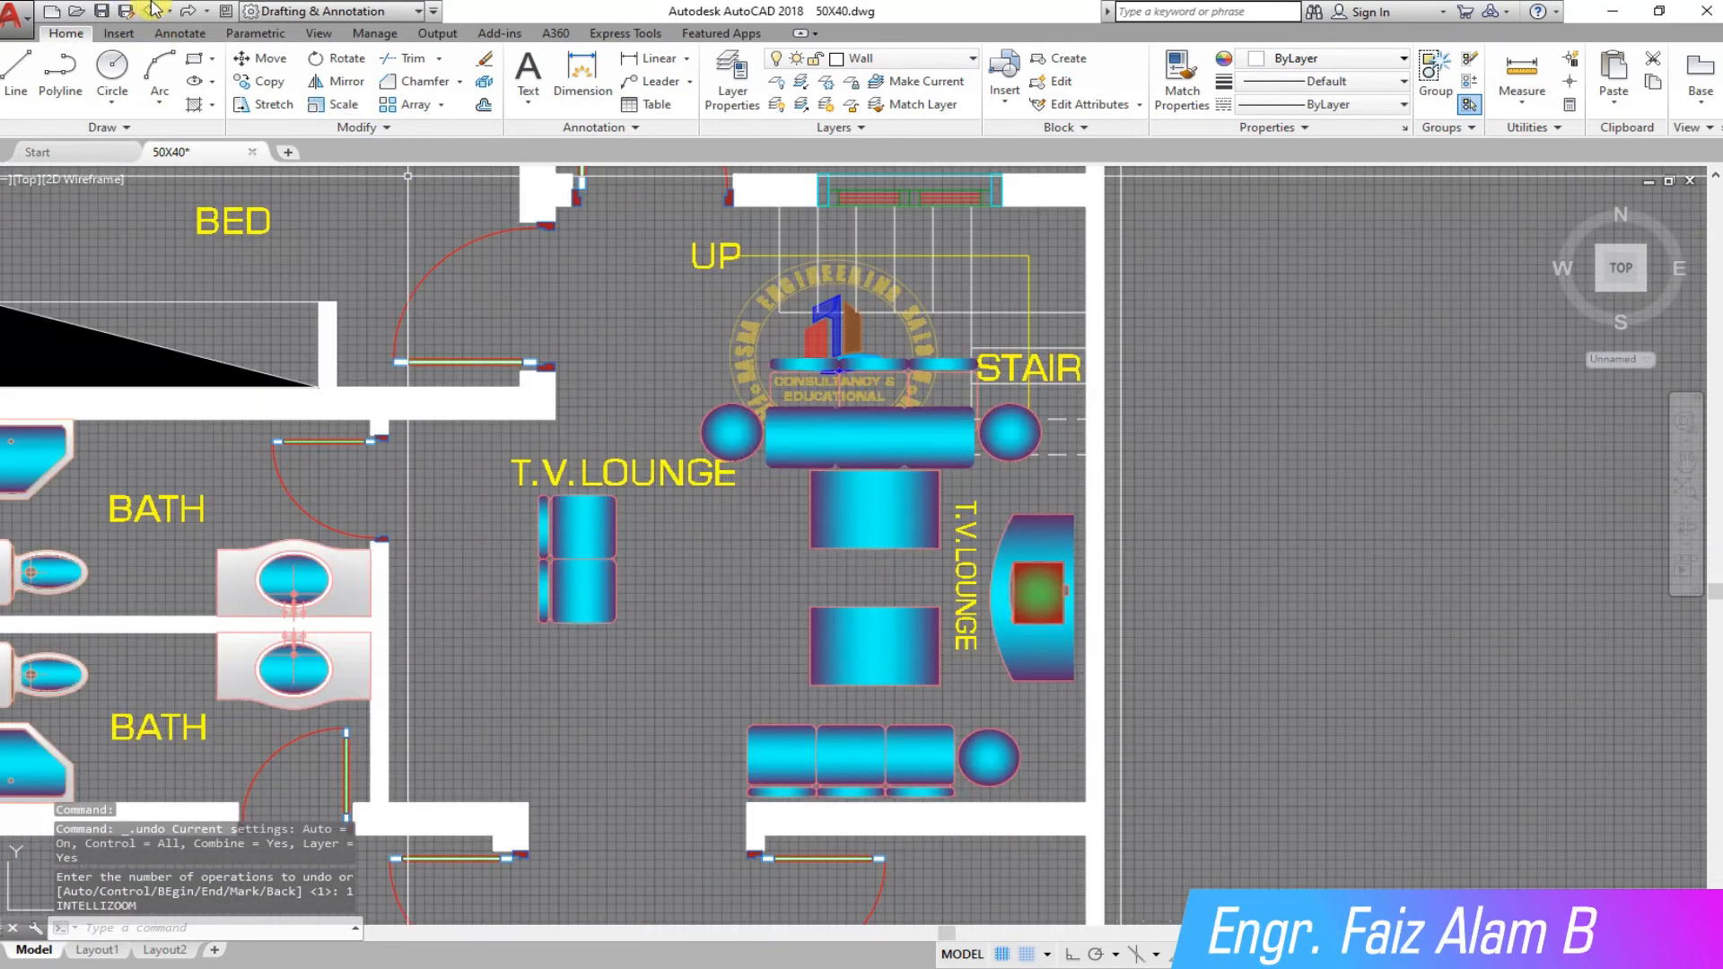
pyautogui.click(154, 10)
# Step: Move the round watermark logo from the staircase into the neighbouring bedroom beside its BED label
pyautogui.click(270, 59)
pyautogui.click(497, 236)
pyautogui.rightClick(497, 235)
pyautogui.click(498, 235)
pyautogui.scroll(-5, 732, 453)
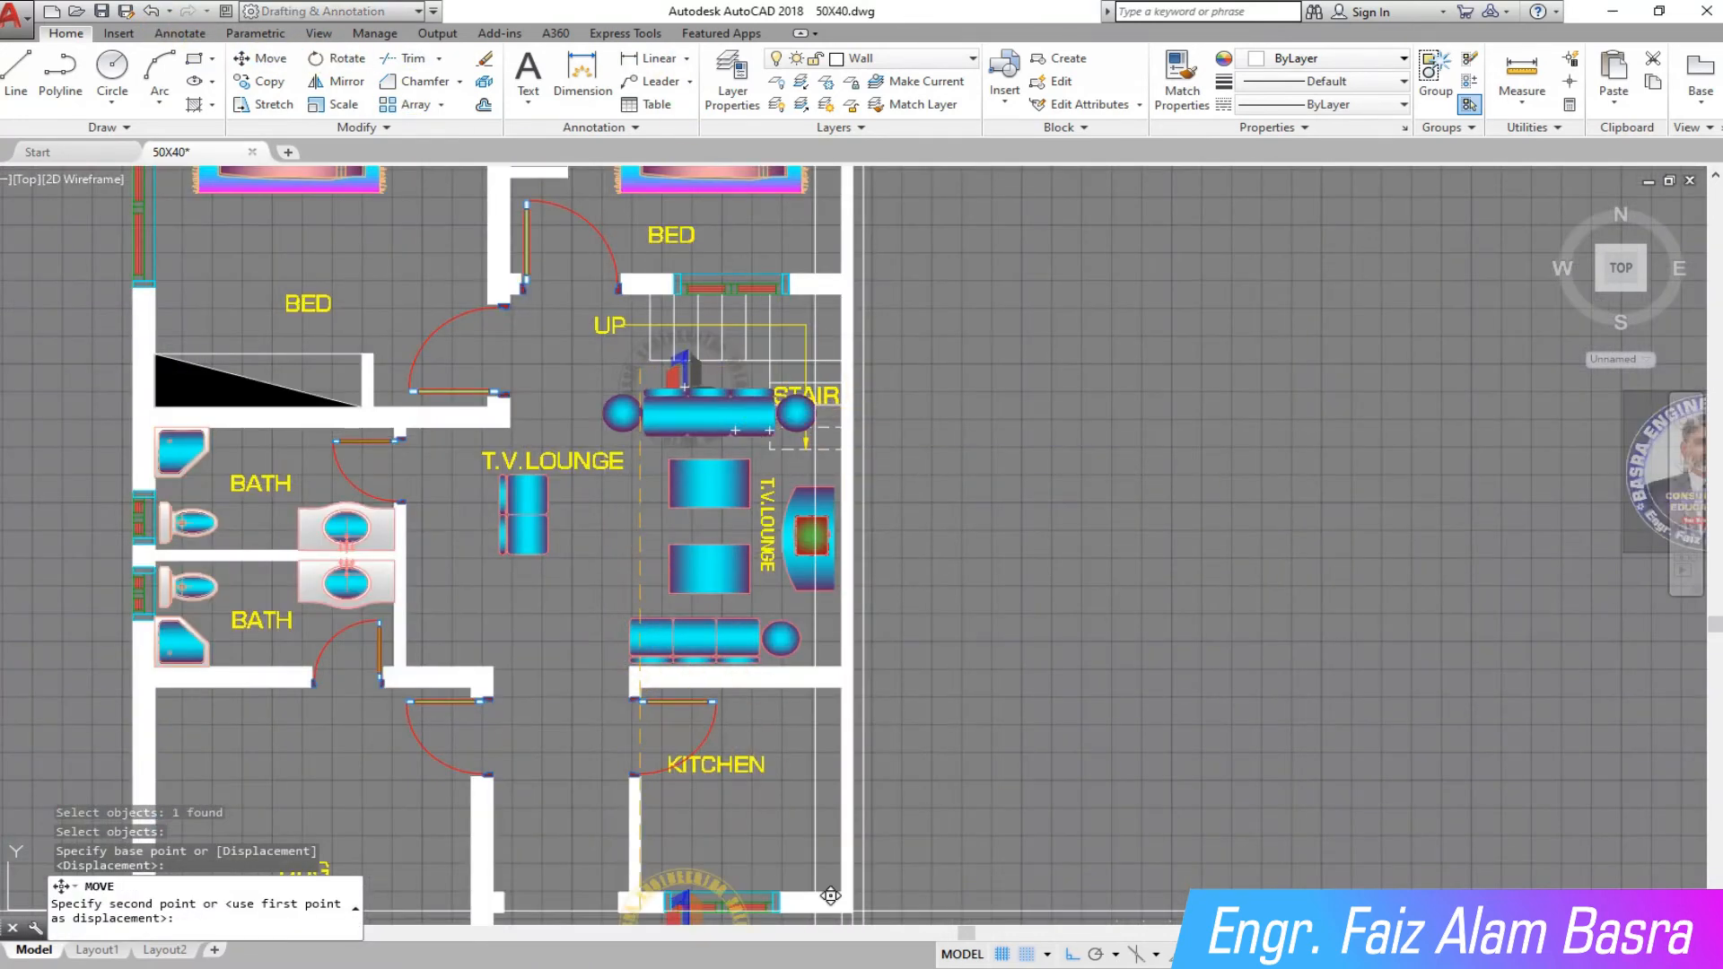
pyautogui.scroll(2, 323, 194)
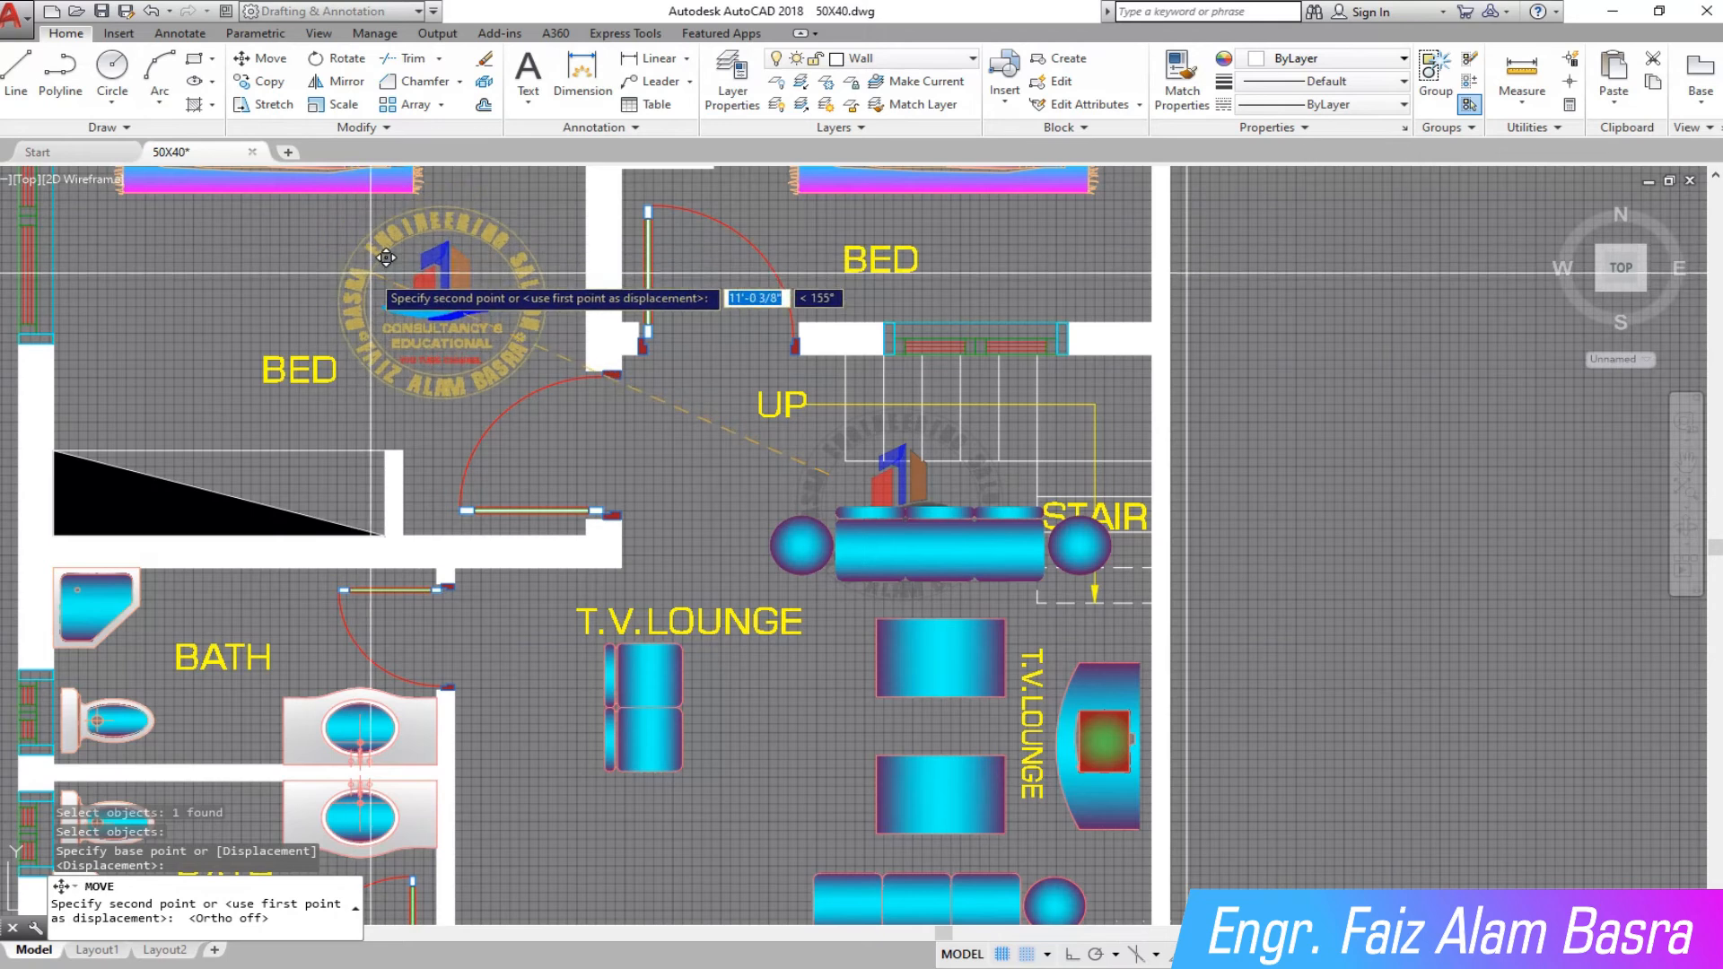
pyautogui.click(635, 241)
# Step: Delete the vertical T.V. LOUNGE label between the tables and the TV unit
pyautogui.moveTo(1016, 560); pyautogui.dragTo(805, 442, button='middle')
pyautogui.click(817, 551)
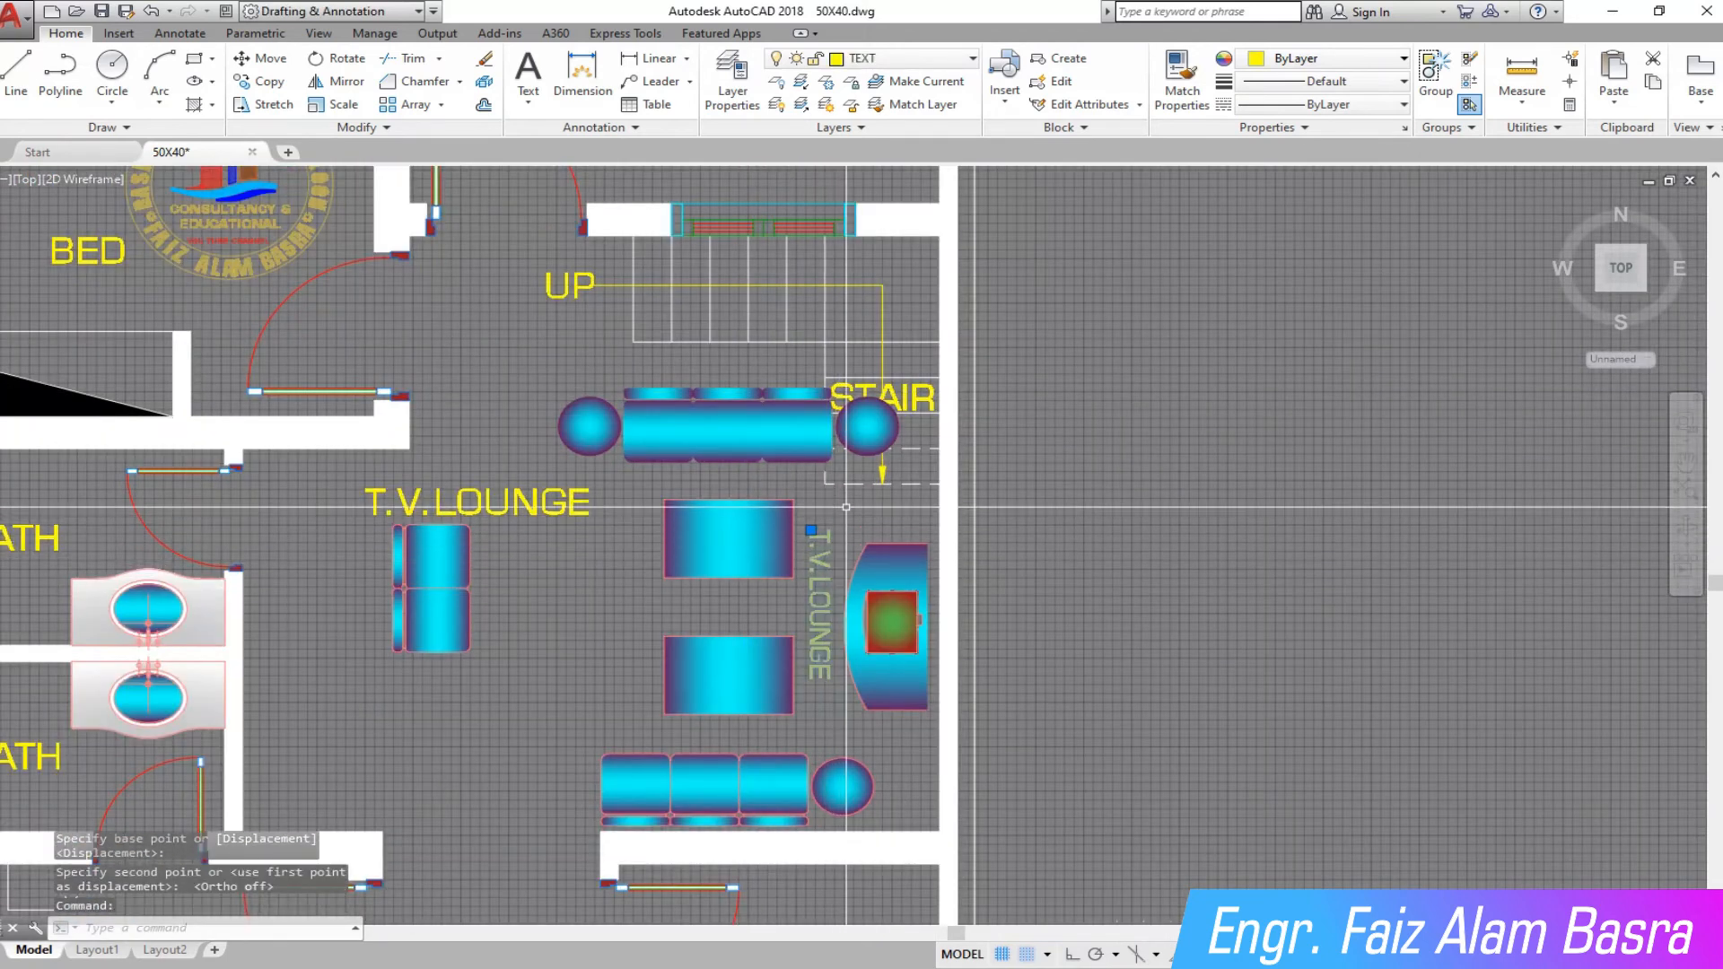
pyautogui.press('Delete')
# Step: Move the upper rectangular table about 1'-3 1/2" down so it sits directly against the lower table
pyautogui.scroll(4, 799, 426)
pyautogui.scroll(-2, 798, 426)
pyautogui.write('m')
pyautogui.press('Return')
pyautogui.click(826, 621)
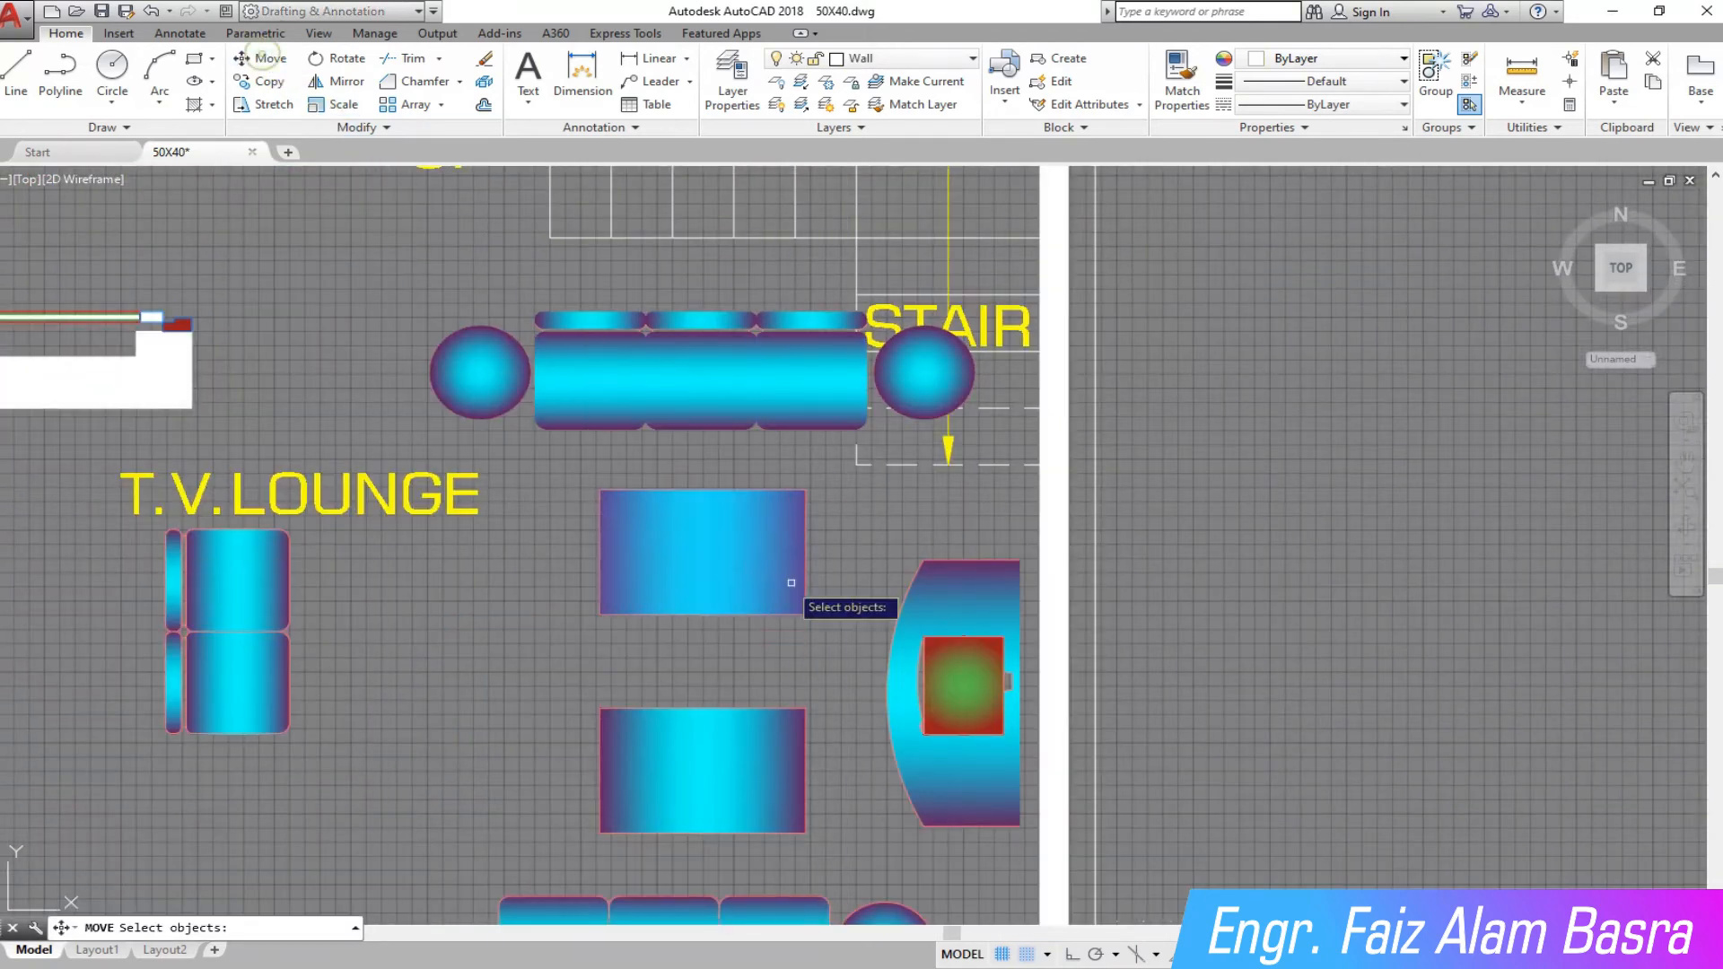
pyautogui.click(580, 463)
pyautogui.press('Return')
pyautogui.click(658, 465)
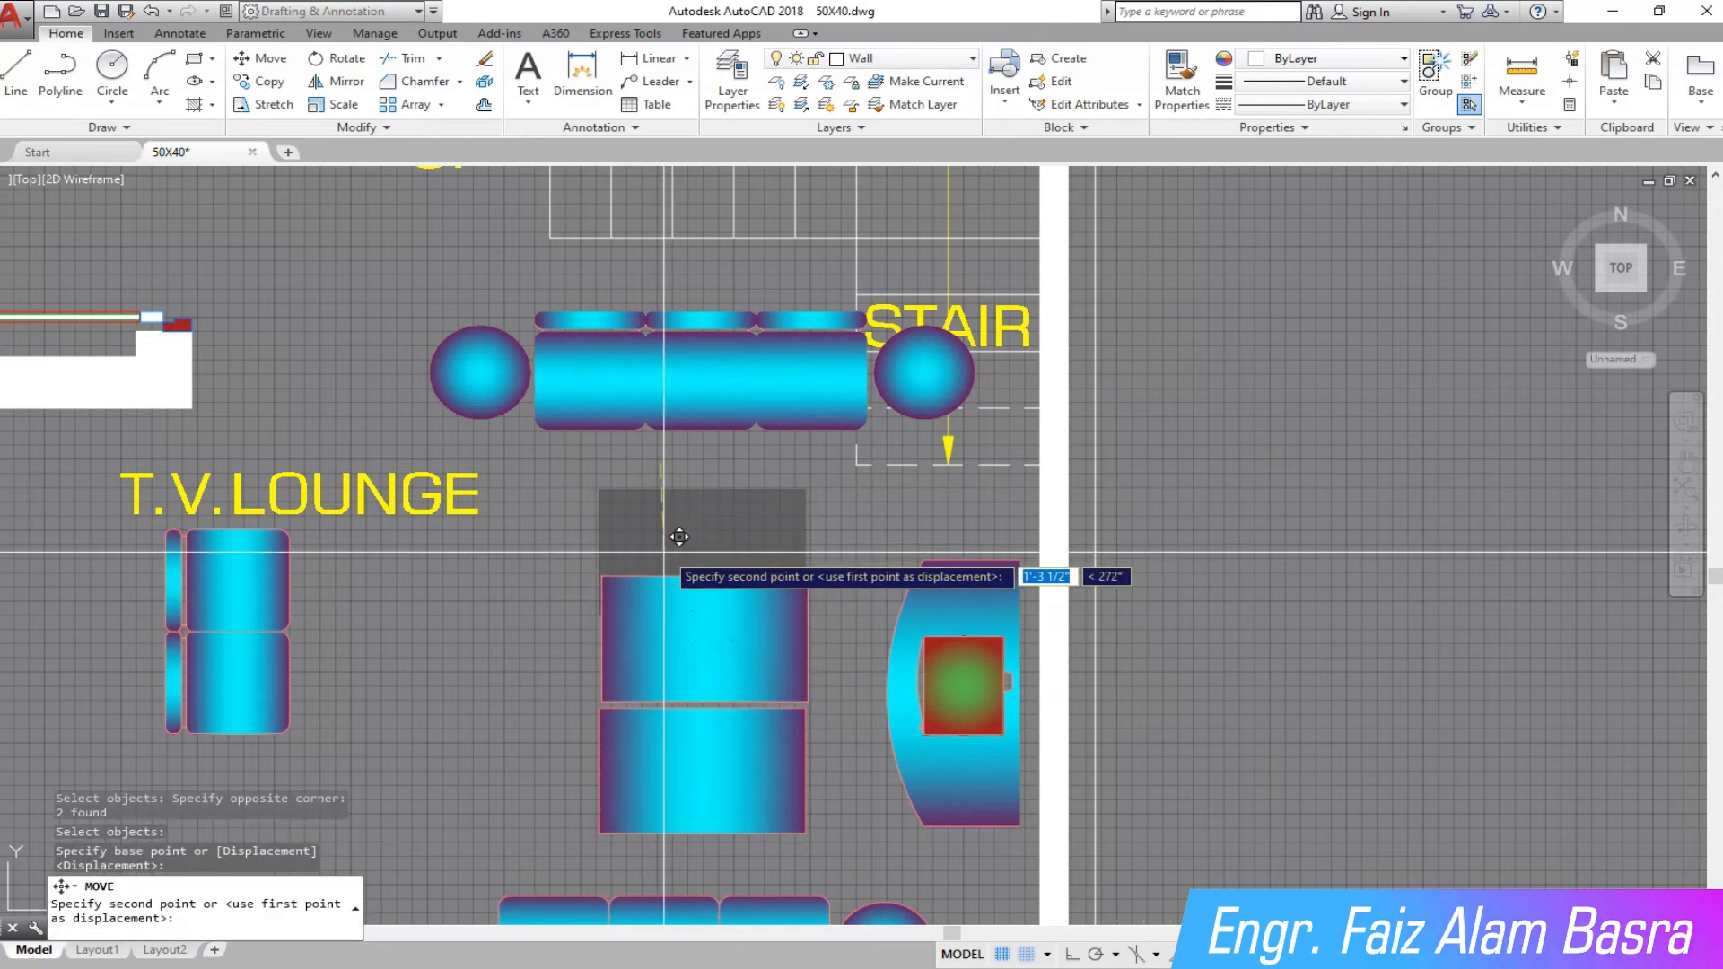
pyautogui.click(663, 551)
pyautogui.scroll(-2, 591, 455)
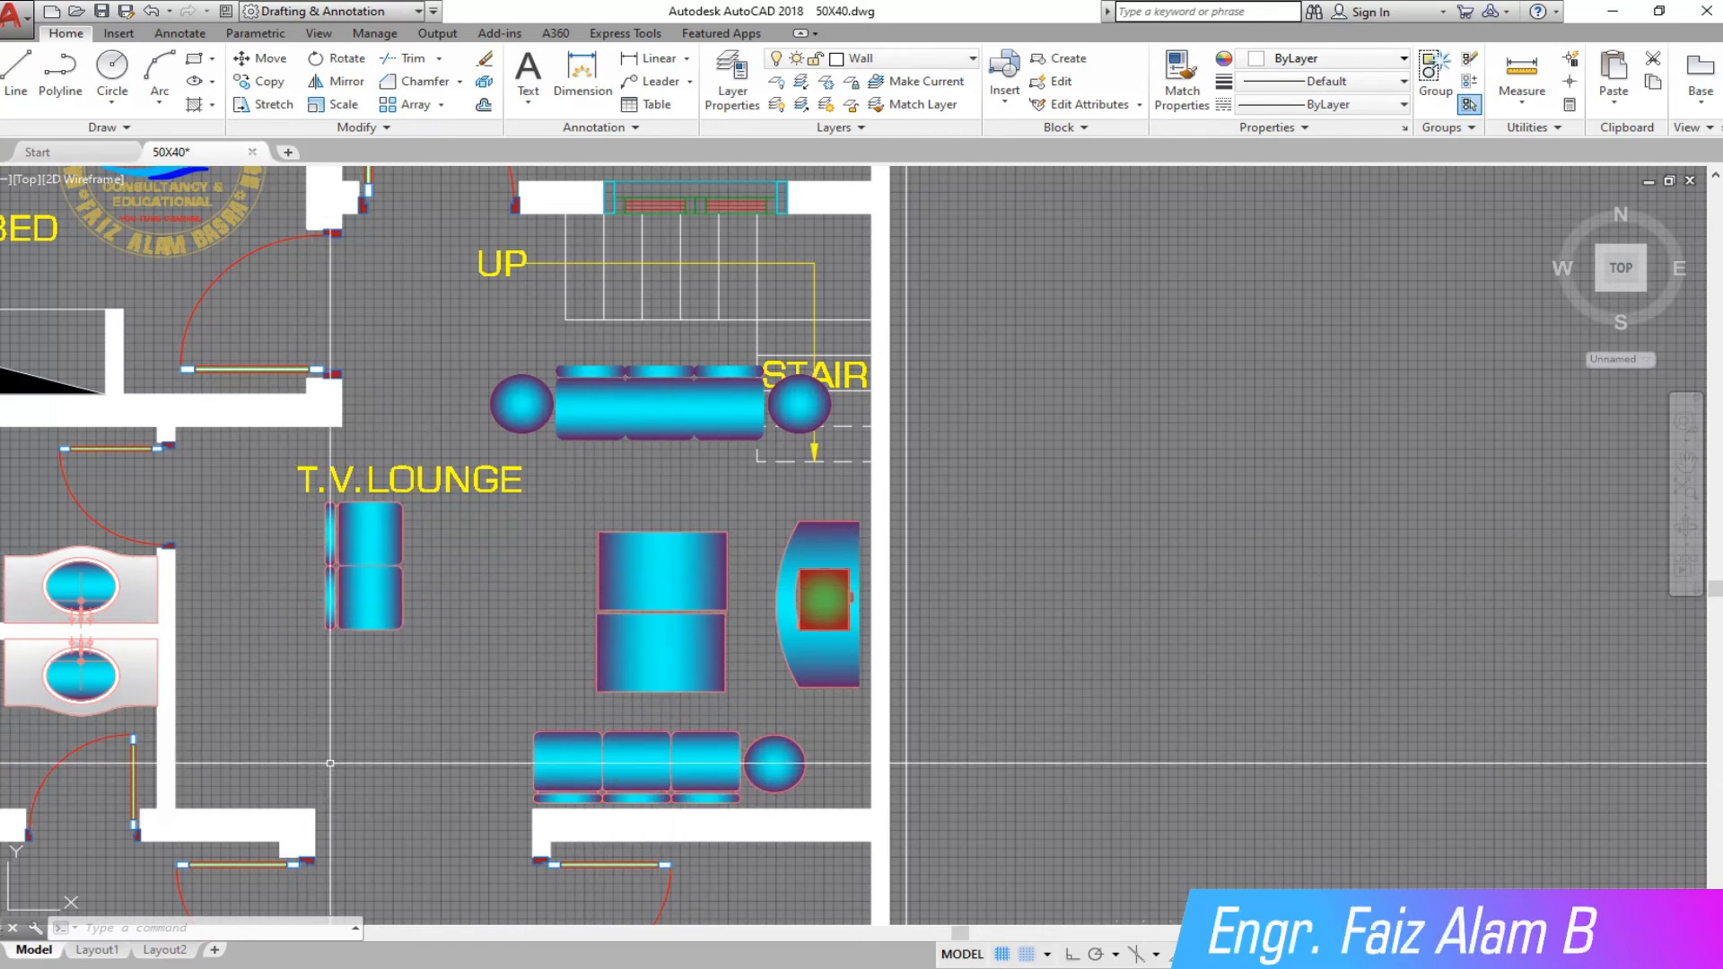
# Step: Copy the two-seat sofa directly below itself to form a continuous four-seat sofa
pyautogui.scroll(2, 335, 685)
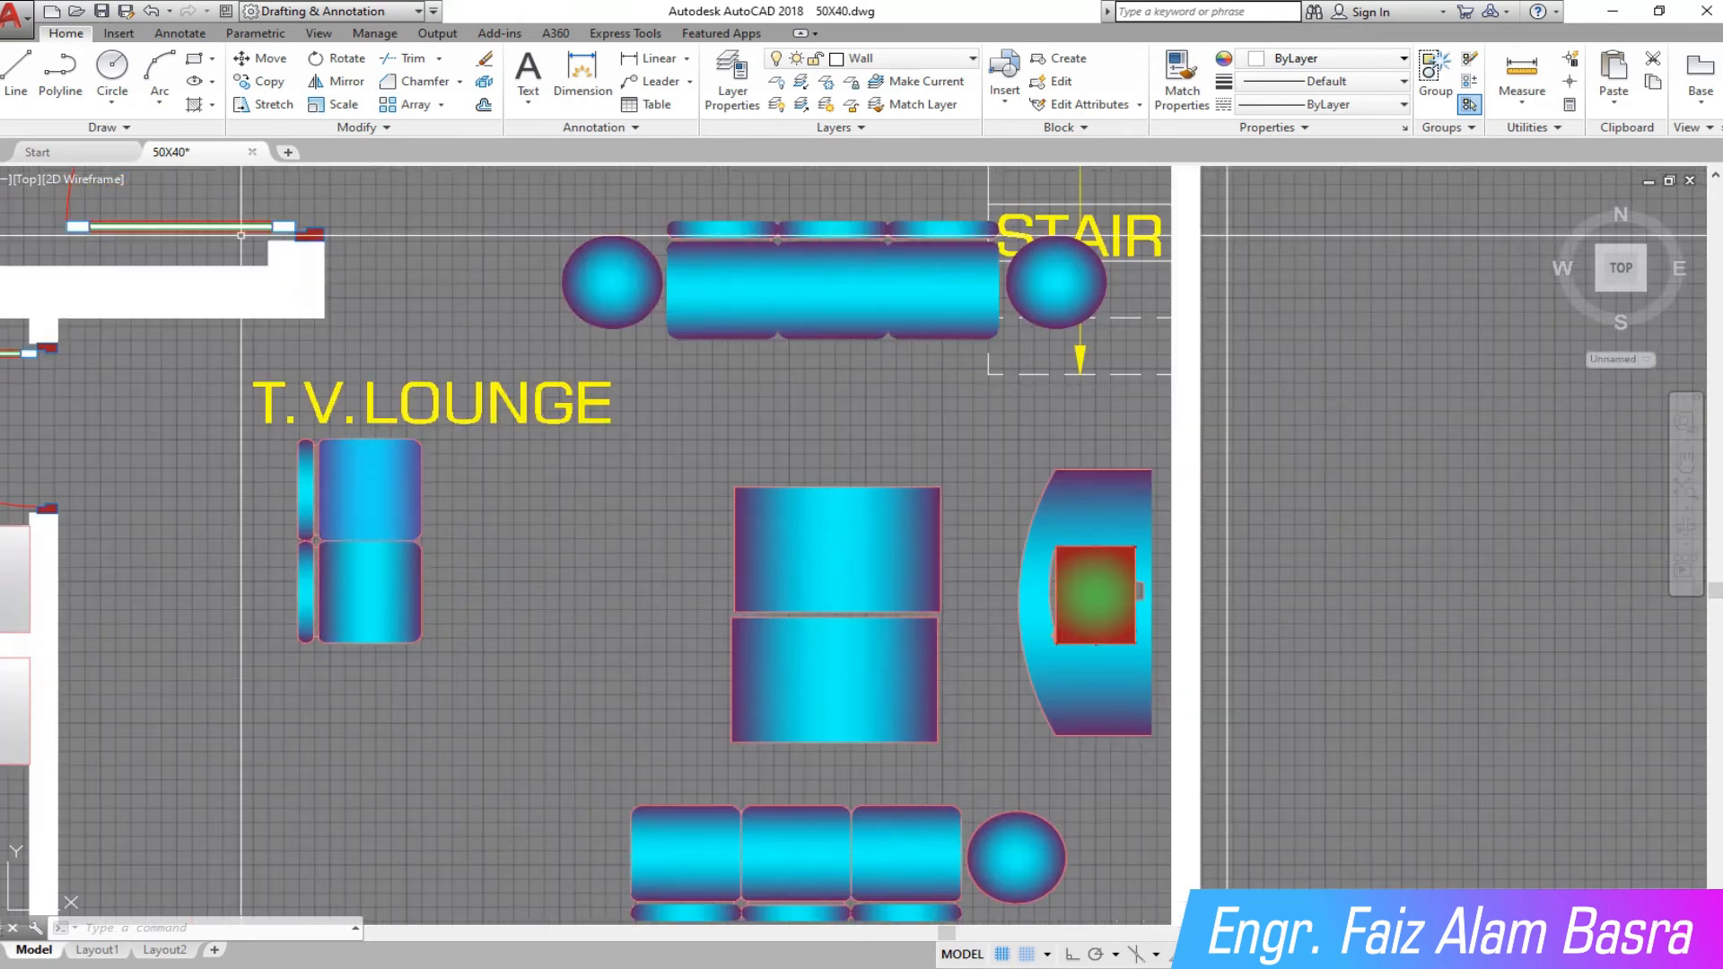
pyautogui.click(269, 81)
pyautogui.click(493, 685)
pyautogui.click(271, 442)
pyautogui.press('Return')
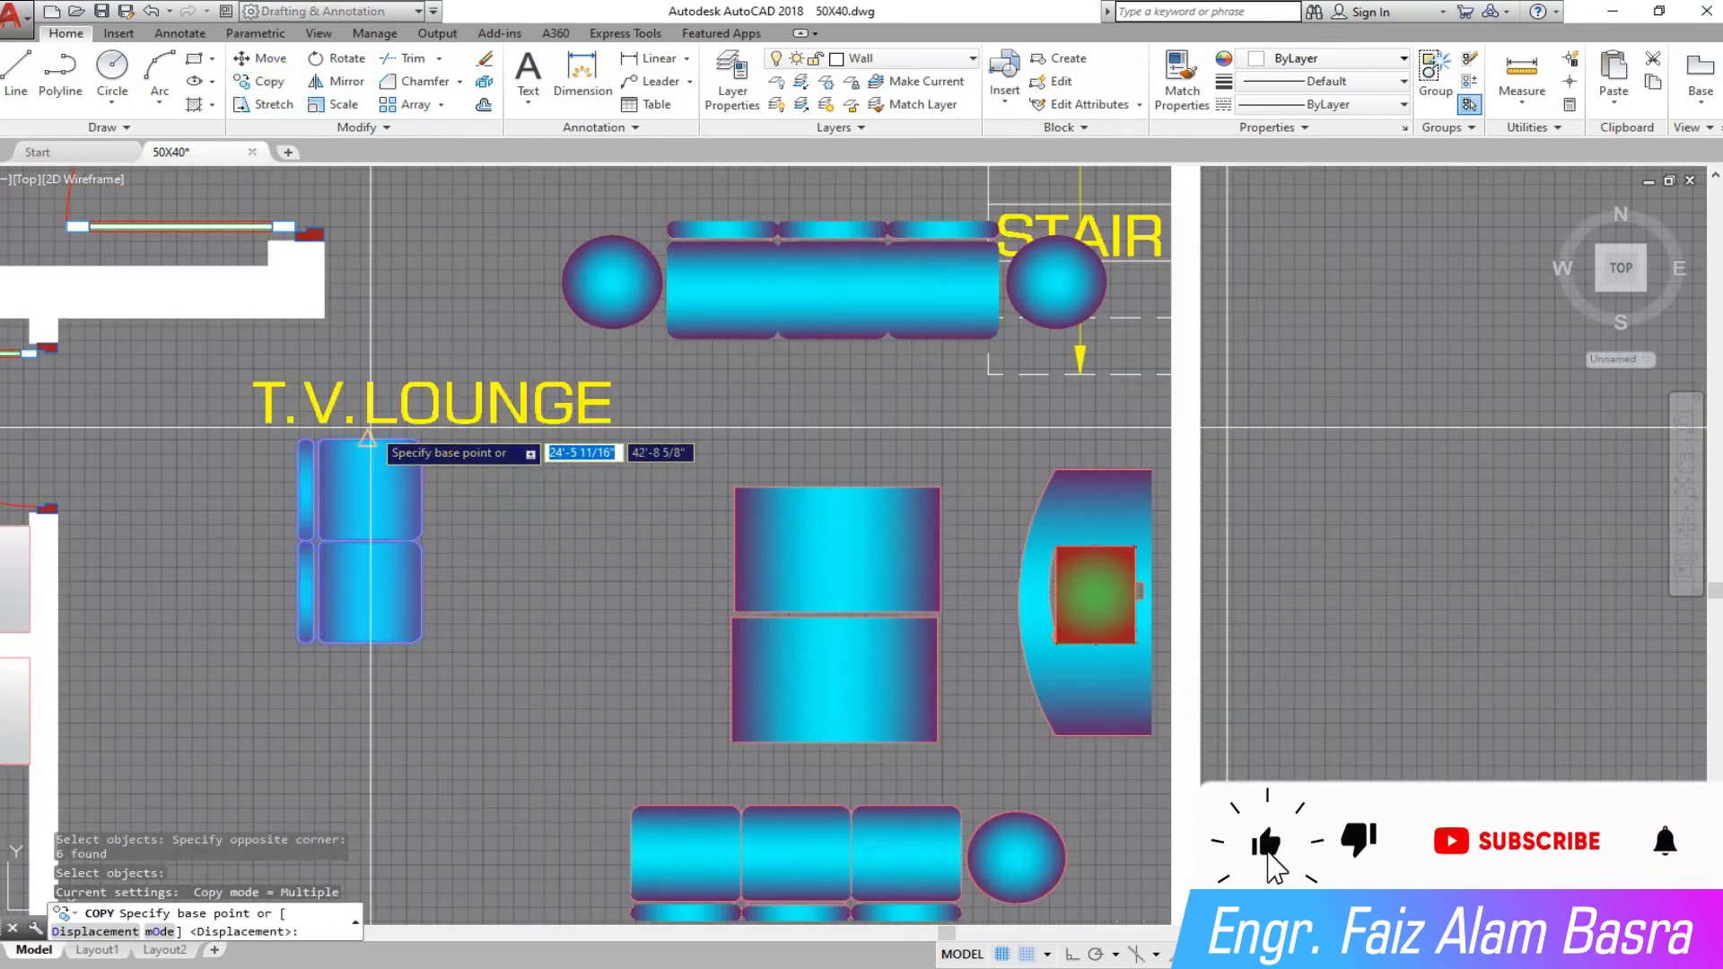
pyautogui.click(370, 429)
pyautogui.click(369, 643)
pyautogui.rightClick(483, 613)
pyautogui.click(550, 628)
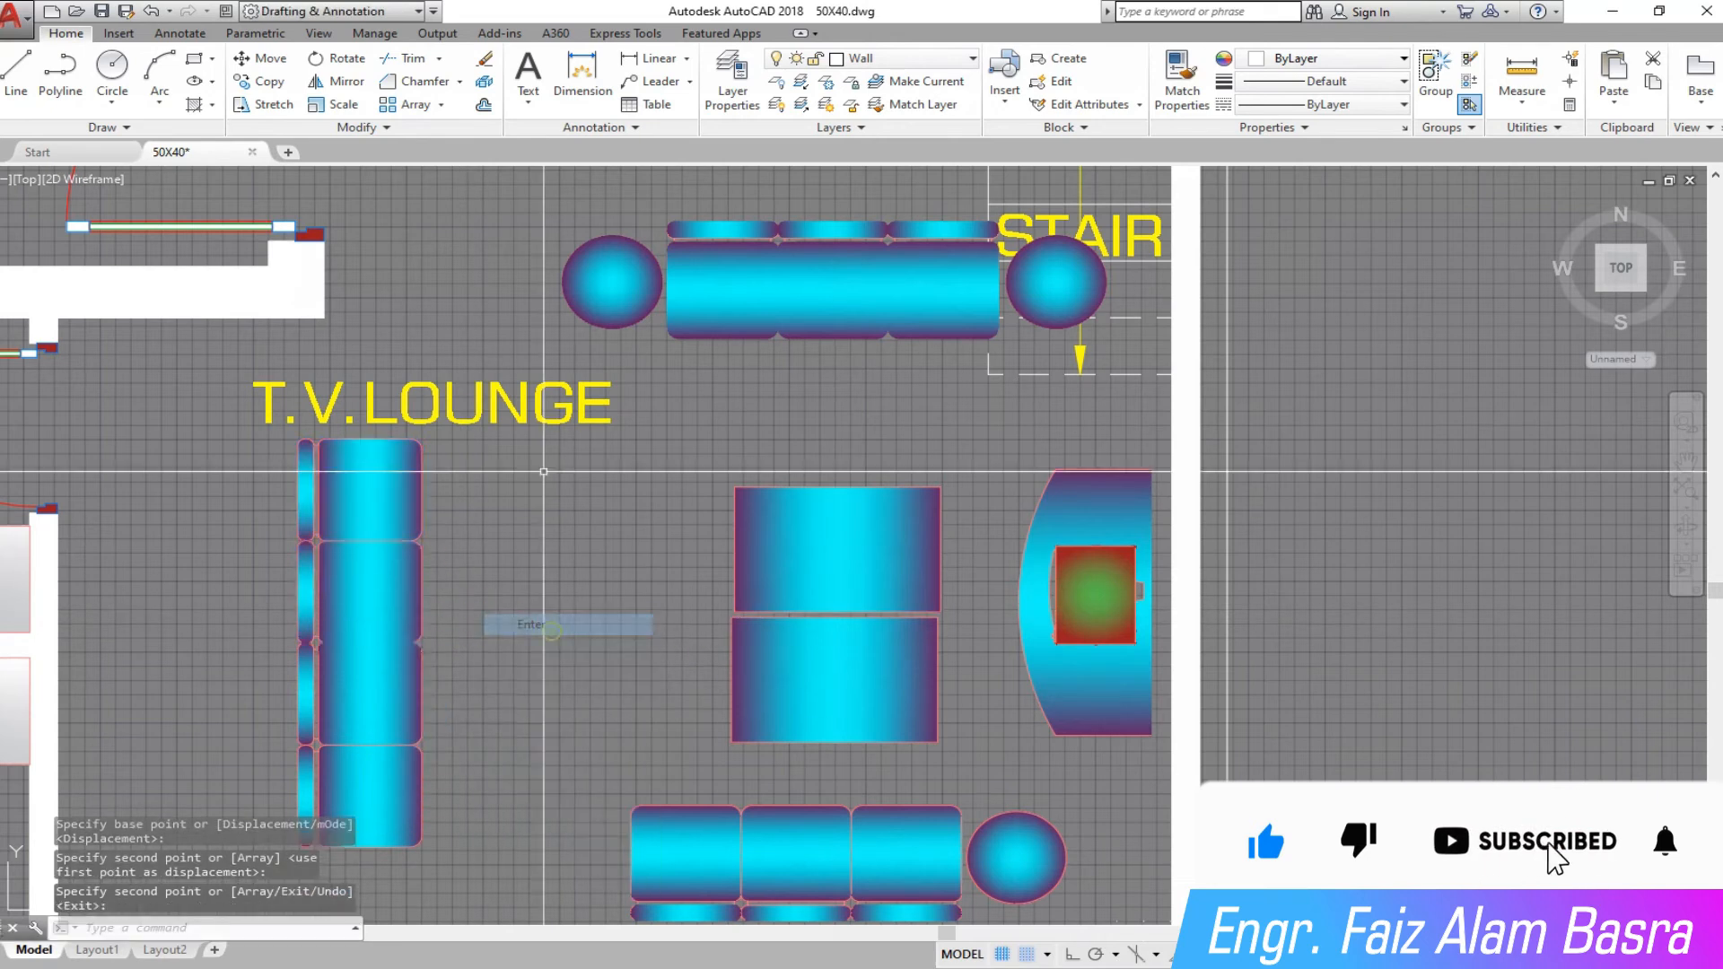
# Step: Delete the lowest seat and backrest of the vertical sofa, leaving a three-seat sofa
pyautogui.scroll(-2, 538, 386)
pyautogui.scroll(2, 489, 682)
pyautogui.click(485, 691)
pyautogui.click(310, 625)
pyautogui.press('Delete')
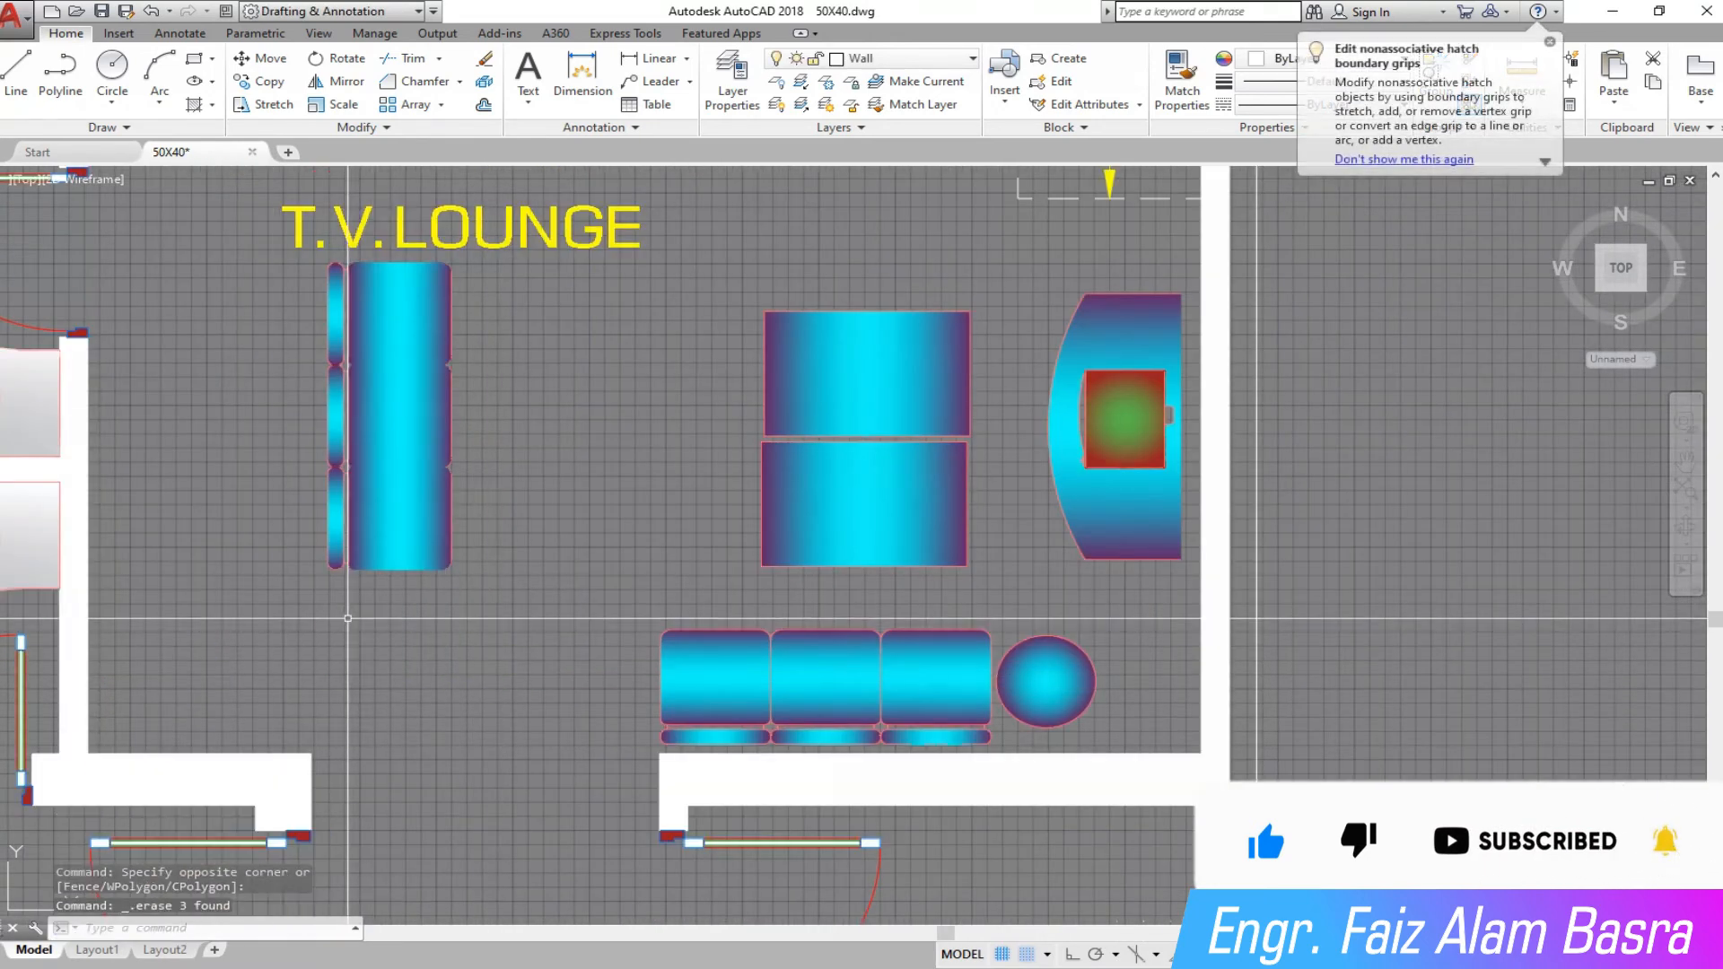
# Step: Move the upper three-seat sofa with its left round side table about 1'-10 1/2" down and left, clear of the staircase
pyautogui.scroll(-1, 207, 709)
pyautogui.scroll(1, 489, 267)
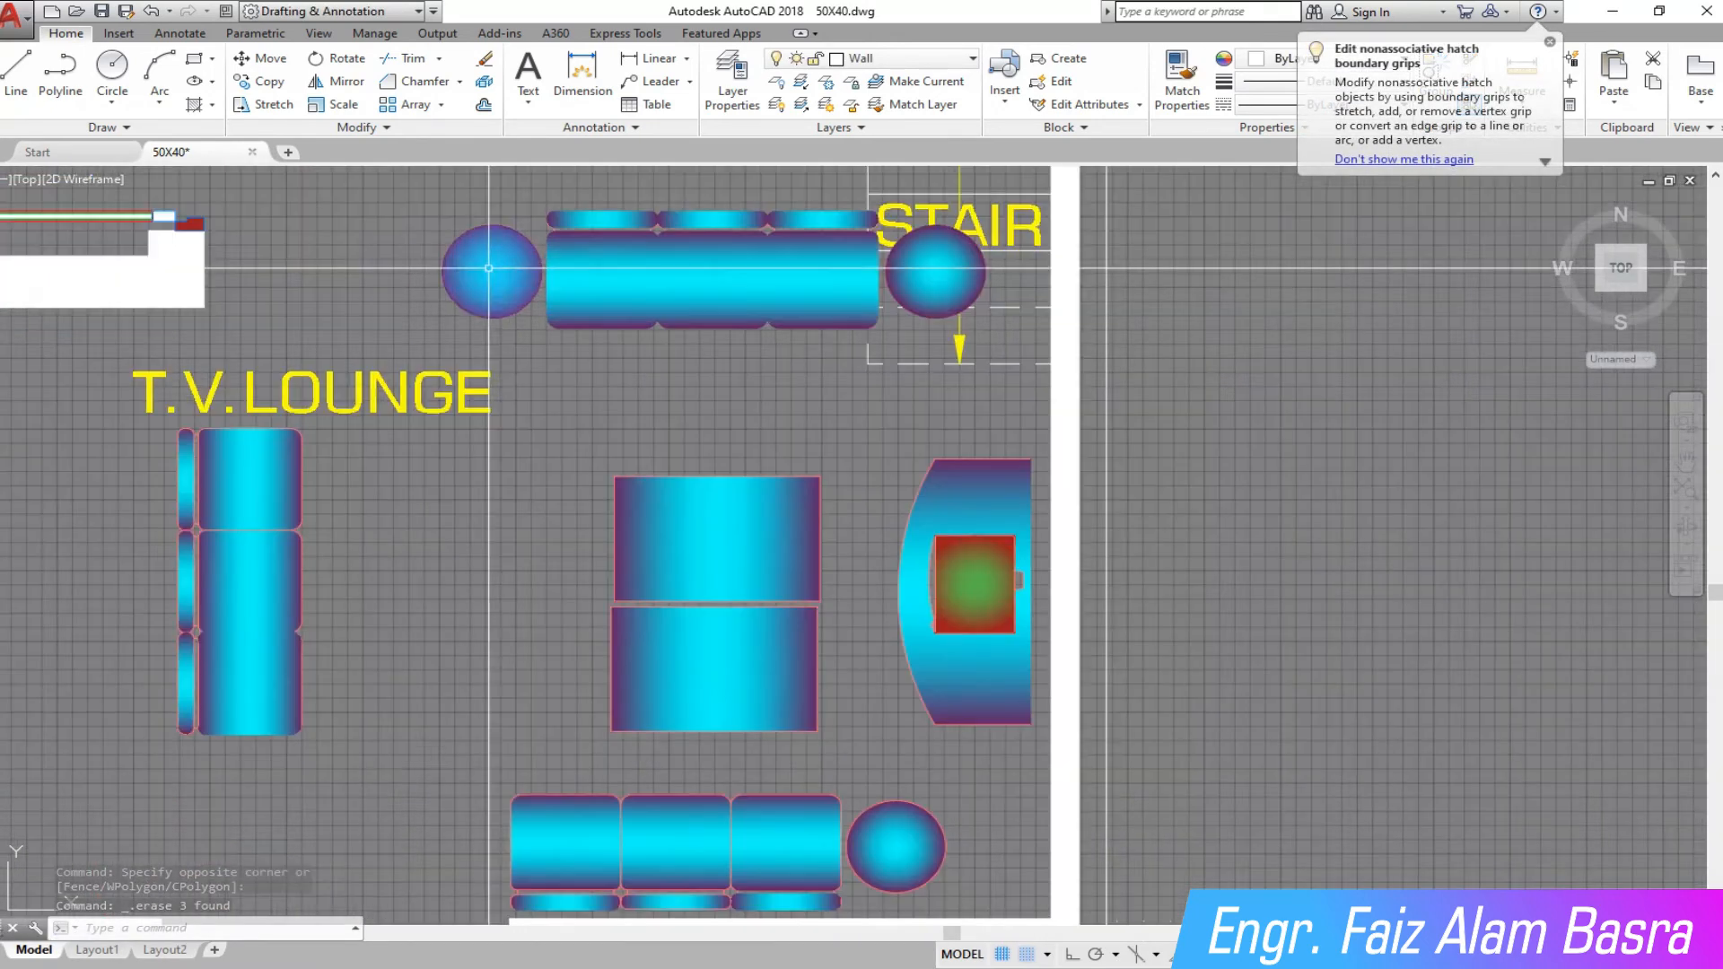
pyautogui.click(260, 58)
pyautogui.click(425, 205)
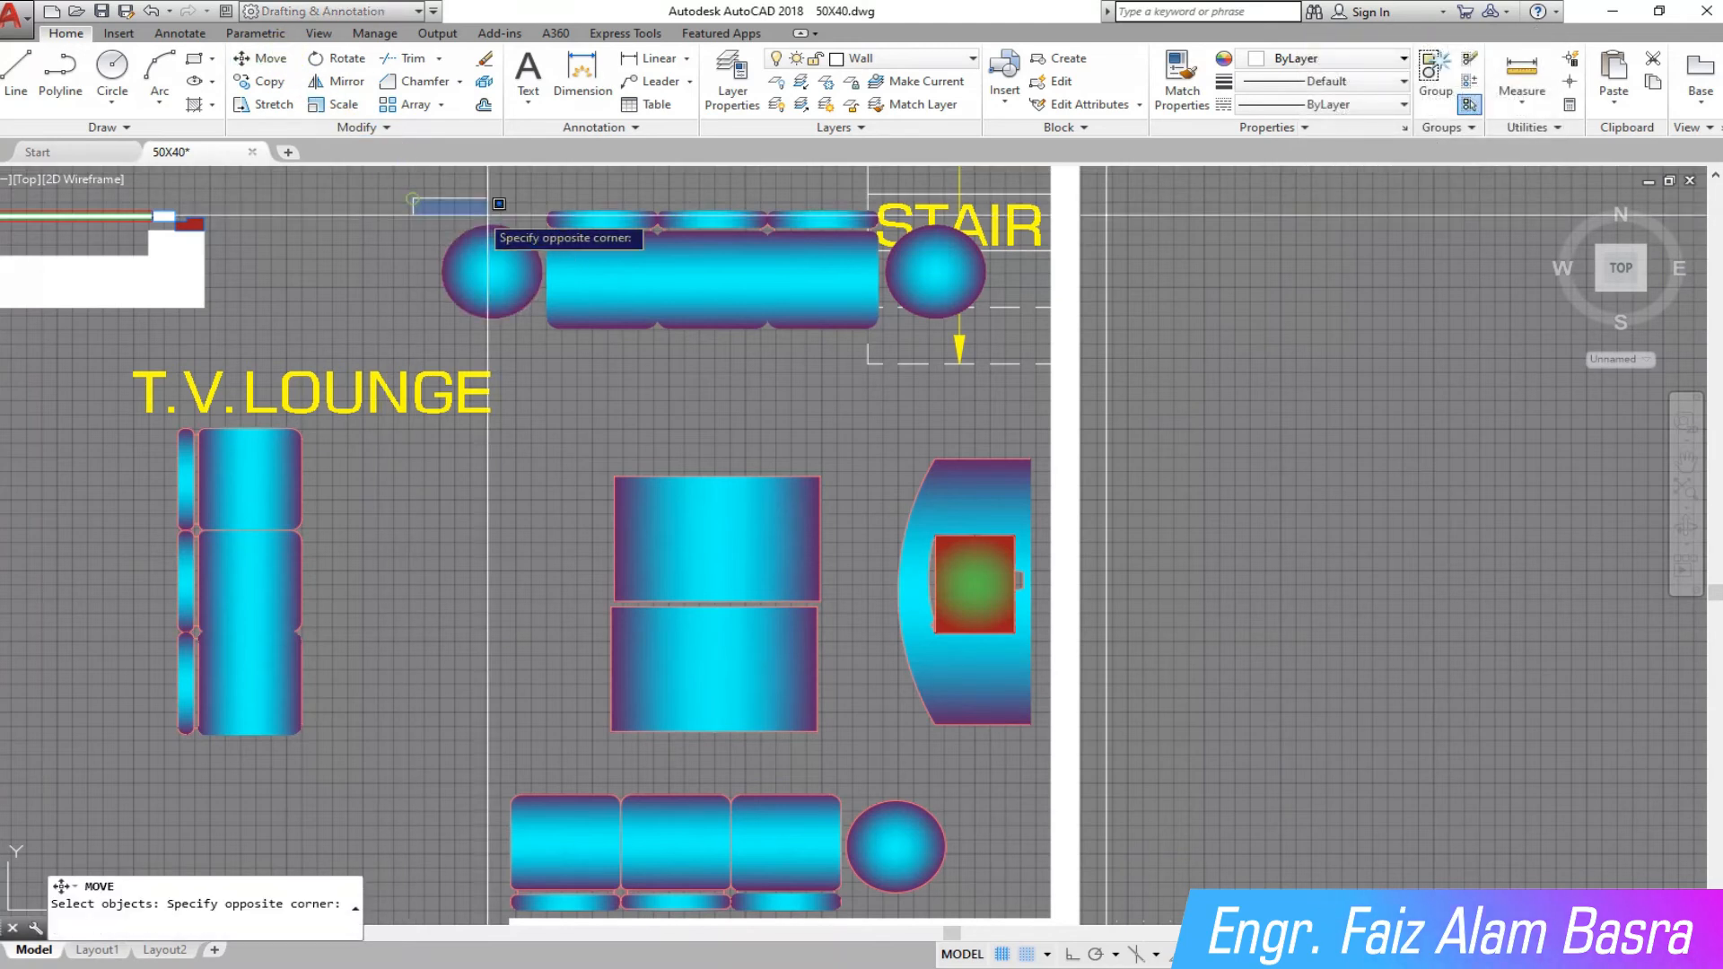
pyautogui.click(988, 328)
pyautogui.press('Return')
pyautogui.click(1334, 309)
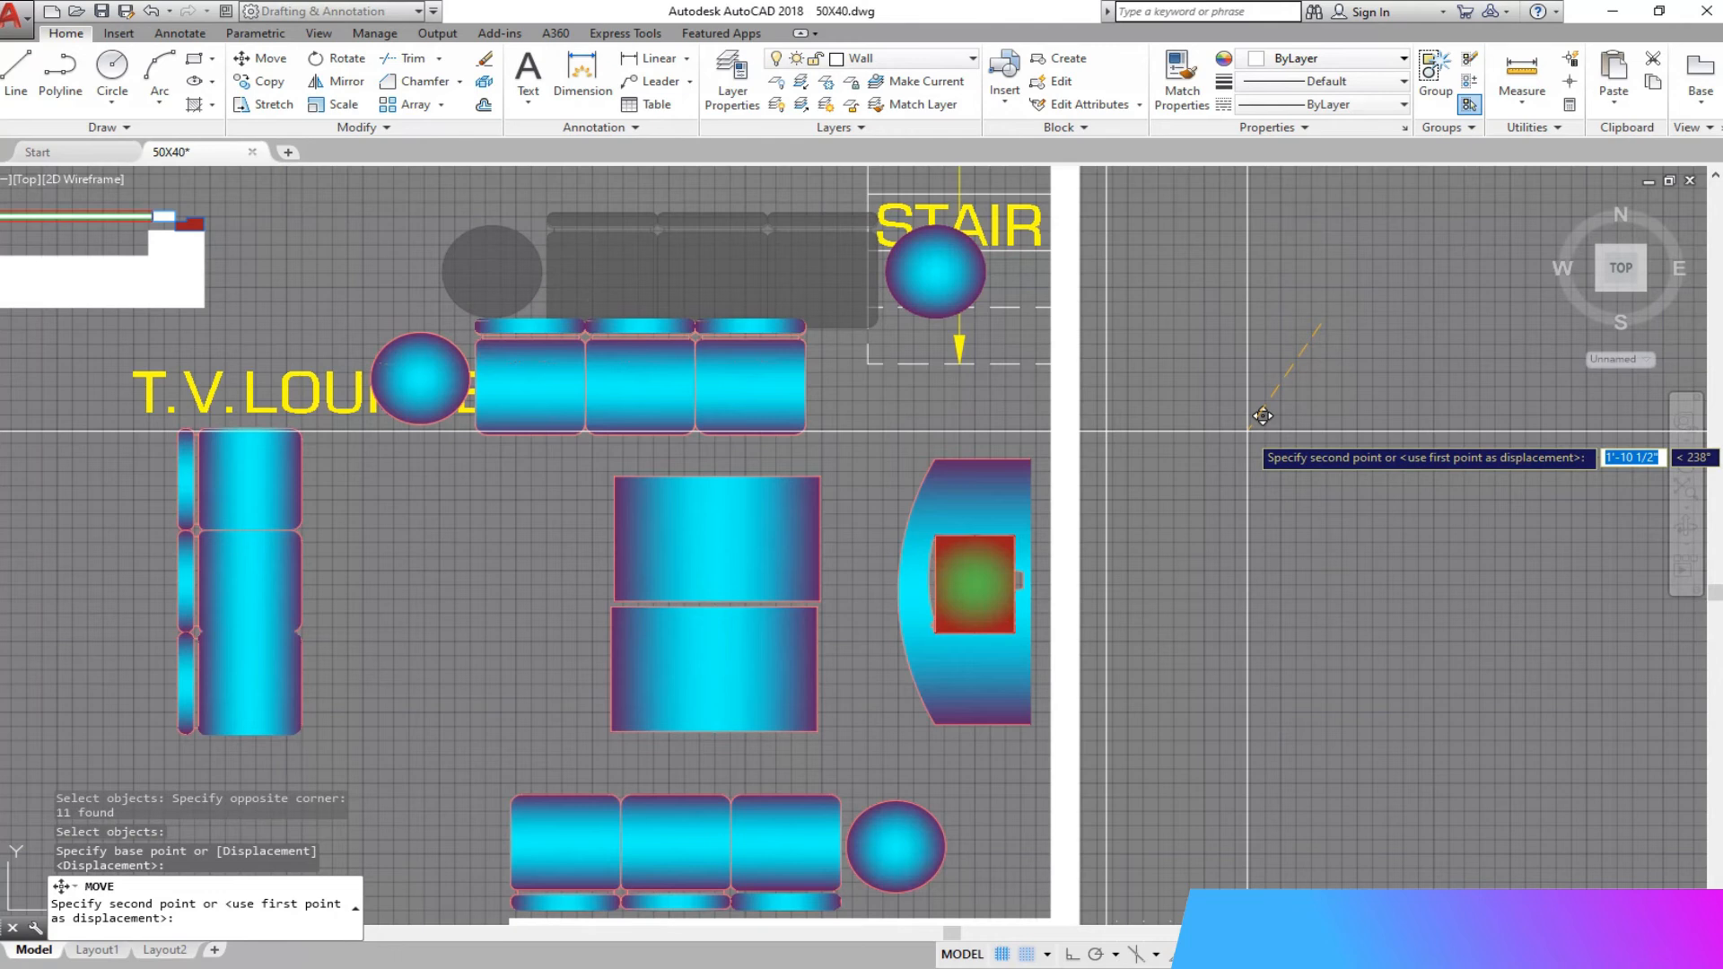
pyautogui.click(1263, 416)
# Step: Move the round side table off the STAIR label to the right end of the upper three-seat sofa
pyautogui.click(276, 64)
pyautogui.scroll(4, 975, 275)
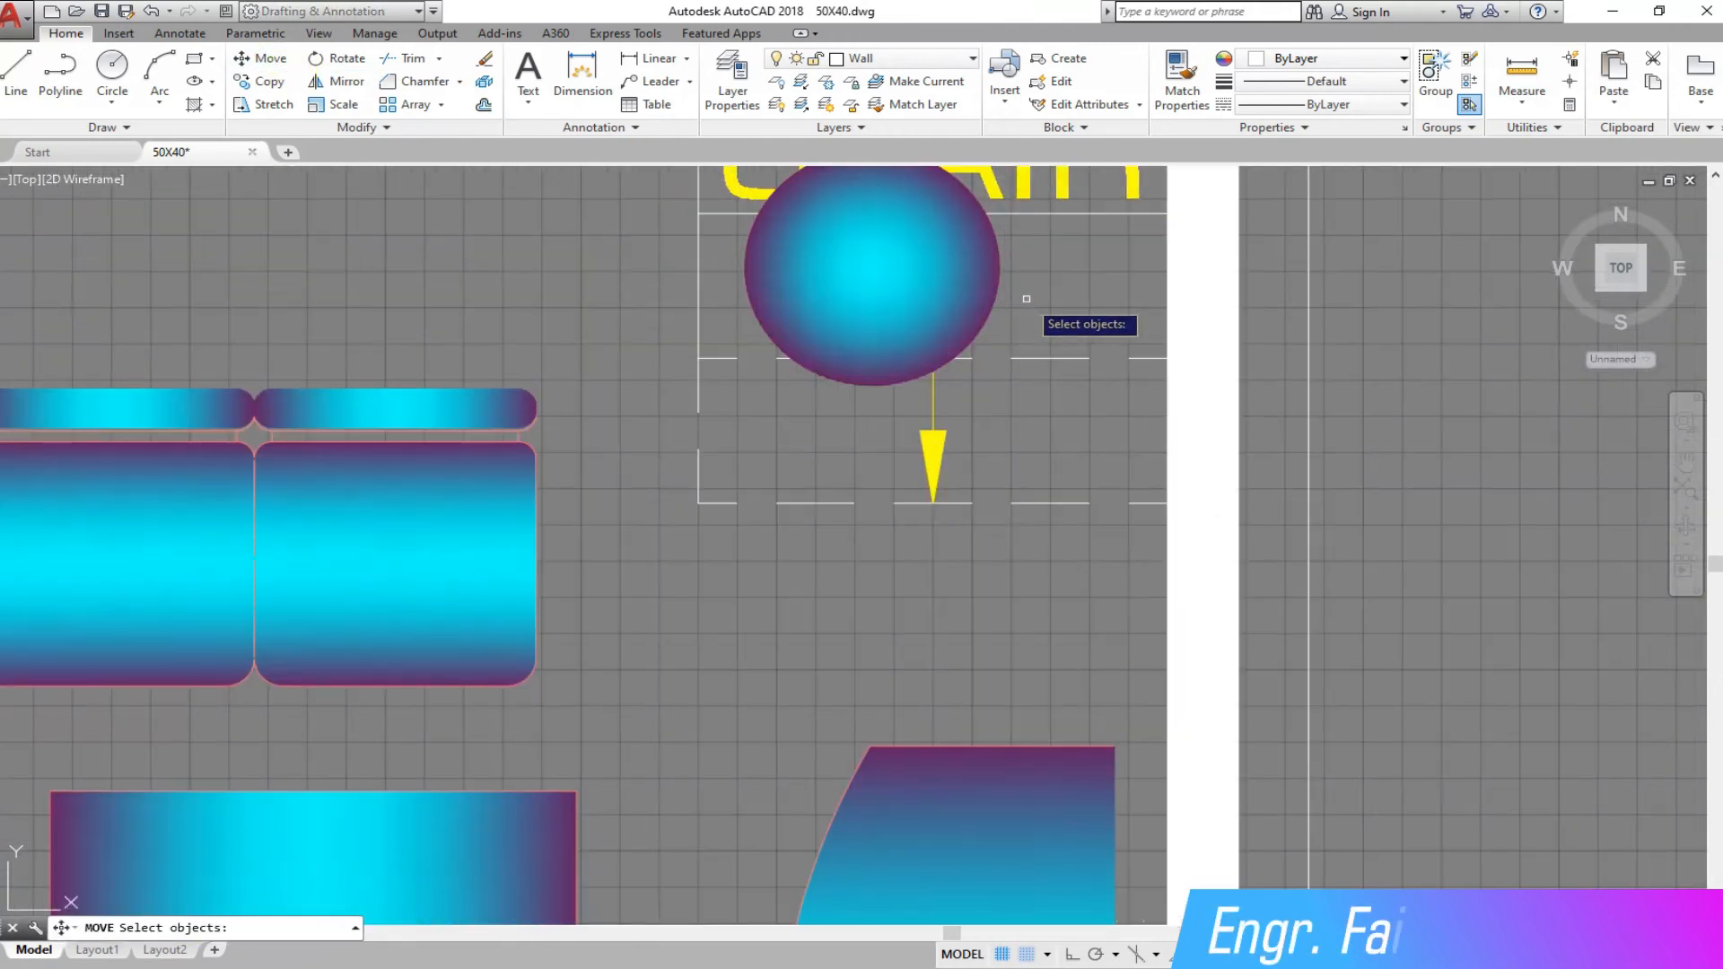
pyautogui.click(1032, 302)
pyautogui.click(965, 283)
pyautogui.press('Return')
pyautogui.click(1480, 358)
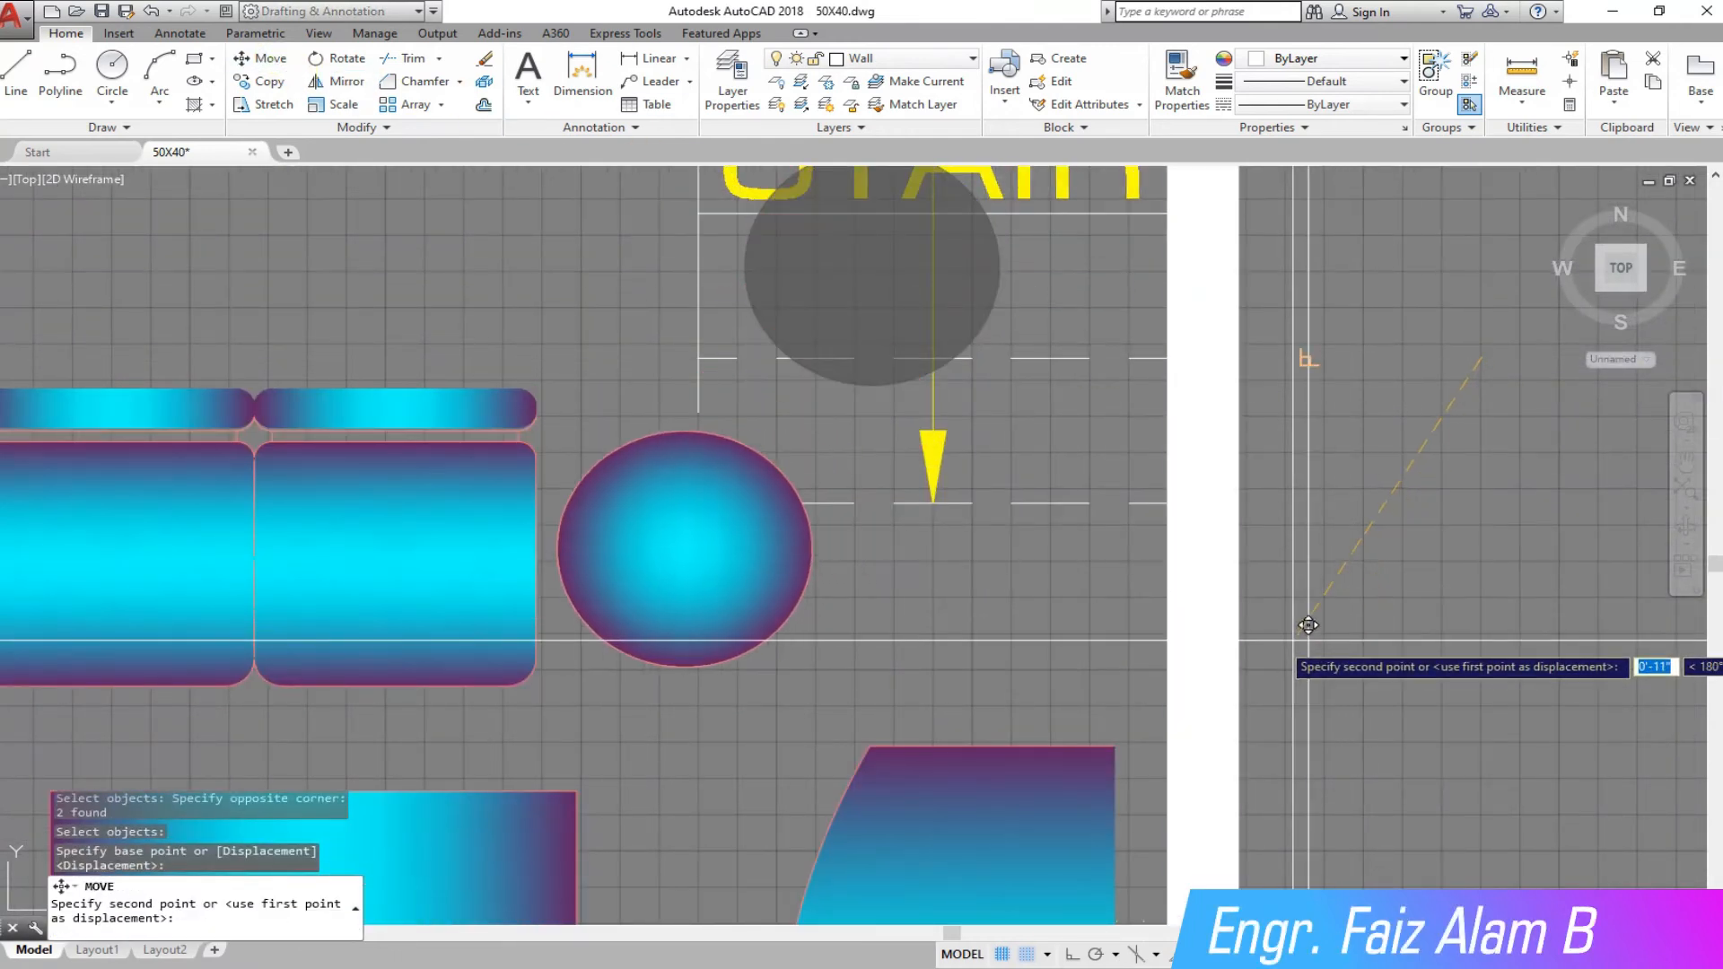
pyautogui.click(1348, 617)
# Step: Move the T.V. LOUNGE label from behind the upper sofa's left side table to just above the lower sofa
pyautogui.scroll(-4, 1319, 502)
pyautogui.scroll(2, 577, 520)
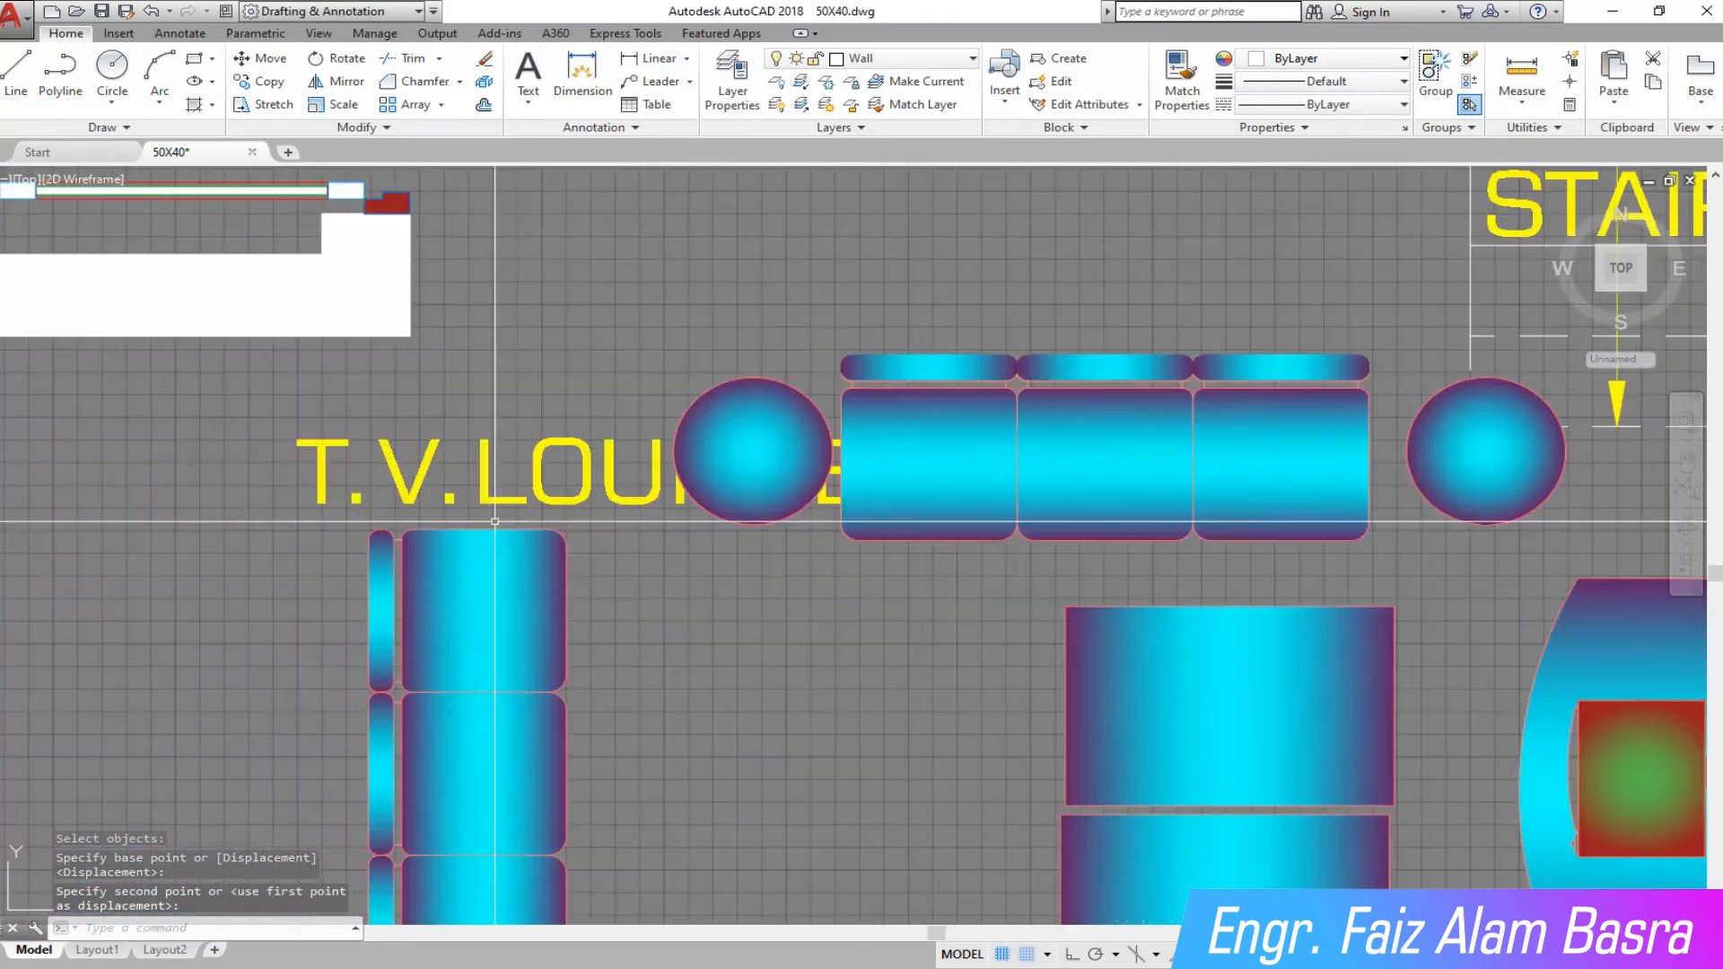
pyautogui.scroll(-3, 485, 201)
pyautogui.scroll(2, 511, 198)
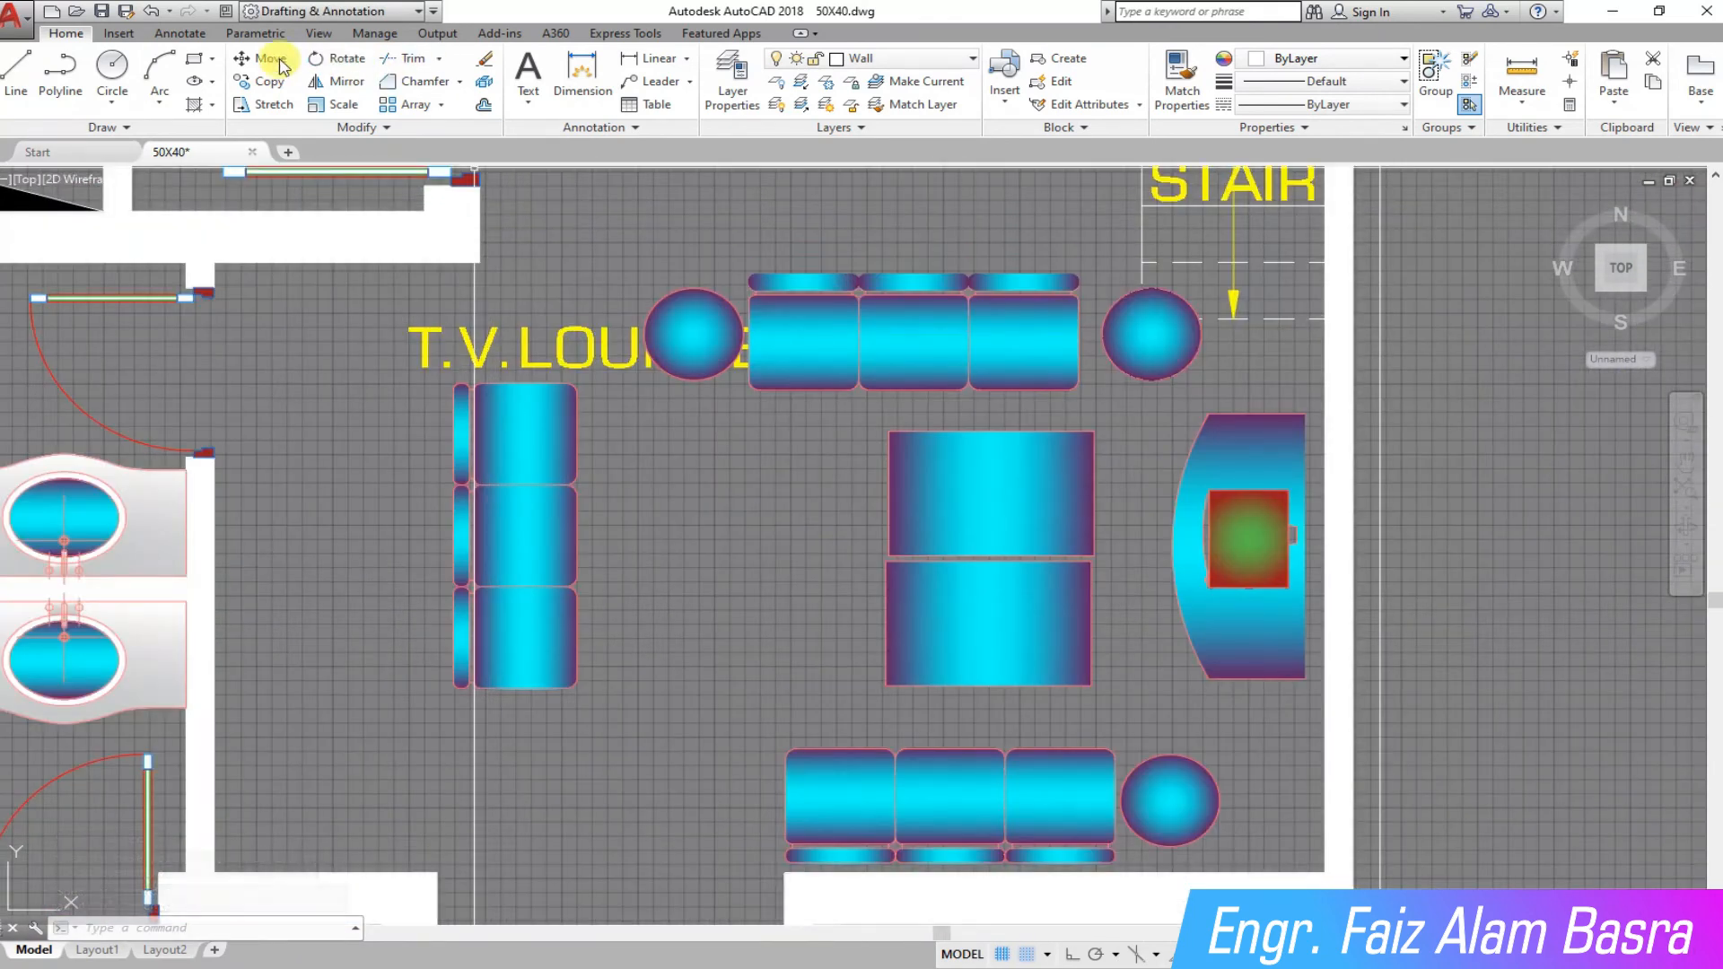
pyautogui.click(588, 352)
pyautogui.press('Return')
pyautogui.click(588, 351)
pyautogui.click(817, 726)
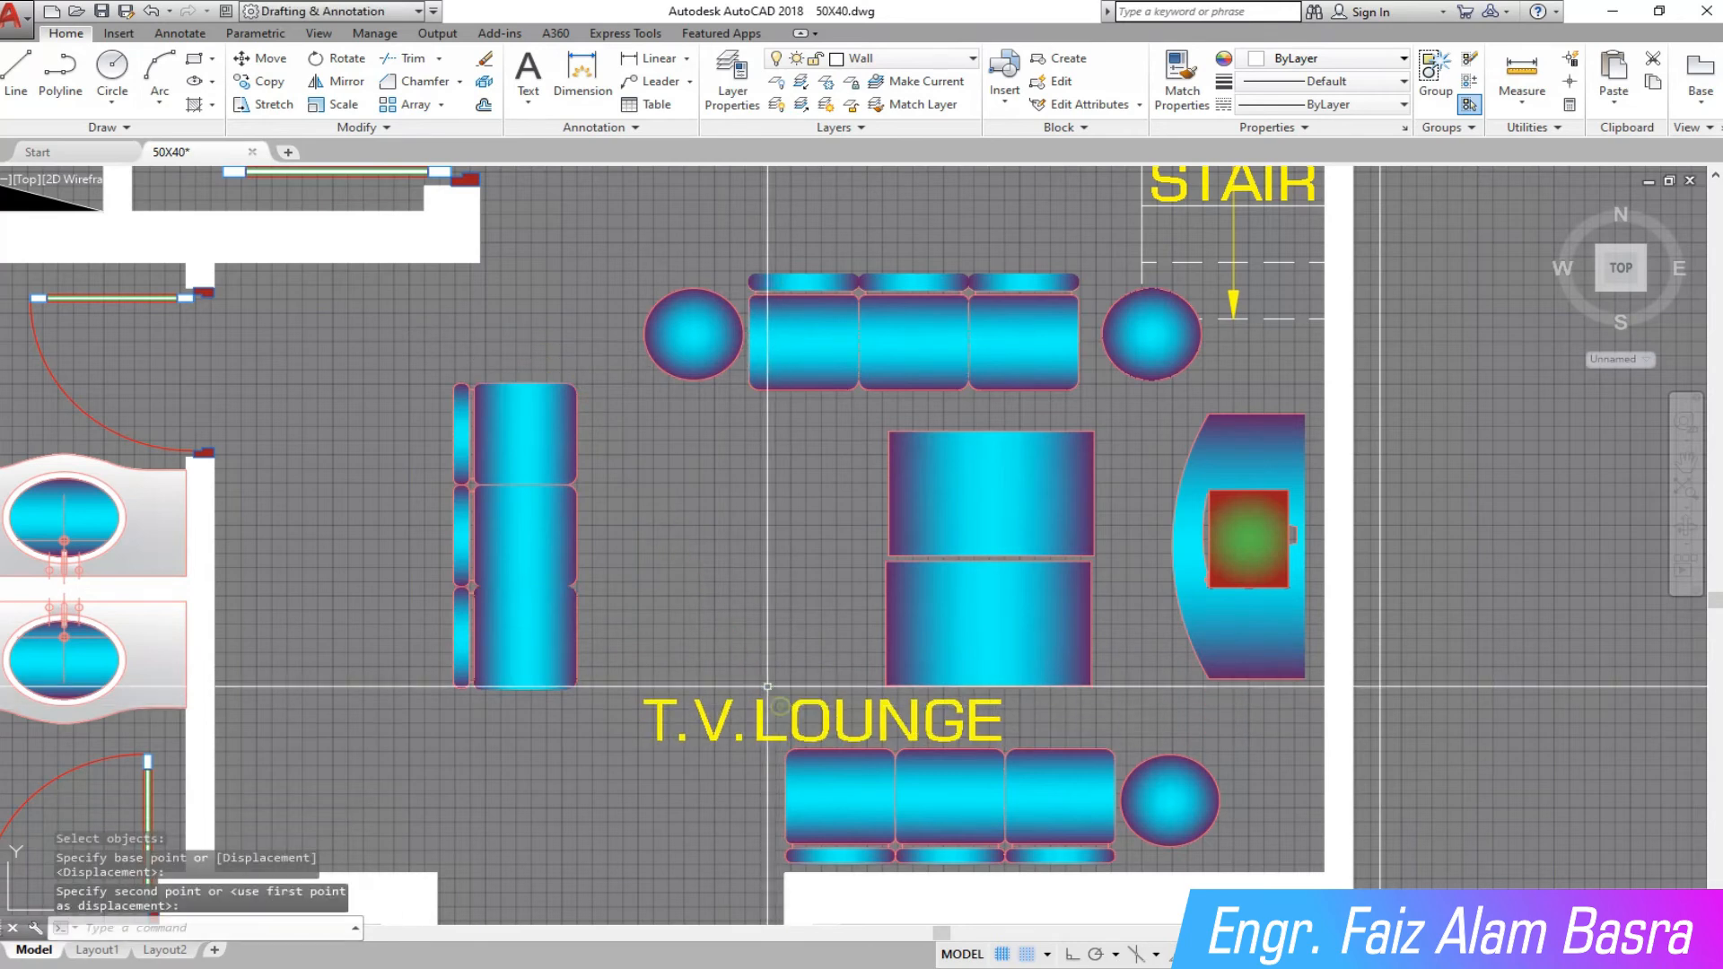
# Step: Move the upper rectangular table left into the open space beside the vertical sofa
pyautogui.scroll(-2, 739, 446)
pyautogui.scroll(2, 740, 446)
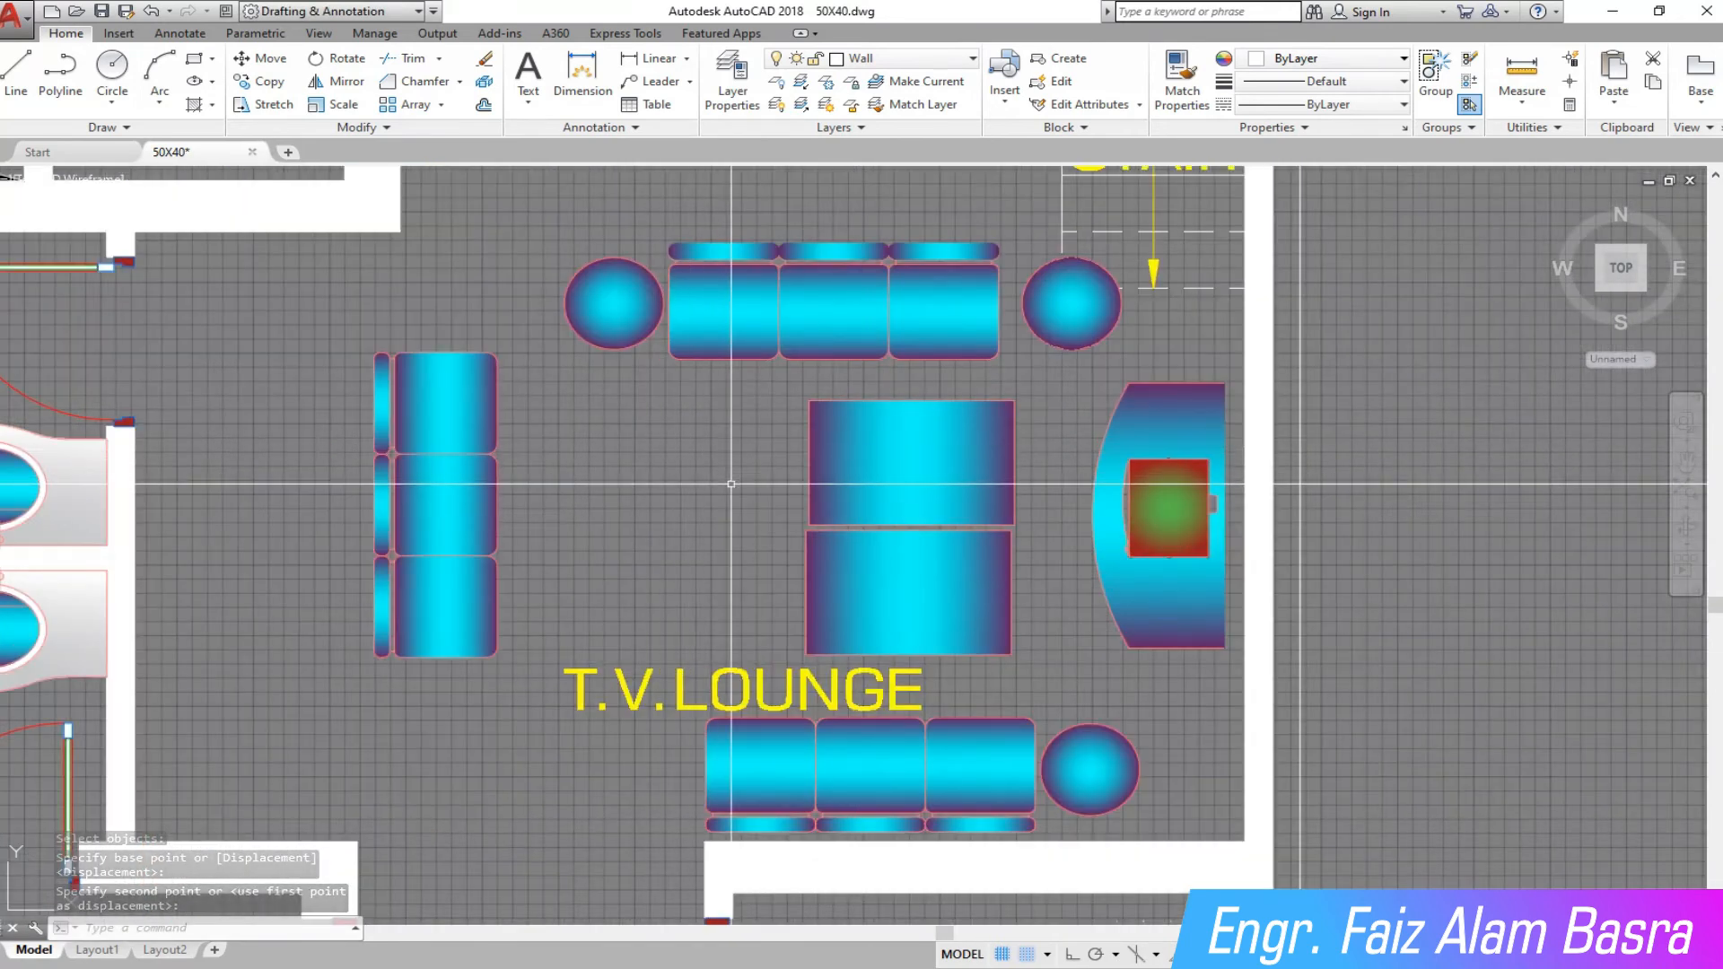
pyautogui.click(292, 70)
pyautogui.scroll(2, 987, 489)
pyautogui.click(1032, 549)
pyautogui.click(706, 359)
pyautogui.press('Return')
pyautogui.click(704, 538)
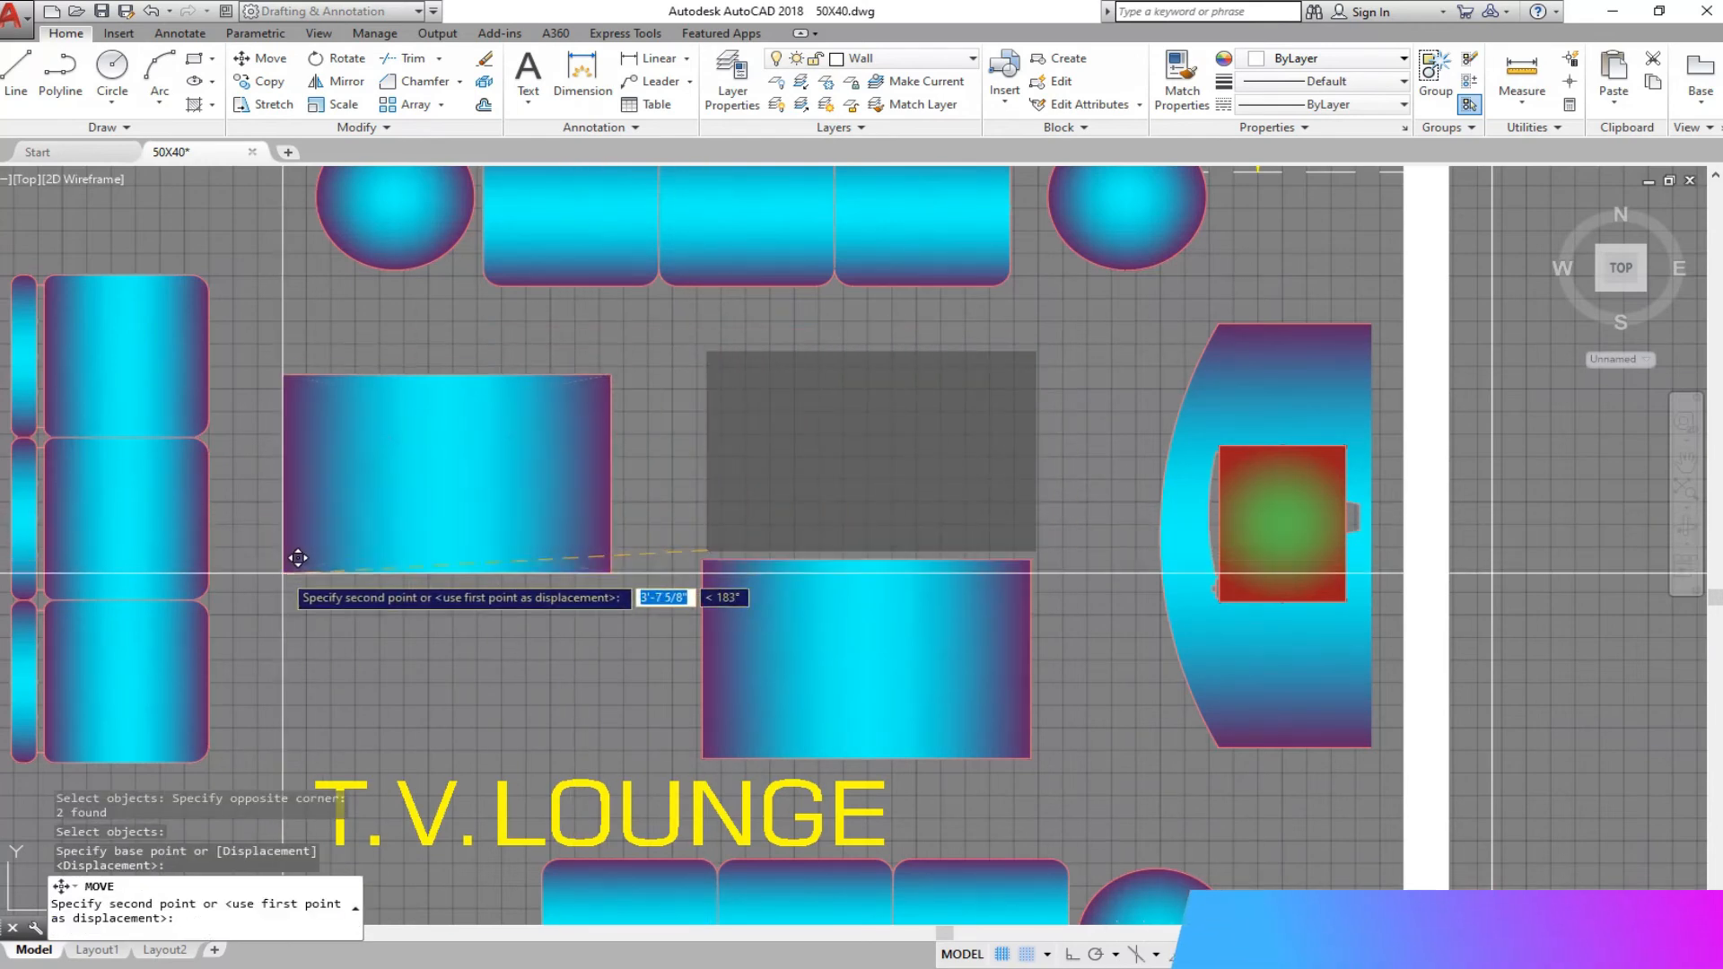
pyautogui.click(303, 588)
# Step: Turn on Ortho and rotate the table beside the vertical sofa 270 degrees so it stands upright
pyautogui.click(339, 59)
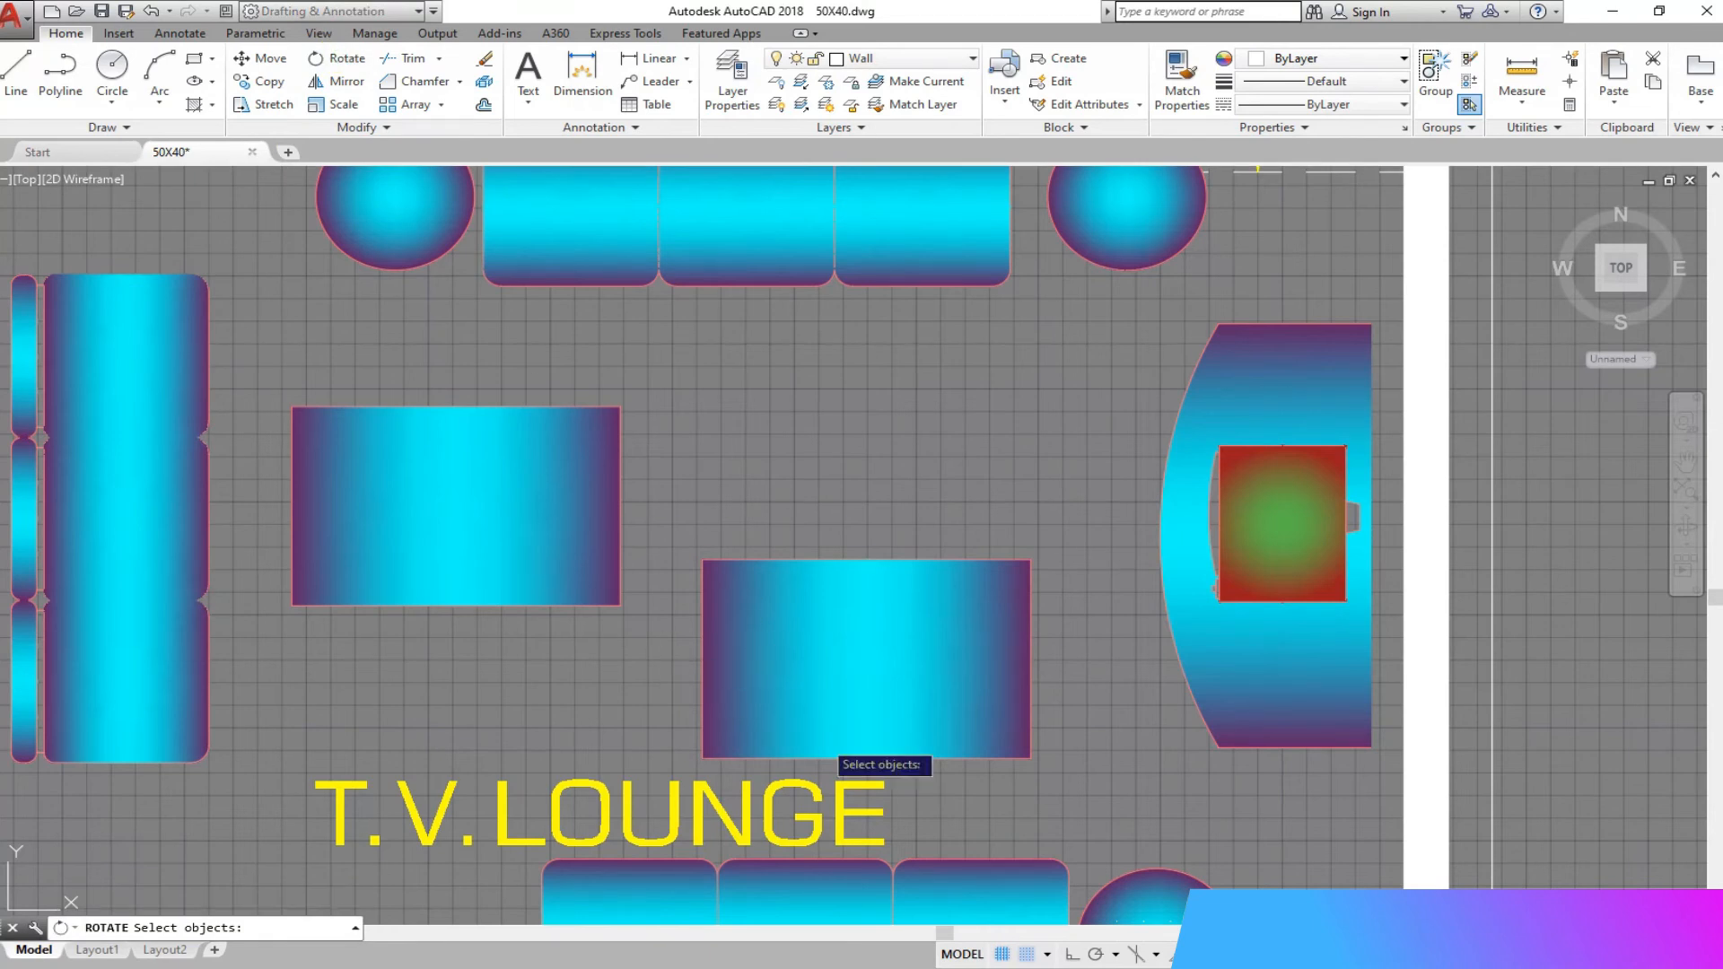
pyautogui.click(1073, 954)
pyautogui.click(654, 633)
pyautogui.click(269, 359)
pyautogui.press('Return')
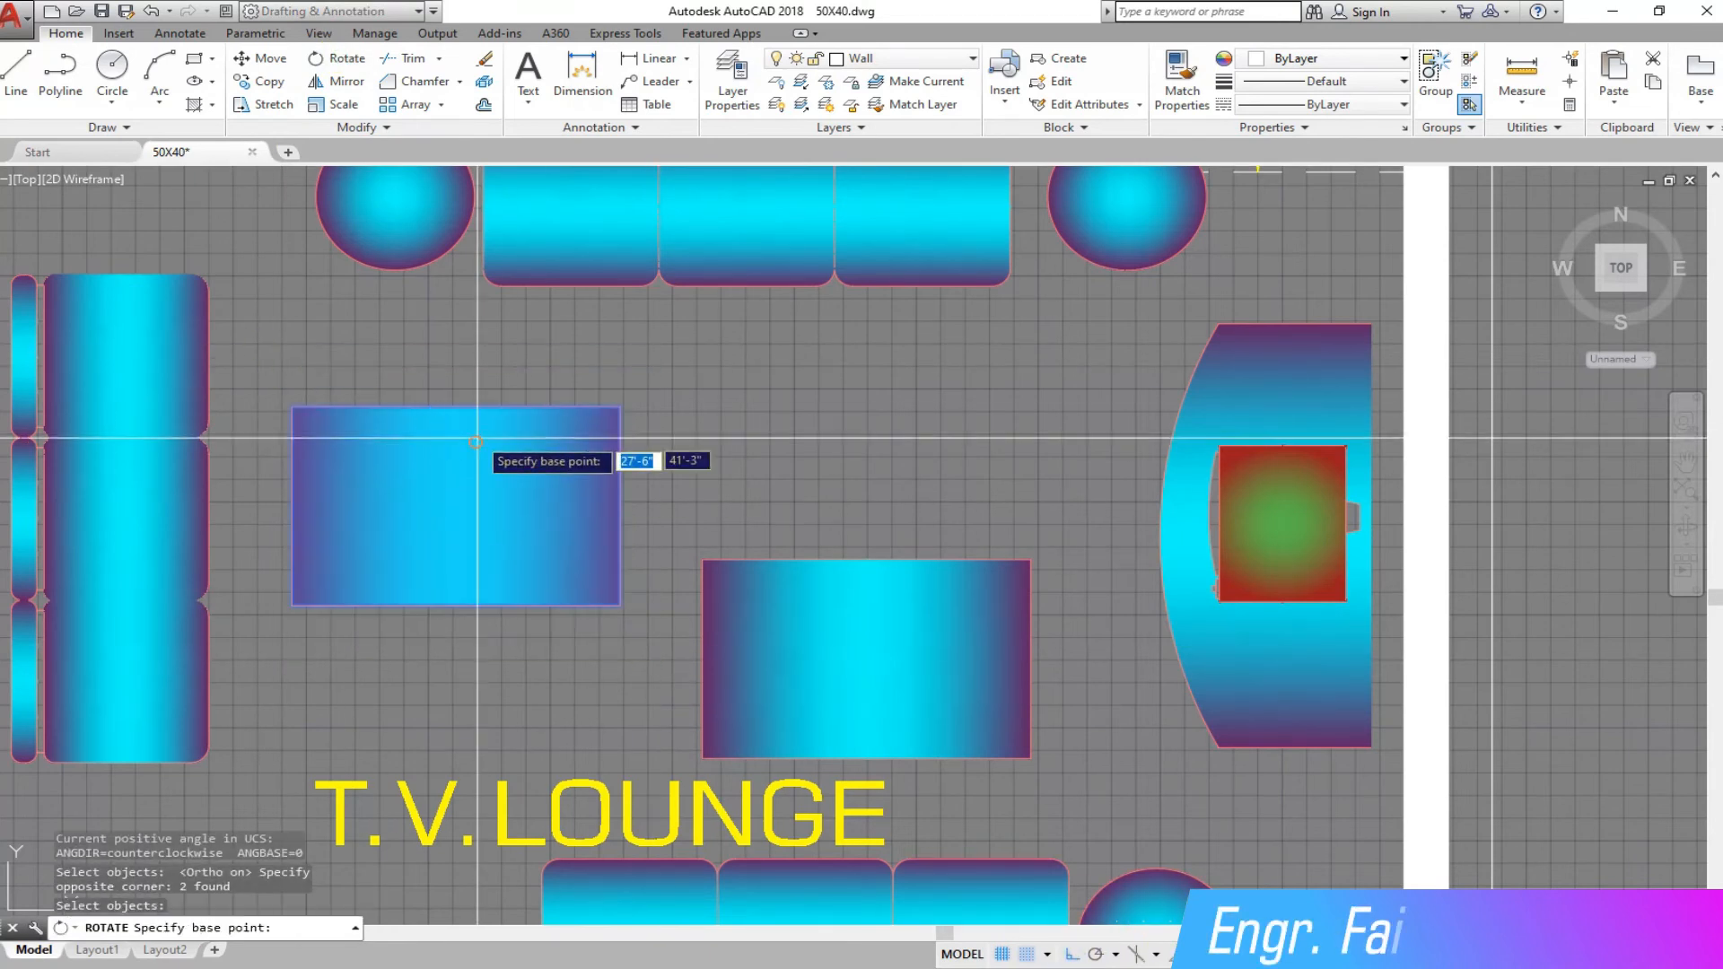
pyautogui.click(455, 399)
pyautogui.click(496, 646)
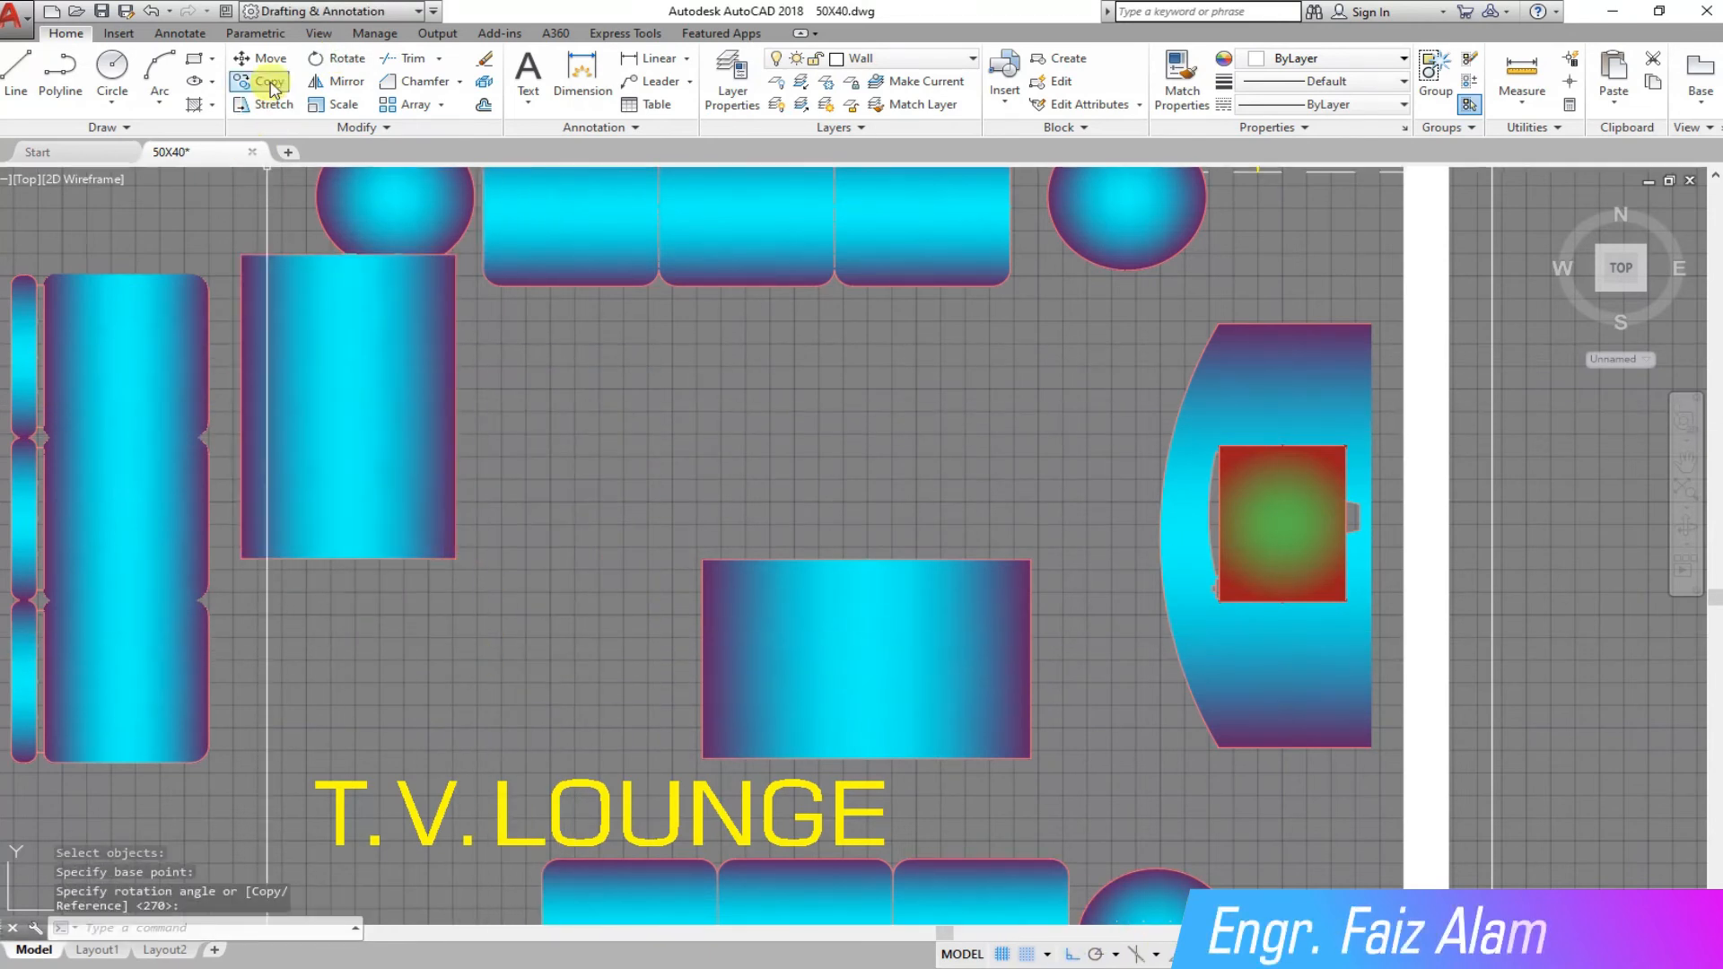
# Step: Move the upright table straight down and a little right, leaving a gap between it and the vertical sofa
pyautogui.click(564, 607)
pyautogui.click(241, 374)
pyautogui.press('Return')
pyautogui.click(537, 431)
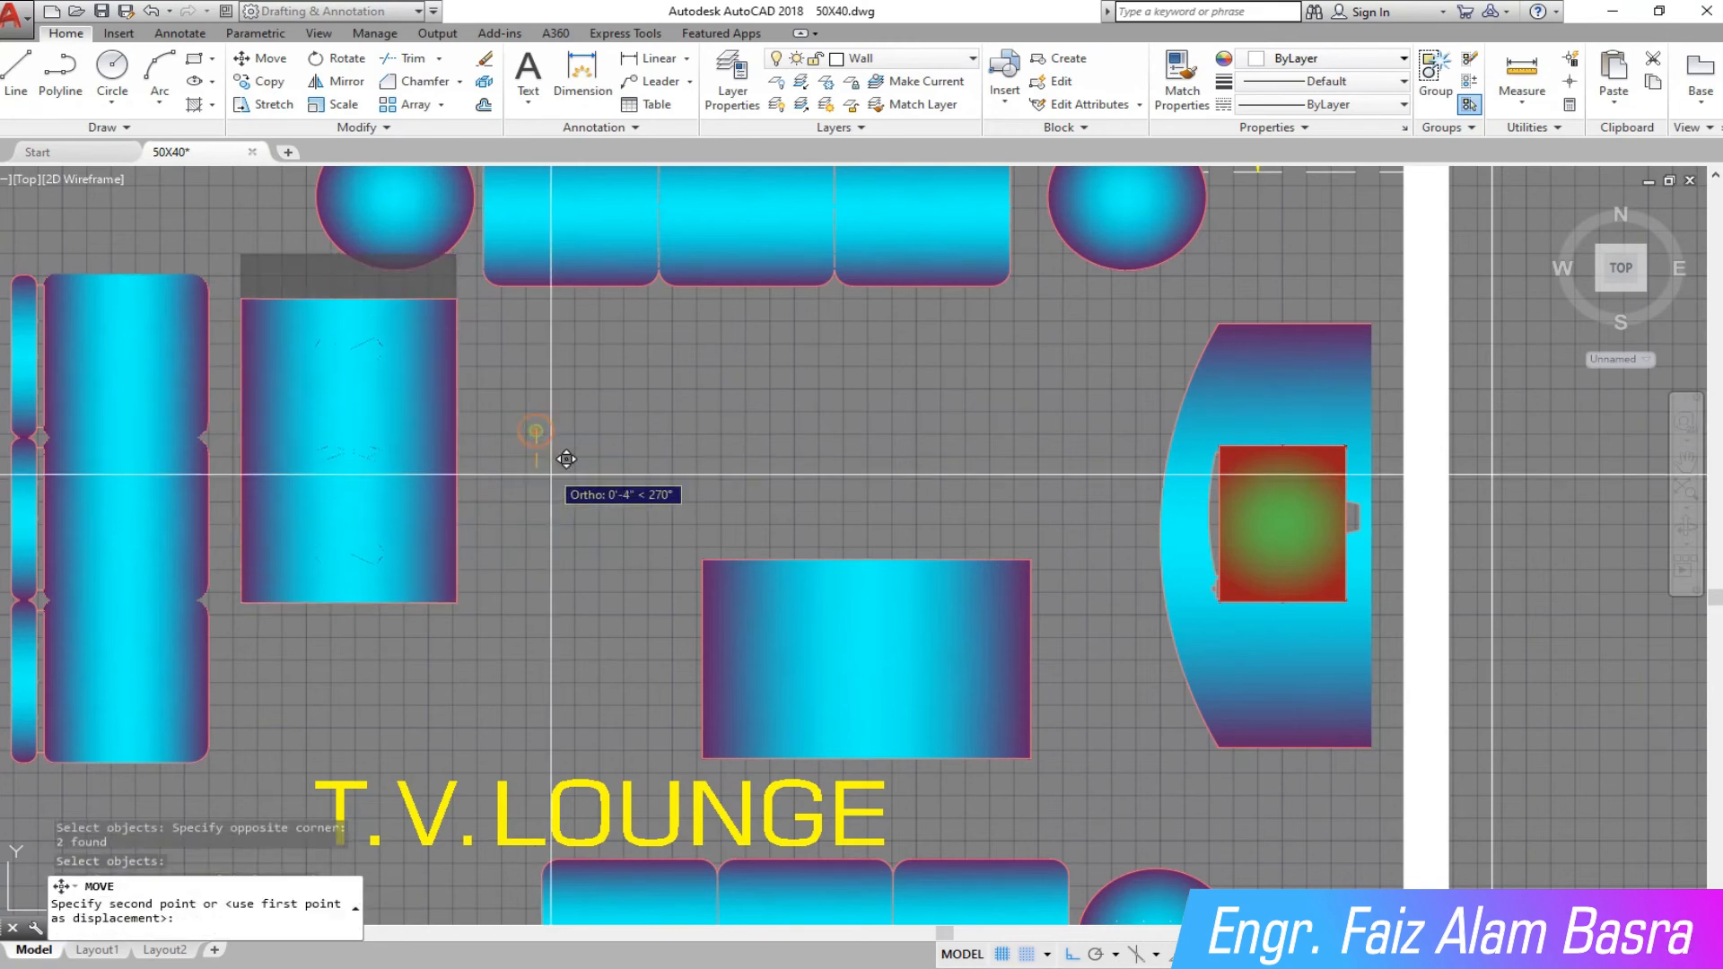
pyautogui.click(575, 538)
pyautogui.click(270, 59)
pyautogui.click(493, 683)
pyautogui.click(275, 574)
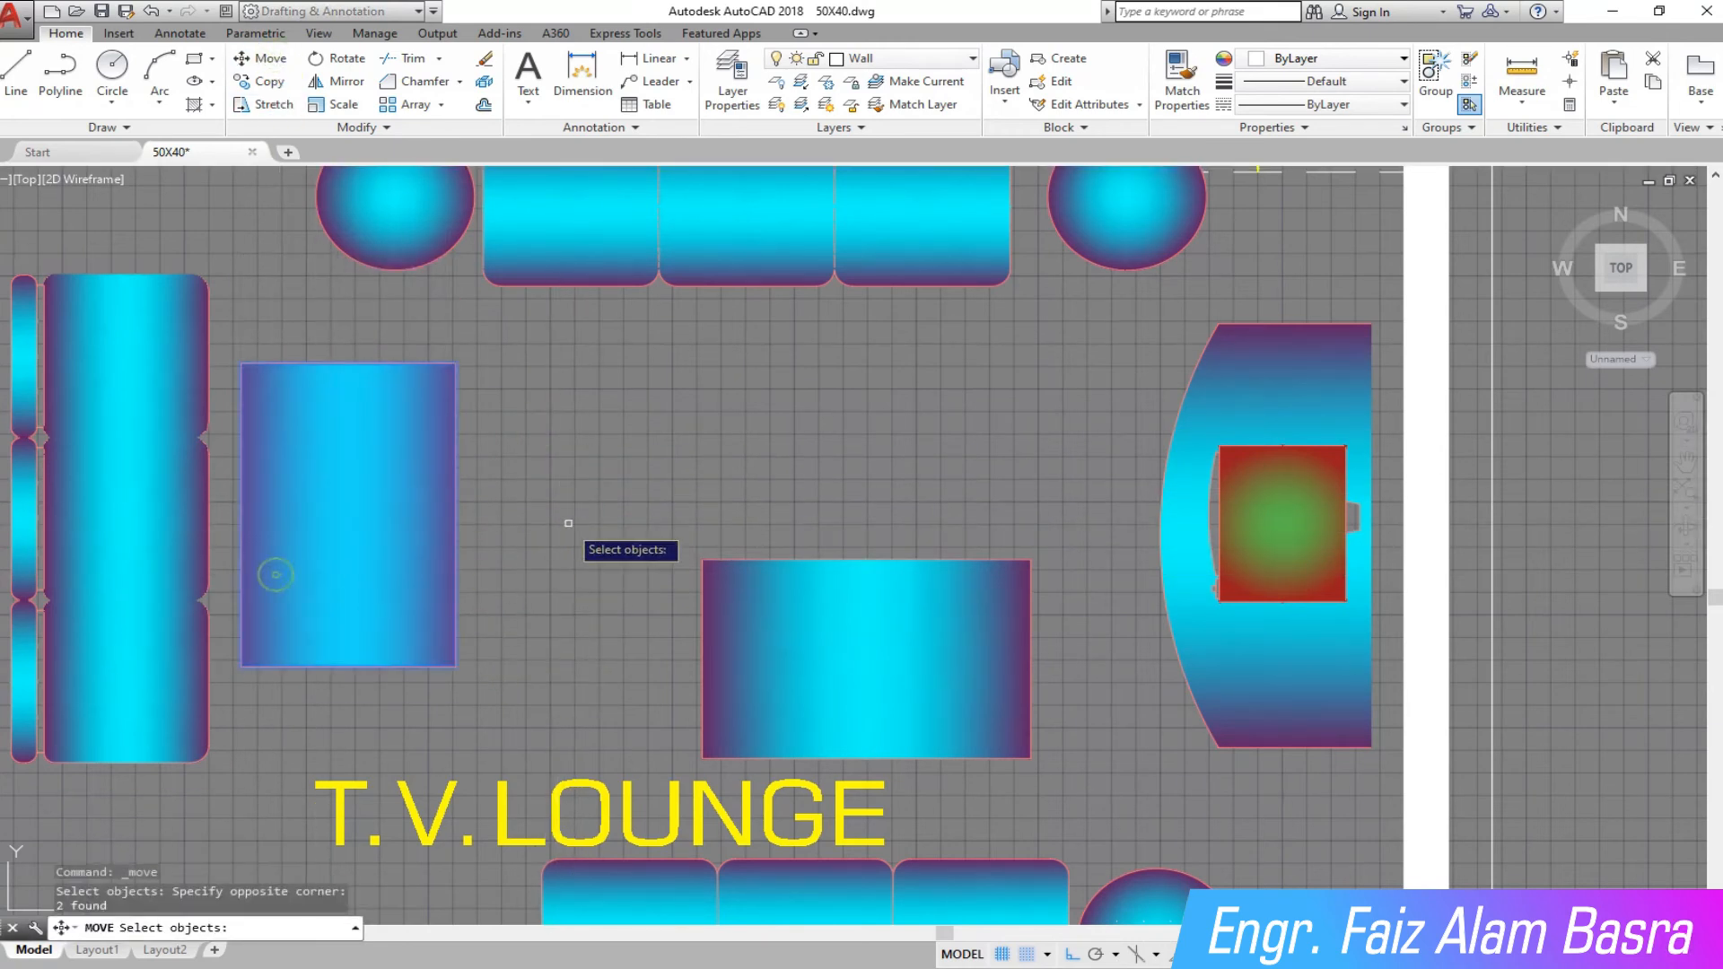
pyautogui.press('Return')
pyautogui.click(627, 465)
pyautogui.click(703, 467)
# Step: Copy the horizontal rectangular table about 2'-0" straight up to form a pair
pyautogui.scroll(-2, 693, 473)
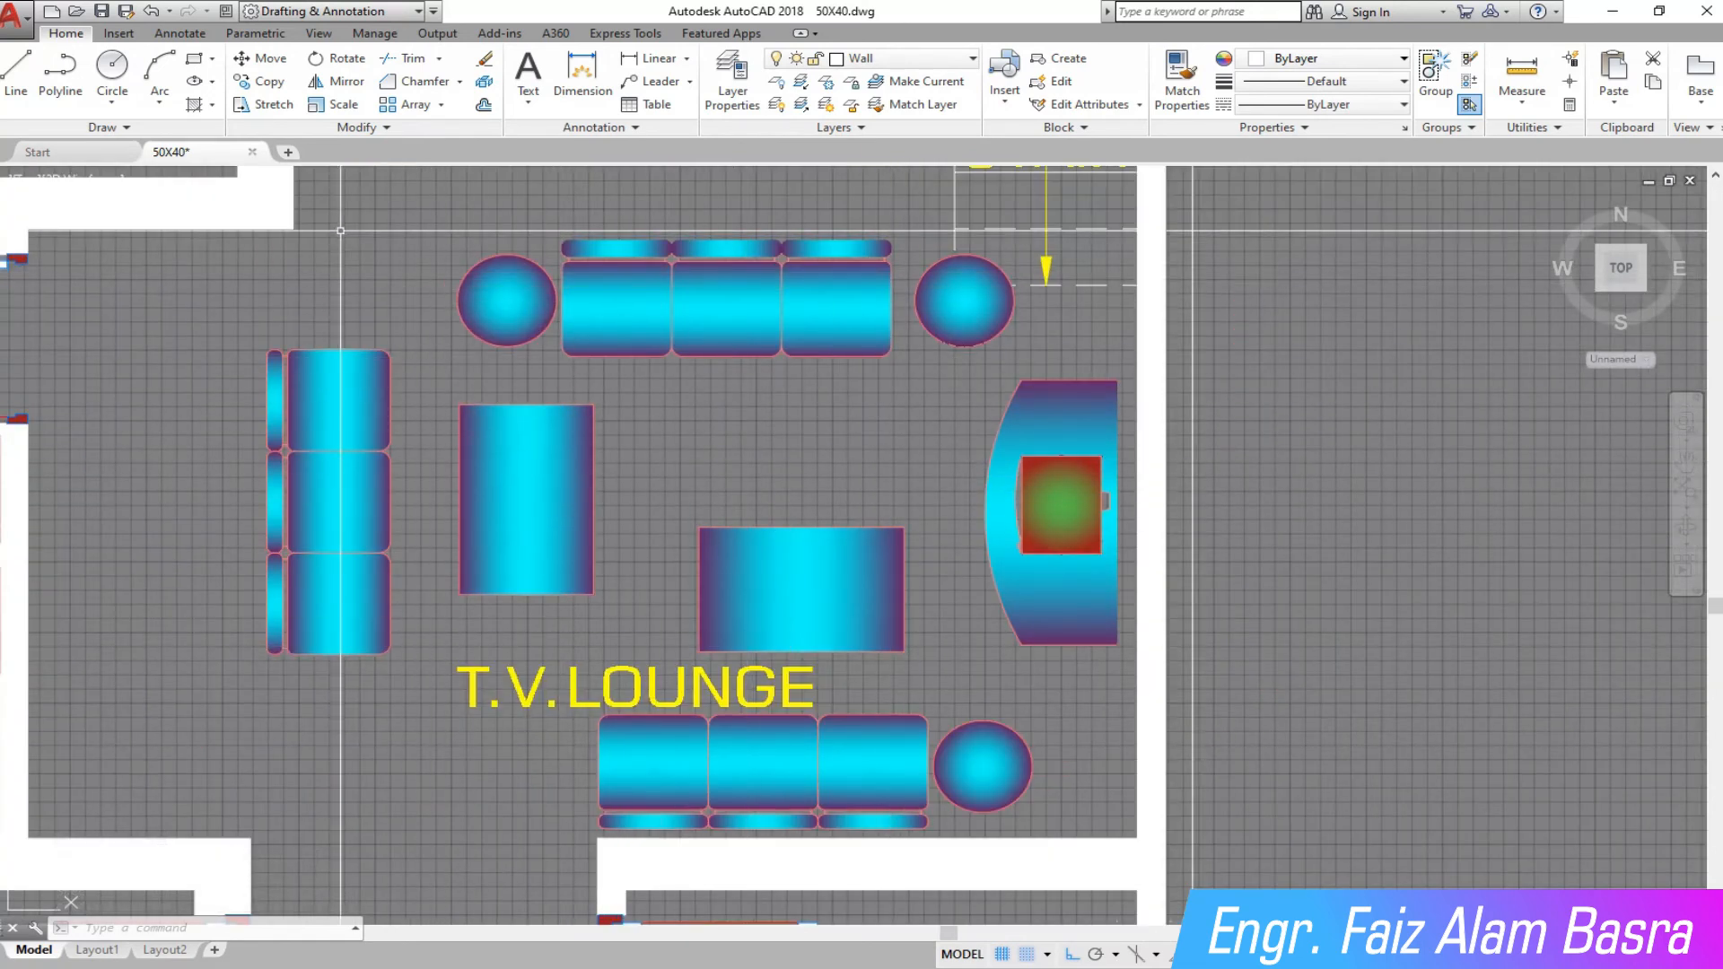
pyautogui.click(949, 611)
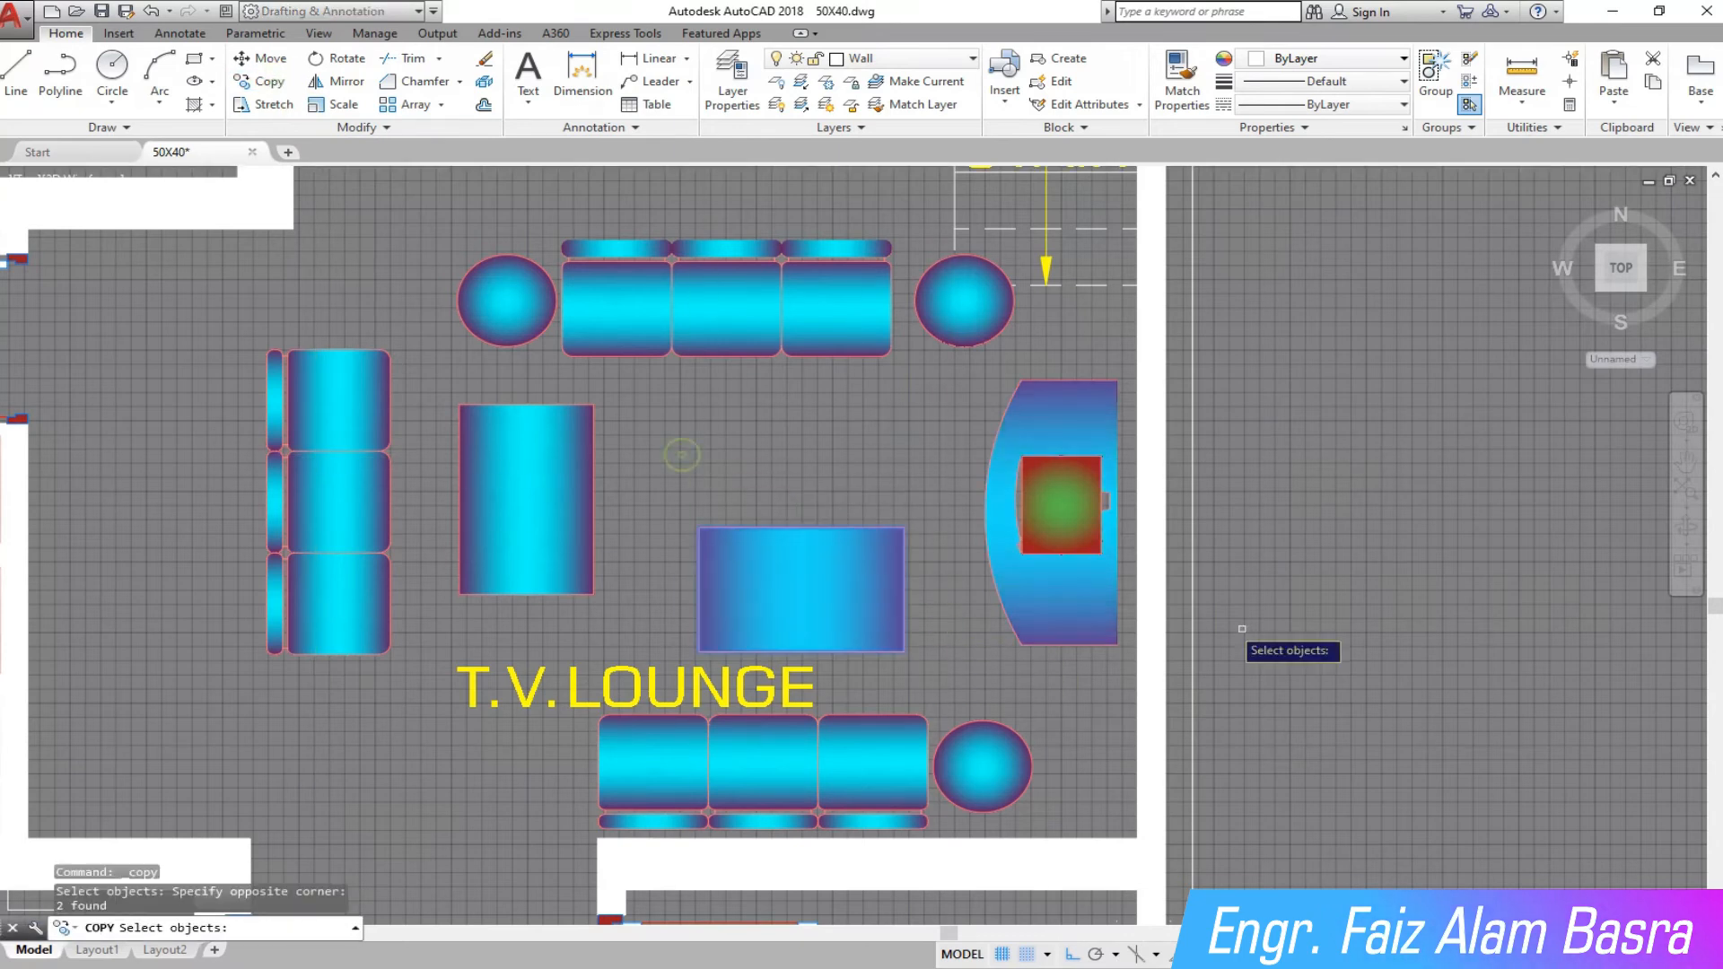
pyautogui.press('Return')
pyautogui.click(1336, 646)
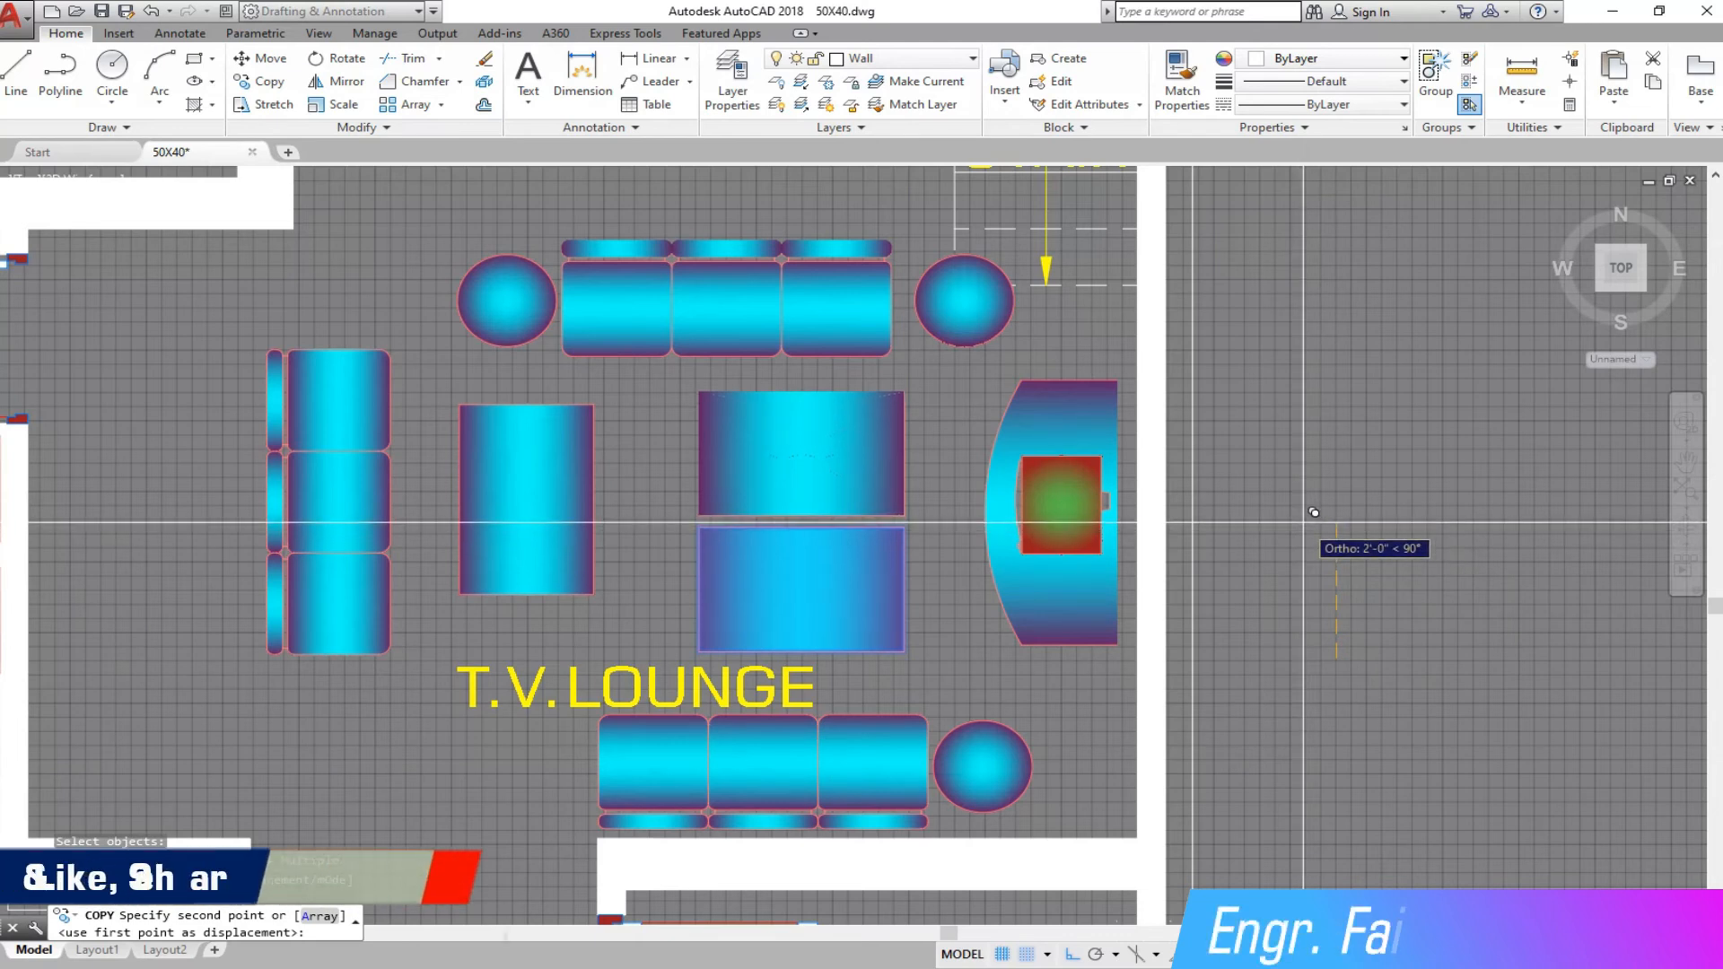
pyautogui.click(1312, 508)
pyautogui.press('Return')
# Step: Delete the upright rectangular table beside the vertical sofa
pyautogui.scroll(2, 459, 470)
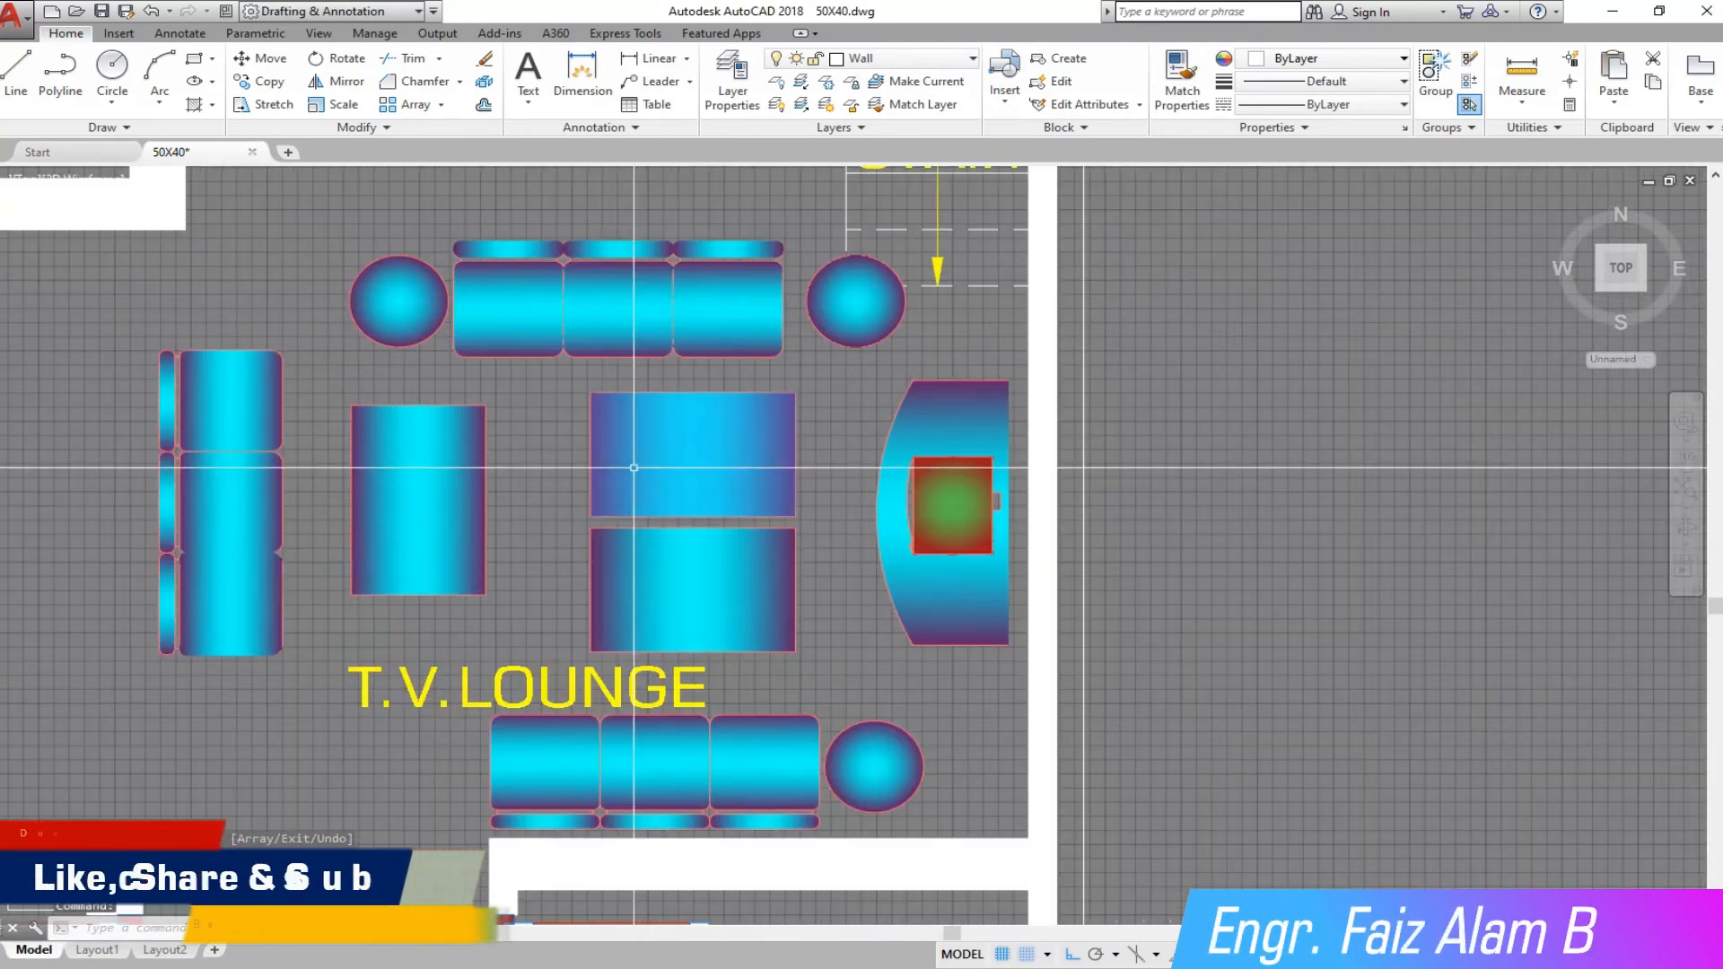
pyautogui.scroll(-2, 700, 453)
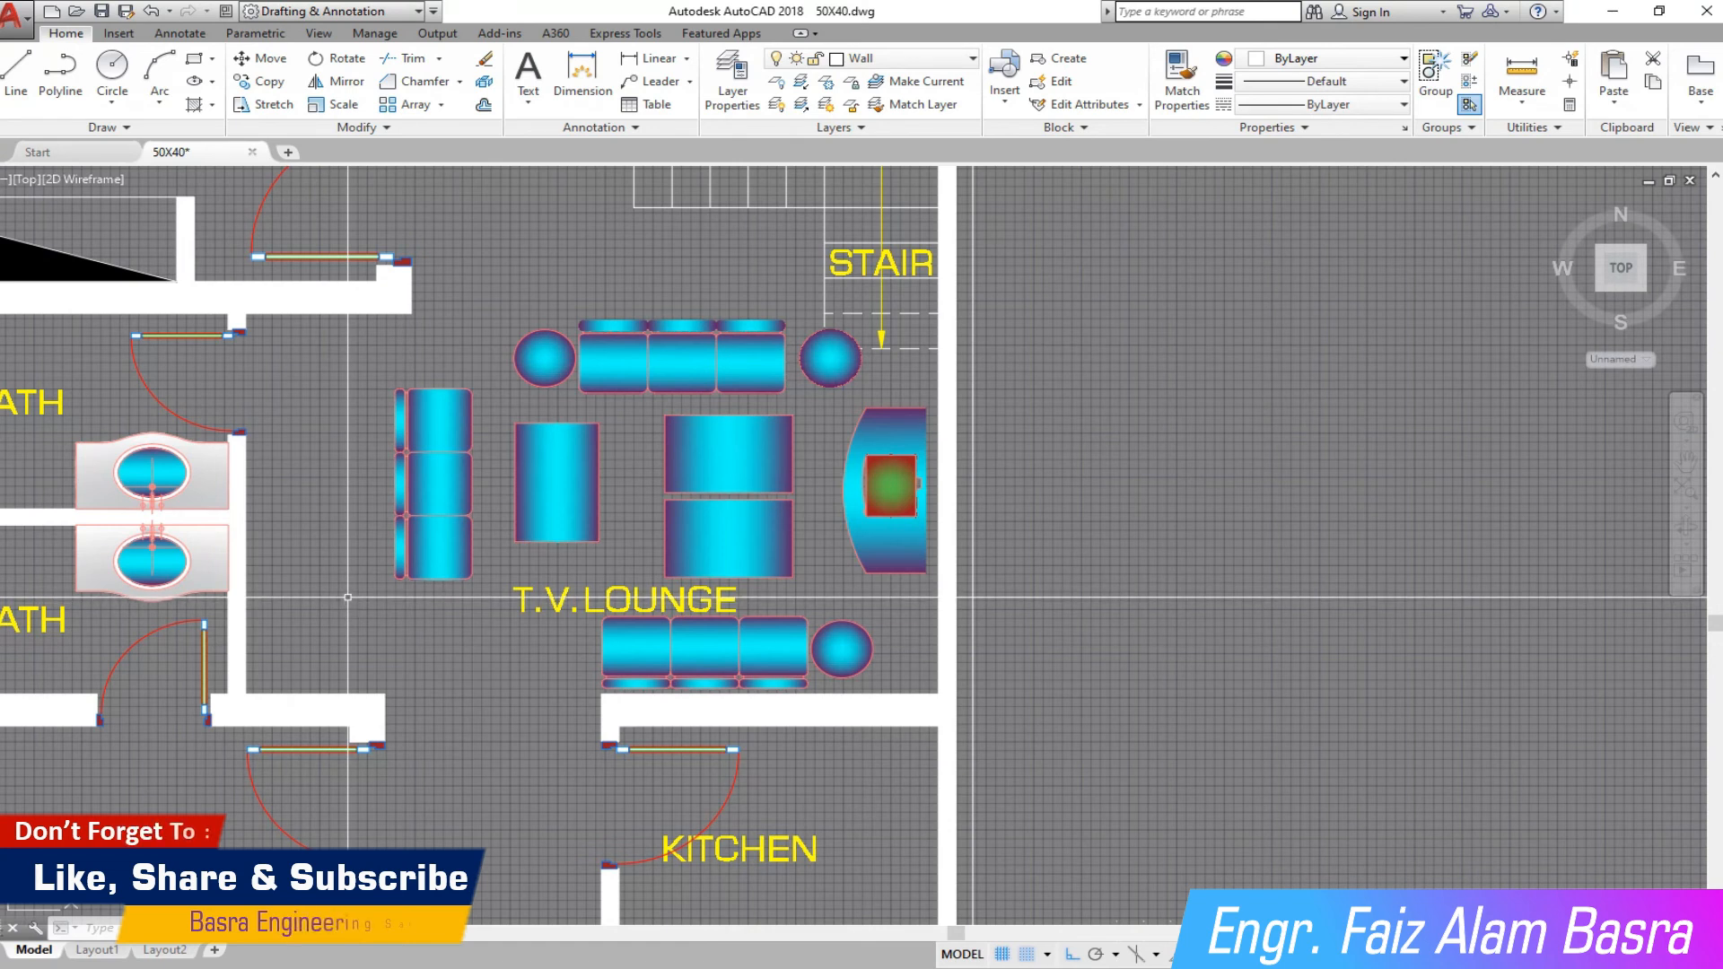
pyautogui.scroll(2, 703, 448)
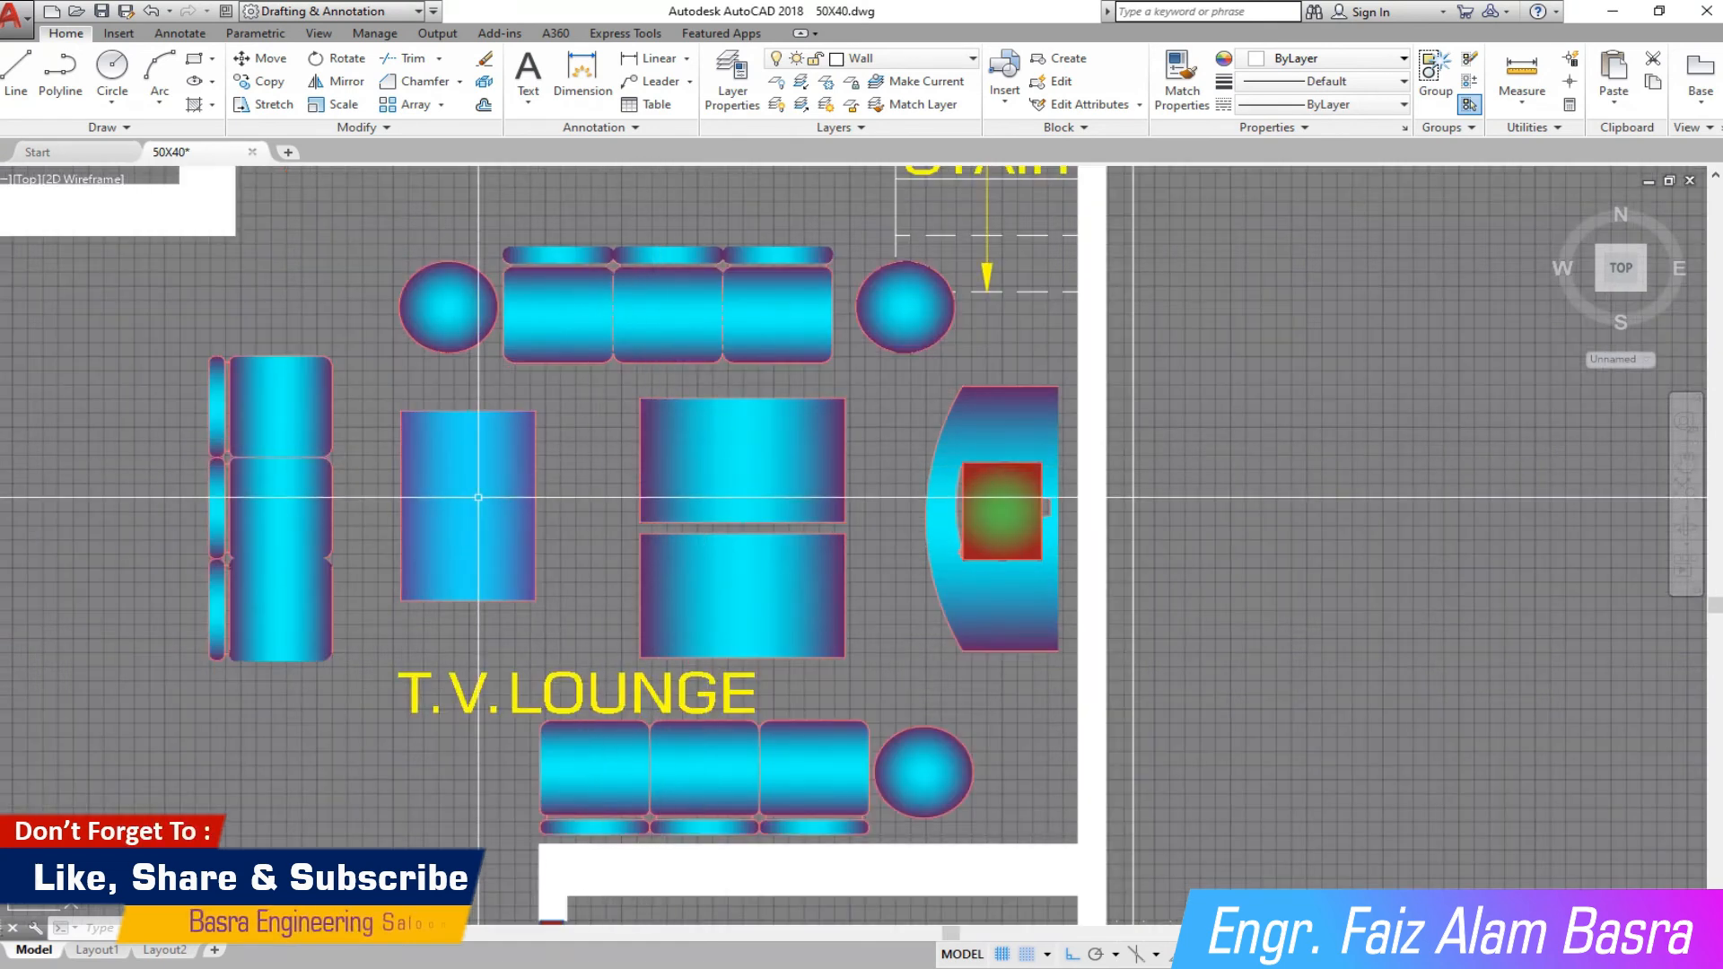
pyautogui.click(880, 635)
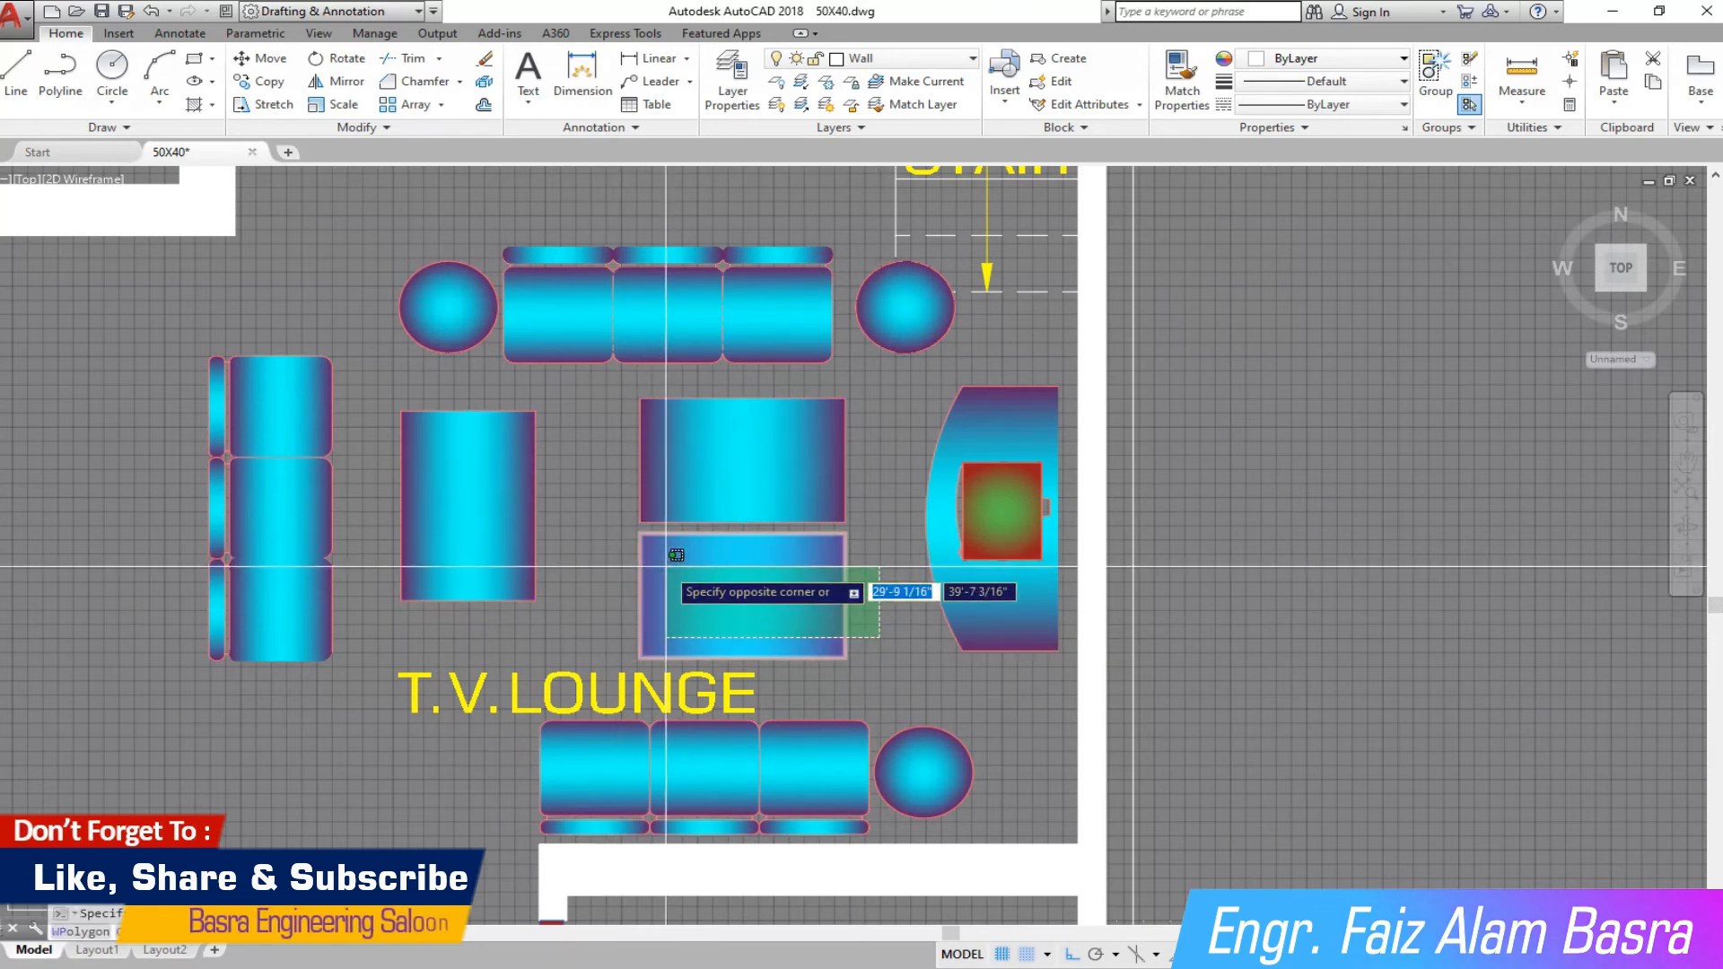
pyautogui.click(867, 602)
pyautogui.click(549, 615)
pyautogui.click(384, 404)
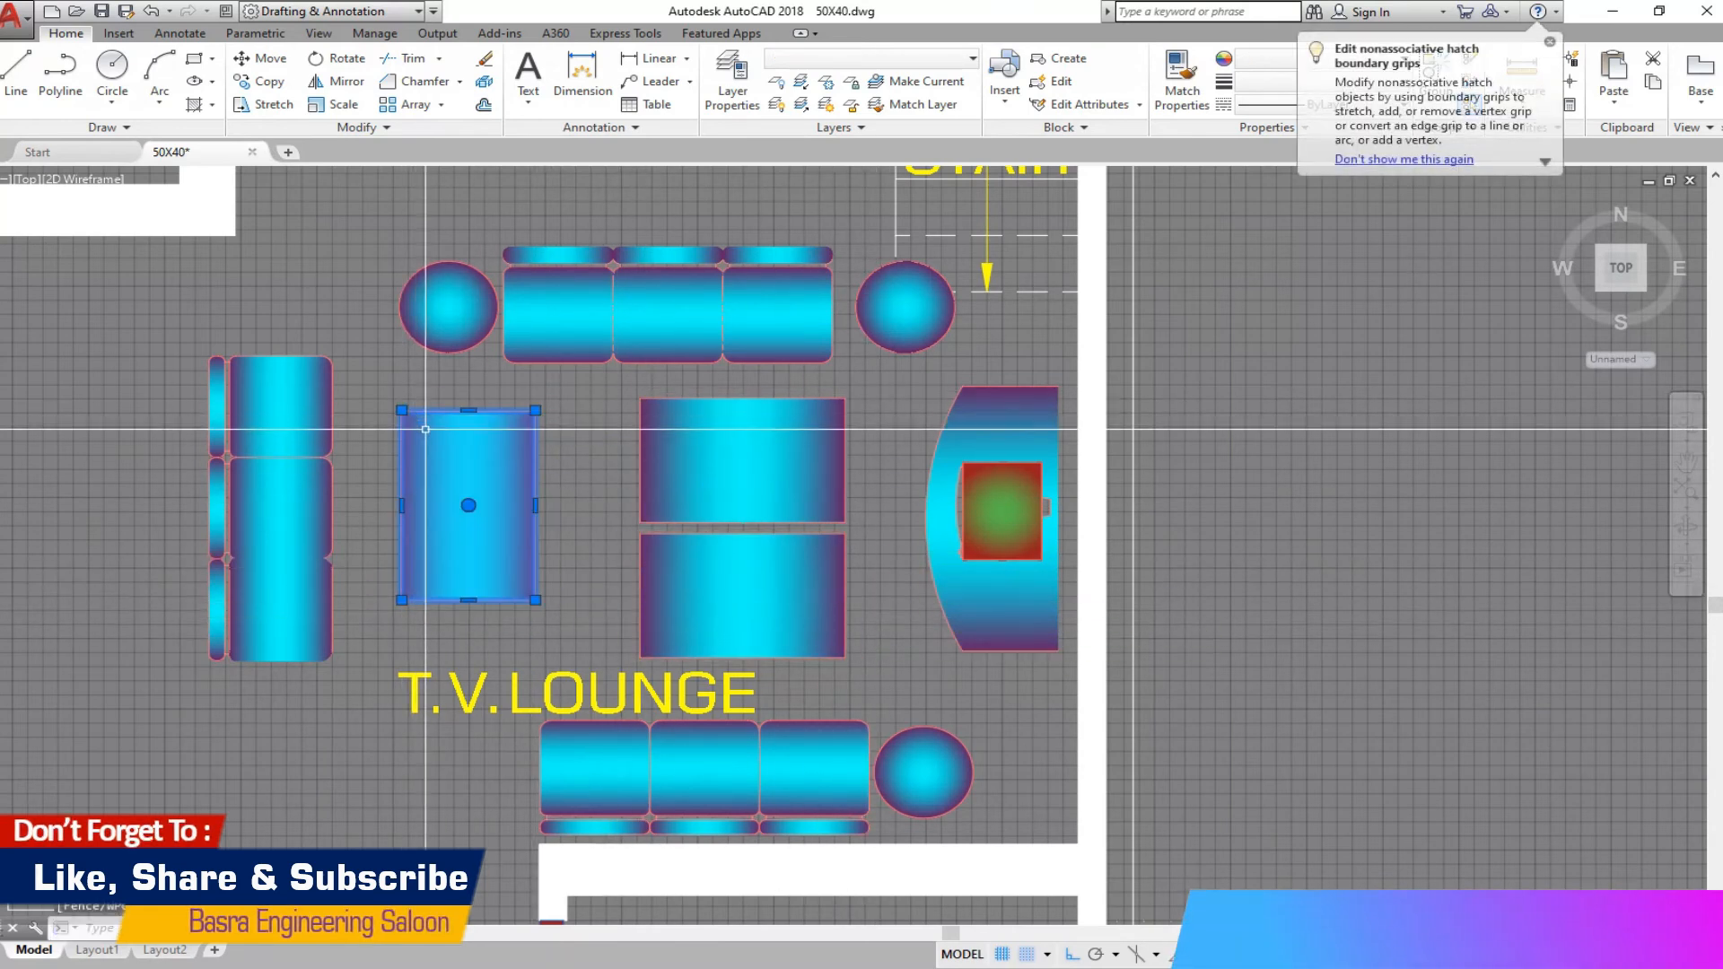
pyautogui.press('Delete')
# Step: Move the lower rectangular table together with the T.V. LOUNGE label horizontally left toward the vertical sofa
pyautogui.click(712, 538)
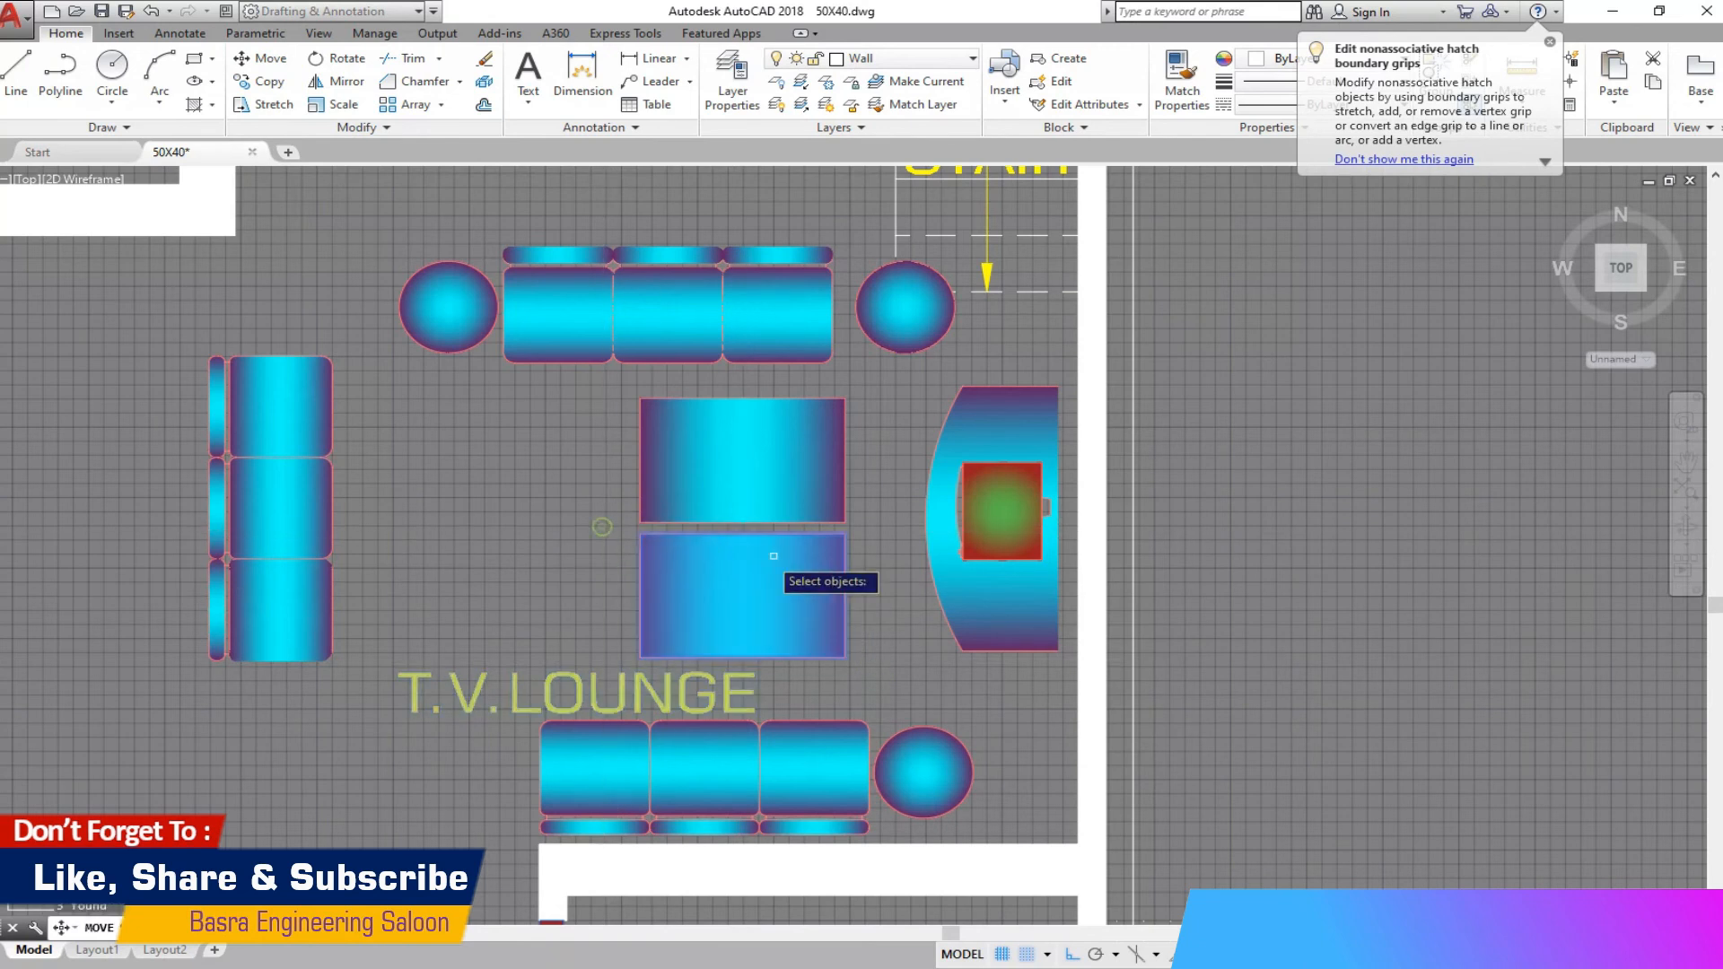
pyautogui.press('Return')
pyautogui.click(845, 595)
pyautogui.click(627, 549)
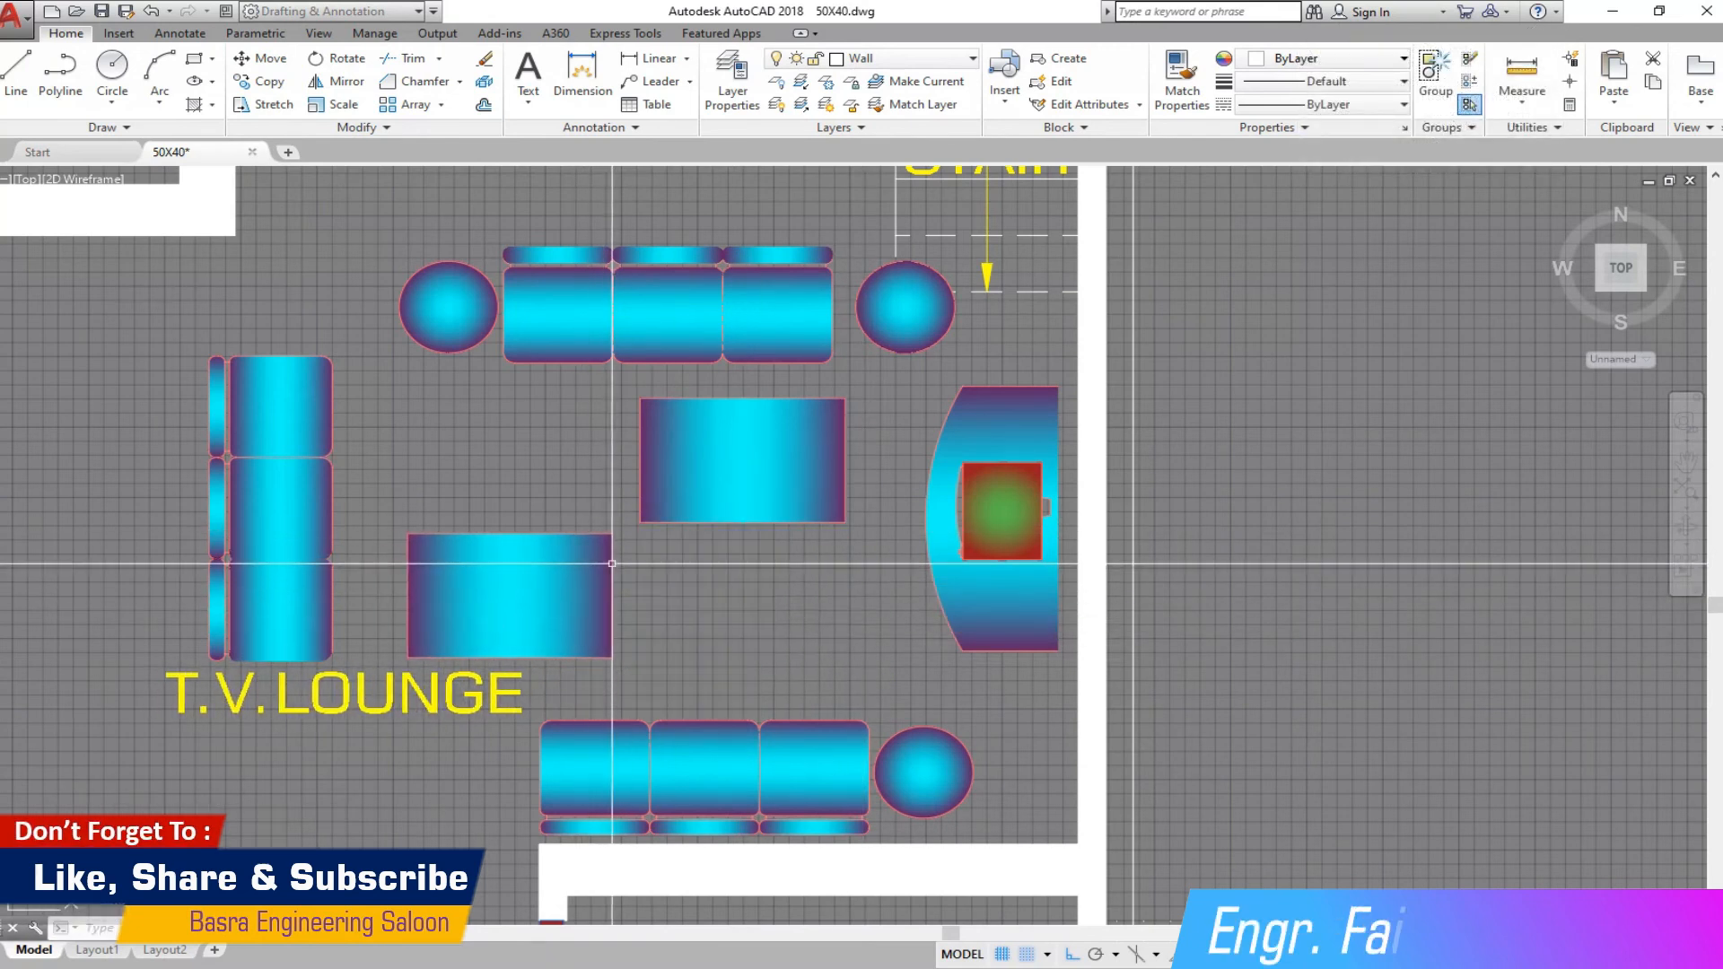
# Step: Move the left rectangular table straight up to face the middle of the vertical sofa
pyautogui.click(631, 618)
pyautogui.click(398, 502)
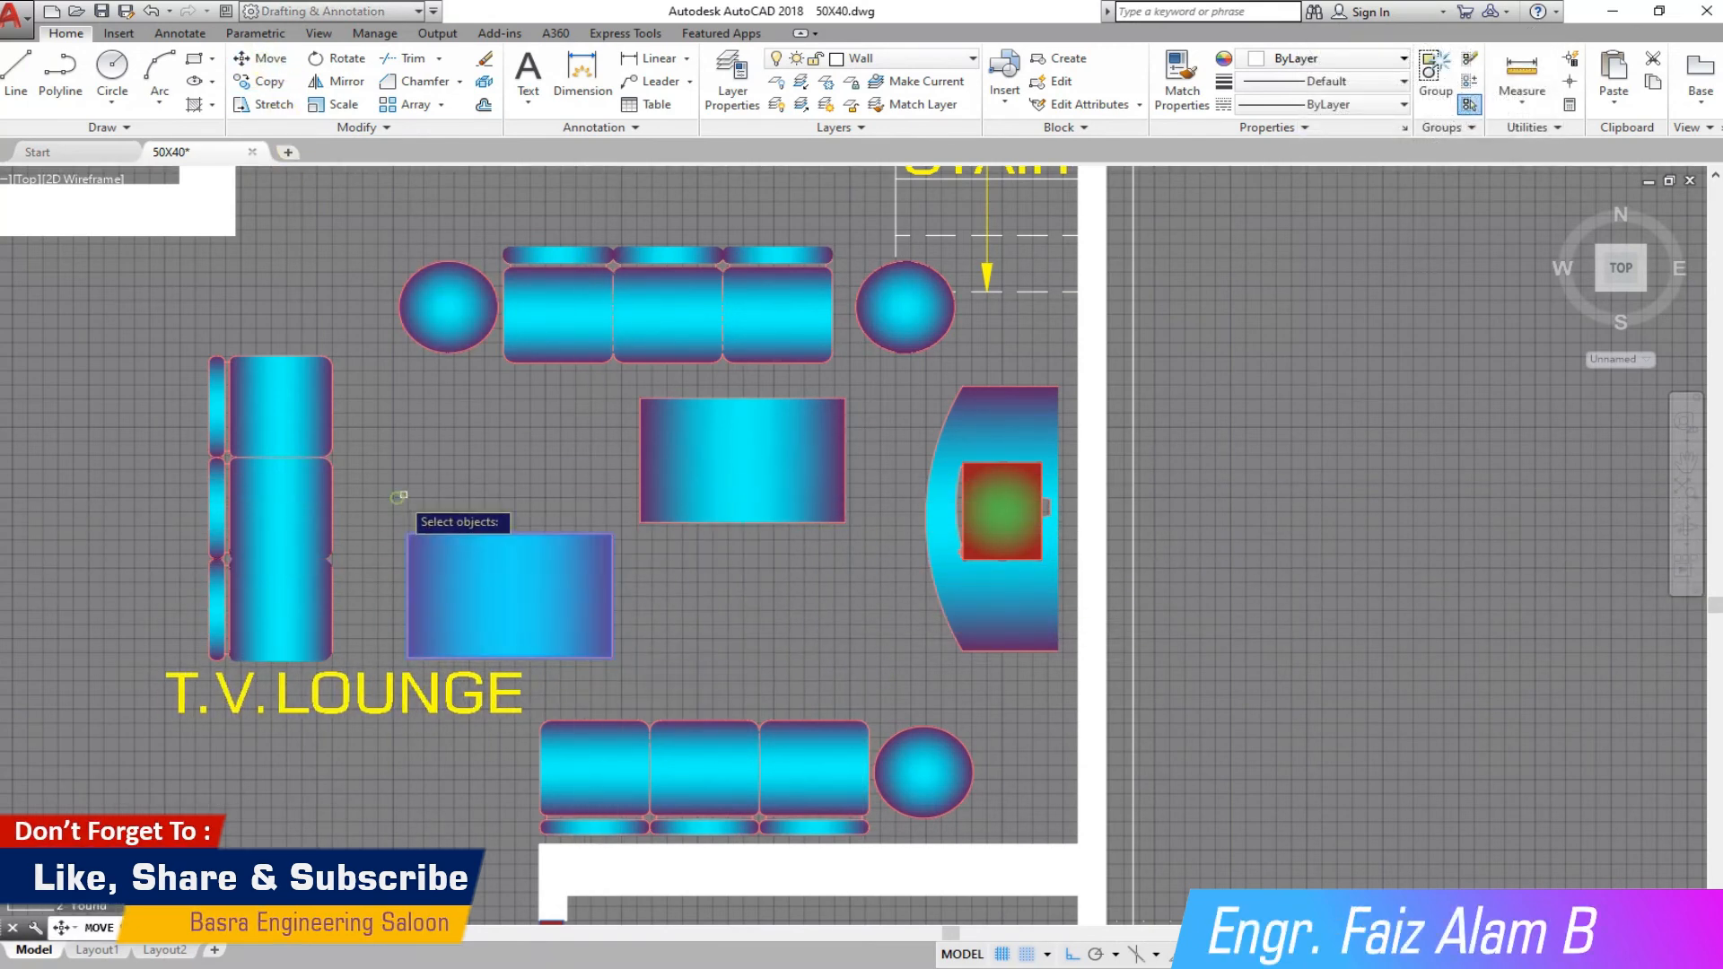
pyautogui.press('Return')
pyautogui.click(404, 477)
pyautogui.click(429, 381)
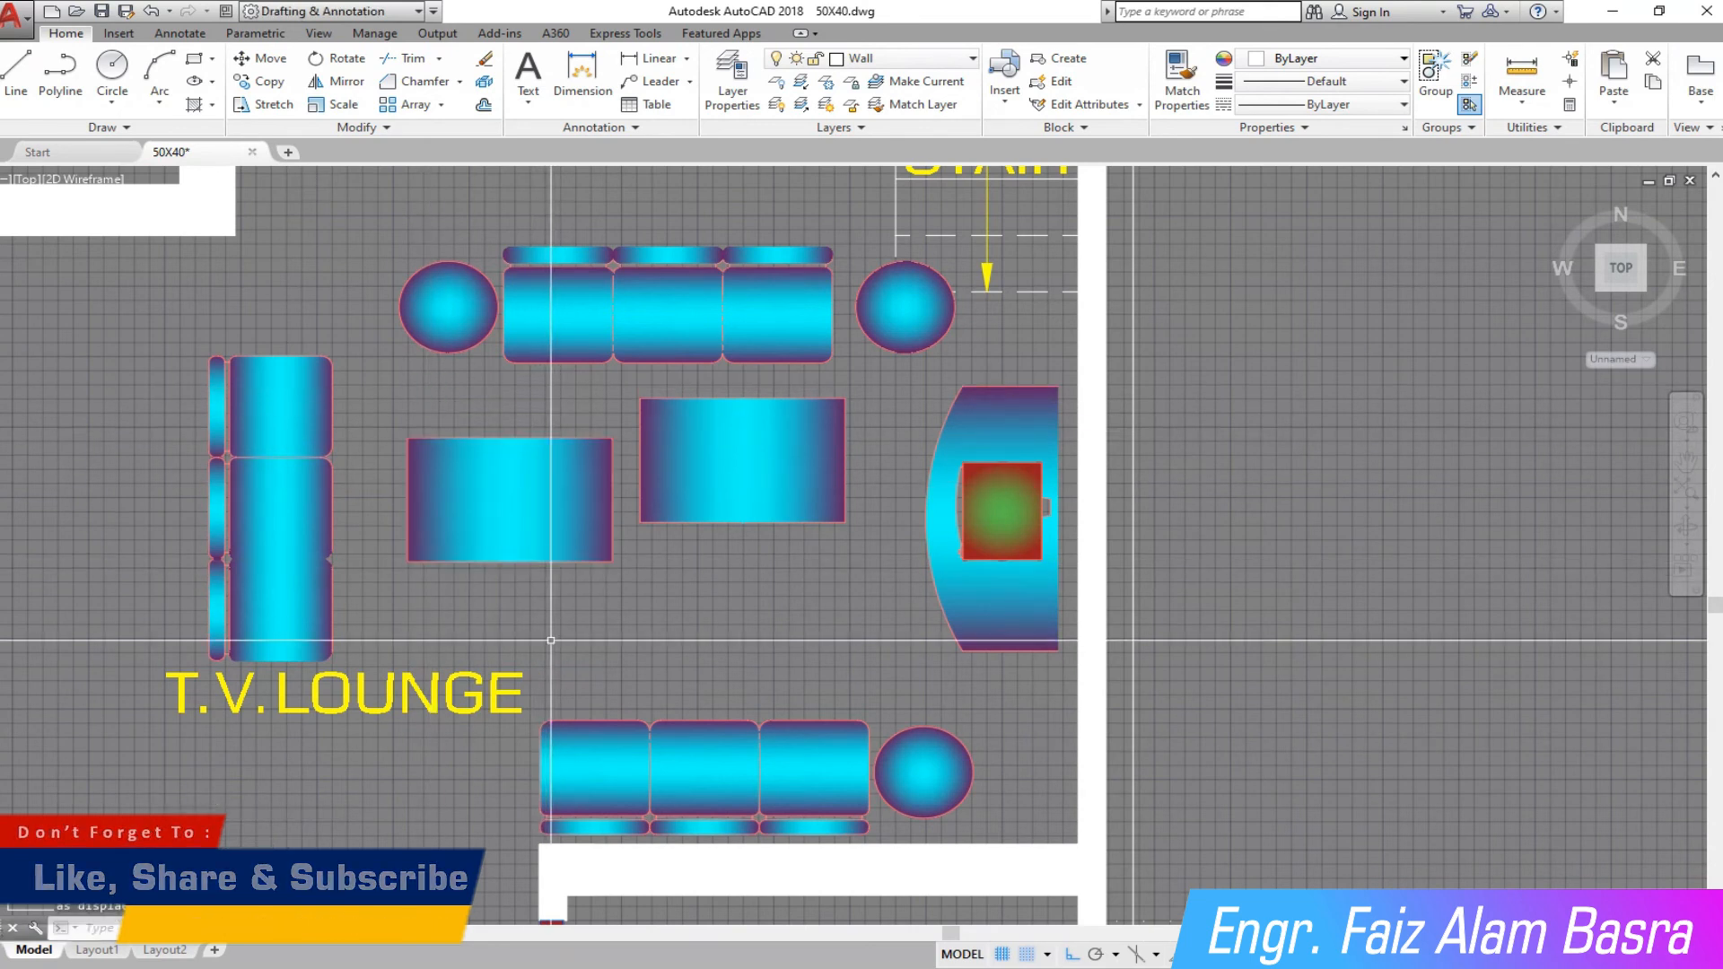
# Step: Move the right rectangular table straight down to face the middle of the TV unit
pyautogui.click(915, 588)
pyautogui.click(619, 390)
pyautogui.press('Return')
pyautogui.click(699, 577)
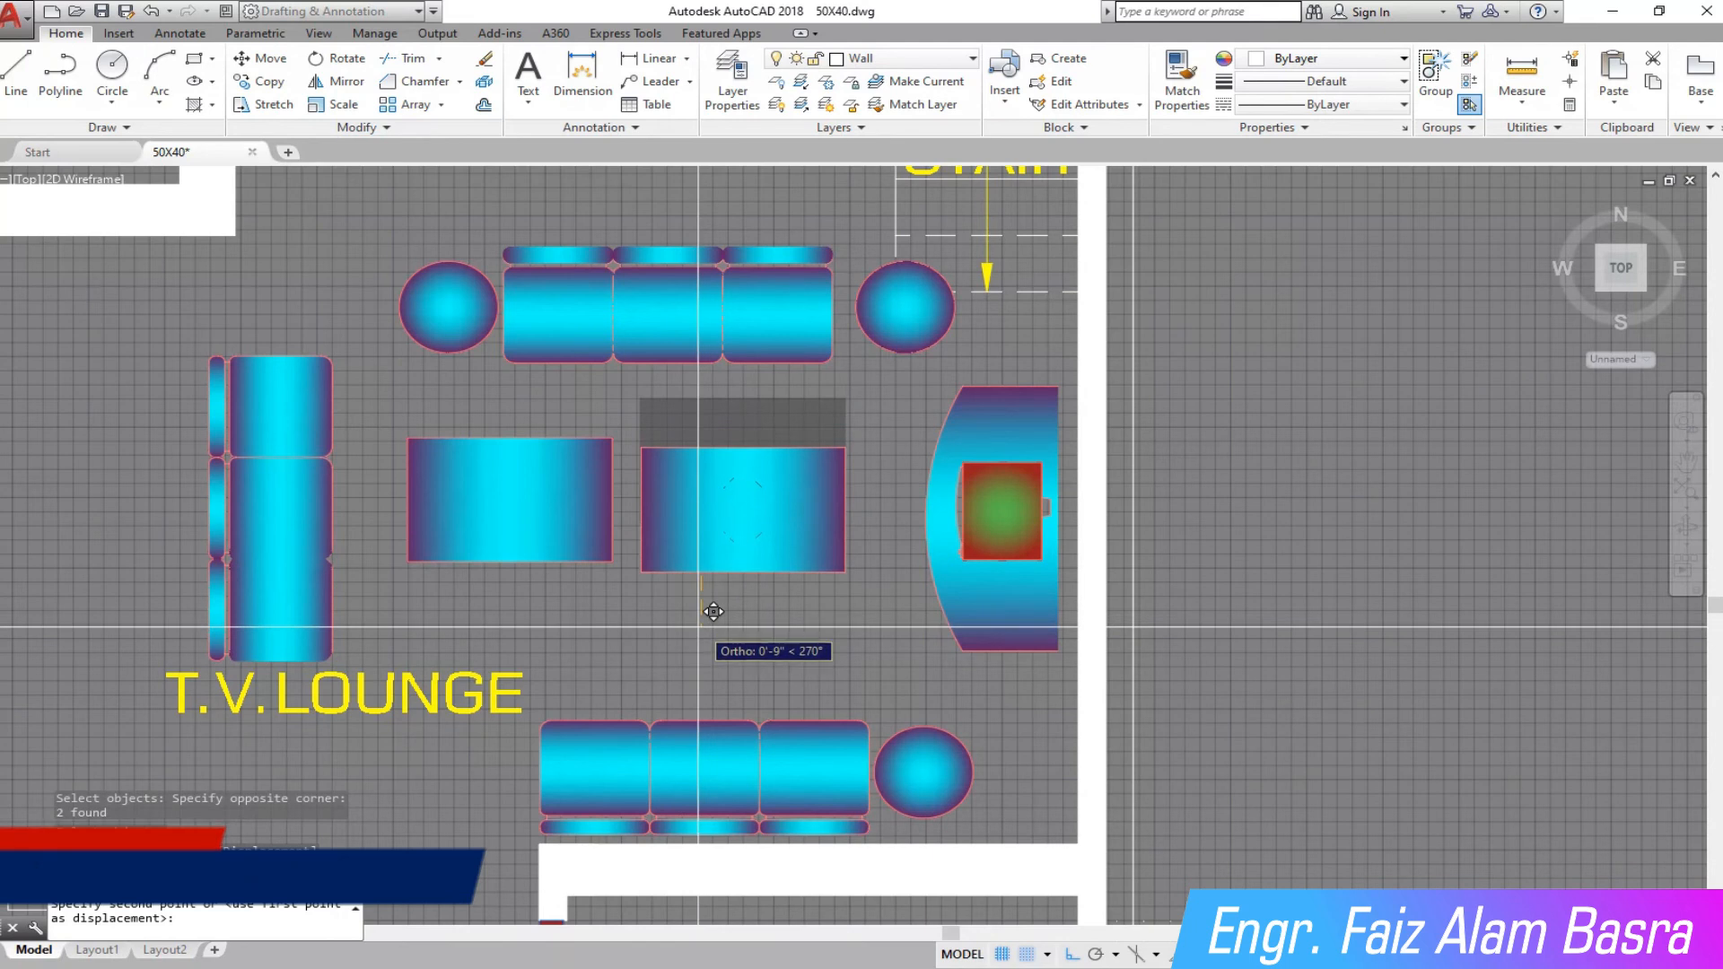
pyautogui.click(713, 628)
# Step: Move the left rectangular table about 5" down to line it up with the right table
pyautogui.click(260, 57)
pyautogui.click(590, 619)
pyautogui.click(444, 426)
pyautogui.press('Return')
pyautogui.click(635, 629)
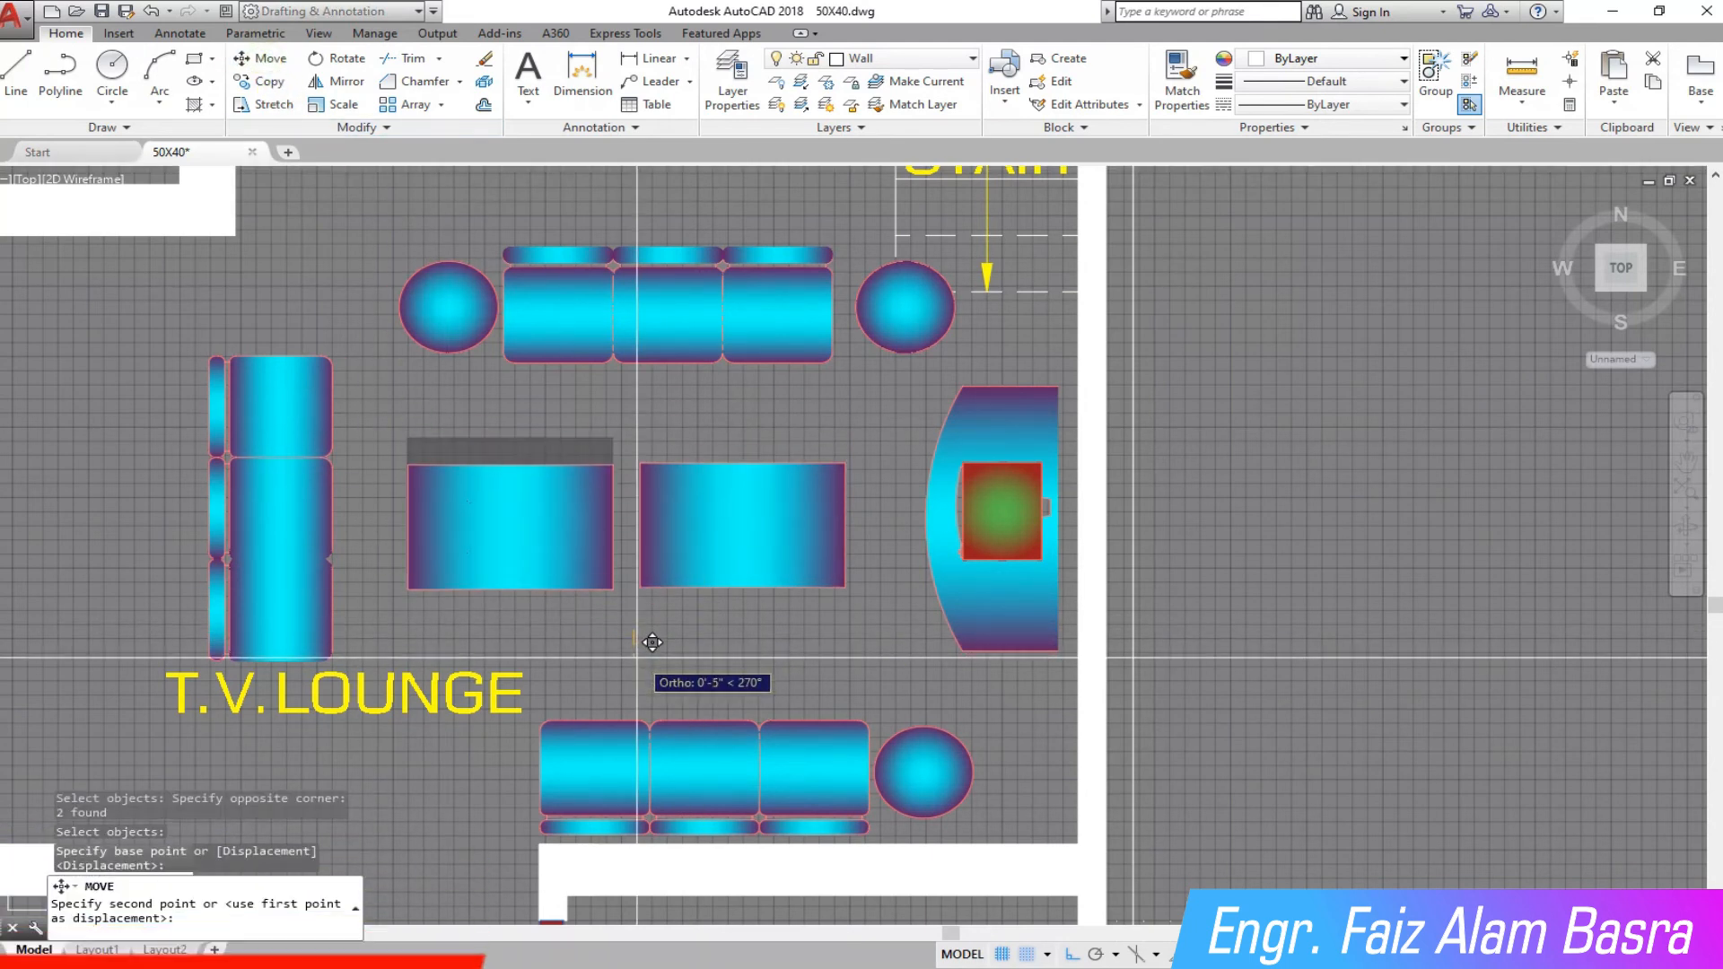
pyautogui.click(653, 642)
# Step: Move the T.V. LOUNGE label about 4'-11 1/2" right, and up to sit directly beneath the rectangular tables
pyautogui.scroll(-4, 469, 557)
pyautogui.scroll(3, 269, 529)
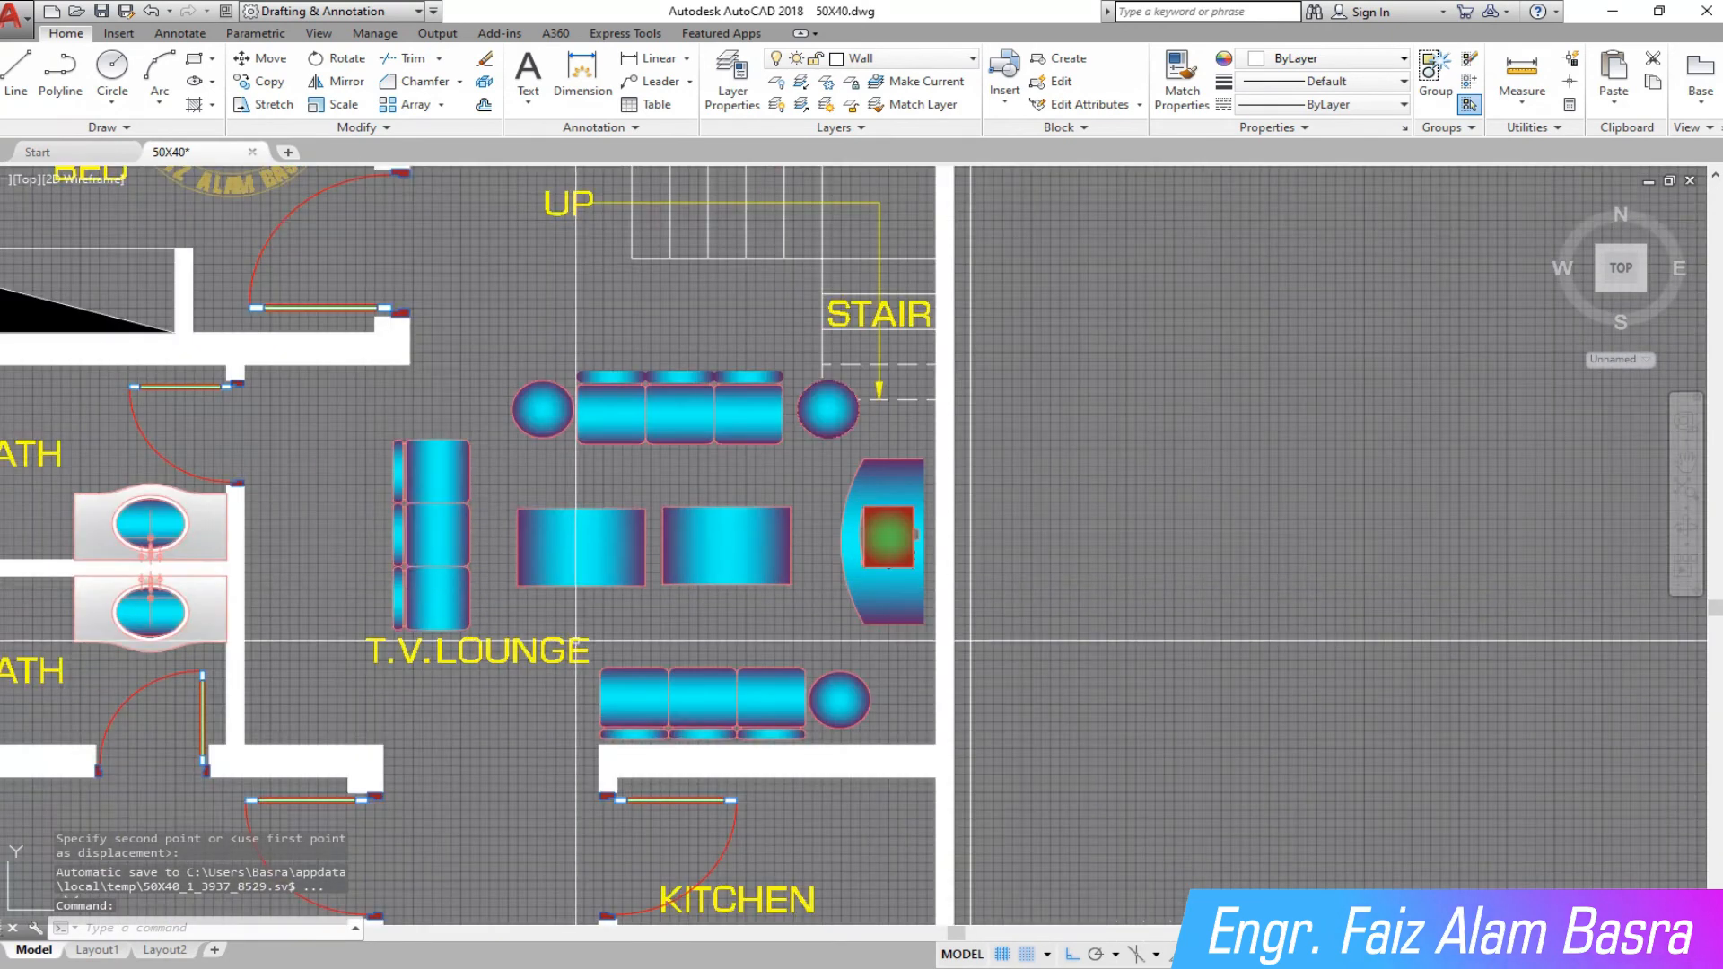
pyautogui.click(260, 57)
pyautogui.click(489, 651)
pyautogui.press('Return')
pyautogui.click(483, 628)
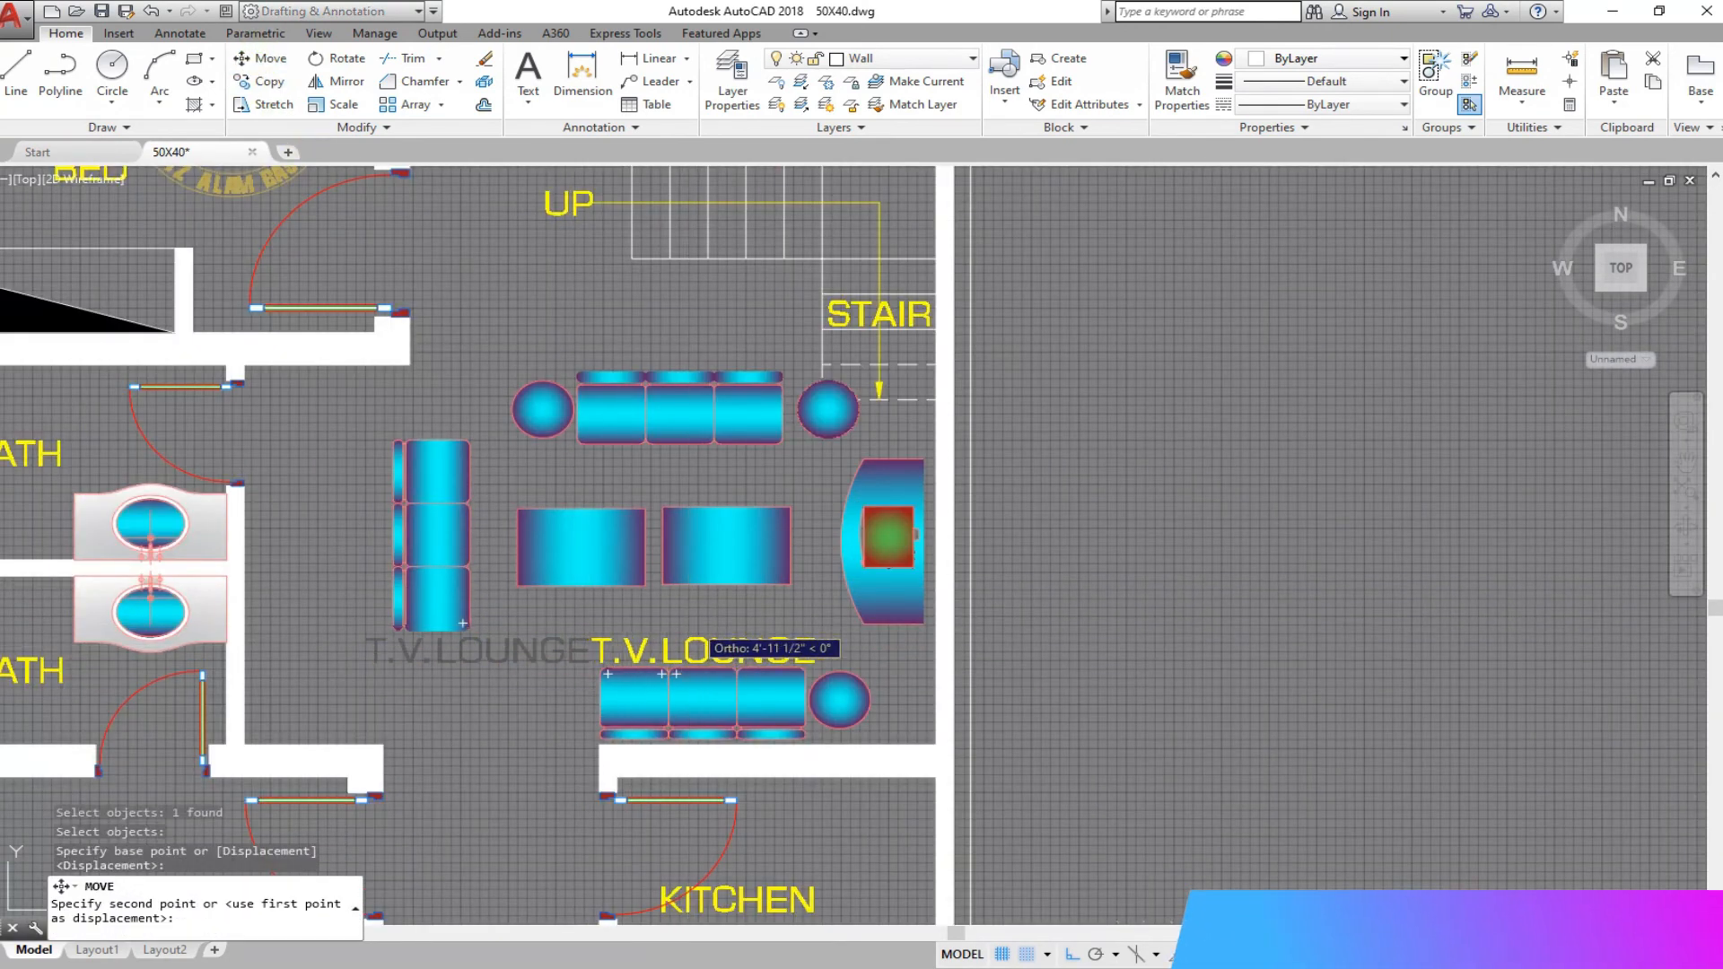
pyautogui.click(709, 642)
pyautogui.press('Return')
pyautogui.click(494, 680)
pyautogui.click(465, 630)
# Step: Copy the upper sofa's left round side table to the lower end of the vertical sofa with Ortho off
pyautogui.scroll(2, 469, 529)
pyautogui.click(260, 75)
pyautogui.click(525, 269)
pyautogui.click(642, 395)
pyautogui.press('Return')
pyautogui.click(586, 340)
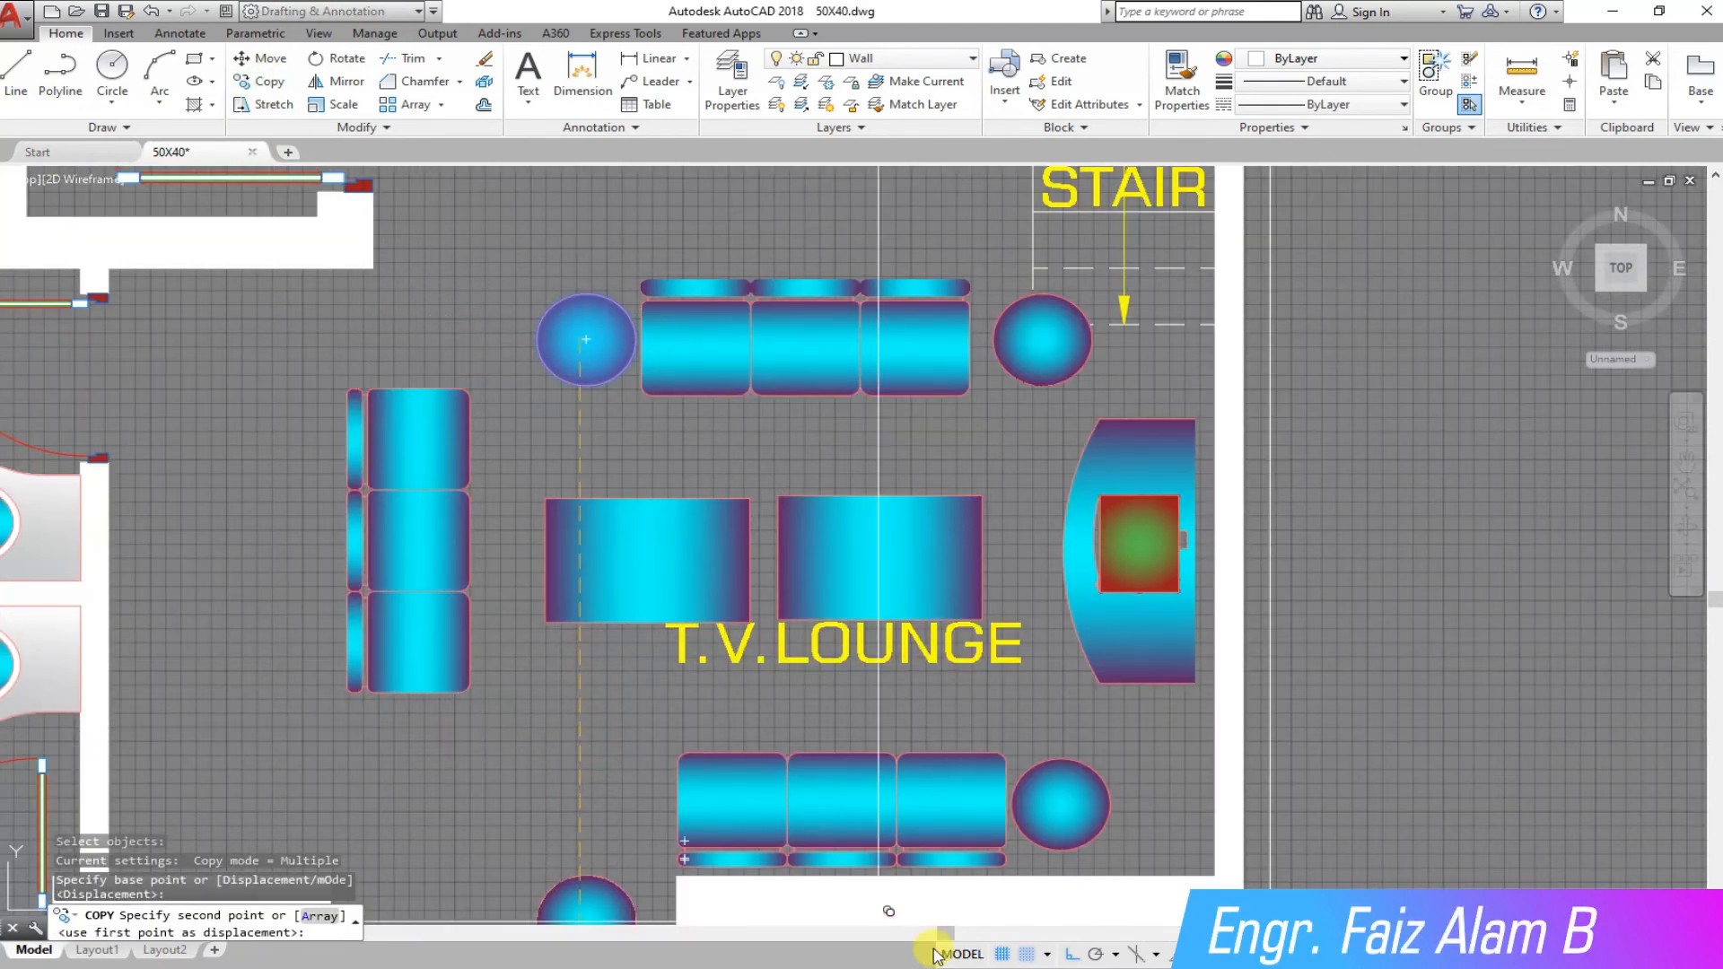
pyautogui.click(1072, 956)
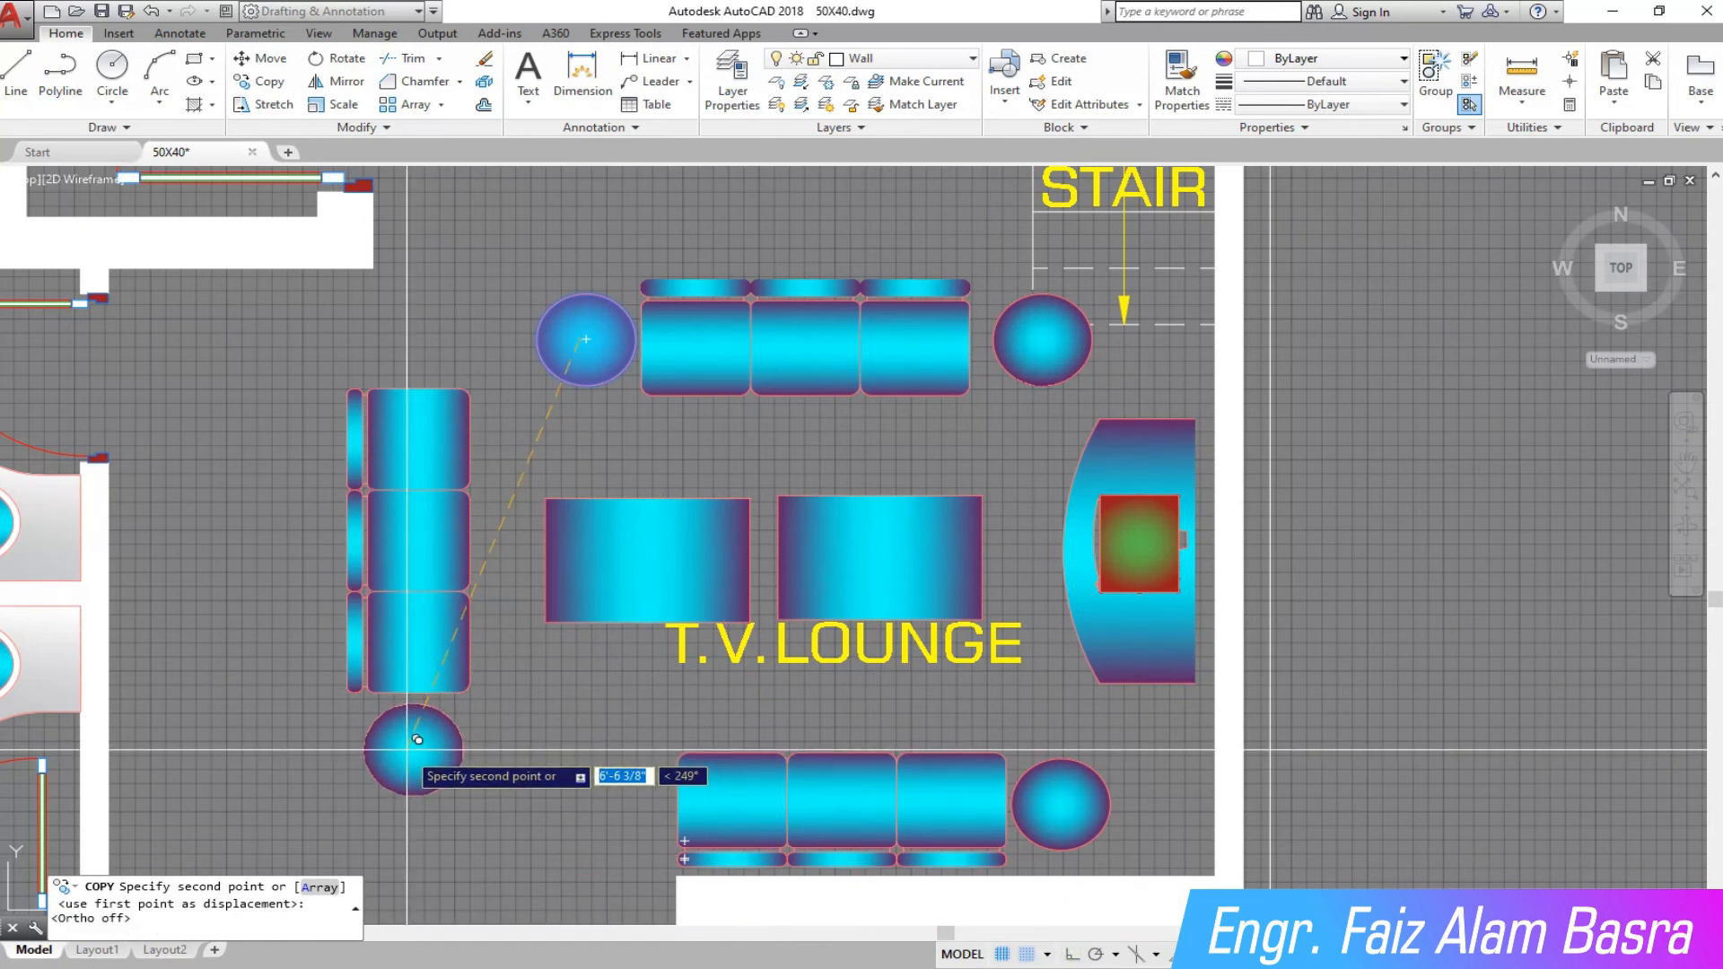
pyautogui.click(417, 740)
pyautogui.press('Escape')
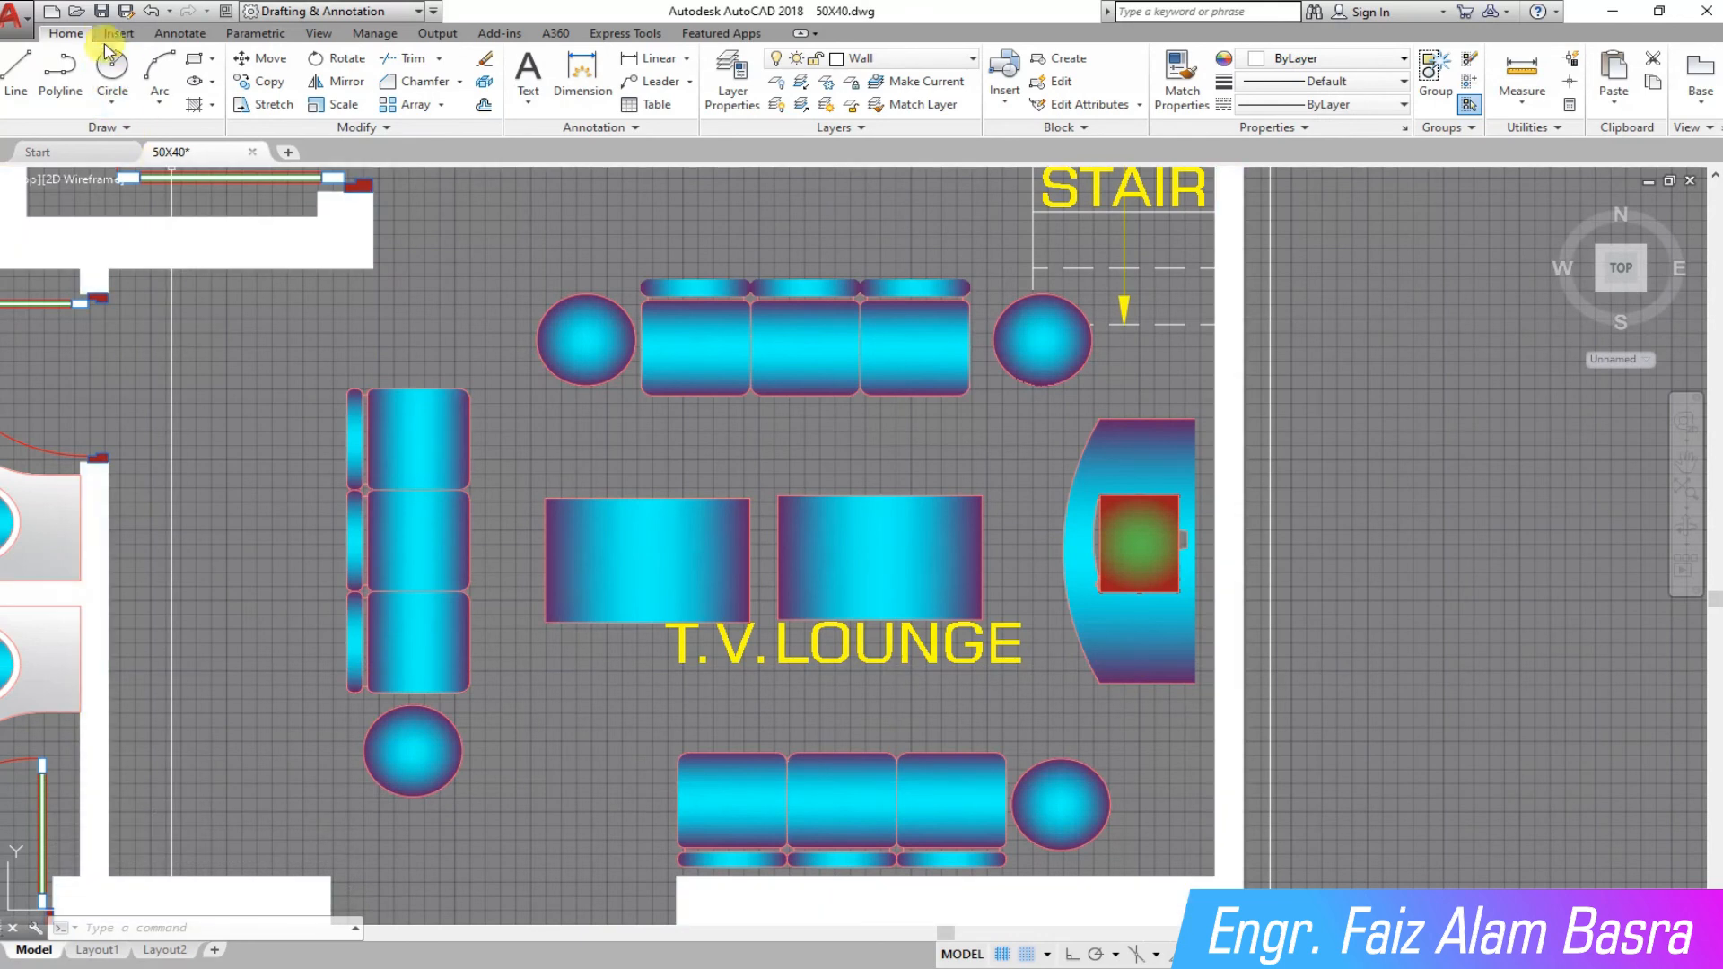
# Step: Save the drawing and move the T.V. LOUNGE label about 1'-0" diagonally down-left, clear of the rectangular tables
pyautogui.click(103, 12)
pyautogui.click(265, 57)
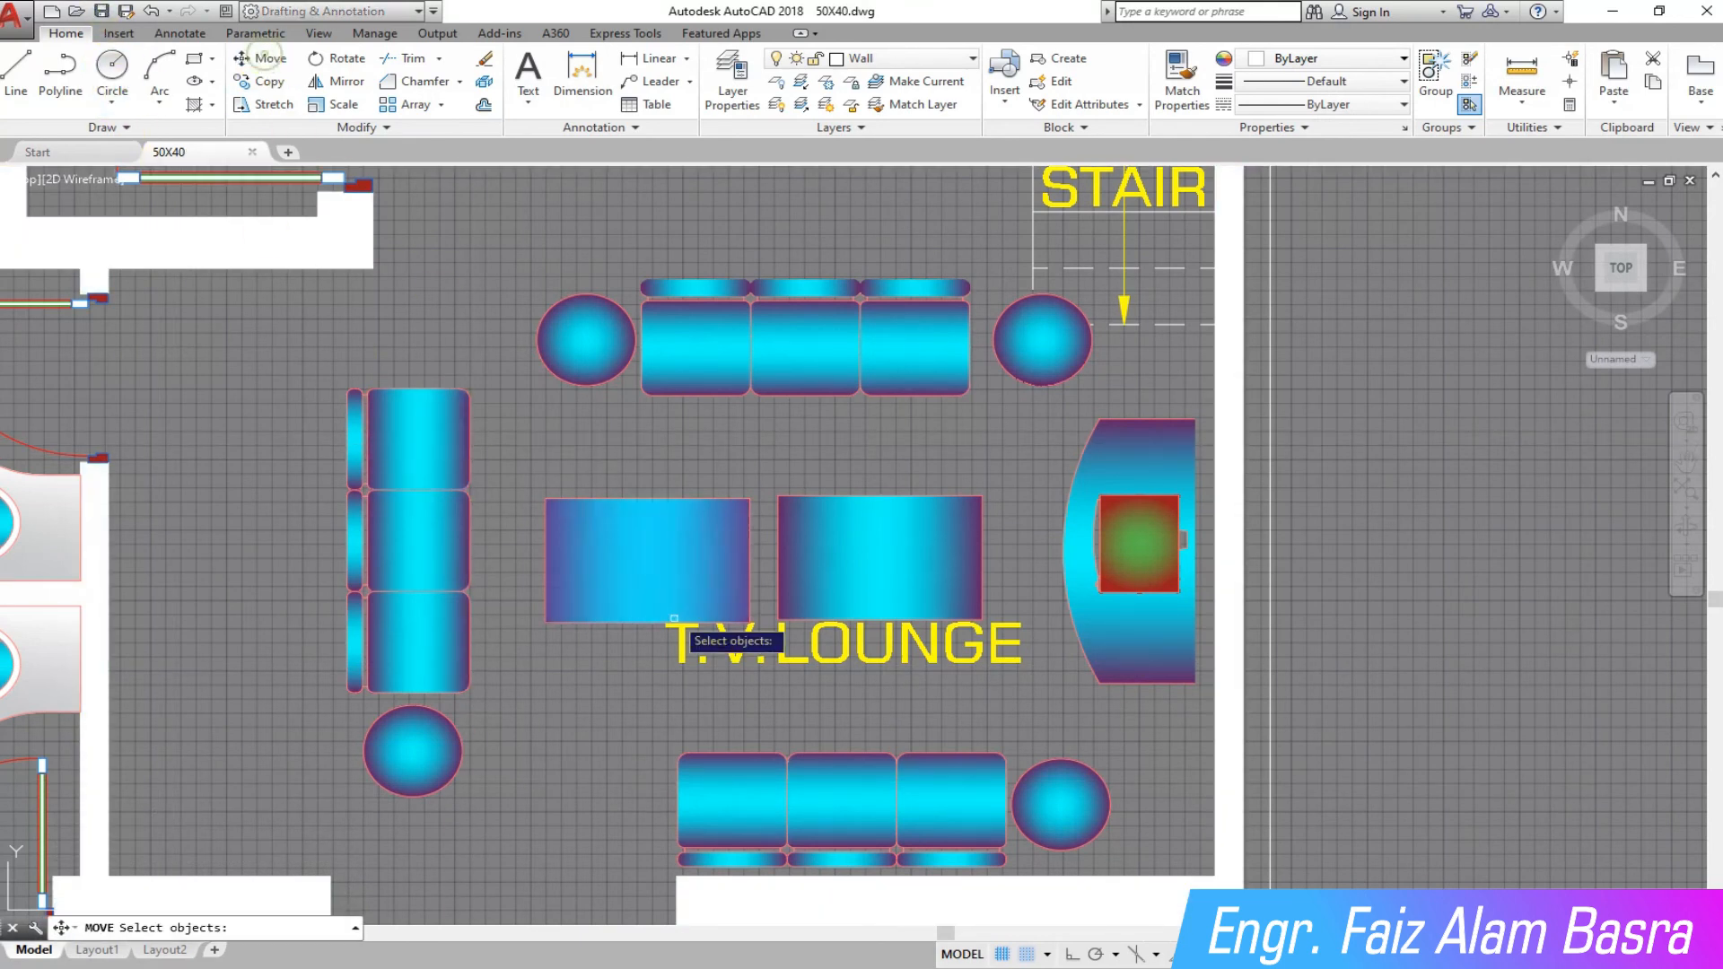
pyautogui.press('Return')
pyautogui.click(610, 677)
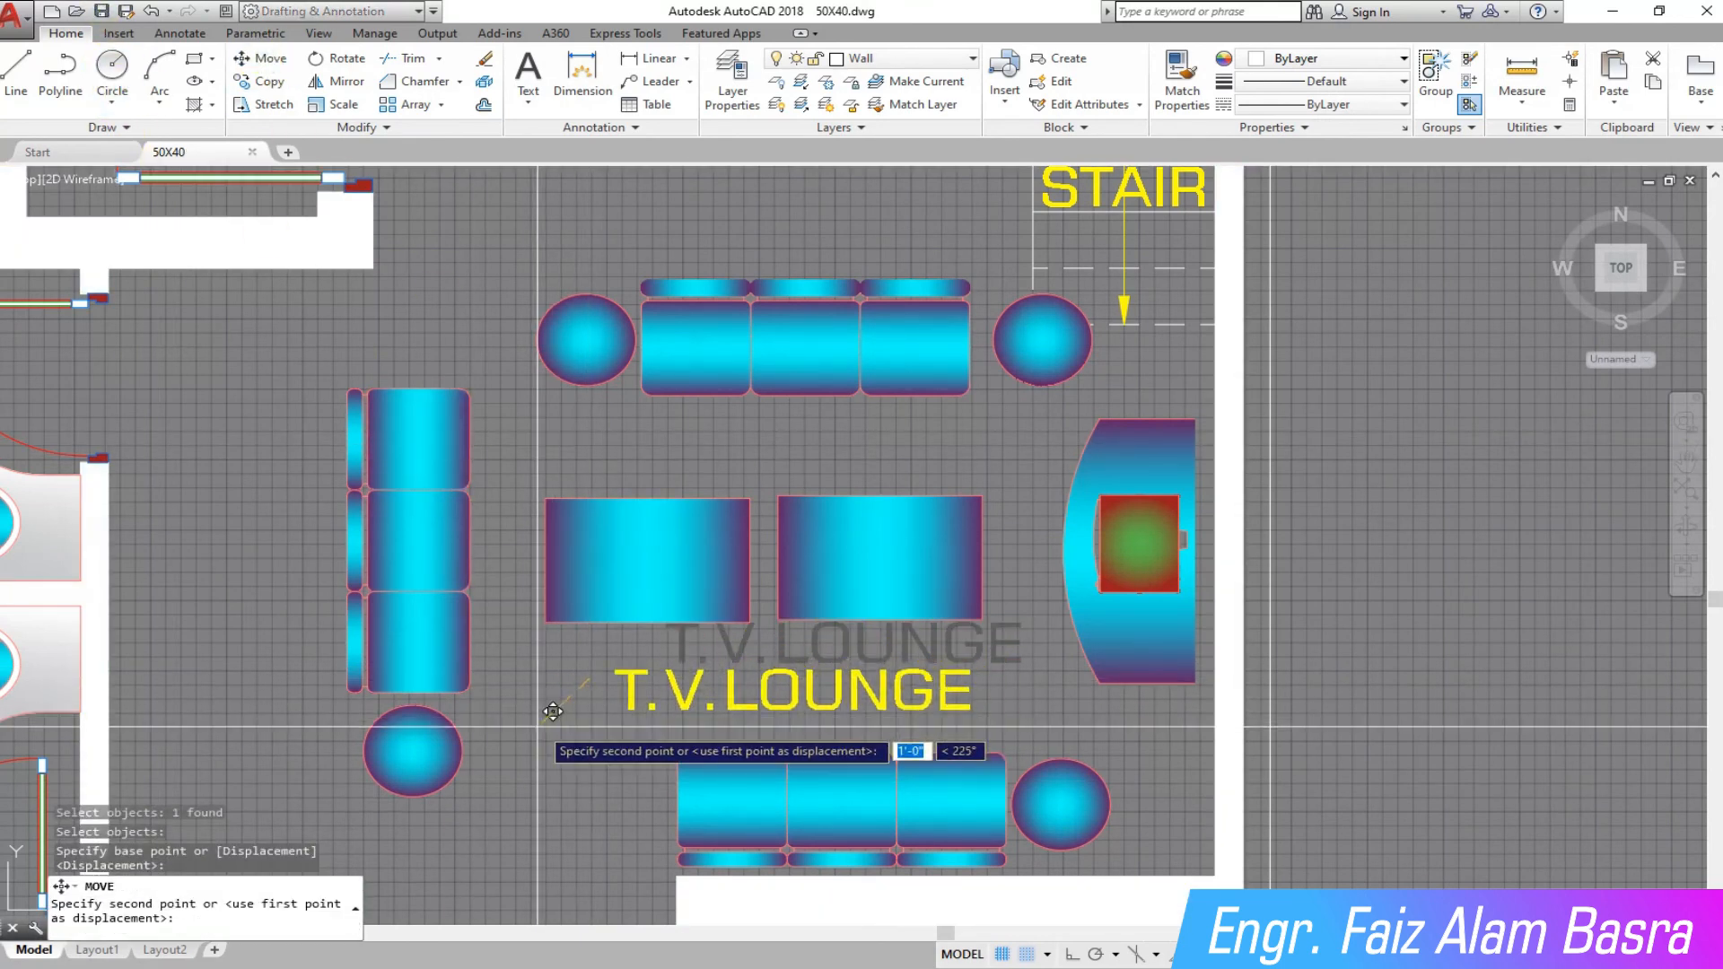
pyautogui.click(559, 725)
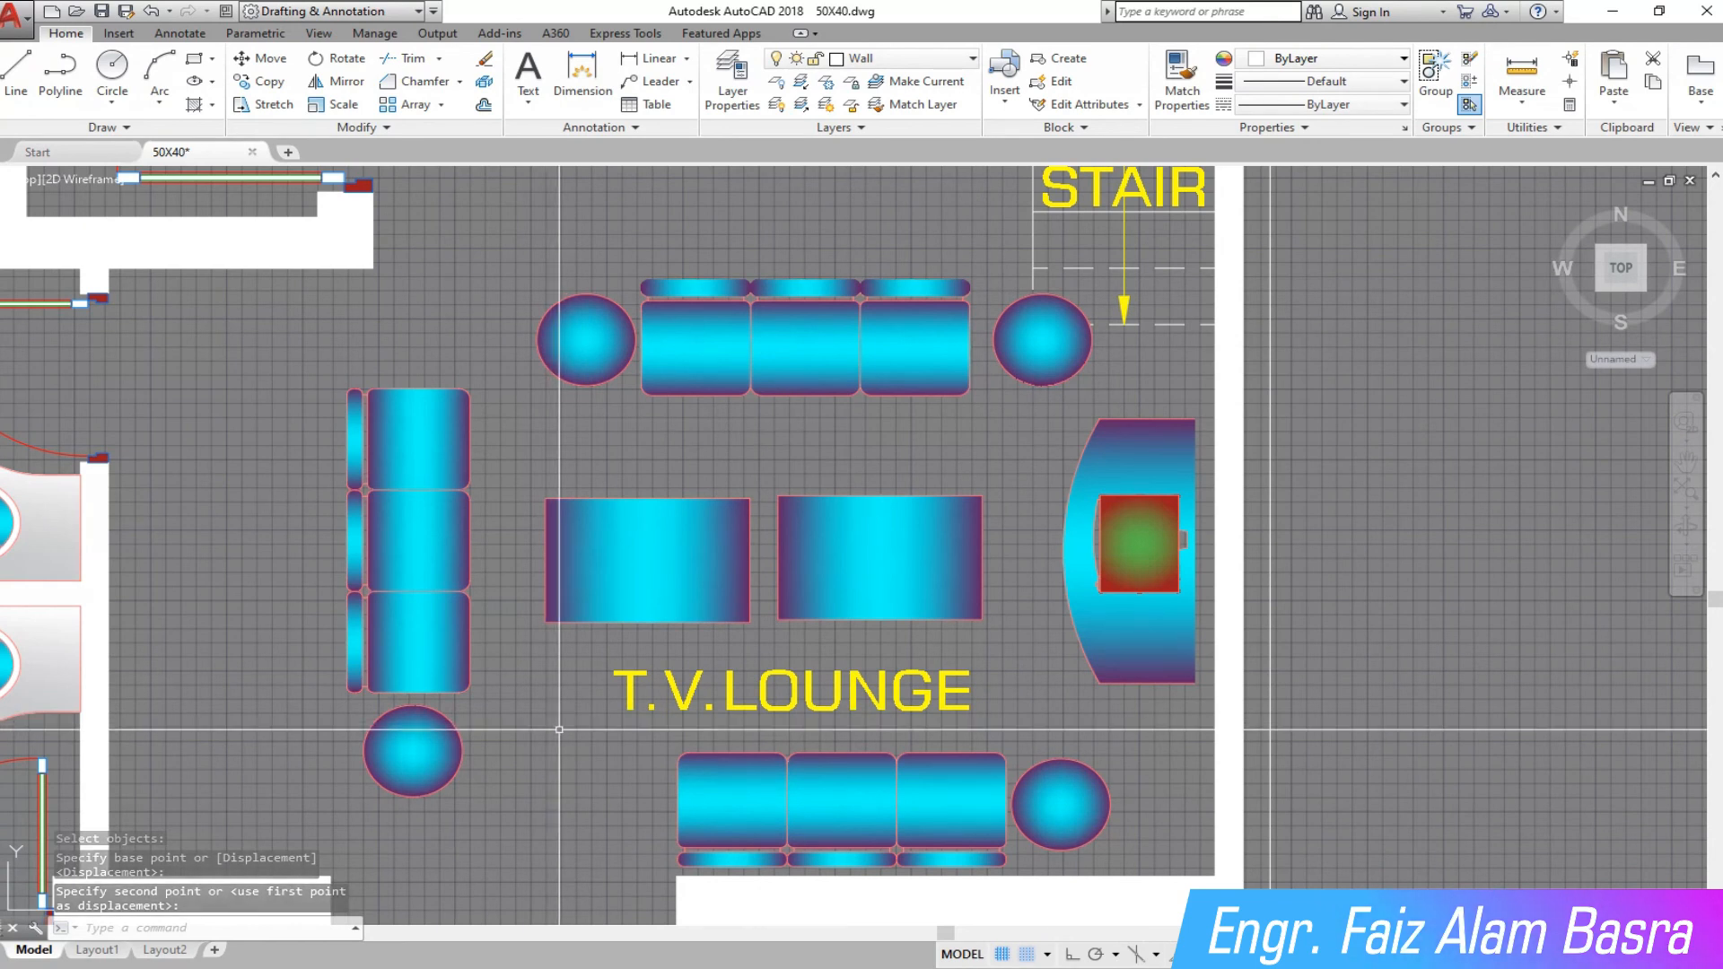
# Step: Start copying objects in the floor plan with the Copy command
pyautogui.scroll(-2, 757, 658)
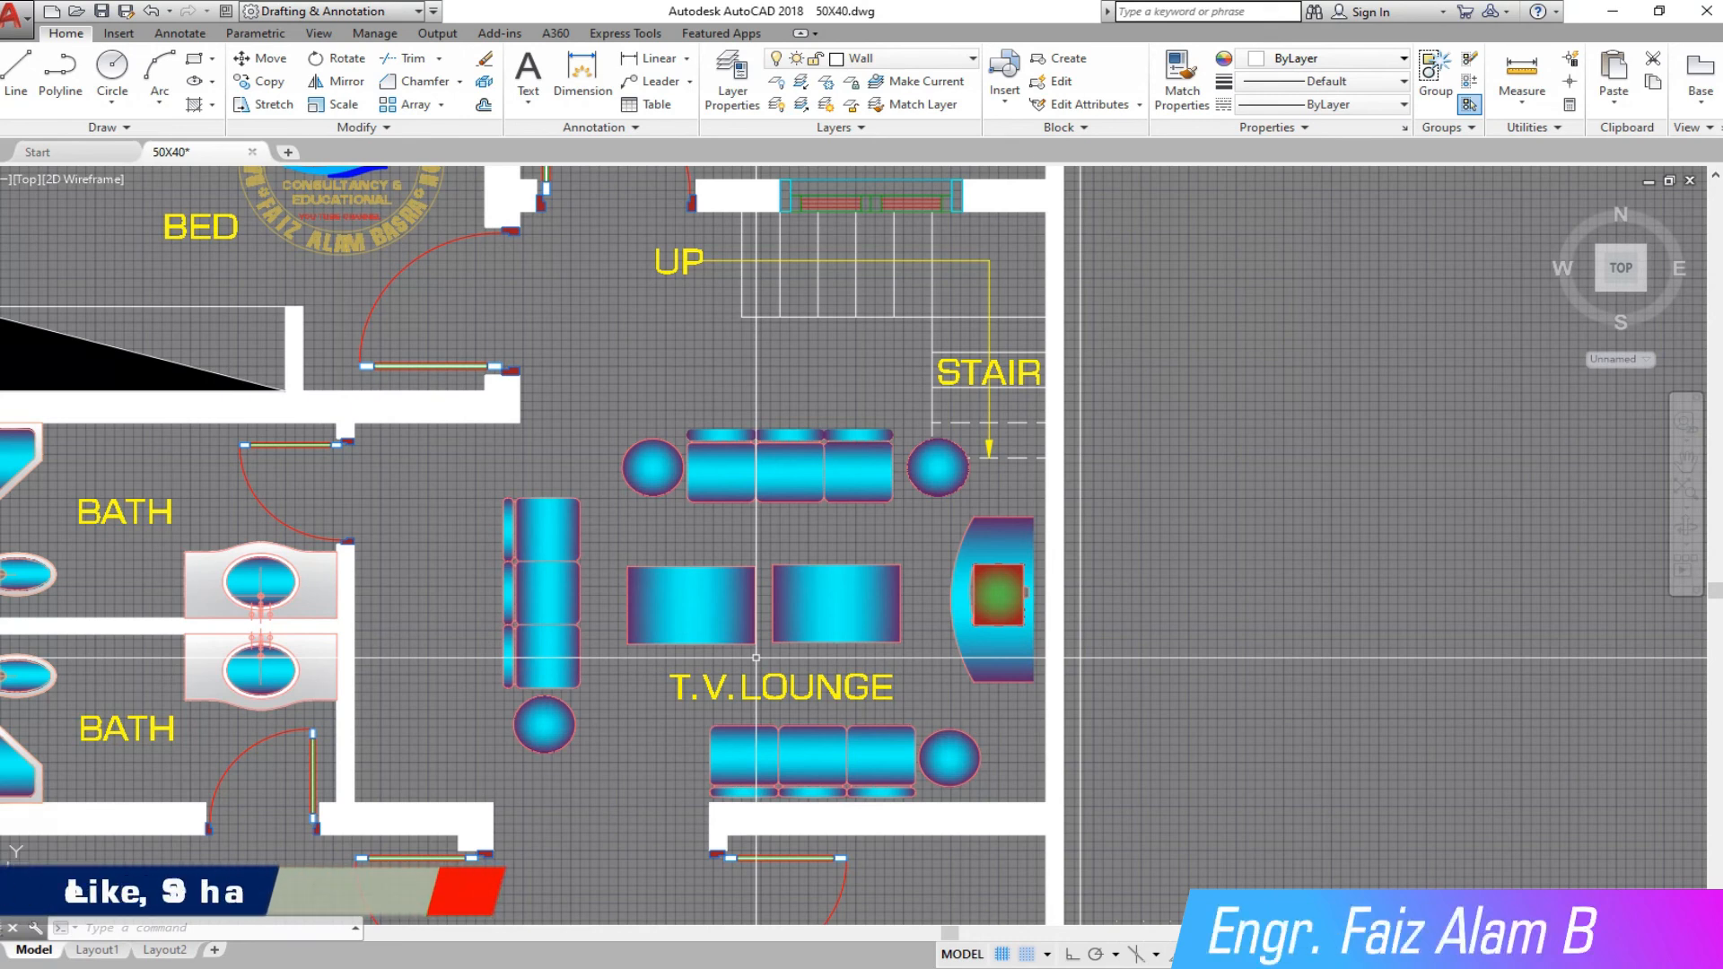
pyautogui.scroll(-3, 807, 495)
pyautogui.scroll(3, 777, 491)
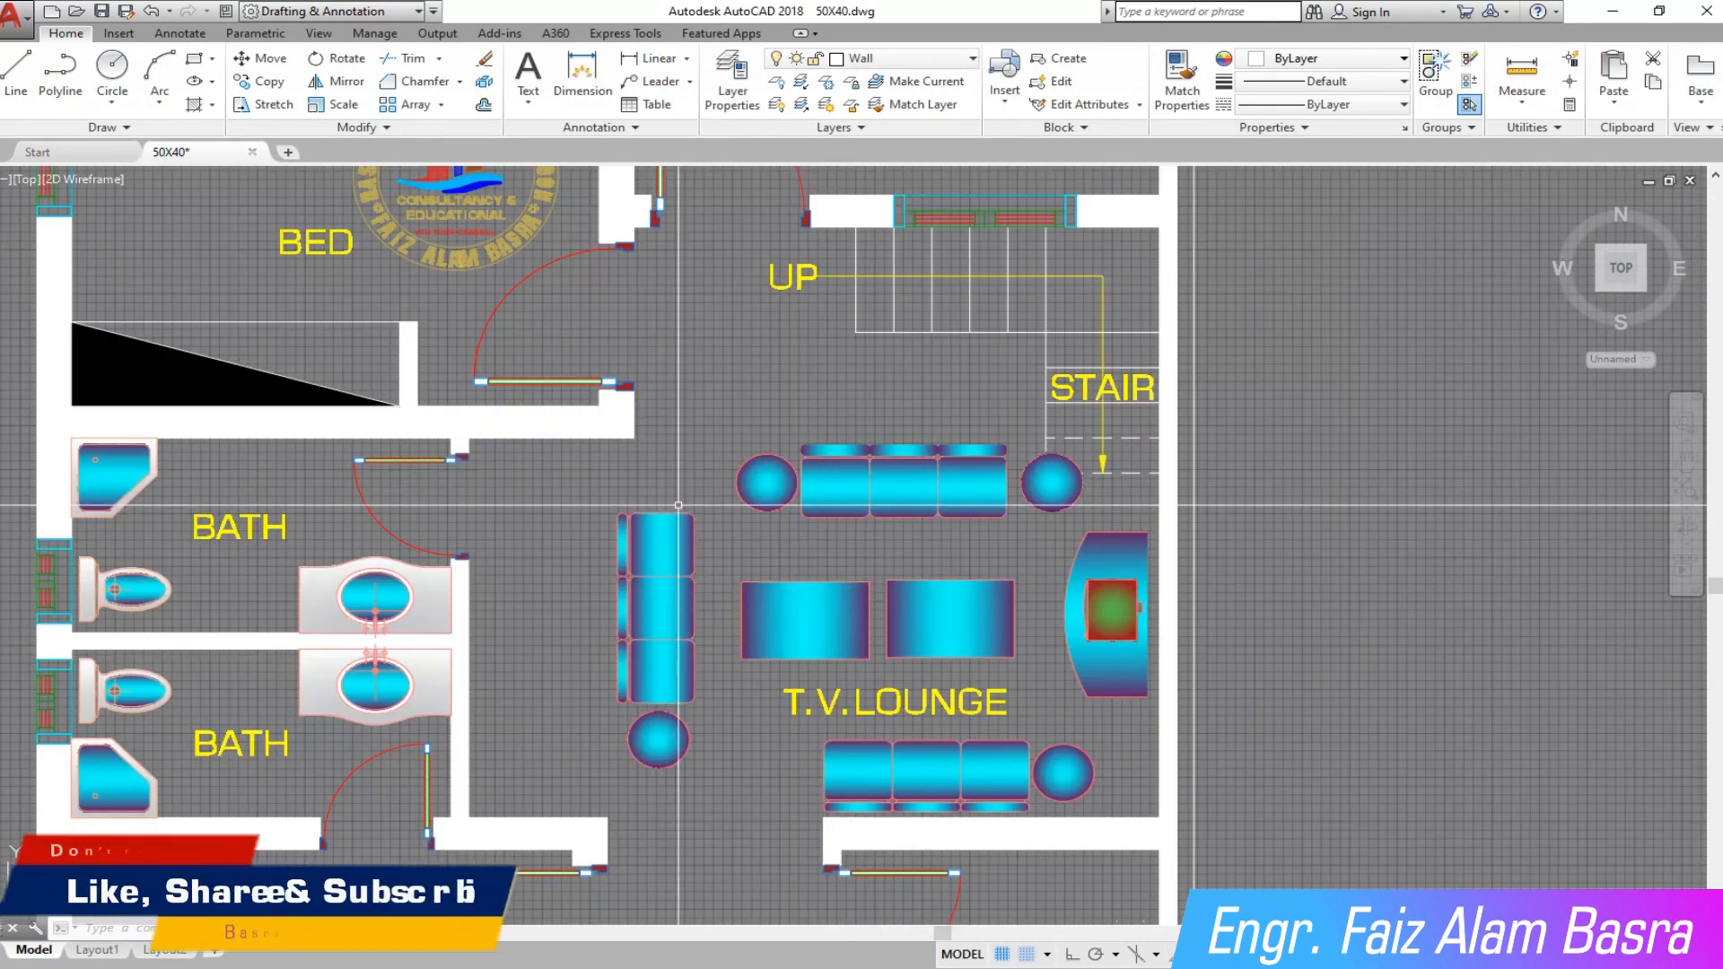
pyautogui.scroll(2, 778, 492)
pyautogui.scroll(-2, 700, 466)
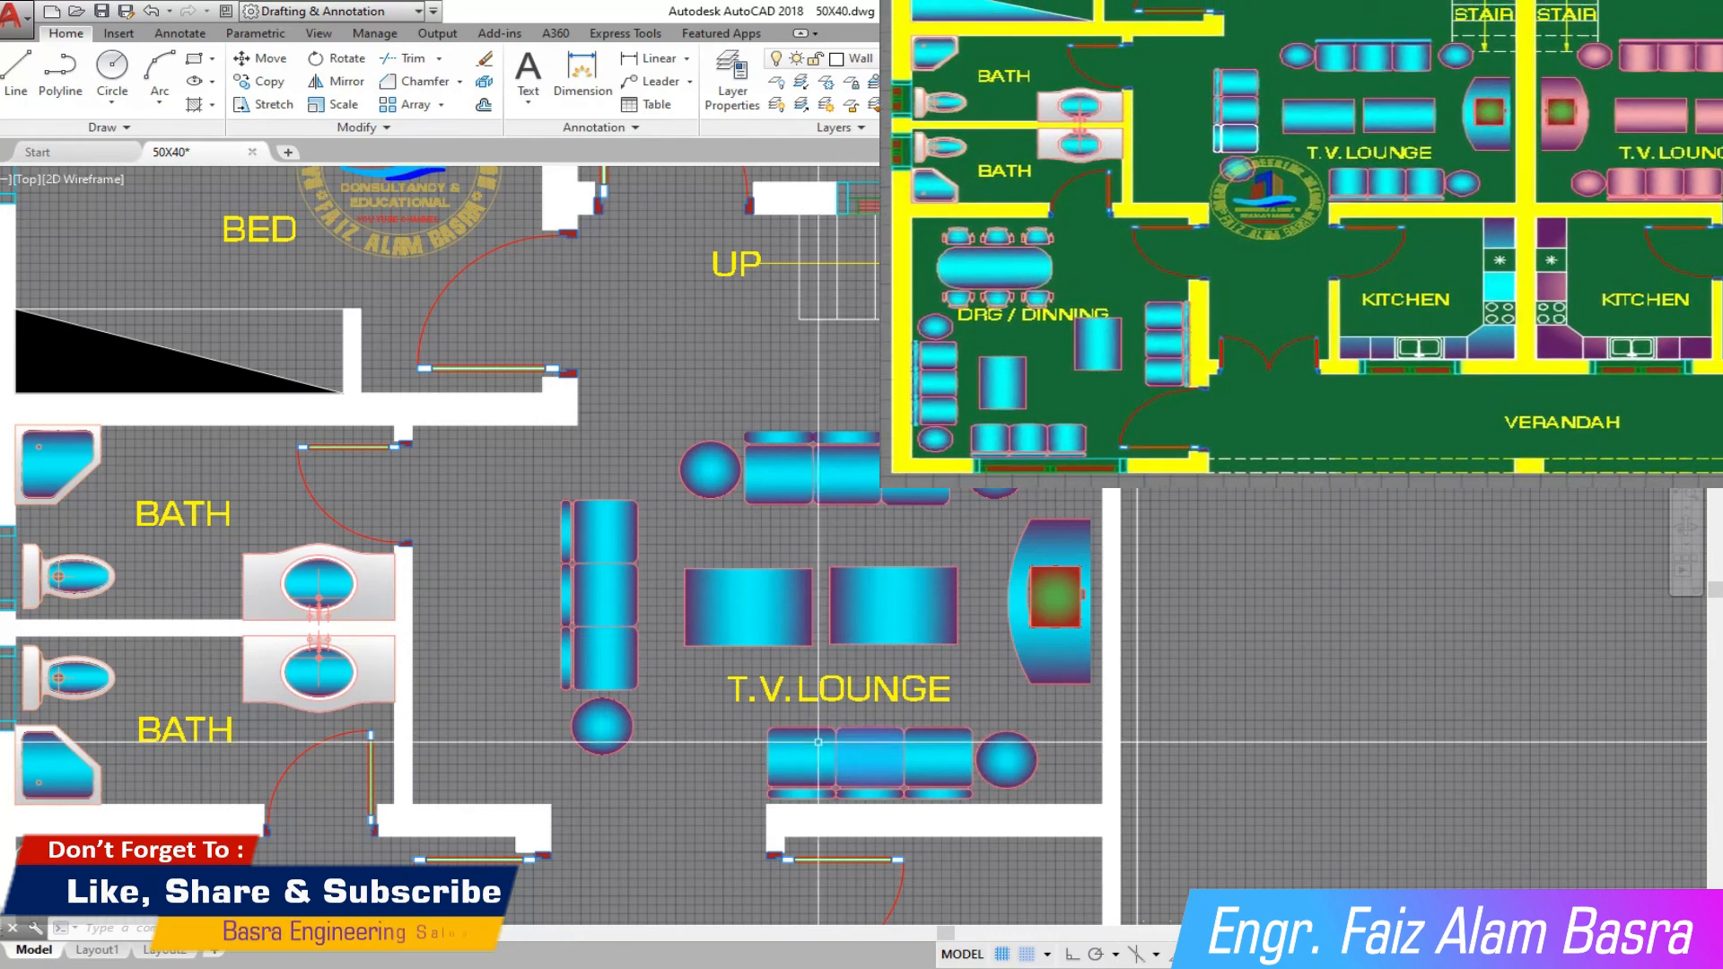
pyautogui.scroll(-4, 662, 554)
pyautogui.click(280, 82)
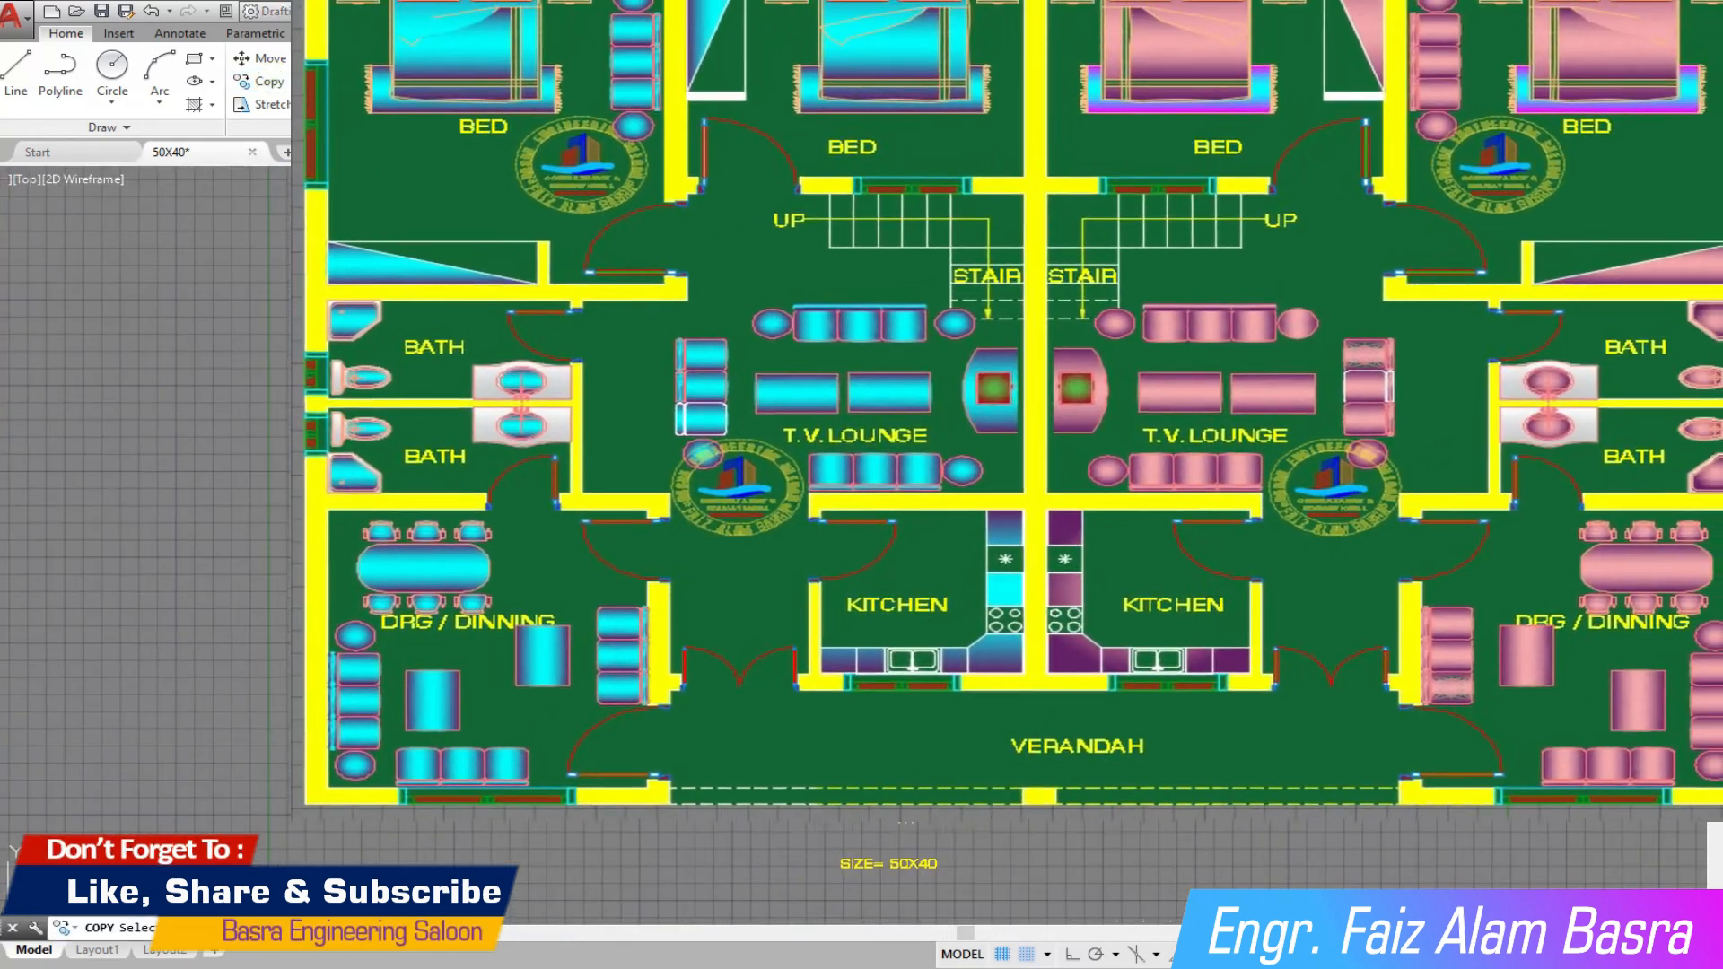